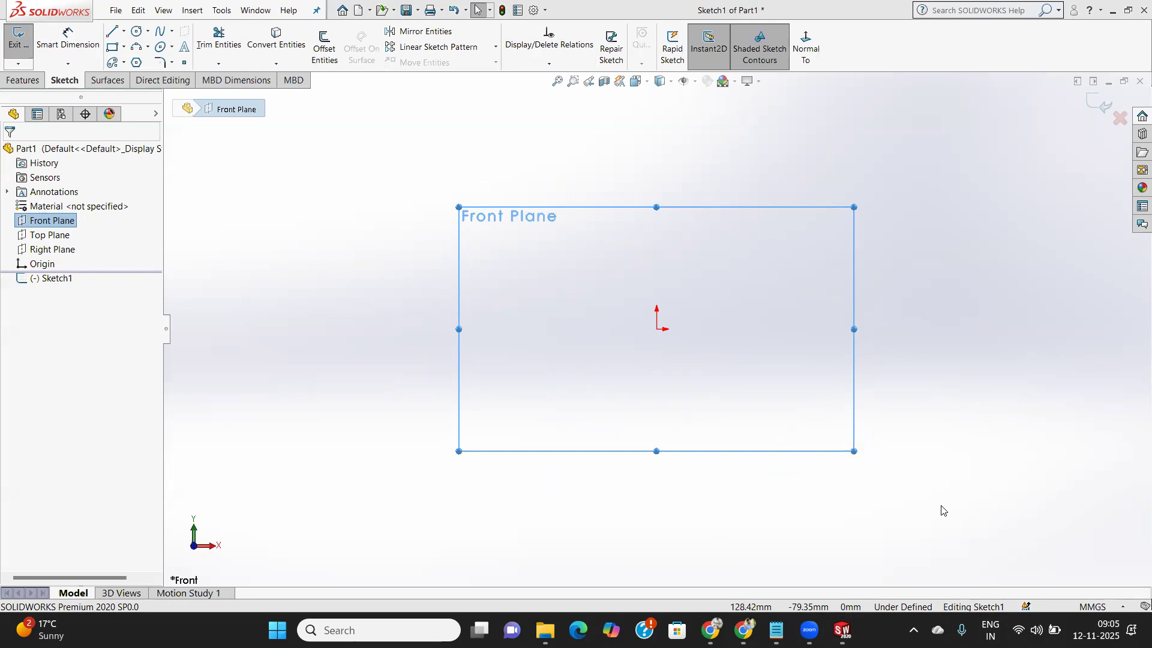
Sketch a circle centred on the origin with a radius of about 60 mm.
{"action": "left_click", "coordinate": [136, 33]}
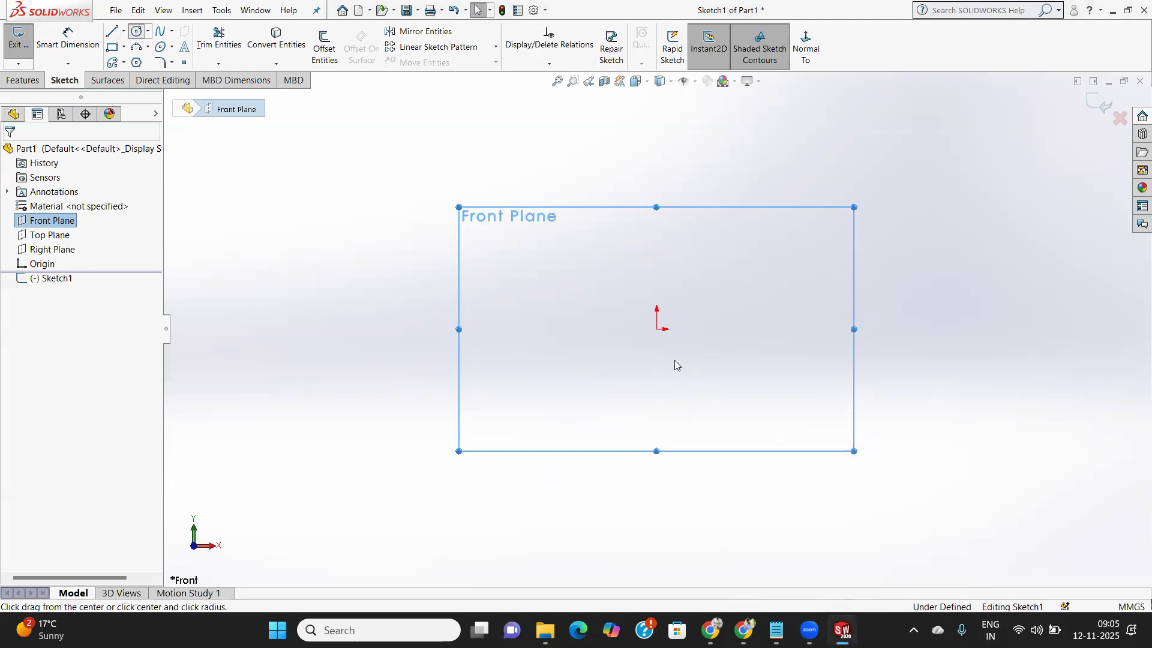
{"action": "left_click", "coordinate": [657, 329]}
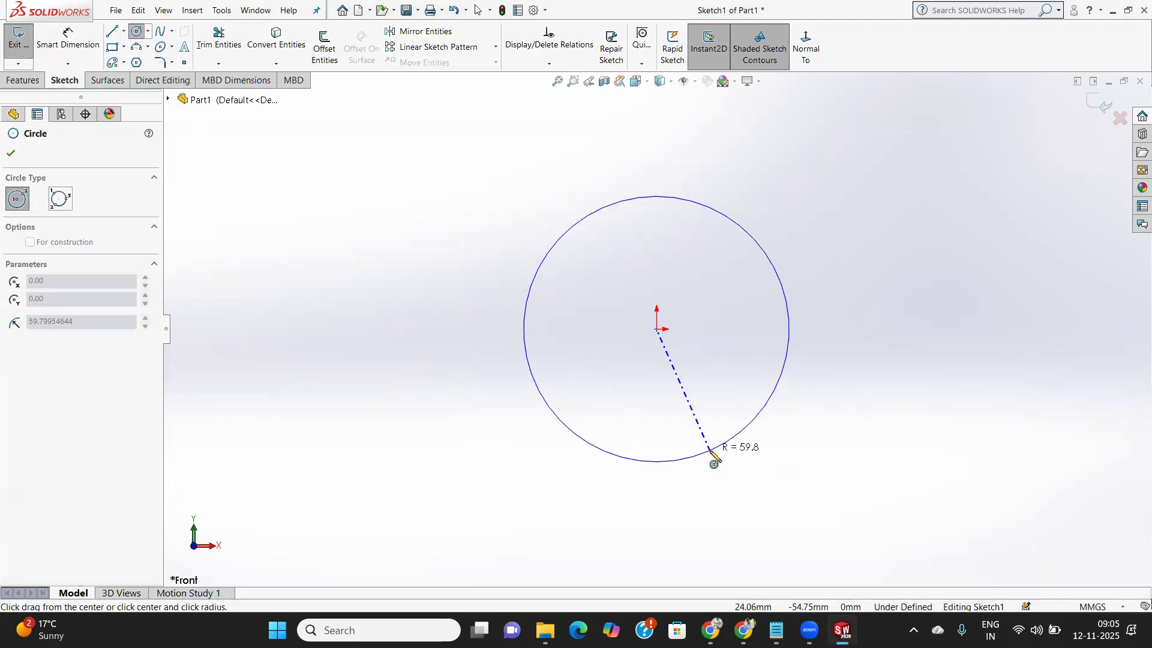
{"action": "left_click", "coordinate": [711, 454]}
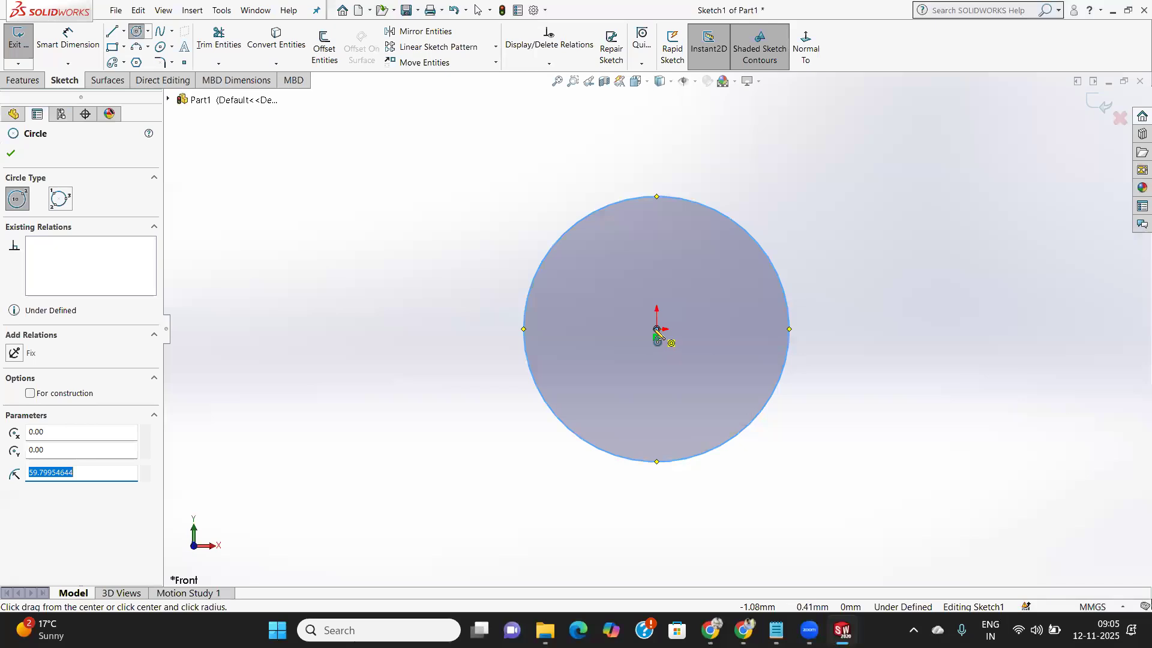
Sketch a smaller concentric circle at the origin with a radius of about 30 mm.
{"action": "left_click", "coordinate": [657, 330]}
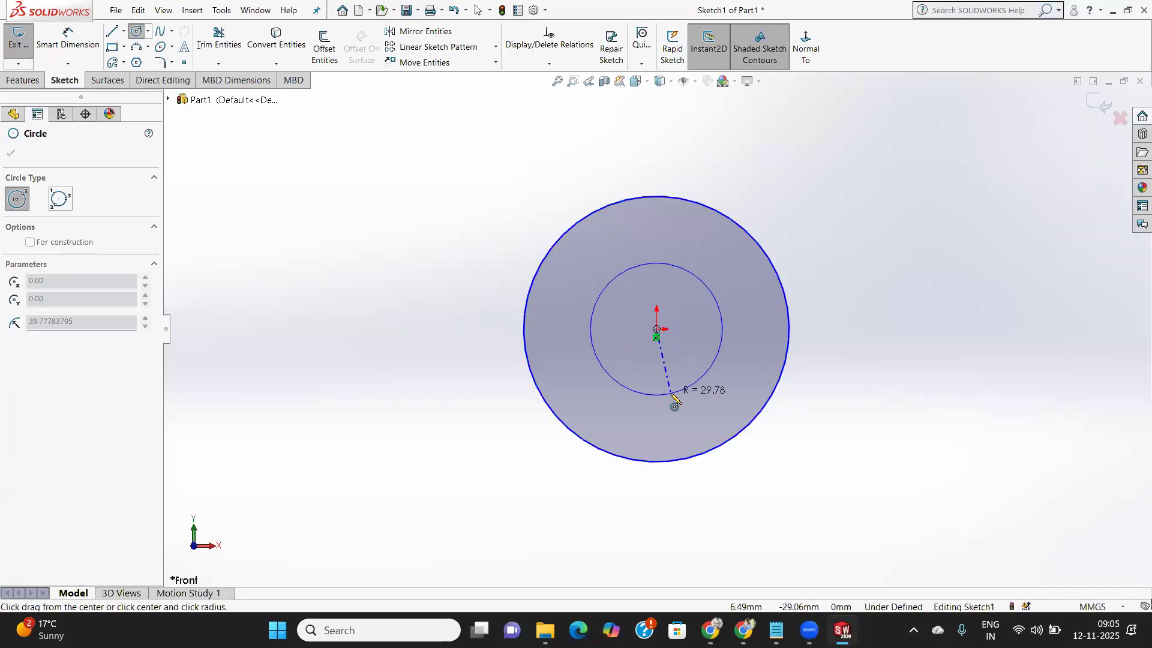
{"action": "left_click", "coordinate": [672, 395]}
{"action": "left_click", "coordinate": [11, 153]}
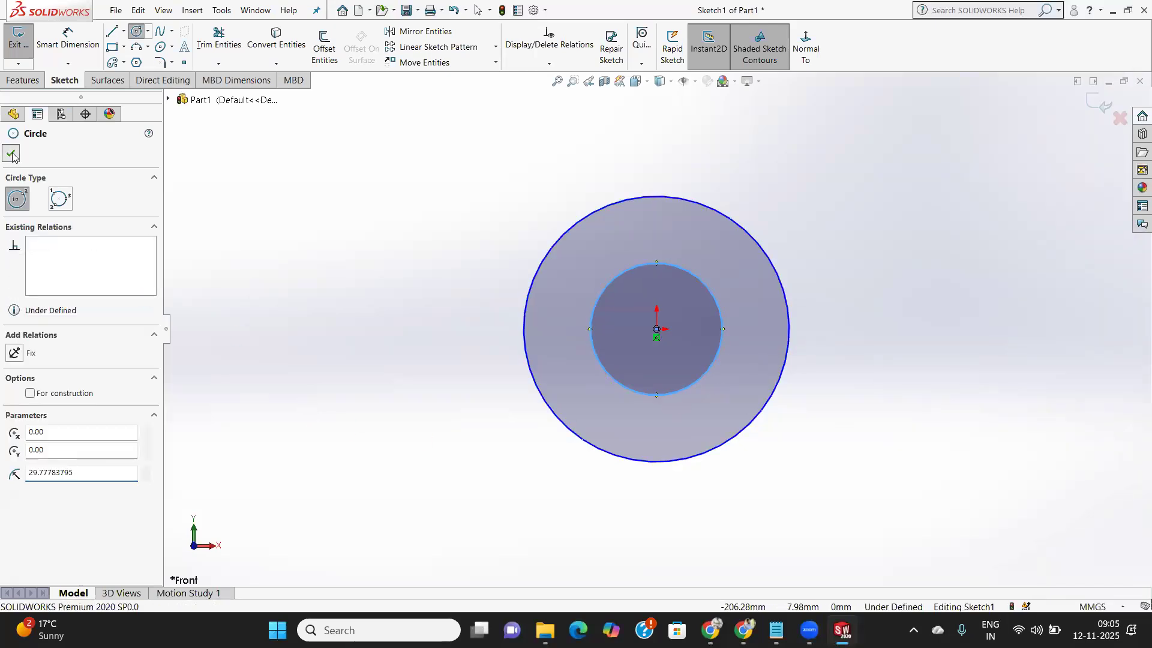
Dimension the outer circle with a diameter of 200 mm.
{"action": "left_click", "coordinate": [65, 40]}
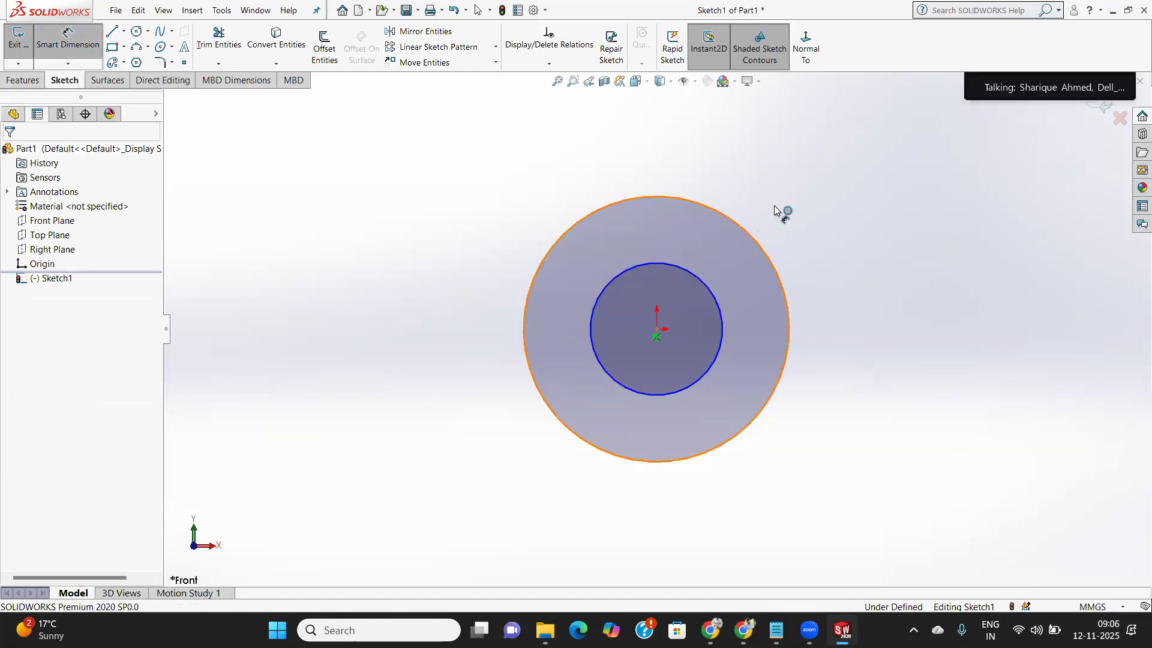
{"action": "left_click", "coordinate": [749, 217]}
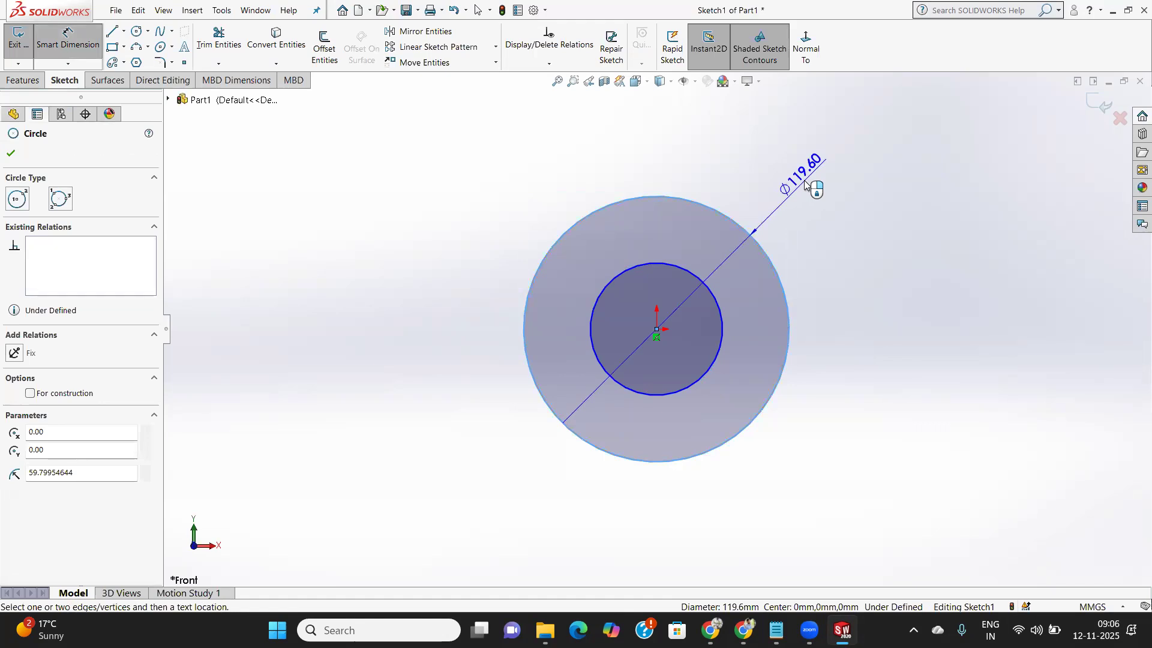
{"action": "left_click", "coordinate": [805, 185]}
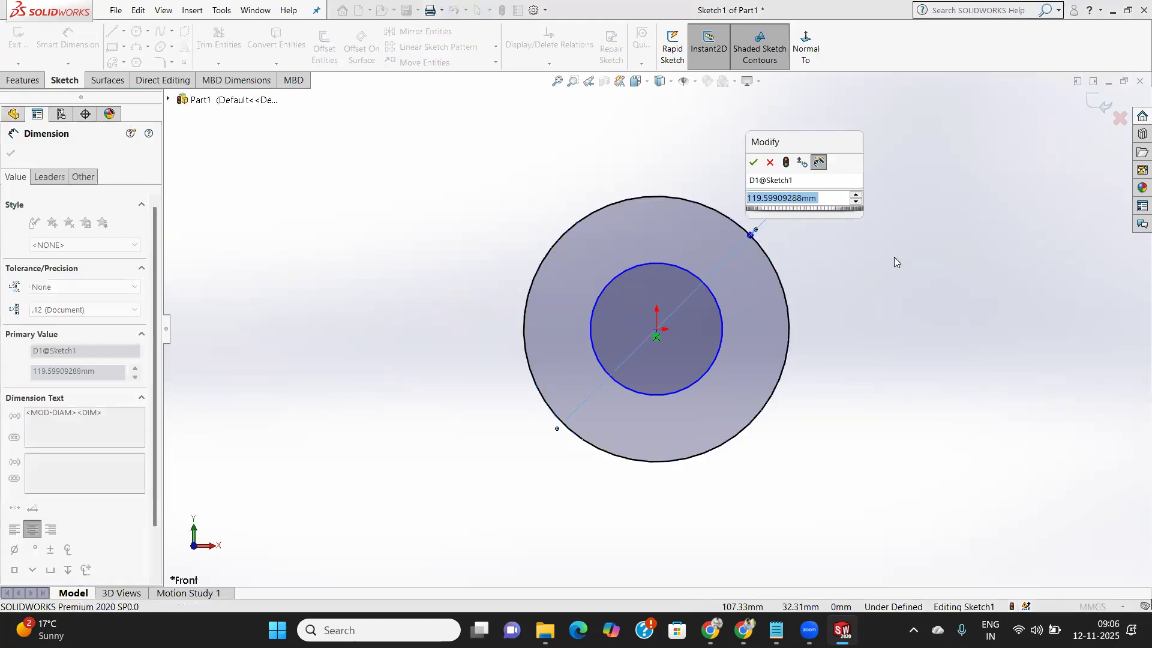
{"action": "type", "text": "200"}
{"action": "key", "text": "Return"}
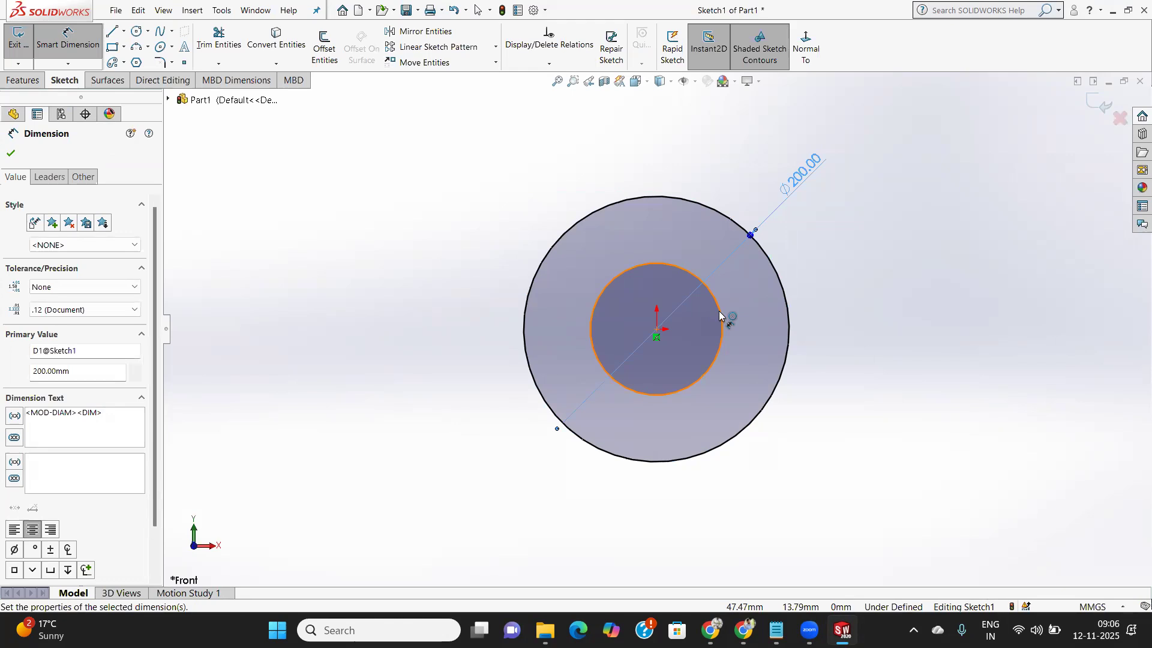
Delete the inner concentric circle from the sketch.
{"action": "left_click", "coordinate": [722, 323]}
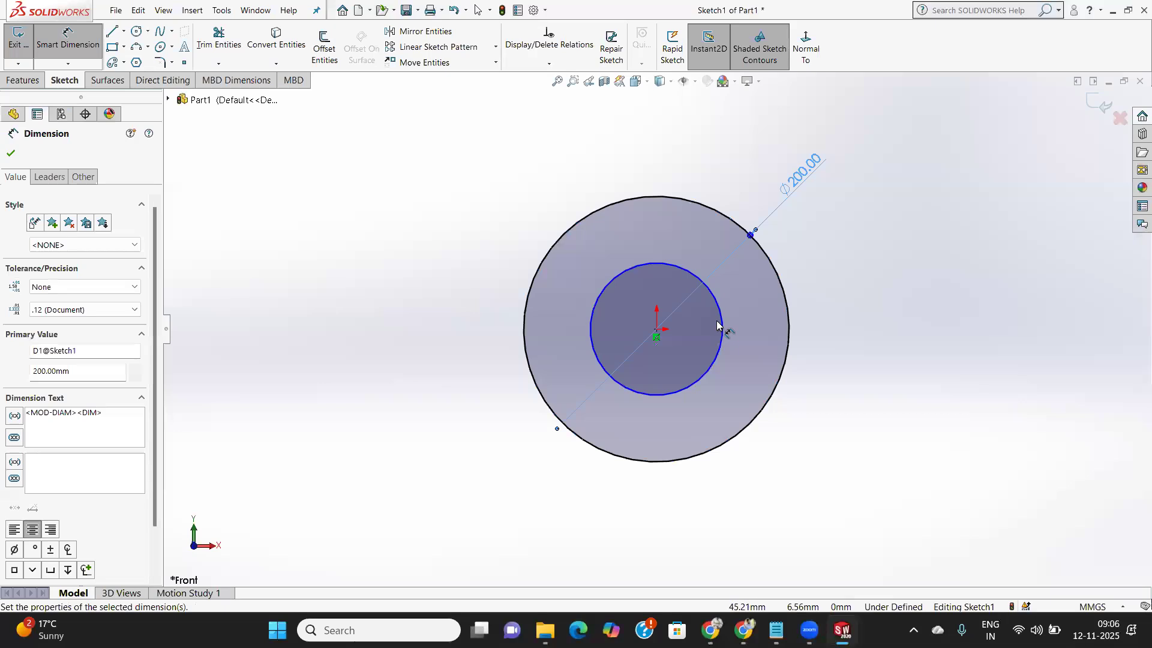
{"action": "left_click", "coordinate": [10, 153]}
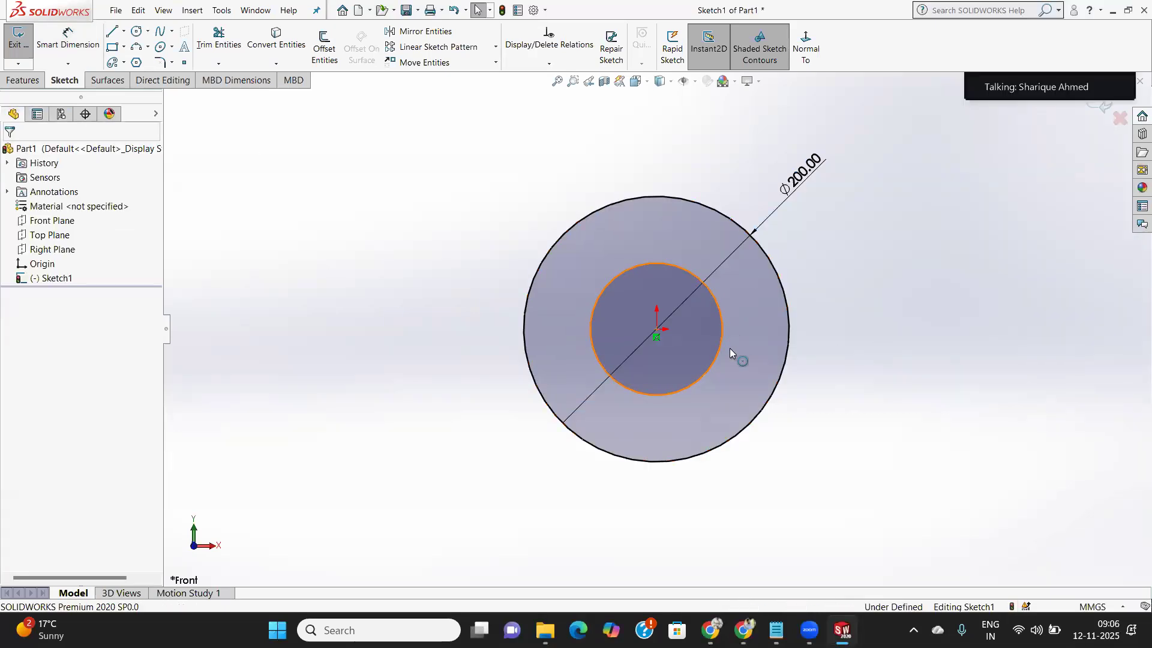
{"action": "left_click", "coordinate": [719, 316]}
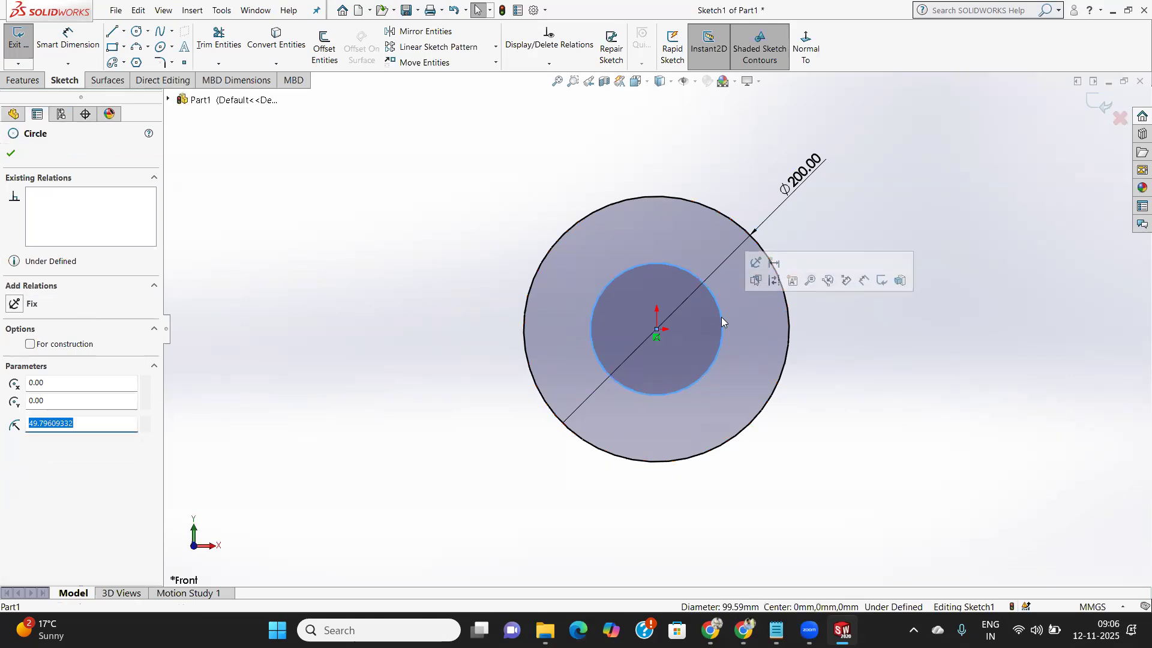
{"action": "key", "text": "Delete"}
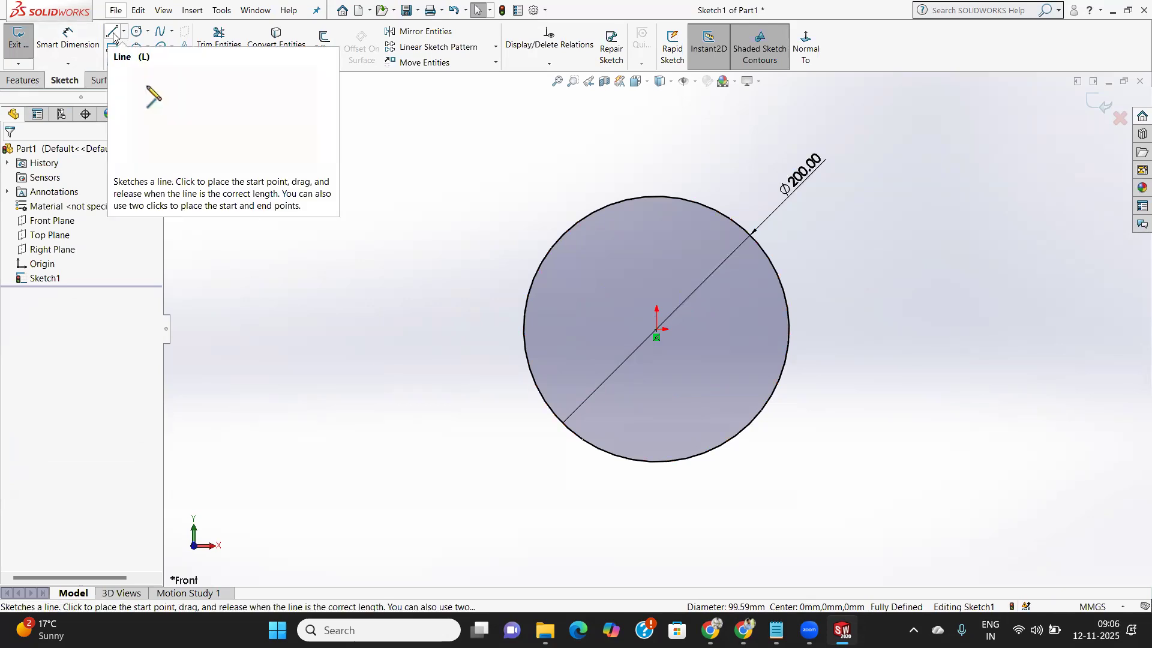
Draw a closed four-line square inscribed in the circle, with its corners on the circle's four quadrant points.
{"action": "key", "text": "l"}
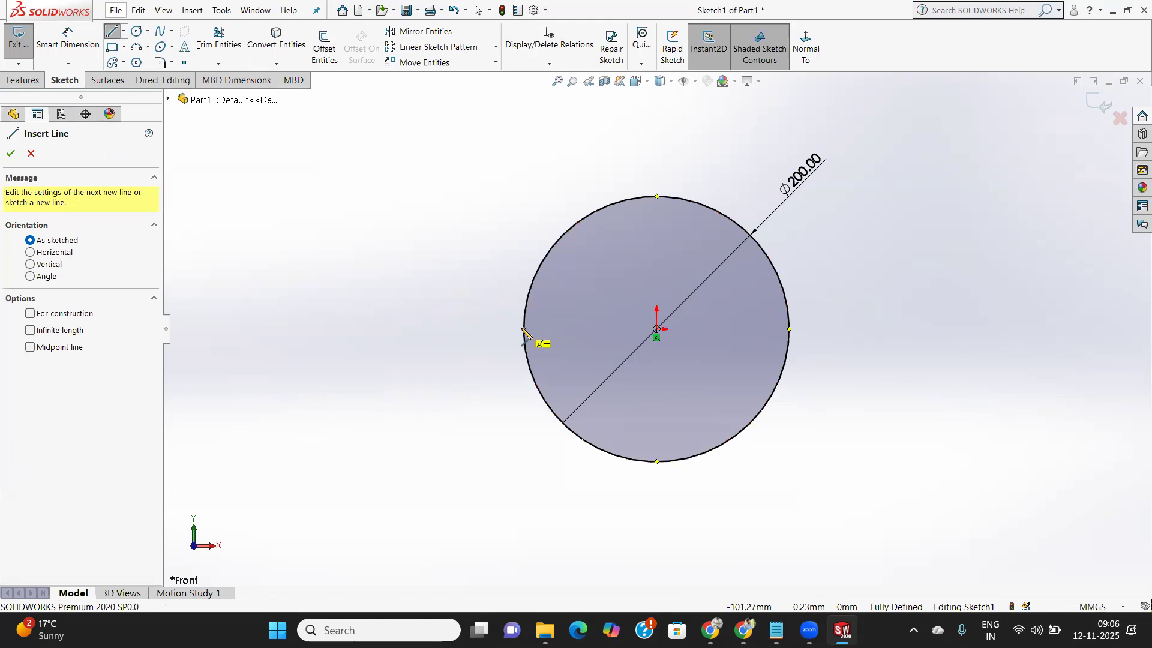
{"action": "left_click", "coordinate": [523, 329]}
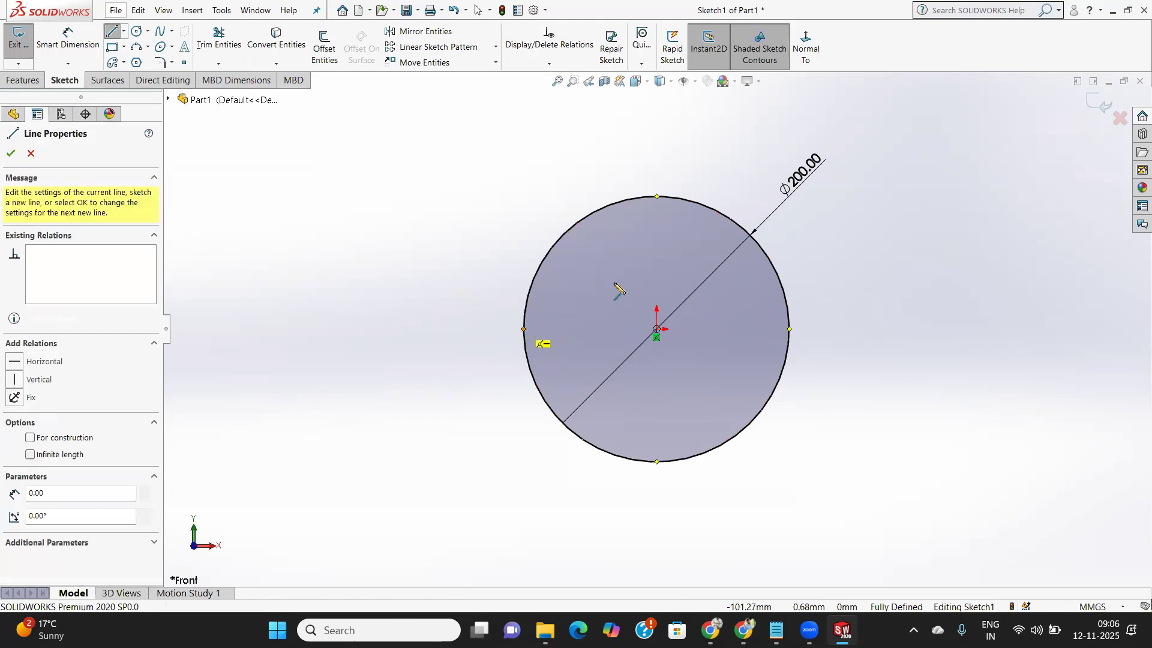
{"action": "left_click", "coordinate": [657, 197]}
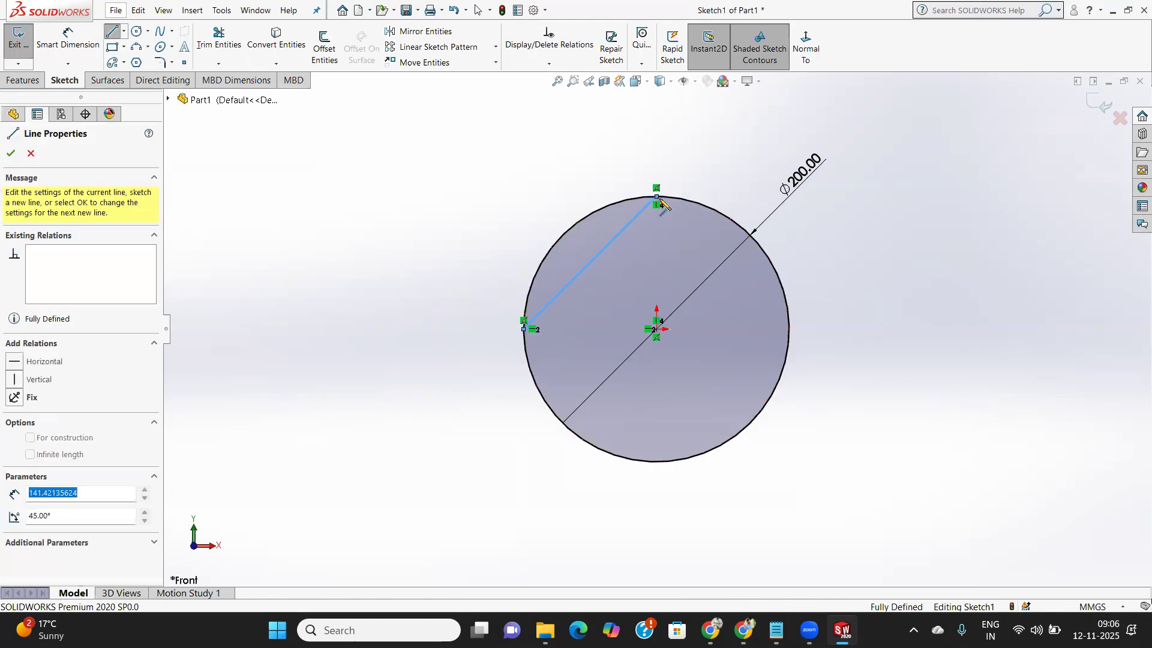
{"action": "left_click", "coordinate": [789, 329]}
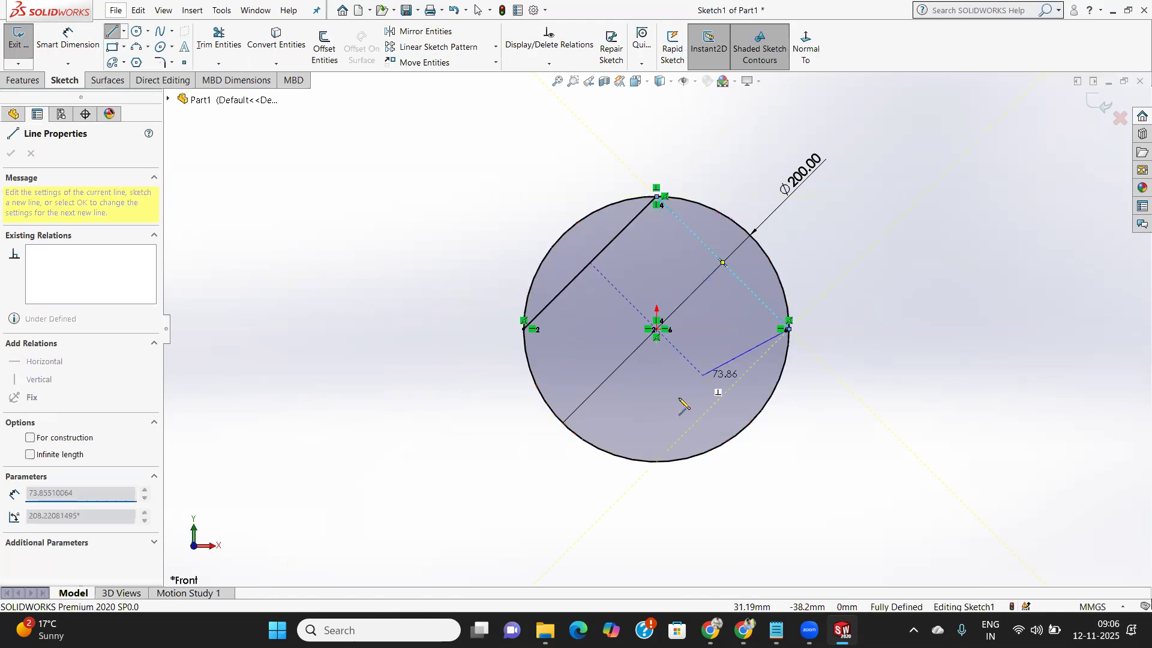
{"action": "left_click", "coordinate": [656, 461]}
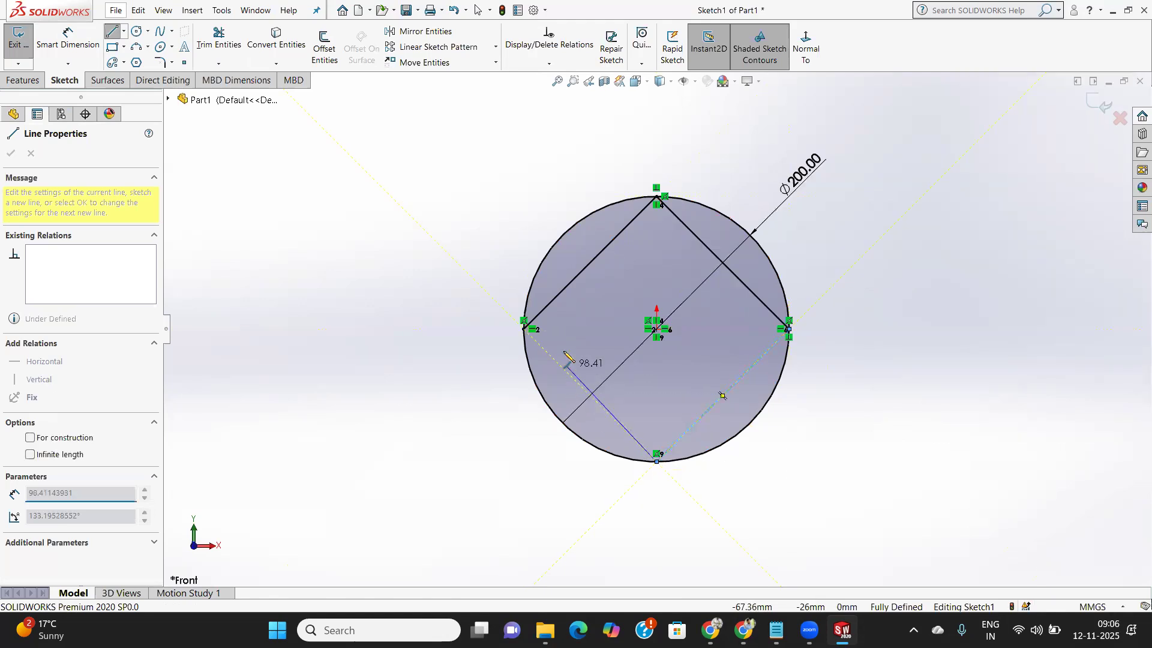
{"action": "left_click", "coordinate": [524, 329]}
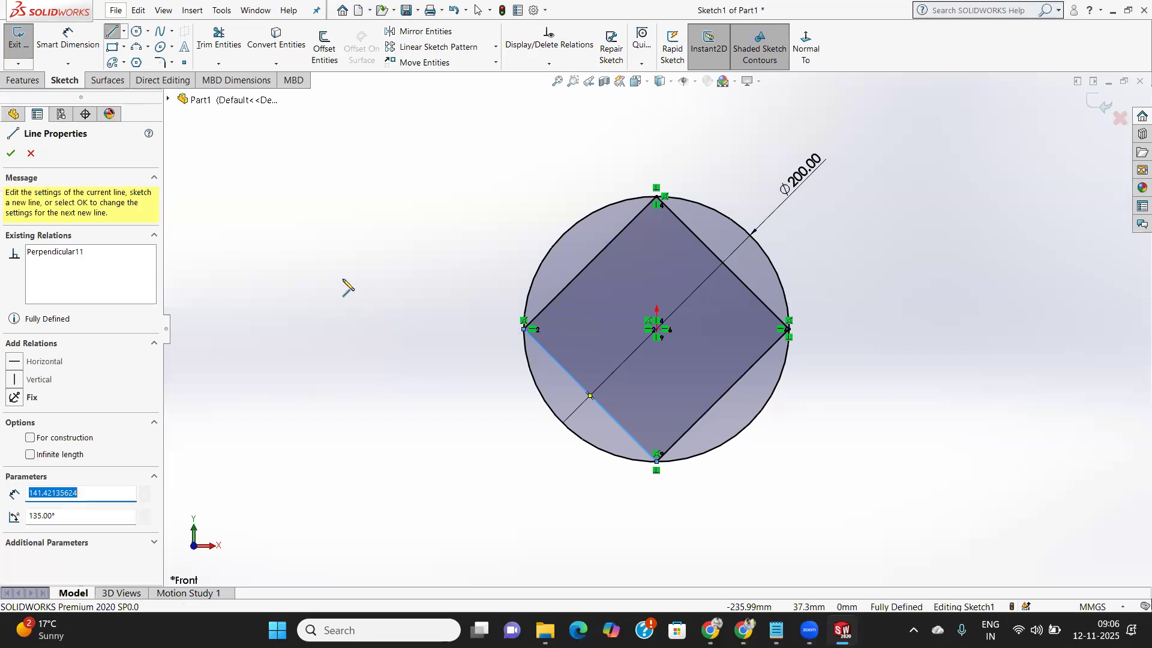
{"action": "left_click", "coordinate": [9, 155]}
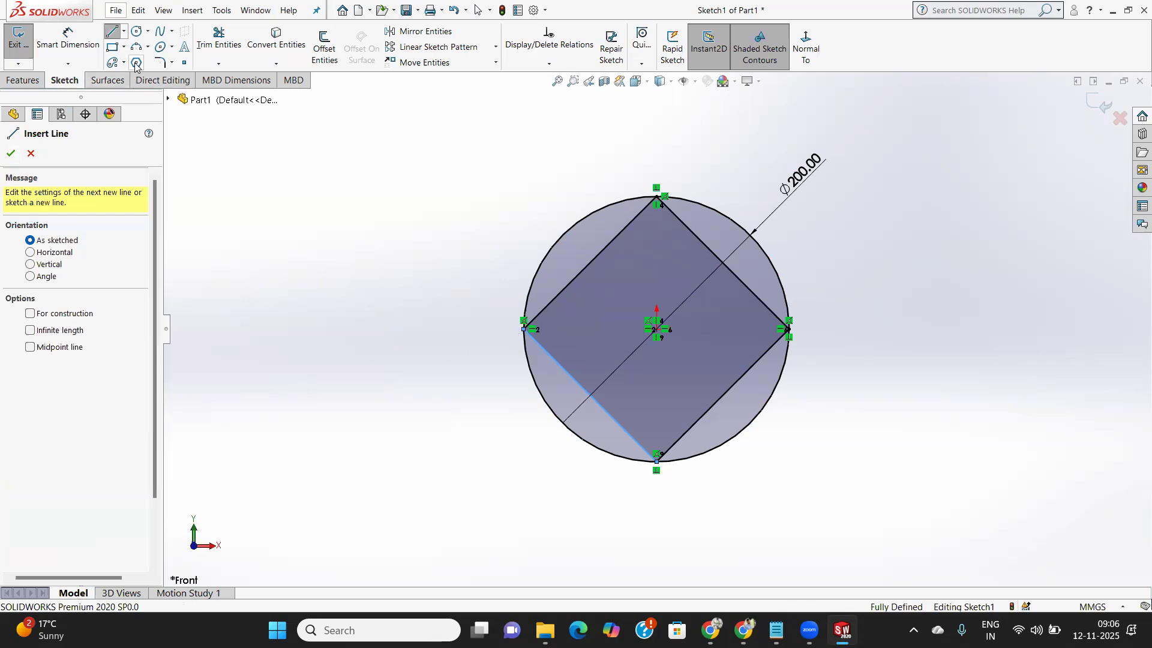
Sketch a small circle of about 17 mm radius directly above the origin, just below the square's top corner.
{"action": "left_click", "coordinate": [136, 33]}
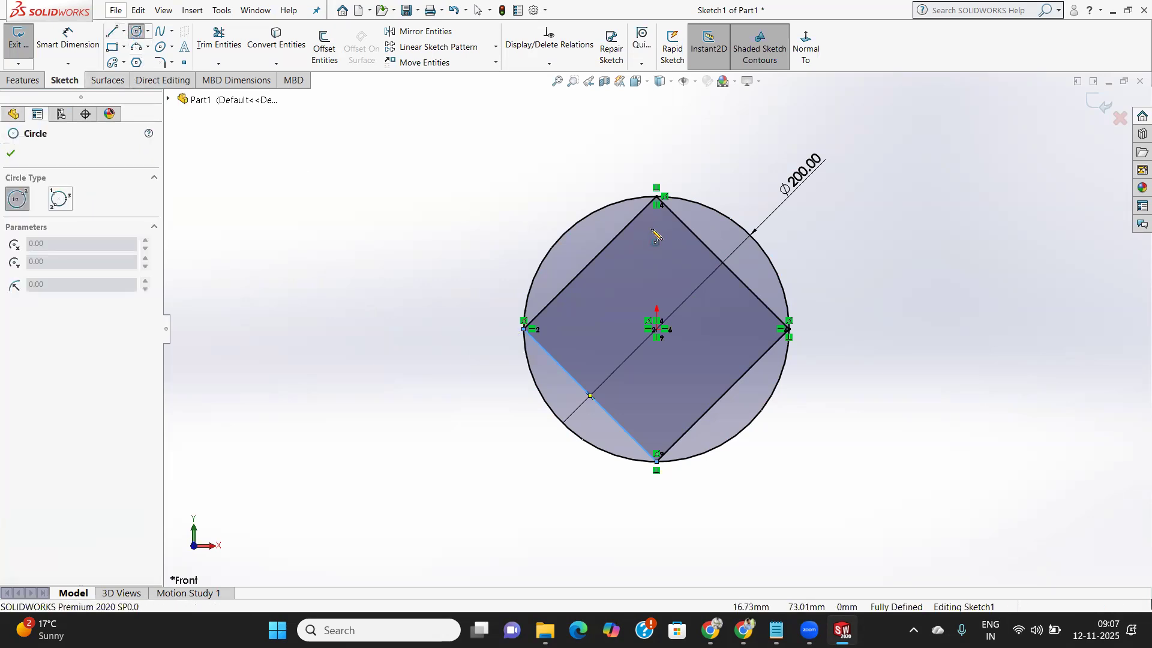
{"action": "left_click", "coordinate": [635, 219]}
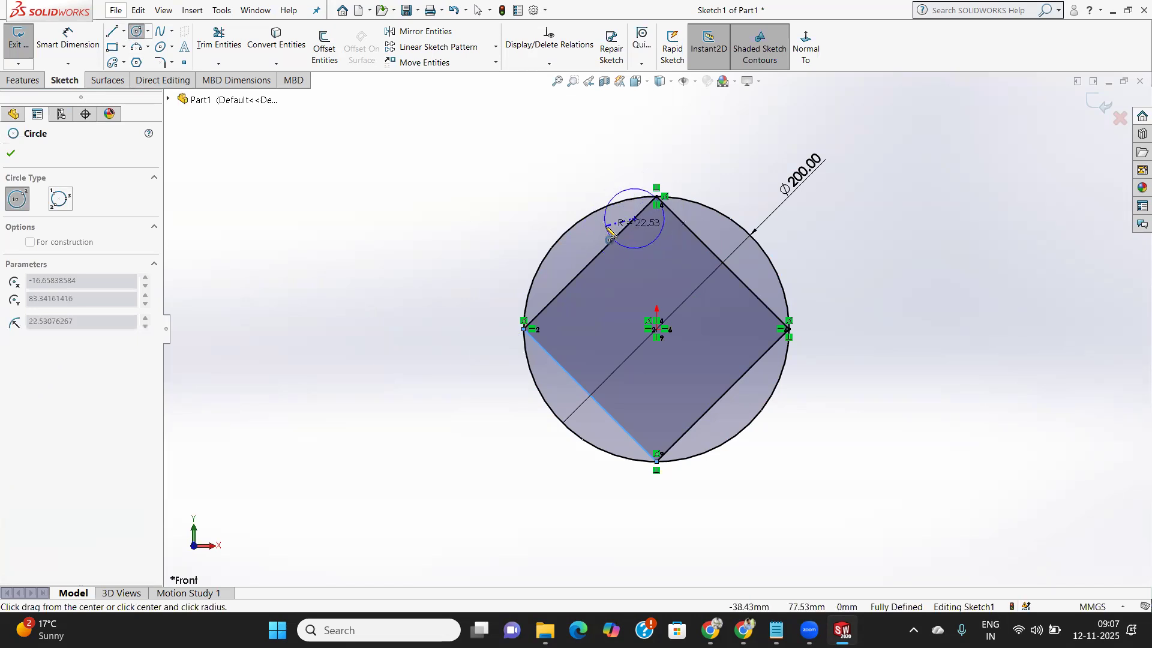
{"action": "key", "text": "Escape"}
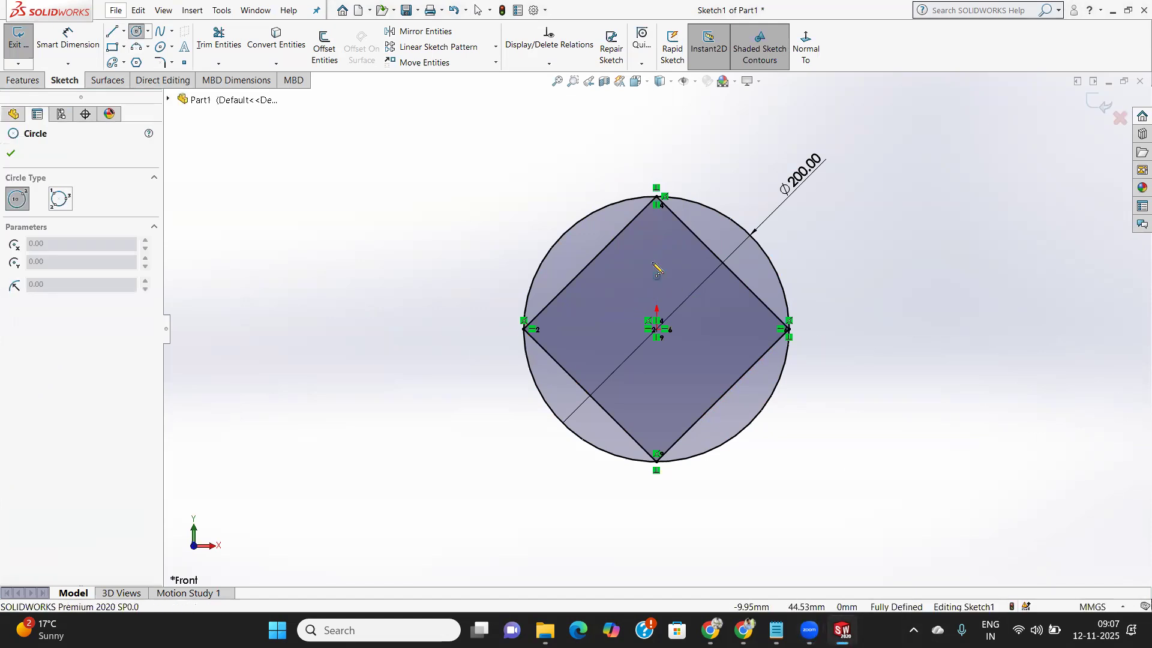
{"action": "left_click", "coordinate": [656, 231]}
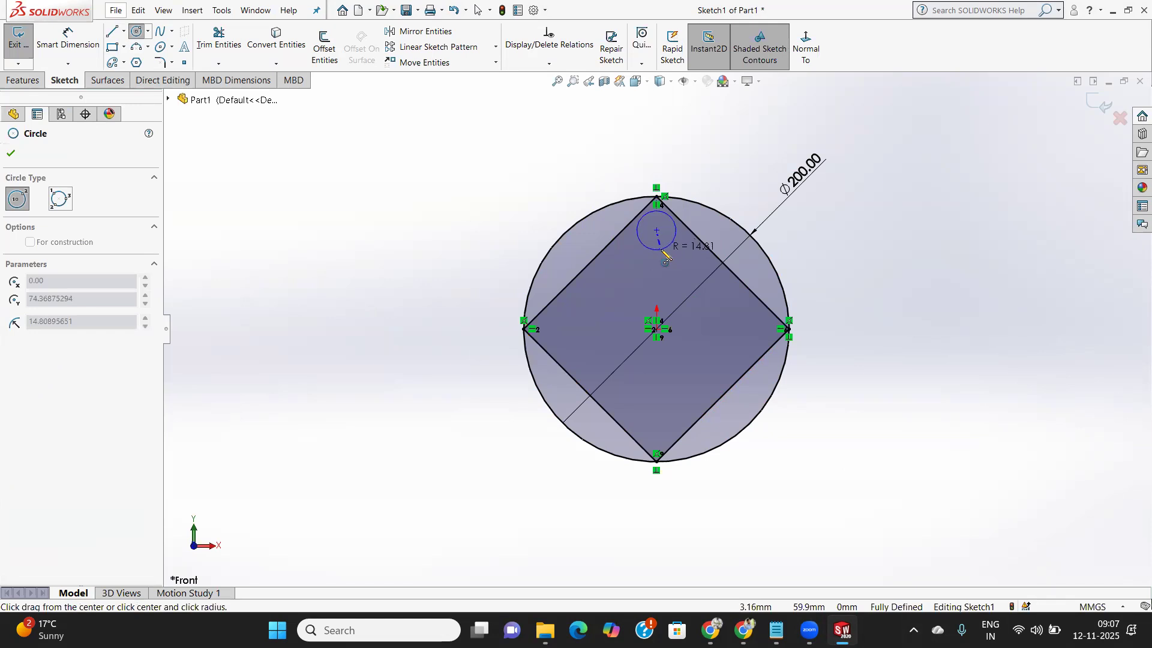
{"action": "left_click", "coordinate": [666, 259]}
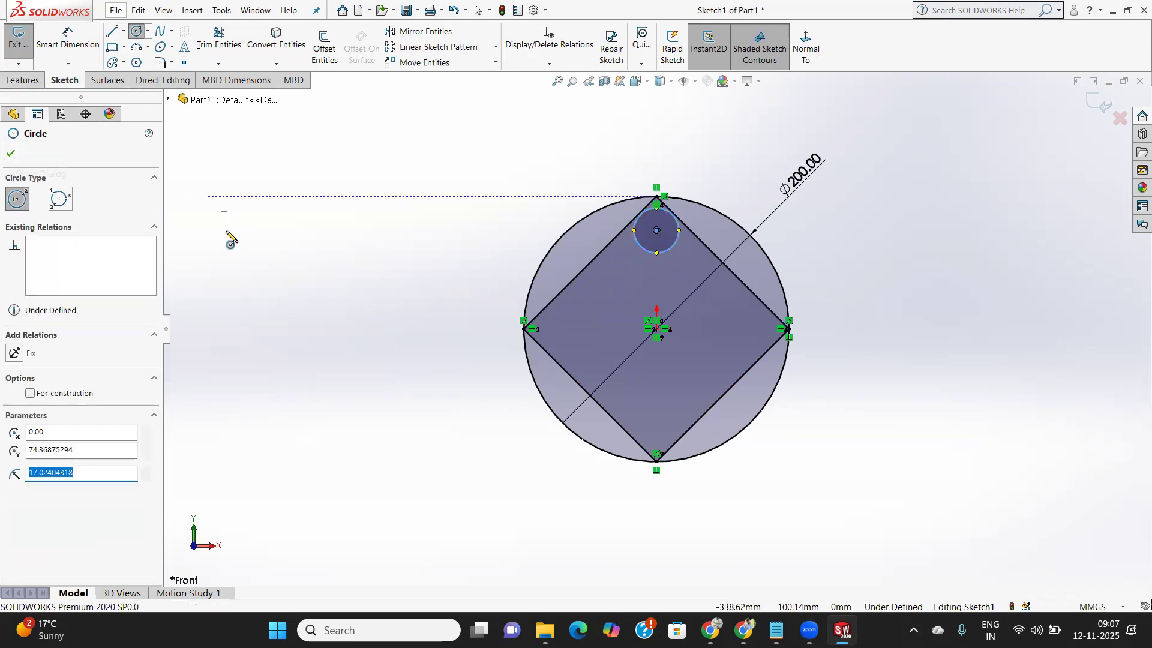
{"action": "left_click", "coordinate": [12, 154]}
Dimension the small circle near the square's top corner with a diameter of 40 mm.
{"action": "left_click", "coordinate": [62, 36]}
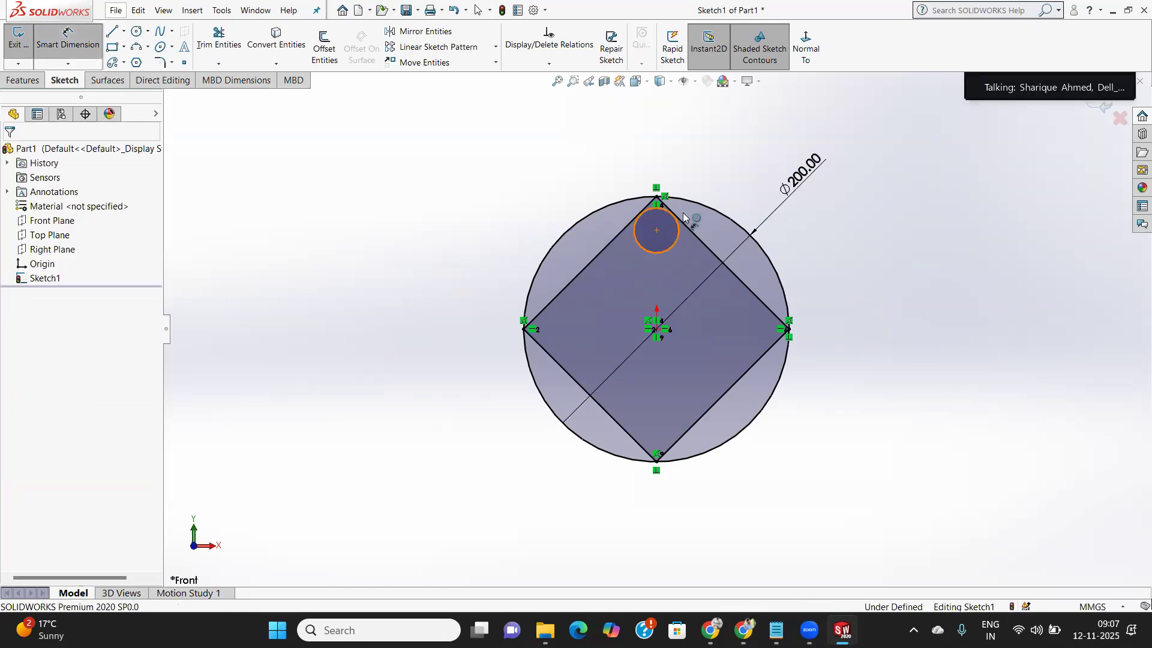
{"action": "left_click", "coordinate": [676, 240]}
{"action": "left_click", "coordinate": [715, 173]}
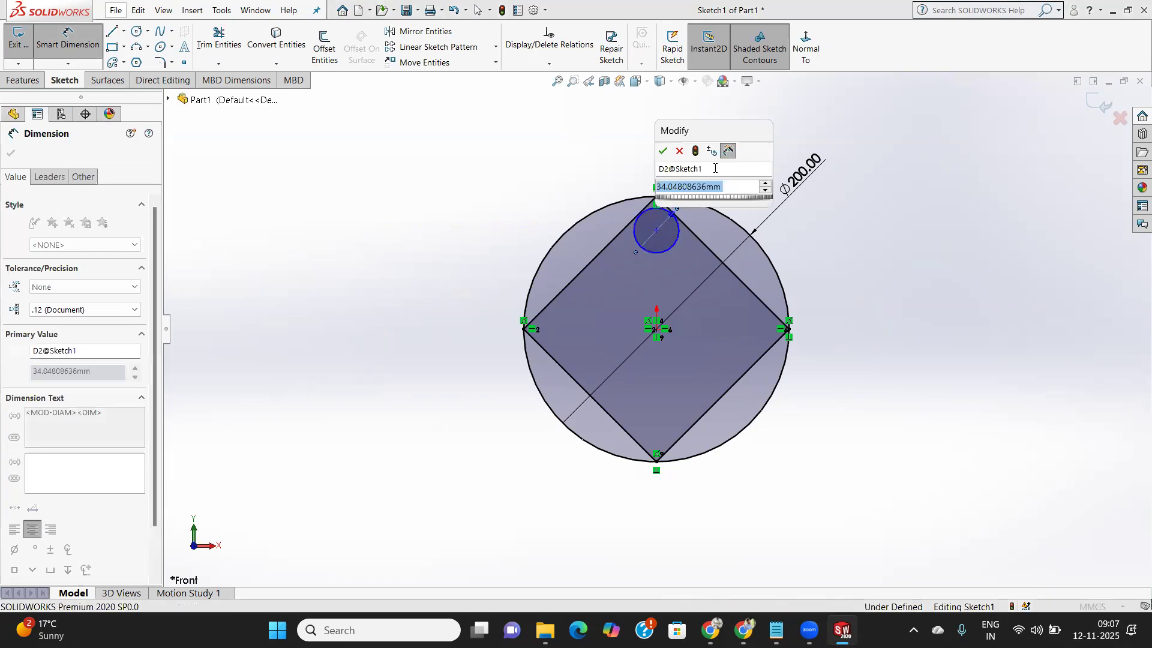
{"action": "type", "text": "40"}
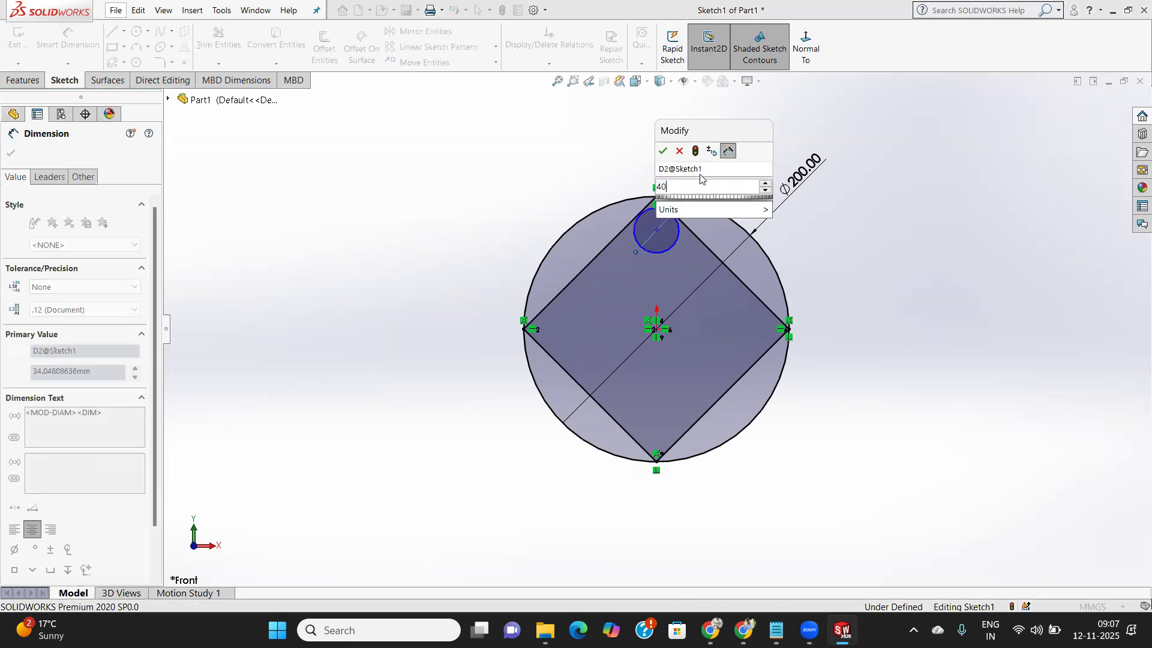
{"action": "key", "text": "Return"}
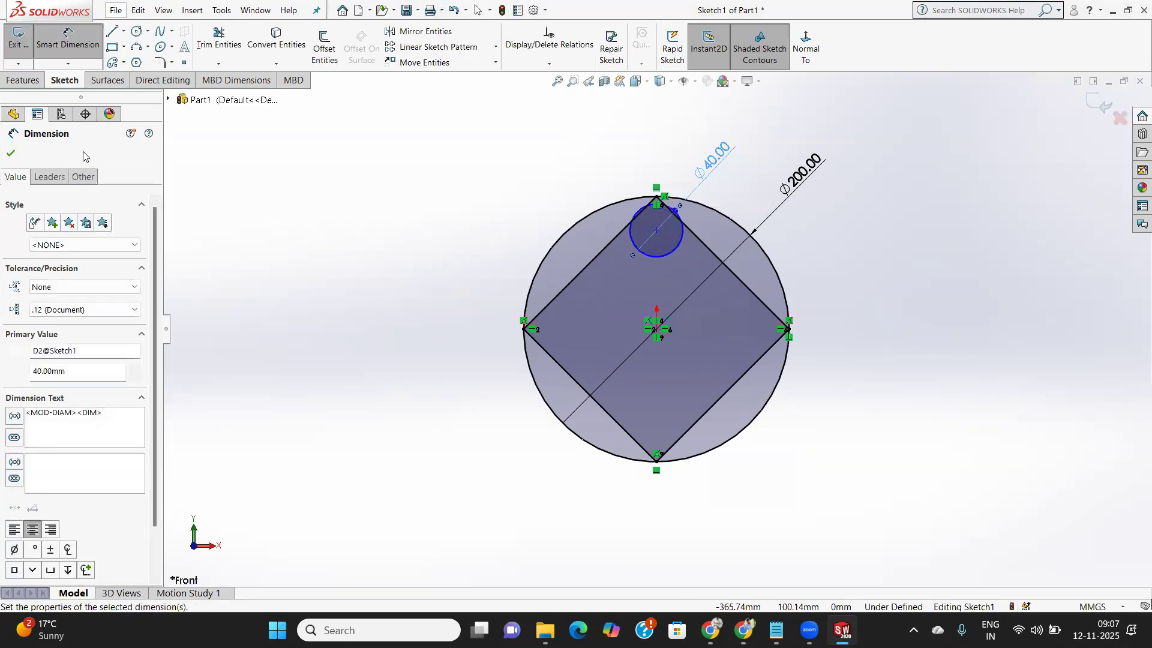
{"action": "key", "text": "Escape"}
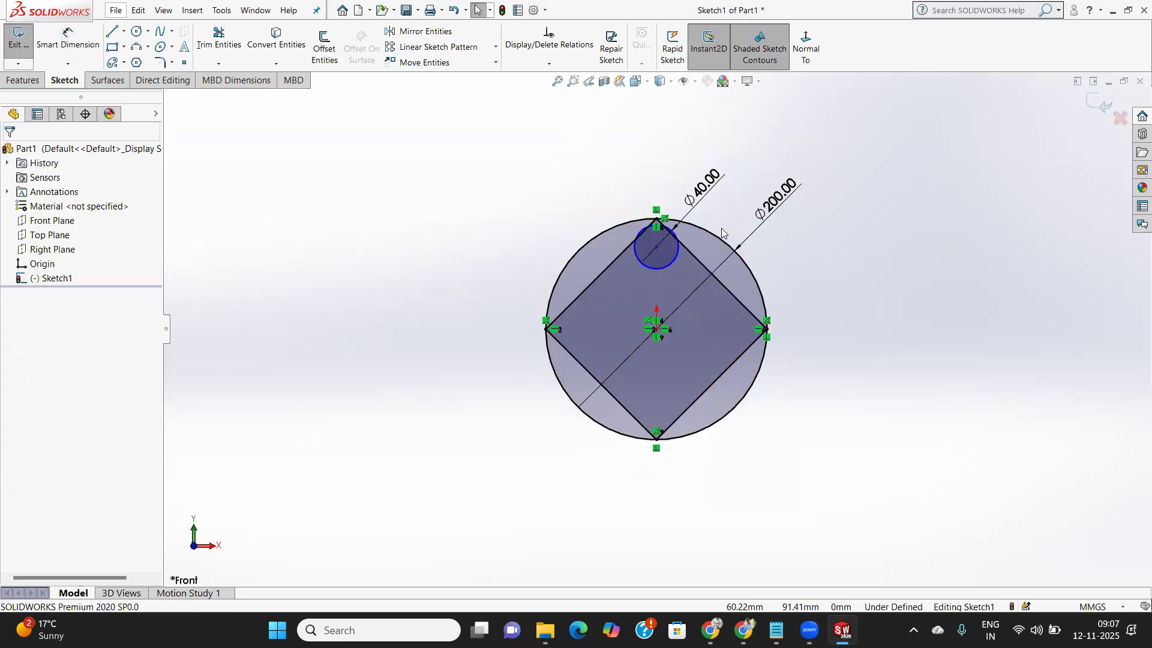
Add a tangent relation between the small circle and the square's upper-right side.
{"action": "scroll", "coordinate": [700, 266], "scroll_direction": "down", "scroll_amount": 5}
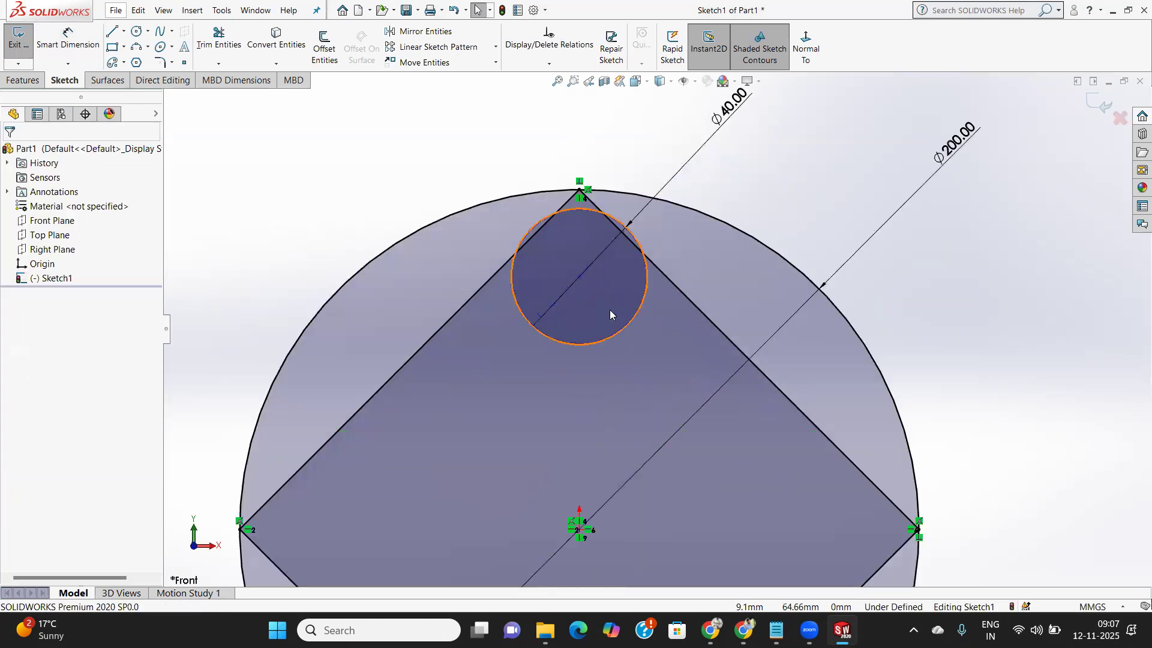
{"action": "scroll", "coordinate": [609, 309], "scroll_direction": "down", "scroll_amount": 2}
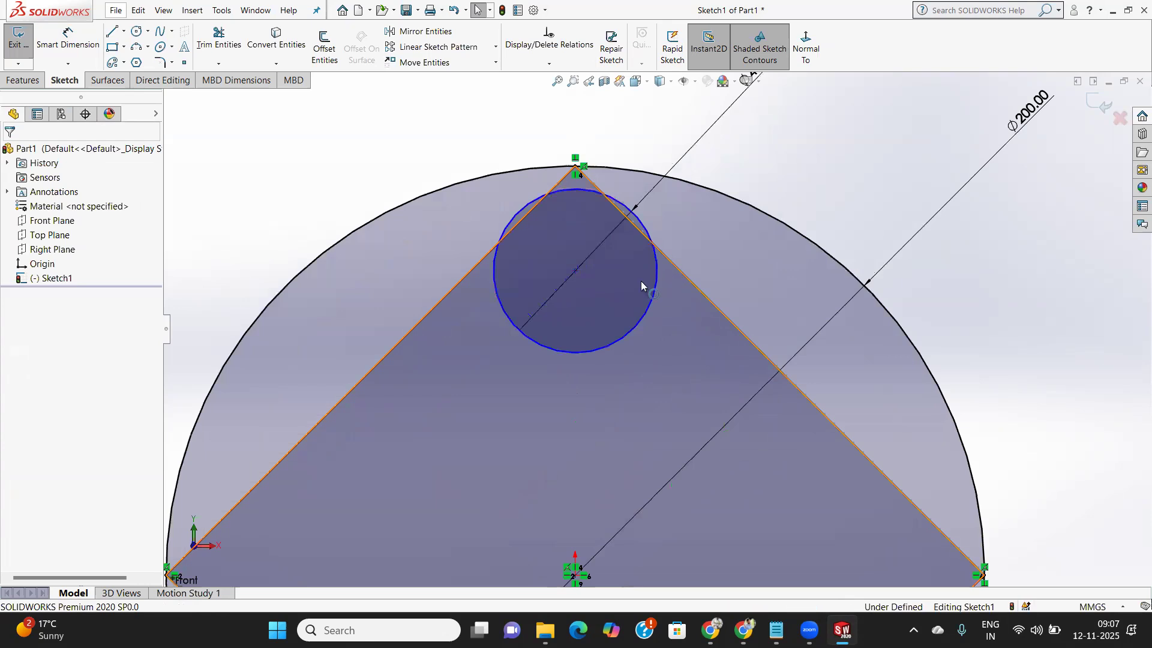
{"action": "left_click", "coordinate": [679, 269]}
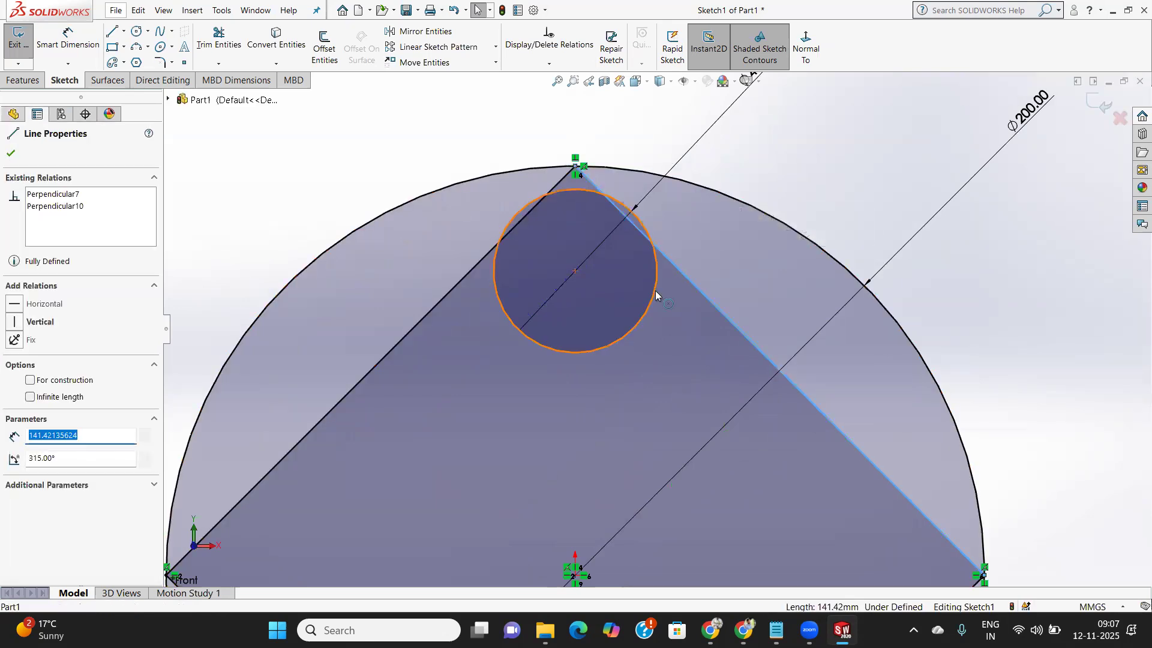
{"action": "left_click", "coordinate": [655, 295], "text": "ctrl"}
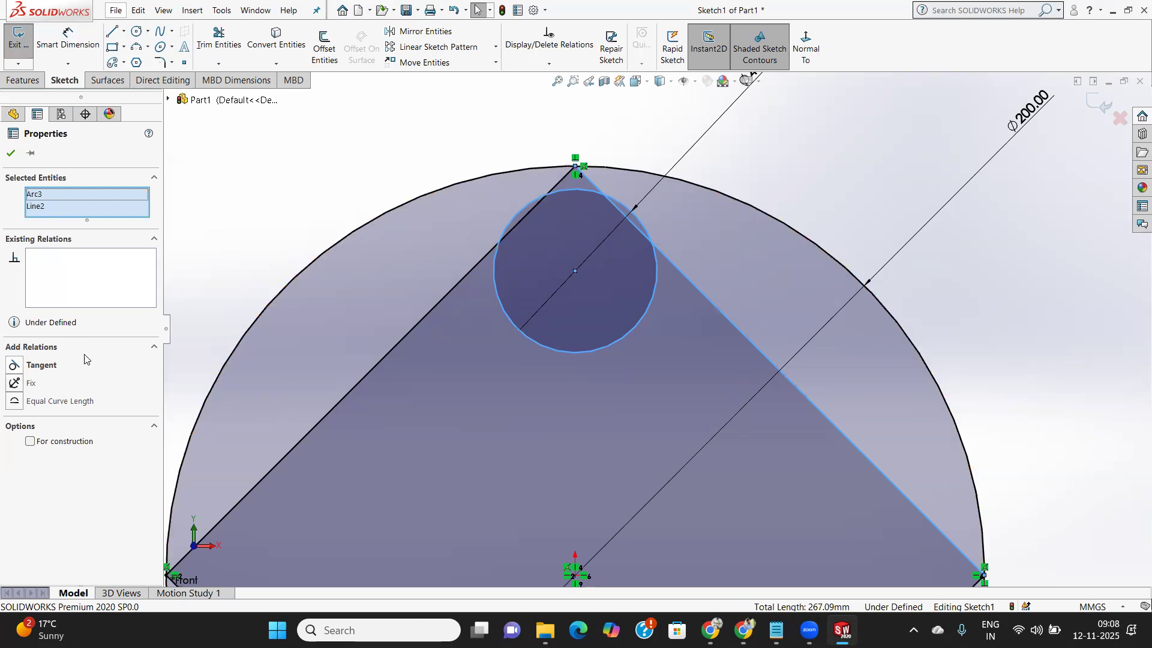
{"action": "left_click", "coordinate": [41, 365]}
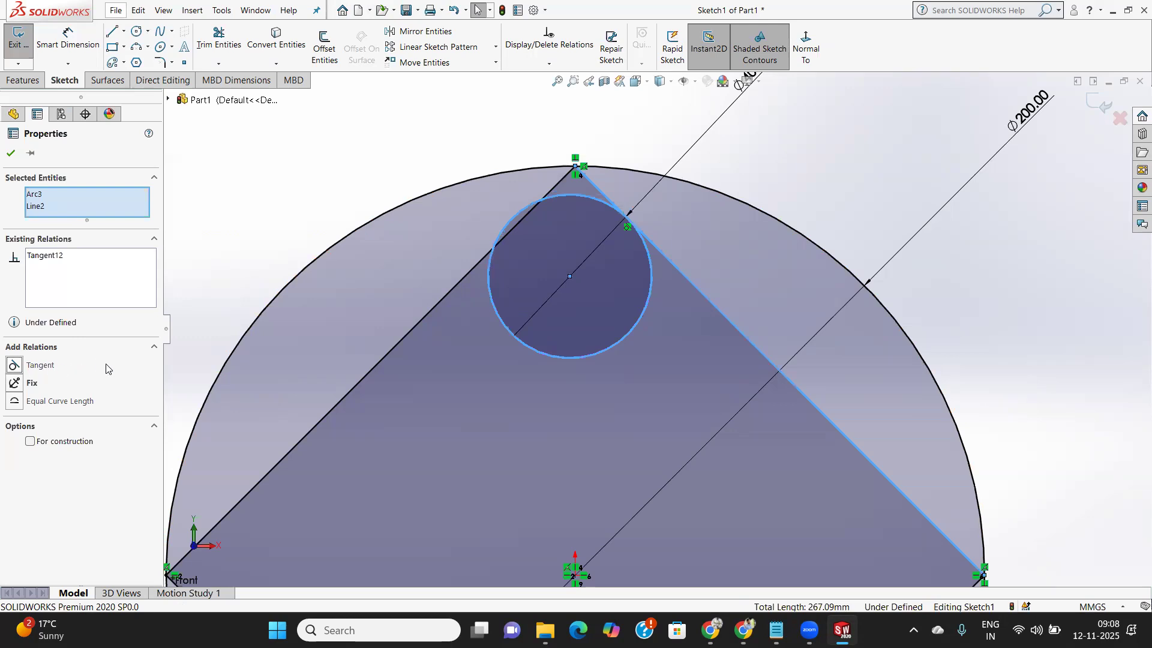
Add a tangent relation between the small circle and the square's upper-left side.
{"action": "left_click", "coordinate": [443, 389]}
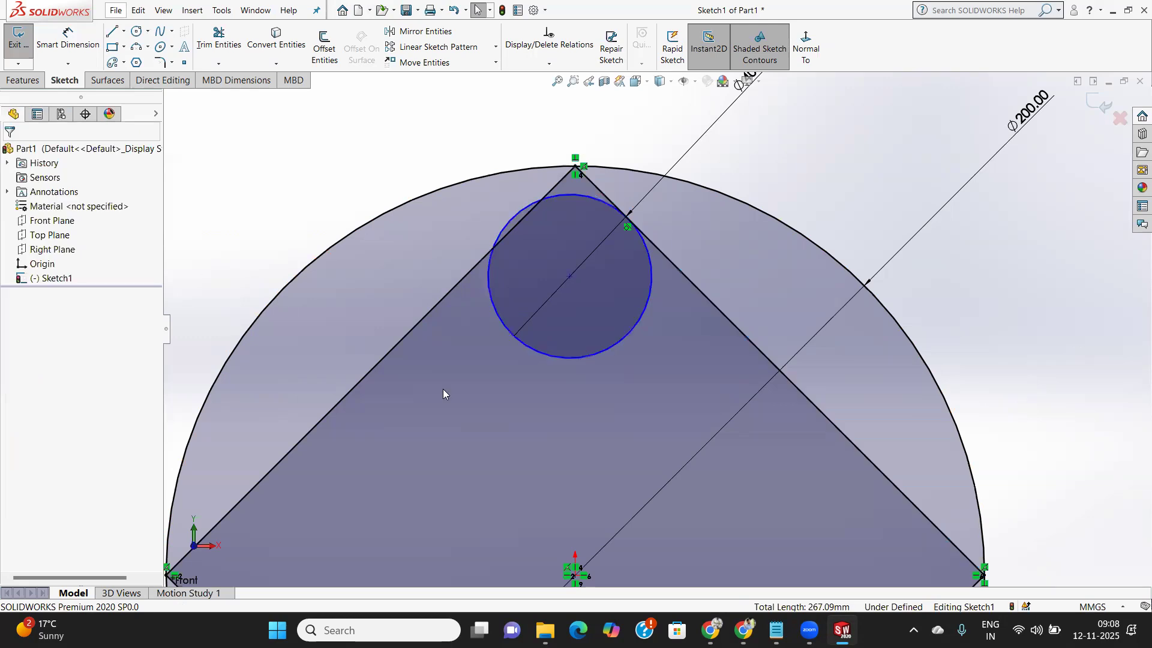
{"action": "left_click", "coordinate": [401, 337]}
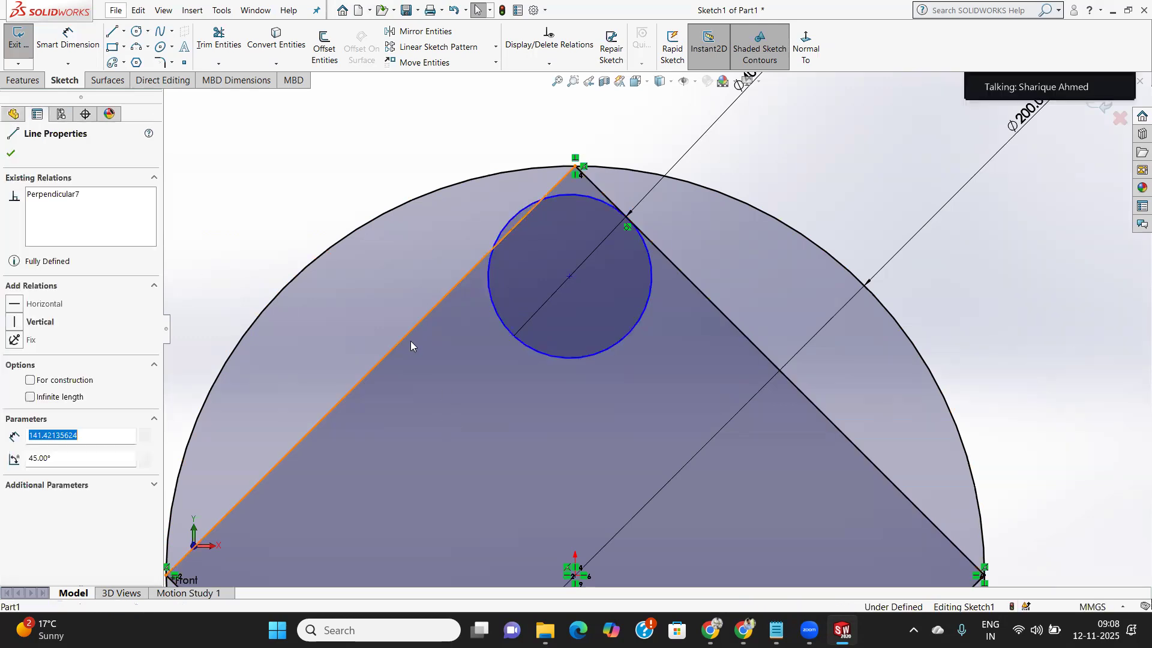
{"action": "left_click", "coordinate": [498, 322], "text": "ctrl"}
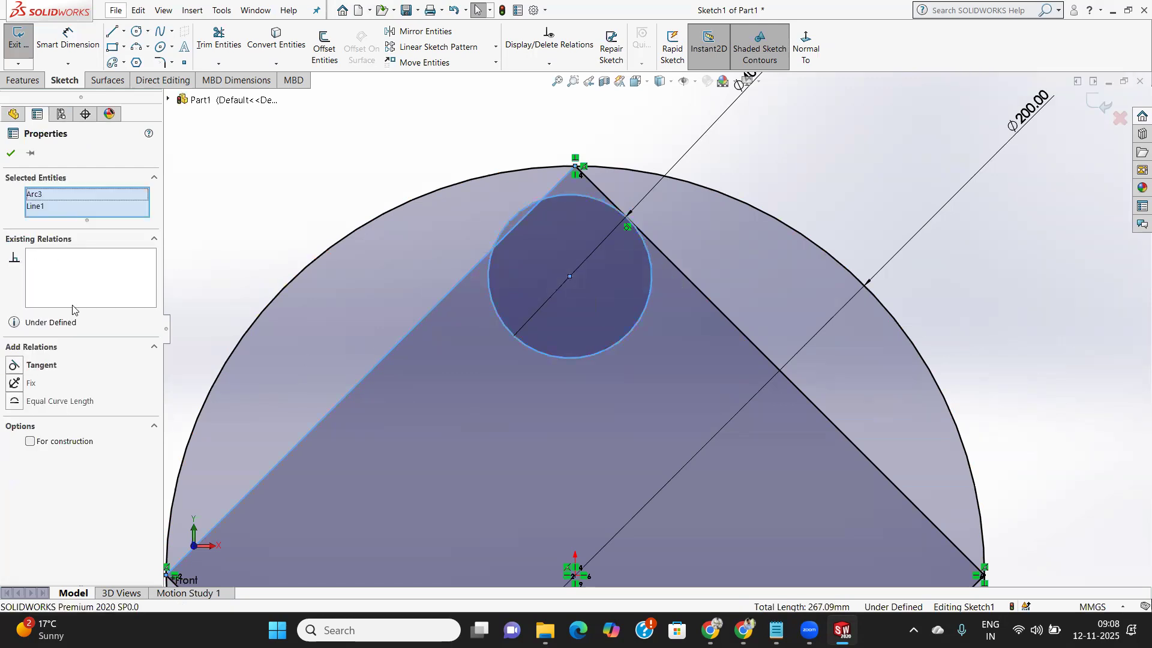
{"action": "left_click", "coordinate": [41, 365]}
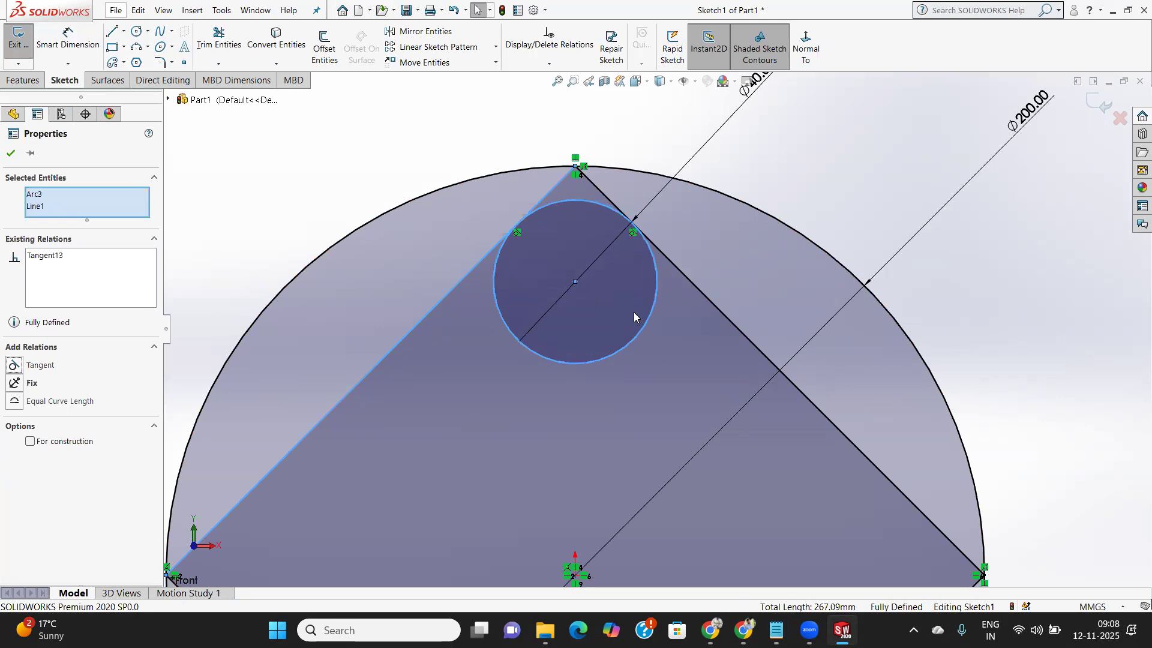
Sketch a circle of about 51.7 mm radius centred on the origin, tangent to the lower edge of the 40 mm circle.
{"action": "scroll", "coordinate": [638, 303], "scroll_direction": "down", "scroll_amount": 3}
{"action": "scroll", "coordinate": [639, 302], "scroll_direction": "up", "scroll_amount": 9}
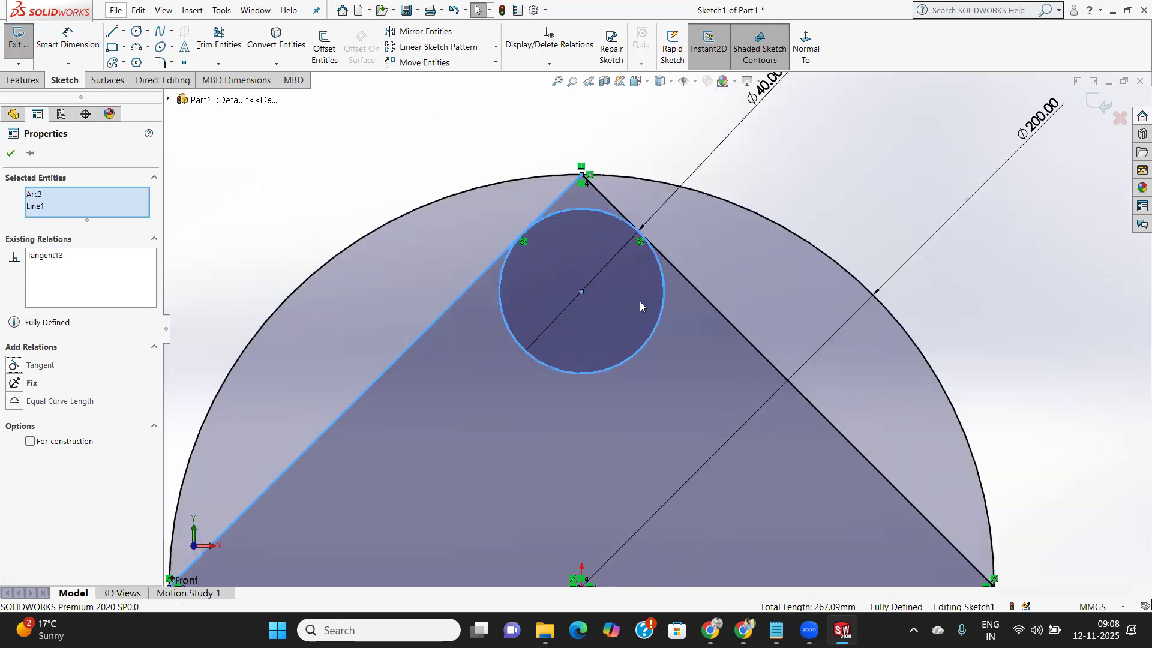
{"action": "scroll", "coordinate": [532, 471], "scroll_direction": "down", "scroll_amount": 2}
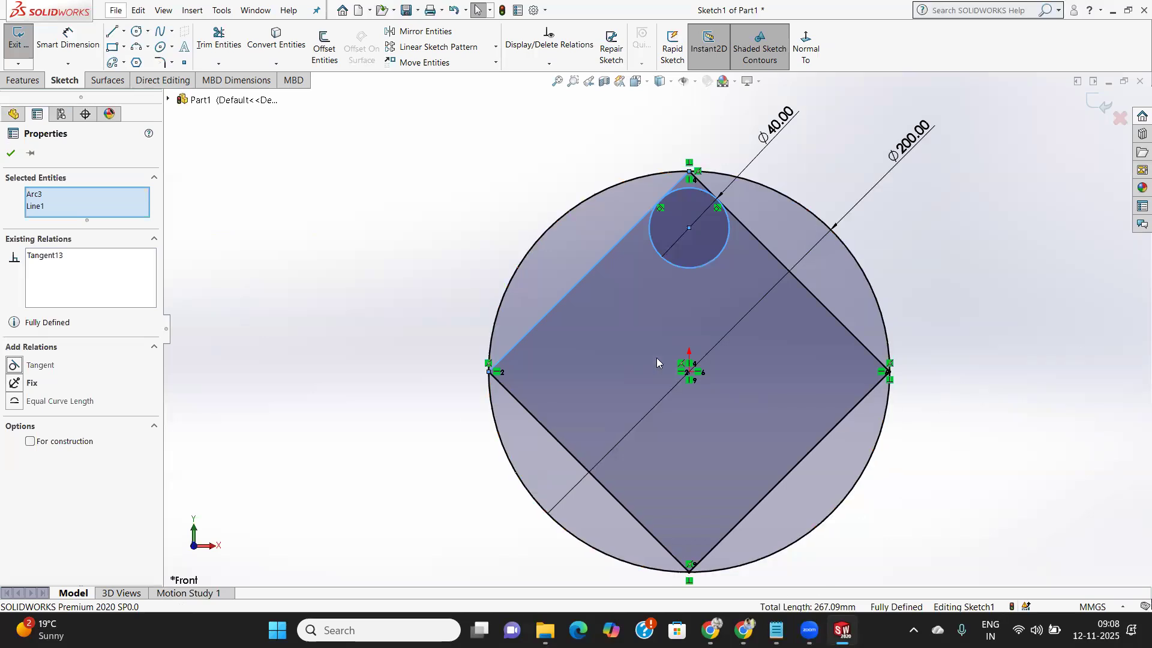
{"action": "left_click", "coordinate": [689, 373]}
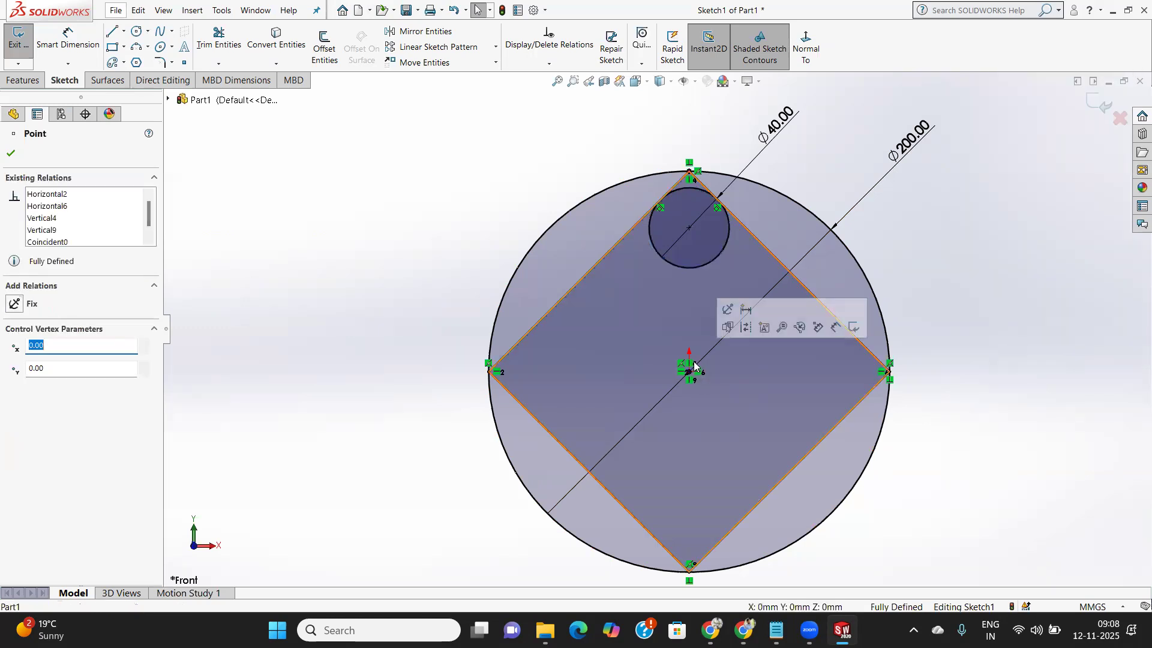
{"action": "left_click", "coordinate": [11, 154]}
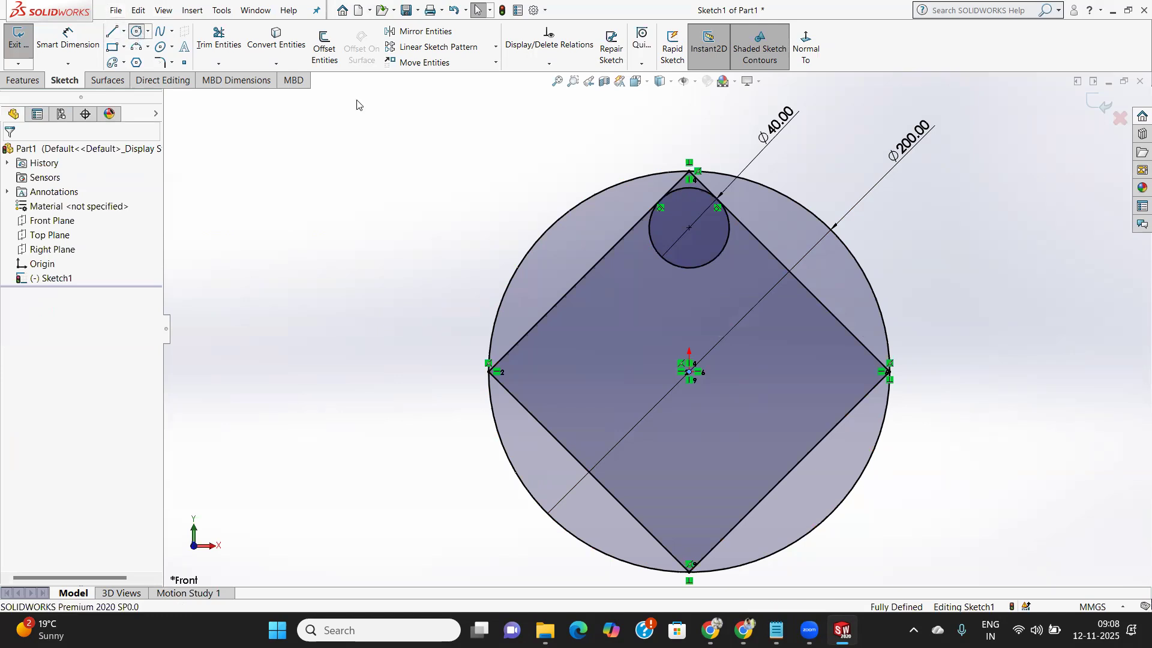
{"action": "left_click", "coordinate": [689, 372]}
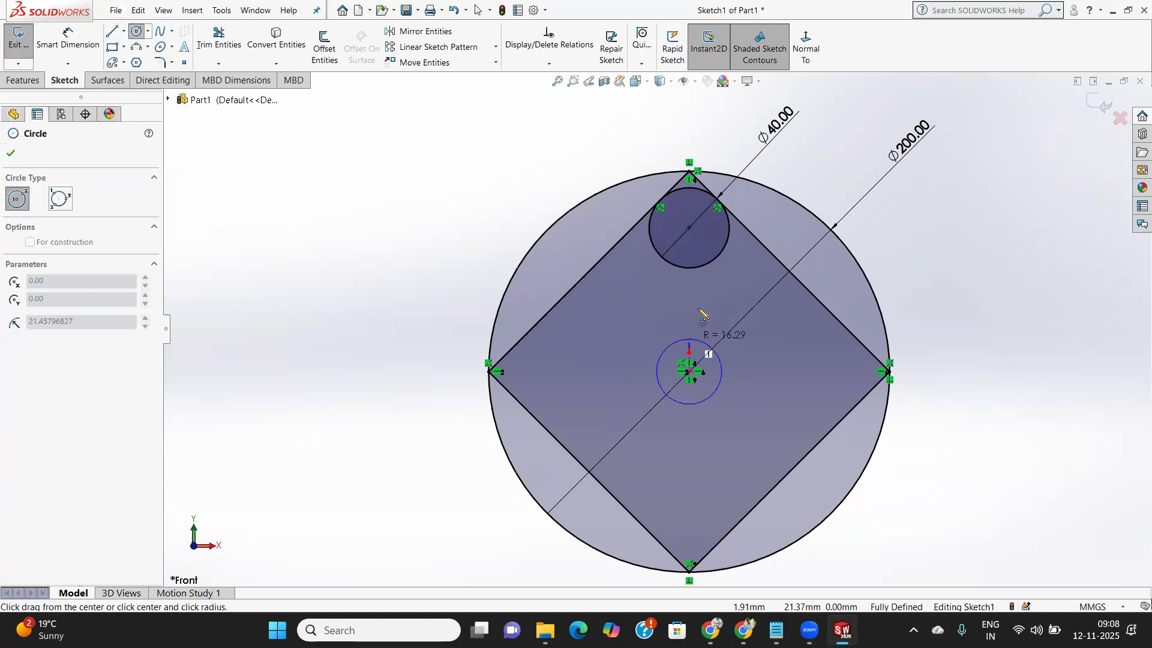
{"action": "left_click", "coordinate": [691, 271]}
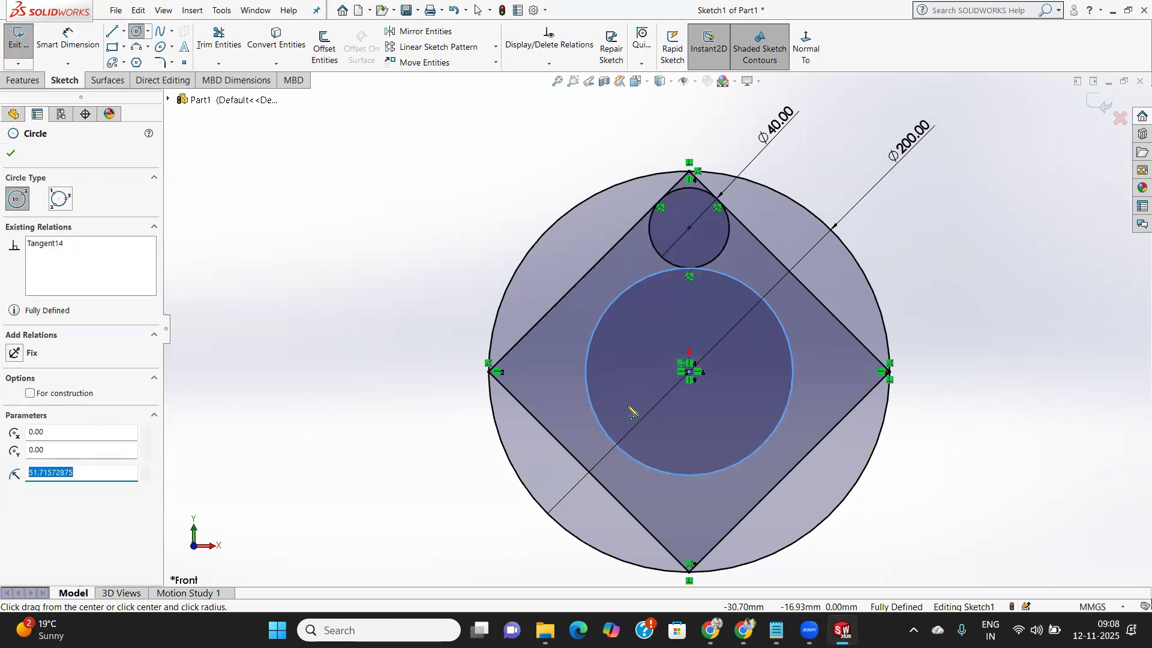
{"action": "left_click", "coordinate": [6, 154]}
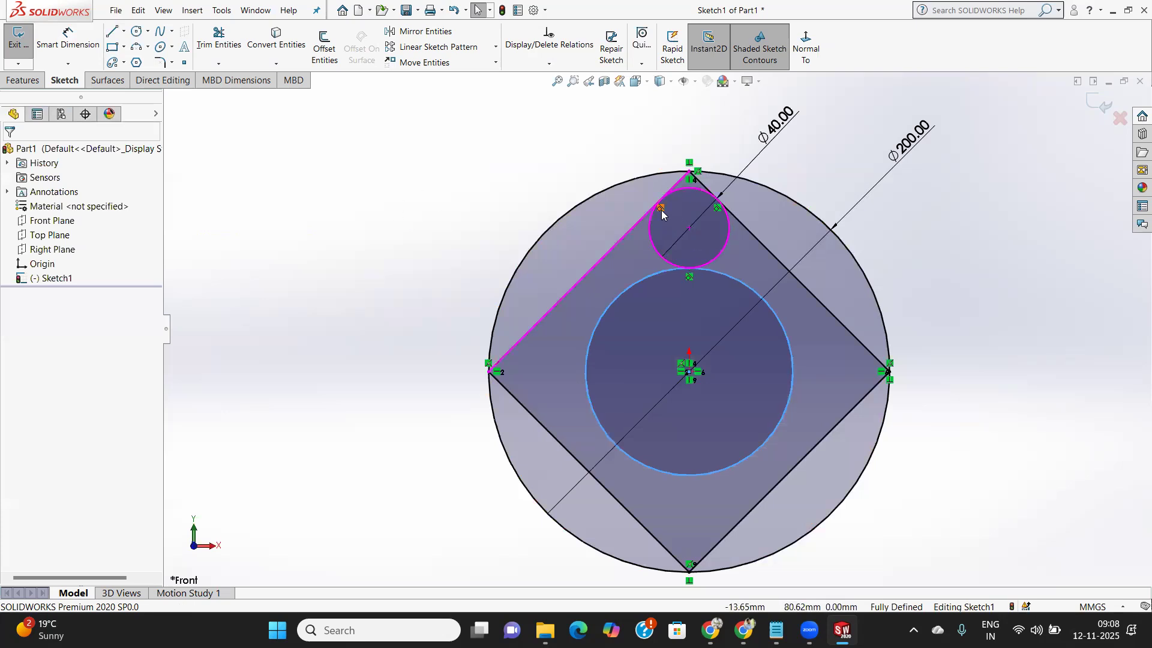
Examine the small circle's tangent points with the square's two upper sides and with the central circle.
{"action": "scroll", "coordinate": [669, 252], "scroll_direction": "down", "scroll_amount": 3}
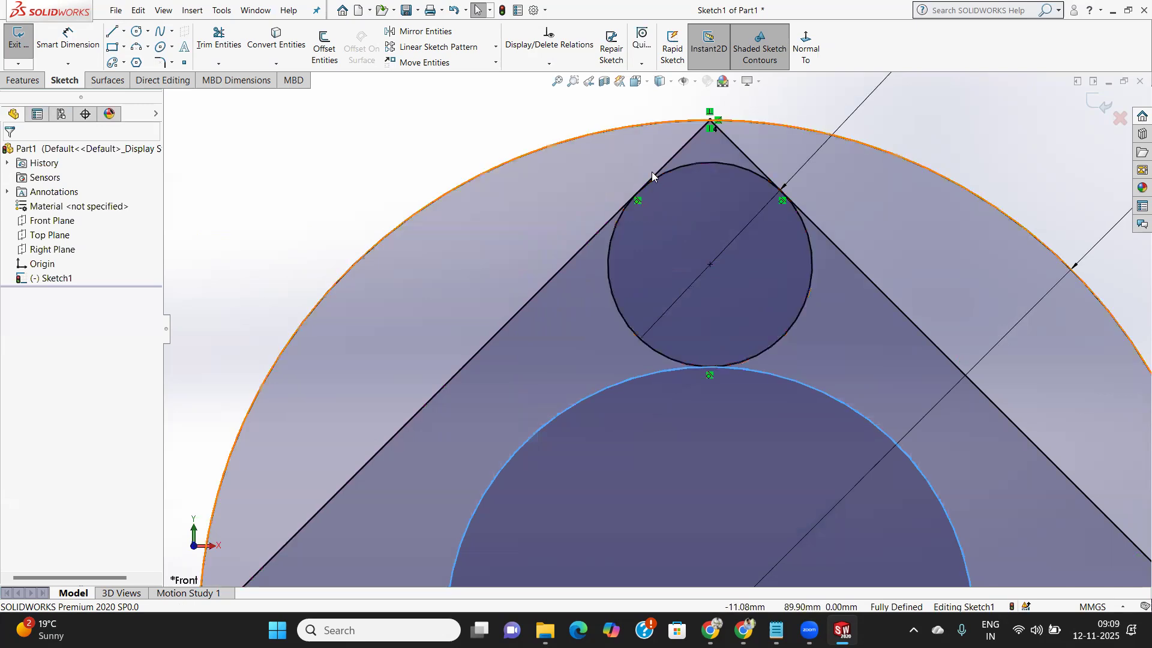
{"action": "scroll", "coordinate": [648, 236], "scroll_direction": "up", "scroll_amount": 2}
{"action": "scroll", "coordinate": [657, 264], "scroll_direction": "up", "scroll_amount": 4}
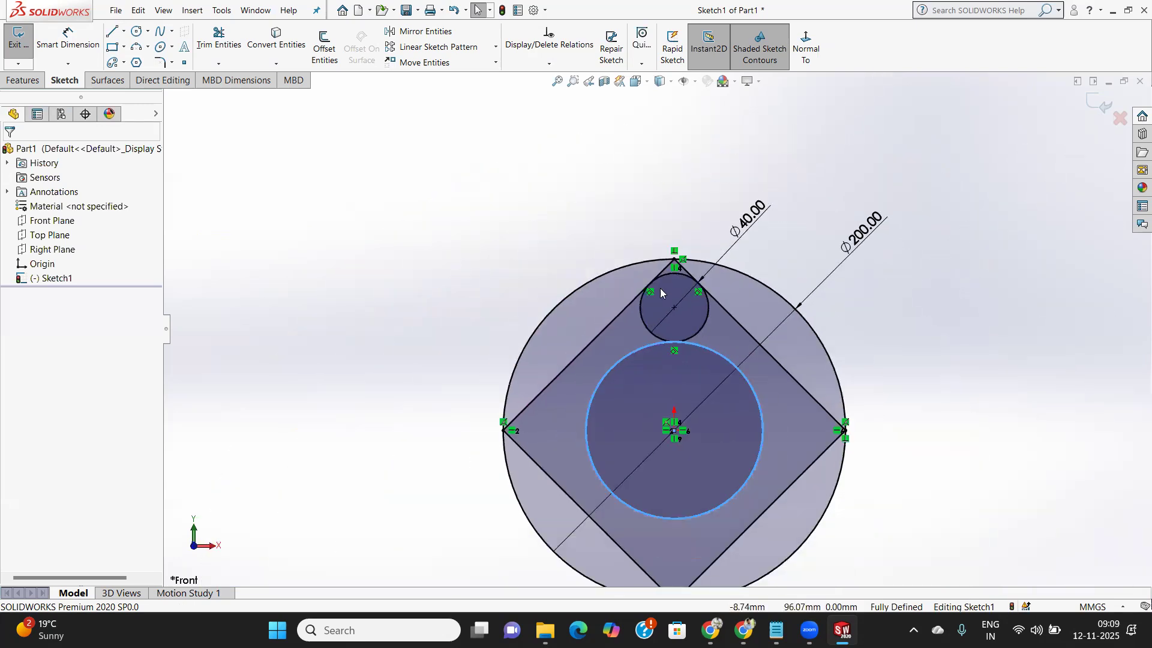
{"action": "scroll", "coordinate": [662, 468], "scroll_direction": "down", "scroll_amount": 2}
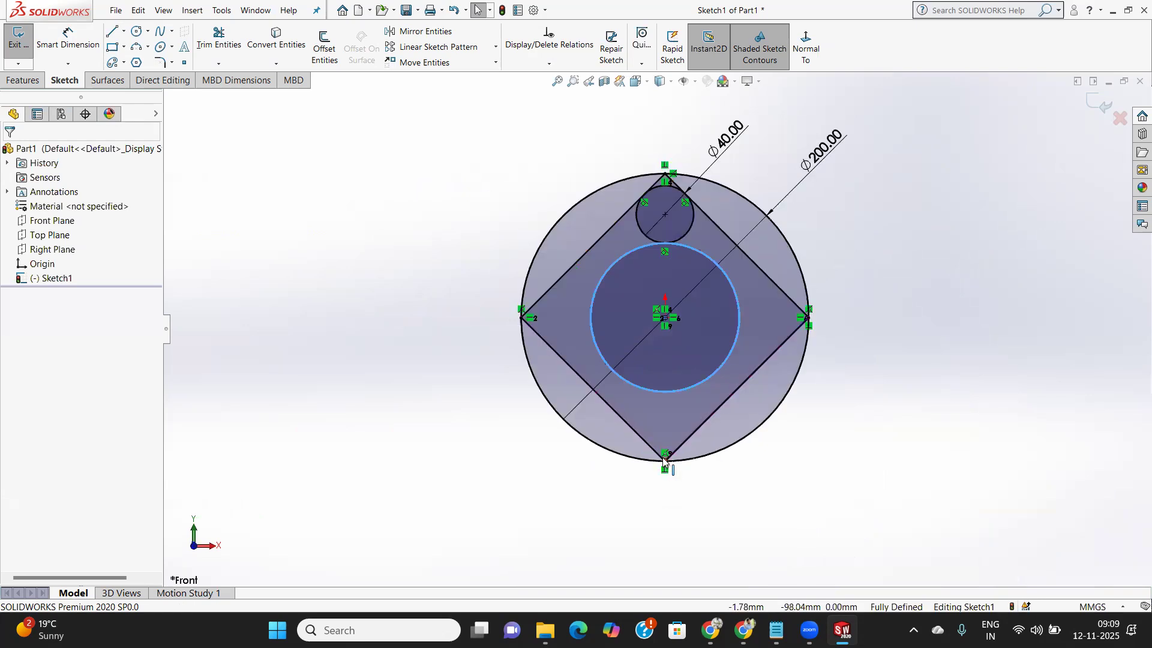
{"action": "scroll", "coordinate": [677, 399], "scroll_direction": "down", "scroll_amount": 2}
{"action": "scroll", "coordinate": [662, 401], "scroll_direction": "up", "scroll_amount": 2}
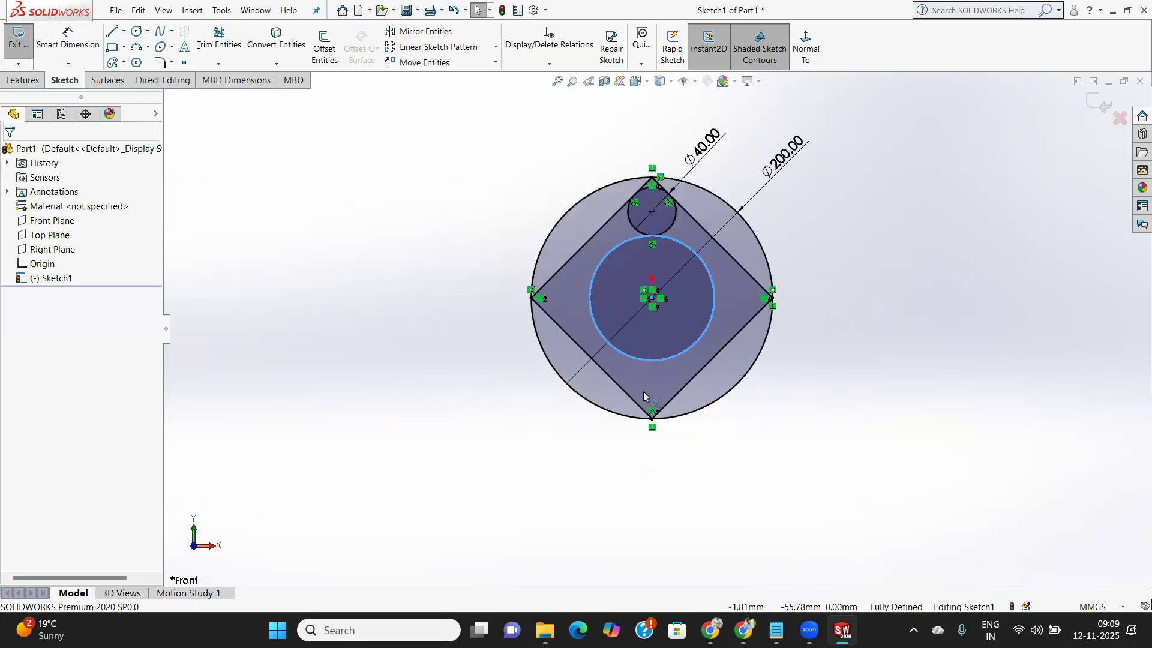
{"action": "scroll", "coordinate": [653, 198], "scroll_direction": "down", "scroll_amount": 3}
{"action": "scroll", "coordinate": [558, 254], "scroll_direction": "up", "scroll_amount": 5}
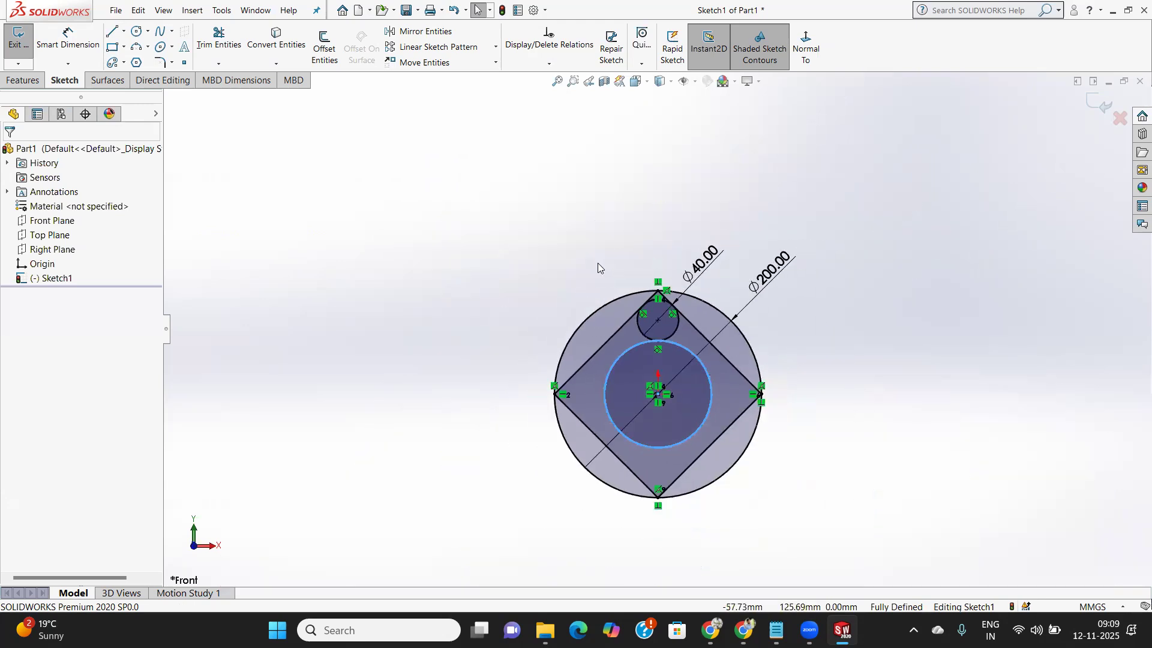
Sketch a steep free line about 144 mm long in the empty area up and to the left of the circles.
{"action": "scroll", "coordinate": [597, 265], "scroll_direction": "down", "scroll_amount": 2}
{"action": "scroll", "coordinate": [596, 266], "scroll_direction": "up", "scroll_amount": 4}
{"action": "scroll", "coordinate": [594, 300], "scroll_direction": "down", "scroll_amount": 2}
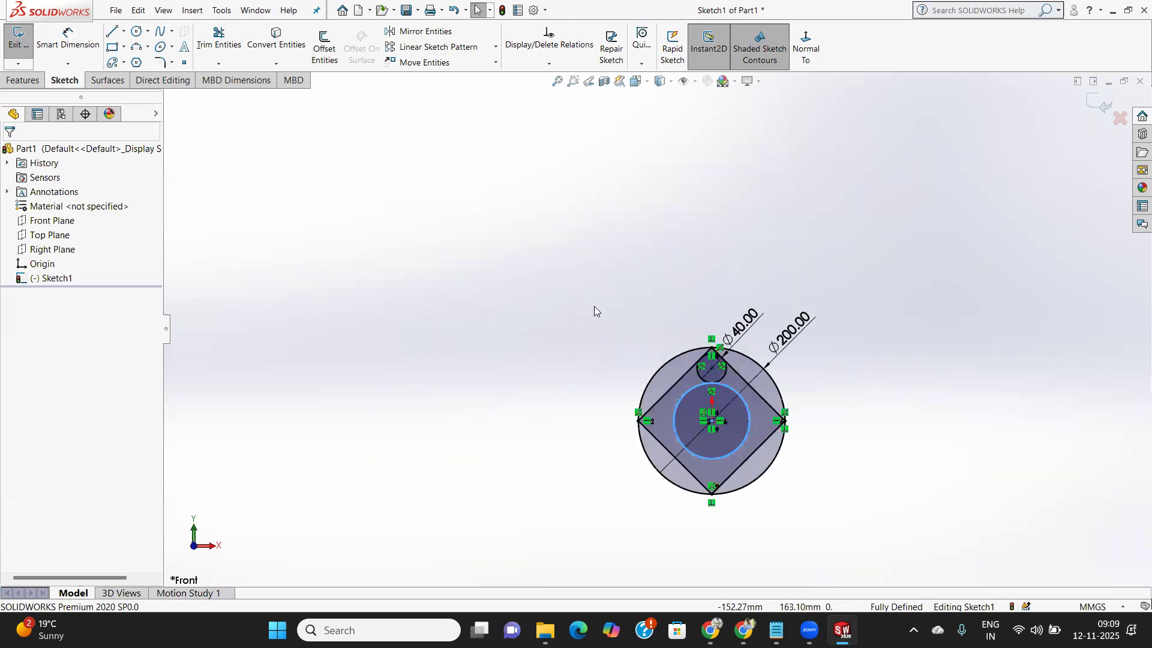
{"action": "left_click", "coordinate": [114, 31]}
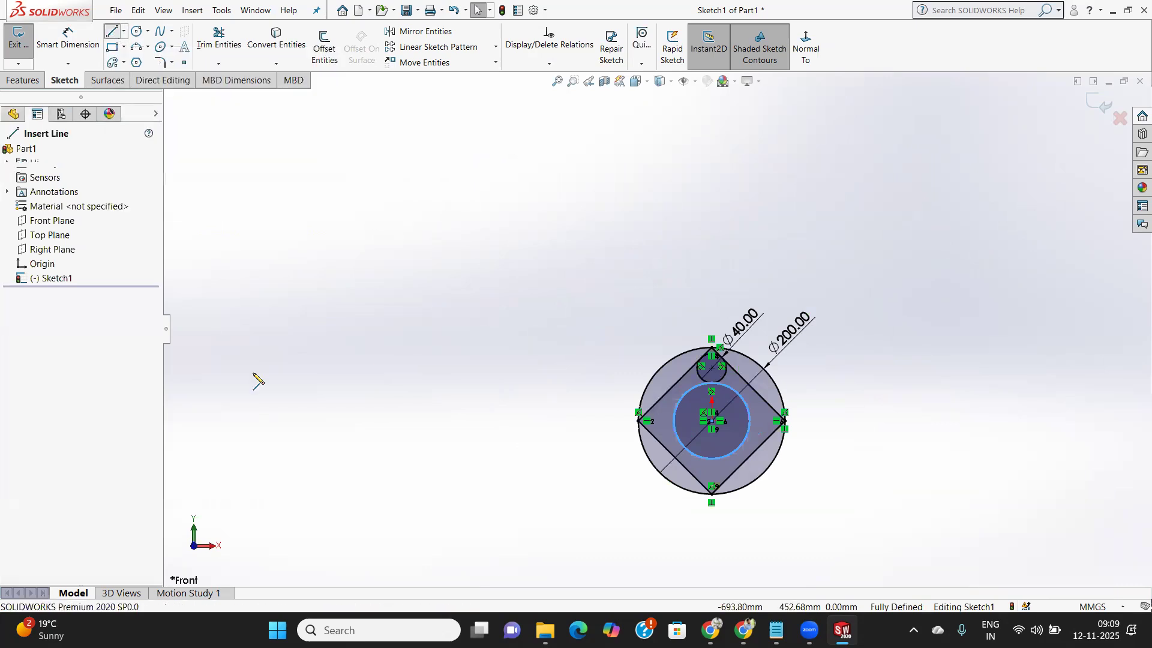
{"action": "left_click", "coordinate": [388, 213]}
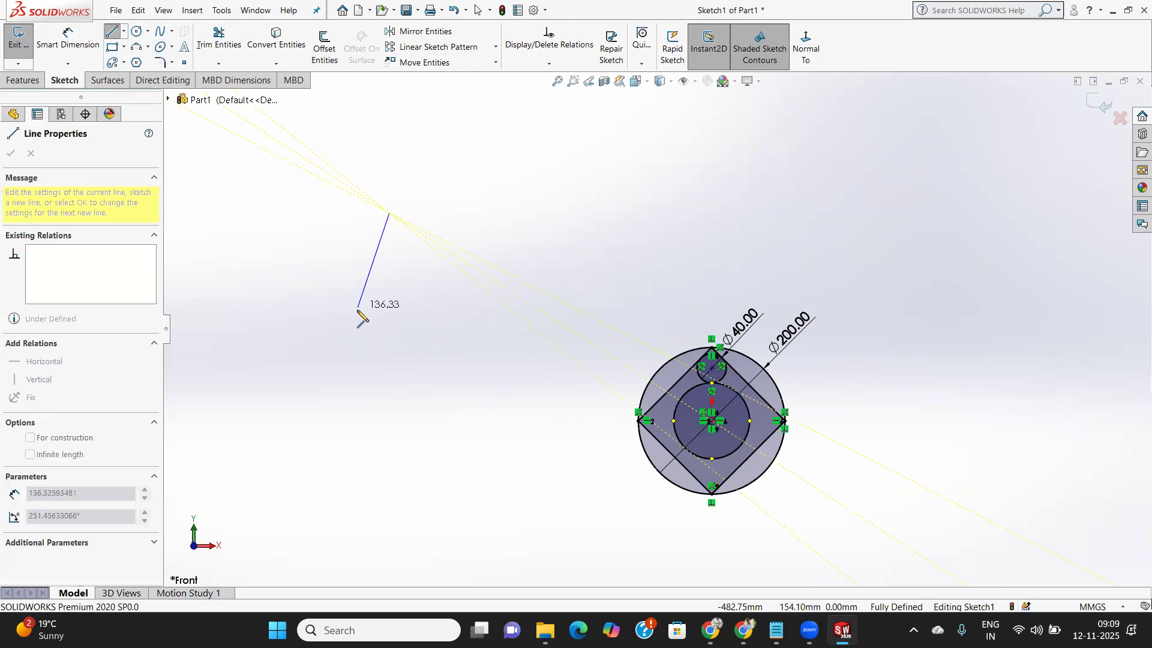
{"action": "left_click", "coordinate": [356, 313]}
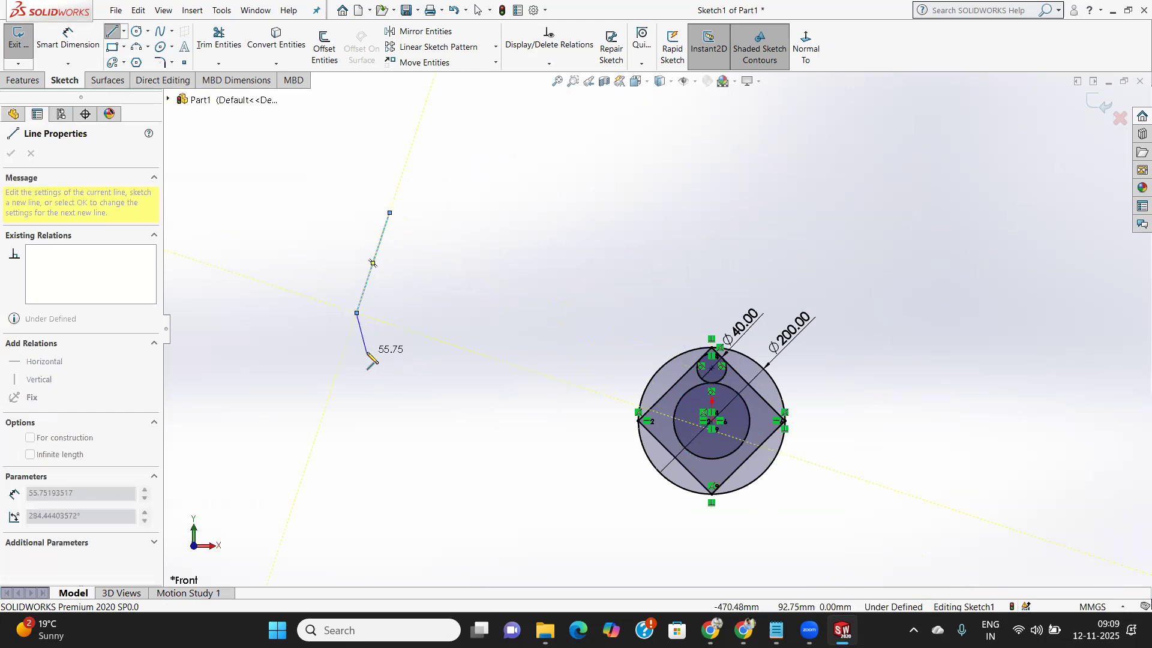
{"action": "right_click", "coordinate": [372, 360]}
{"action": "left_click", "coordinate": [399, 371]}
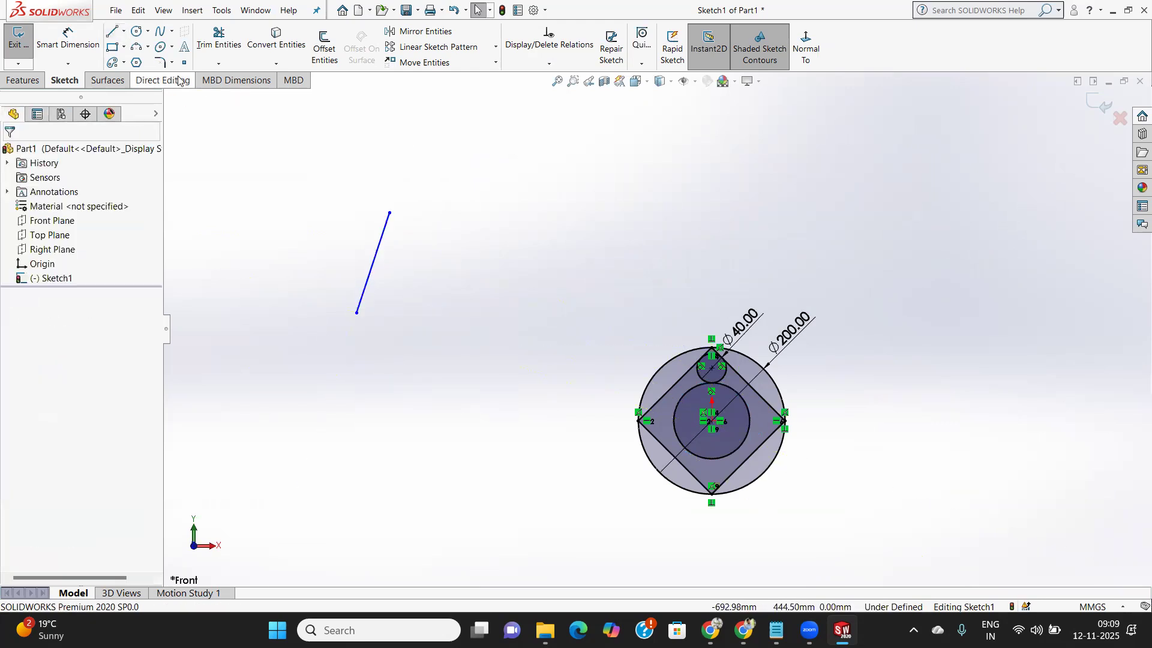
Sketch a separate second line about 142 mm long, rising at about 22°, below the steep line without touching it.
{"action": "left_click", "coordinate": [116, 31]}
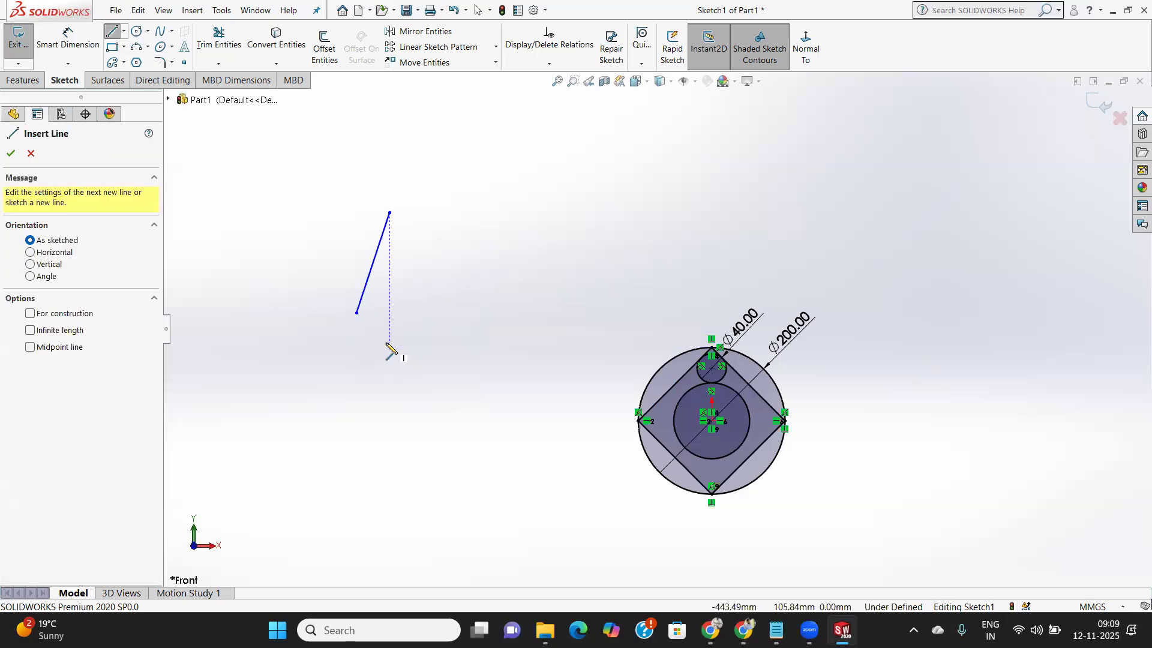
{"action": "left_click", "coordinate": [390, 343]}
{"action": "left_click", "coordinate": [486, 303]}
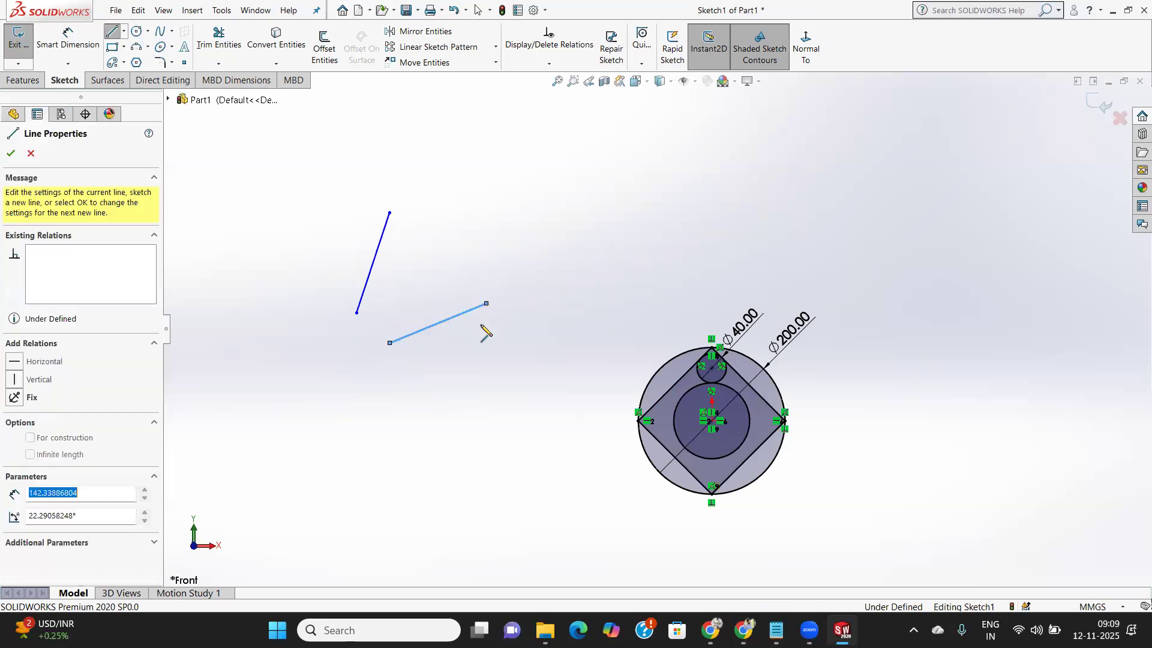
{"action": "right_click", "coordinate": [467, 370]}
{"action": "left_click", "coordinate": [503, 380]}
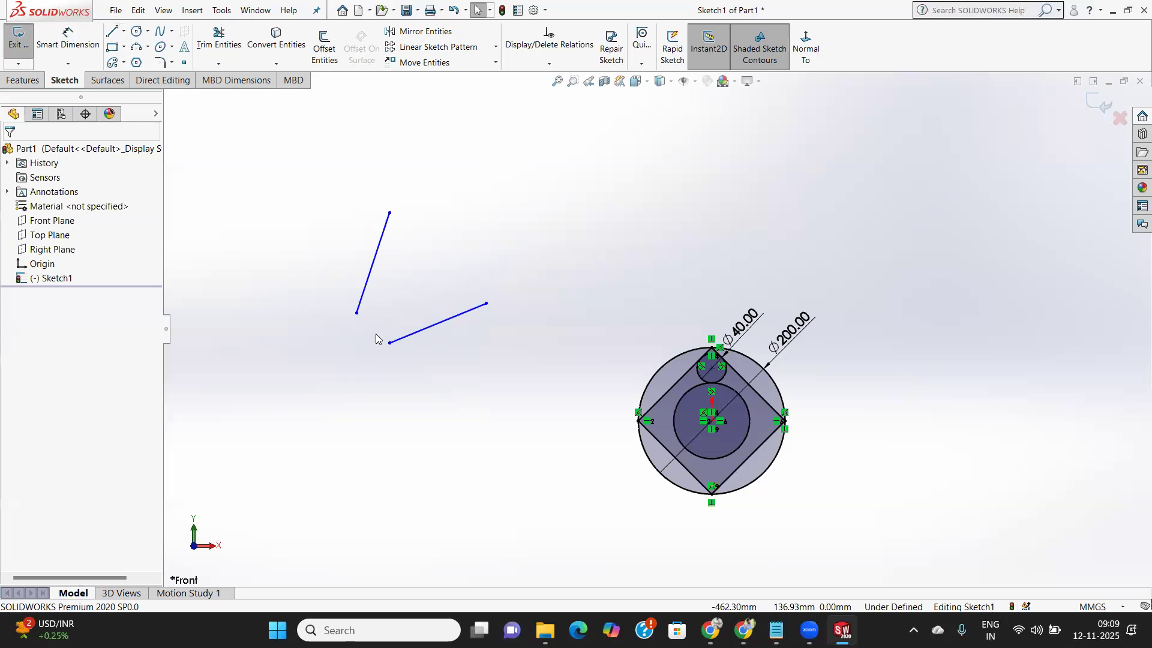
Merge the lower endpoint of the steep line with the left endpoint of the second line.
{"action": "scroll", "coordinate": [370, 338], "scroll_direction": "up", "scroll_amount": 3}
{"action": "scroll", "coordinate": [432, 379], "scroll_direction": "down", "scroll_amount": 5}
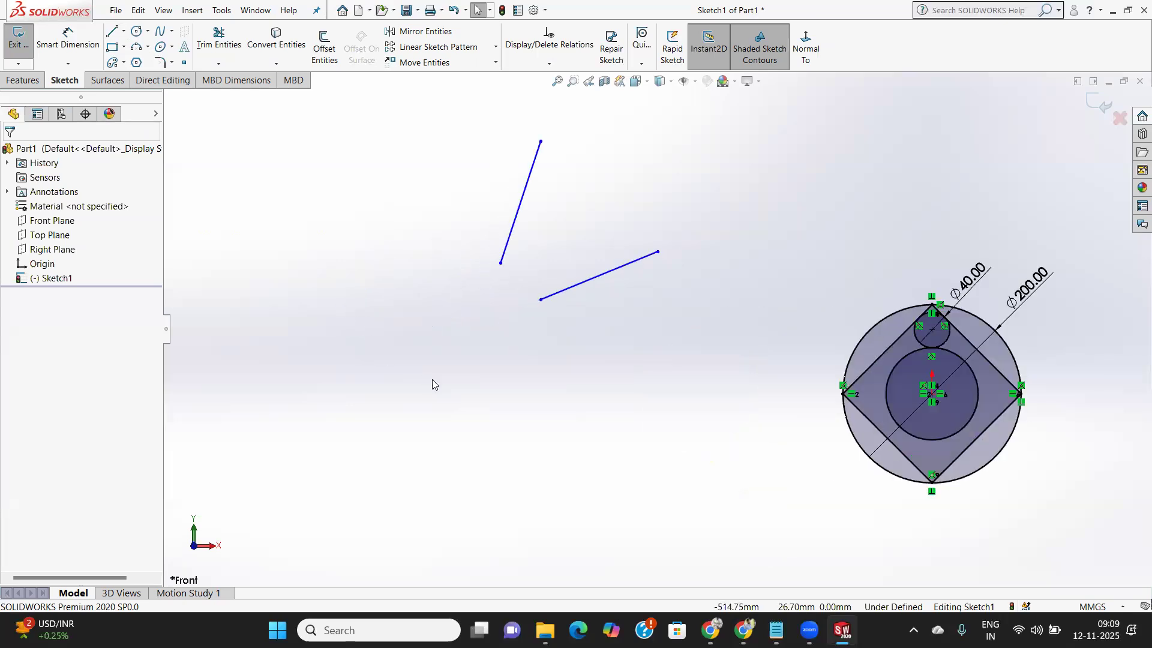
{"action": "scroll", "coordinate": [594, 237], "scroll_direction": "down", "scroll_amount": 2}
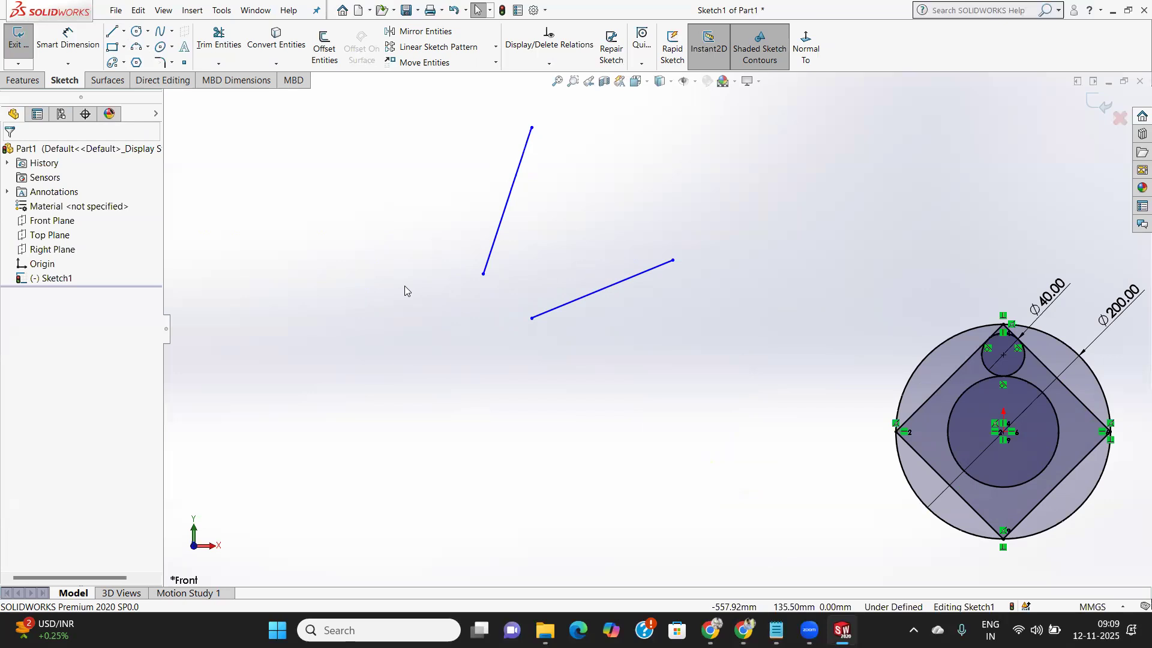
{"action": "left_click", "coordinate": [484, 274]}
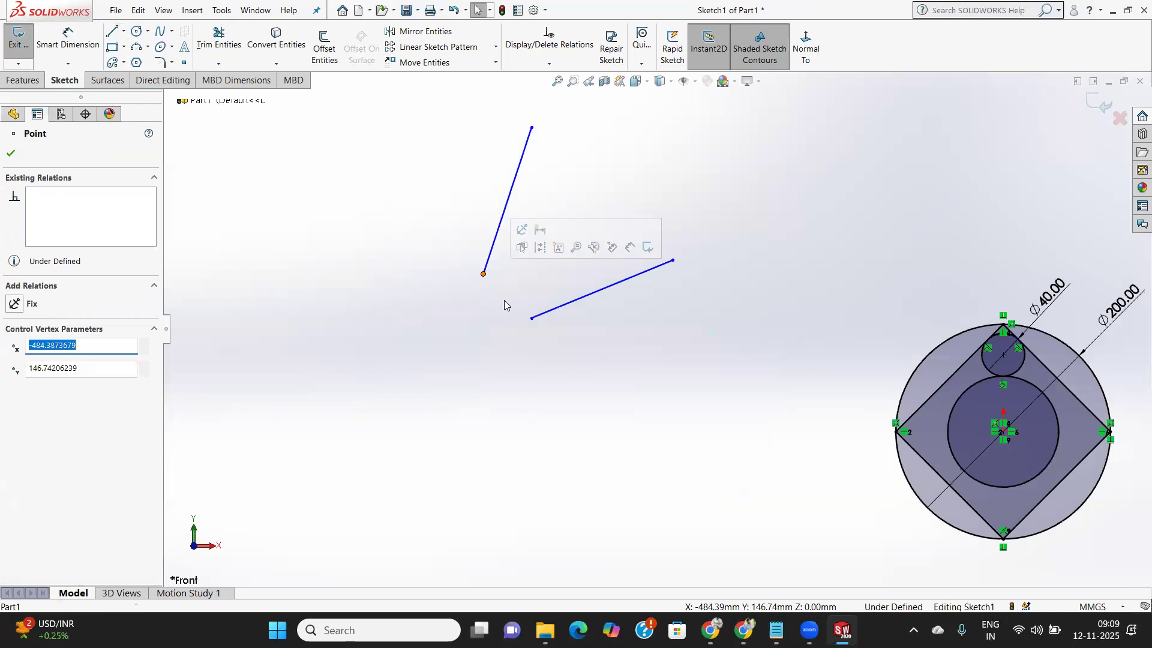
{"action": "left_click", "coordinate": [532, 318], "text": "ctrl"}
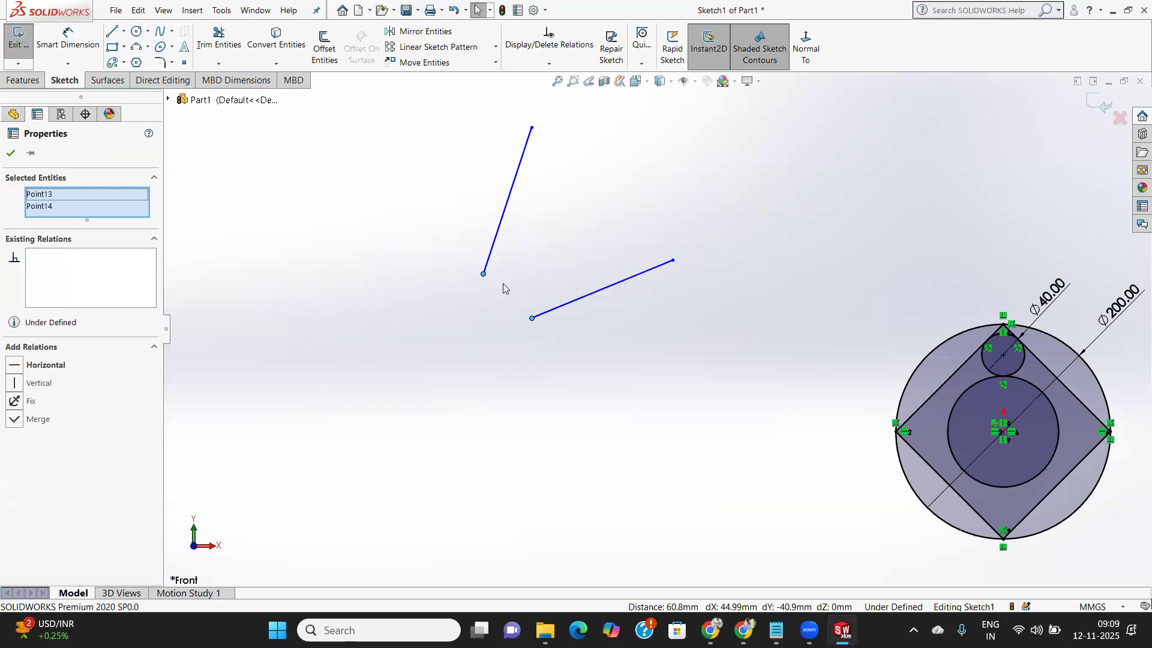
{"action": "left_click", "coordinate": [38, 423]}
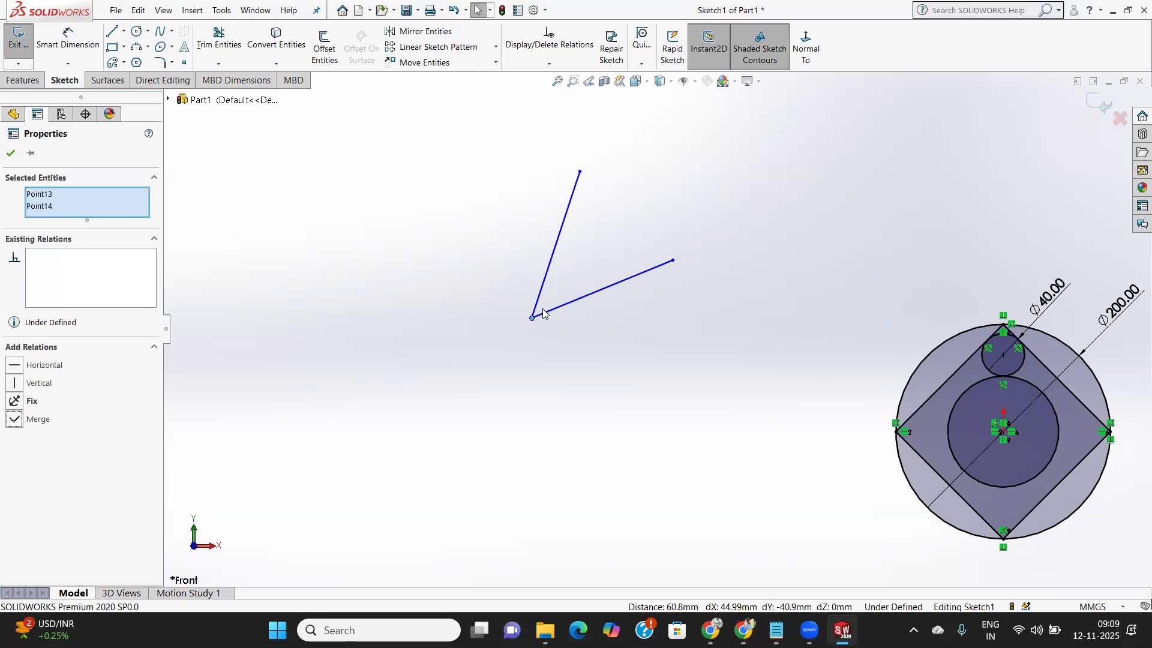
{"action": "left_click", "coordinate": [522, 337]}
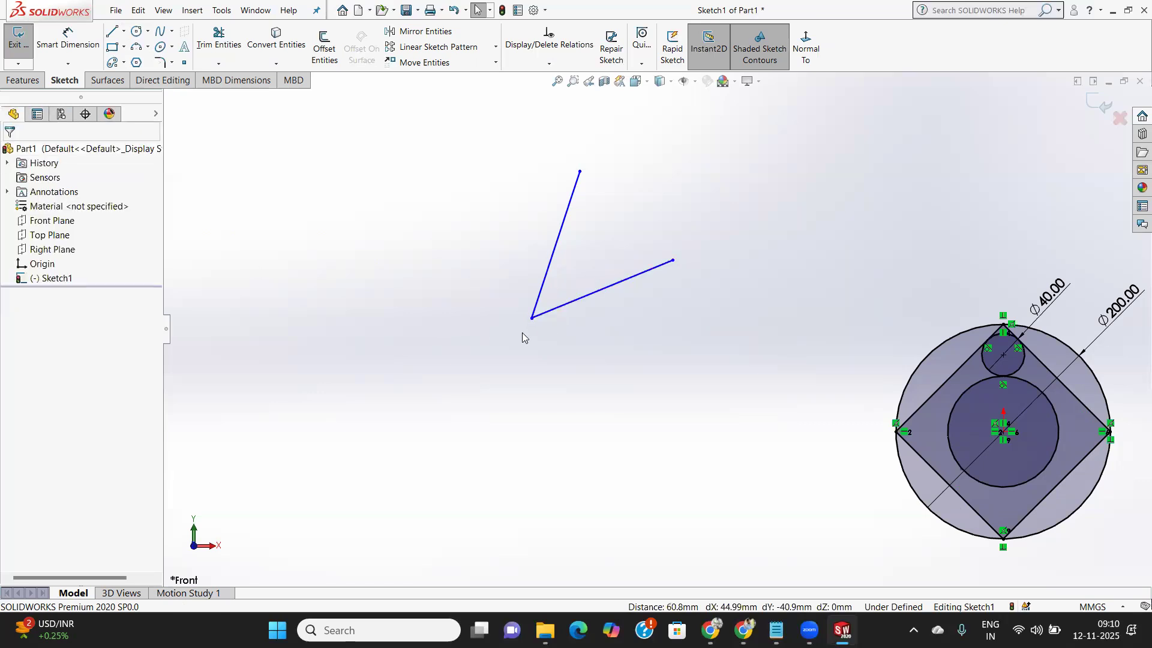
Shift the steep line slightly together with its merged corner, making it about 145 mm long.
{"action": "left_click", "coordinate": [569, 210]}
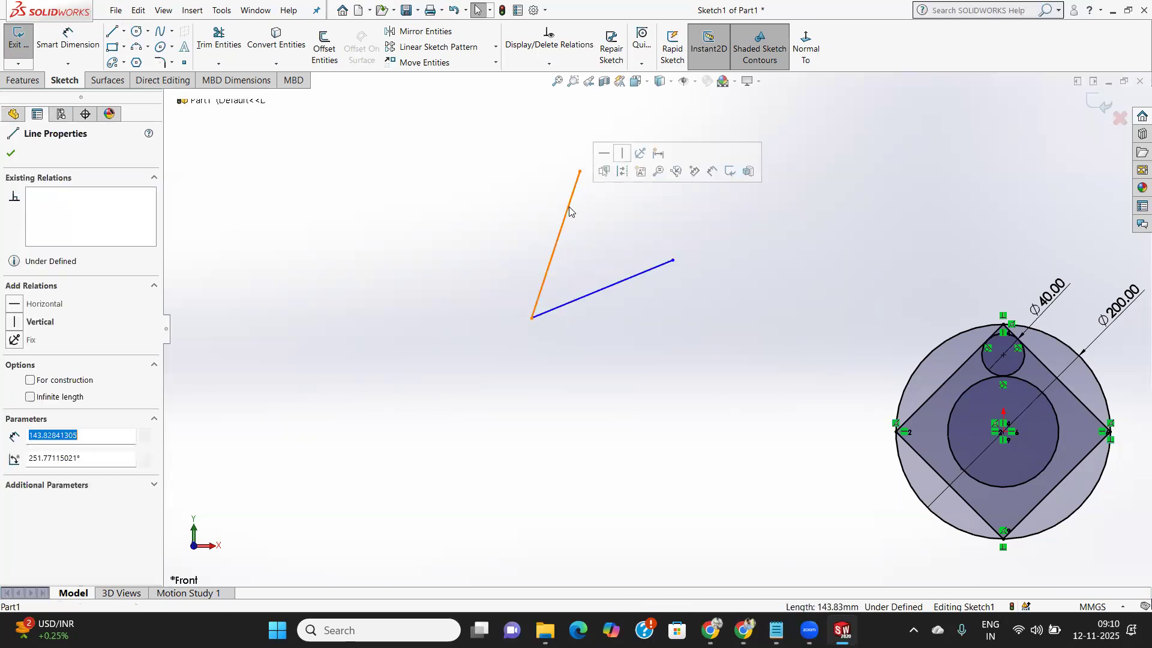
{"action": "mouse_move", "coordinate": [569, 210]}
{"action": "left_mouse_down"}
{"action": "mouse_move", "coordinate": [476, 198]}
{"action": "mouse_move", "coordinate": [620, 178]}
{"action": "mouse_move", "coordinate": [580, 181]}
{"action": "mouse_move", "coordinate": [573, 204]}
{"action": "left_mouse_up"}
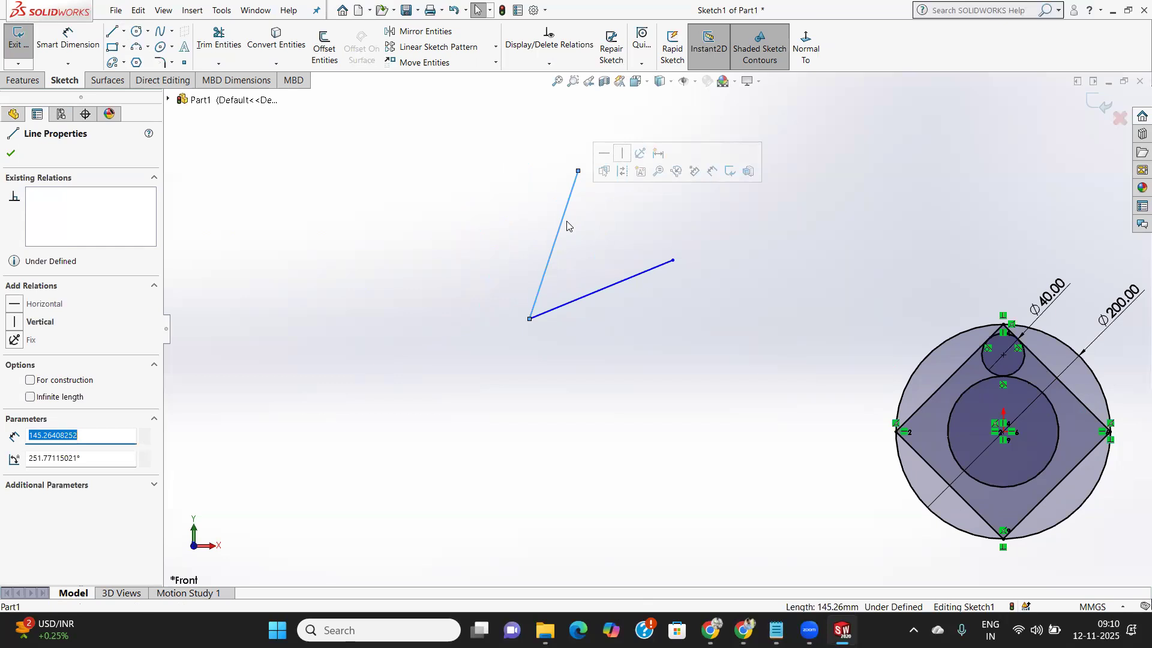
{"action": "left_click", "coordinate": [10, 153]}
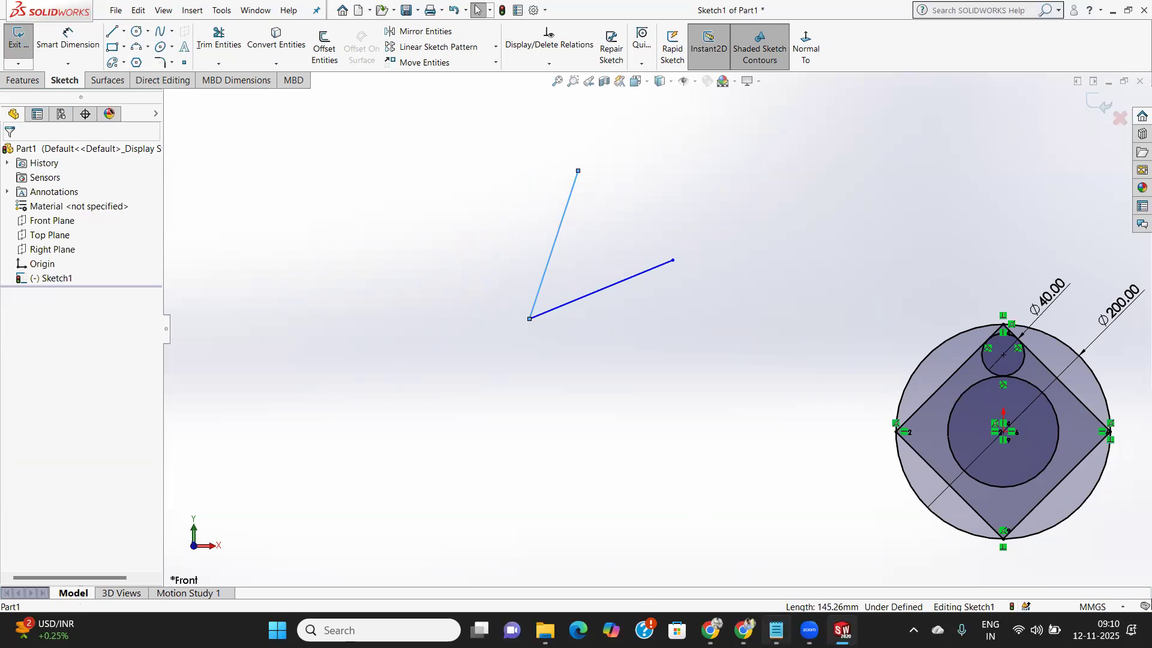
{"action": "mouse_move", "coordinate": [776, 630]}
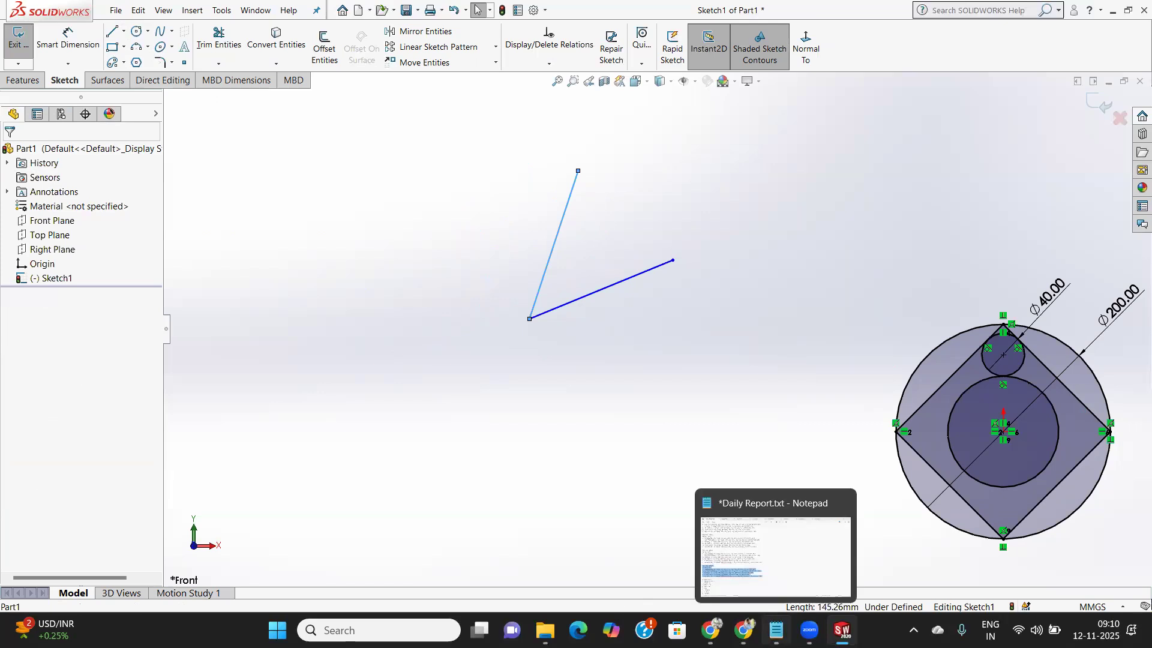
{"action": "scroll", "coordinate": [626, 263], "scroll_direction": "down", "scroll_amount": 4}
{"action": "scroll", "coordinate": [626, 261], "scroll_direction": "up", "scroll_amount": 6}
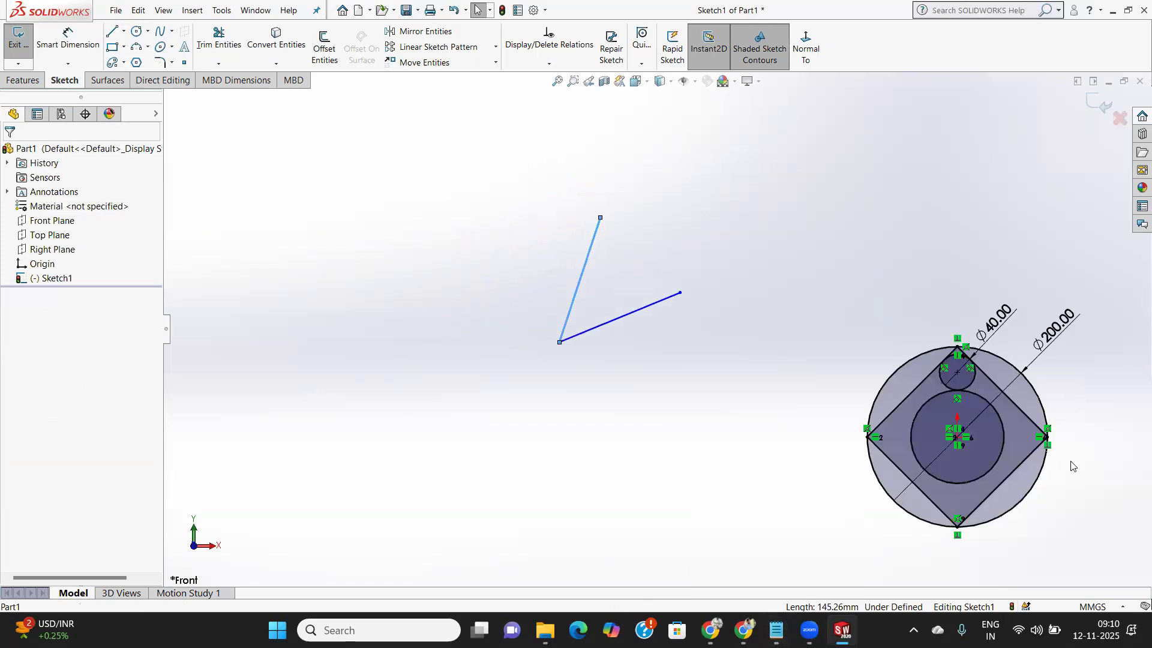
{"action": "scroll", "coordinate": [1122, 434], "scroll_direction": "down", "scroll_amount": 2}
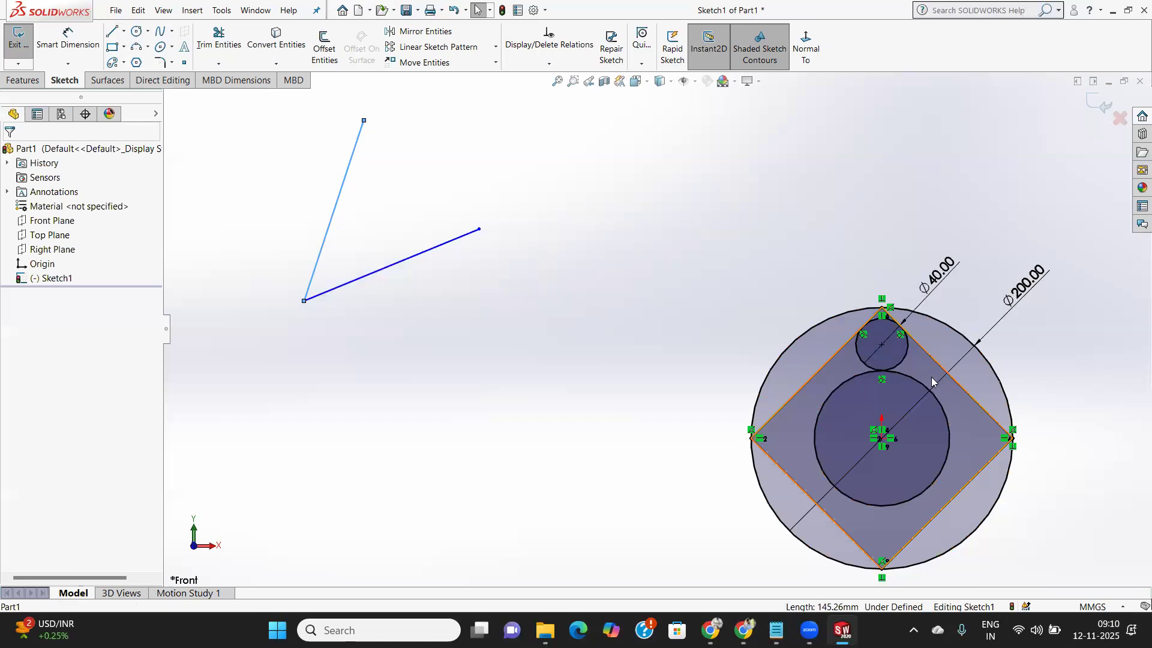
{"action": "scroll", "coordinate": [872, 358], "scroll_direction": "up", "scroll_amount": 3}
{"action": "scroll", "coordinate": [832, 360], "scroll_direction": "down", "scroll_amount": 5}
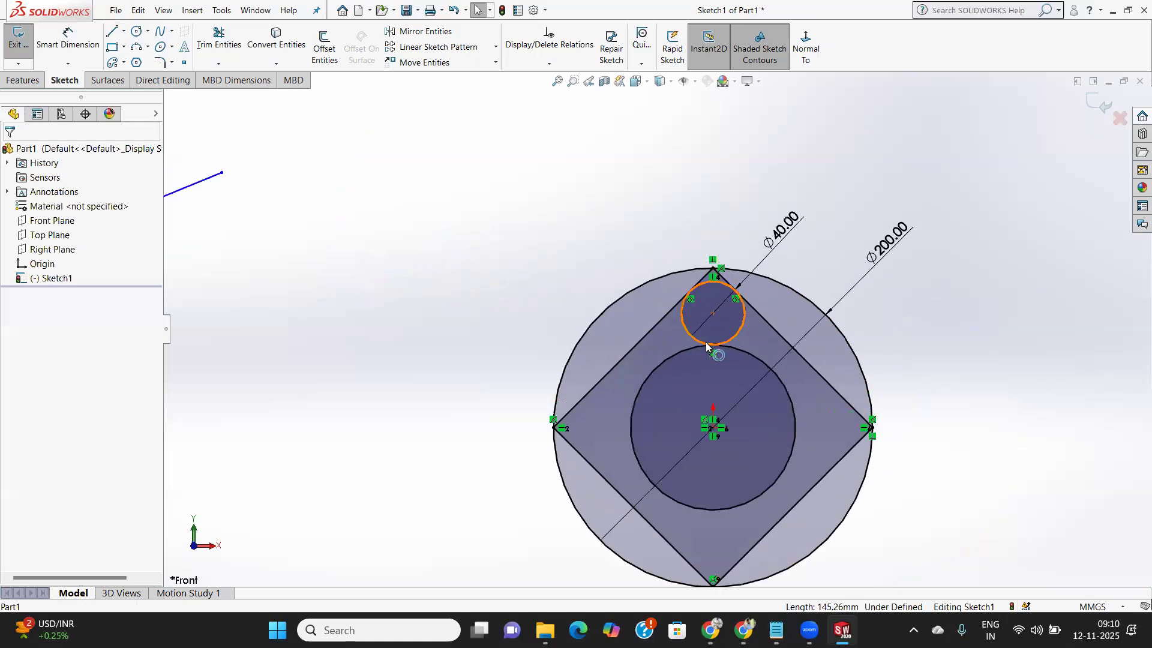
{"action": "scroll", "coordinate": [643, 341], "scroll_direction": "up", "scroll_amount": 3}
{"action": "scroll", "coordinate": [410, 339], "scroll_direction": "down", "scroll_amount": 3}
{"action": "scroll", "coordinate": [411, 339], "scroll_direction": "up", "scroll_amount": 3}
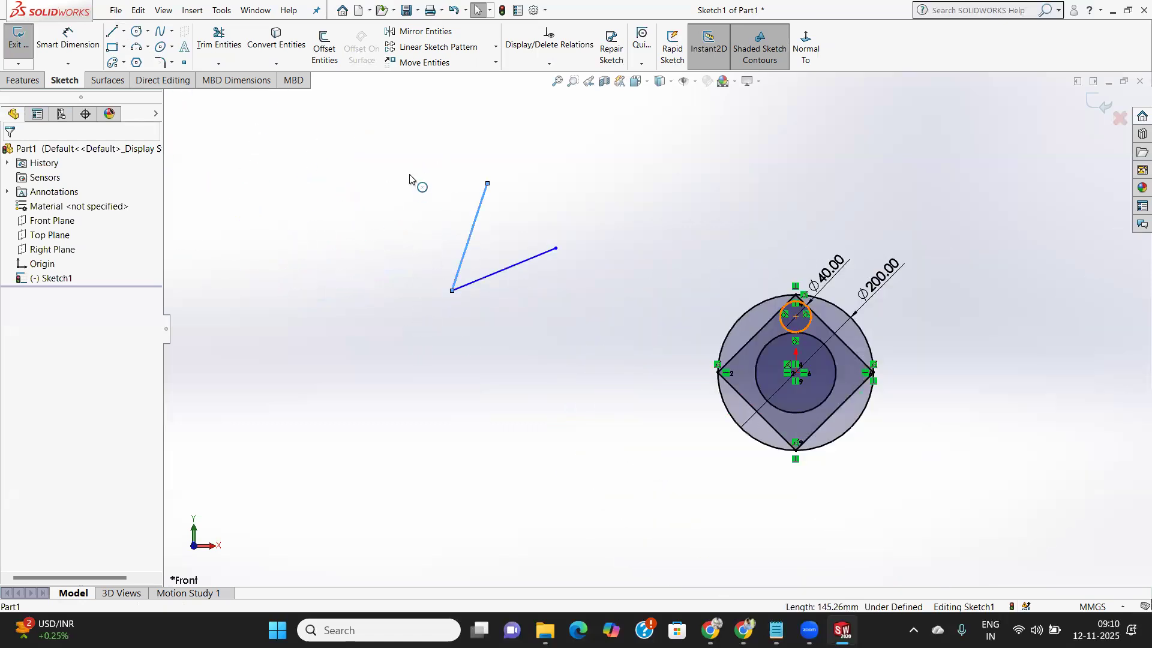
{"action": "scroll", "coordinate": [487, 174], "scroll_direction": "down", "scroll_amount": 2}
{"action": "scroll", "coordinate": [540, 223], "scroll_direction": "down", "scroll_amount": 2}
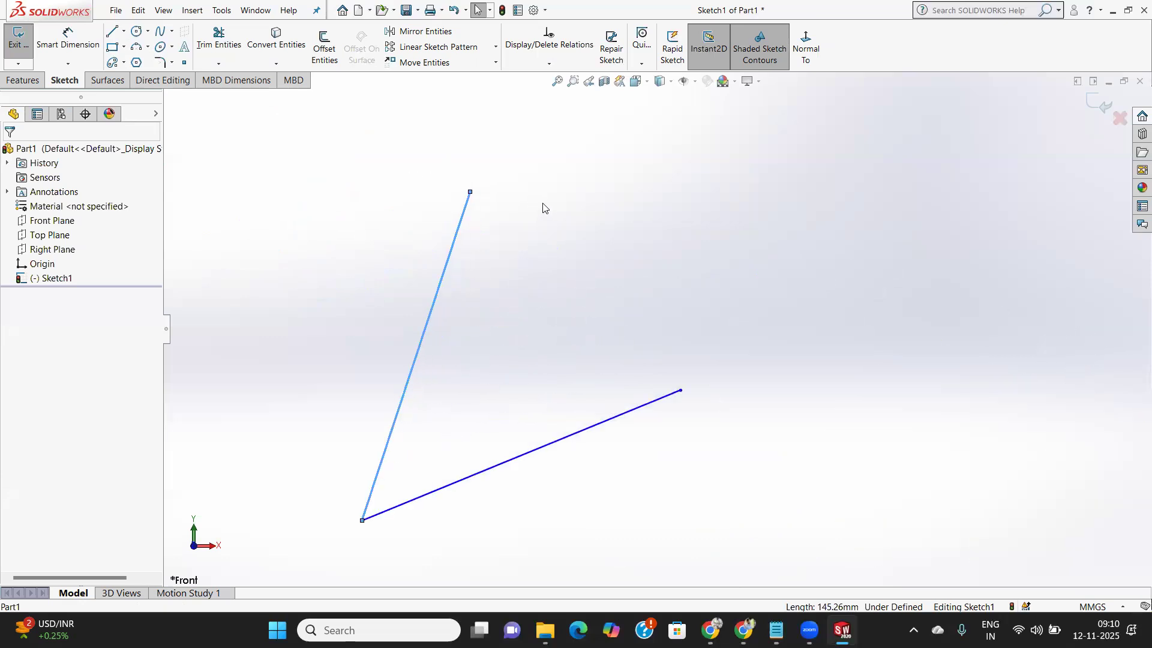
{"action": "scroll", "coordinate": [543, 208], "scroll_direction": "up", "scroll_amount": 2}
{"action": "scroll", "coordinate": [624, 353], "scroll_direction": "down", "scroll_amount": 1}
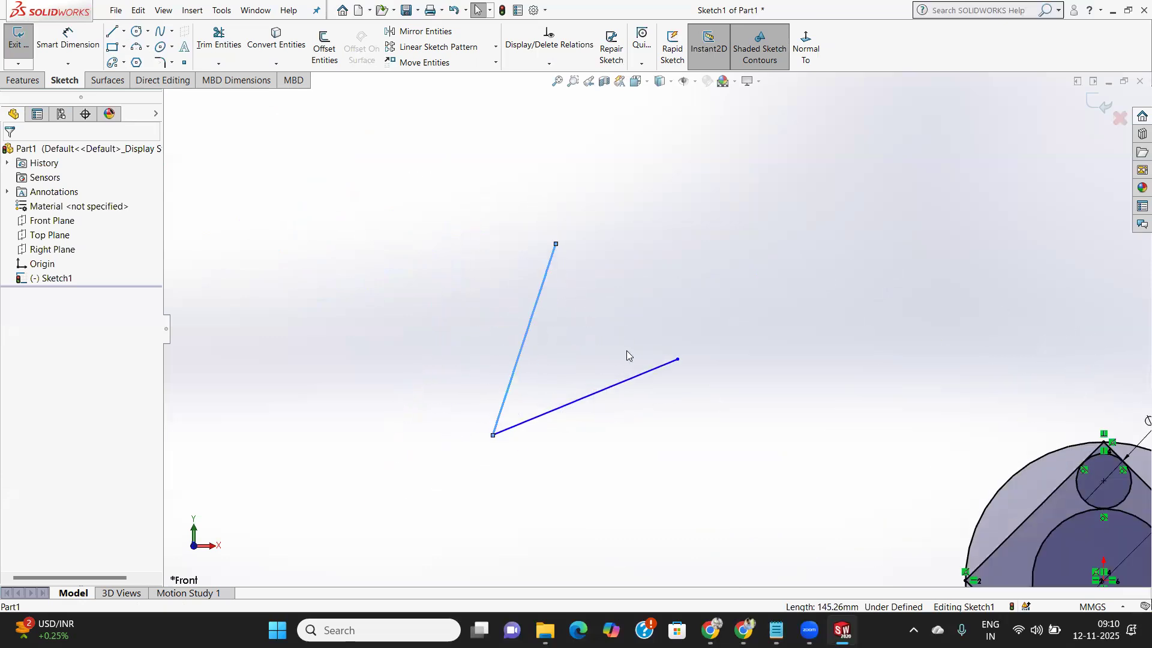
{"action": "scroll", "coordinate": [763, 290], "scroll_direction": "up", "scroll_amount": 2}
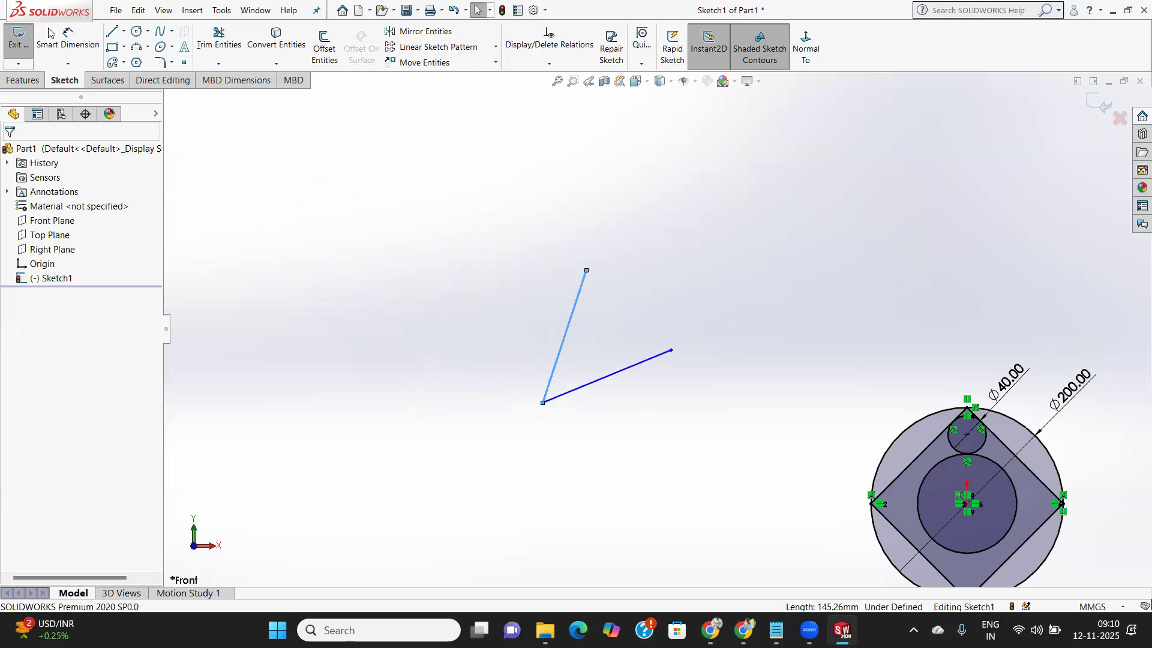
Sketch a steep free line about 134 mm long, rising at about 62°, to the left of the merged line pair.
{"action": "left_click", "coordinate": [112, 30]}
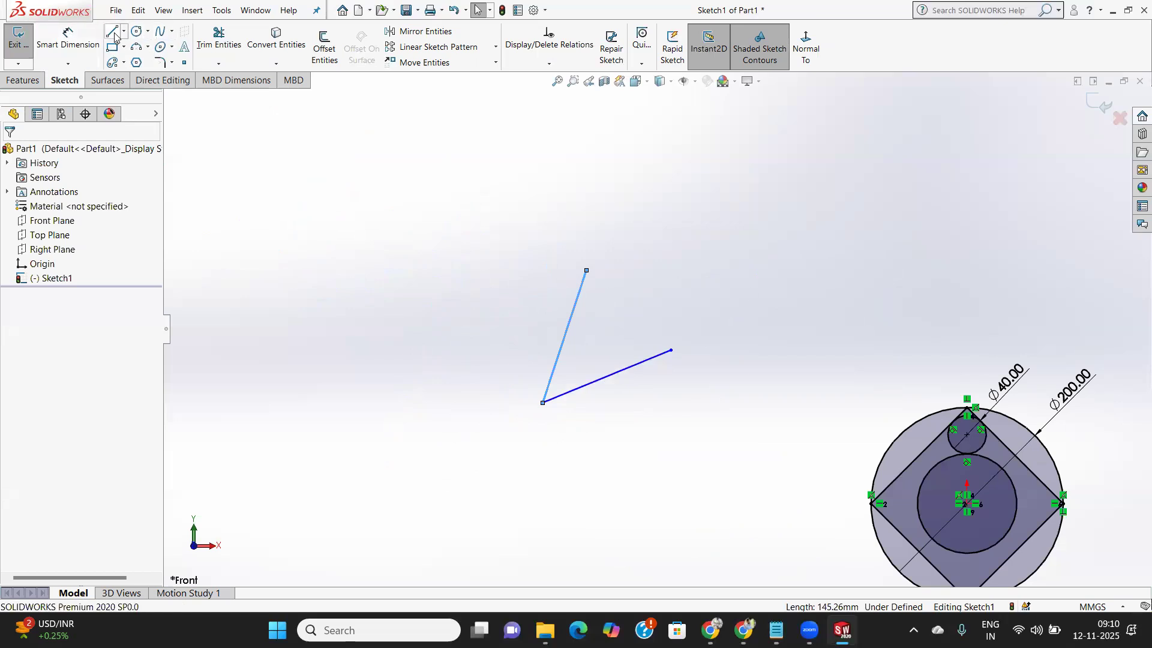
{"action": "left_click", "coordinate": [326, 331]}
{"action": "left_click", "coordinate": [386, 217]}
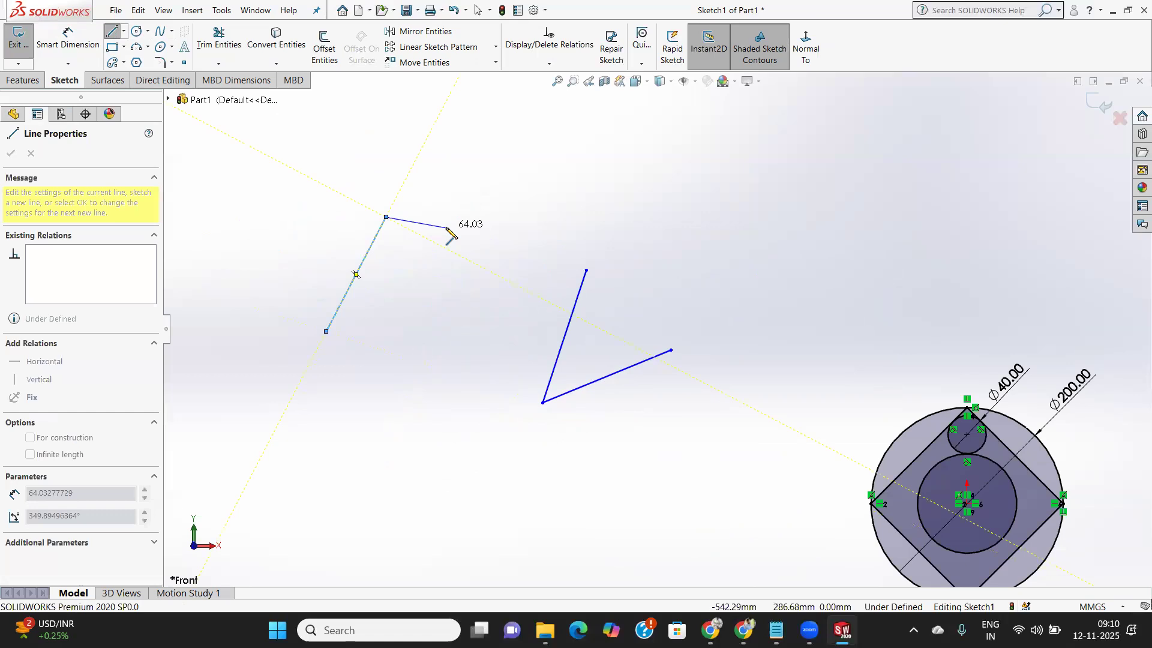
{"action": "key", "text": "space"}
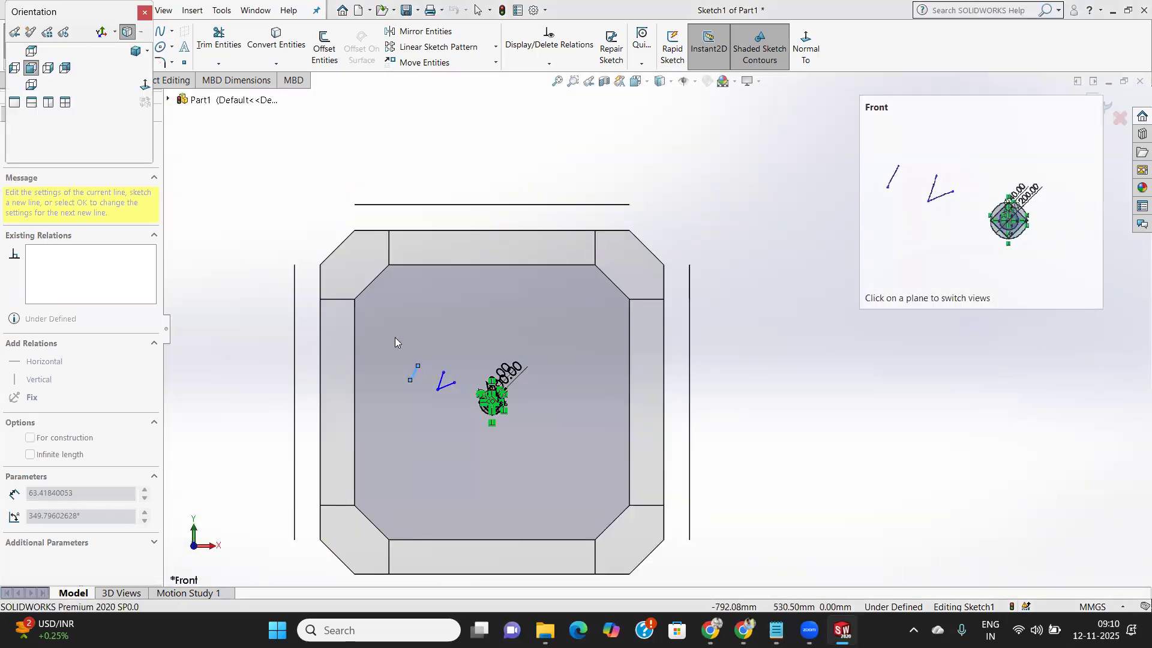
{"action": "left_click", "coordinate": [408, 311]}
{"action": "right_click", "coordinate": [489, 321]}
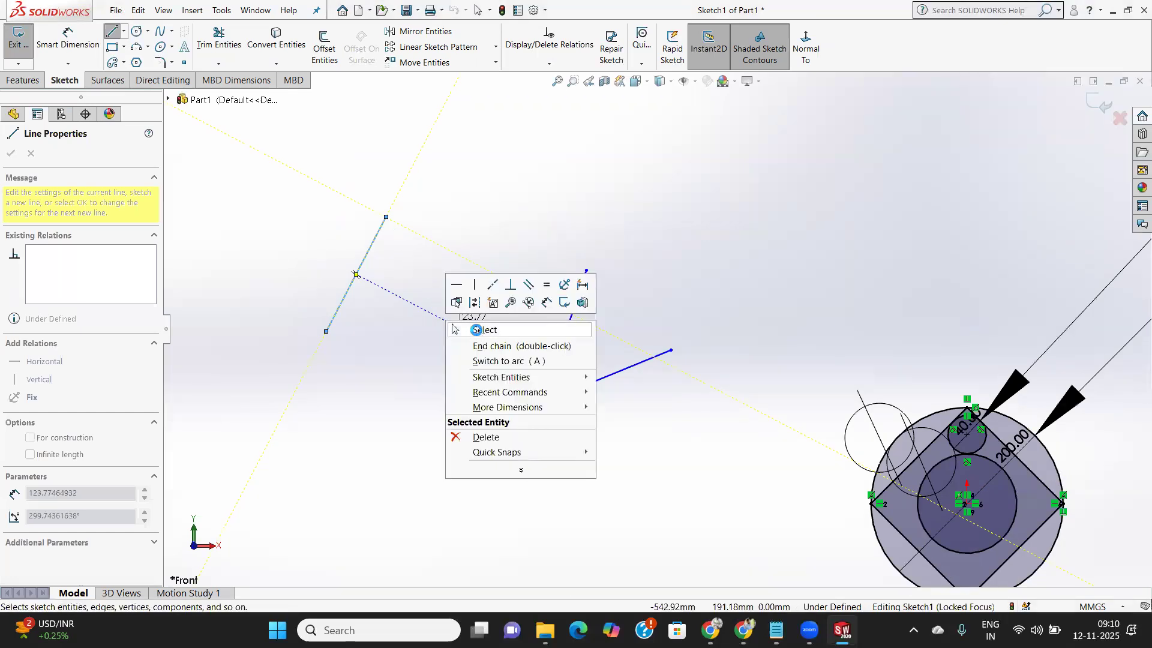
{"action": "left_click", "coordinate": [483, 296]}
Sketch a free line about 152 mm long, rising at about 16°, above and to the right of the merged line pair.
{"action": "left_click", "coordinate": [112, 31]}
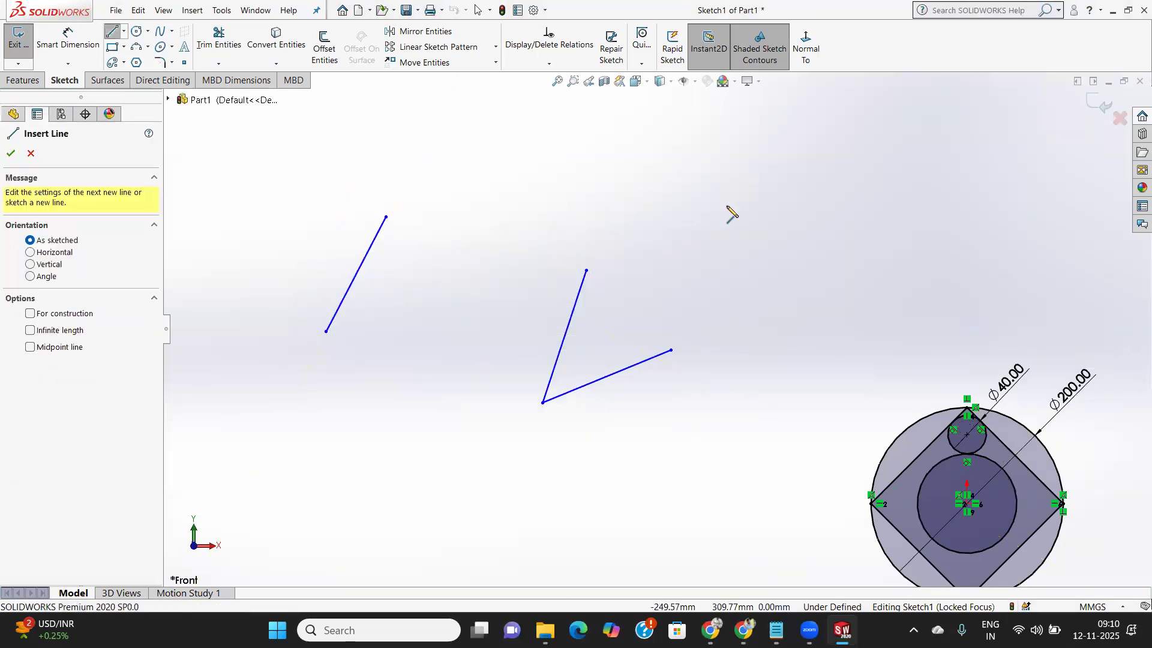
{"action": "left_click", "coordinate": [727, 206]}
{"action": "left_click", "coordinate": [867, 164]}
{"action": "right_click", "coordinate": [798, 237]}
{"action": "left_click", "coordinate": [838, 248]}
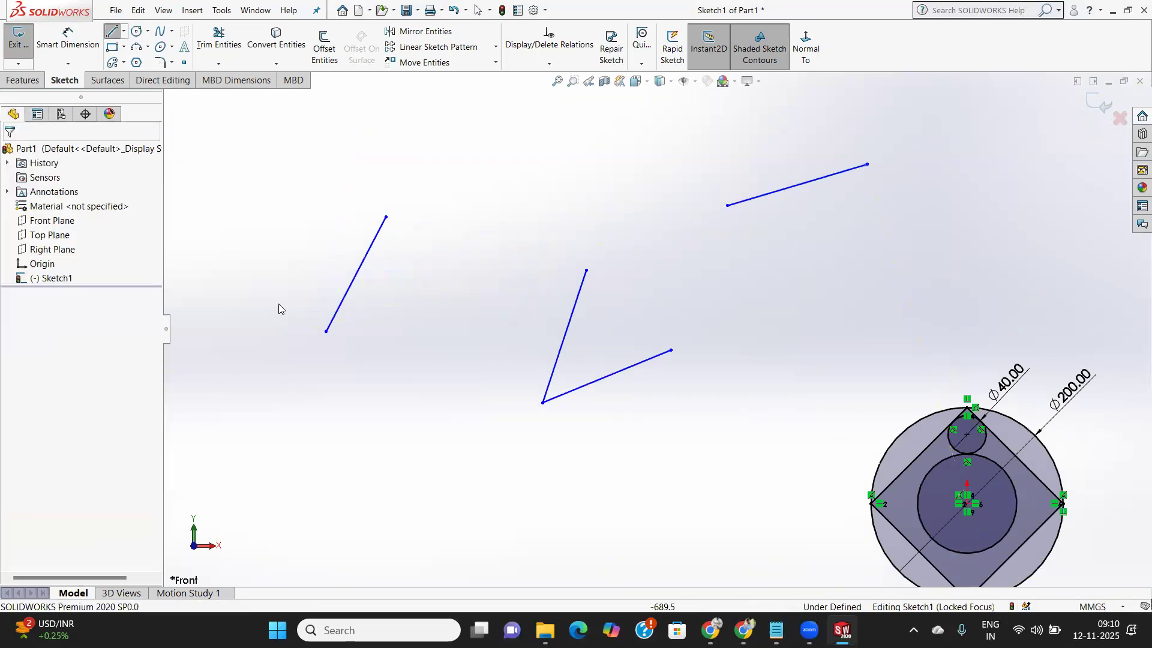
Add a vertical relation to the free line left of the merged pair.
{"action": "left_click", "coordinate": [355, 282]}
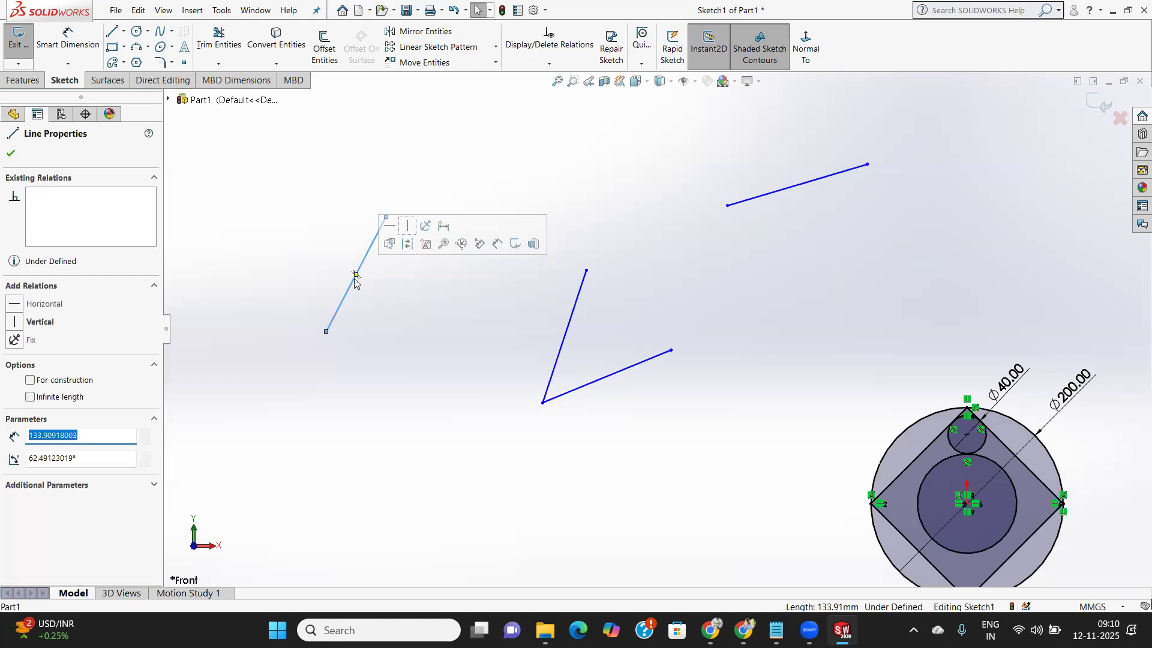
{"action": "left_click", "coordinate": [39, 324]}
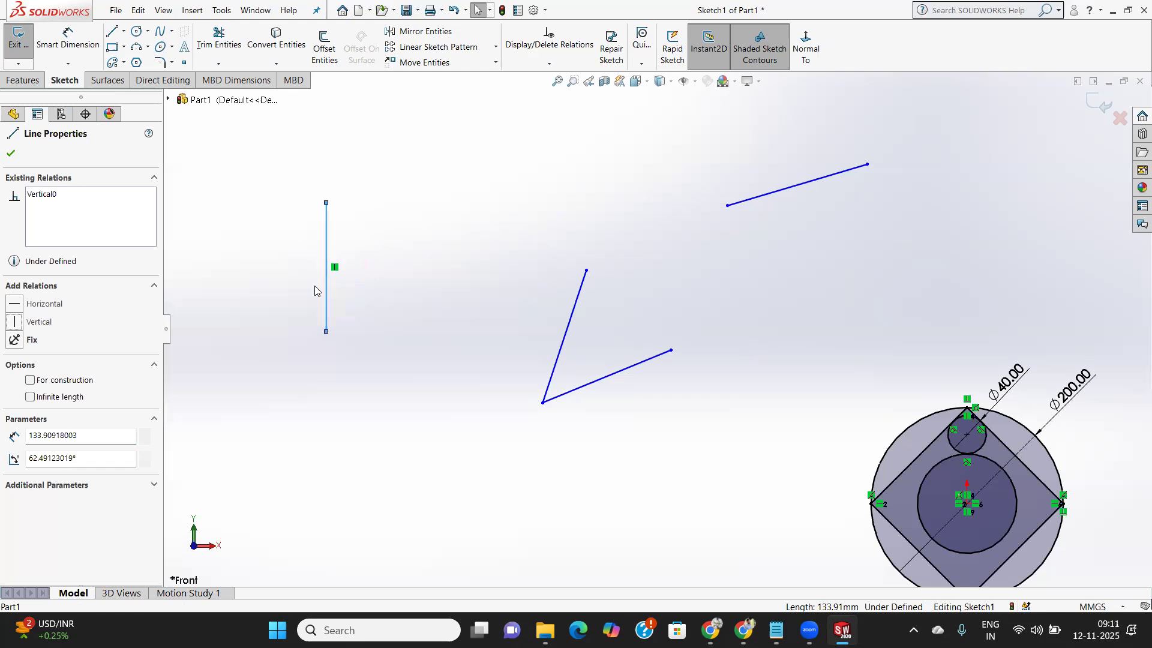
{"action": "left_click", "coordinate": [11, 154]}
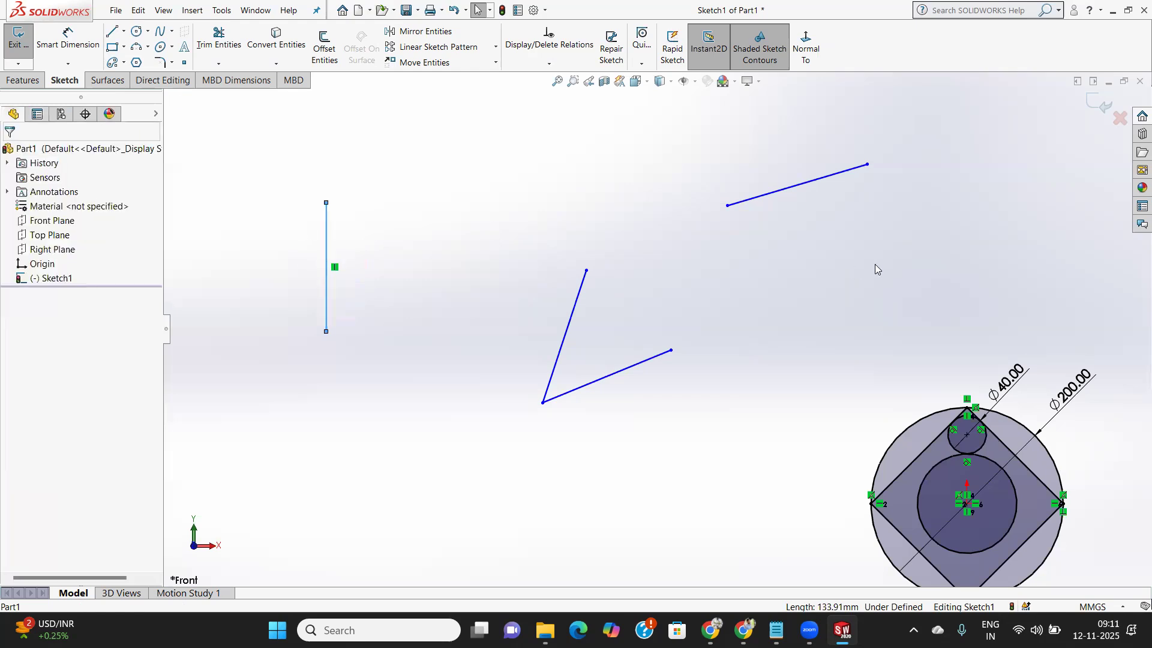
Add a horizontal relation to the free line above and to the right of the merged pair.
{"action": "left_click", "coordinate": [811, 186]}
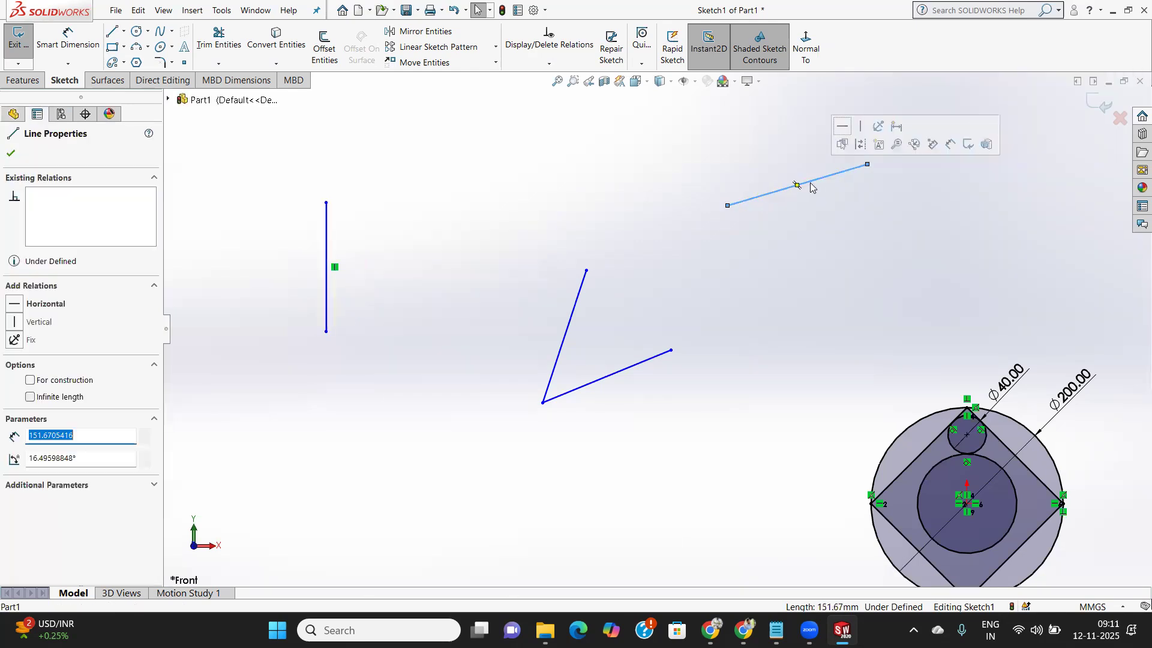
{"action": "left_click", "coordinate": [53, 305]}
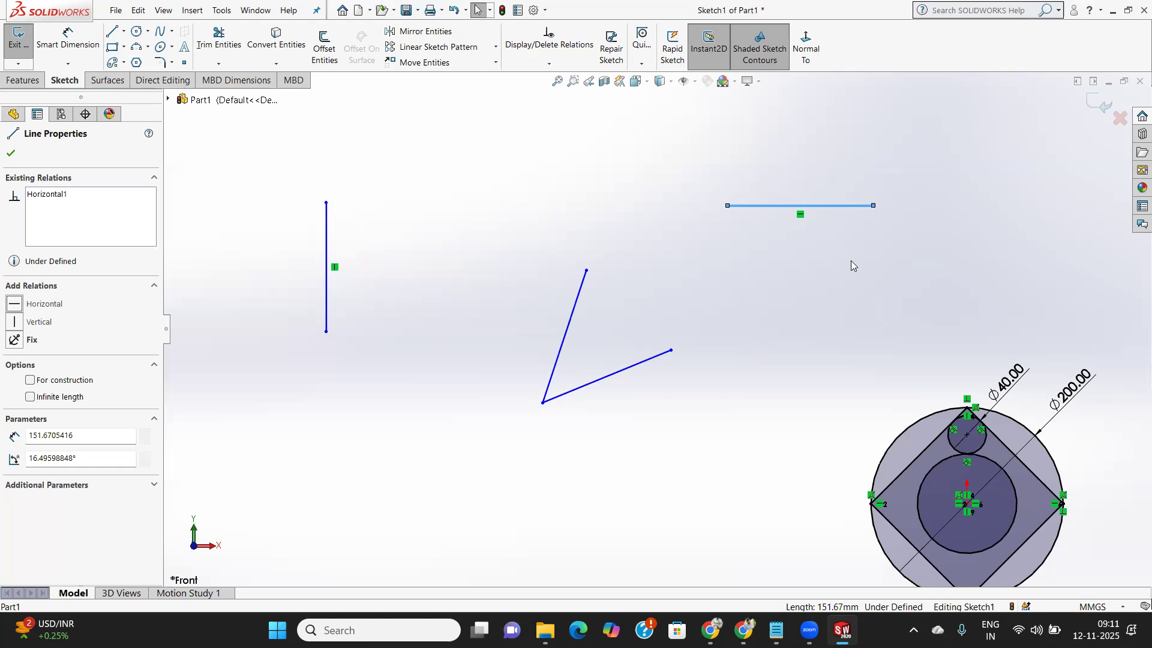
{"action": "left_click", "coordinate": [11, 153]}
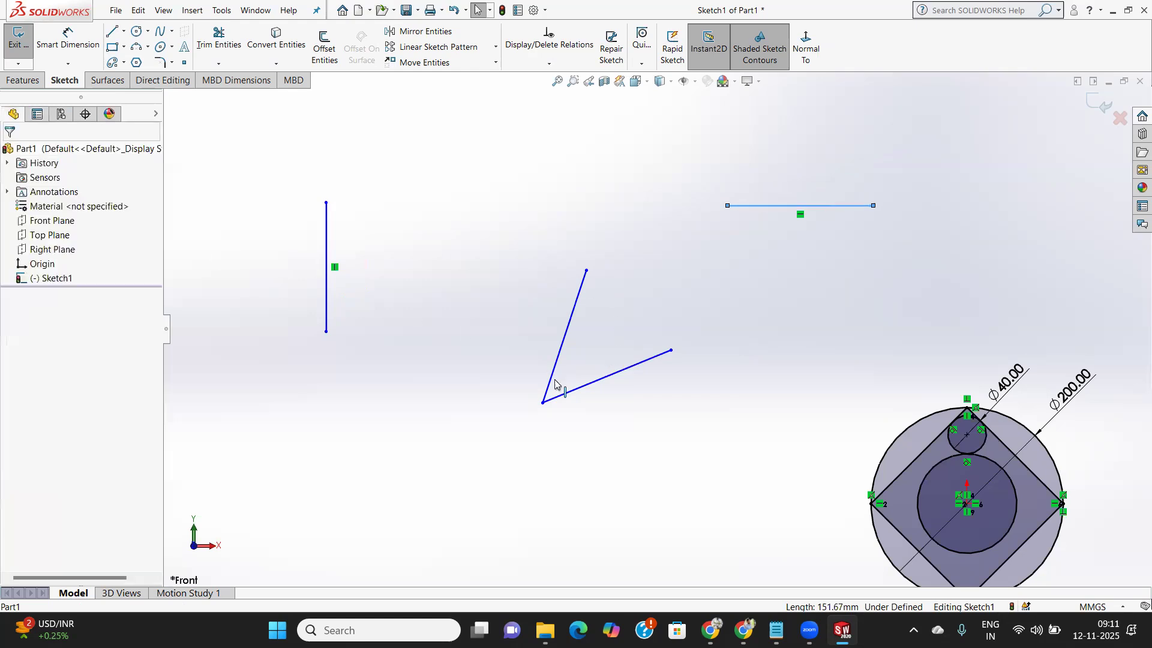
In the merged line pair, make the lower line horizontal and the steep line vertical.
{"action": "left_click", "coordinate": [611, 376]}
{"action": "left_click", "coordinate": [46, 306]}
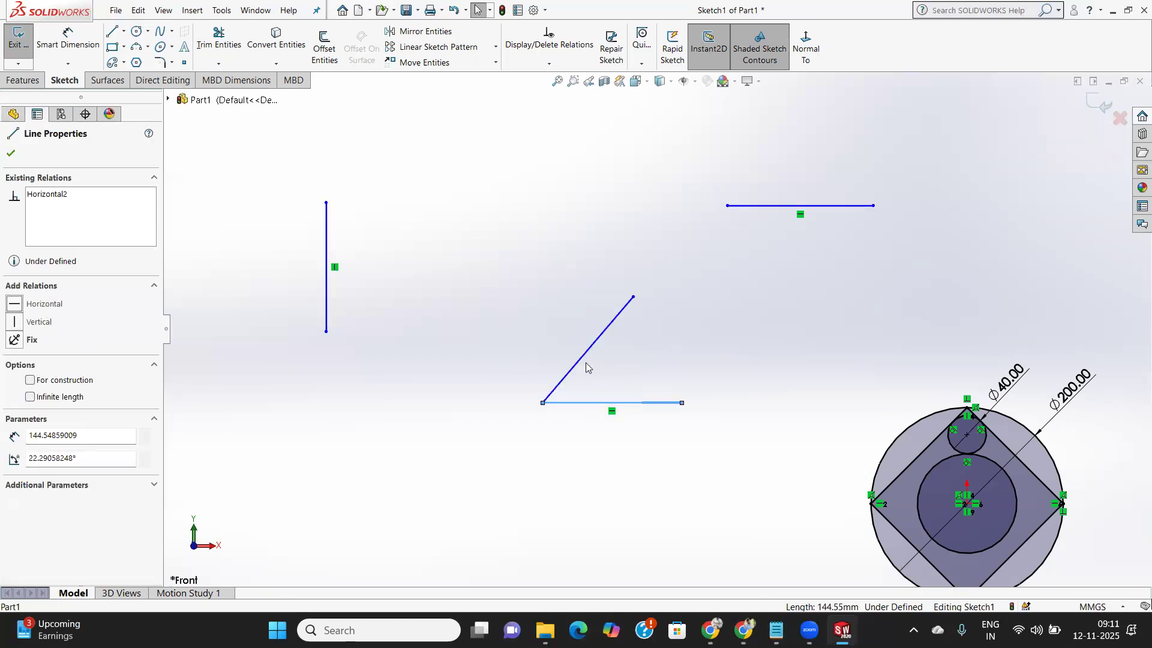
{"action": "left_click", "coordinate": [11, 153]}
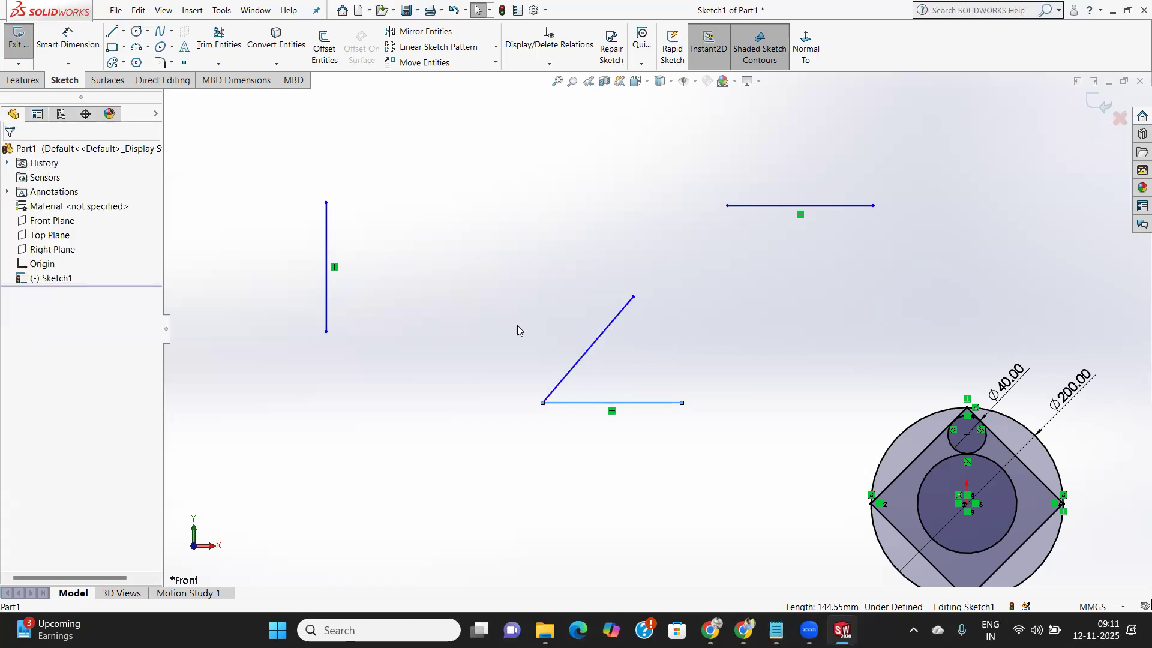
{"action": "left_click", "coordinate": [586, 354]}
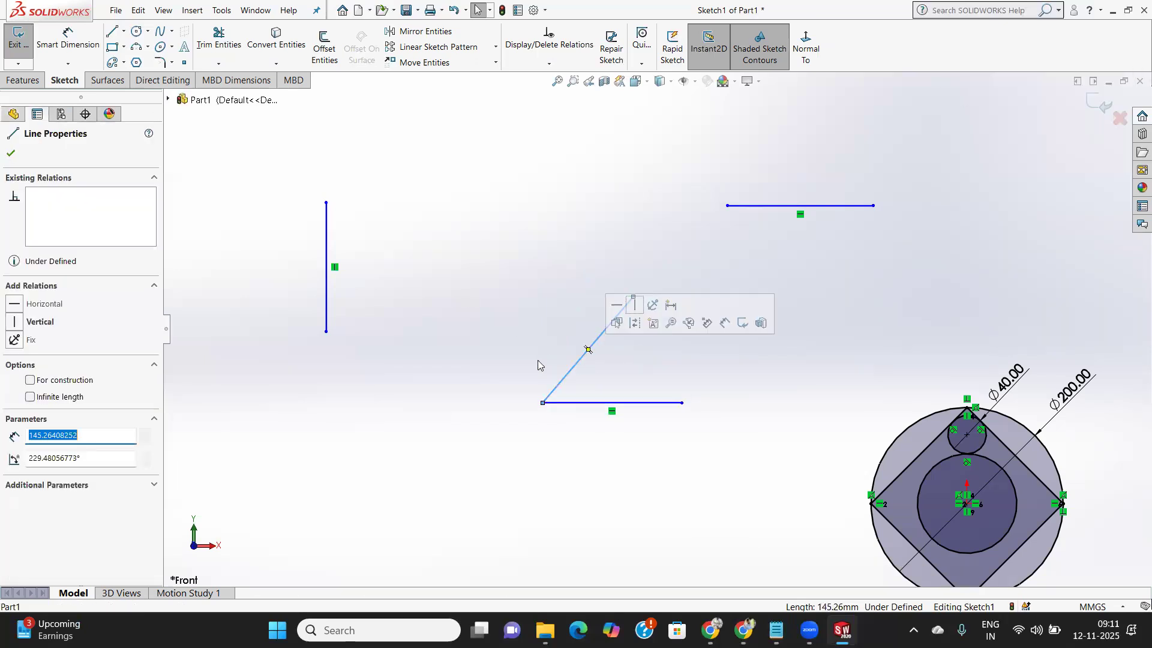
{"action": "left_click", "coordinate": [41, 325]}
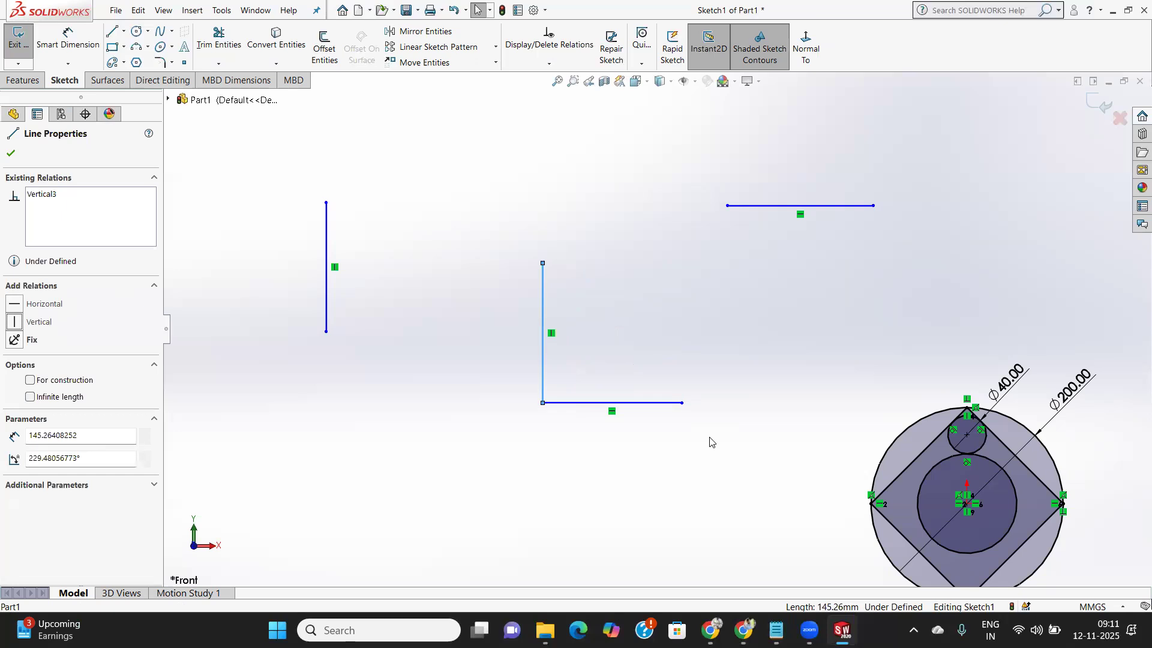
{"action": "left_click", "coordinate": [11, 153]}
Sketch a free circle with a radius of about 88 mm in the empty area above and to the right of the 200 mm circle.
{"action": "scroll", "coordinate": [642, 312], "scroll_direction": "down", "scroll_amount": 2}
{"action": "scroll", "coordinate": [639, 300], "scroll_direction": "up", "scroll_amount": 4}
{"action": "scroll", "coordinate": [637, 293], "scroll_direction": "up", "scroll_amount": 3}
{"action": "scroll", "coordinate": [743, 303], "scroll_direction": "down", "scroll_amount": 6}
{"action": "scroll", "coordinate": [651, 321], "scroll_direction": "up", "scroll_amount": 3}
{"action": "scroll", "coordinate": [501, 213], "scroll_direction": "down", "scroll_amount": 1}
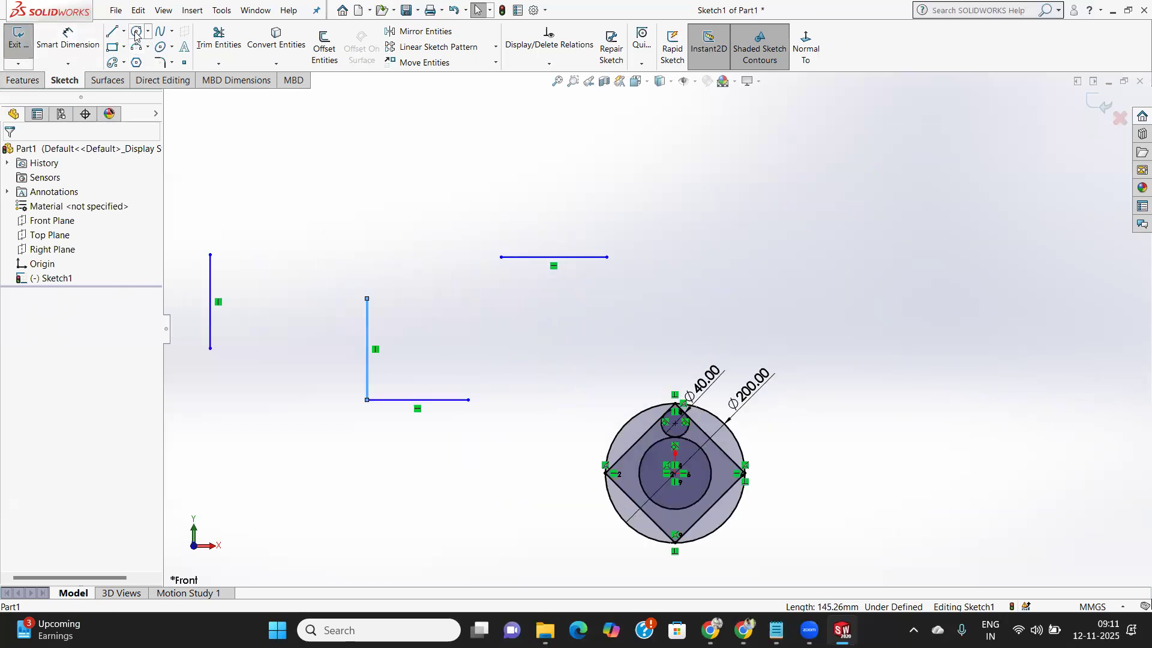
{"action": "left_click_drag", "start_coordinate": [845, 228], "coordinate": [869, 300]}
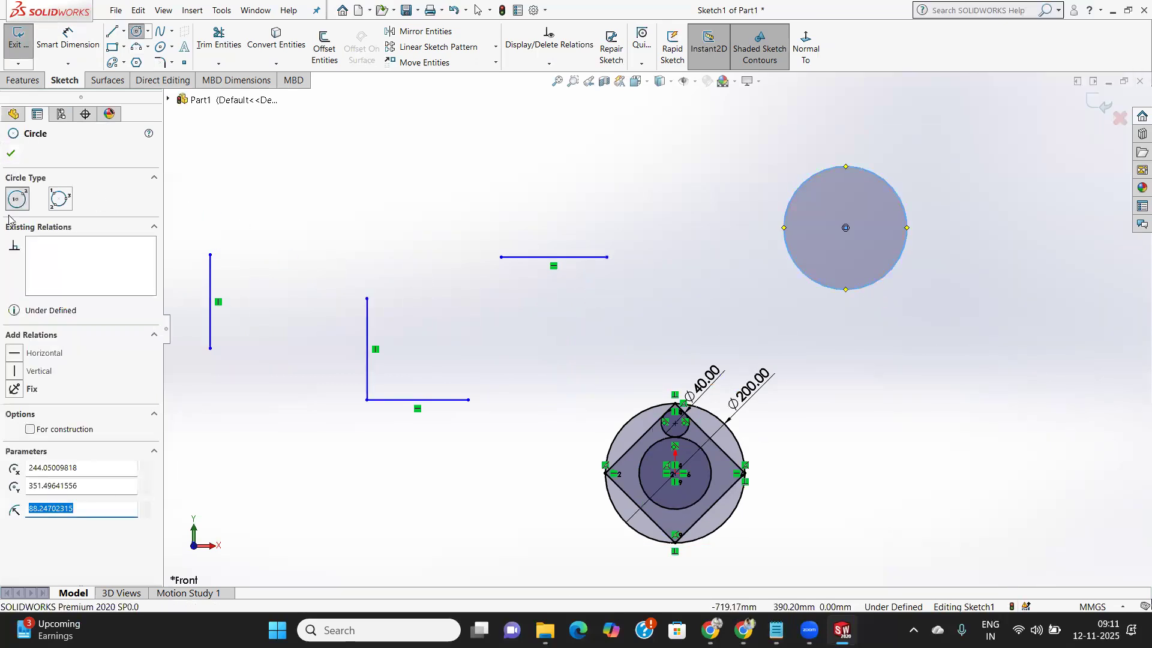
Sketch a line about 144 mm long, rising at about 35°, right of the new circle without touching it, with its extension tangent to the circle.
{"action": "left_click", "coordinate": [111, 32]}
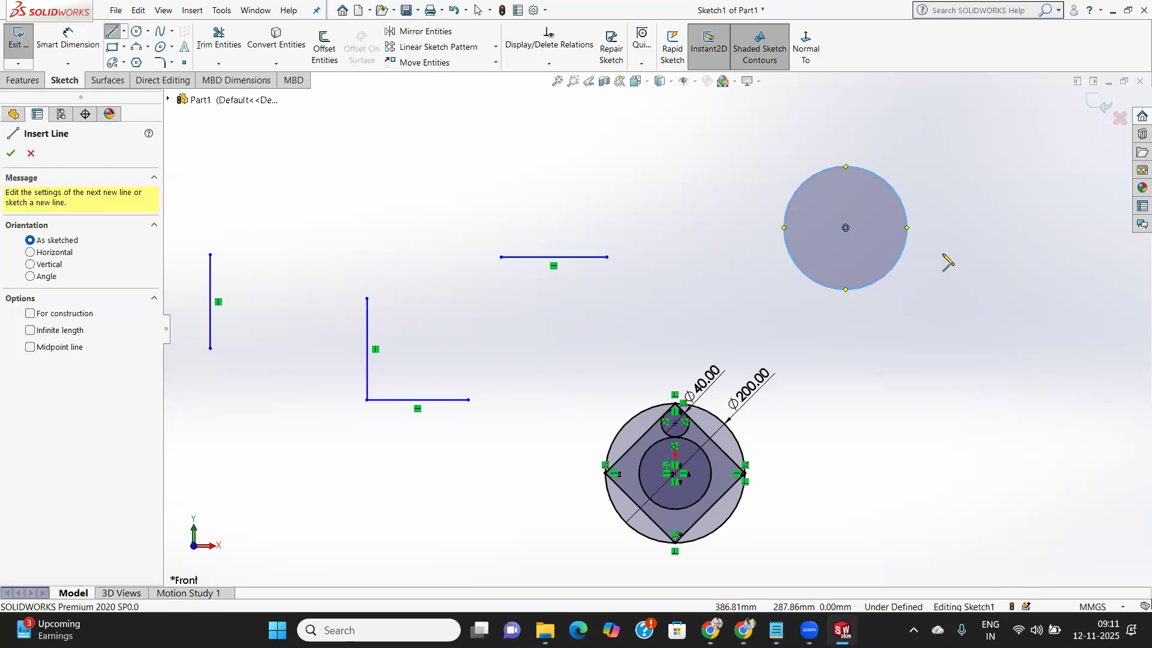
{"action": "left_click", "coordinate": [1049, 159]}
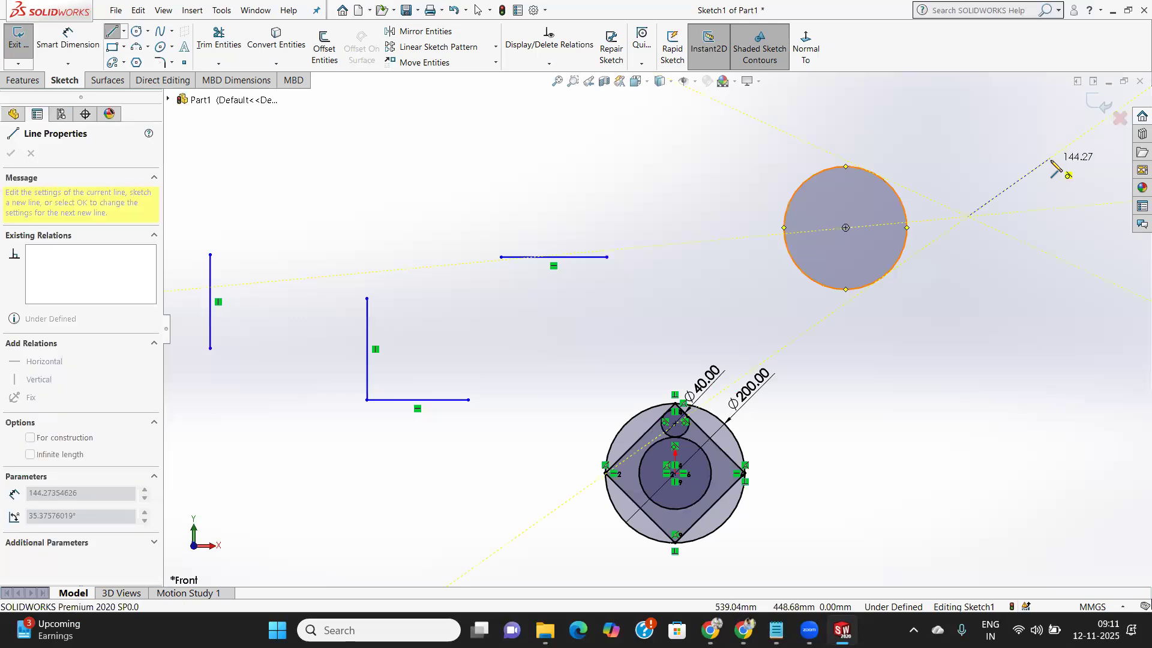
{"action": "right_click", "coordinate": [979, 279]}
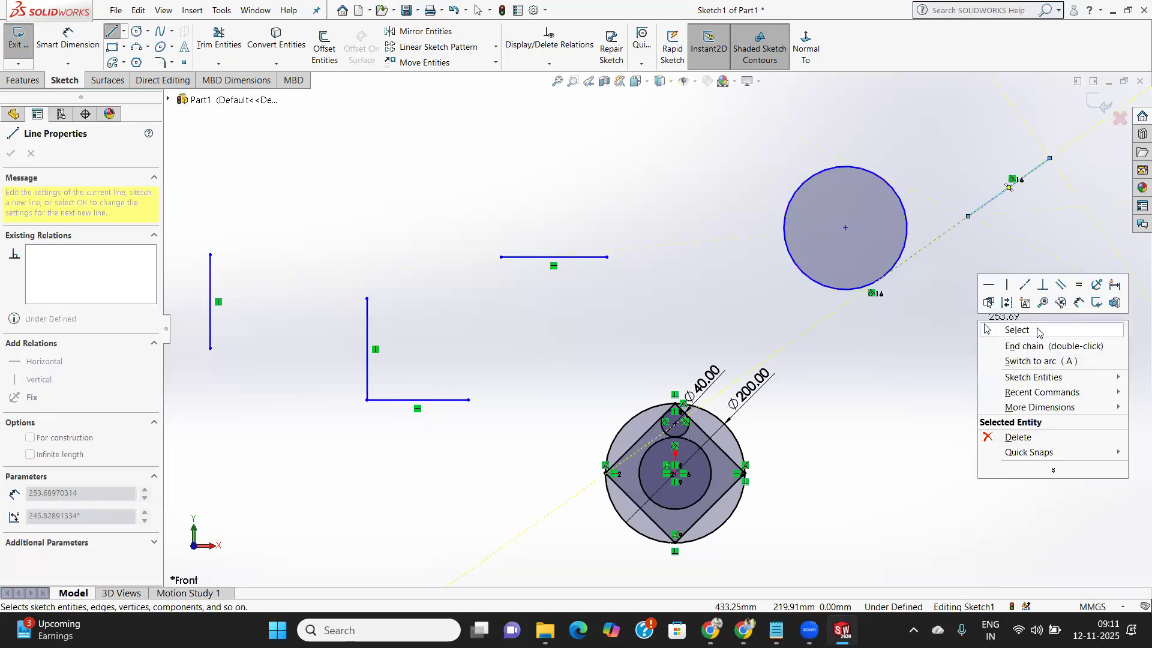
{"action": "left_click", "coordinate": [1012, 329]}
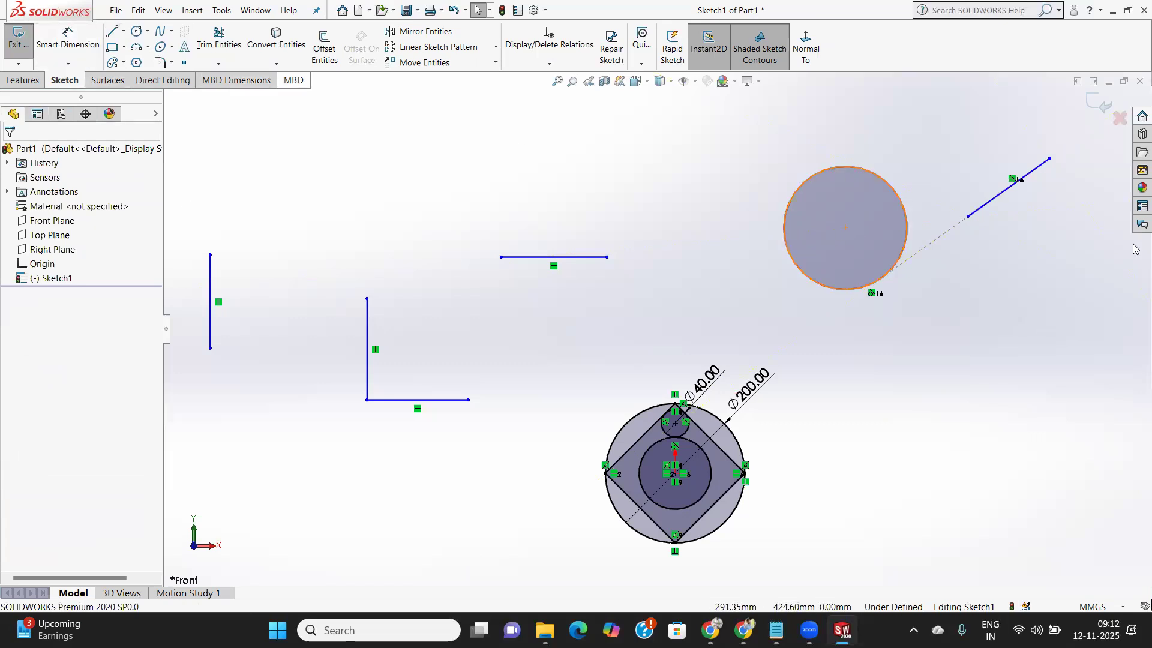
Try to merge the new circle's center point with the lower endpoint of the slanted line.
{"action": "left_click", "coordinate": [845, 228]}
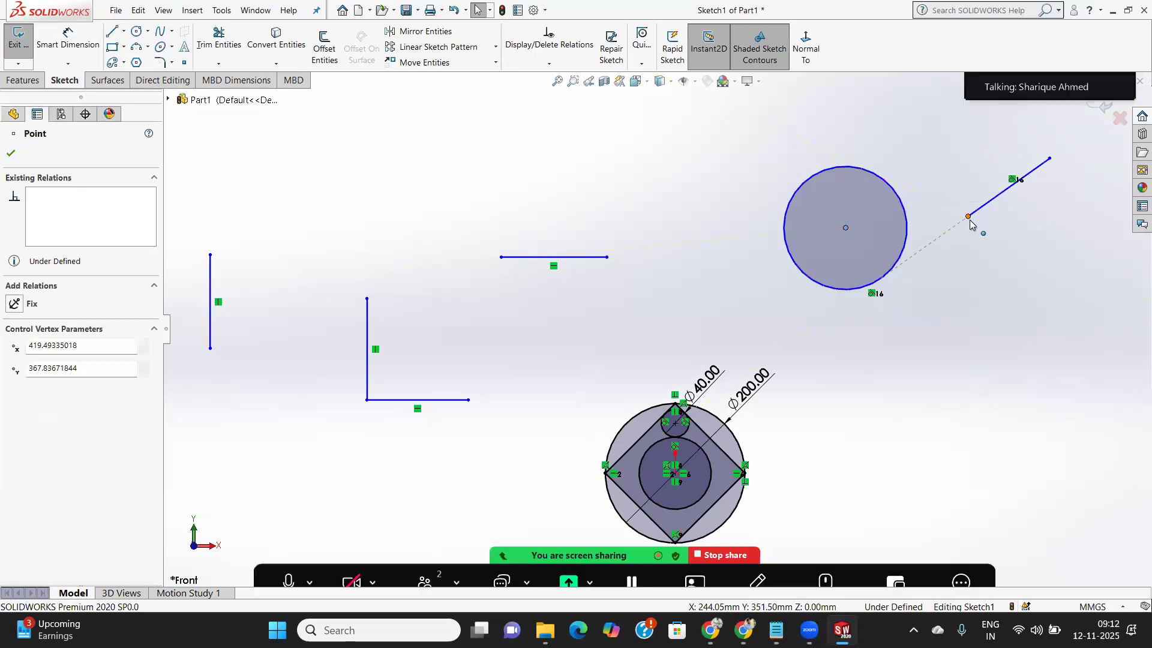
{"action": "left_click", "coordinate": [967, 216], "text": "ctrl"}
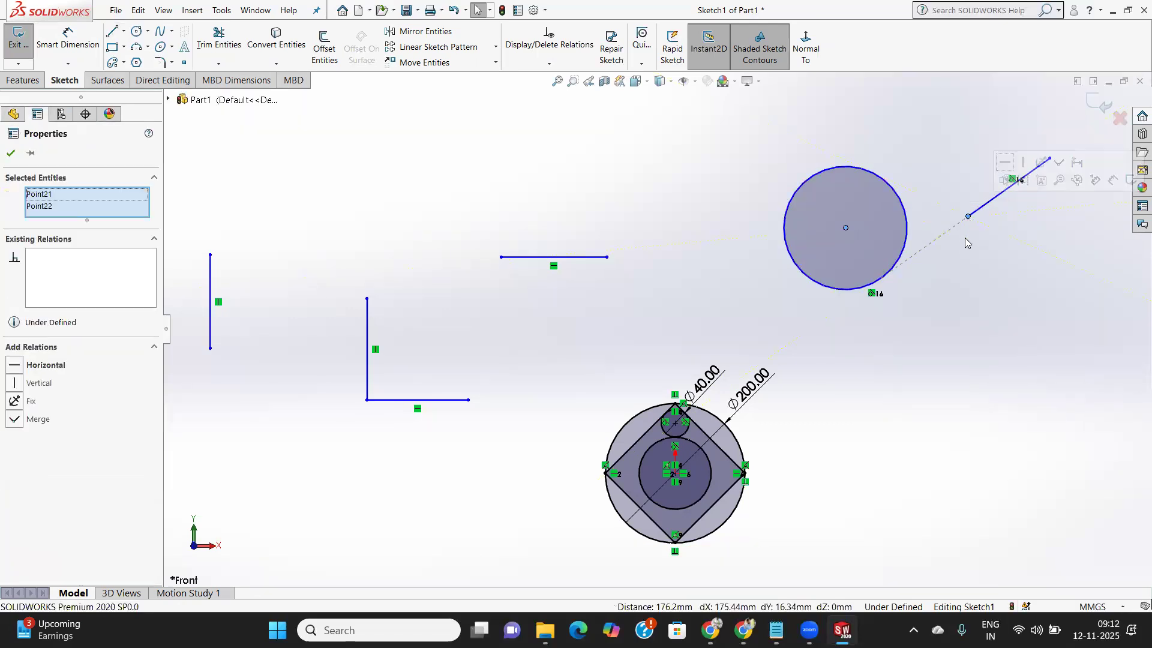
{"action": "left_click", "coordinate": [38, 420]}
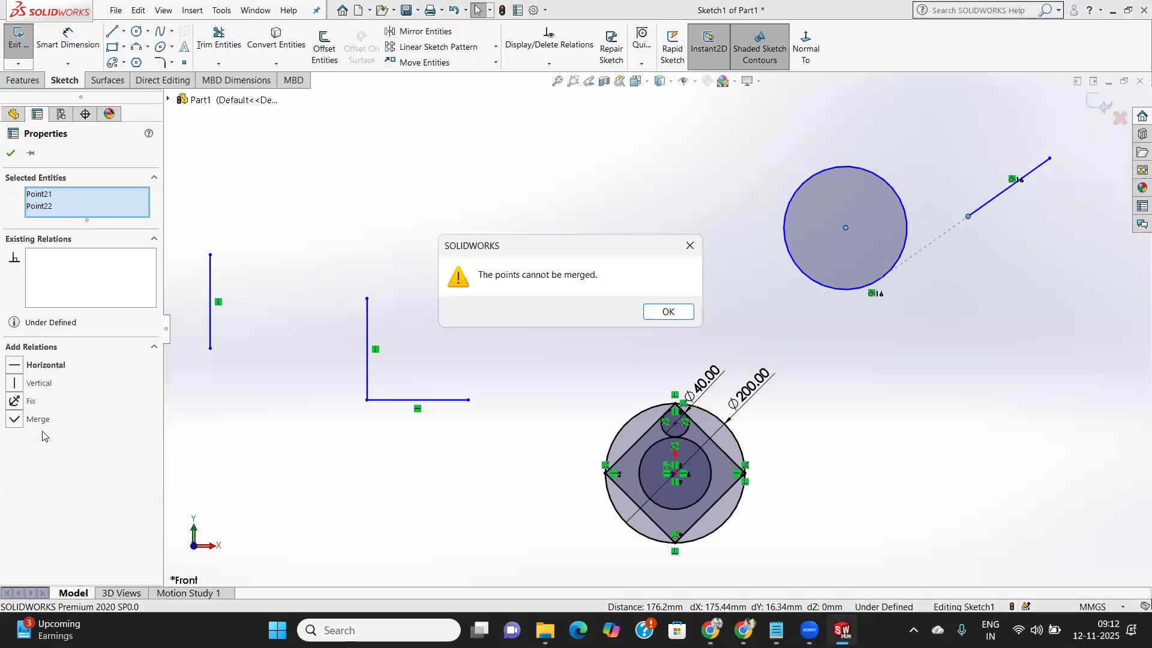
{"action": "left_click", "coordinate": [668, 312]}
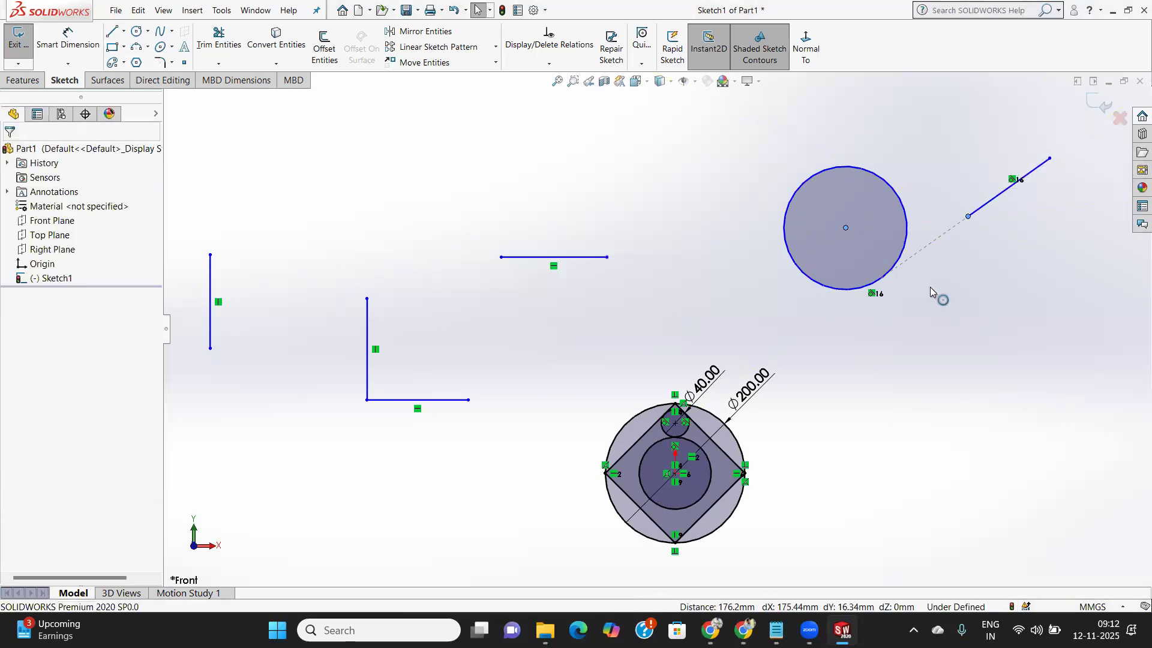
Retry merging the free circle's center point with the near endpoint of its tangent slanted line.
{"action": "scroll", "coordinate": [962, 223], "scroll_direction": "down", "scroll_amount": 3}
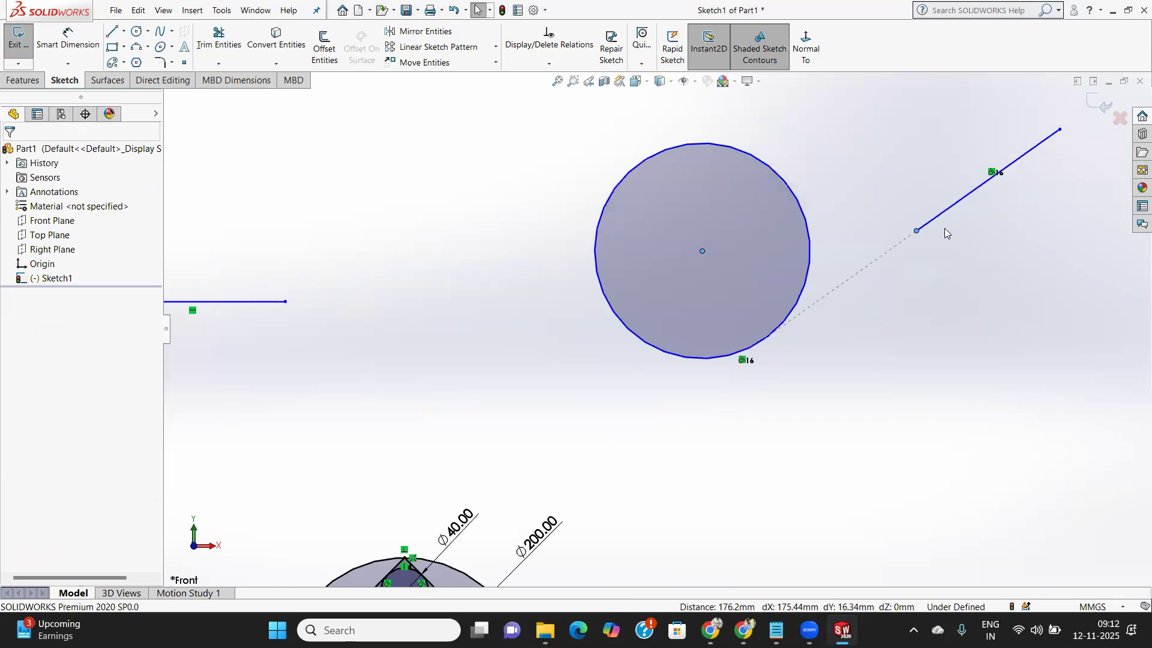
{"action": "scroll", "coordinate": [900, 235], "scroll_direction": "up", "scroll_amount": 1}
{"action": "scroll", "coordinate": [810, 255], "scroll_direction": "up", "scroll_amount": 1}
{"action": "scroll", "coordinate": [697, 278], "scroll_direction": "down", "scroll_amount": 1}
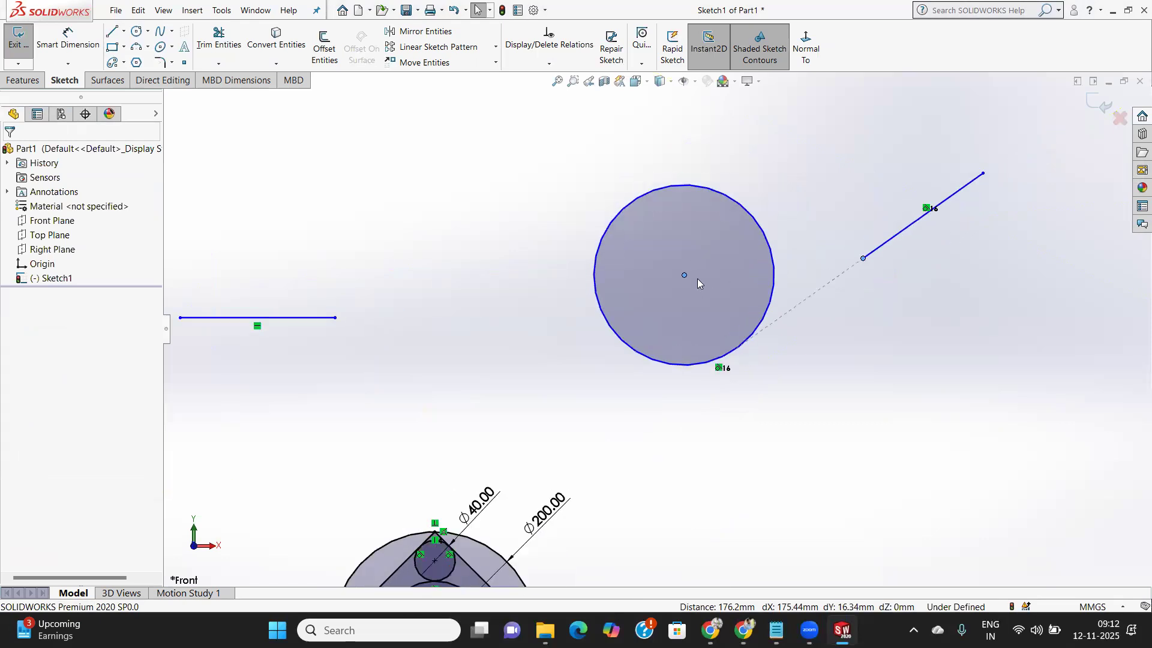
{"action": "left_click", "coordinate": [684, 274], "text": "ctrl"}
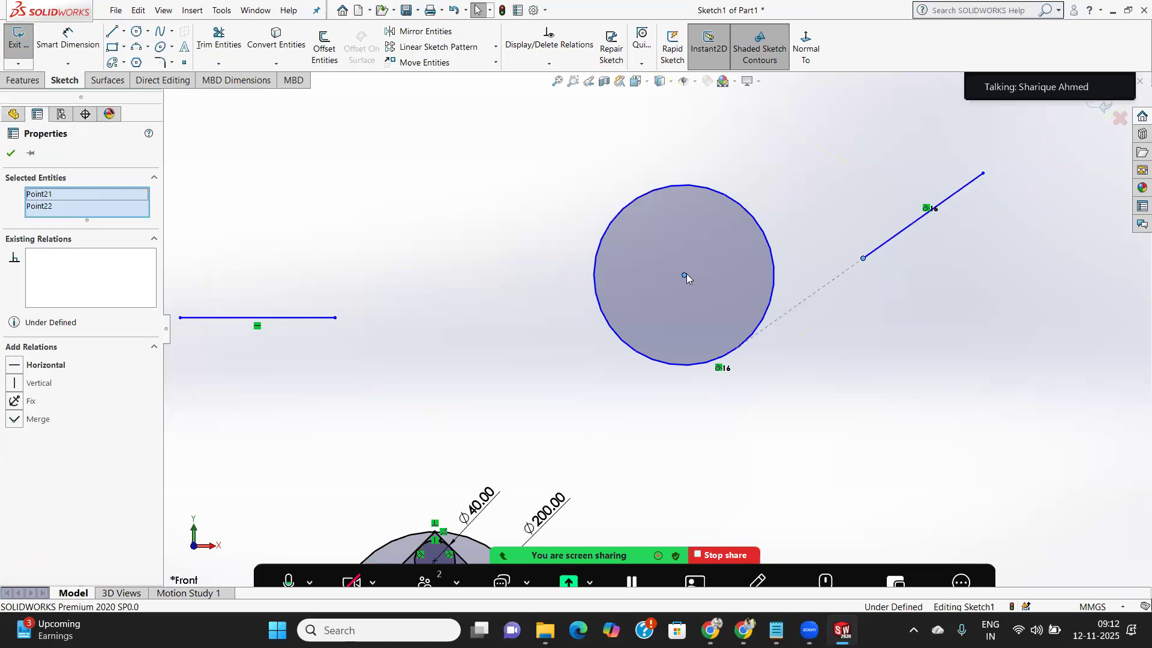
{"action": "left_click", "coordinate": [10, 153]}
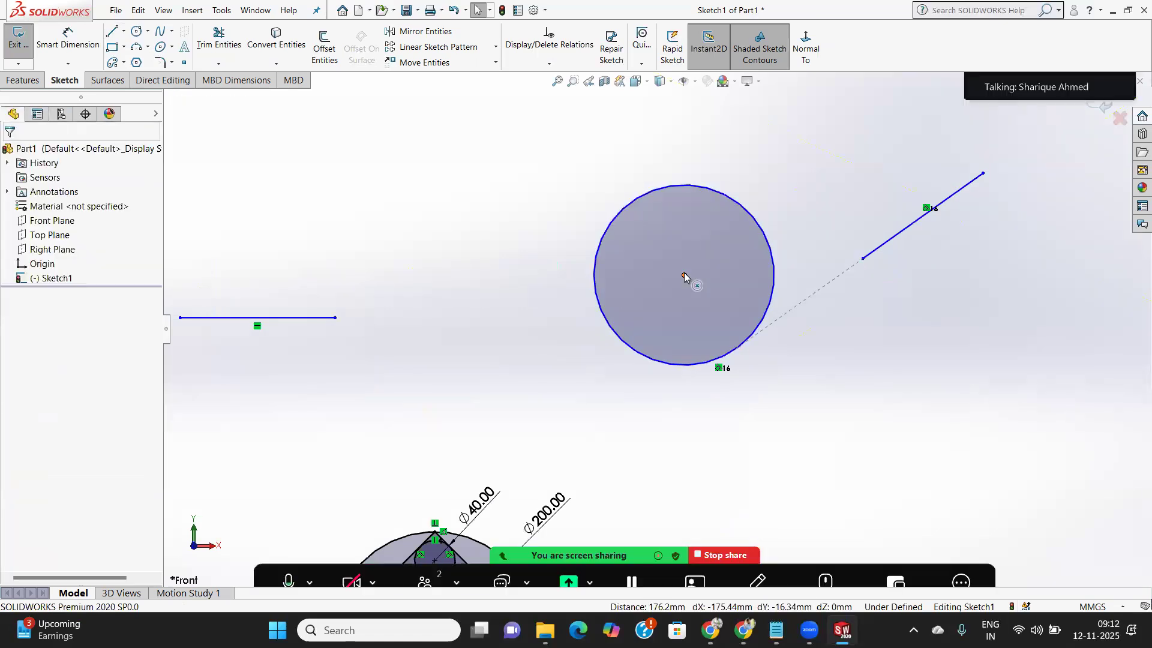
{"action": "left_click", "coordinate": [862, 260]}
{"action": "left_click", "coordinate": [863, 259], "text": "ctrl"}
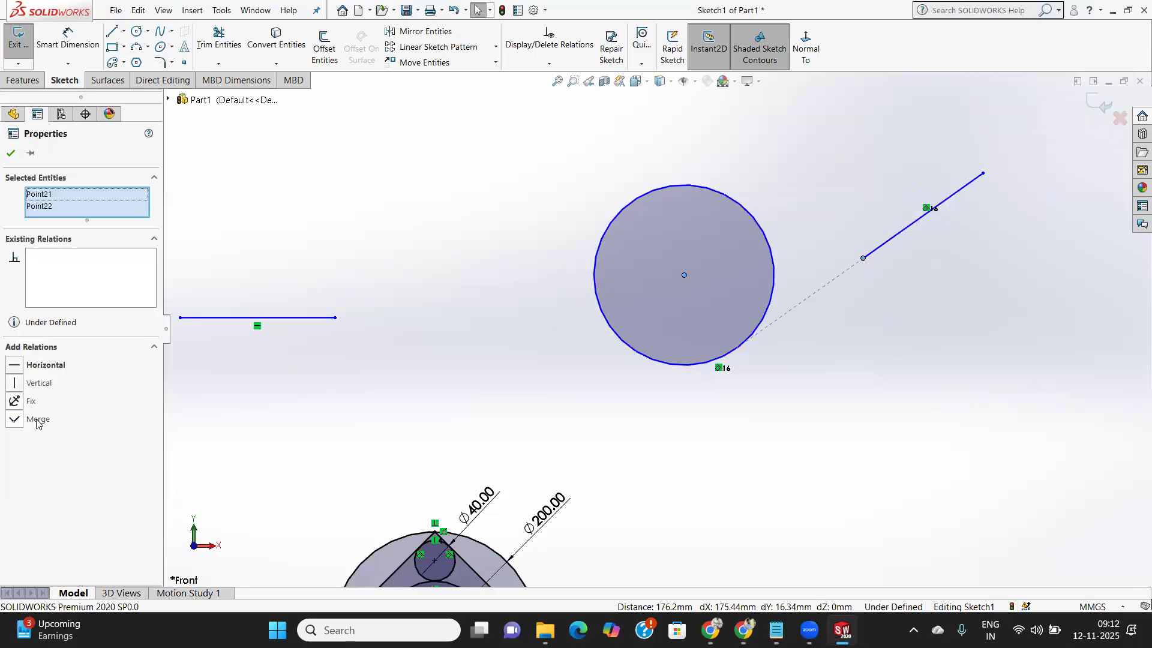
{"action": "left_click", "coordinate": [37, 419]}
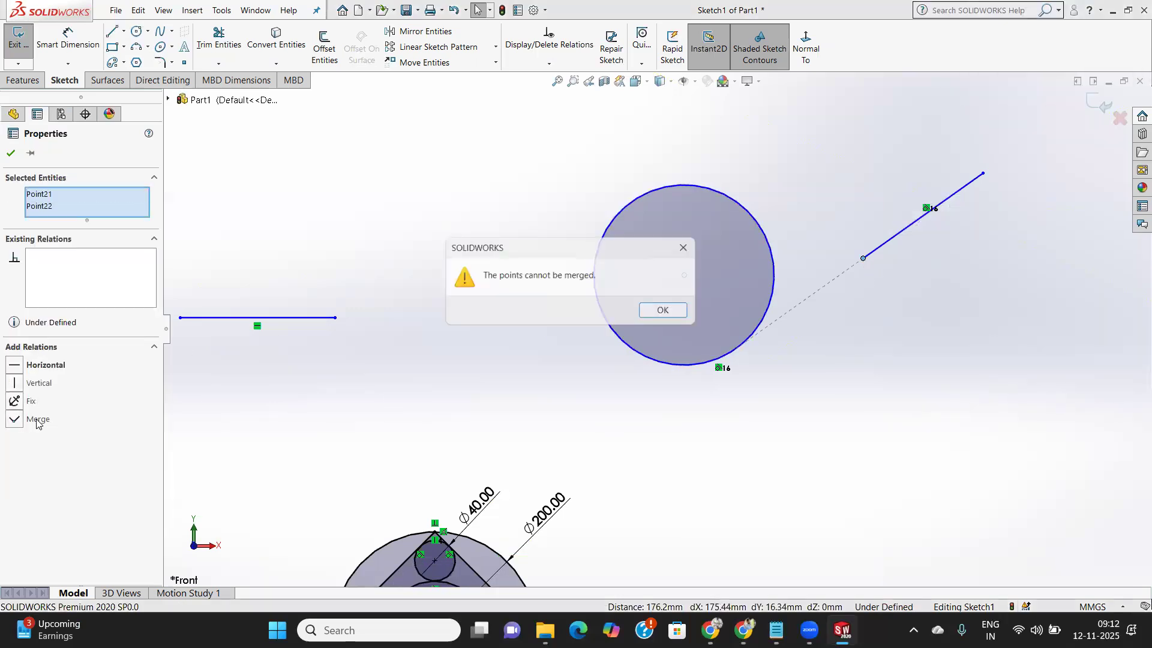
{"action": "left_click", "coordinate": [668, 310]}
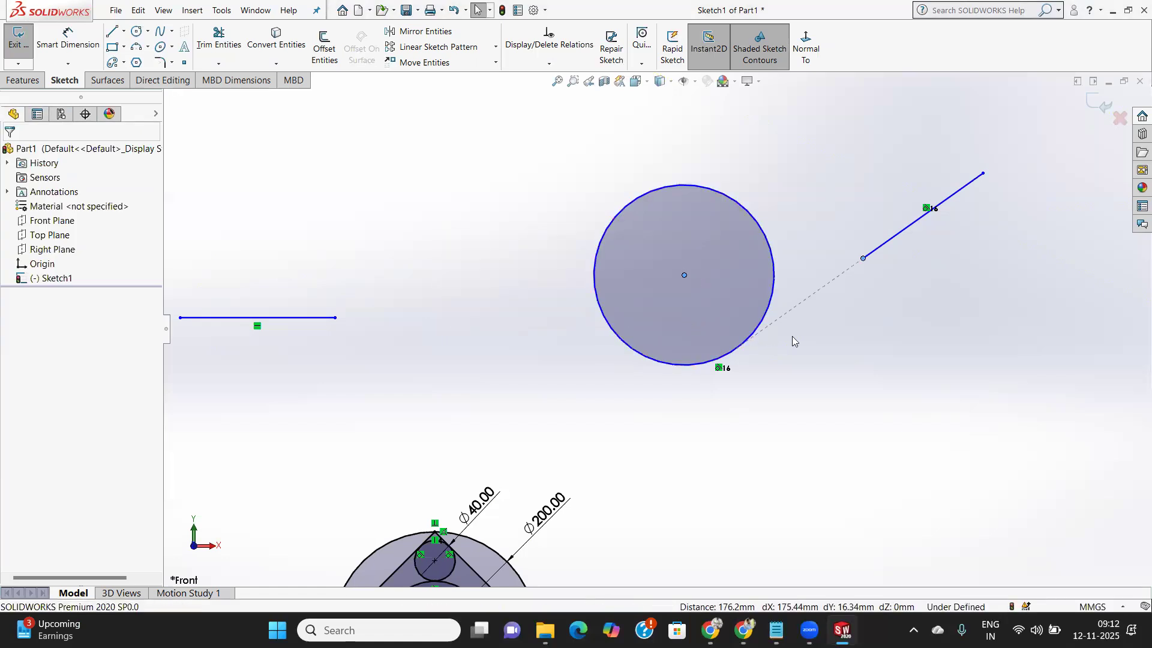
{"action": "mouse_move", "coordinate": [863, 257]}
{"action": "left_mouse_down"}
{"action": "mouse_move", "coordinate": [787, 267]}
{"action": "mouse_move", "coordinate": [864, 264]}
{"action": "left_mouse_up"}
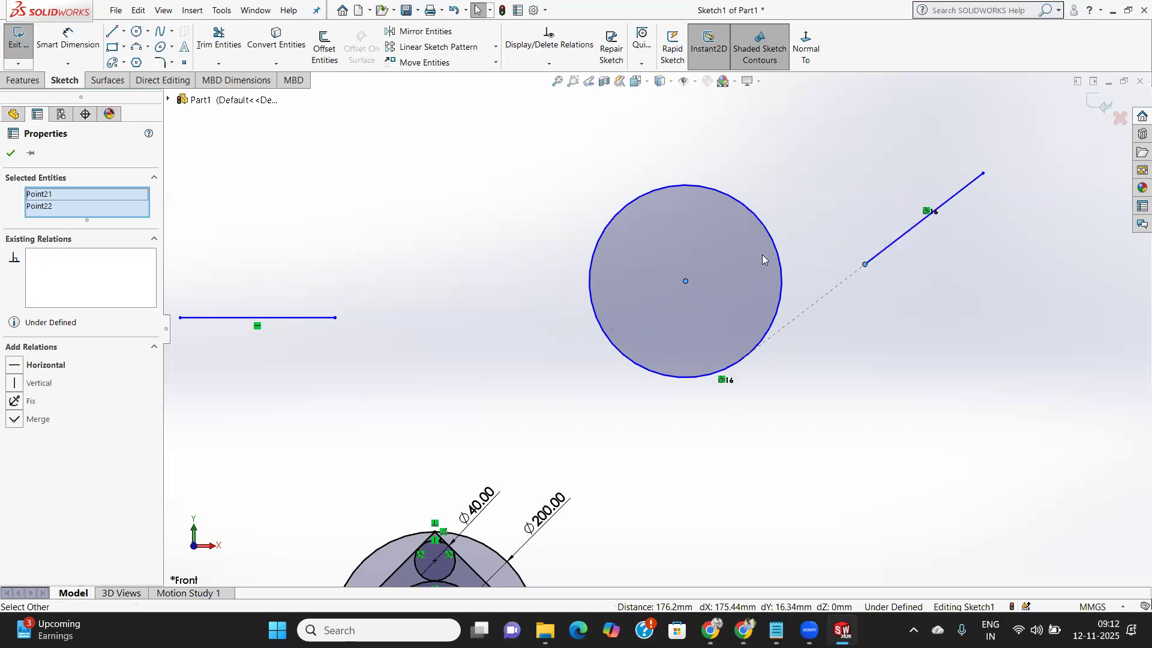
{"action": "left_click", "coordinate": [11, 152]}
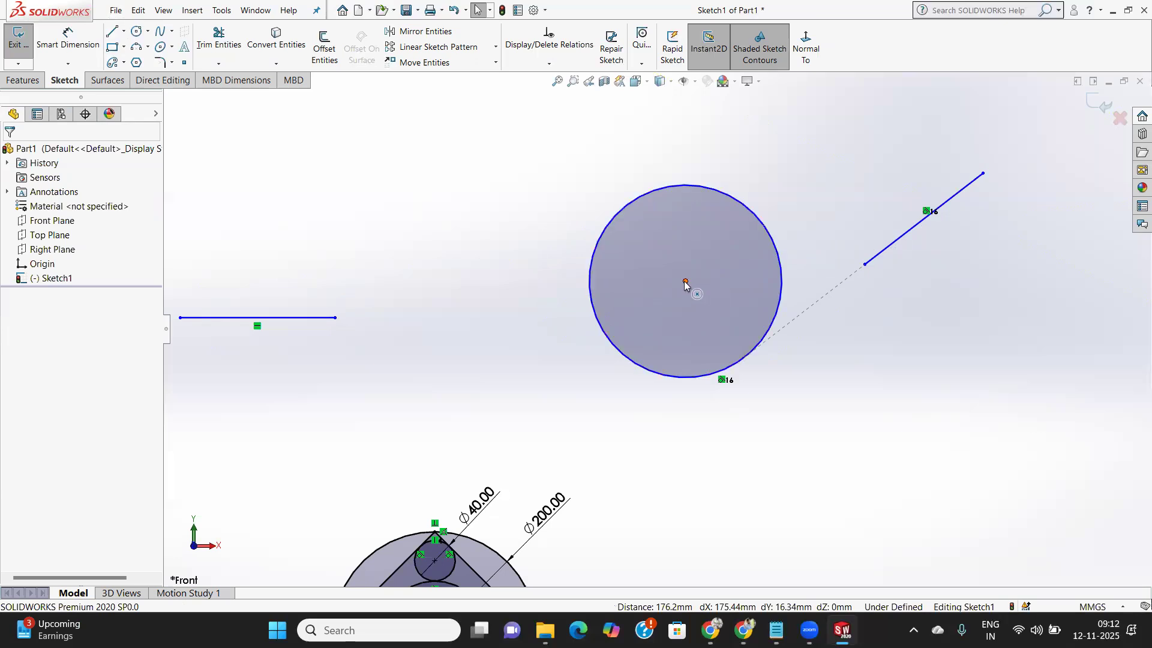
Try merging the free circle's center point with the right endpoint of the separate horizontal line, and undo the merge.
{"action": "left_click", "coordinate": [685, 281]}
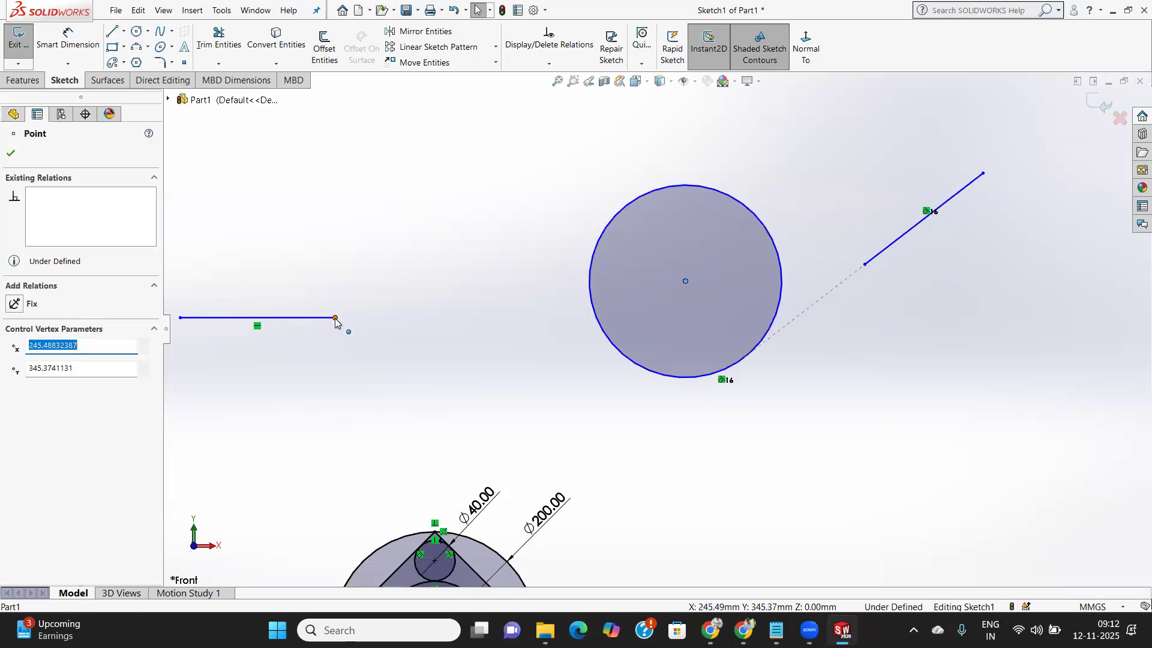
{"action": "left_click", "coordinate": [336, 319], "text": "ctrl"}
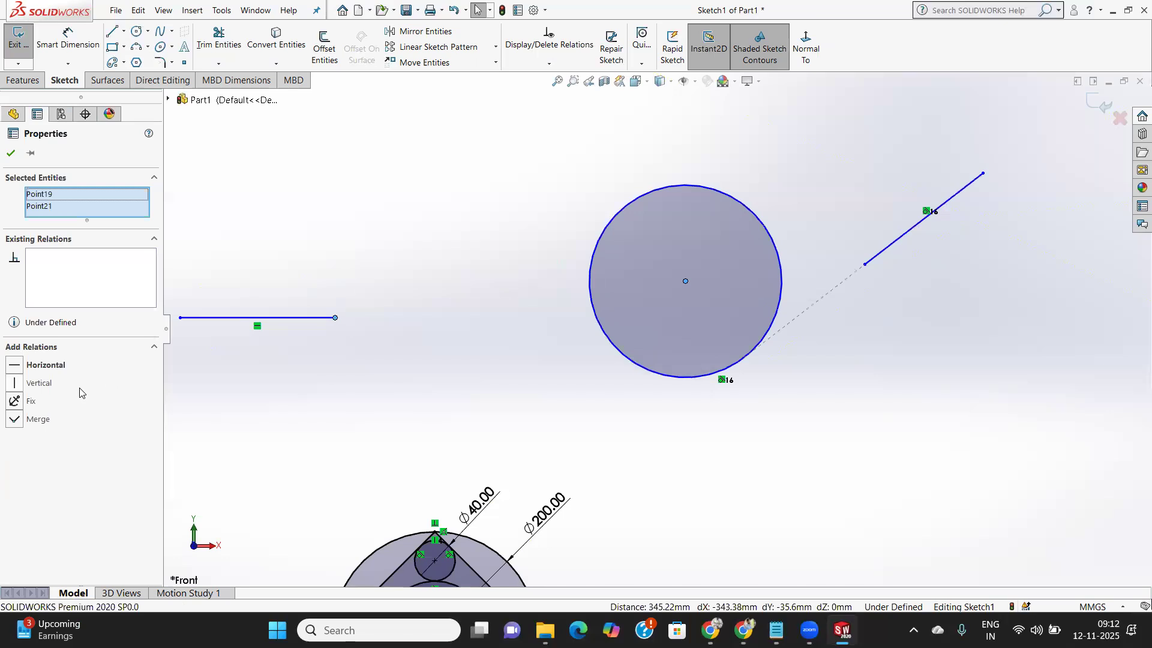
{"action": "left_click", "coordinate": [40, 415]}
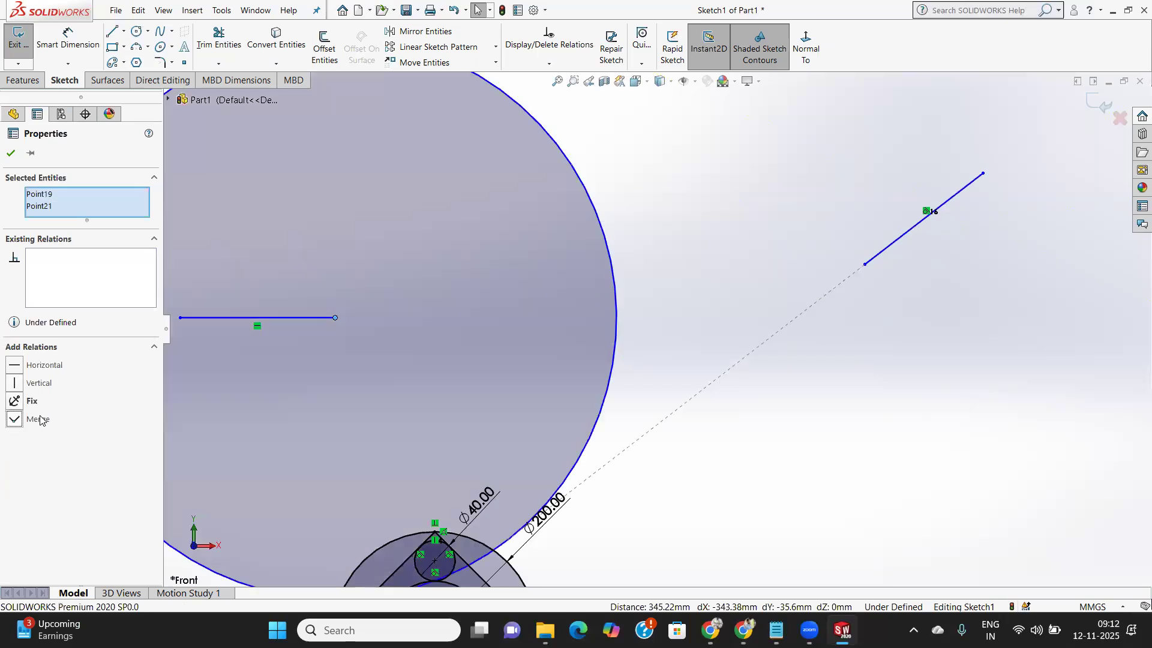
{"action": "scroll", "coordinate": [280, 388], "scroll_direction": "down", "scroll_amount": 4}
{"action": "scroll", "coordinate": [281, 388], "scroll_direction": "up", "scroll_amount": 4}
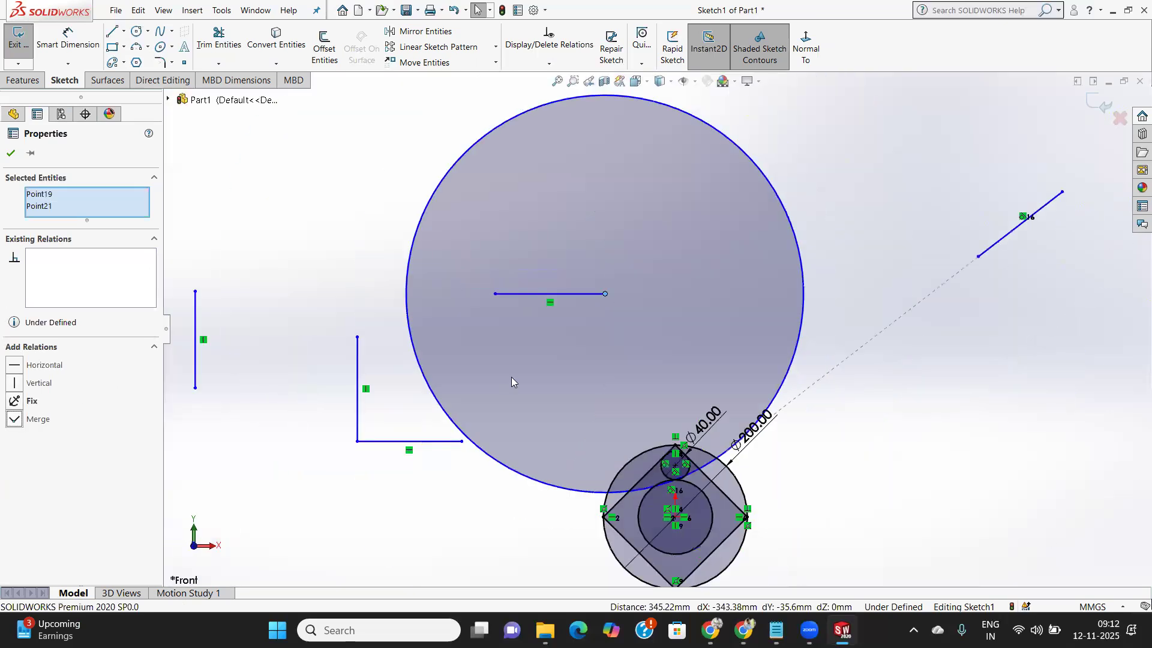
{"action": "scroll", "coordinate": [514, 380], "scroll_direction": "up", "scroll_amount": 2}
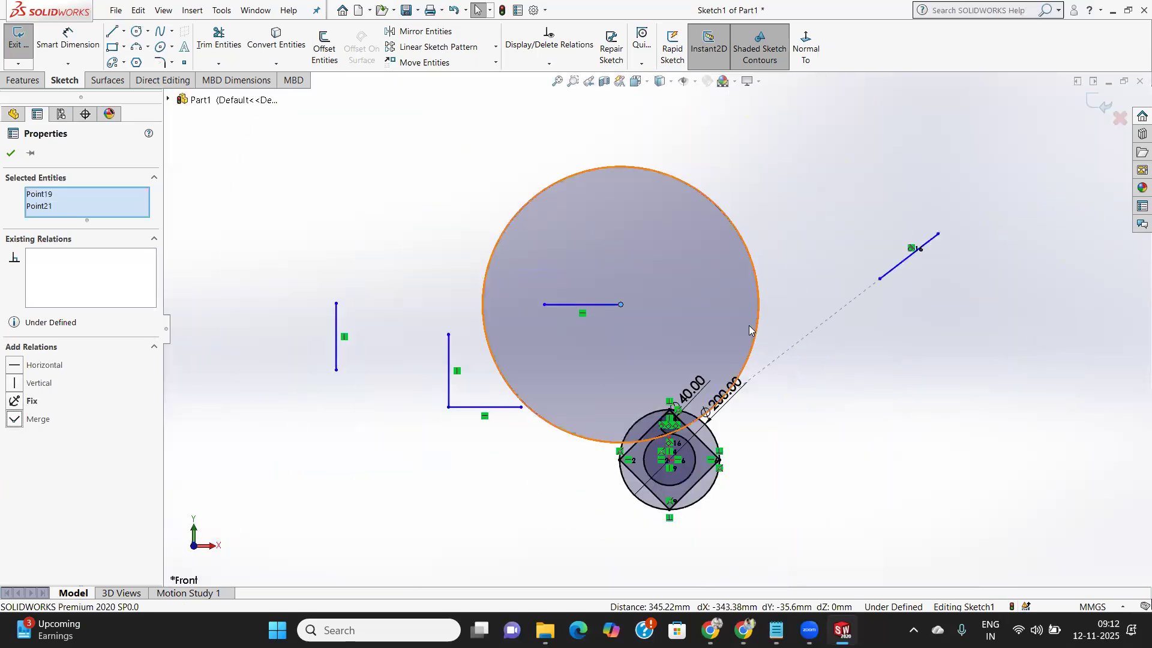
{"action": "key", "text": "ctrl+z"}
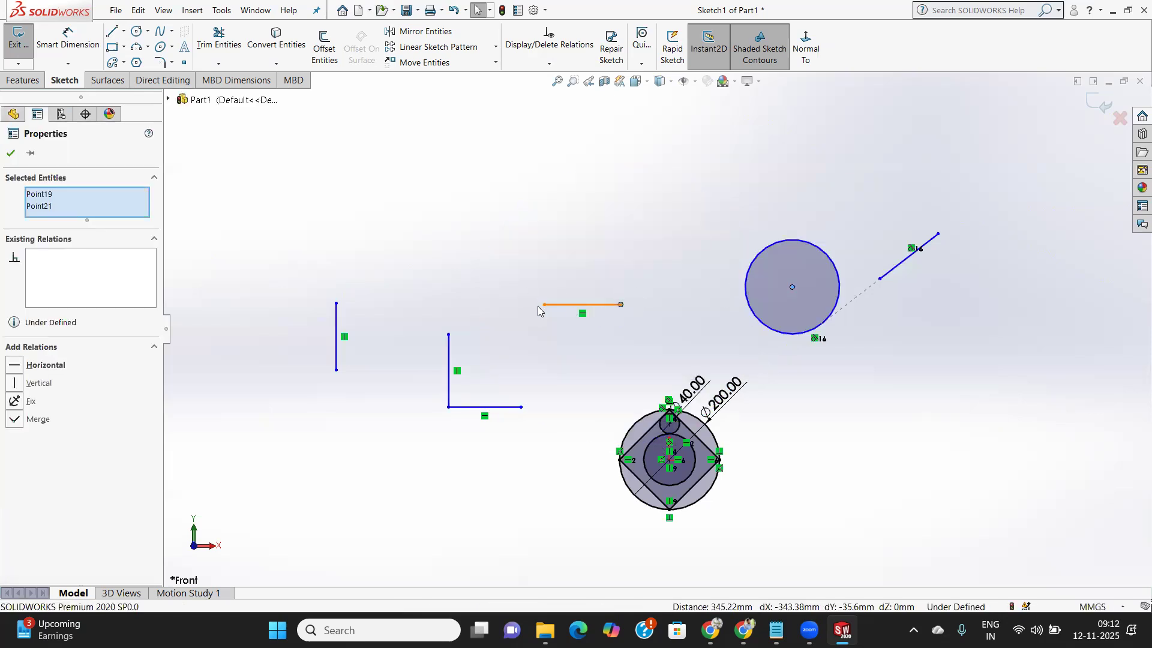
{"action": "scroll", "coordinate": [684, 414], "scroll_direction": "down", "scroll_amount": 3}
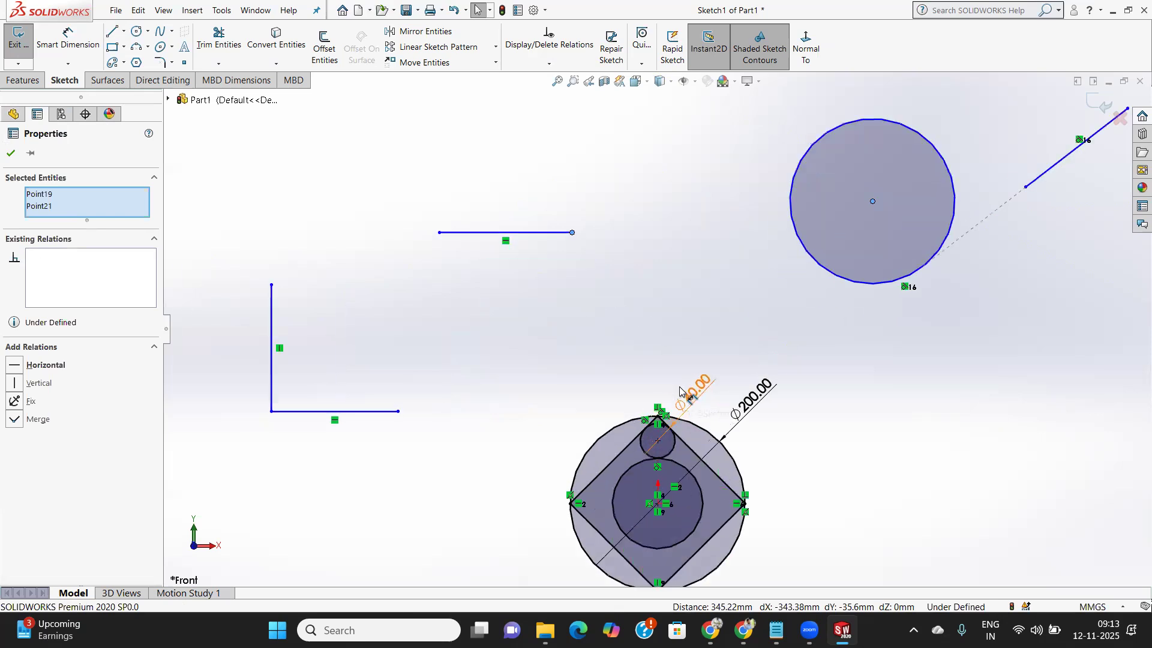
{"action": "scroll", "coordinate": [684, 414], "scroll_direction": "up", "scroll_amount": 5}
{"action": "scroll", "coordinate": [681, 420], "scroll_direction": "down", "scroll_amount": 4}
{"action": "scroll", "coordinate": [609, 268], "scroll_direction": "down", "scroll_amount": 2}
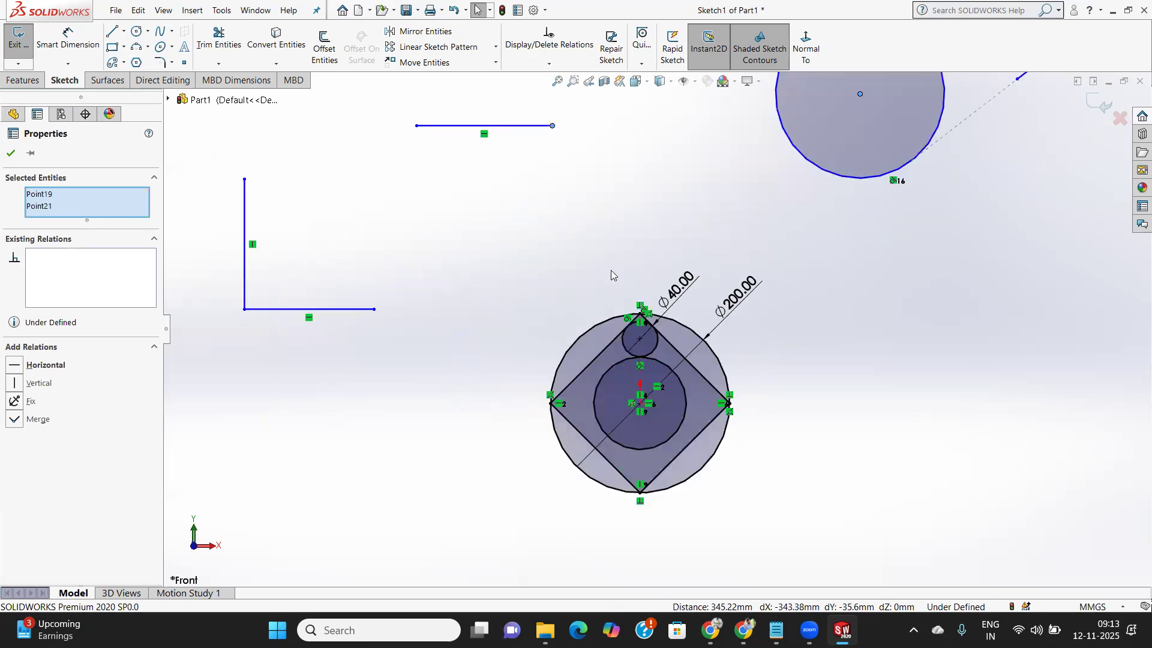
{"action": "scroll", "coordinate": [615, 271], "scroll_direction": "up", "scroll_amount": 3}
{"action": "scroll", "coordinate": [654, 297], "scroll_direction": "down", "scroll_amount": 4}
{"action": "scroll", "coordinate": [656, 294], "scroll_direction": "up", "scroll_amount": 5}
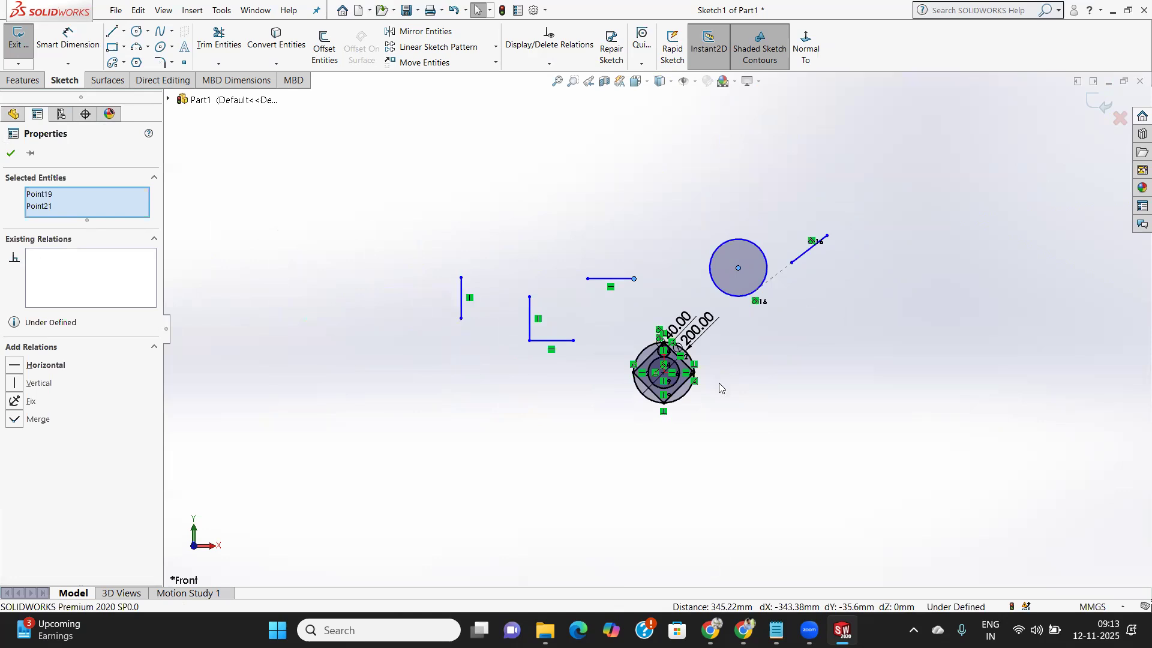
{"action": "scroll", "coordinate": [756, 440], "scroll_direction": "down", "scroll_amount": 3}
Show the Front Plane and delete the 200 mm circle together with its inscribed square and inner circles.
{"action": "left_click", "coordinate": [714, 418]}
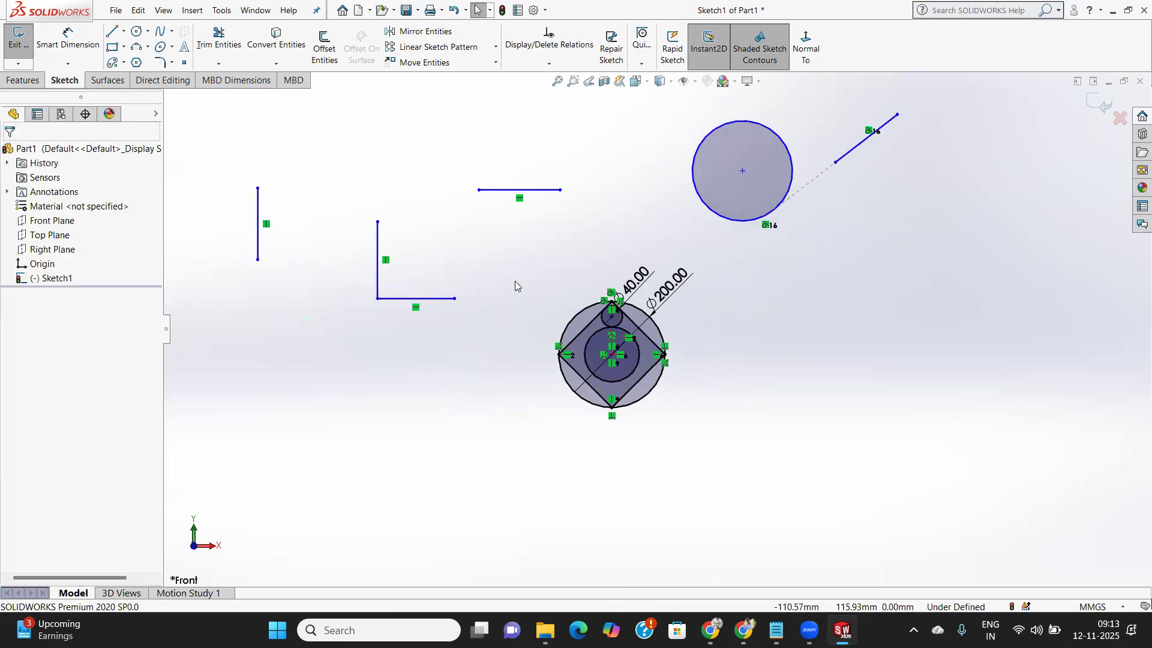
{"action": "right_click", "coordinate": [51, 222]}
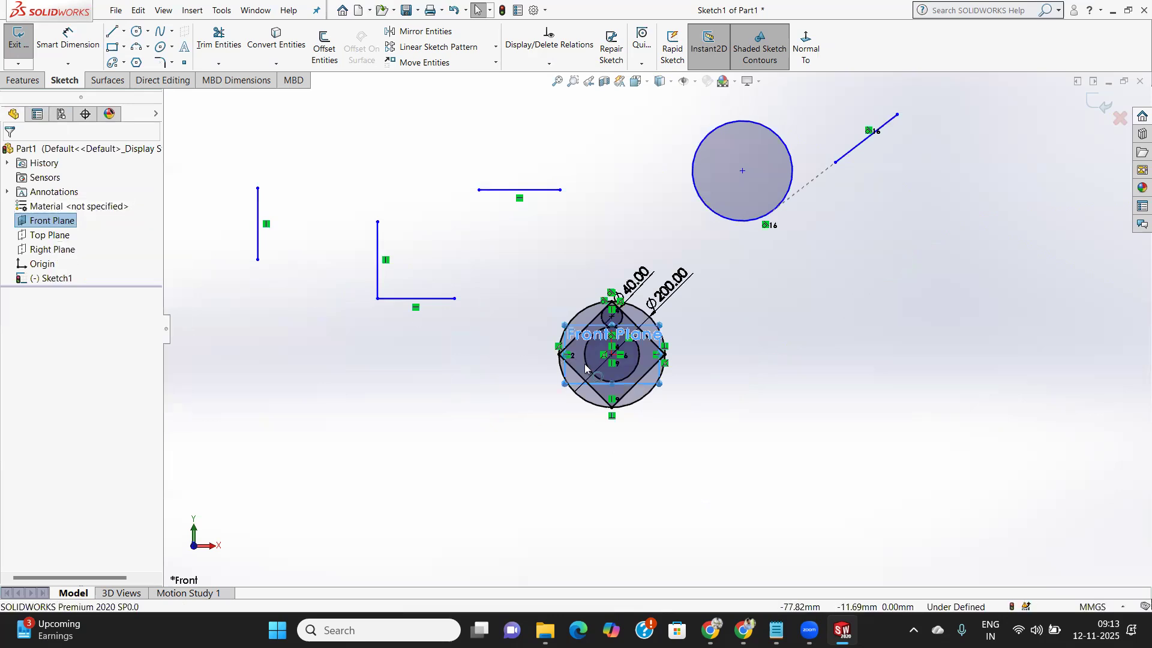
{"action": "scroll", "coordinate": [597, 387], "scroll_direction": "down", "scroll_amount": 3}
{"action": "mouse_move", "coordinate": [901, 426]}
{"action": "left_mouse_down"}
{"action": "mouse_move", "coordinate": [656, 280]}
{"action": "mouse_move", "coordinate": [531, 148]}
{"action": "left_mouse_up"}
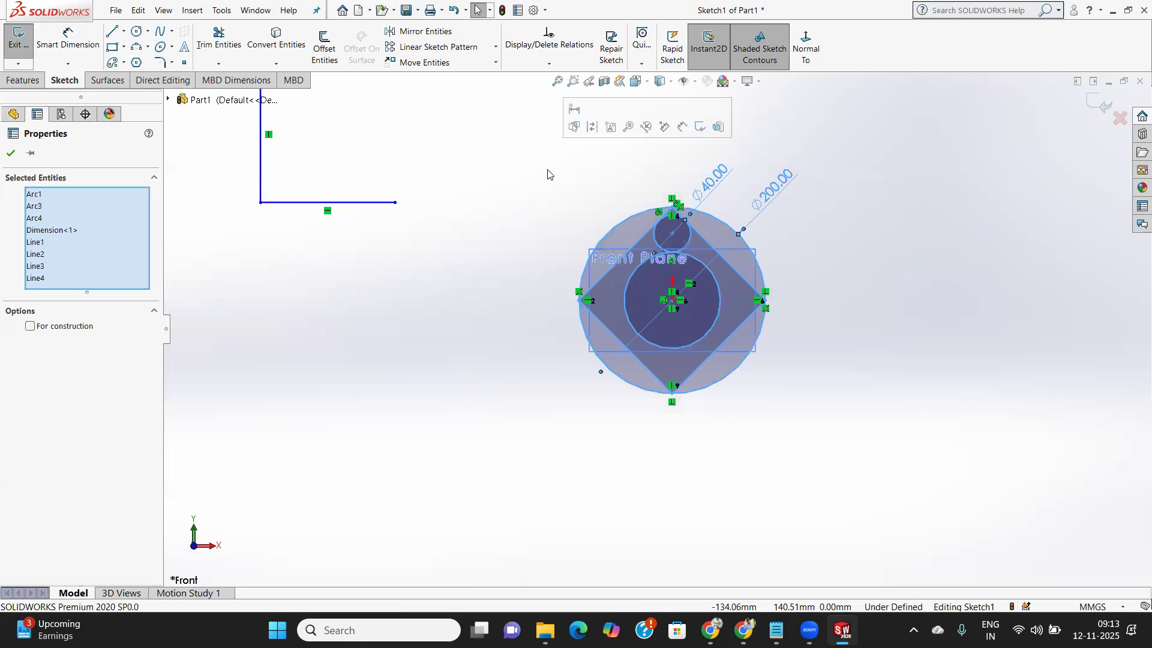
{"action": "key", "text": "Delete"}
Sketch a circle with a radius of about 57 mm, its center slightly above and to the left of the origin.
{"action": "left_click", "coordinate": [134, 31]}
{"action": "mouse_move", "coordinate": [600, 281]}
{"action": "left_mouse_down"}
{"action": "mouse_move", "coordinate": [622, 352]}
{"action": "mouse_move", "coordinate": [610, 334]}
{"action": "left_mouse_up"}
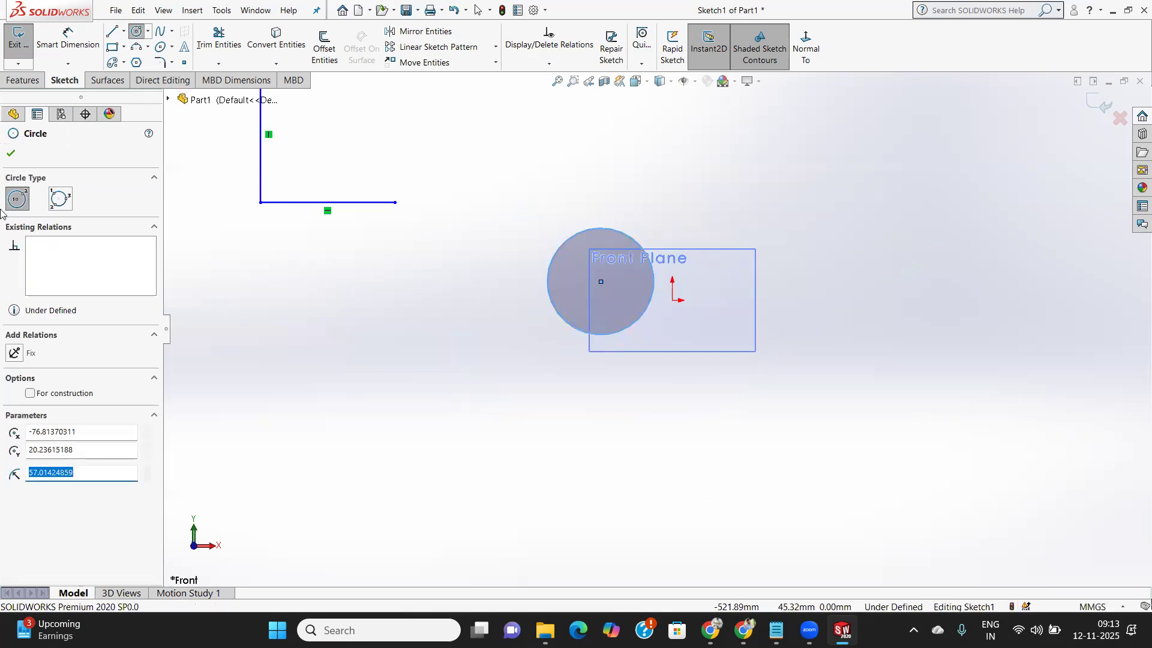
{"action": "left_click", "coordinate": [10, 155]}
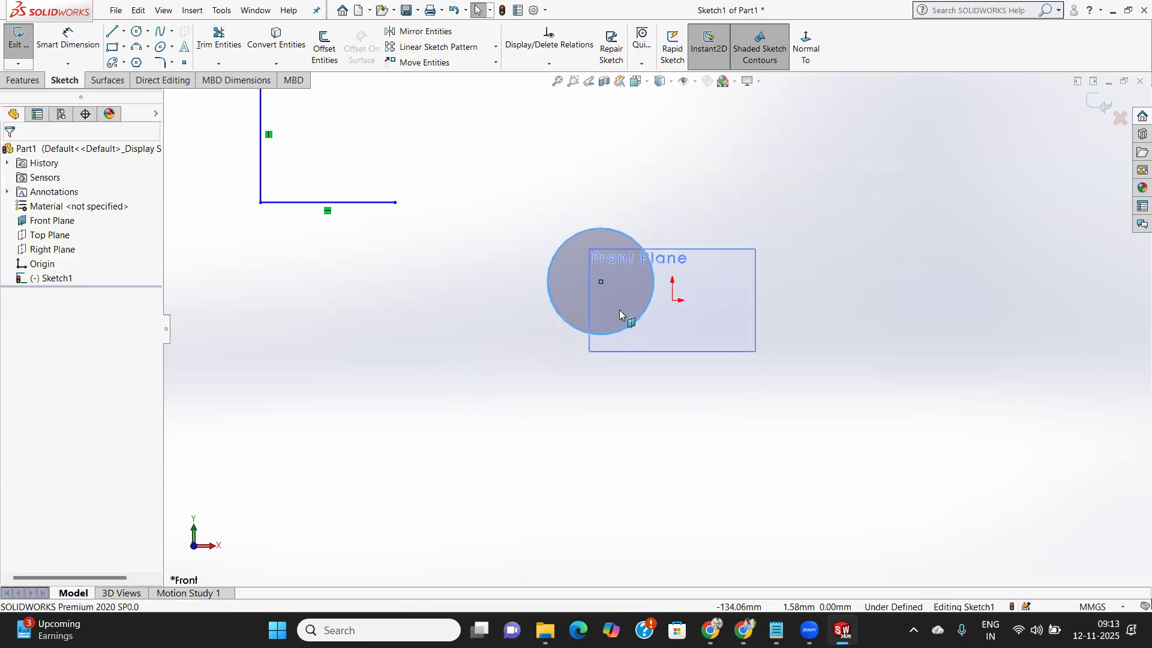
Add a coincident relation between the origin and the center point of the new circle.
{"action": "left_click", "coordinate": [672, 301]}
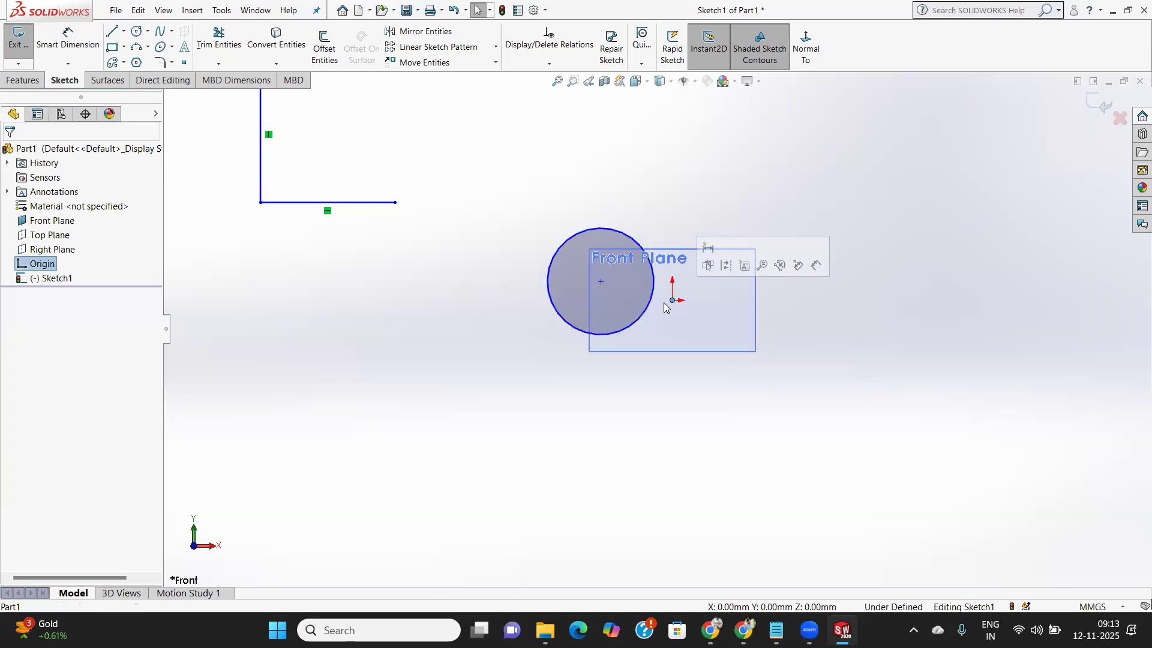
{"action": "left_click", "coordinate": [601, 282], "text": "ctrl"}
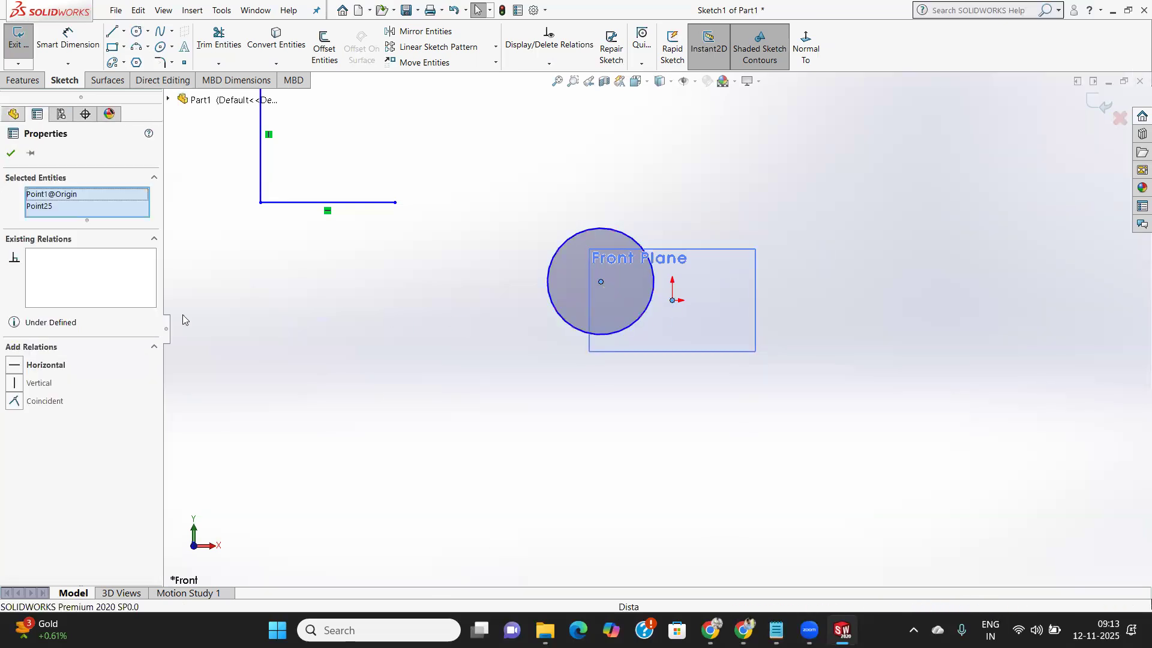
{"action": "left_click", "coordinate": [45, 402]}
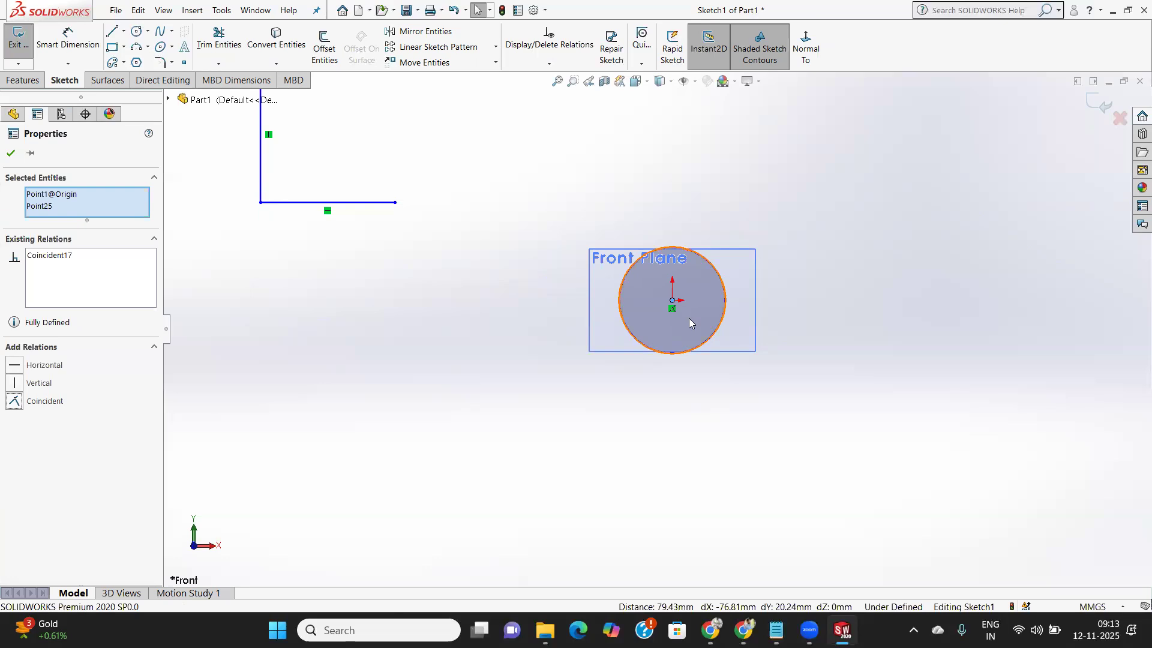
{"action": "scroll", "coordinate": [668, 311], "scroll_direction": "up", "scroll_amount": 3}
{"action": "scroll", "coordinate": [668, 310], "scroll_direction": "down", "scroll_amount": 1}
{"action": "scroll", "coordinate": [668, 311], "scroll_direction": "up", "scroll_amount": 1}
{"action": "left_click", "coordinate": [12, 154]}
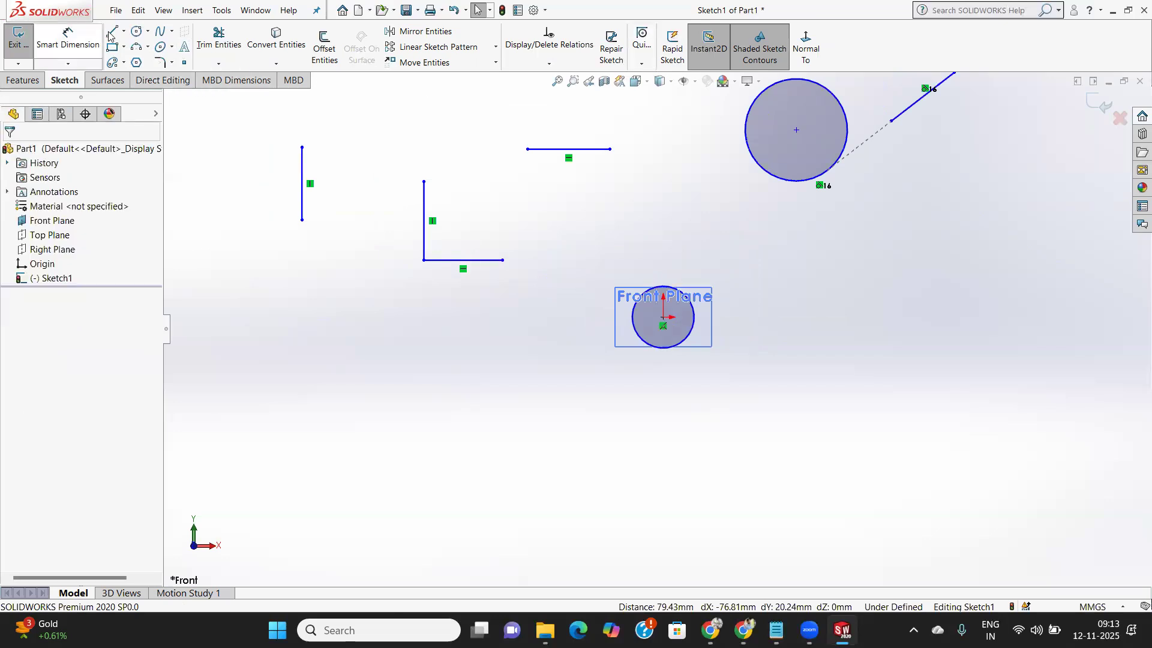
Sketch two separate circles side by side left of the origin circle, with radii of about 112 mm and 69 mm.
{"action": "left_click", "coordinate": [136, 31]}
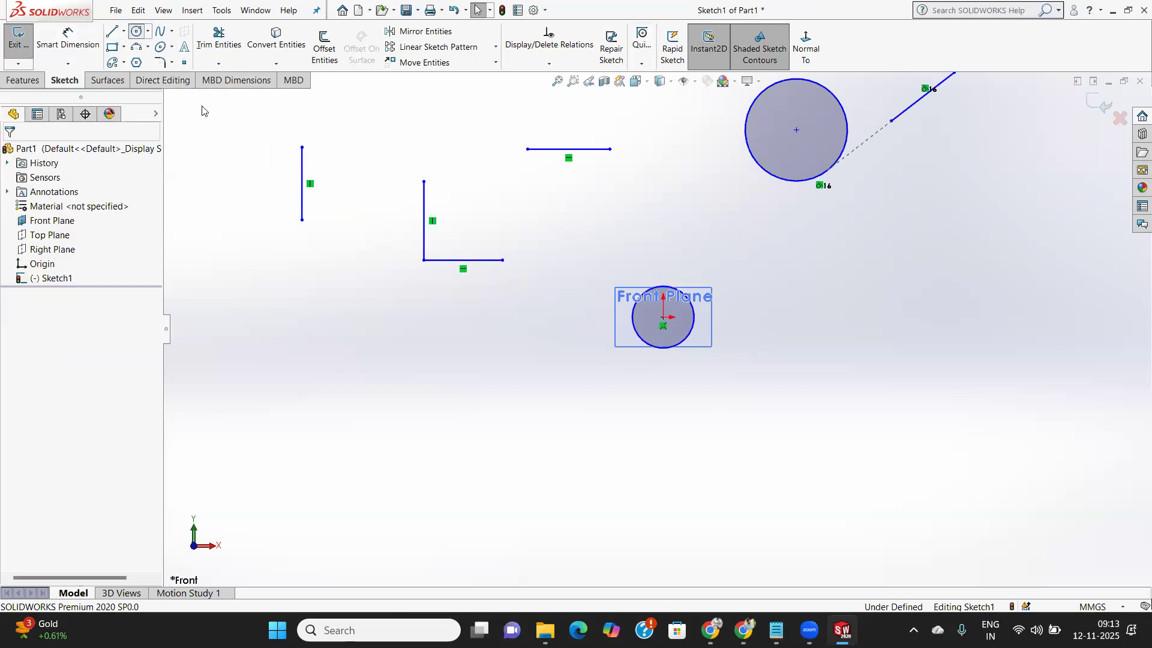
{"action": "left_click", "coordinate": [336, 338]}
{"action": "left_click", "coordinate": [370, 390]}
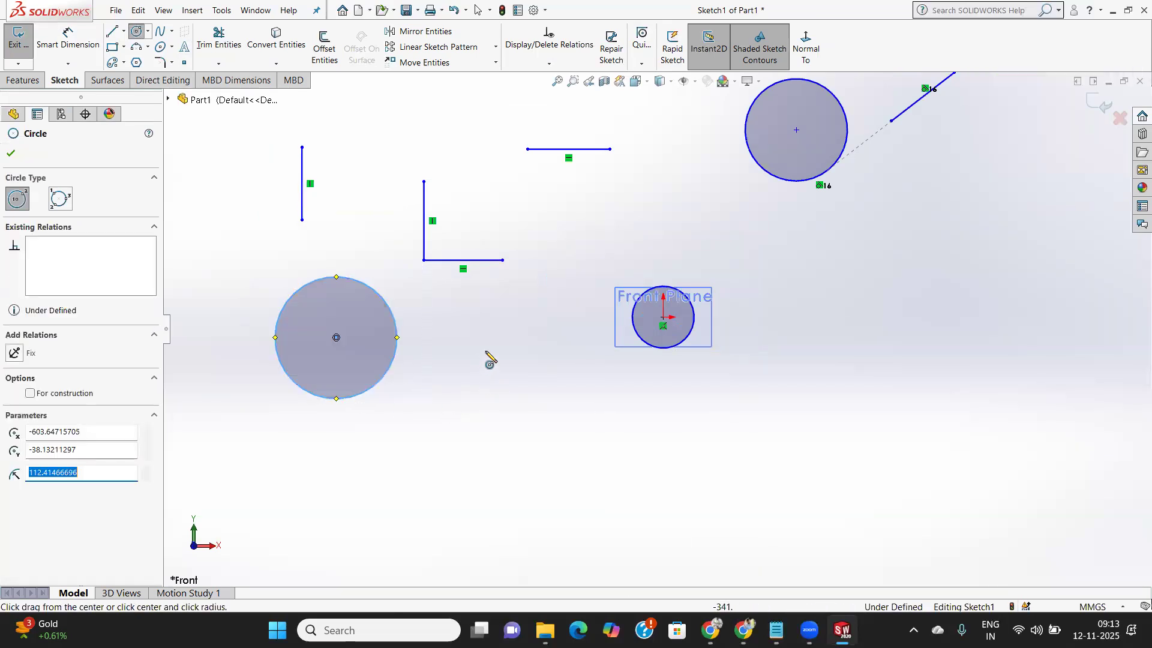
{"action": "left_click", "coordinate": [489, 338]}
{"action": "left_click", "coordinate": [497, 375]}
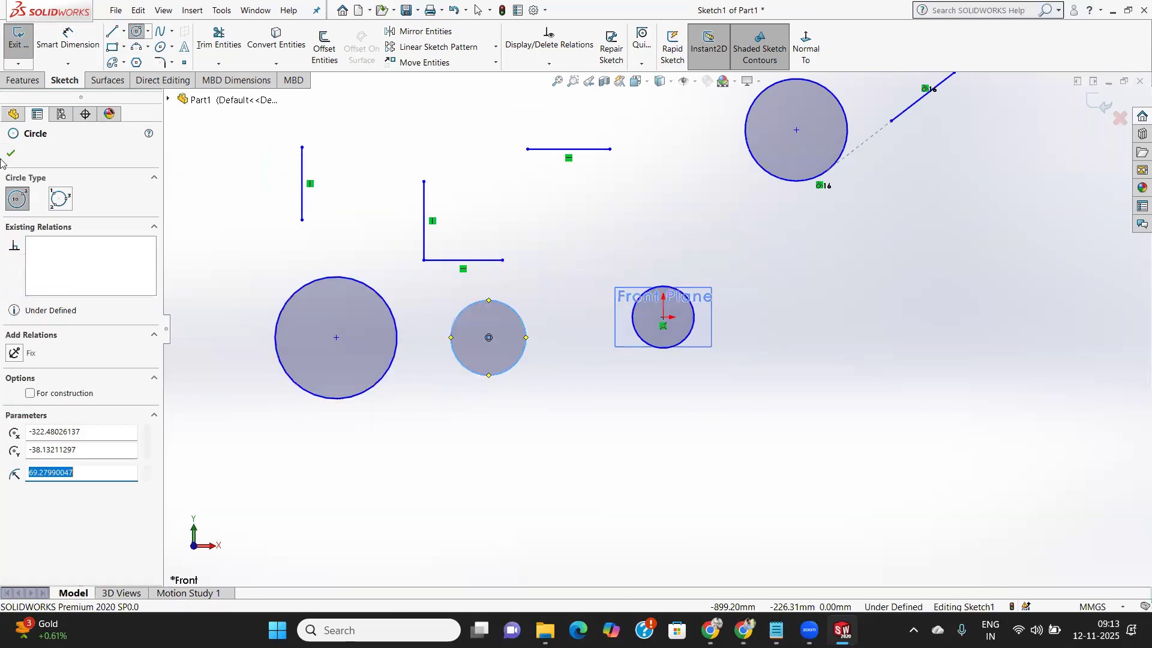
{"action": "key", "text": "Escape"}
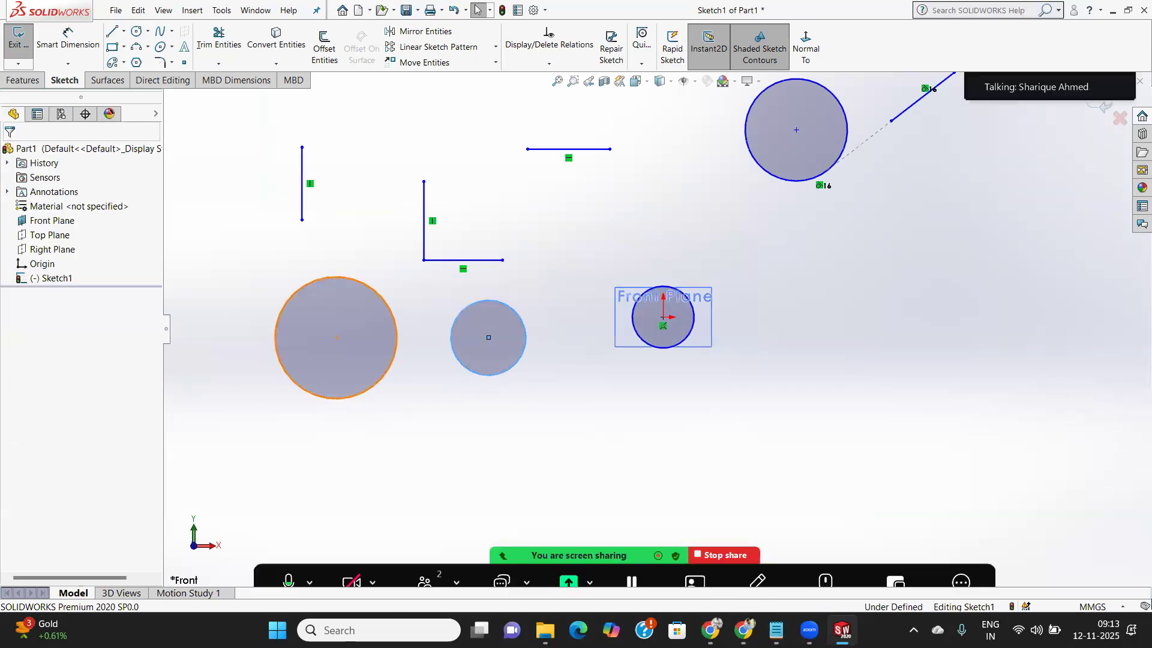
Make the two circles left of the origin circle concentric.
{"action": "left_click", "coordinate": [326, 398]}
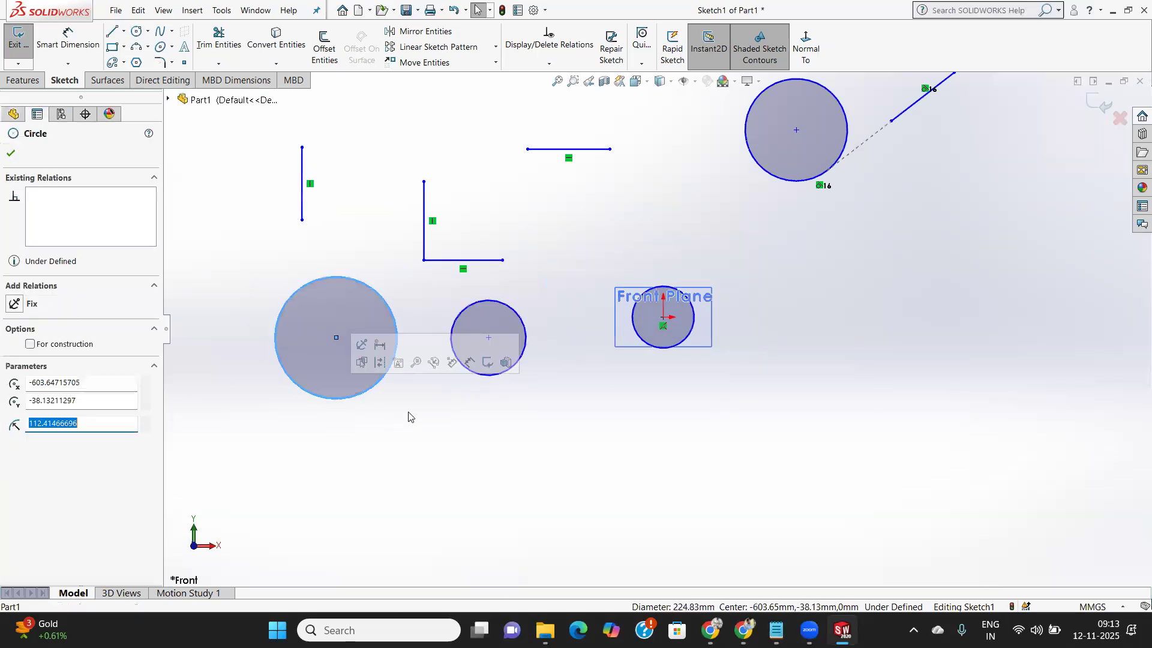
{"action": "left_click", "coordinate": [524, 353], "text": "ctrl"}
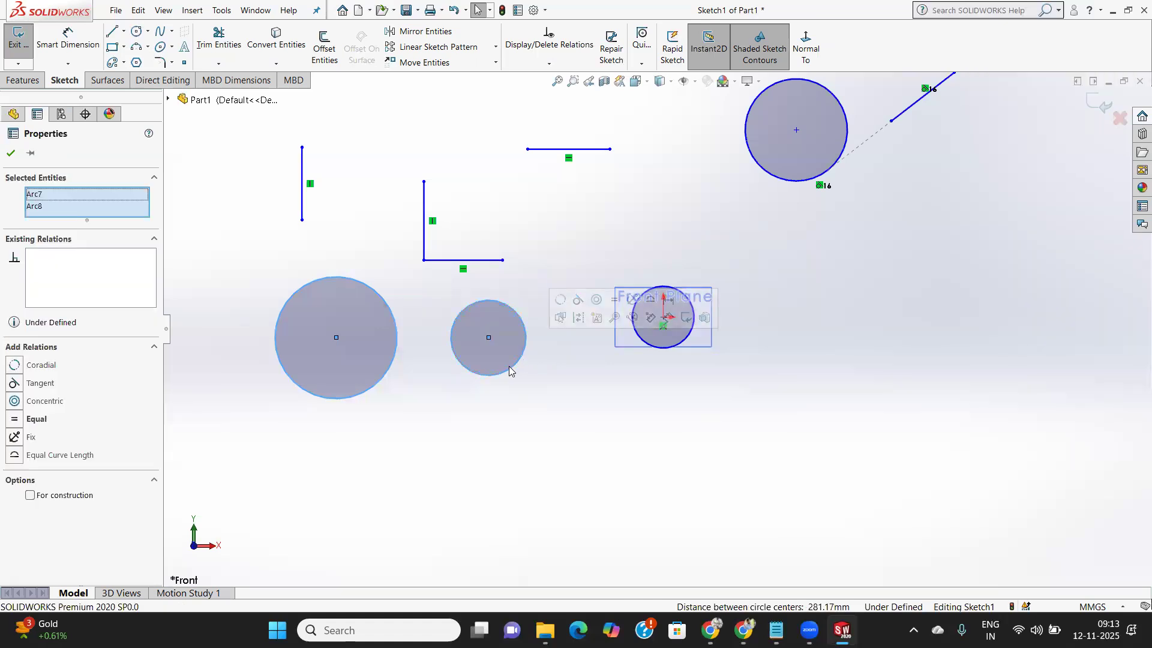
{"action": "left_click", "coordinate": [45, 401]}
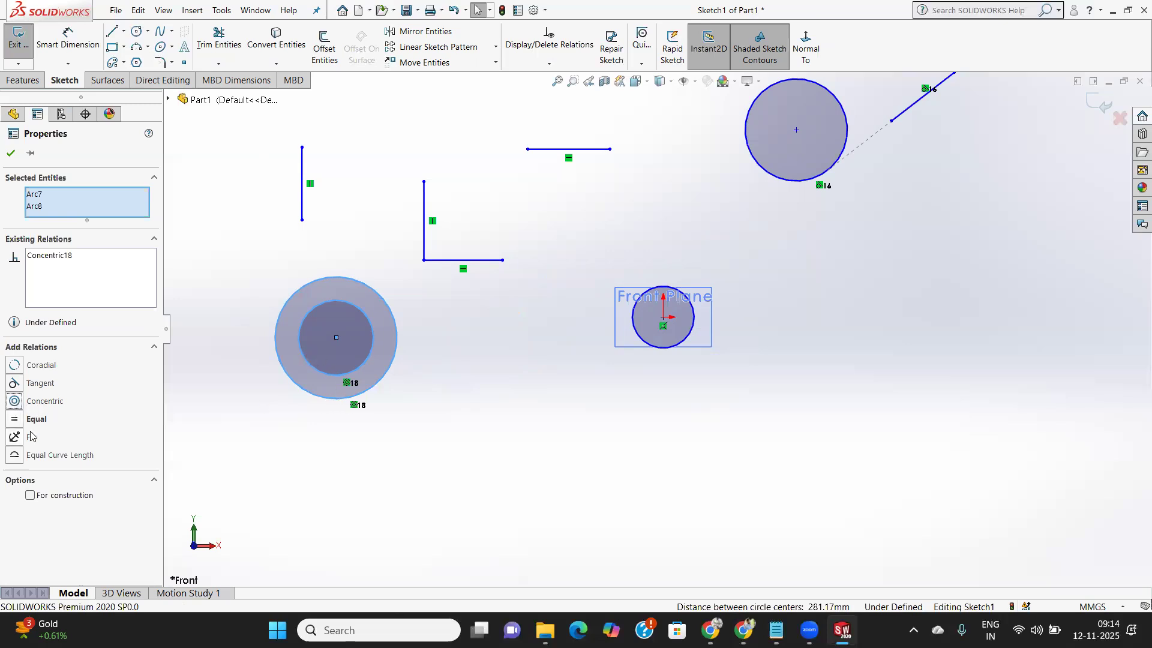
{"action": "left_click", "coordinate": [519, 445]}
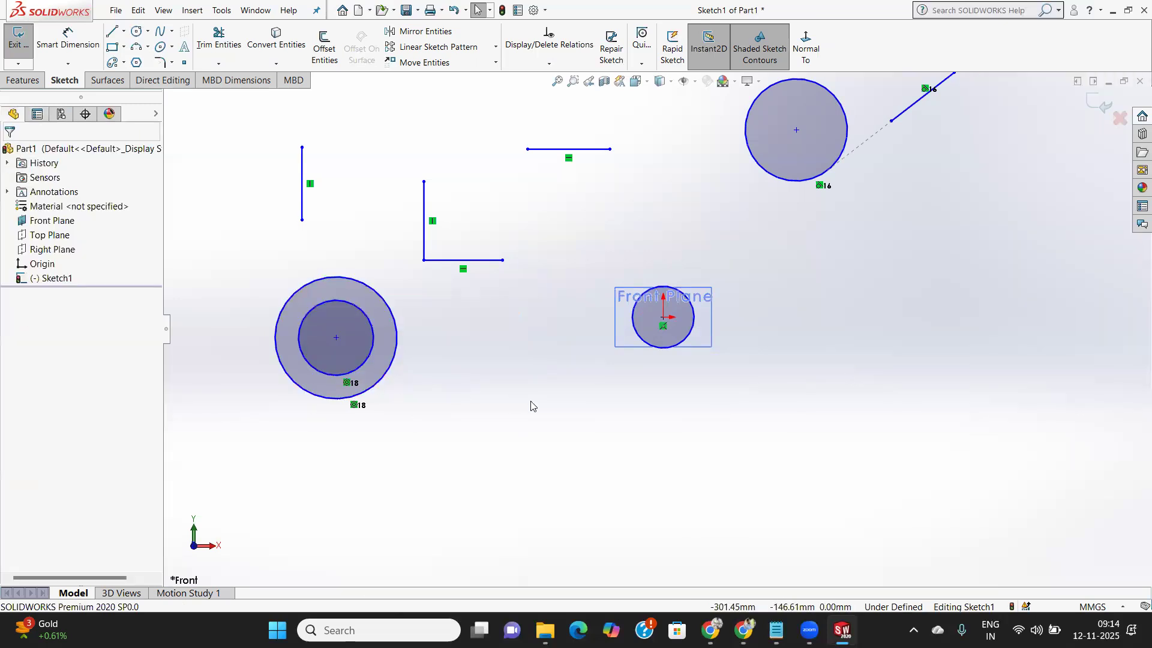
Sketch a slightly inclined line about 272 mm long right of the origin circle and a shorter horizontal line below it.
{"action": "left_click", "coordinate": [114, 33]}
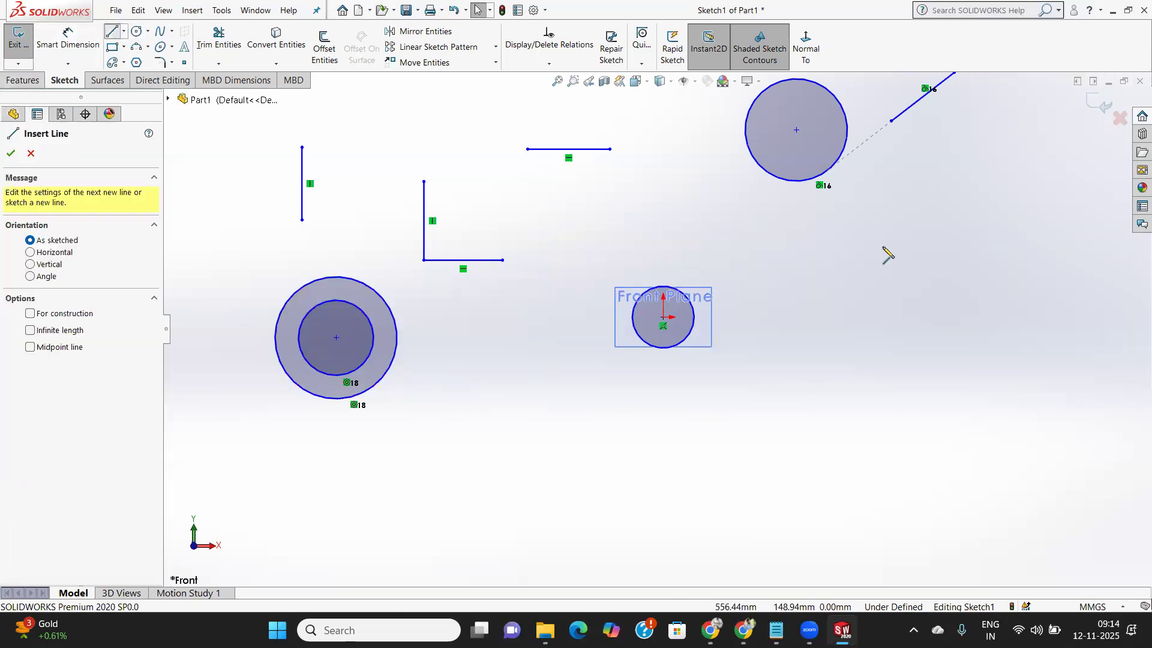
{"action": "left_click", "coordinate": [838, 279]}
{"action": "left_click", "coordinate": [985, 276]}
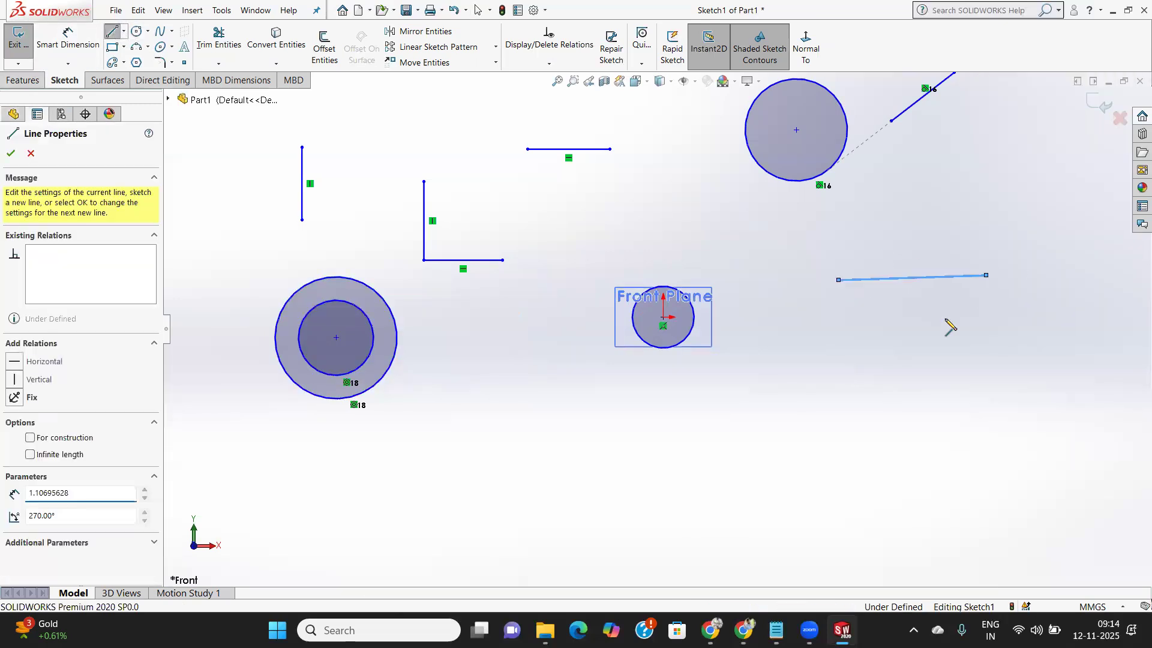
{"action": "right_click", "coordinate": [950, 330]}
{"action": "left_click", "coordinate": [980, 335]}
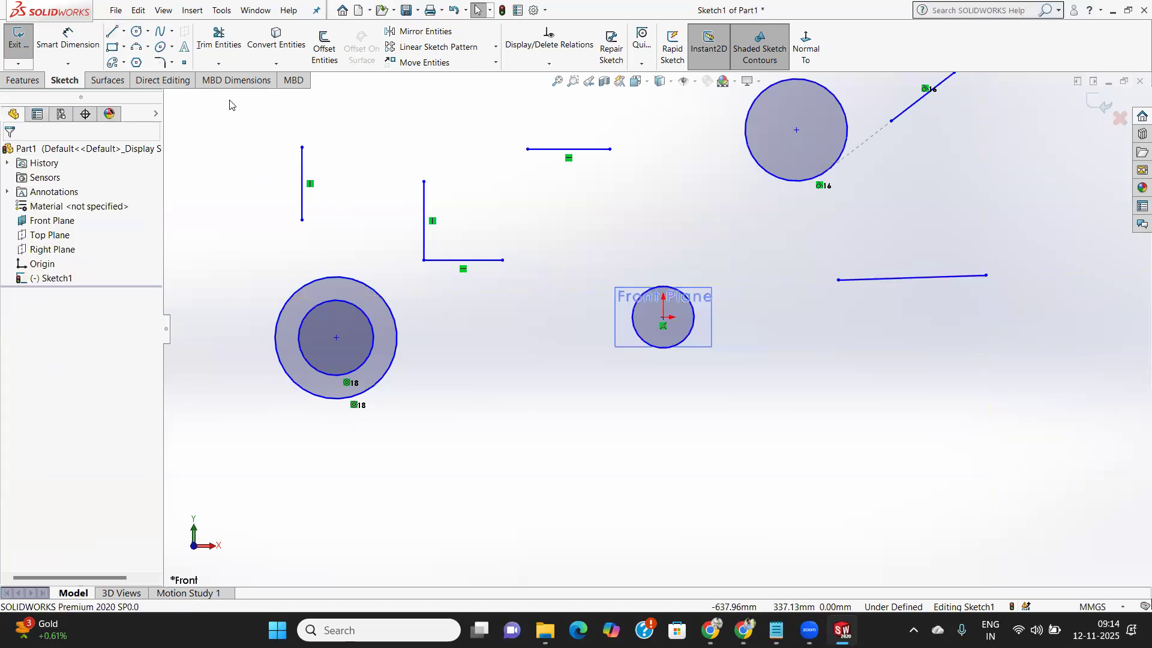
{"action": "key", "text": "l"}
{"action": "left_click", "coordinate": [834, 354]}
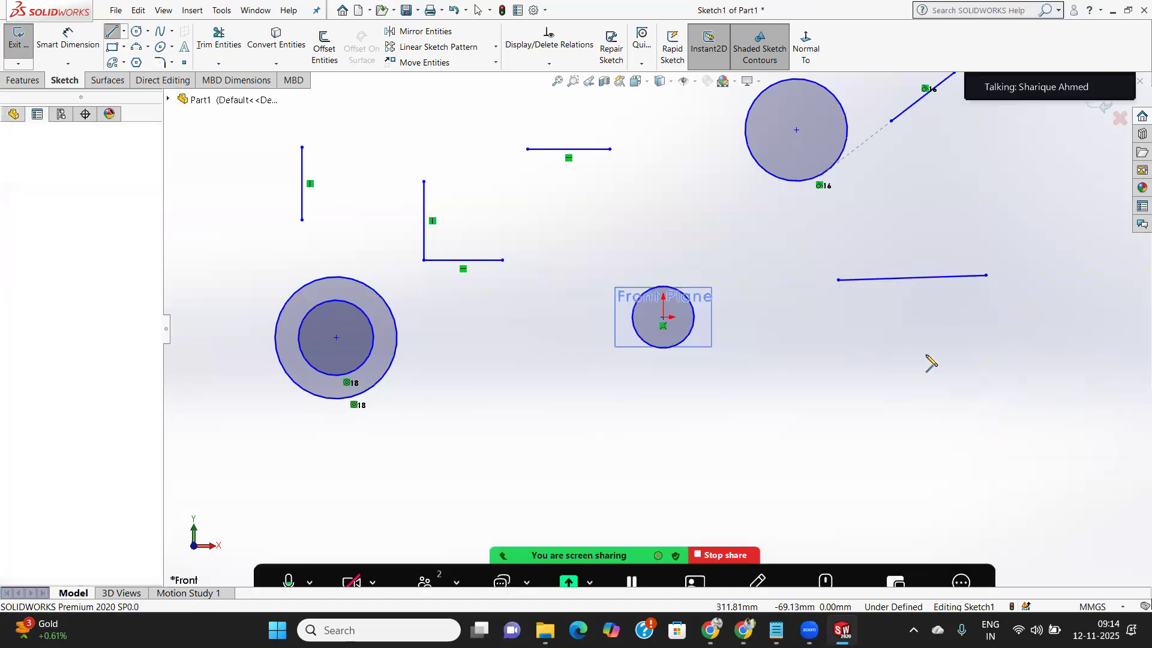
{"action": "left_click", "coordinate": [928, 354]}
{"action": "right_click", "coordinate": [933, 360]}
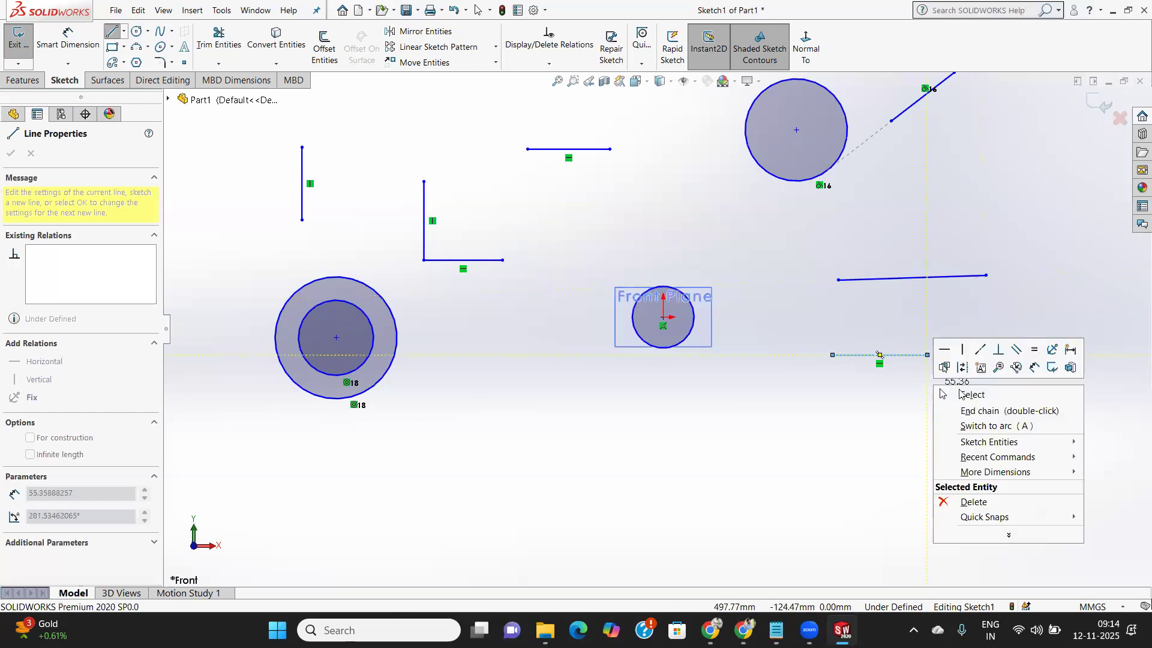
{"action": "left_click", "coordinate": [960, 395]}
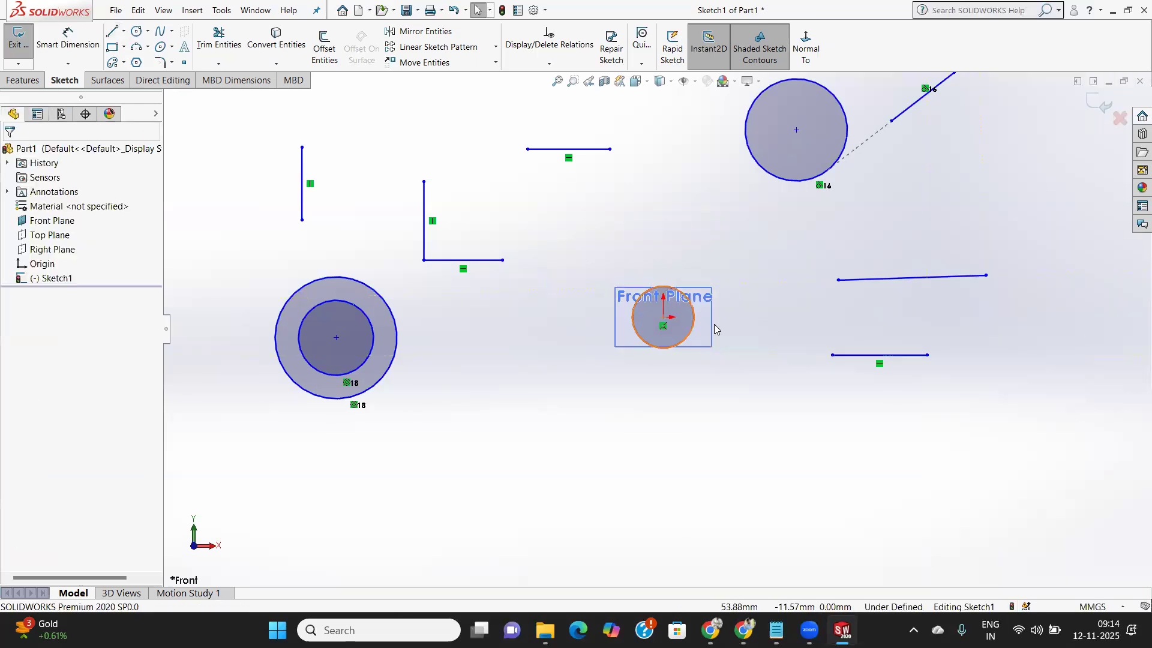
Add an equal relation between the inclined line and the horizontal line right of the origin circle.
{"action": "left_click", "coordinate": [907, 277]}
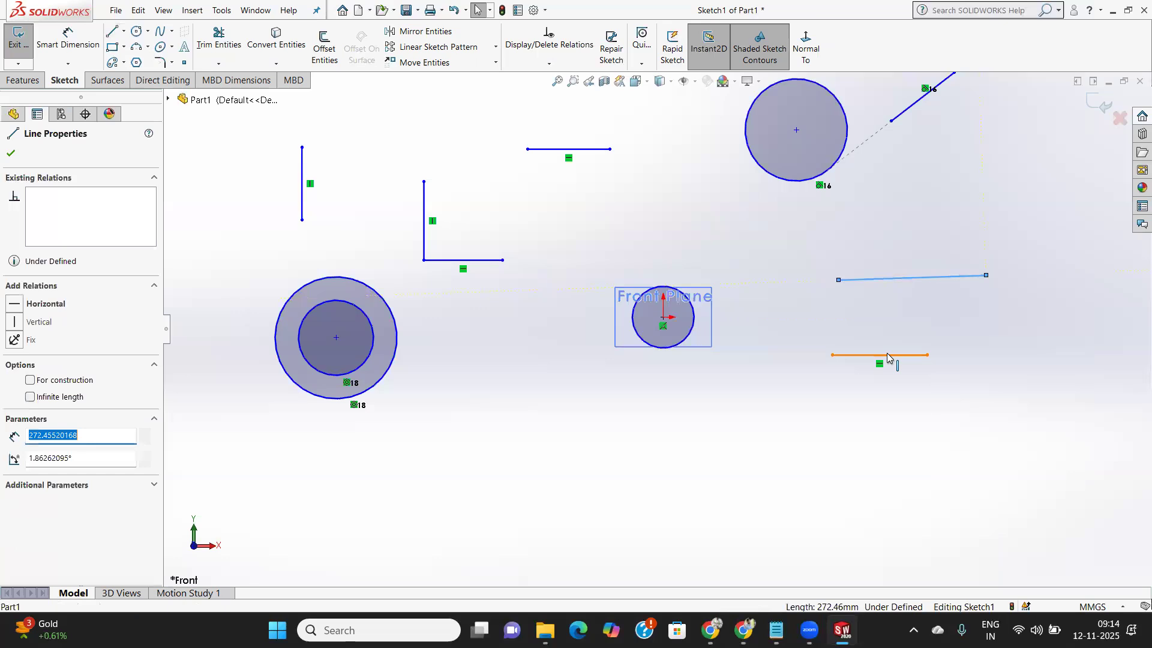
{"action": "left_click", "coordinate": [888, 356], "text": "ctrl"}
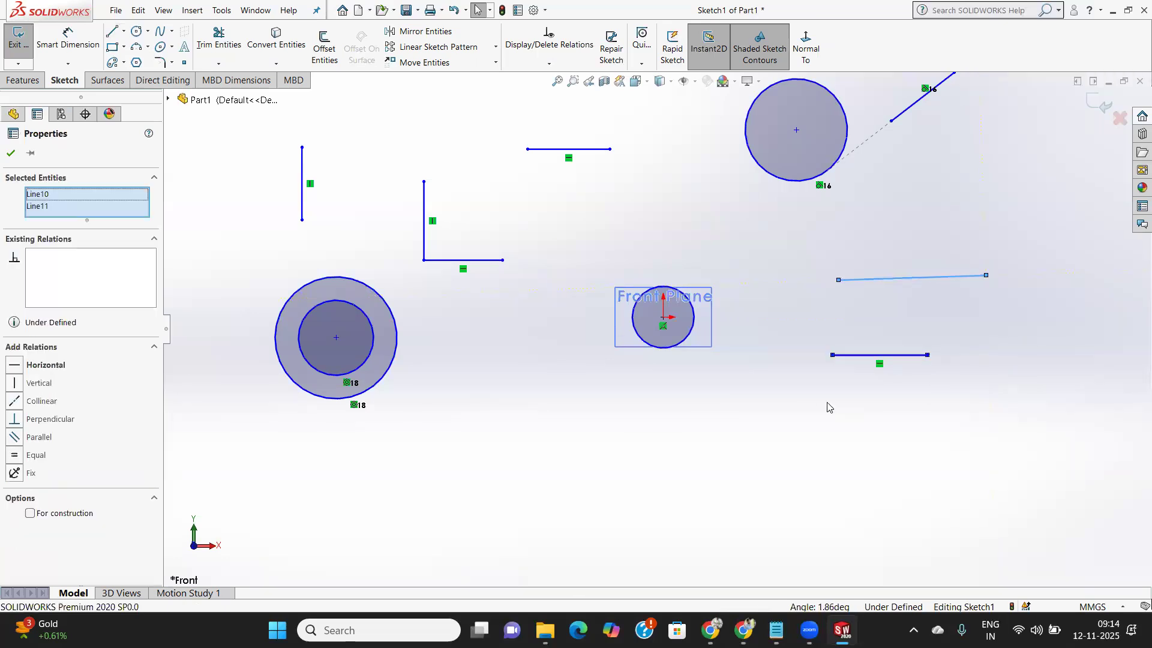
{"action": "left_click", "coordinate": [36, 456]}
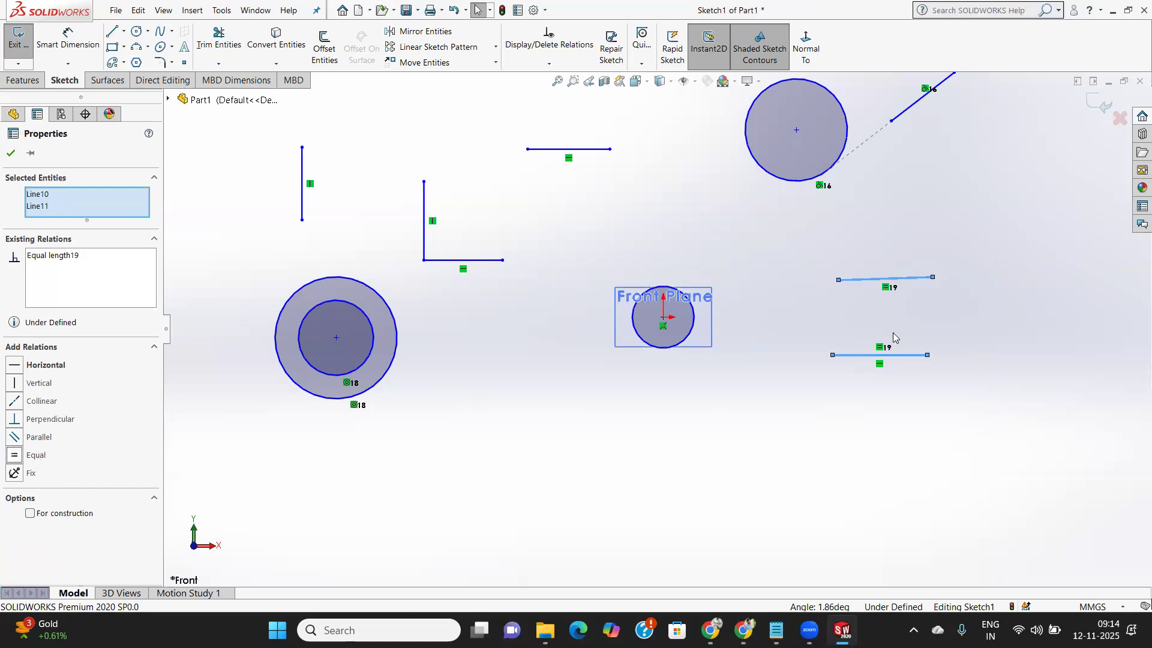
{"action": "left_click", "coordinate": [10, 155]}
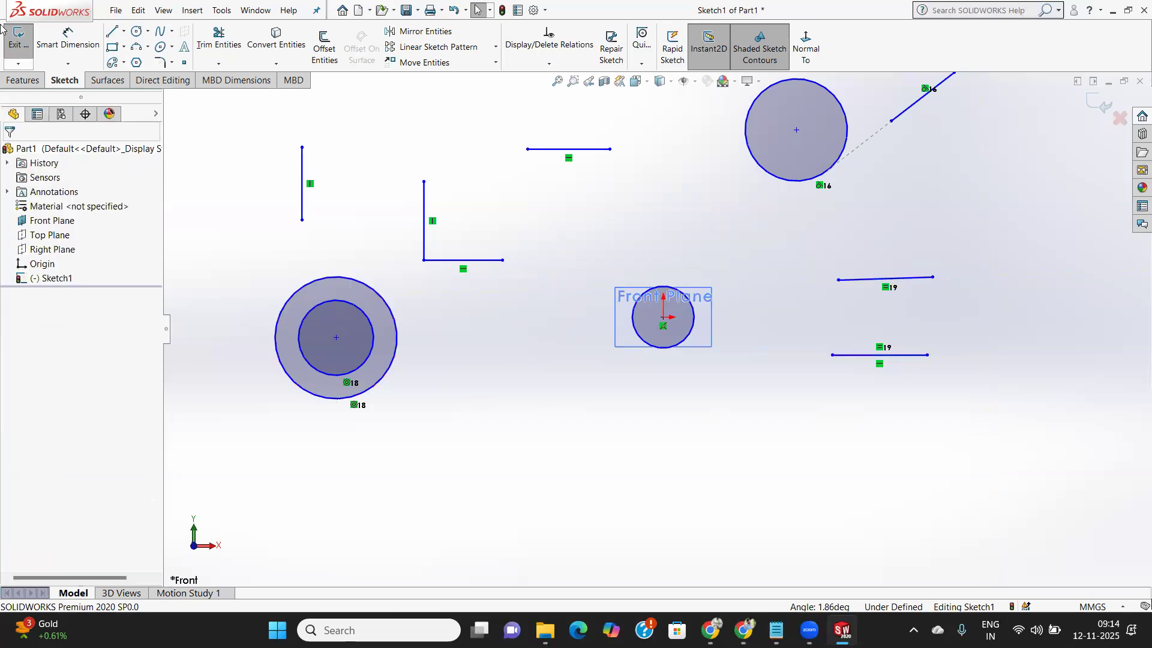
Sketch a horizontal line about 193 mm long below and left of the origin circle, and a longer inclined line beneath it.
{"action": "left_click", "coordinate": [113, 31]}
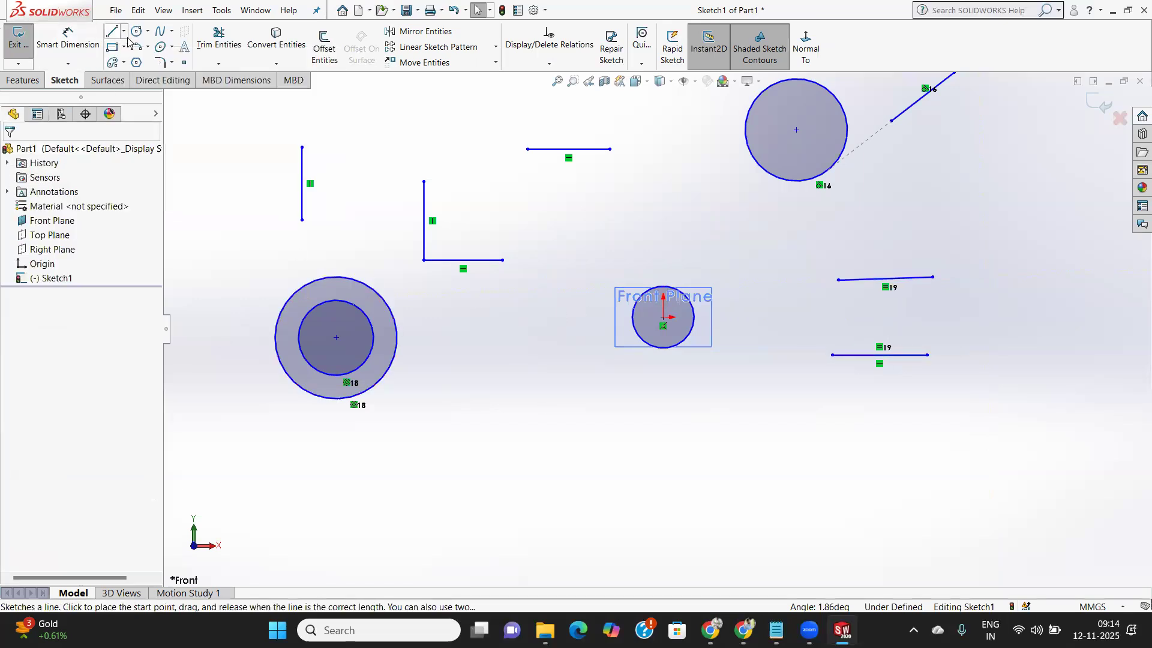
{"action": "scroll", "coordinate": [507, 420], "scroll_direction": "down", "scroll_amount": 3}
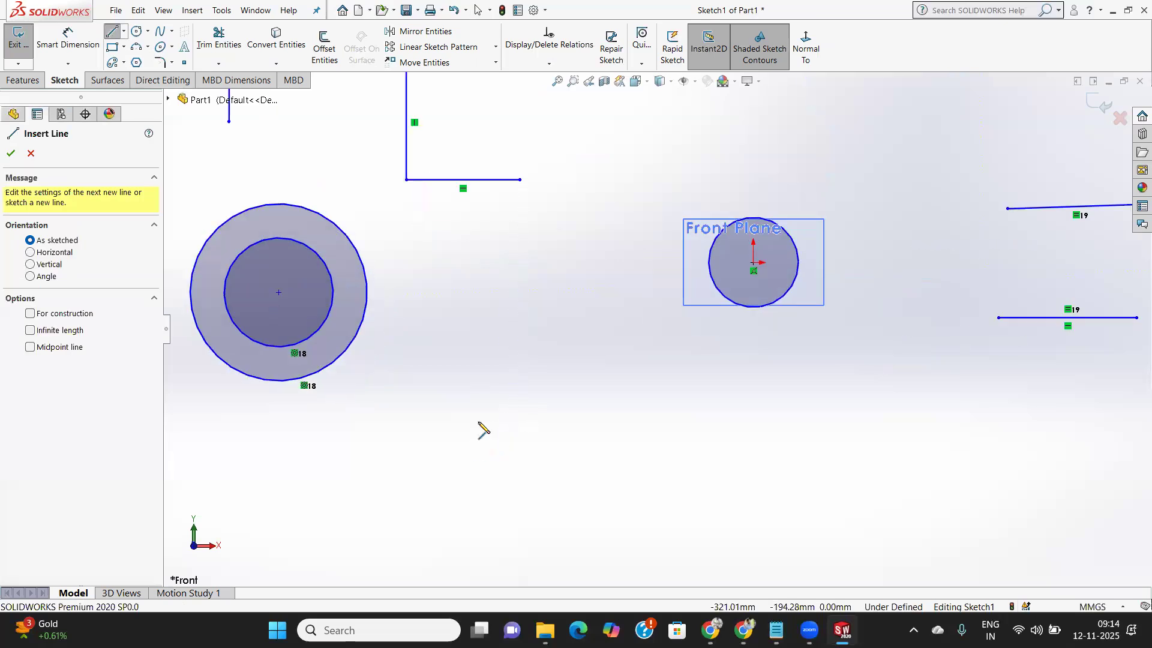
{"action": "left_click", "coordinate": [478, 422]}
{"action": "left_click", "coordinate": [628, 423]}
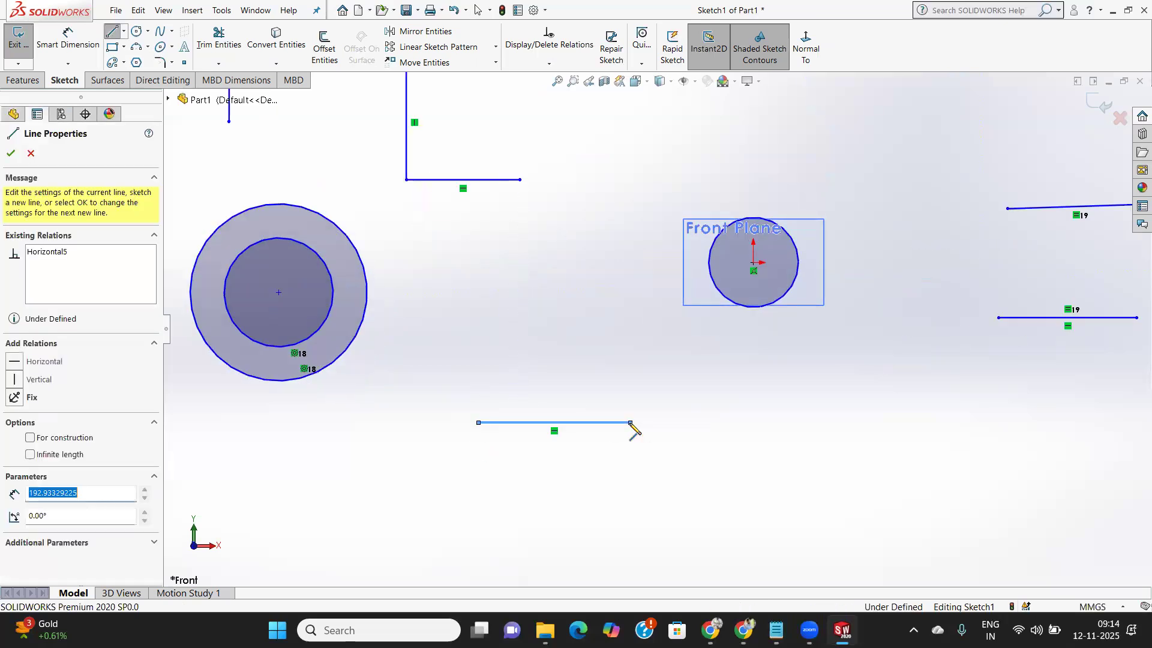
{"action": "right_click", "coordinate": [631, 459]}
{"action": "left_click", "coordinate": [667, 467]}
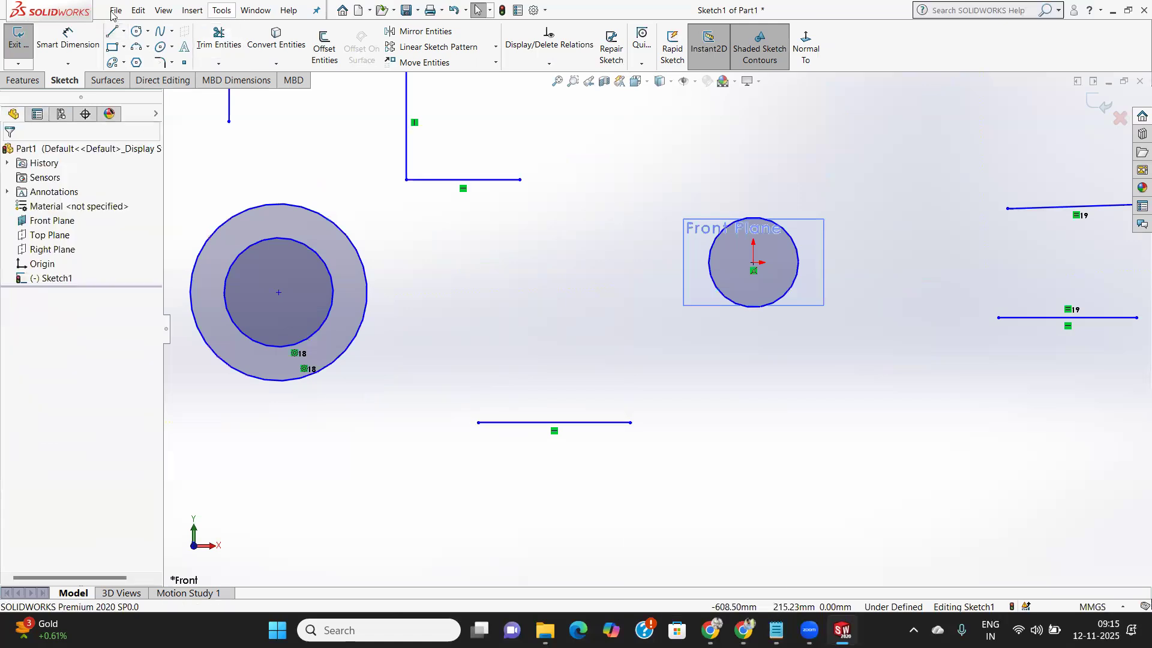
{"action": "left_click", "coordinate": [113, 32]}
{"action": "left_click", "coordinate": [551, 491]}
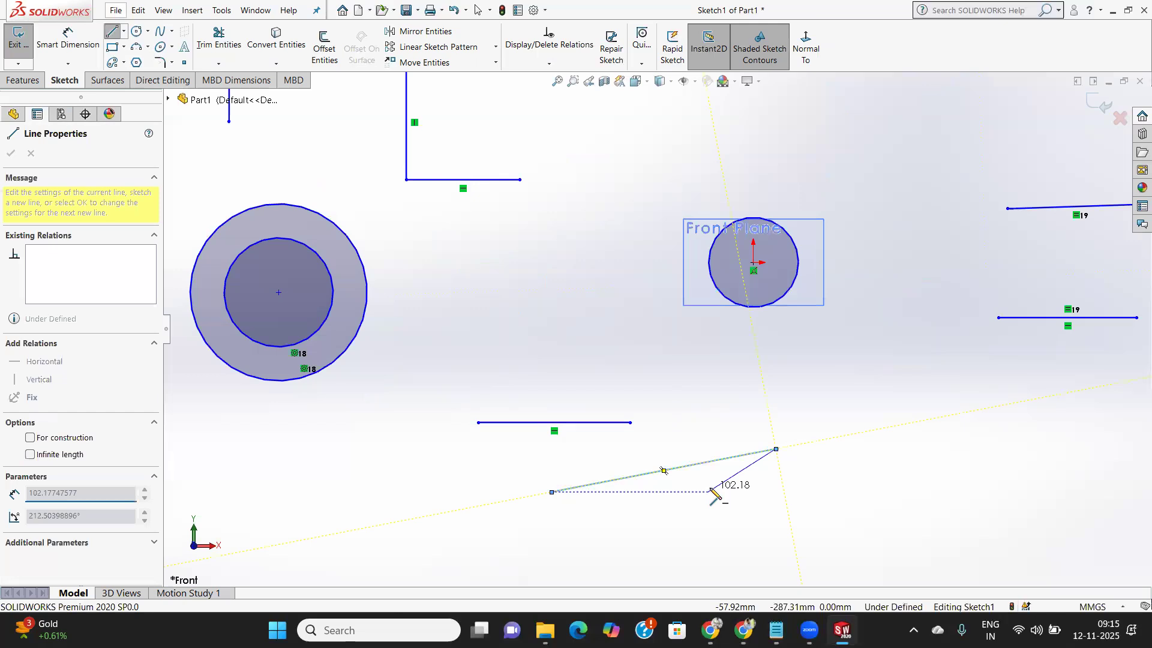
{"action": "right_click", "coordinate": [715, 493]}
{"action": "key", "text": "Escape"}
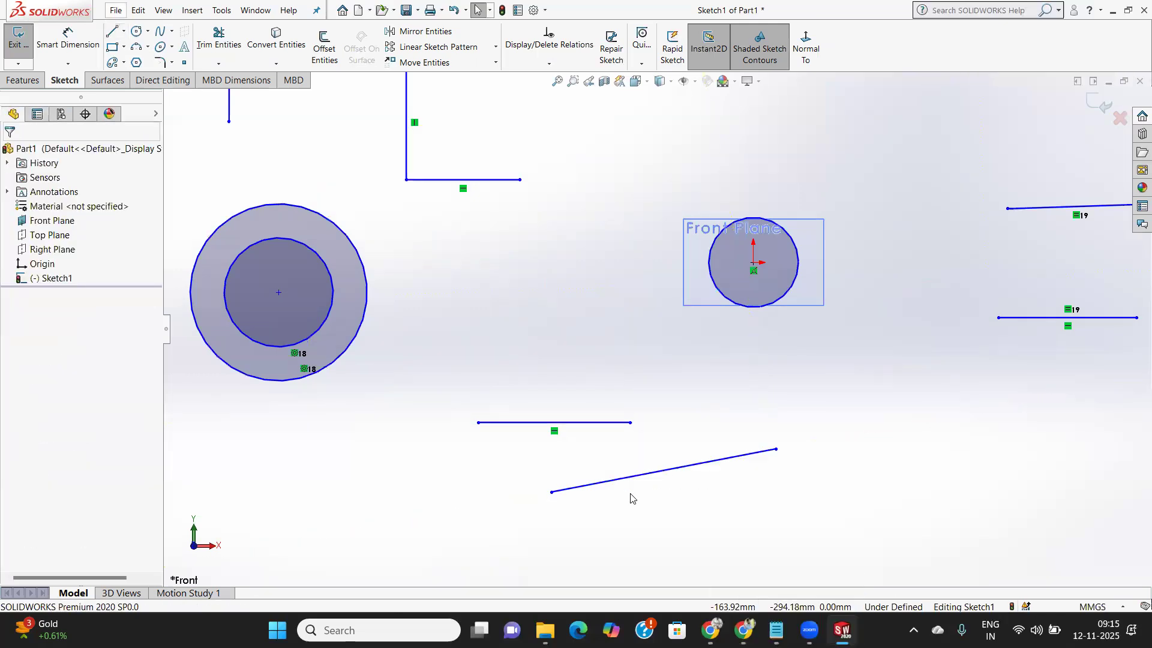
Copy the horizontal and inclined line pair and place the copy to the right of the originals, below the equal-length lines.
{"action": "scroll", "coordinate": [559, 420], "scroll_direction": "up", "scroll_amount": 2}
{"action": "left_click_drag", "start_coordinate": [724, 454], "coordinate": [566, 360]}
{"action": "key", "text": "ctrl+c"}
{"action": "key", "text": "ctrl+v"}
{"action": "left_click", "coordinate": [744, 442]}
{"action": "left_click_drag", "start_coordinate": [744, 438], "coordinate": [862, 433]}
{"action": "left_click_drag", "start_coordinate": [805, 463], "coordinate": [728, 419]}
{"action": "left_click_drag", "start_coordinate": [742, 460], "coordinate": [1000, 437]}
{"action": "left_click", "coordinate": [575, 442]}
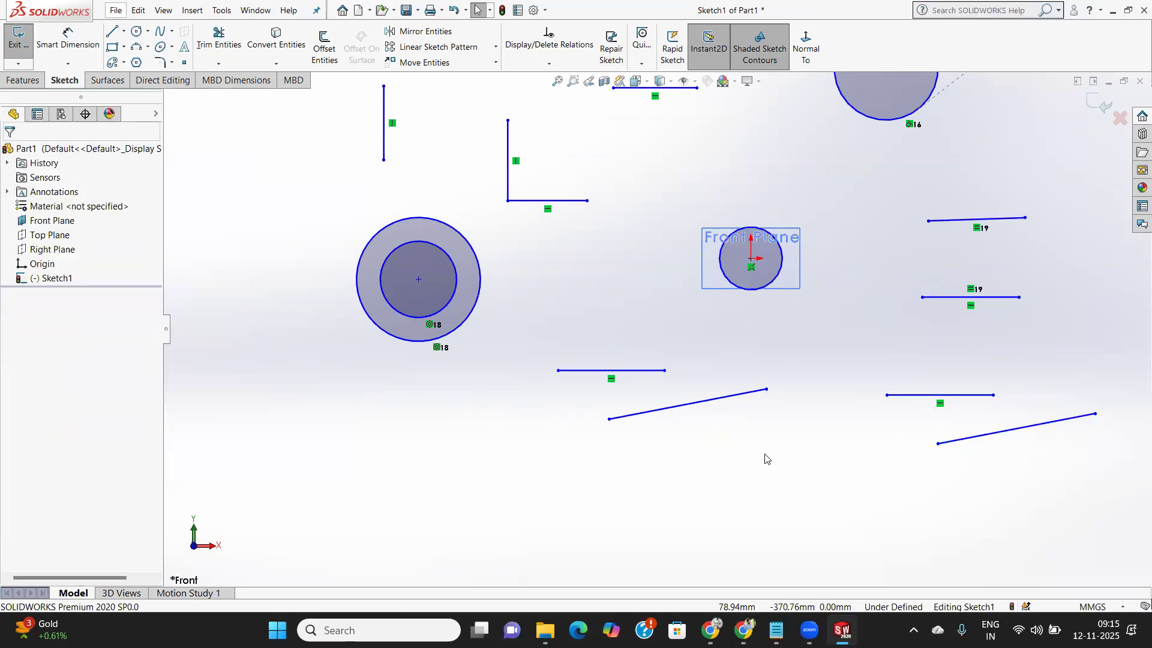
Add a parallel relation between the original horizontal line and the inclined line beneath it.
{"action": "left_click_drag", "start_coordinate": [743, 459], "coordinate": [593, 347]}
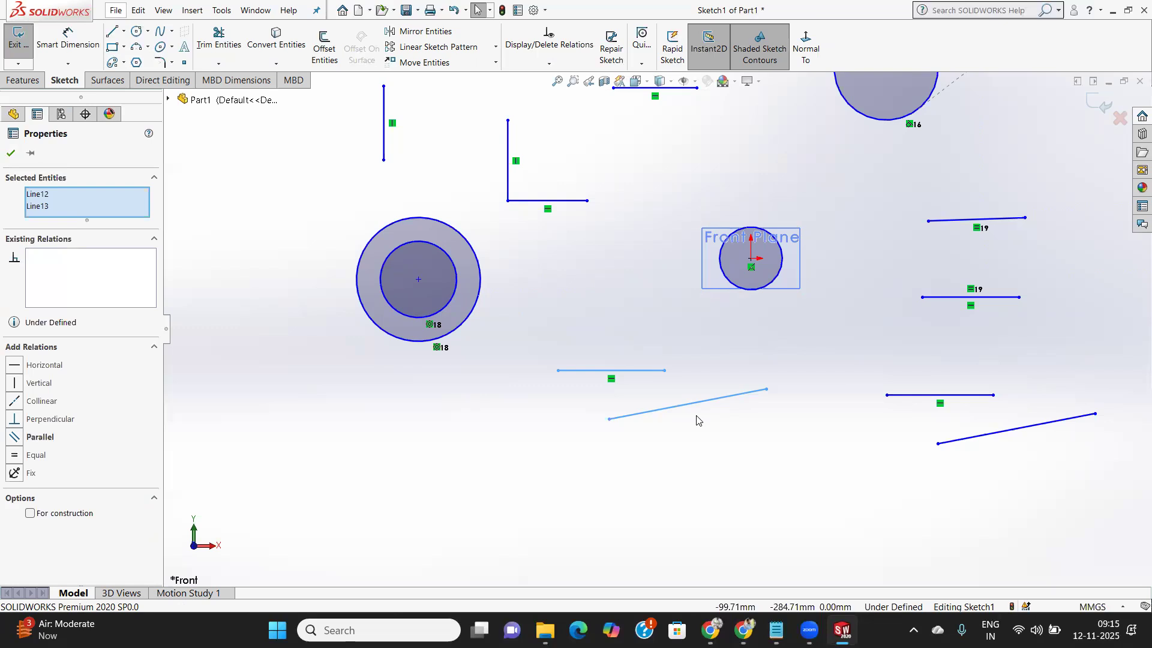
{"action": "left_click", "coordinate": [37, 437]}
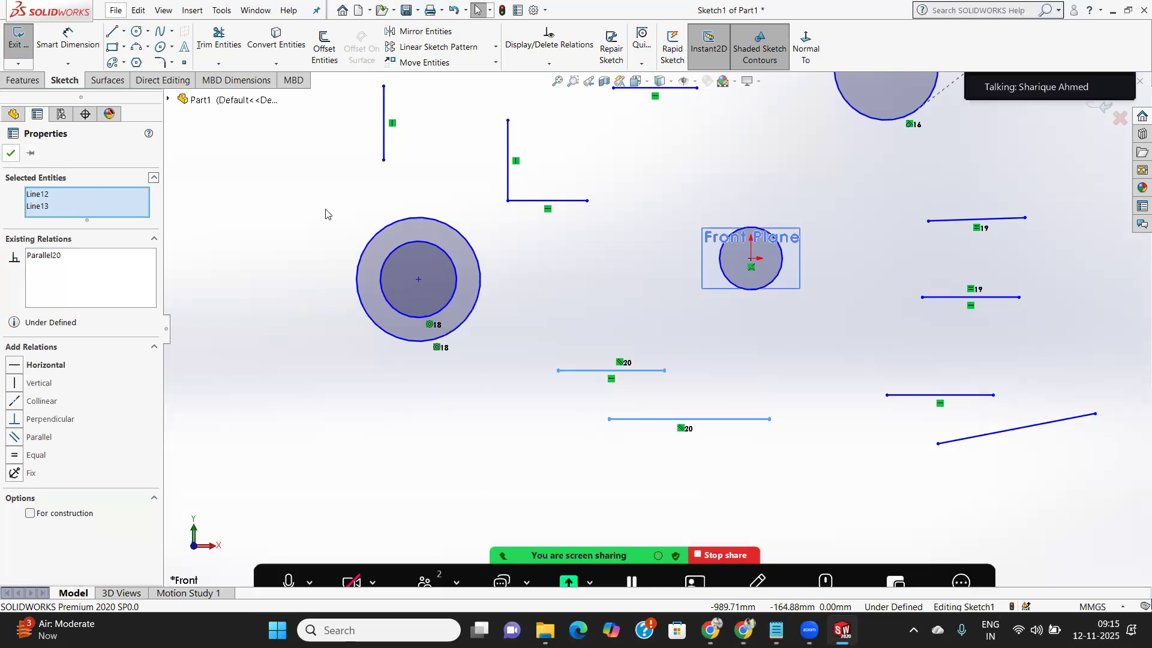
{"action": "key", "text": "Escape"}
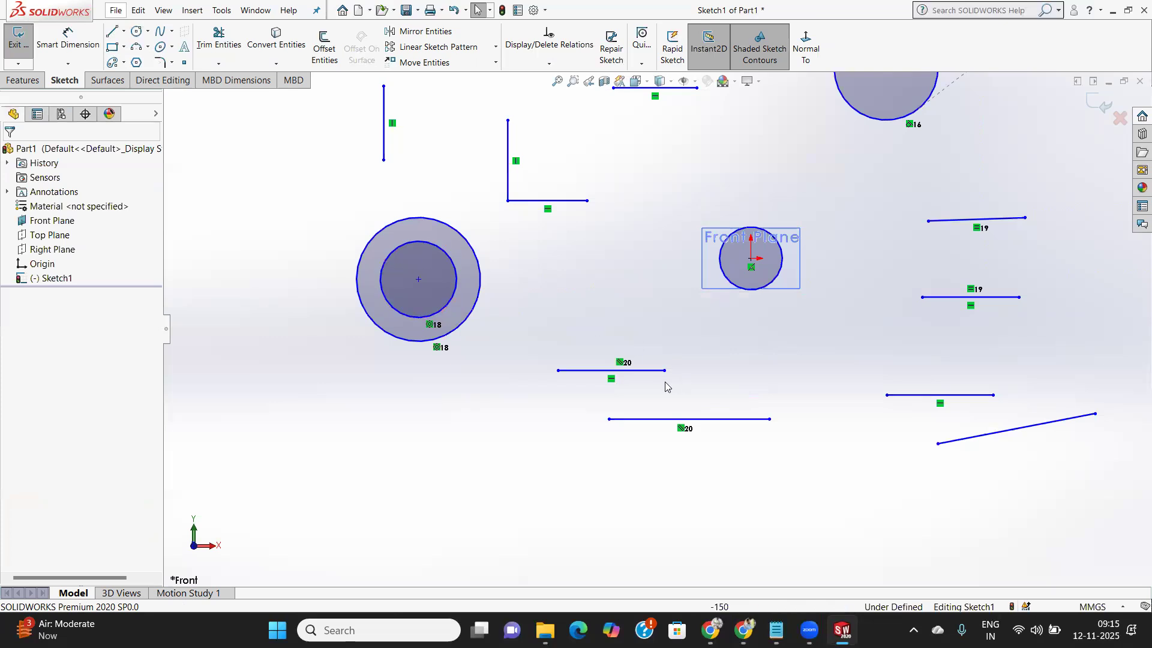
Move the upper parallel line closer to the lower one and shorten the lower line at its right end.
{"action": "left_click_drag", "start_coordinate": [648, 370], "coordinate": [677, 395]}
{"action": "mouse_move", "coordinate": [769, 420]}
{"action": "left_mouse_down"}
{"action": "mouse_move", "coordinate": [750, 471]}
{"action": "mouse_move", "coordinate": [739, 420]}
{"action": "mouse_move", "coordinate": [632, 408]}
{"action": "mouse_move", "coordinate": [636, 420]}
{"action": "mouse_move", "coordinate": [747, 418]}
{"action": "left_mouse_up"}
{"action": "left_click", "coordinate": [728, 452]}
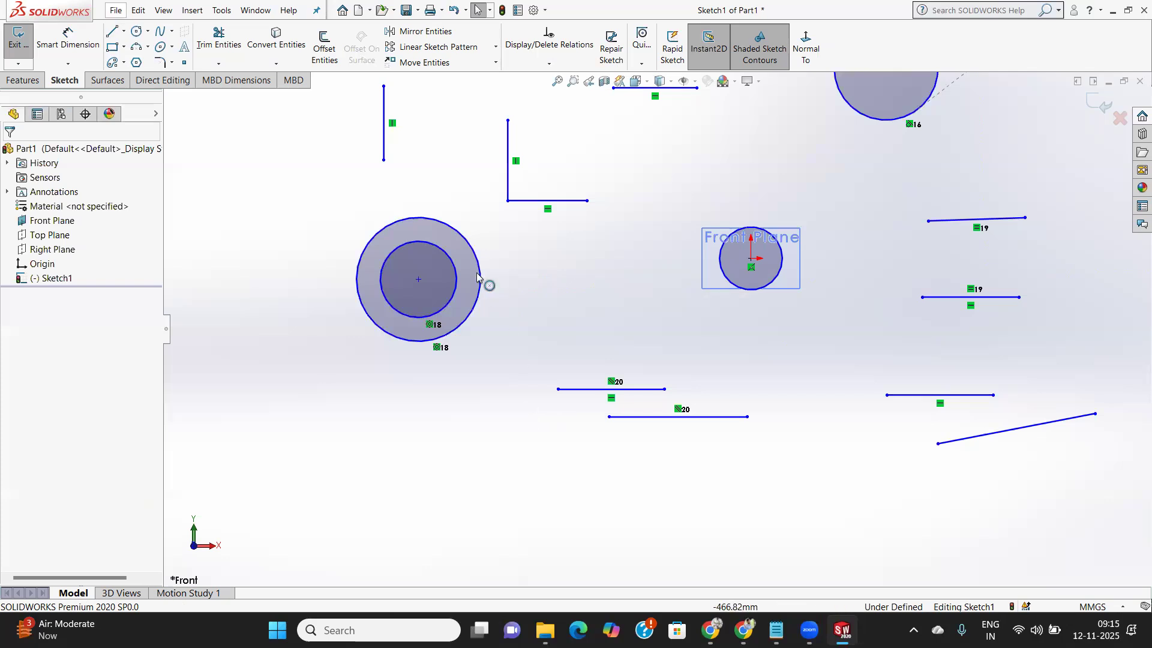
Enlarge the inner concentric circle to a radius of about 82 mm and the origin circle to about 62 mm.
{"action": "left_click_drag", "start_coordinate": [454, 292], "coordinate": [449, 317]}
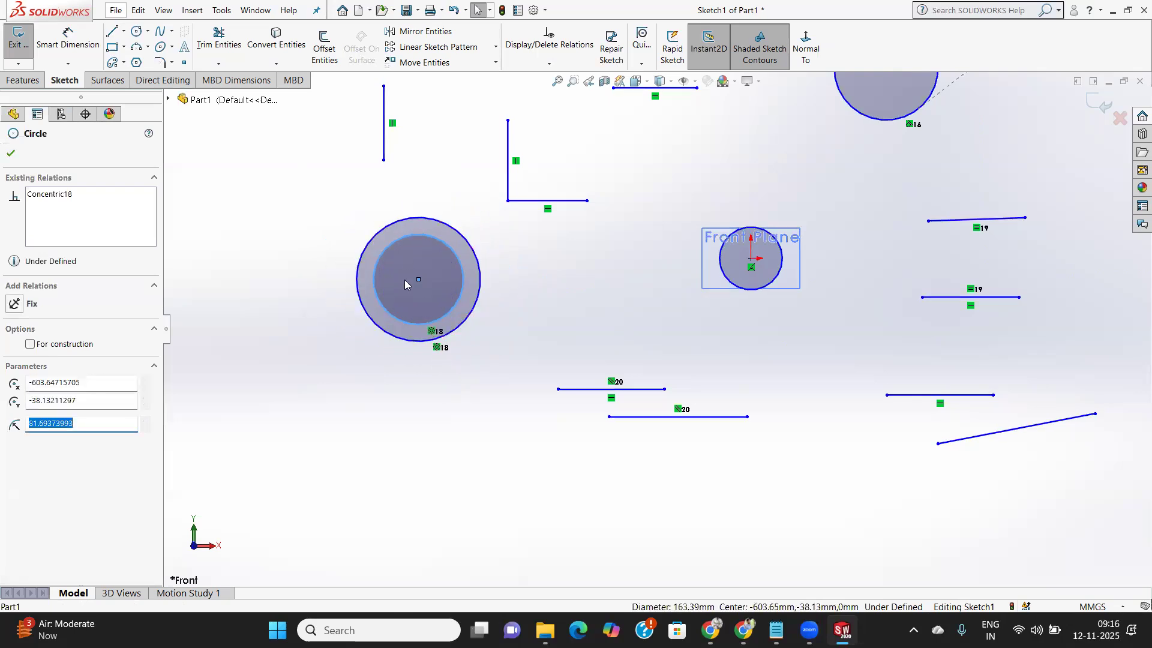
{"action": "left_click", "coordinate": [779, 258]}
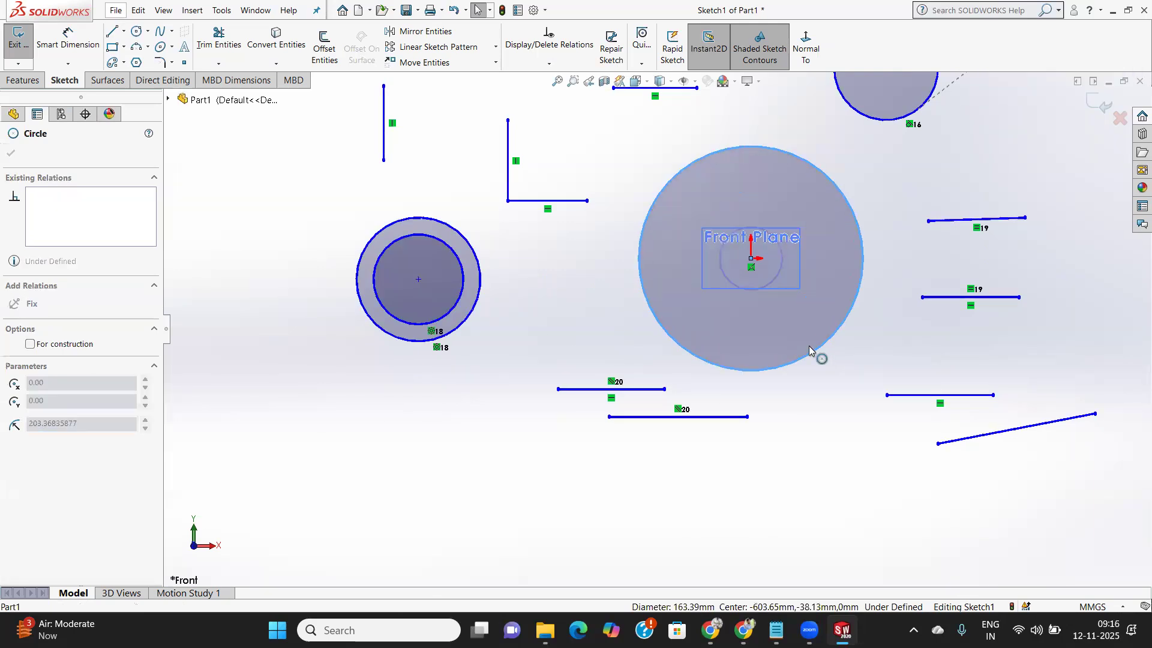
{"action": "left_click", "coordinate": [779, 279]}
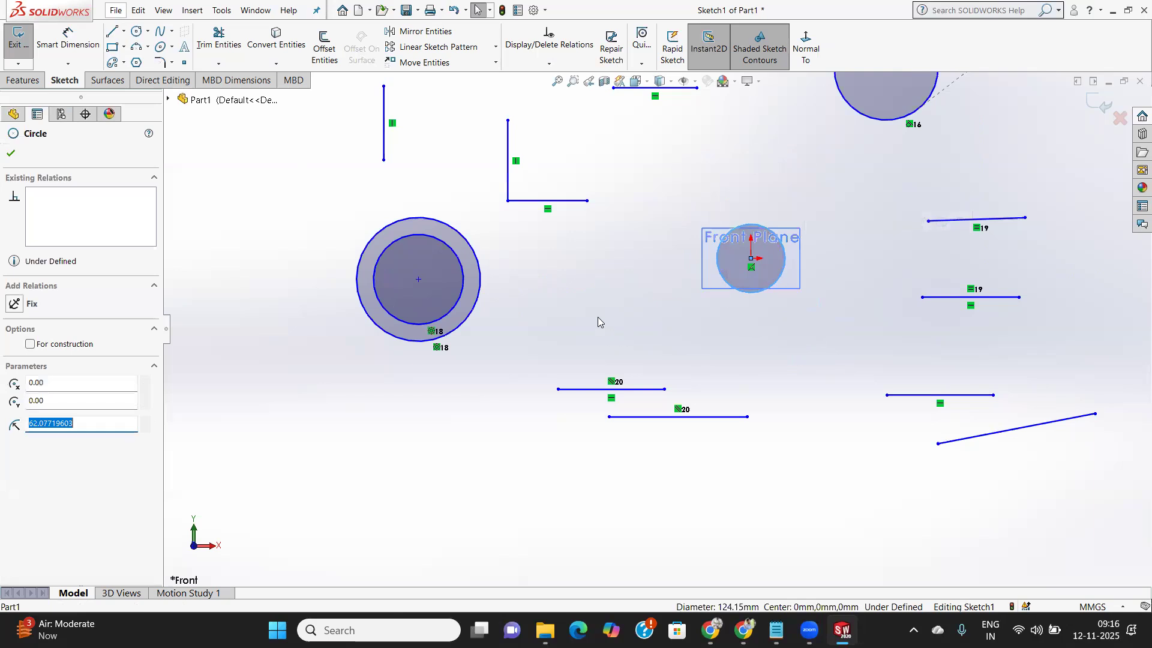
{"action": "scroll", "coordinate": [812, 230], "scroll_direction": "up", "scroll_amount": 3}
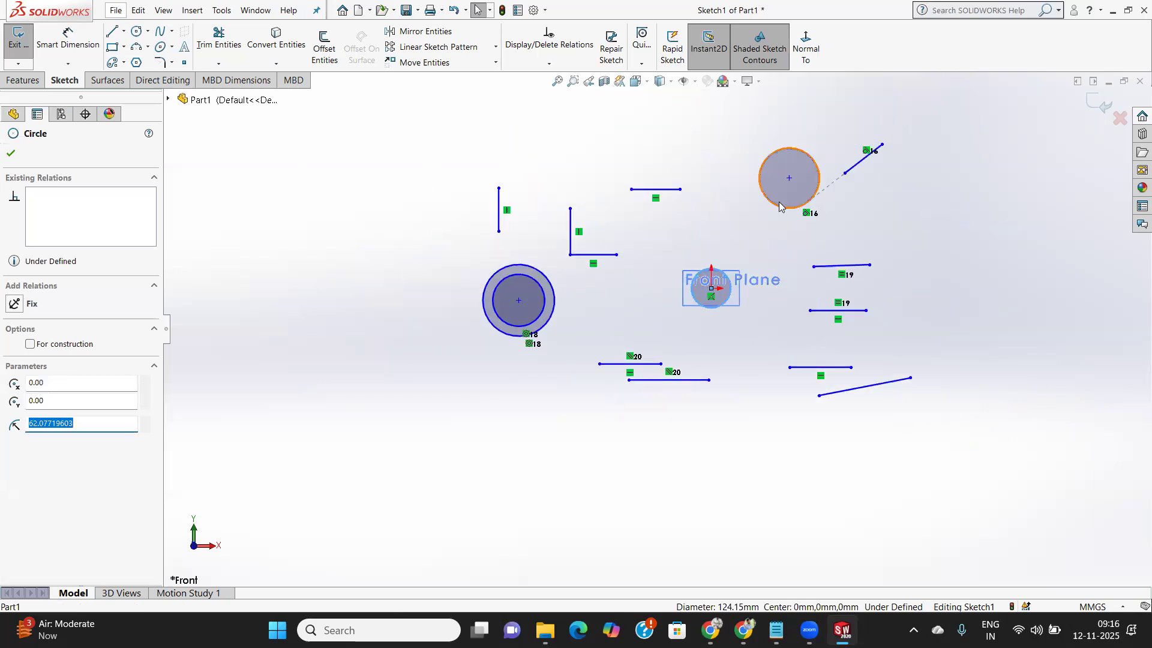
{"action": "key", "text": "Escape"}
Enlarge the upper circle that is tangent to the inclined line.
{"action": "mouse_move", "coordinate": [759, 211]}
{"action": "left_mouse_down"}
{"action": "mouse_move", "coordinate": [728, 212]}
{"action": "mouse_move", "coordinate": [765, 212]}
{"action": "left_mouse_up"}
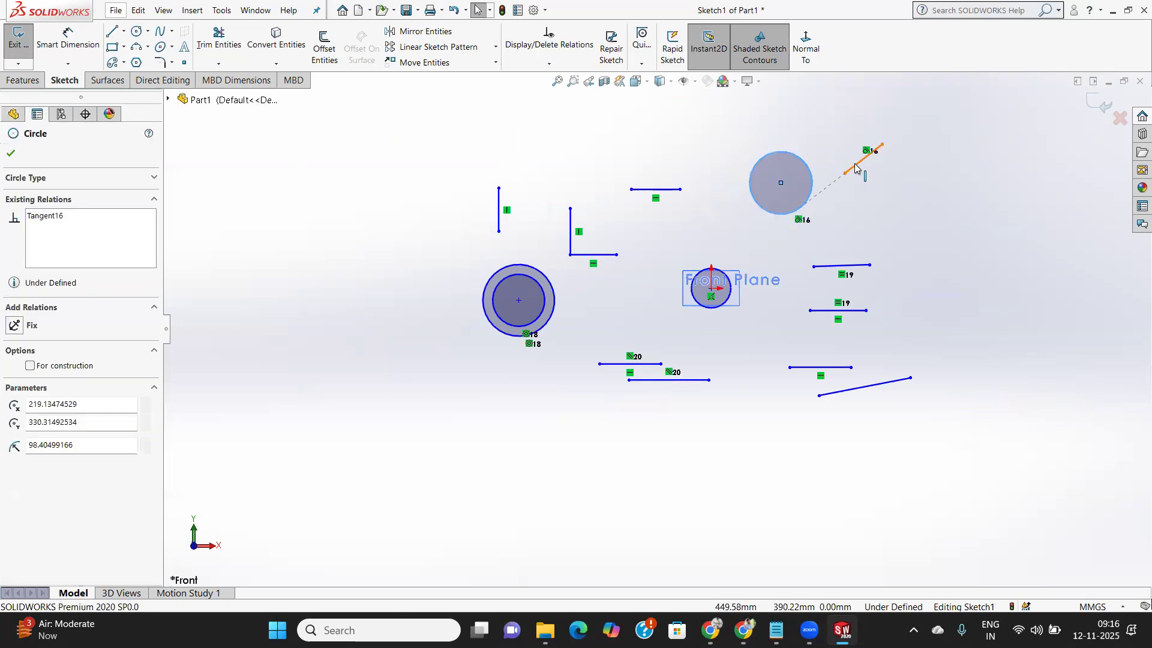
{"action": "mouse_move", "coordinate": [760, 210]}
{"action": "left_mouse_down"}
{"action": "mouse_move", "coordinate": [767, 236]}
{"action": "mouse_move", "coordinate": [777, 223]}
{"action": "mouse_move", "coordinate": [746, 206]}
{"action": "mouse_move", "coordinate": [772, 209]}
{"action": "mouse_move", "coordinate": [766, 196]}
{"action": "mouse_move", "coordinate": [783, 189]}
{"action": "left_mouse_up"}
{"action": "left_click", "coordinate": [11, 159]}
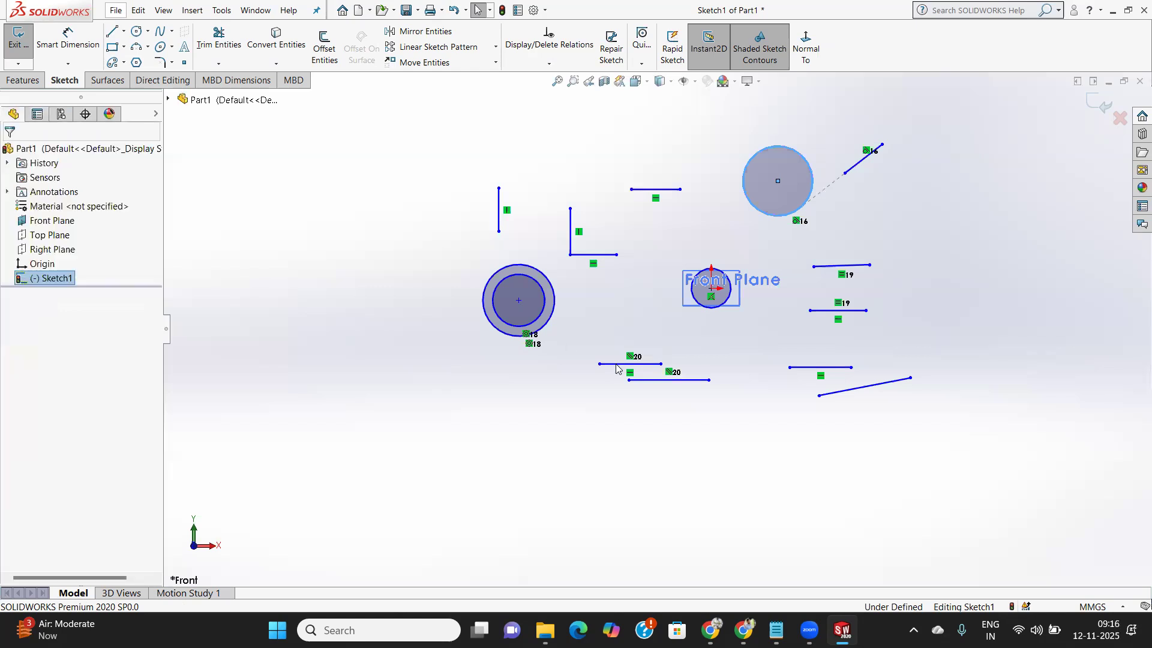
Sketch a horizontal line about 213 mm long below the concentric circles and a short horizontal line beneath its right end.
{"action": "scroll", "coordinate": [713, 441], "scroll_direction": "down", "scroll_amount": 4}
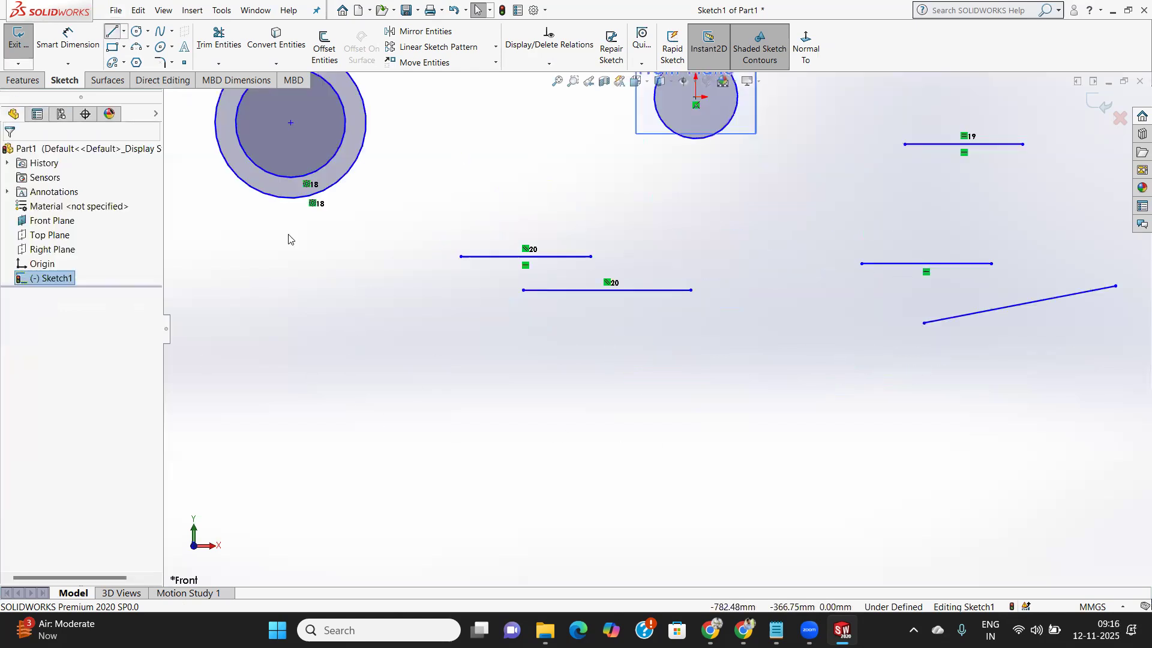
{"action": "key", "text": "l"}
{"action": "left_click", "coordinate": [305, 383]}
{"action": "left_click", "coordinate": [447, 383]}
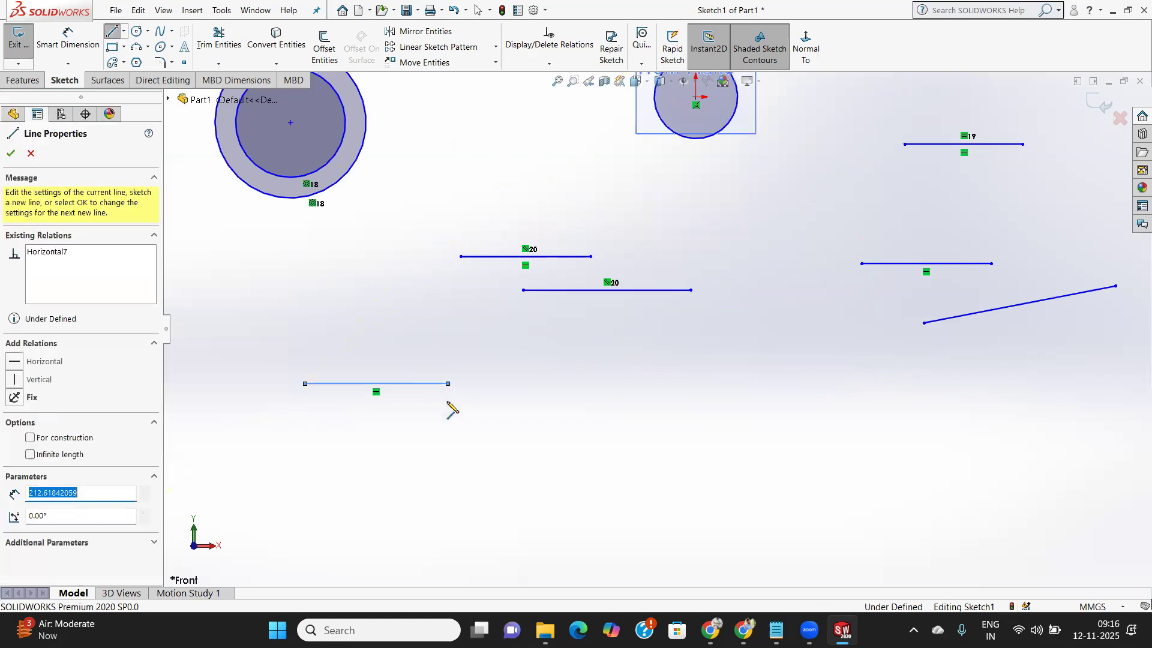
{"action": "left_click", "coordinate": [454, 459]}
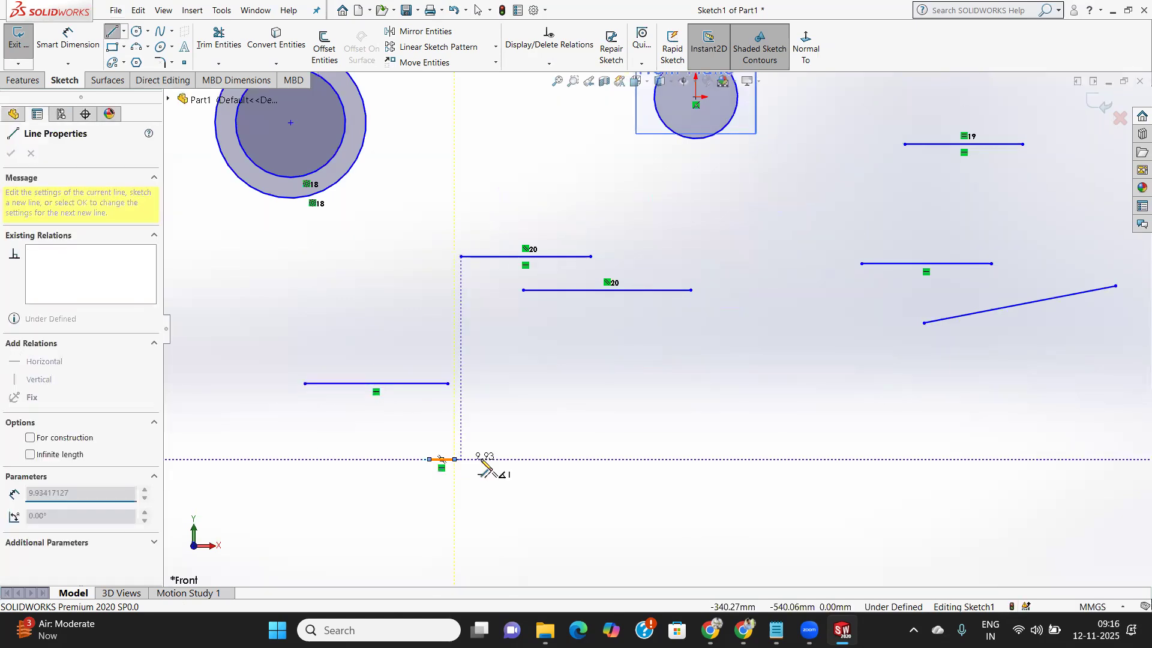
{"action": "right_click", "coordinate": [439, 488]}
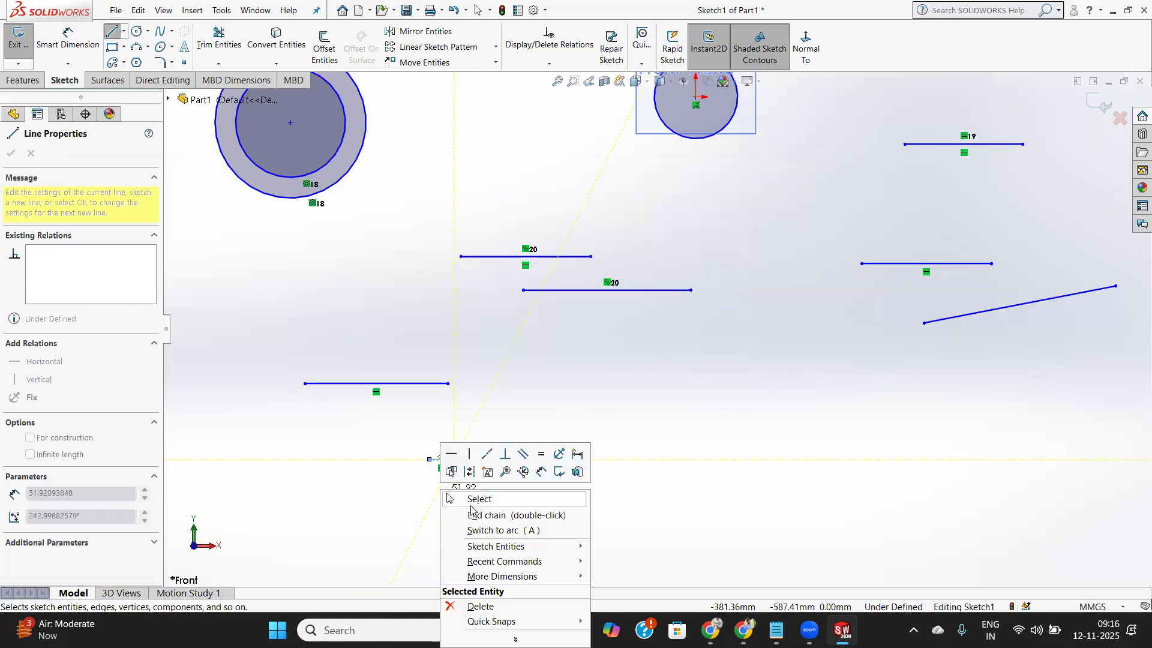
{"action": "left_click", "coordinate": [475, 501]}
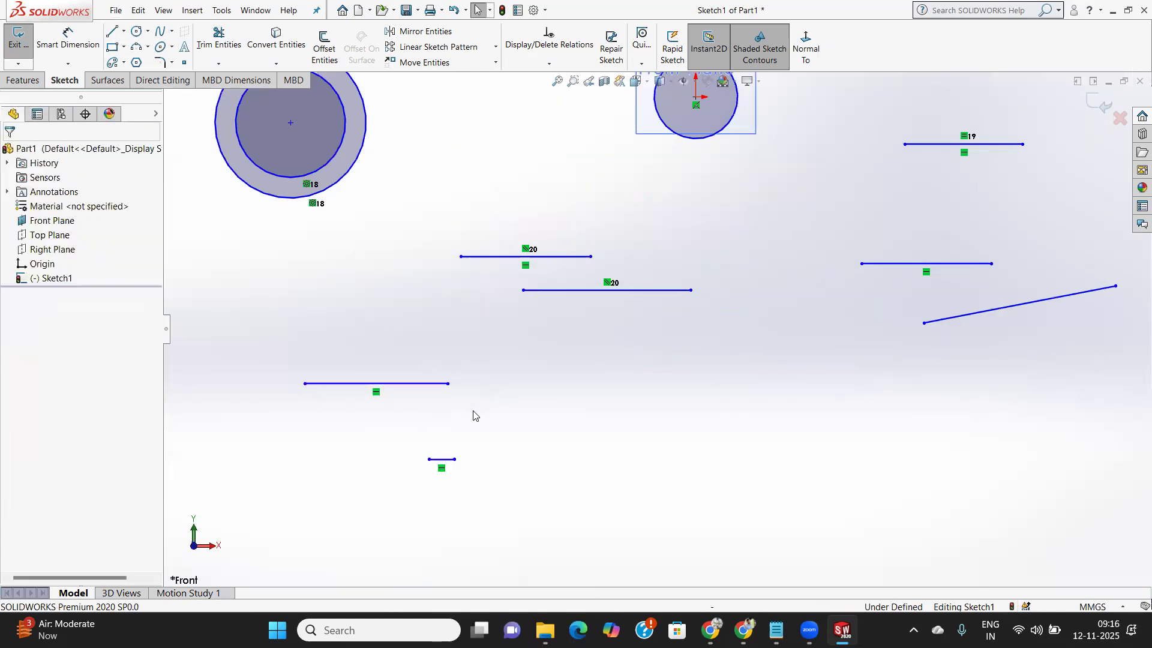
Make the two new horizontal lines collinear and extend the short line at its right end.
{"action": "left_click_drag", "start_coordinate": [487, 485], "coordinate": [387, 331]}
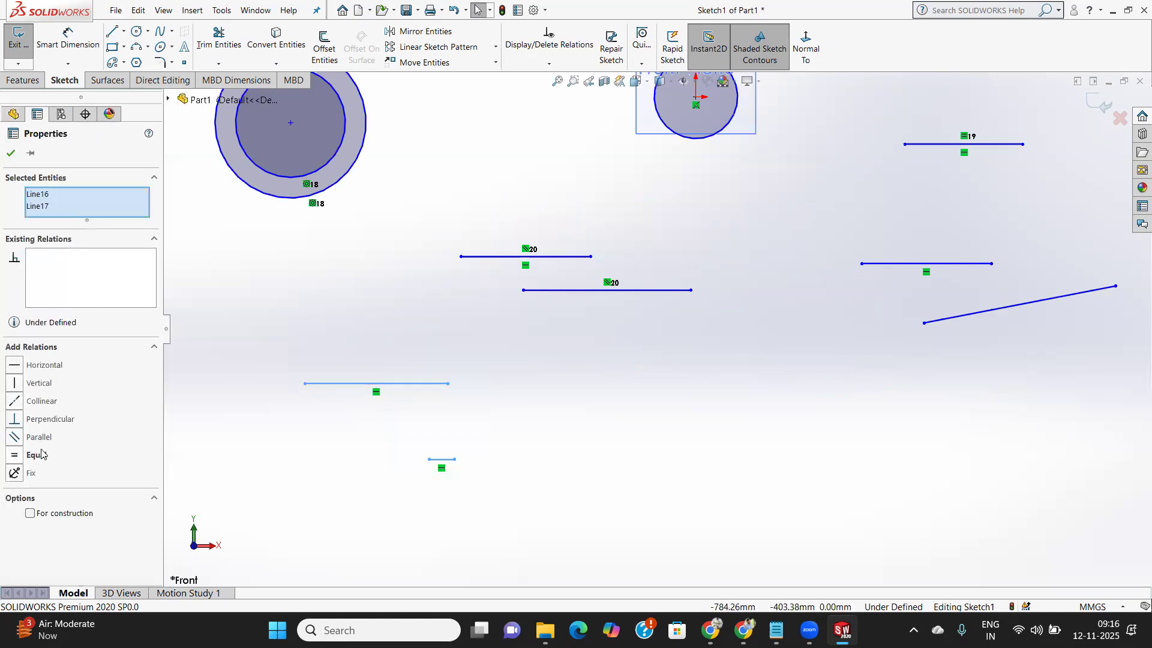
{"action": "left_click", "coordinate": [41, 400]}
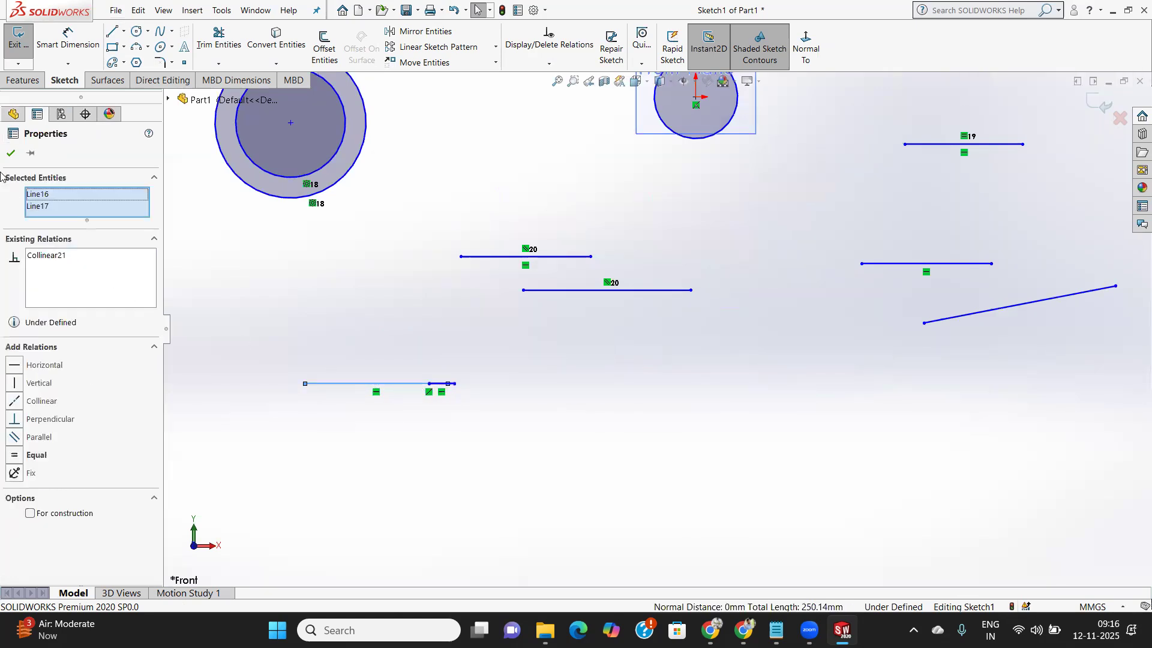
{"action": "left_click", "coordinate": [11, 153]}
{"action": "left_click_drag", "start_coordinate": [454, 384], "coordinate": [486, 398]}
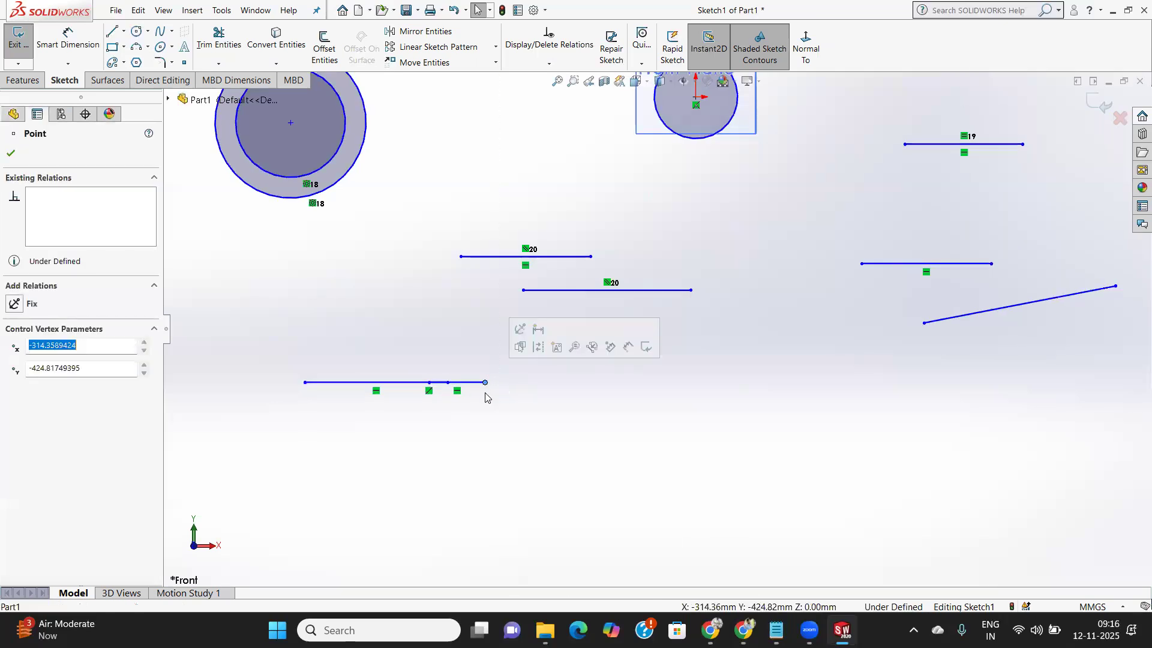
Sketch two circles below the parallel lines, with radii of about 65 mm and about 113 mm.
{"action": "left_click", "coordinate": [393, 492]}
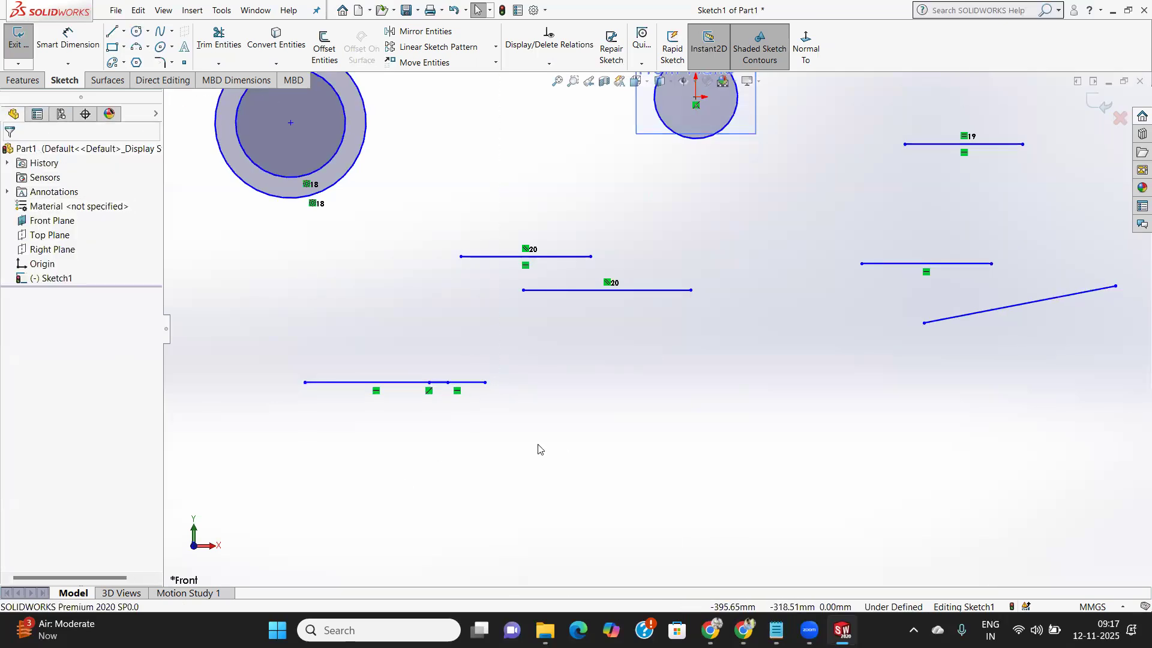
{"action": "left_click", "coordinate": [137, 31]}
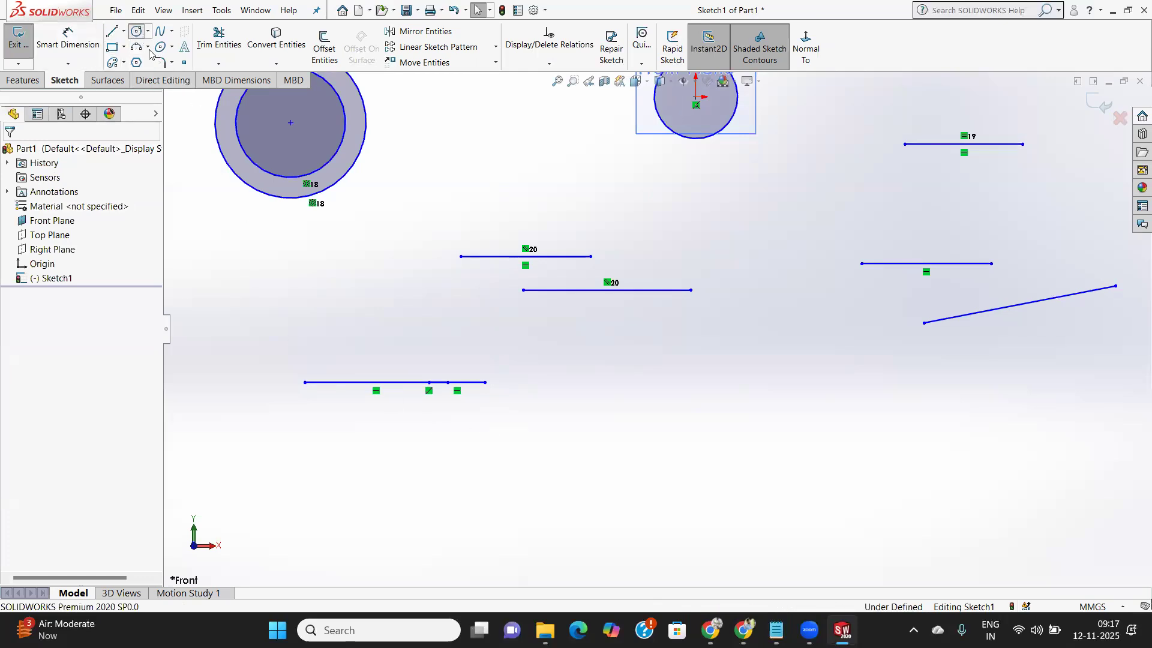
{"action": "left_click", "coordinate": [630, 378]}
{"action": "left_click", "coordinate": [654, 417]}
{"action": "left_click", "coordinate": [768, 417]}
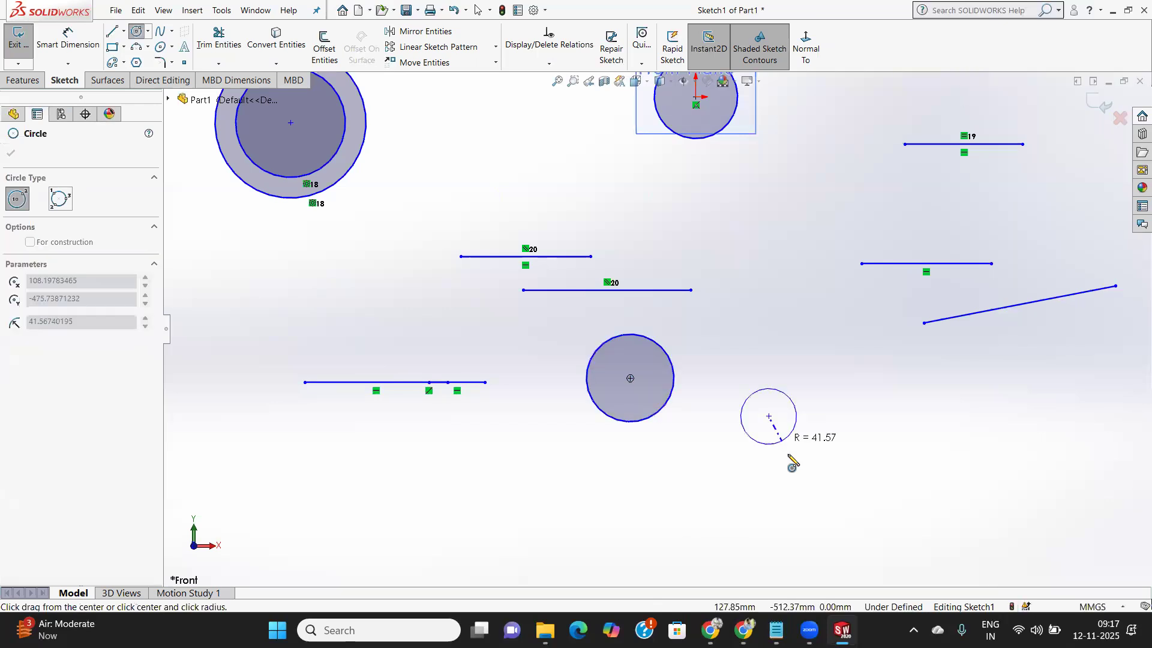
{"action": "left_click", "coordinate": [796, 488]}
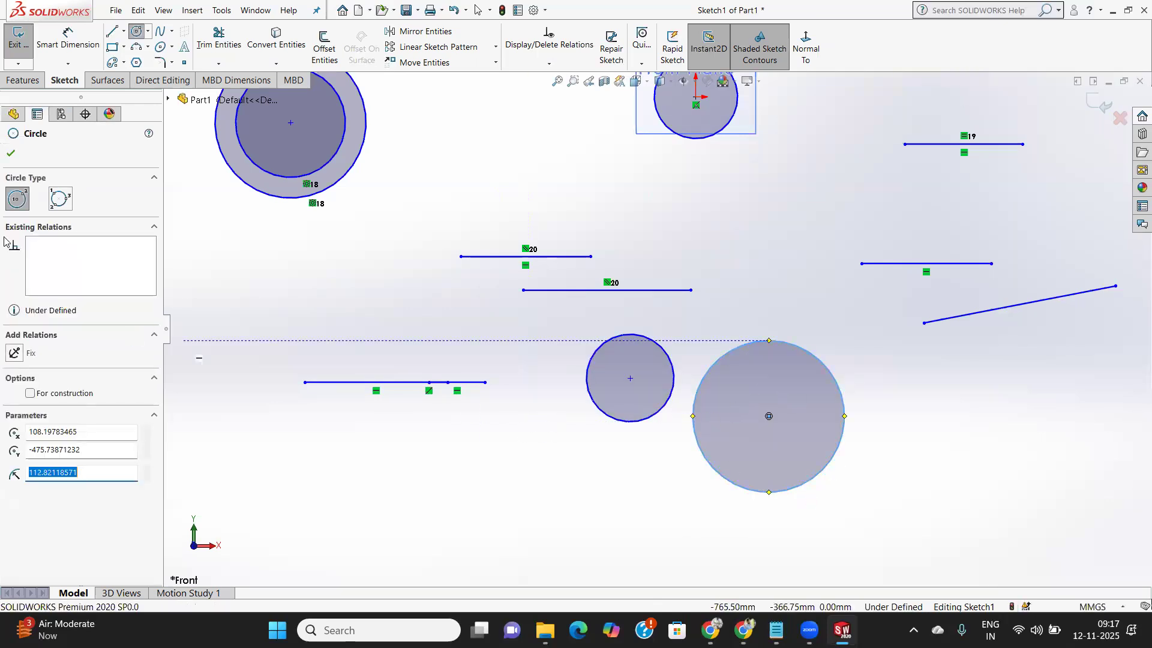
{"action": "left_click", "coordinate": [9, 155]}
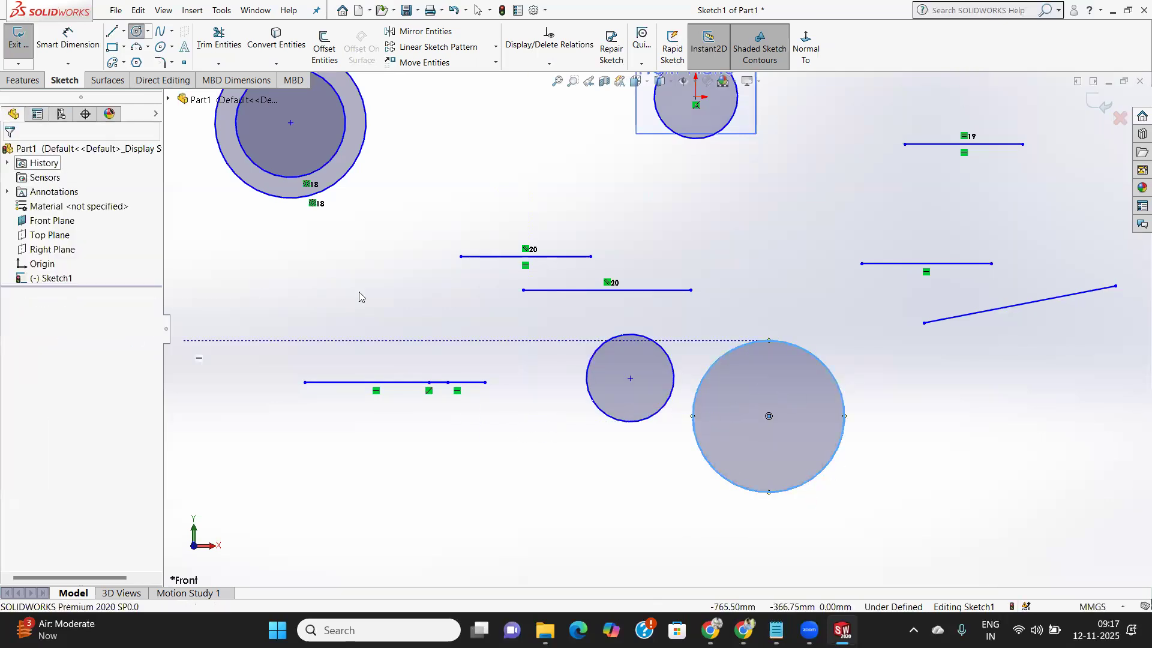
Apply an Equal relation to the two new circles below the parallel lines.
{"action": "left_click", "coordinate": [648, 427]}
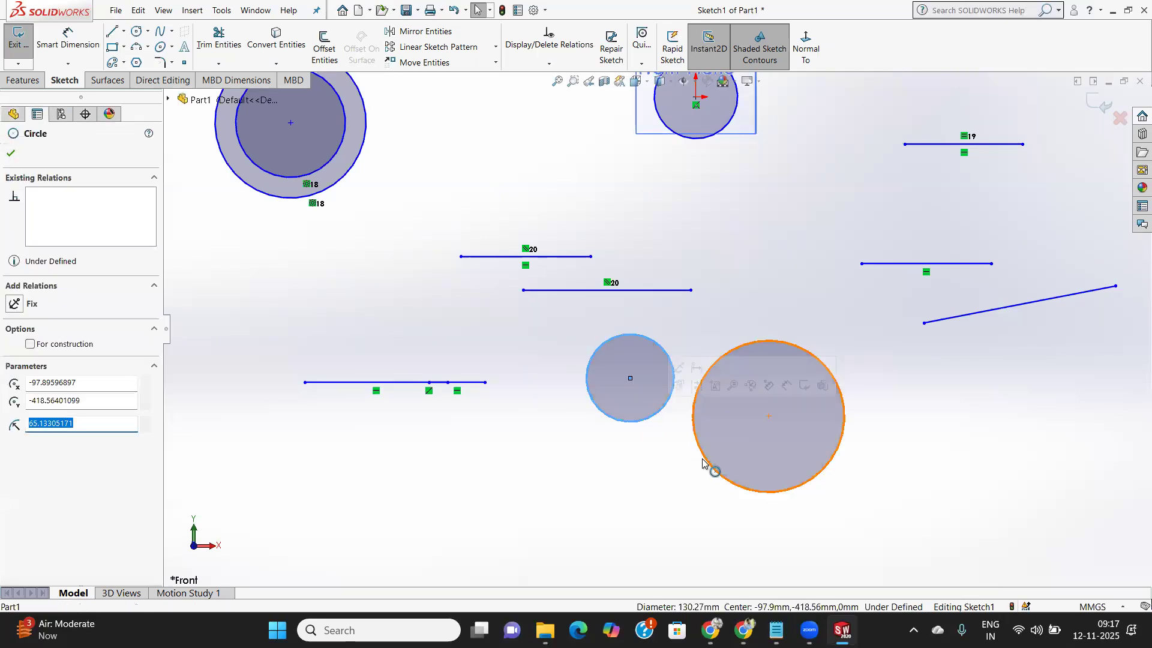
{"action": "left_click", "coordinate": [705, 465], "text": "ctrl"}
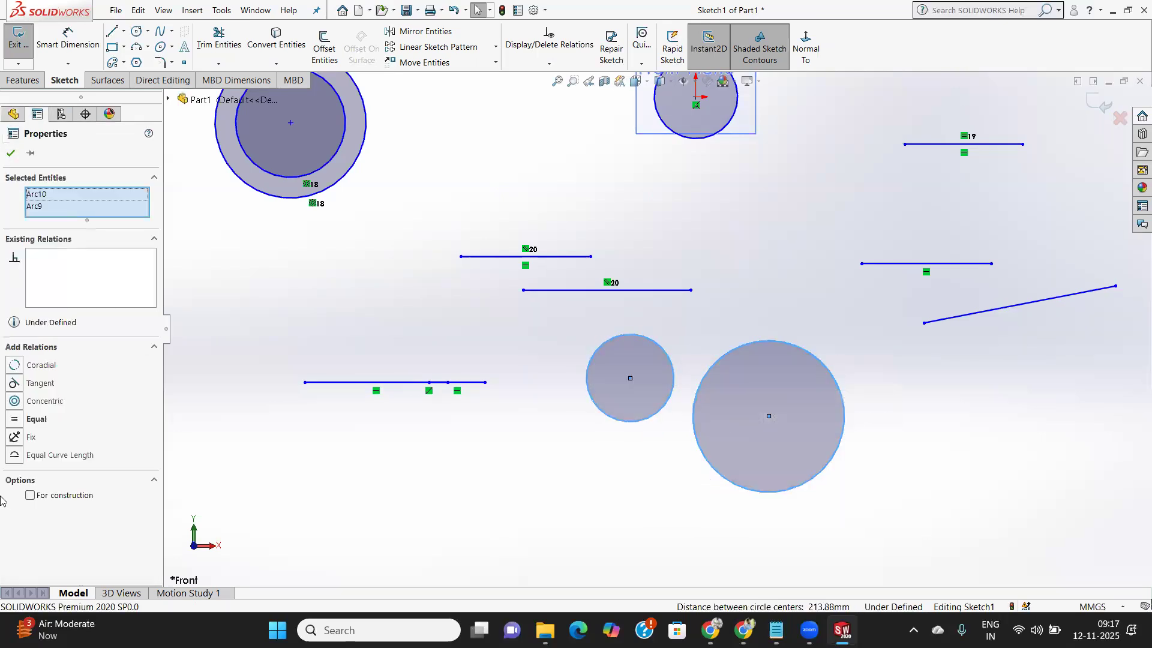
{"action": "left_click", "coordinate": [38, 420]}
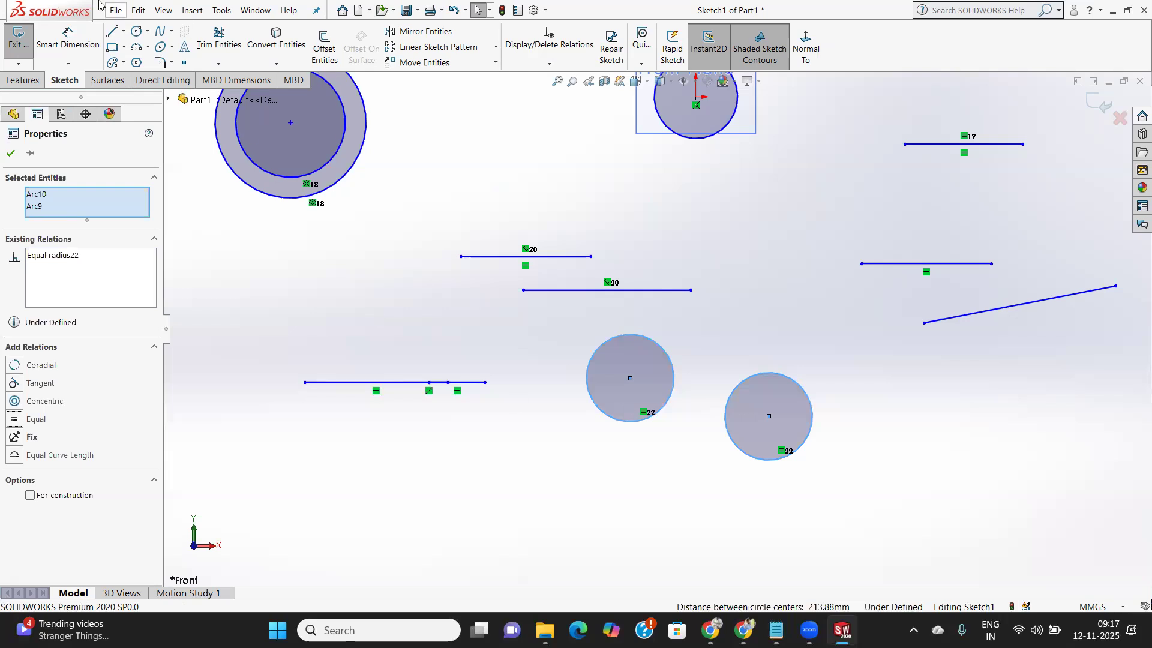
Sketch three corner rectangles left of and below the collinear lines: a tiny one, a wide one about 146 mm tall and a small one.
{"action": "scroll", "coordinate": [492, 294], "scroll_direction": "down", "scroll_amount": 3}
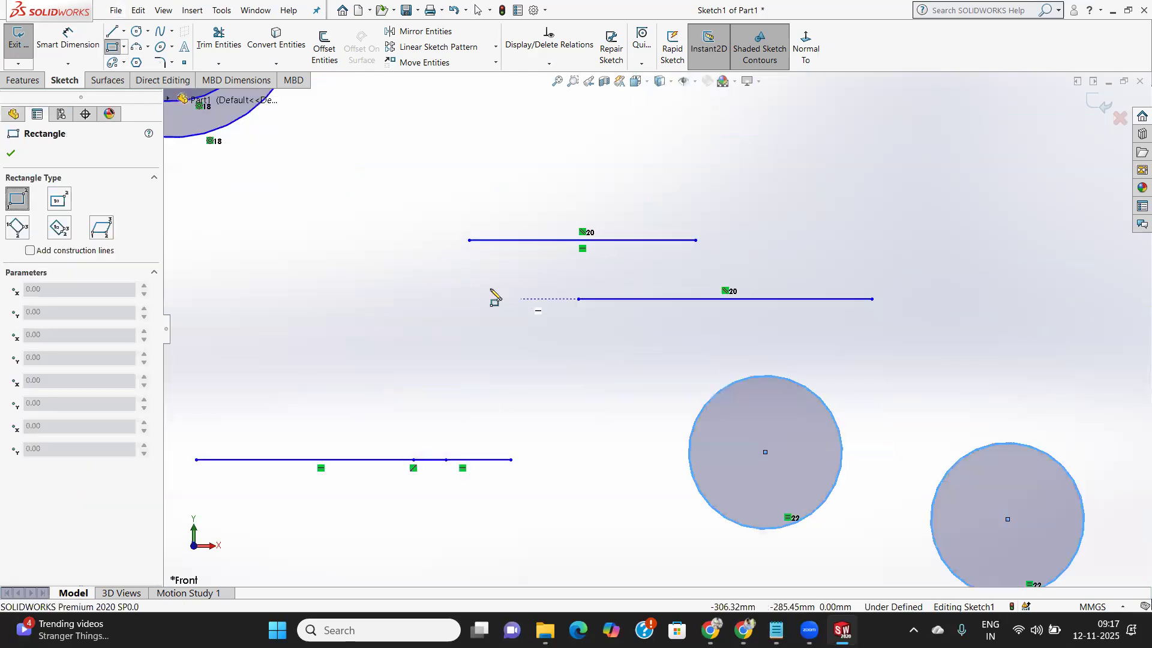
{"action": "scroll", "coordinate": [499, 294], "scroll_direction": "up", "scroll_amount": 7}
{"action": "left_click_drag", "start_coordinate": [300, 352], "coordinate": [306, 336]}
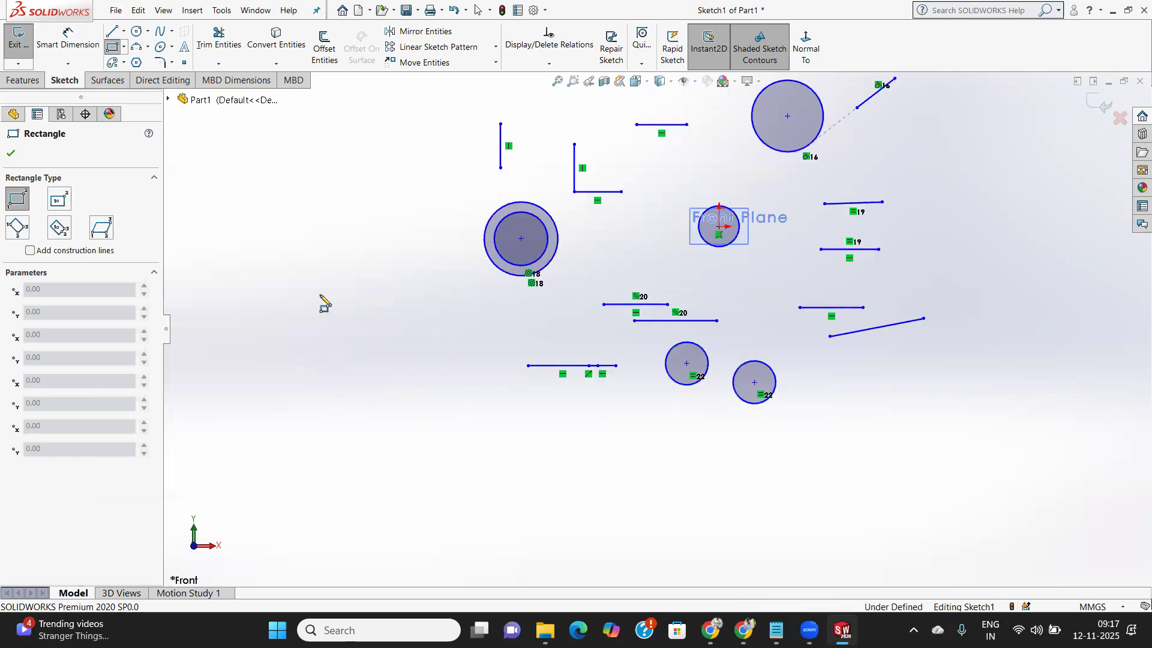
{"action": "mouse_move", "coordinate": [300, 433]}
{"action": "left_mouse_down"}
{"action": "mouse_move", "coordinate": [349, 391]}
{"action": "mouse_move", "coordinate": [420, 385]}
{"action": "left_mouse_up"}
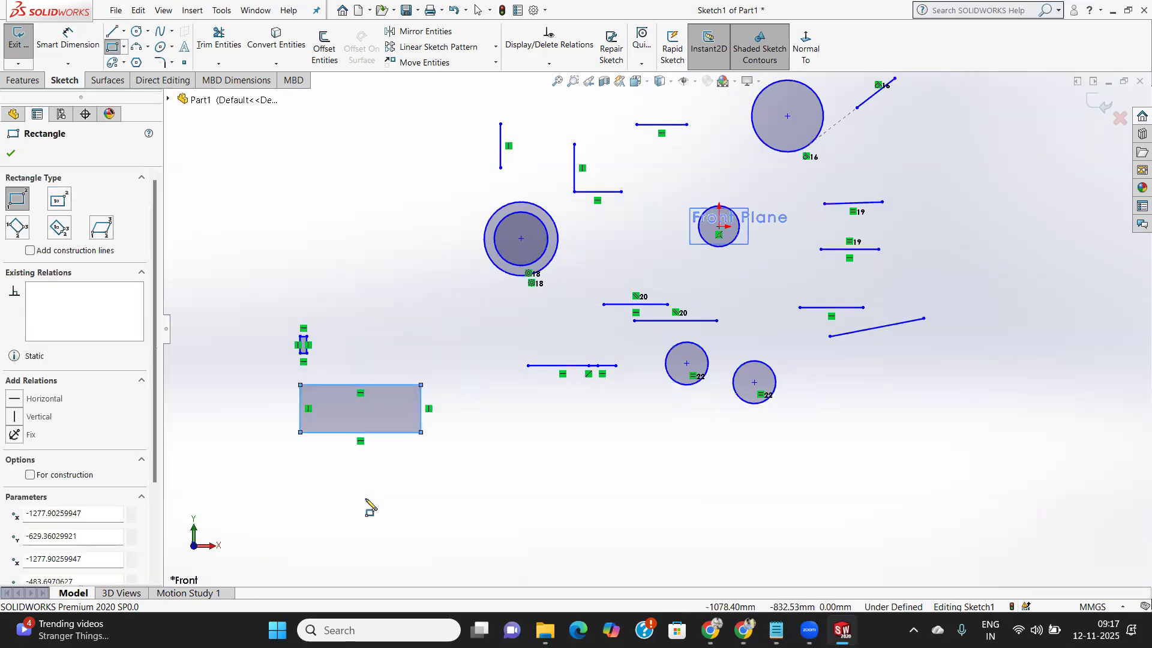
{"action": "left_click_drag", "start_coordinate": [441, 497], "coordinate": [473, 473]}
{"action": "left_click", "coordinate": [10, 156]}
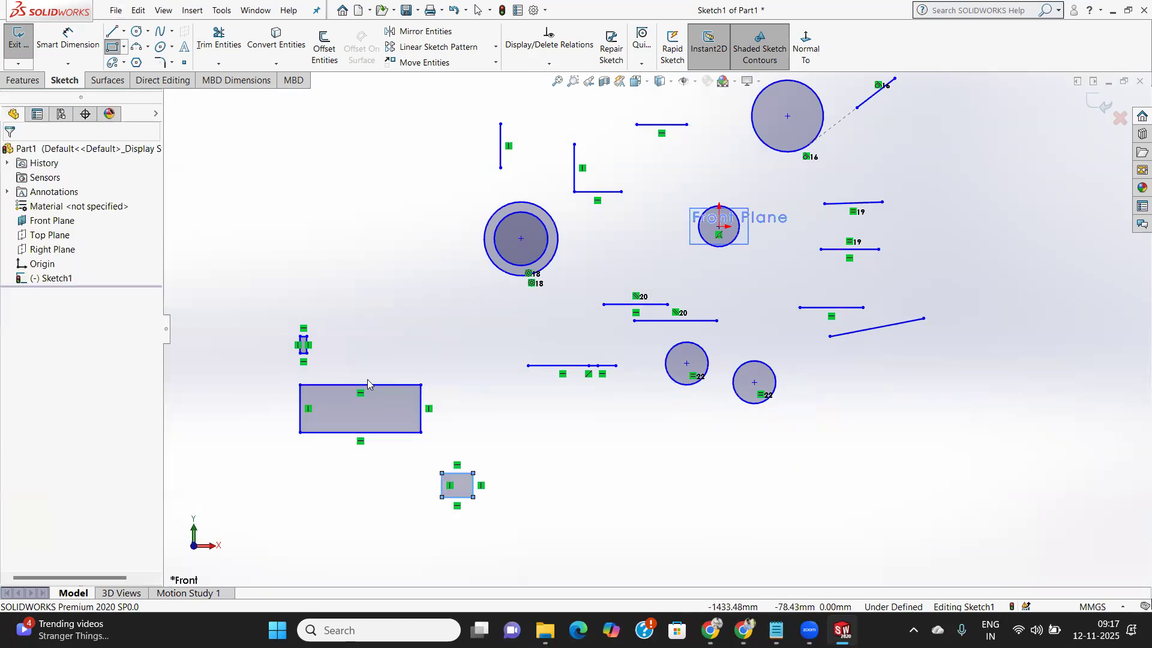
Apply an Equal relation to all sides of the wide rectangle and the small rectangle beside it.
{"action": "double_click", "coordinate": [394, 430]}
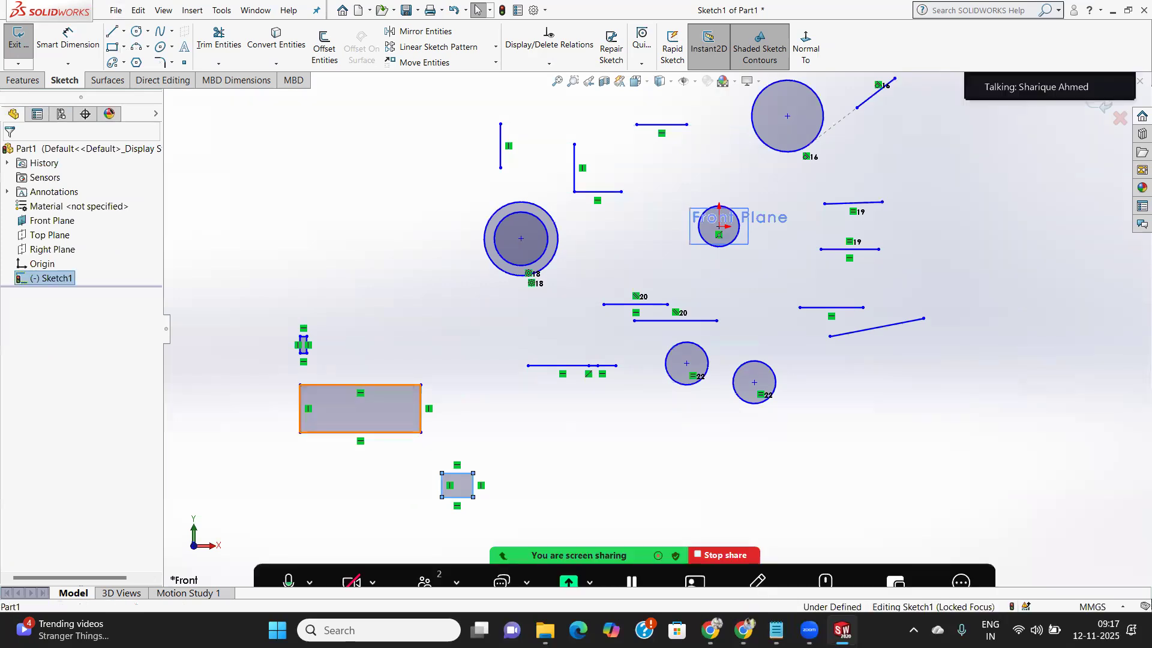
{"action": "double_click", "coordinate": [467, 490], "text": "ctrl"}
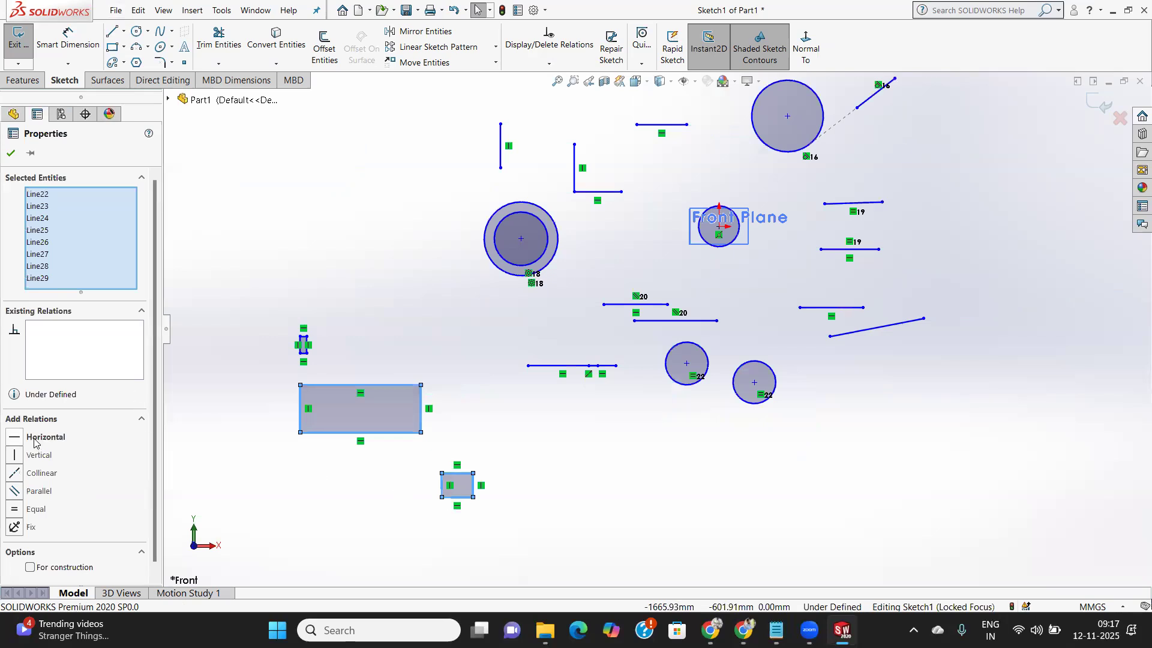
{"action": "left_click", "coordinate": [42, 509]}
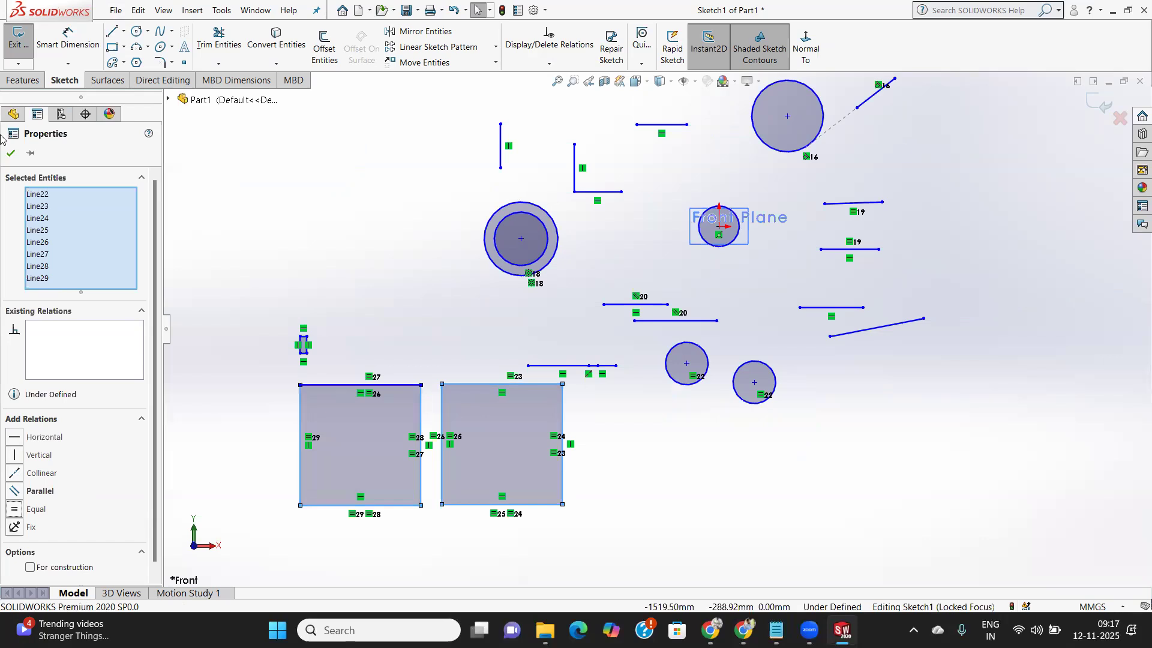
{"action": "left_click", "coordinate": [11, 154]}
{"action": "scroll", "coordinate": [521, 399], "scroll_direction": "down", "scroll_amount": 3}
{"action": "scroll", "coordinate": [522, 399], "scroll_direction": "up", "scroll_amount": 4}
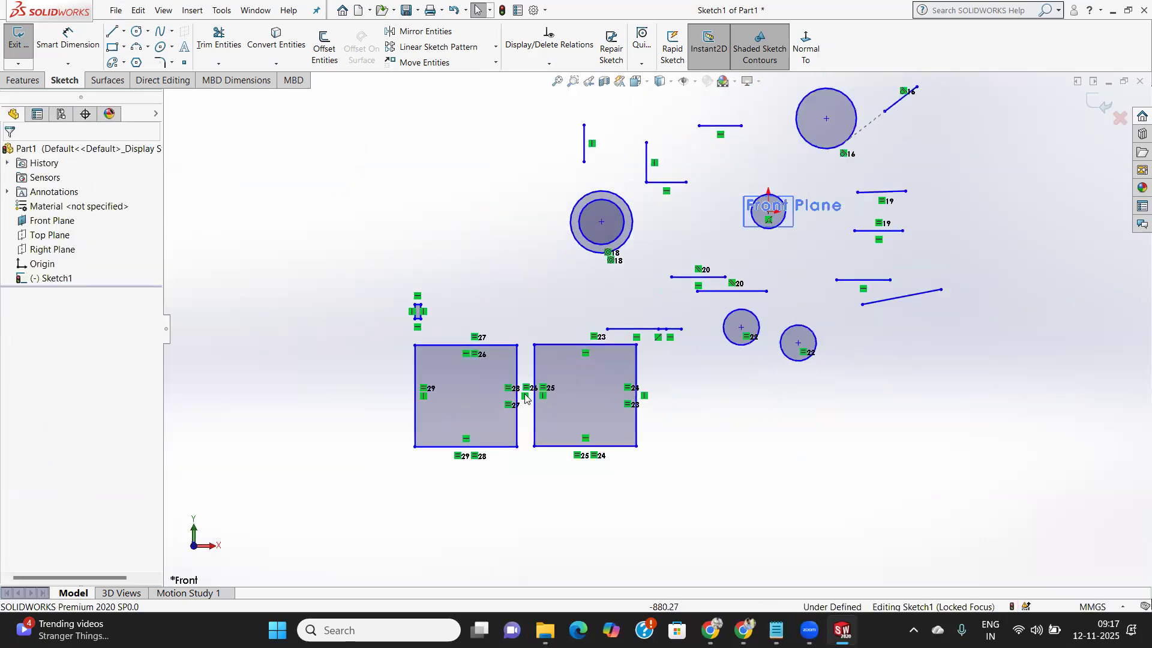
{"action": "scroll", "coordinate": [661, 374], "scroll_direction": "down", "scroll_amount": 3}
{"action": "scroll", "coordinate": [660, 374], "scroll_direction": "up", "scroll_amount": 3}
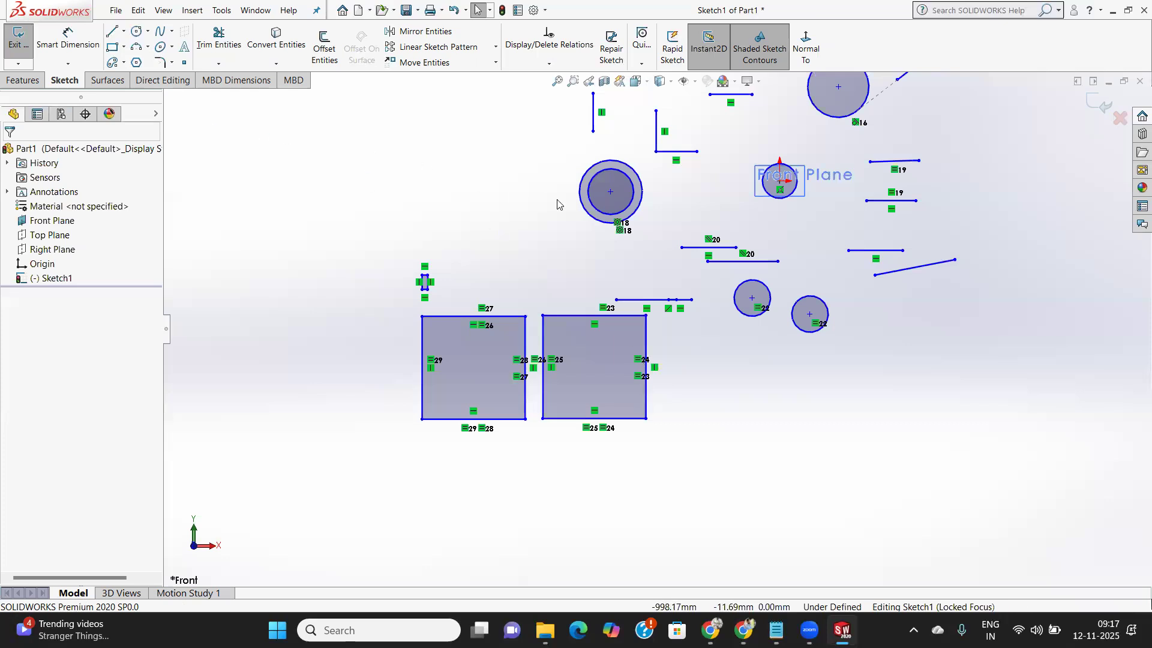
{"action": "scroll", "coordinate": [678, 245], "scroll_direction": "down", "scroll_amount": 3}
{"action": "scroll", "coordinate": [692, 242], "scroll_direction": "up", "scroll_amount": 3}
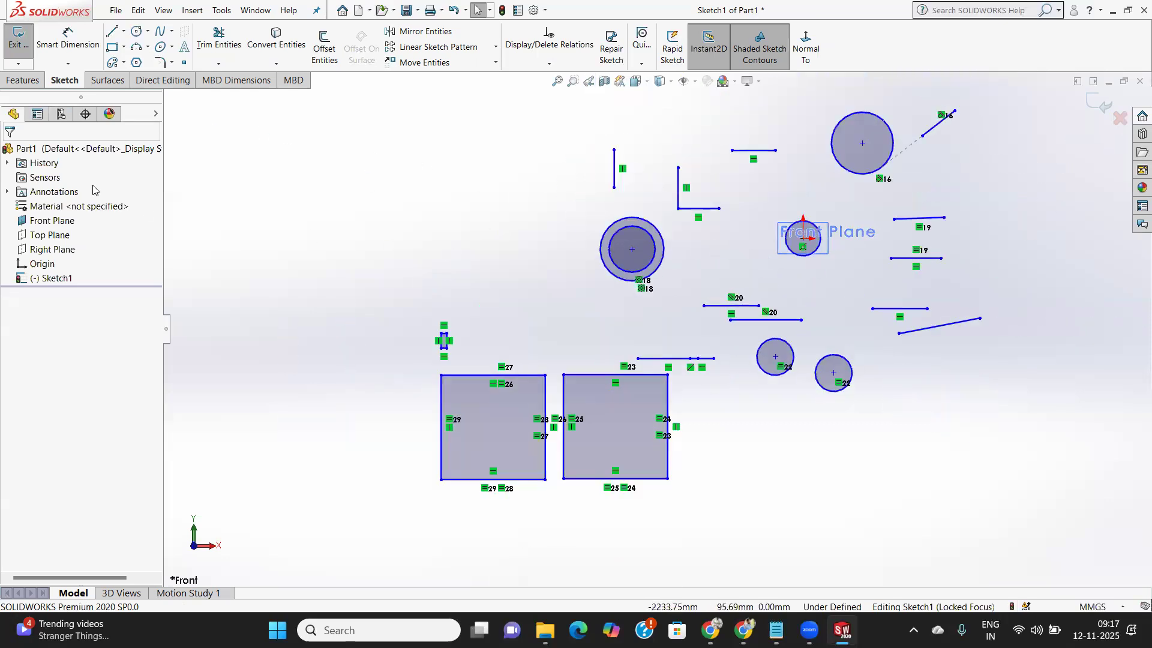
Sketch two horizontally aligned circles in the empty area left of the concentric circles, with radii of about 109 mm and about 154 mm.
{"action": "key", "text": "z"}
{"action": "scroll", "coordinate": [368, 205], "scroll_direction": "down", "scroll_amount": 3}
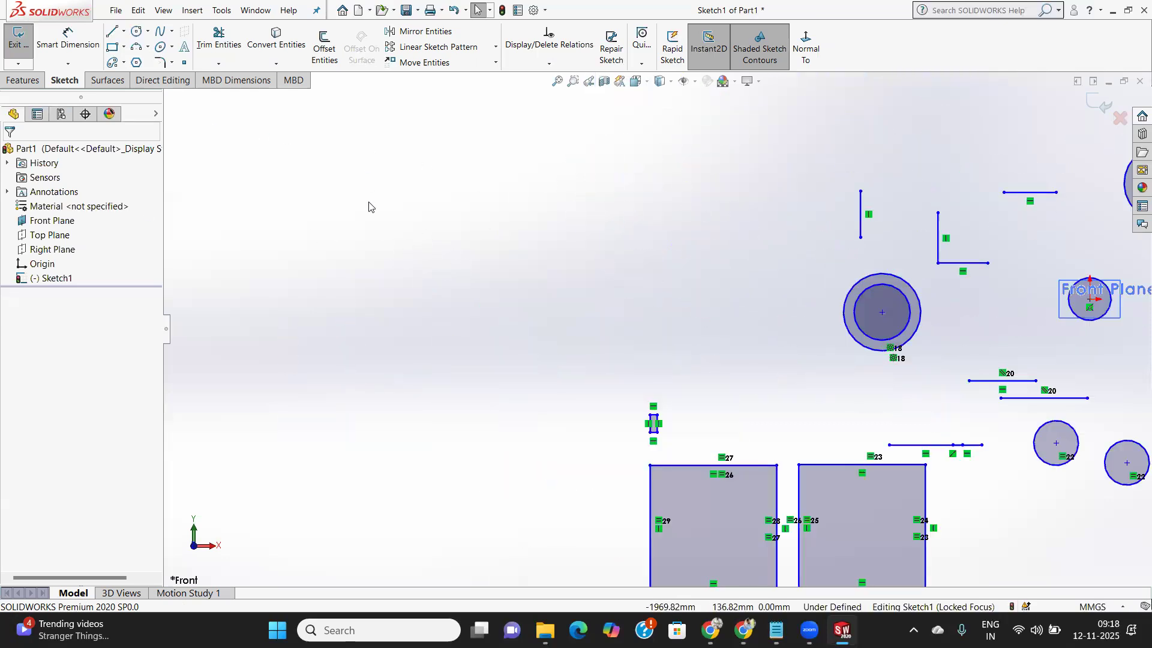
{"action": "left_click", "coordinate": [137, 33]}
{"action": "left_click", "coordinate": [360, 253]}
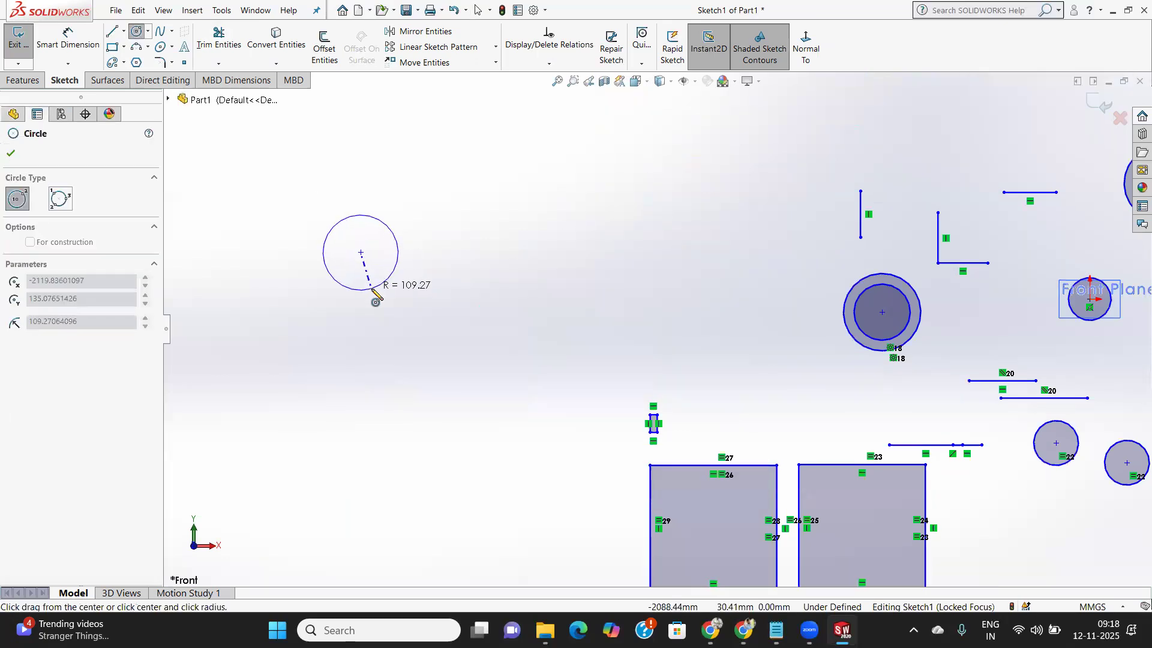
{"action": "left_click", "coordinate": [373, 290]}
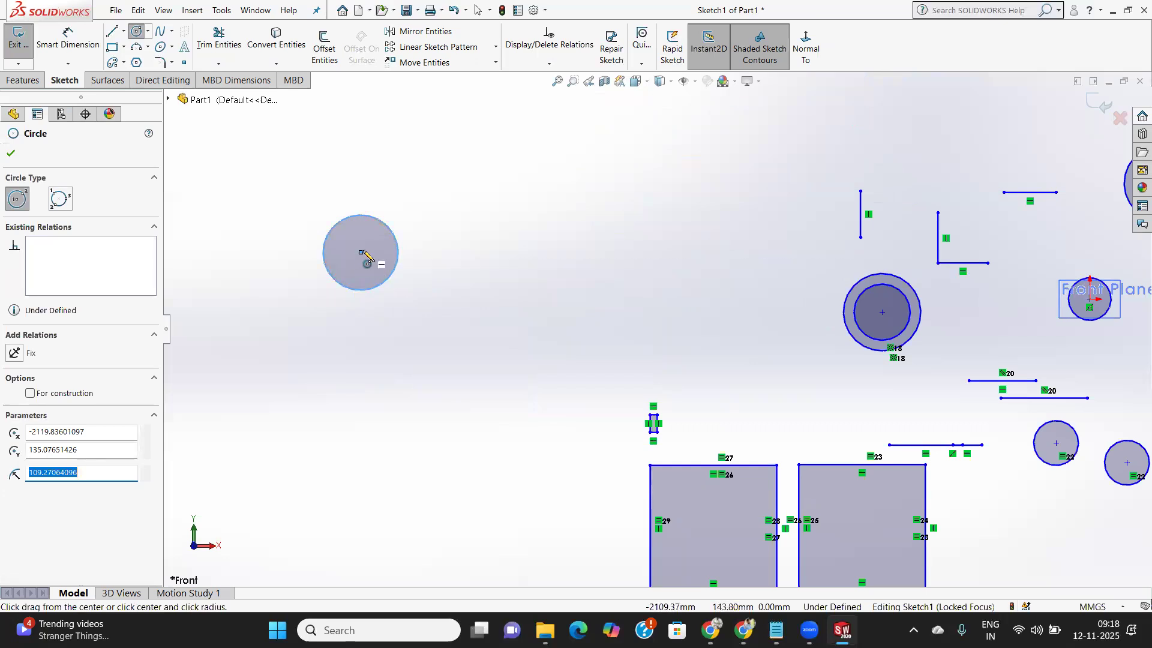
{"action": "left_click", "coordinate": [572, 253]}
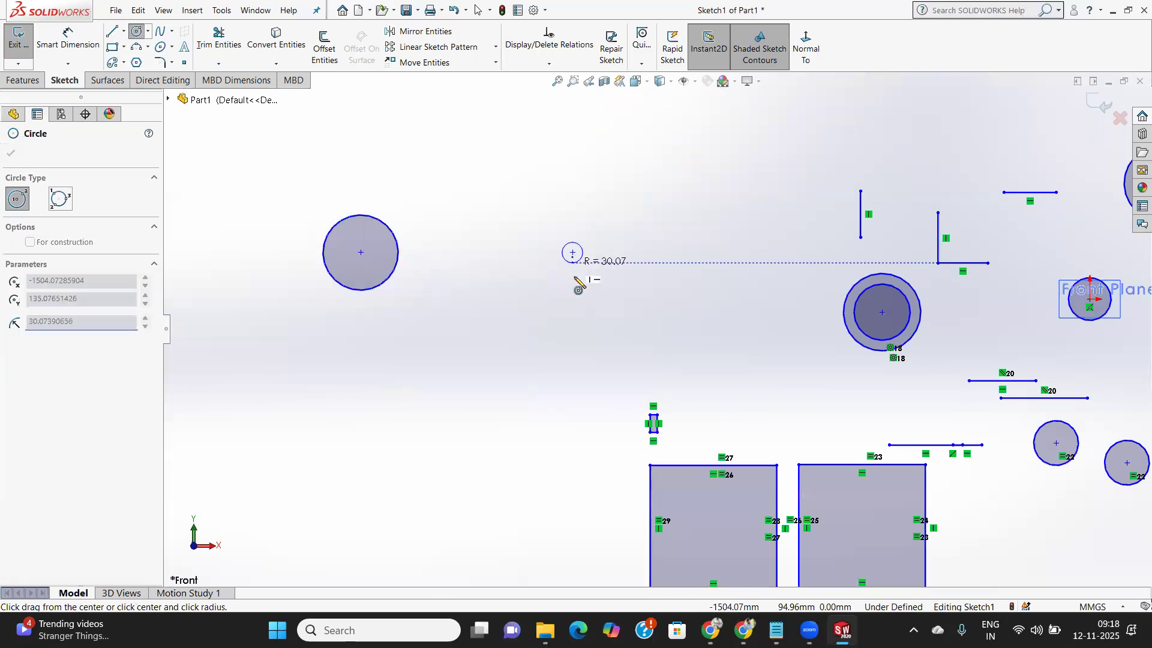
{"action": "left_click", "coordinate": [552, 316]}
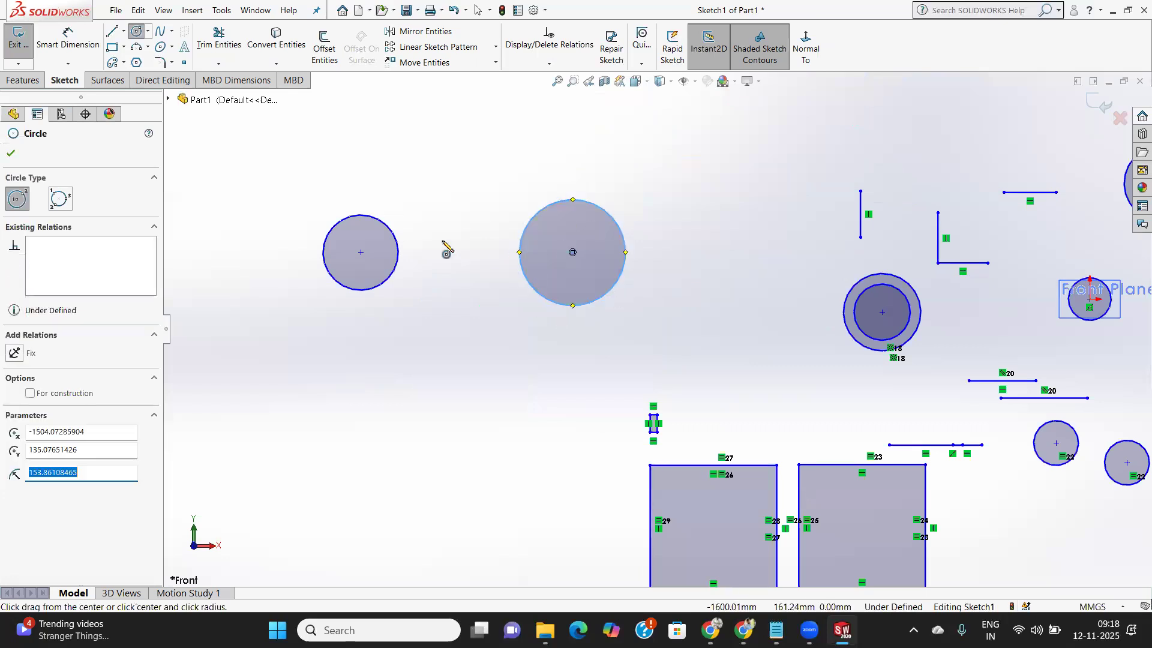
{"action": "left_click", "coordinate": [10, 154]}
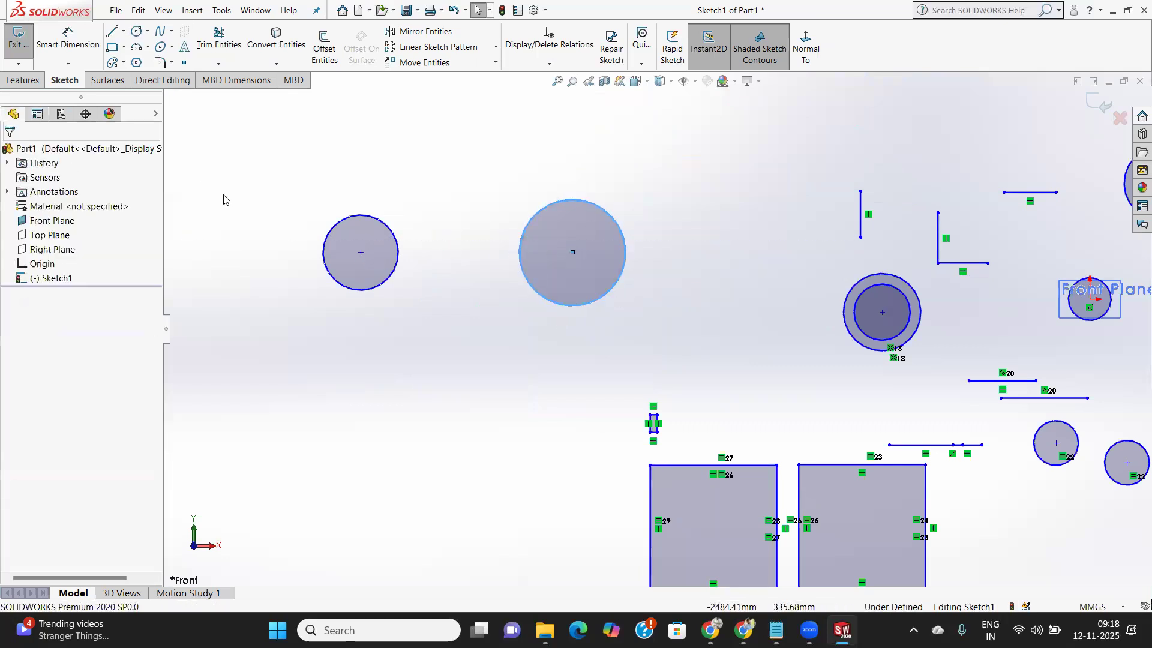
Apply an Equal relation to the two horizontally aligned circles.
{"action": "left_click", "coordinate": [398, 250]}
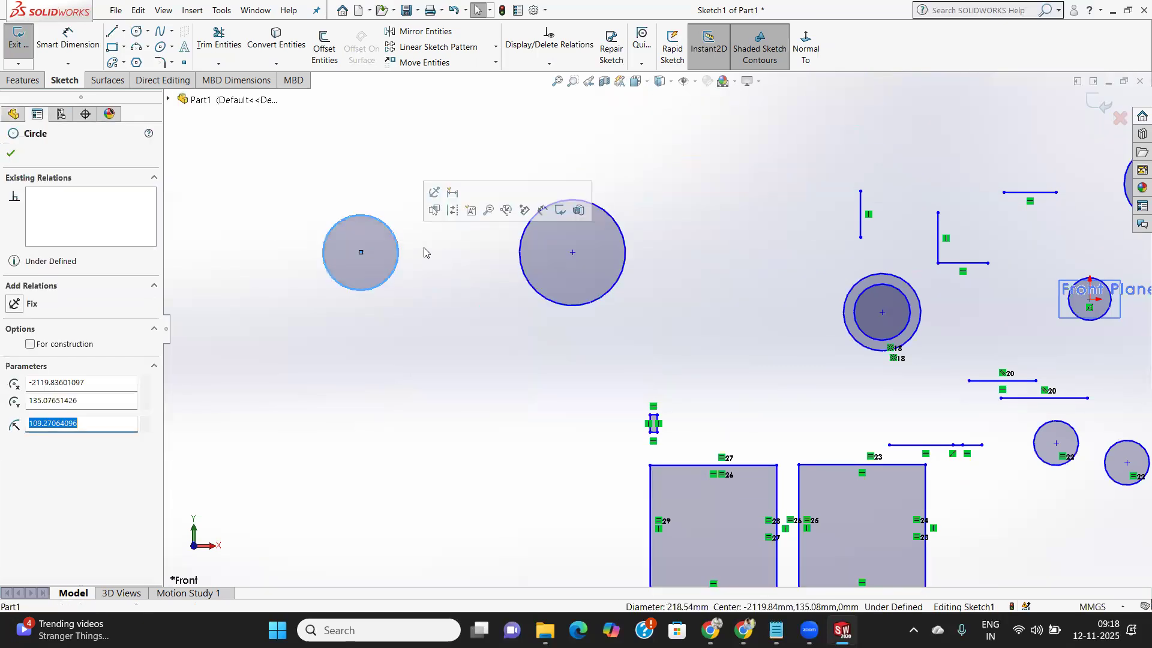
{"action": "left_click", "coordinate": [543, 255], "text": "ctrl"}
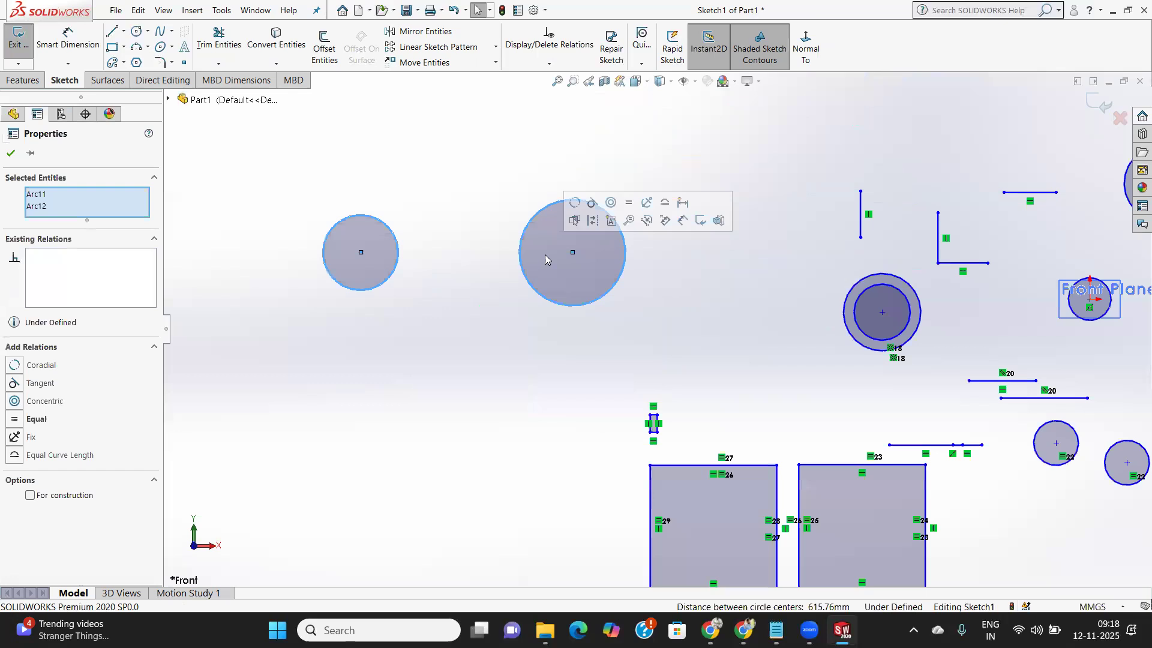
{"action": "left_click", "coordinate": [36, 419]}
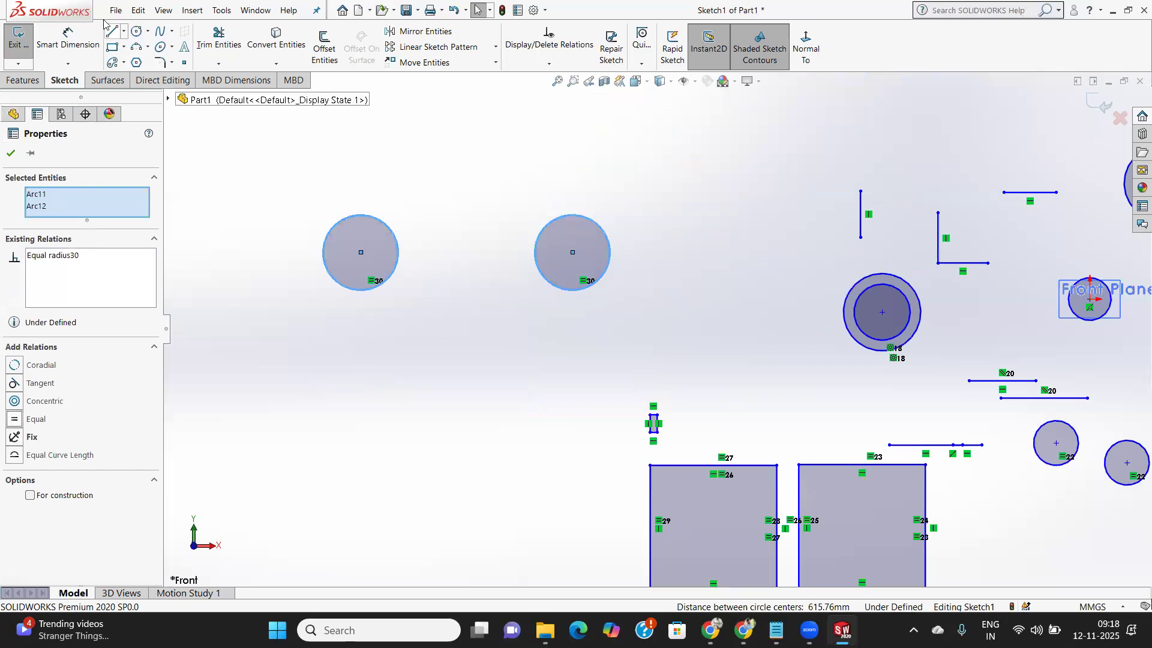
Sketch a downward-bulging three-point arc joining the upper edges of the two equal, horizontally aligned circles.
{"action": "left_click", "coordinate": [136, 48]}
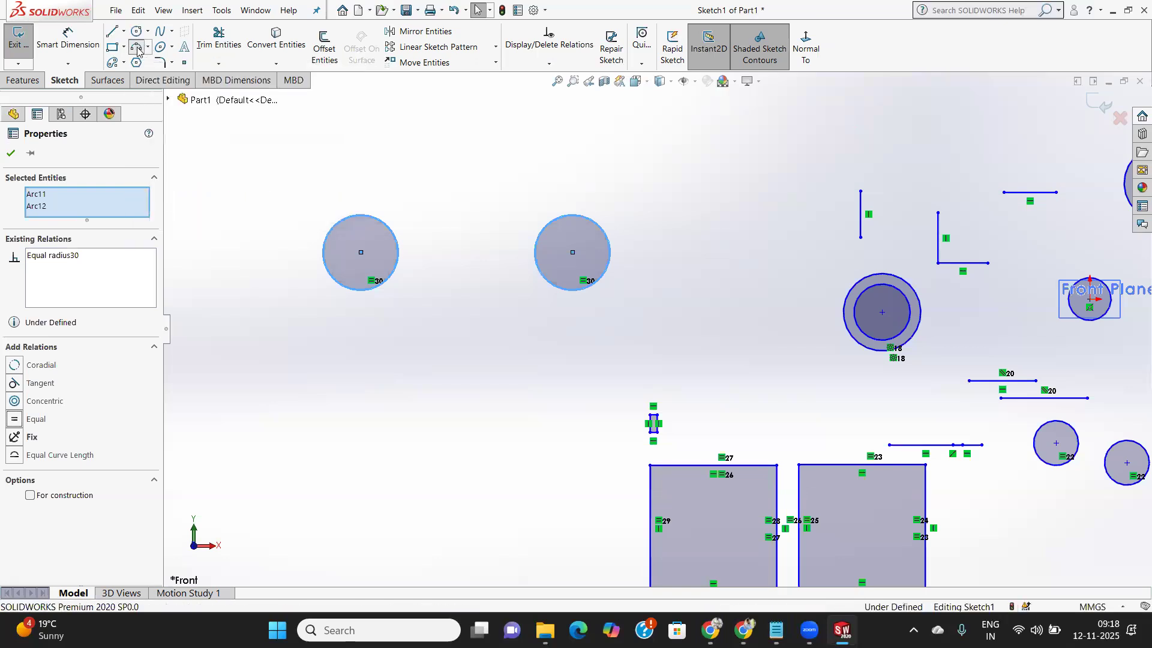
{"action": "left_click", "coordinate": [361, 215]}
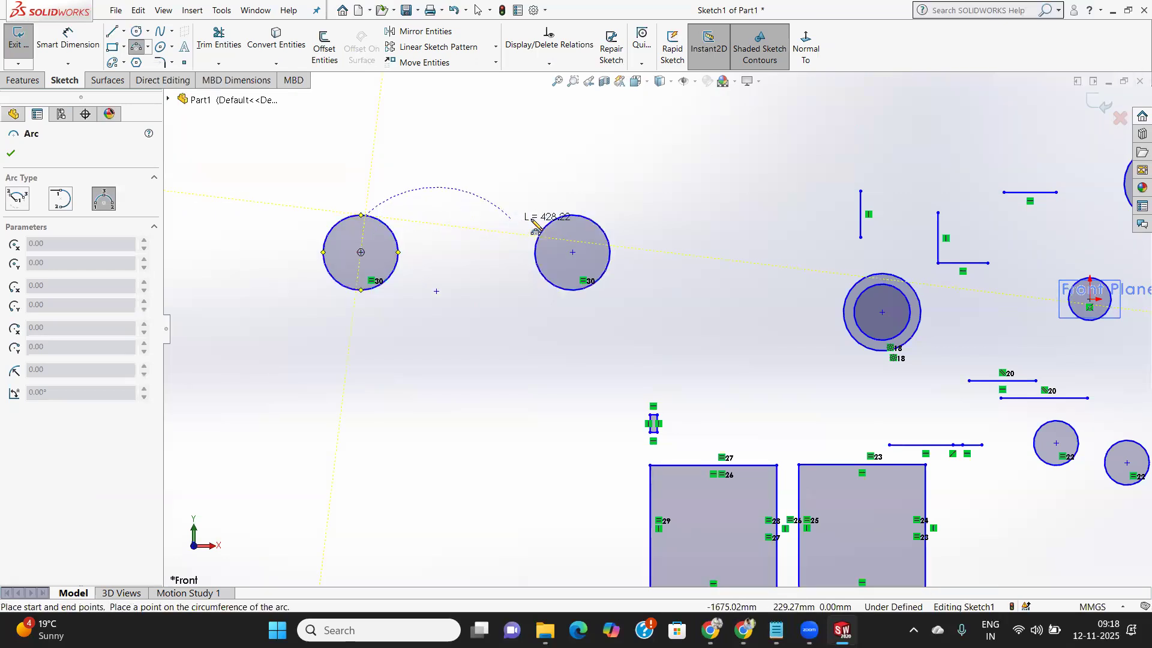
{"action": "left_click", "coordinate": [564, 214]}
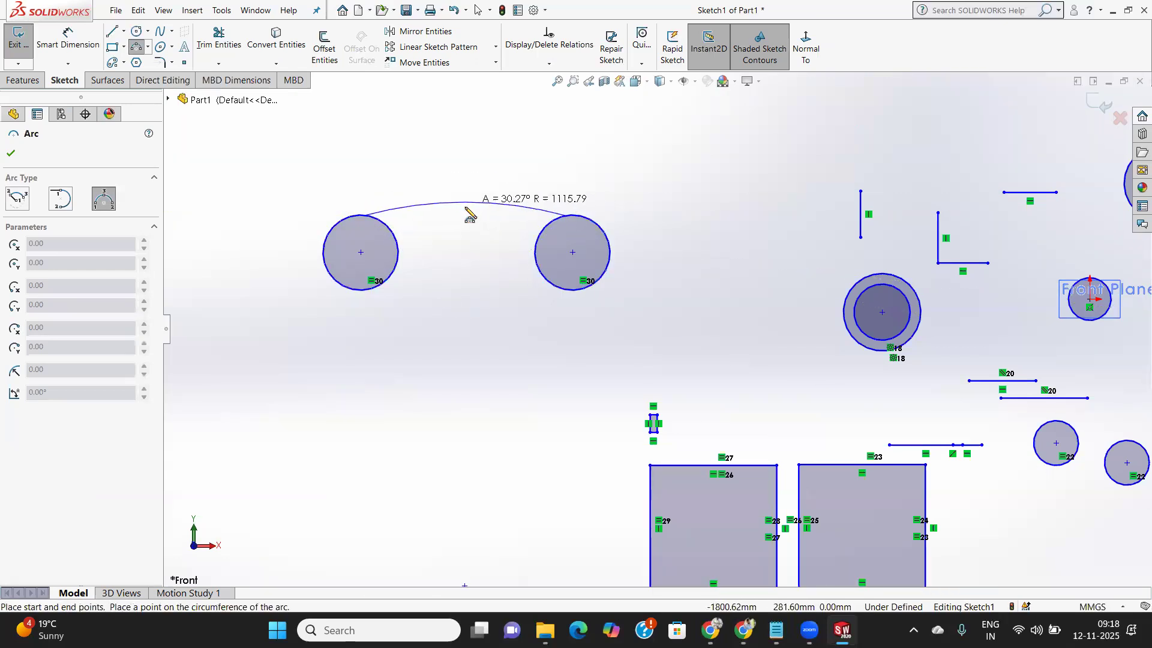
{"action": "left_click", "coordinate": [465, 248]}
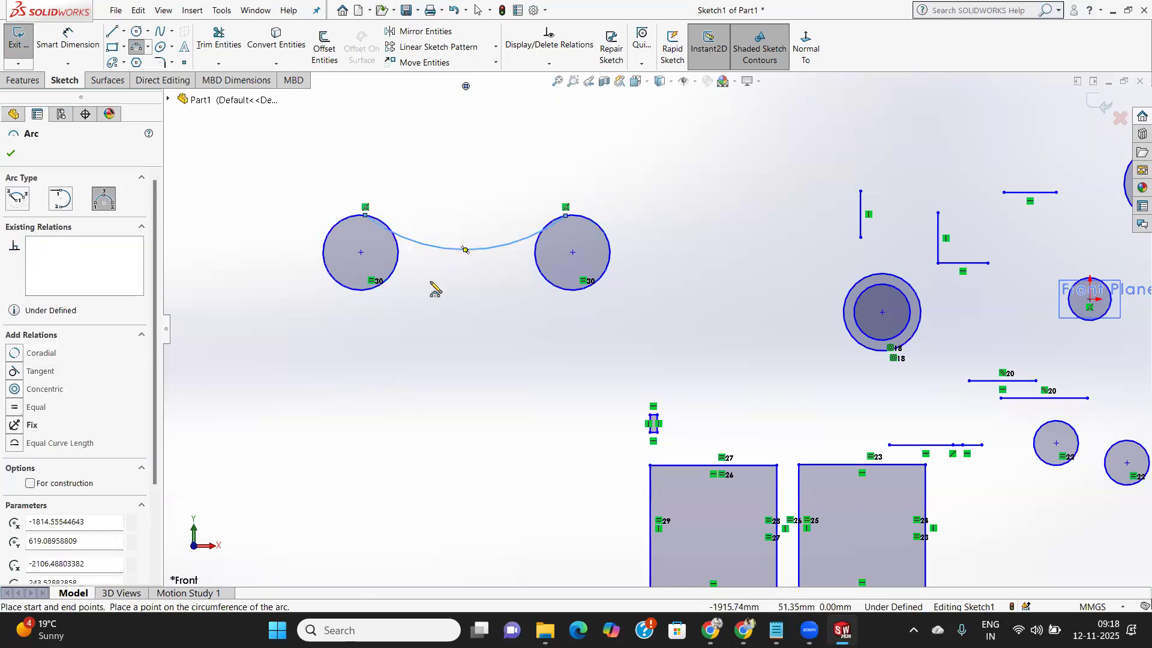
{"action": "scroll", "coordinate": [346, 228], "scroll_direction": "down", "scroll_amount": 4}
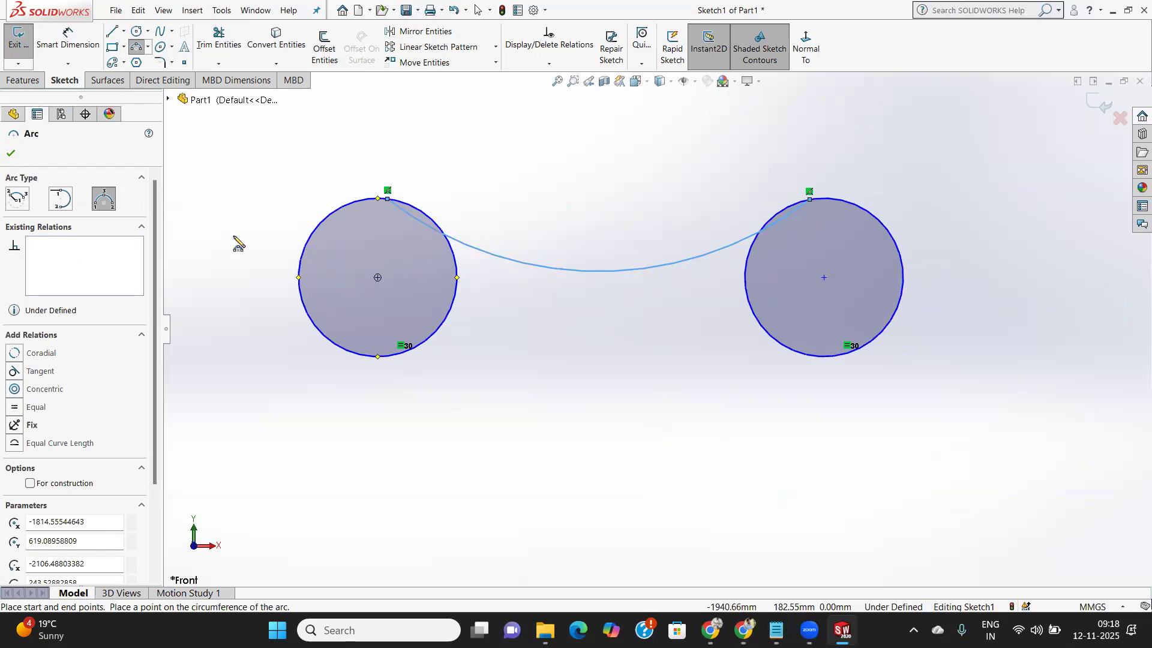
{"action": "left_click", "coordinate": [11, 154]}
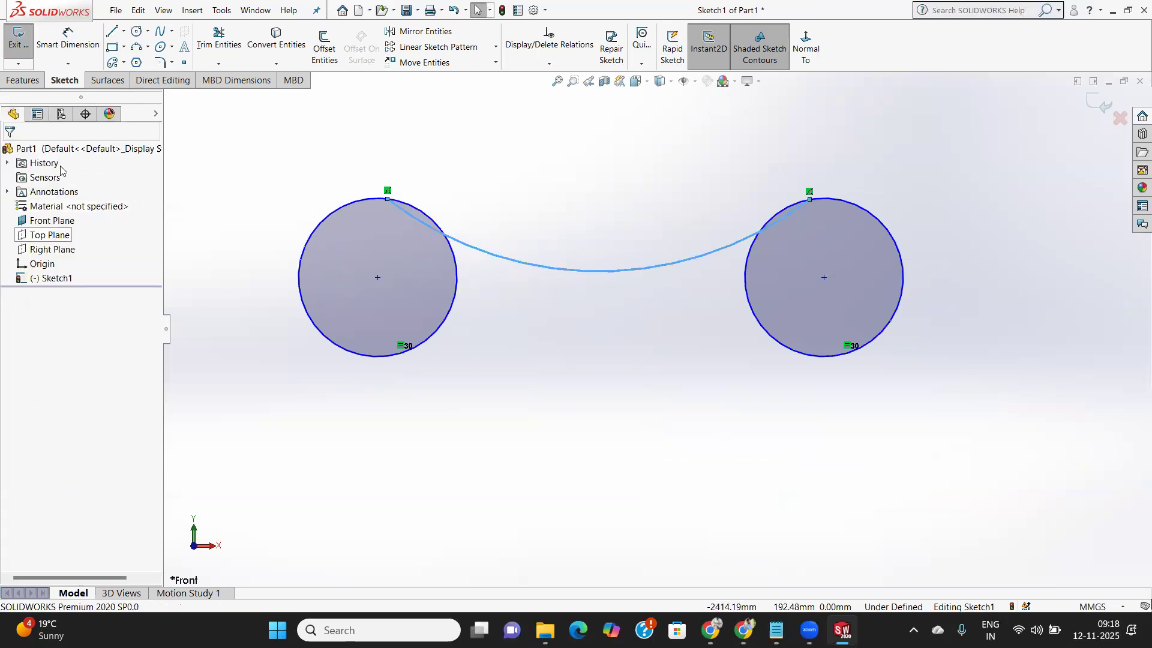
Apply Tangent relations between the connecting arc and each of the two equal circles.
{"action": "left_click", "coordinate": [313, 233]}
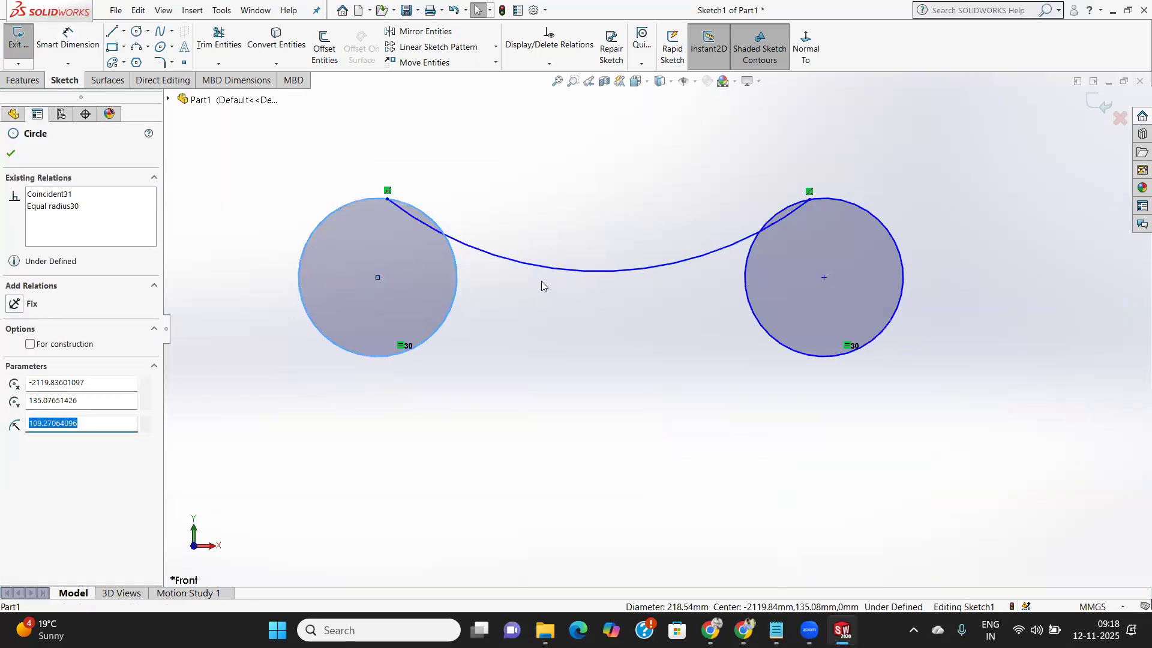
{"action": "left_click", "coordinate": [509, 261], "text": "ctrl"}
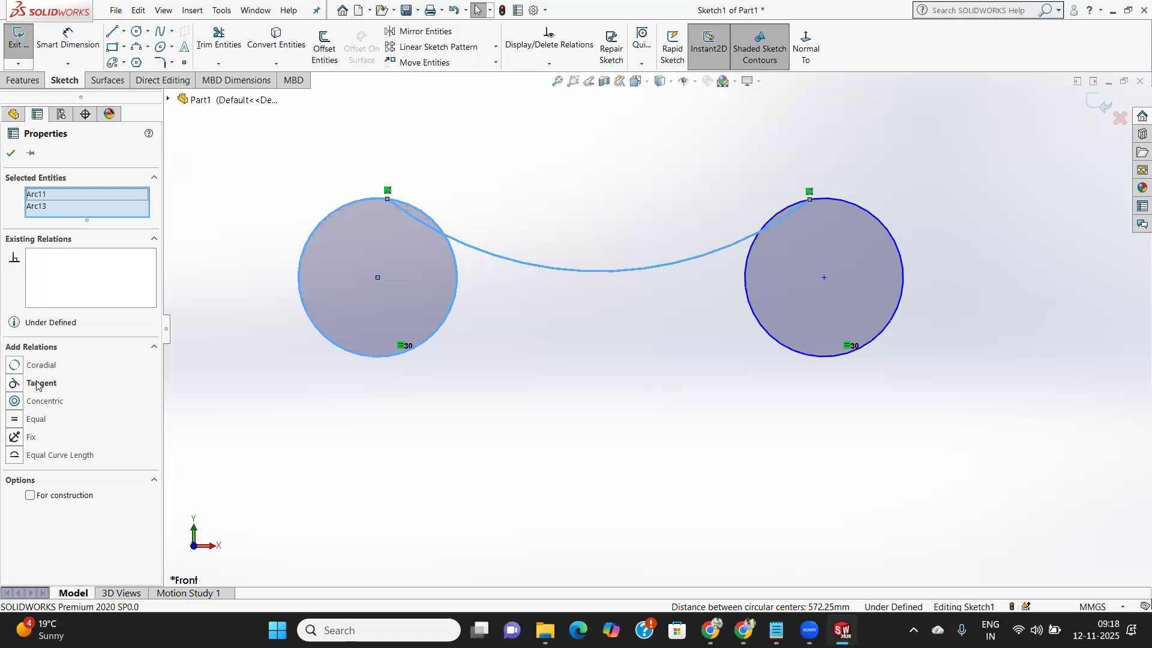
{"action": "left_click", "coordinate": [37, 385]}
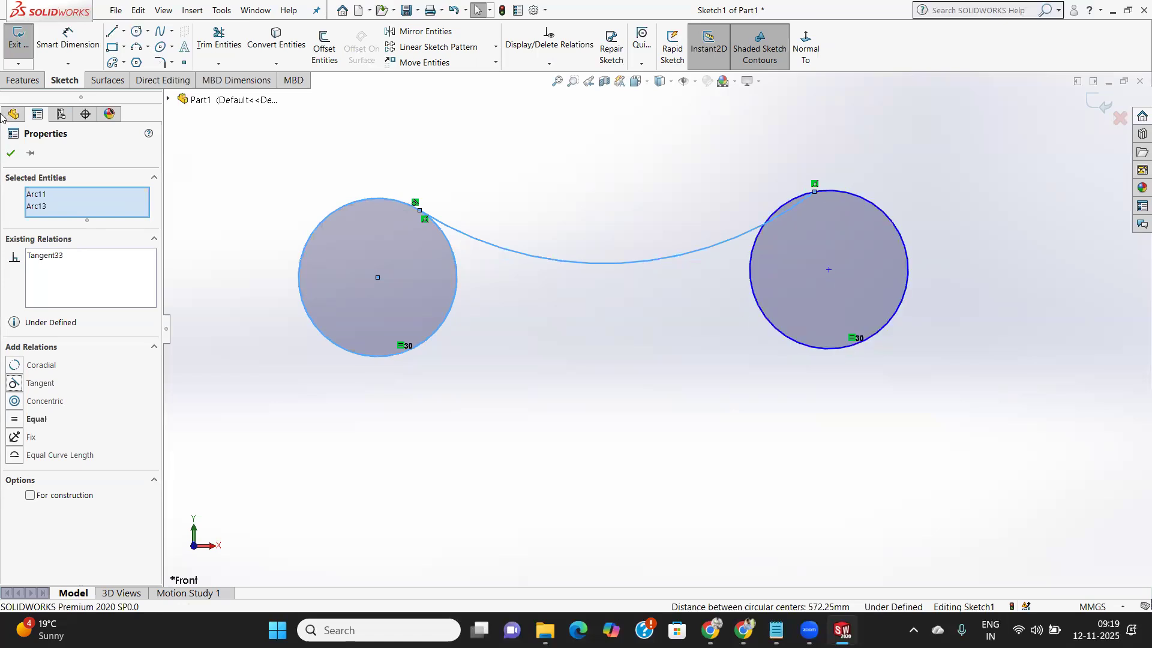
{"action": "left_click", "coordinate": [10, 153]}
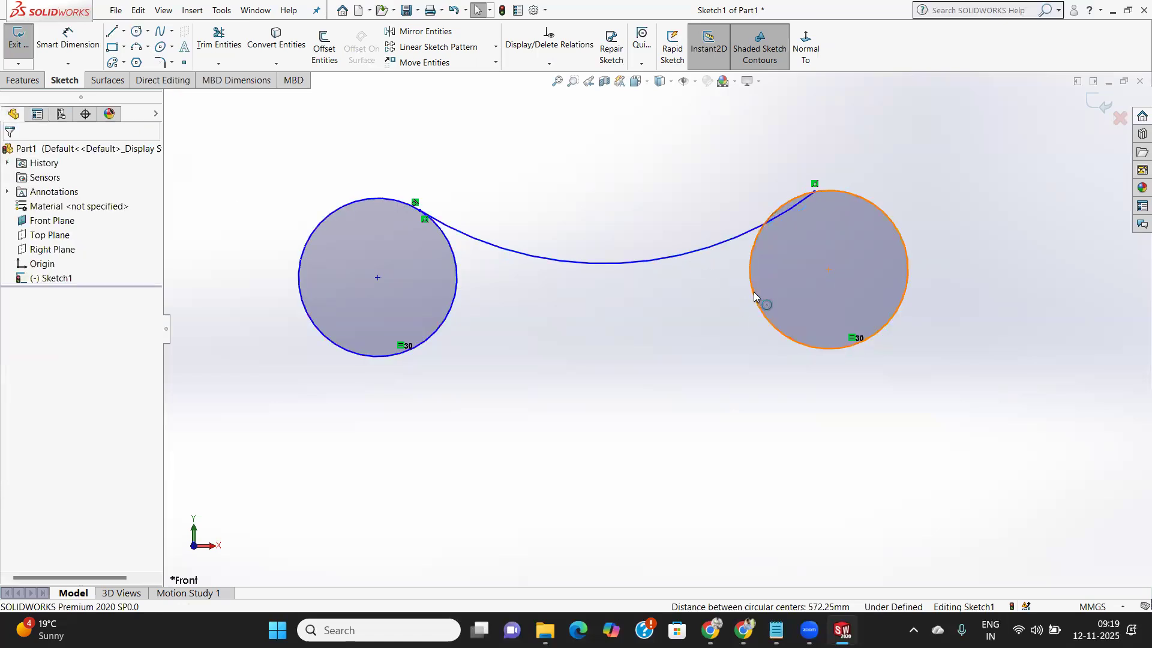
{"action": "left_click", "coordinate": [754, 295]}
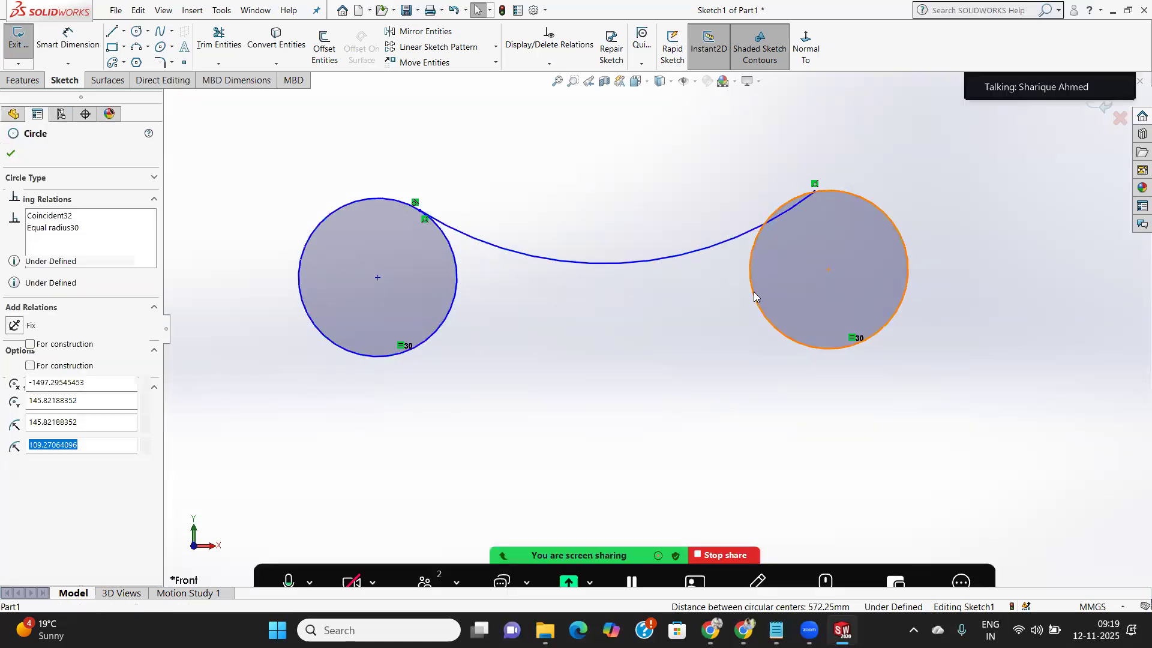
{"action": "left_click", "coordinate": [720, 243], "text": "ctrl"}
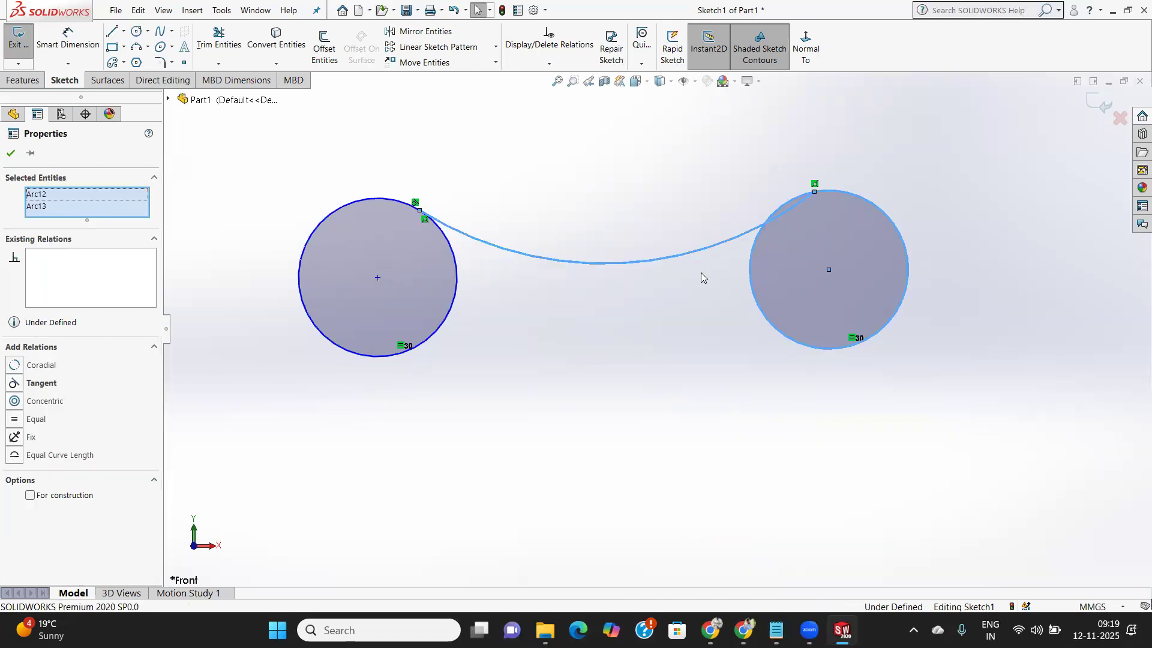
{"action": "left_click", "coordinate": [41, 385]}
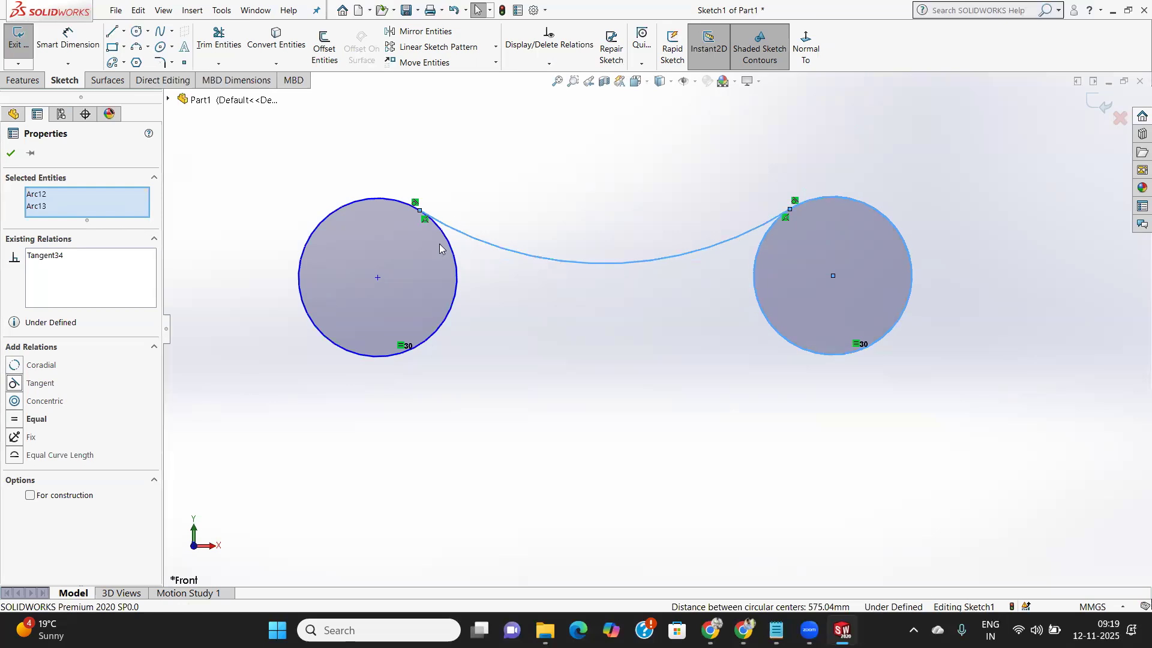
Examine the tangent contact points where the arc meets the two circles.
{"action": "scroll", "coordinate": [422, 211], "scroll_direction": "up", "scroll_amount": 2}
{"action": "scroll", "coordinate": [487, 242], "scroll_direction": "down", "scroll_amount": 9}
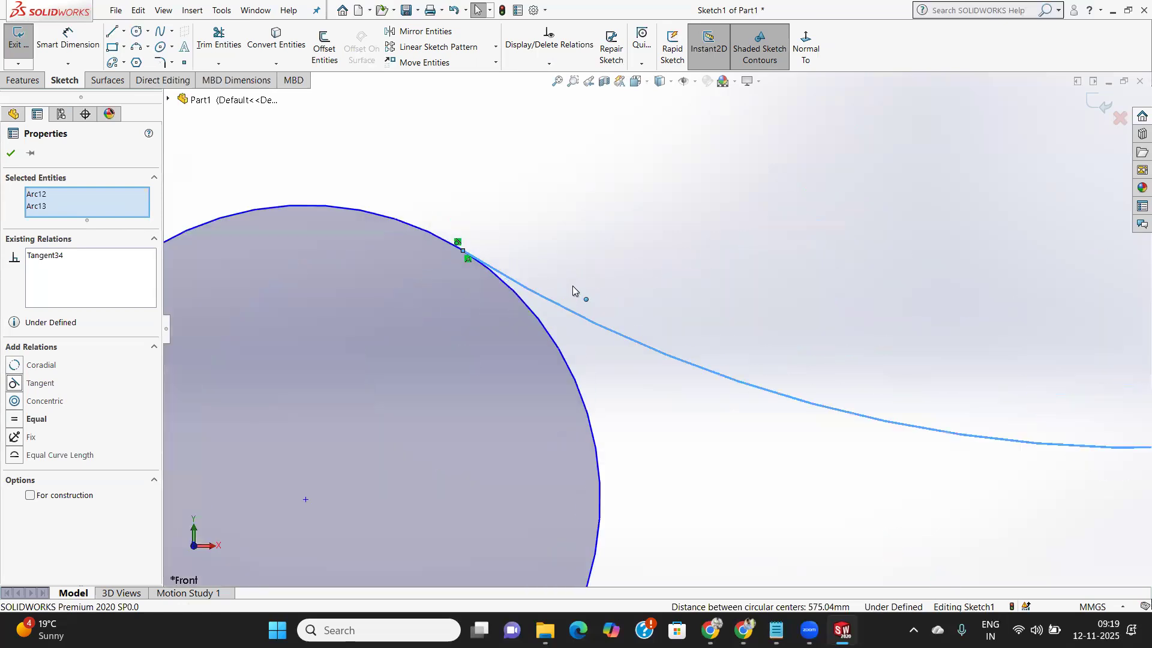
{"action": "scroll", "coordinate": [469, 256], "scroll_direction": "down", "scroll_amount": 2}
{"action": "scroll", "coordinate": [460, 245], "scroll_direction": "up", "scroll_amount": 10}
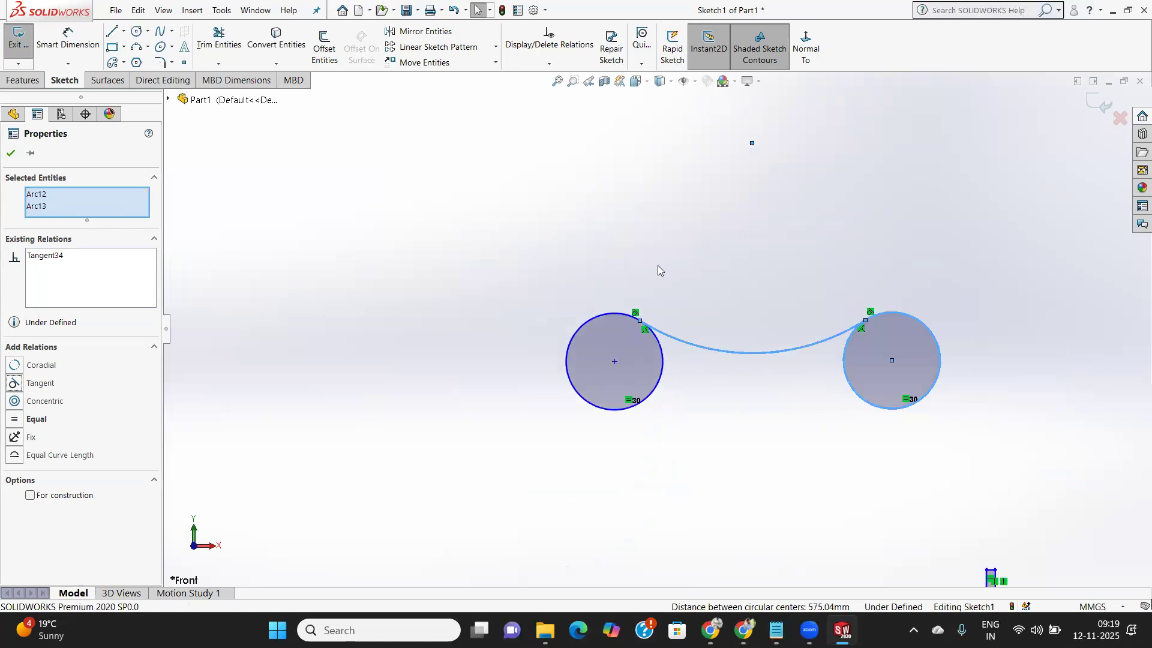
{"action": "scroll", "coordinate": [874, 300], "scroll_direction": "down", "scroll_amount": 4}
{"action": "scroll", "coordinate": [745, 364], "scroll_direction": "down", "scroll_amount": 3}
{"action": "scroll", "coordinate": [697, 417], "scroll_direction": "up", "scroll_amount": 9}
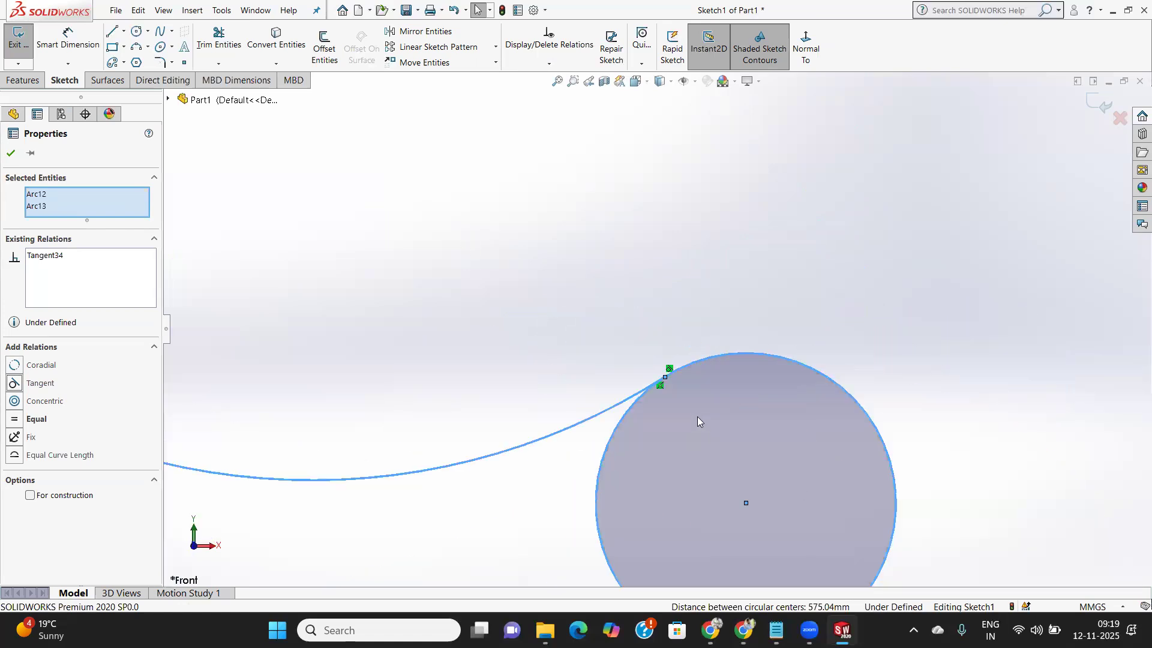
{"action": "scroll", "coordinate": [436, 412], "scroll_direction": "down", "scroll_amount": 2}
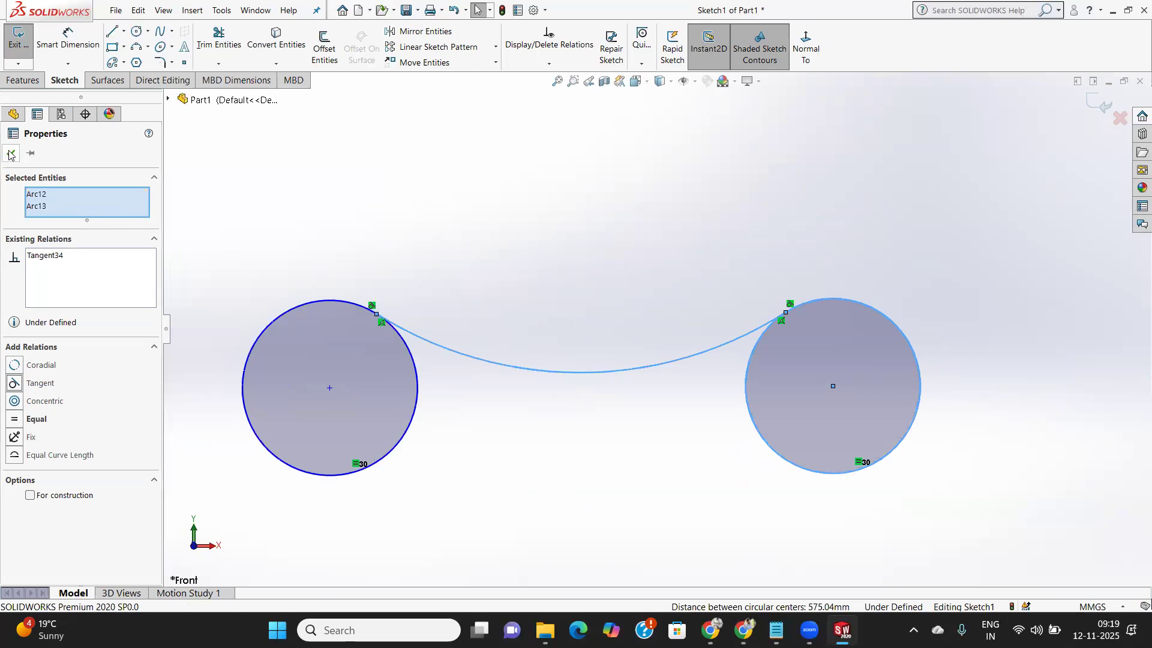
{"action": "left_click", "coordinate": [449, 397]}
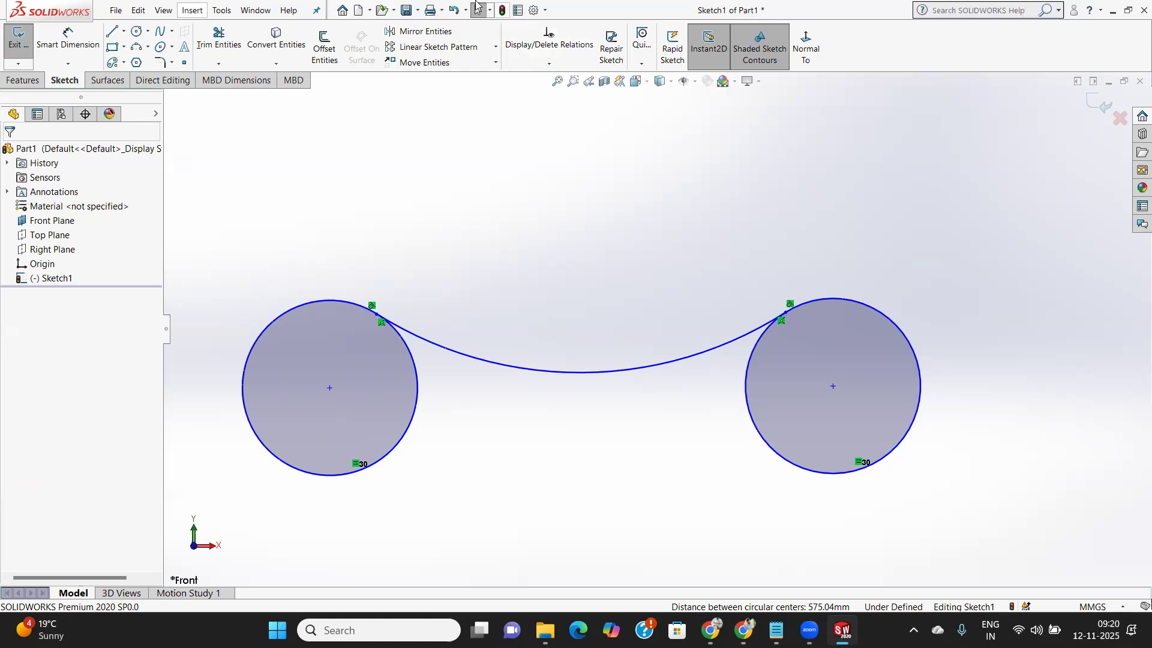
{"action": "left_click", "coordinate": [414, 33]}
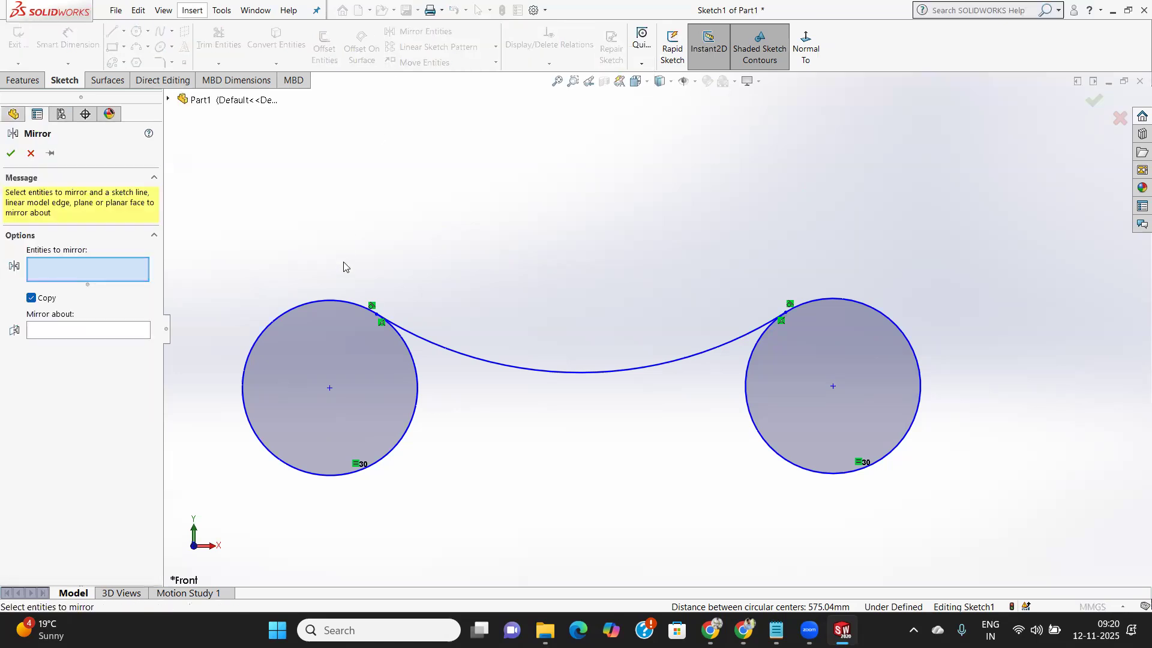
{"action": "left_click", "coordinate": [548, 372]}
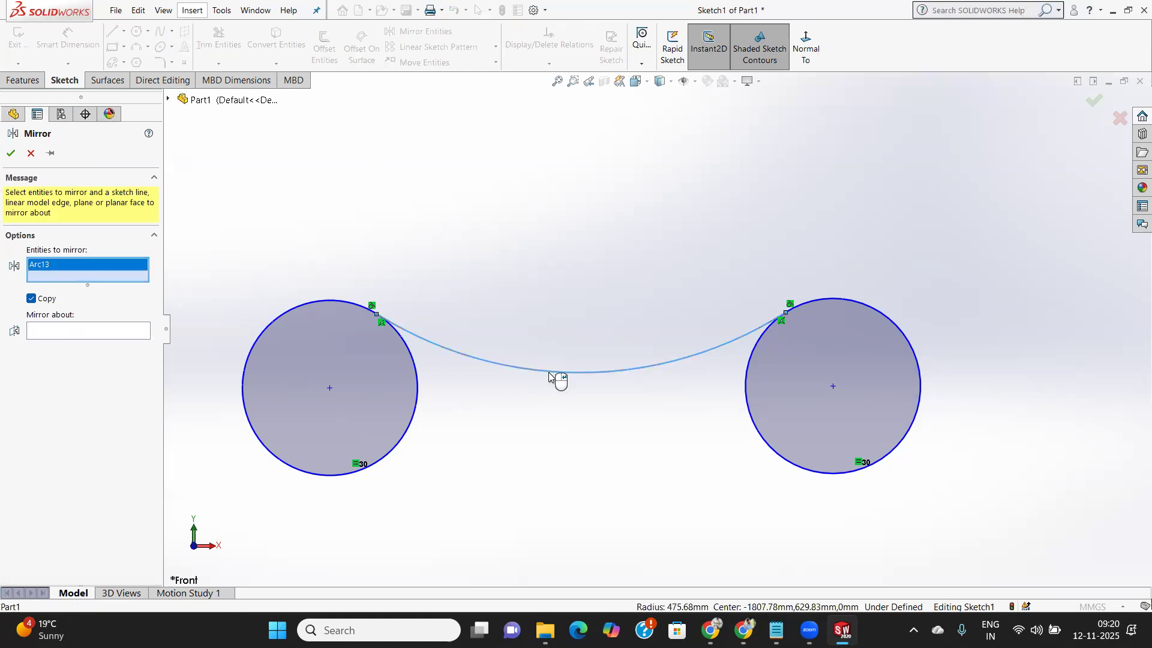
{"action": "left_click", "coordinate": [329, 388]}
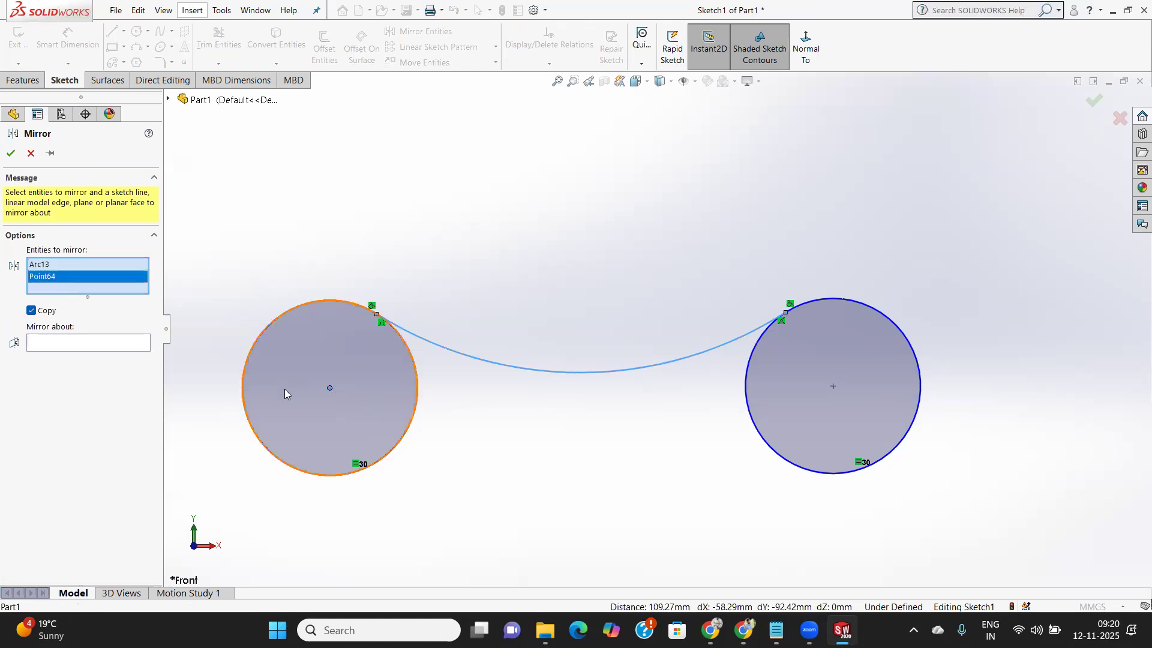
{"action": "right_click", "coordinate": [76, 277]}
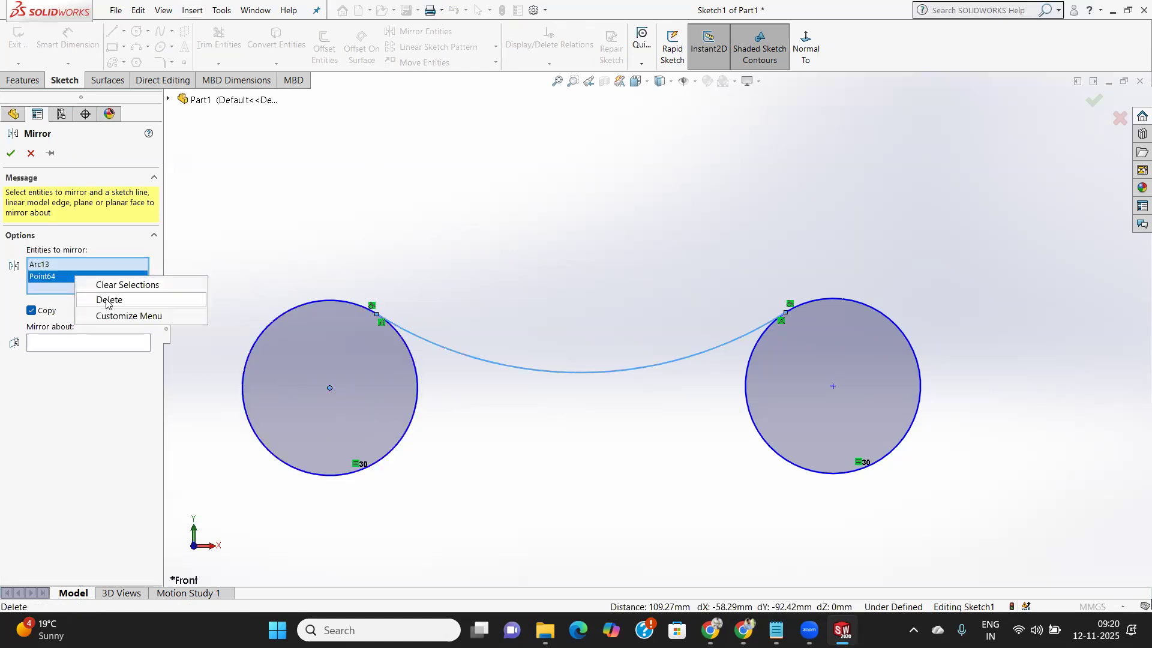
{"action": "left_click", "coordinate": [109, 299]}
{"action": "left_click", "coordinate": [64, 331]}
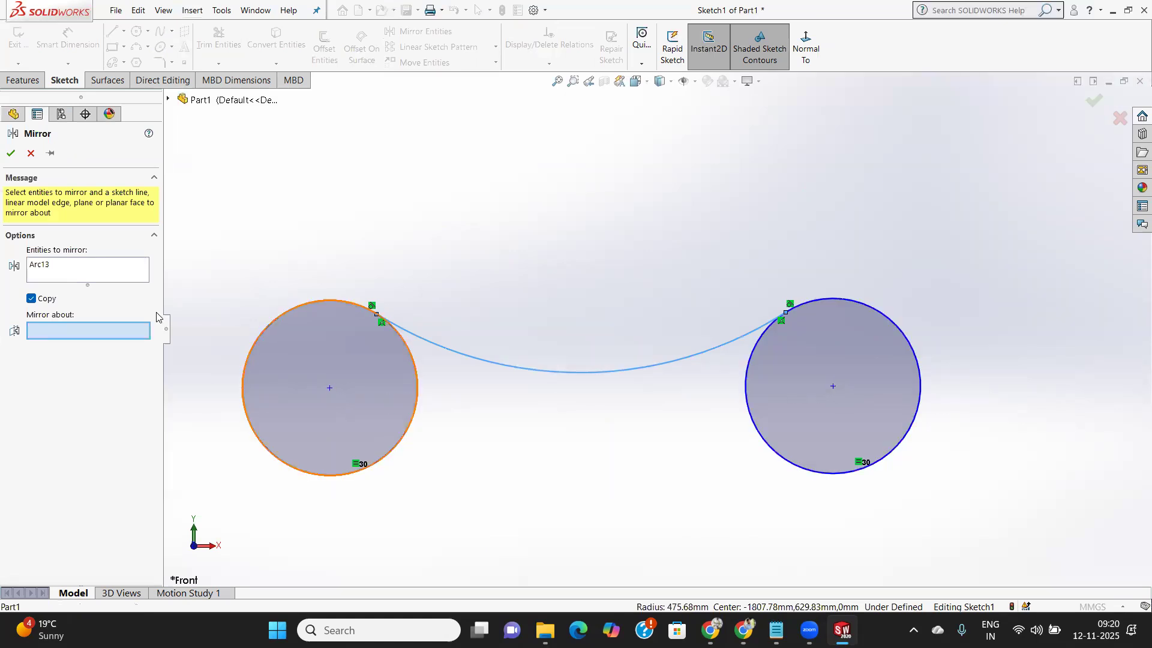
{"action": "left_click", "coordinate": [30, 154]}
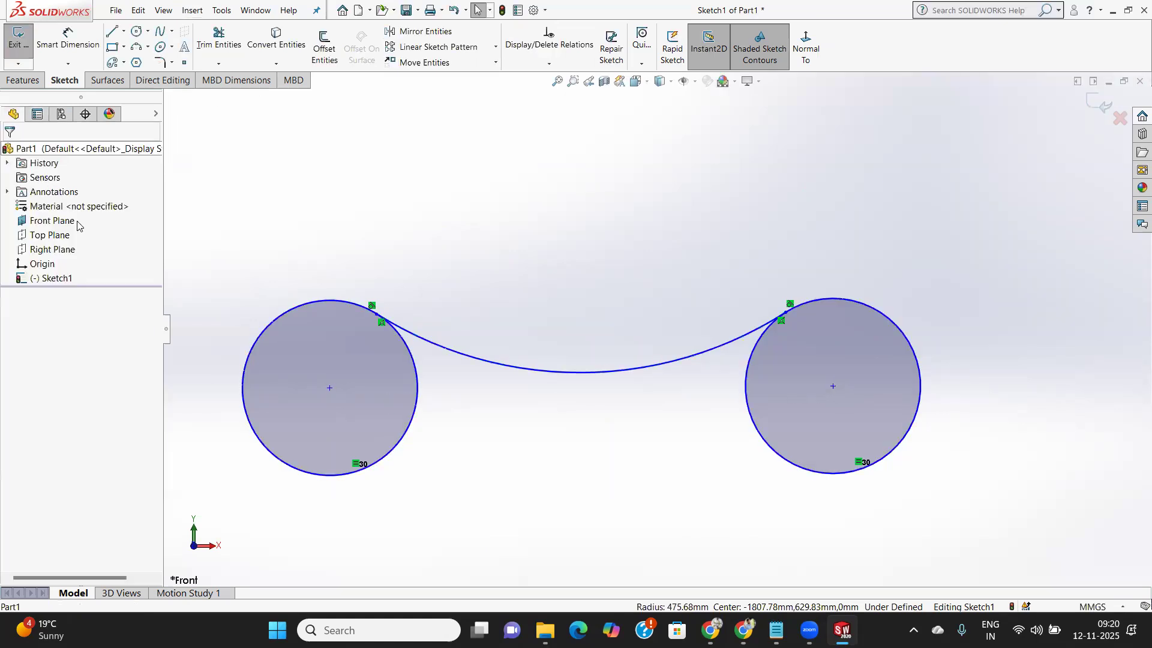
Sketch a near-horizontal centerline through the centres of both circles, extending slightly beyond their outer edges.
{"action": "left_click", "coordinate": [125, 31]}
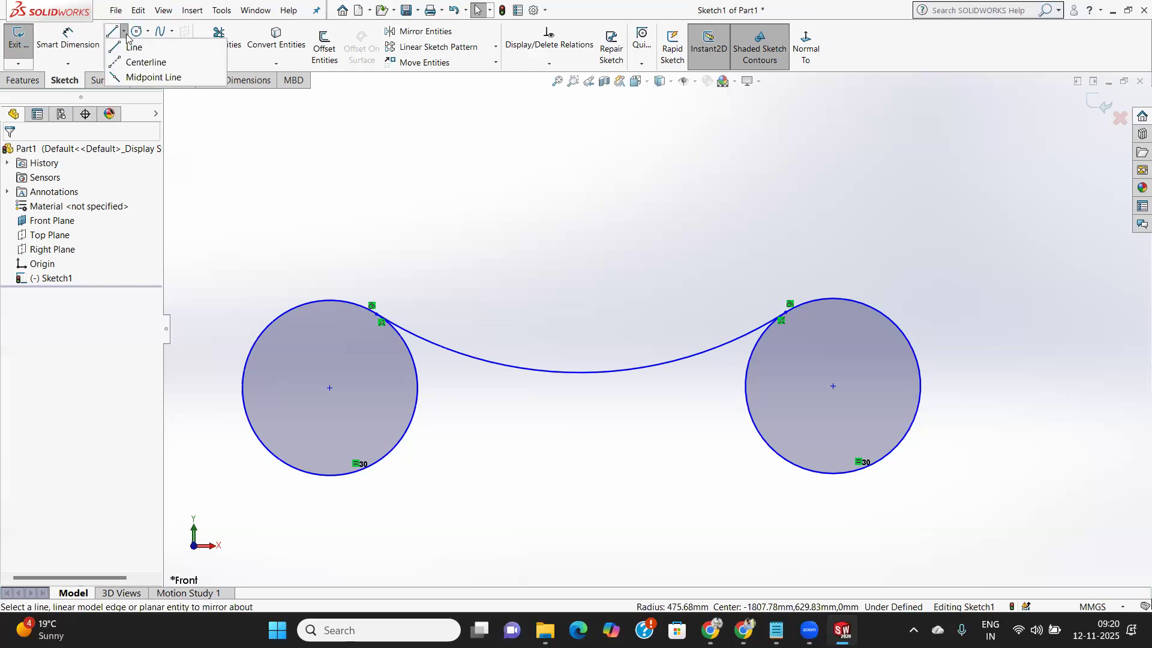
{"action": "left_click", "coordinate": [144, 62]}
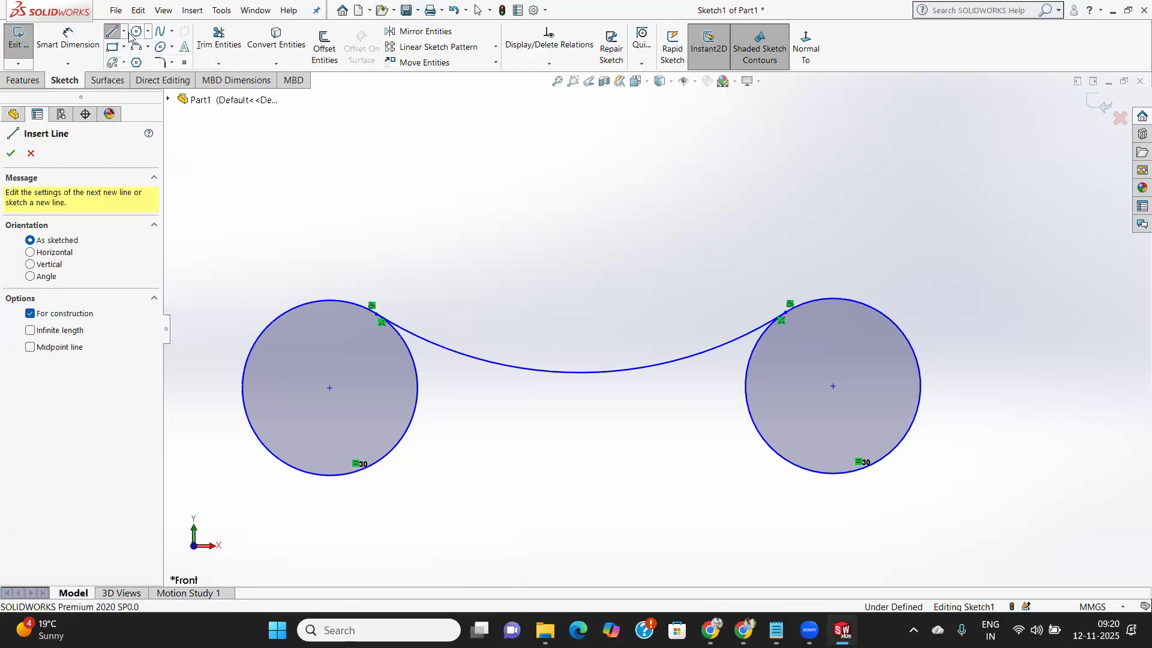
{"action": "left_click", "coordinate": [330, 388]}
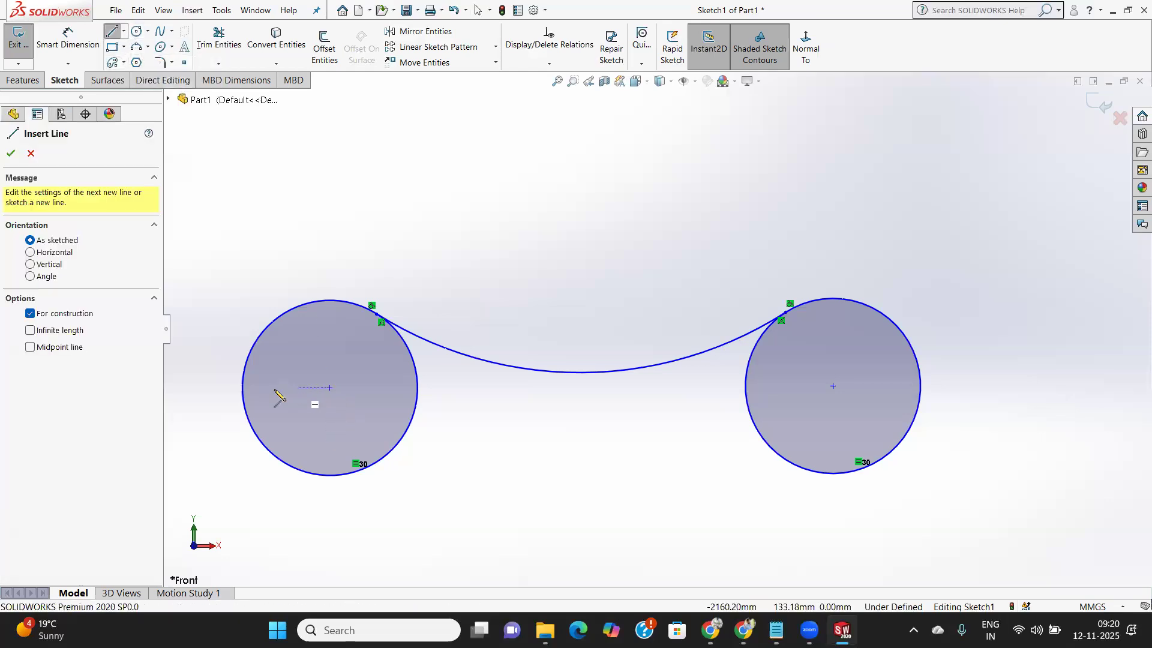
{"action": "left_click", "coordinate": [221, 388]}
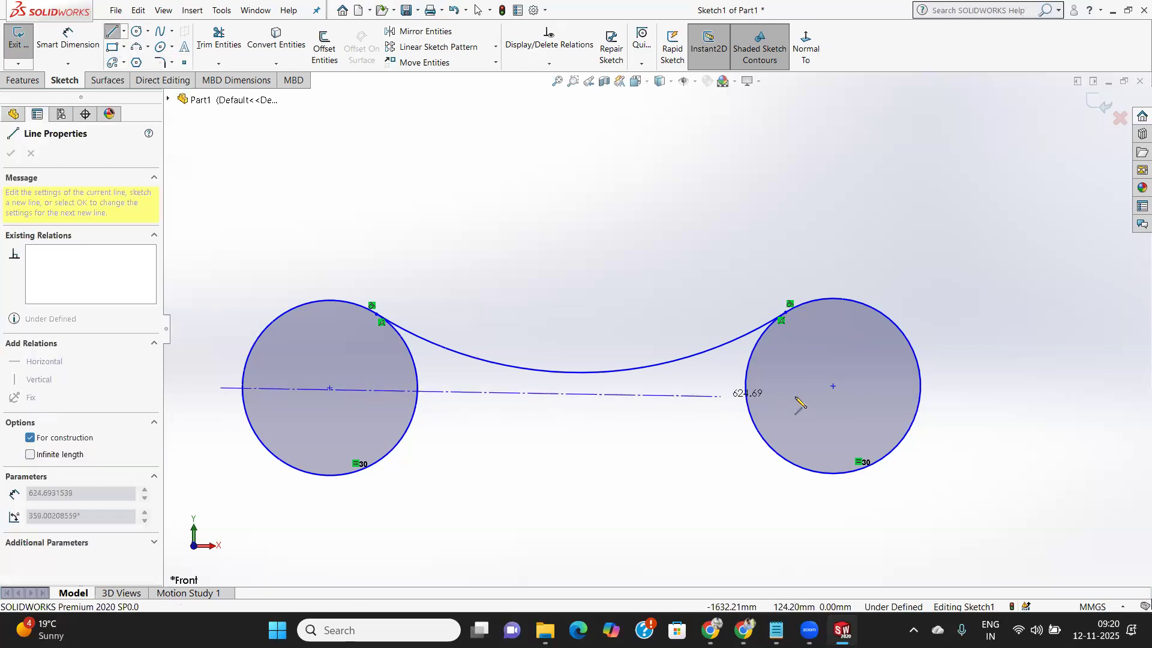
{"action": "left_click", "coordinate": [960, 386]}
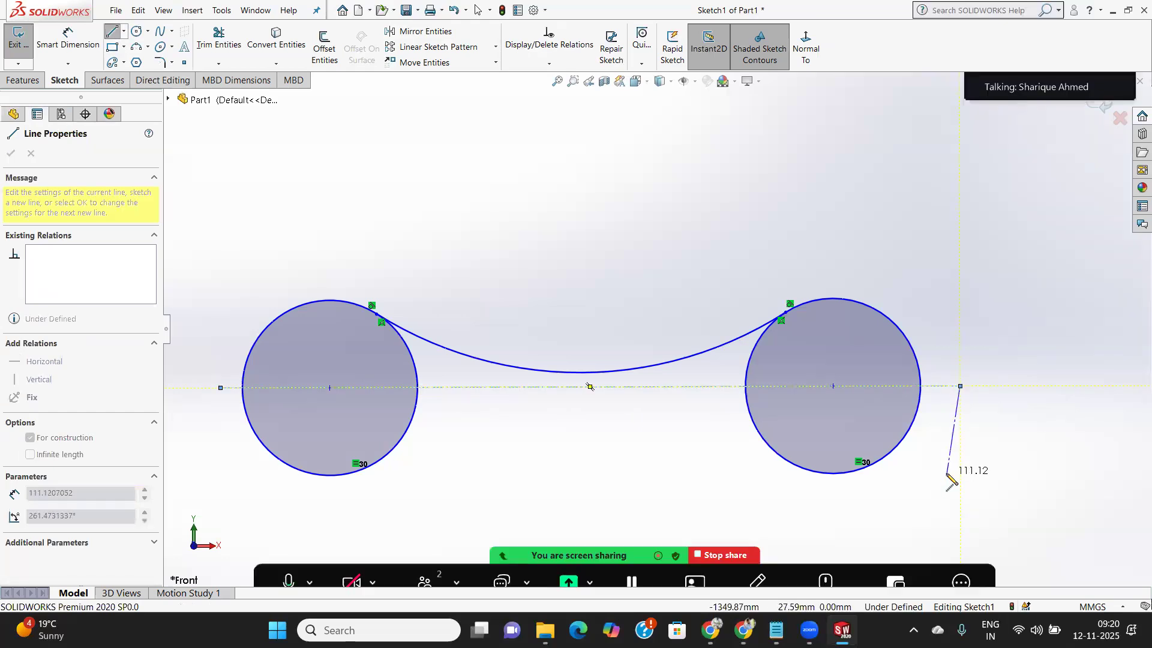
{"action": "right_click", "coordinate": [947, 475]}
{"action": "left_click", "coordinate": [994, 485]}
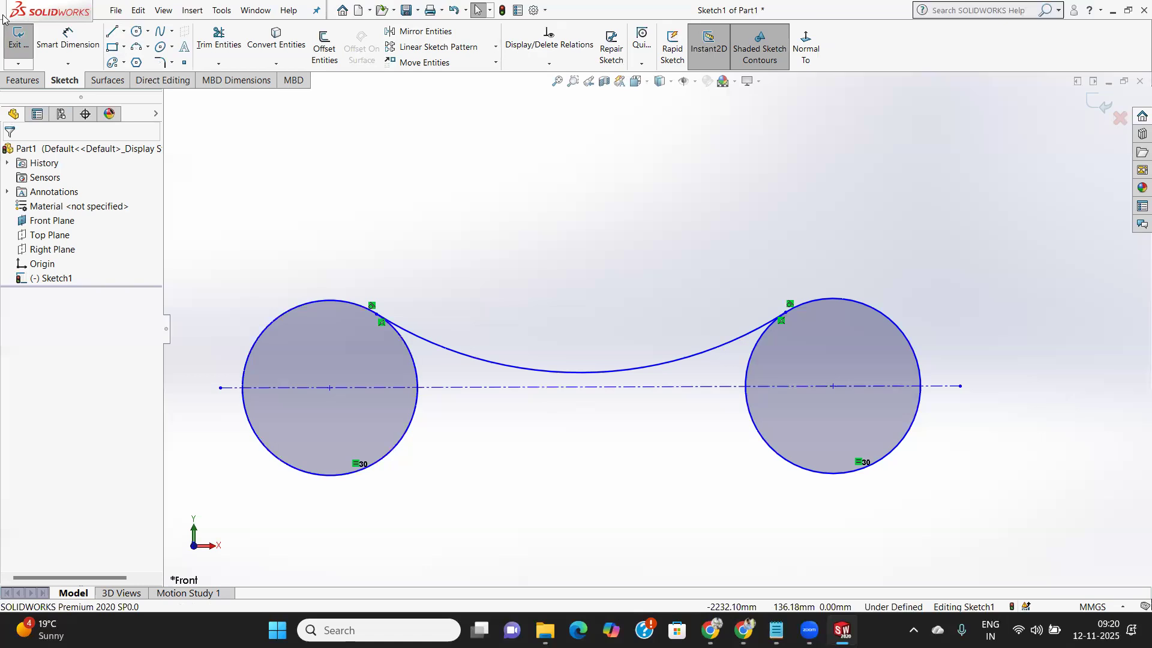
Mirror the connecting arc about the centerline, keeping the original as a copy.
{"action": "left_click", "coordinate": [420, 31]}
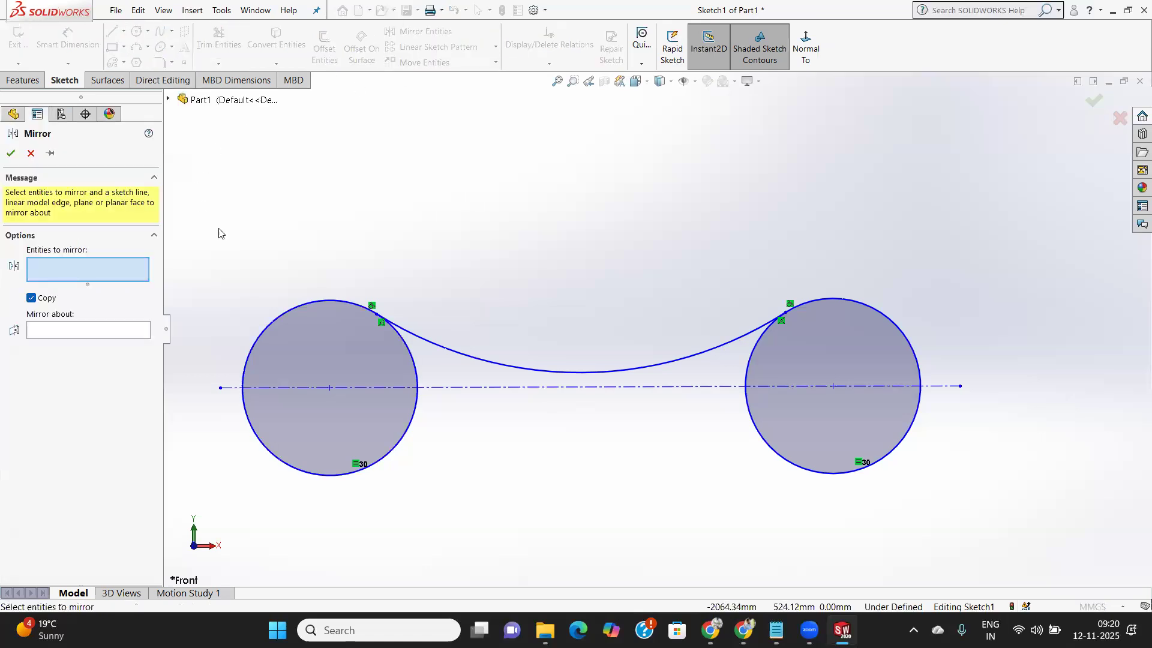
{"action": "left_click", "coordinate": [465, 355]}
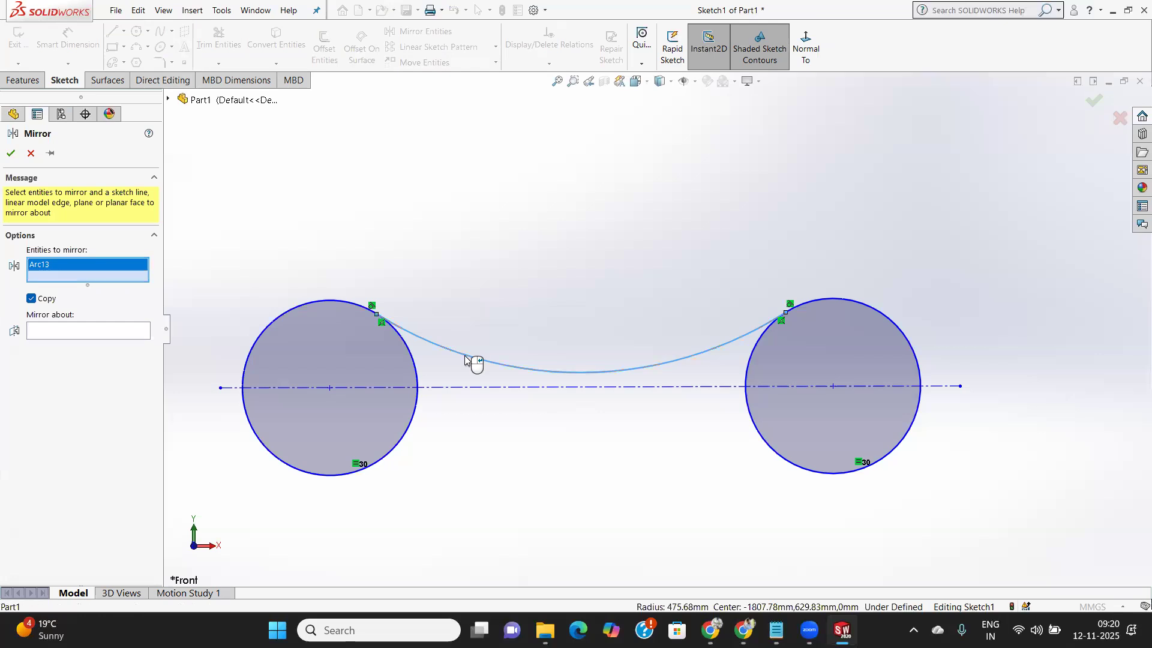
{"action": "left_click", "coordinate": [51, 336]}
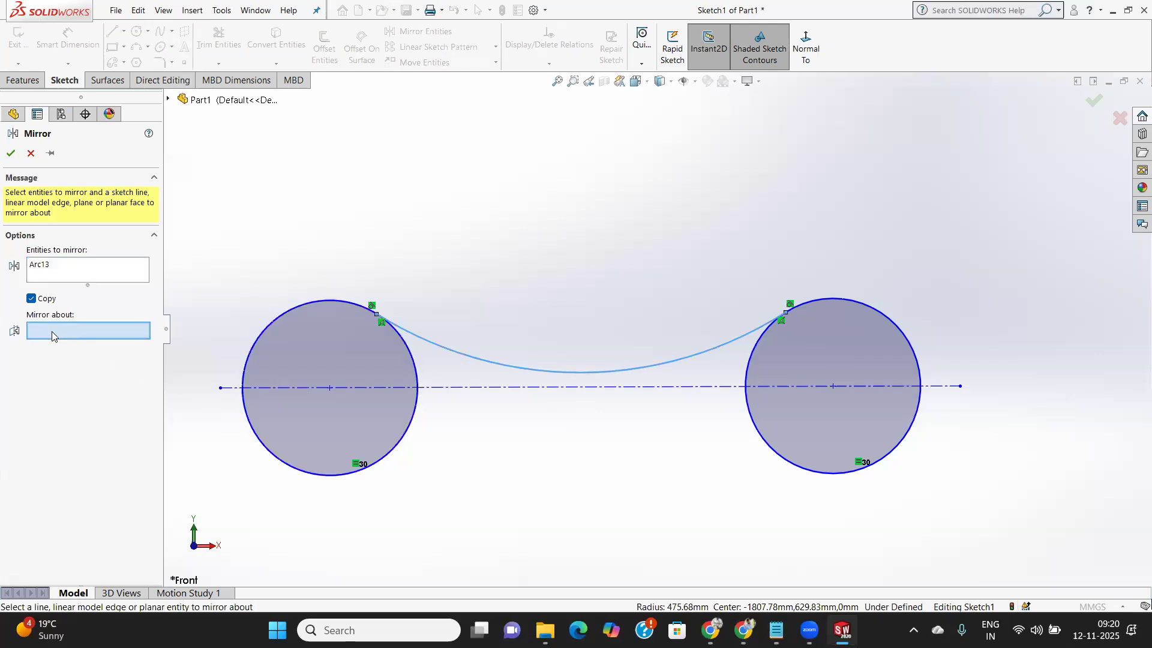
{"action": "left_click", "coordinate": [471, 390]}
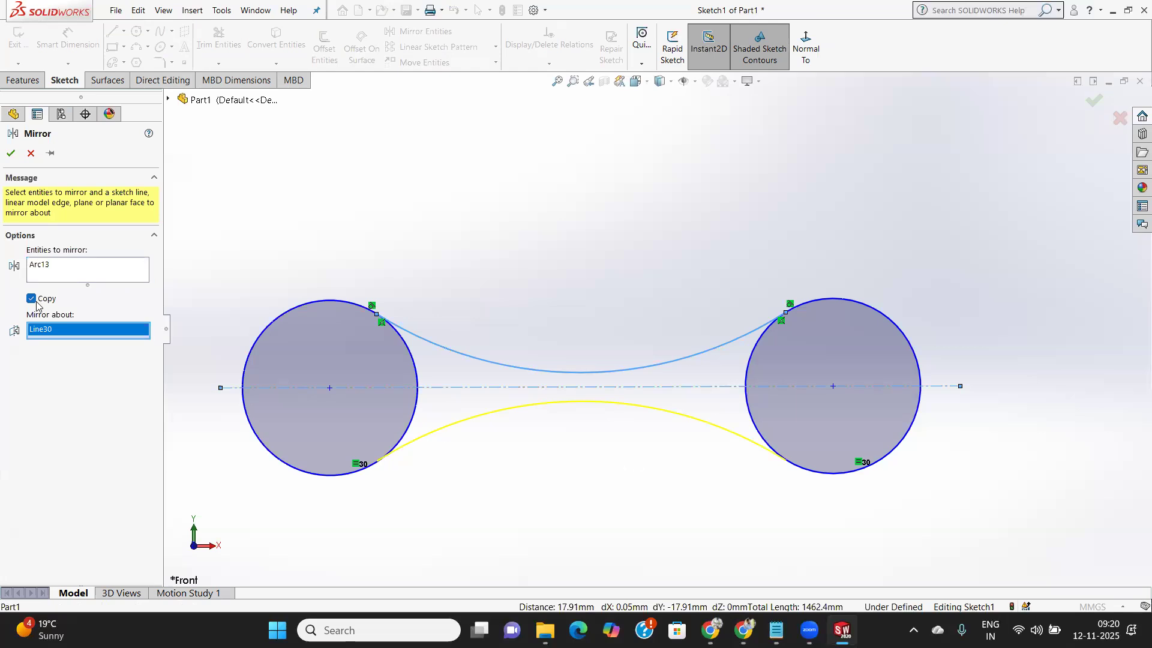
{"action": "left_click", "coordinate": [11, 153]}
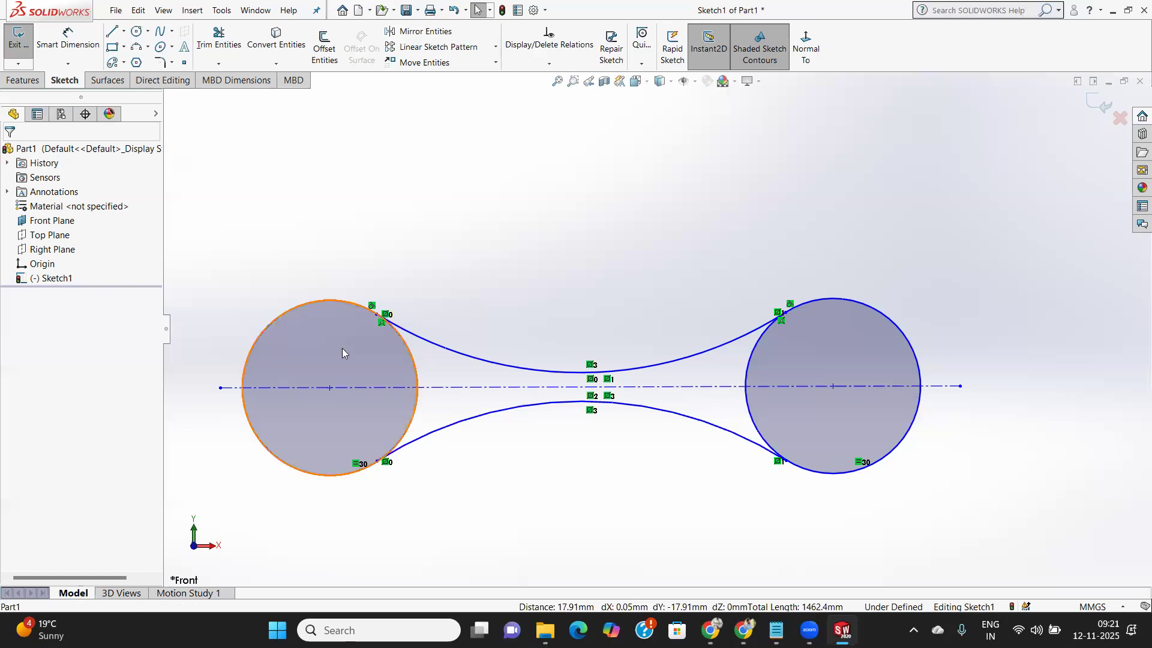
{"action": "left_click", "coordinate": [325, 45]}
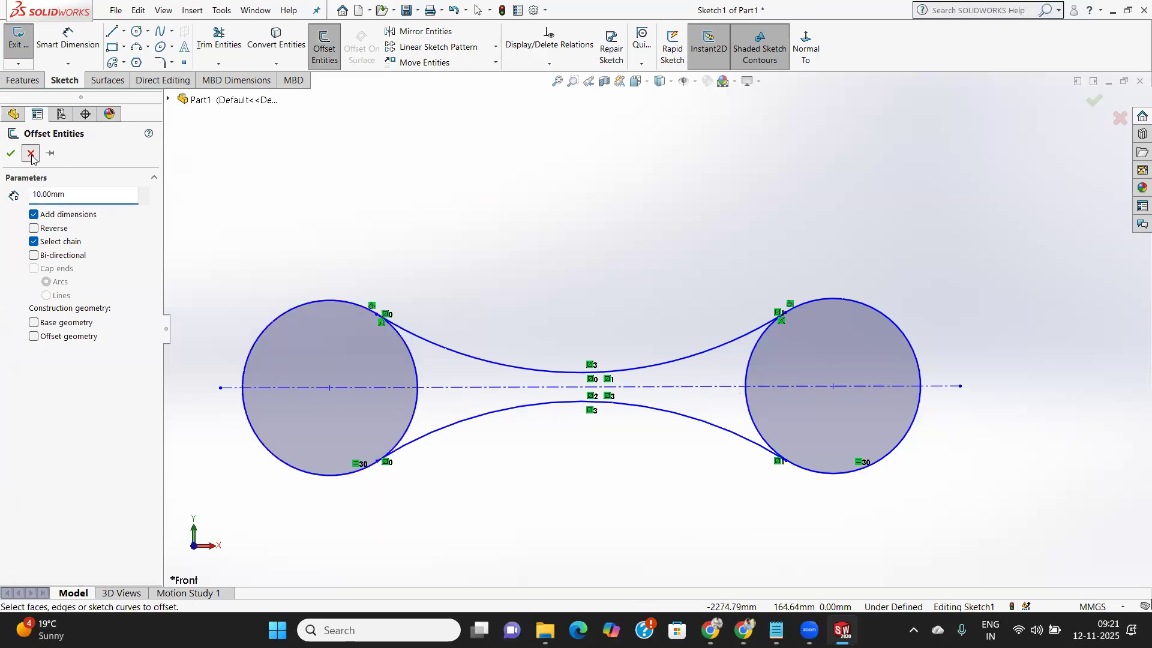
{"action": "key", "text": "Escape"}
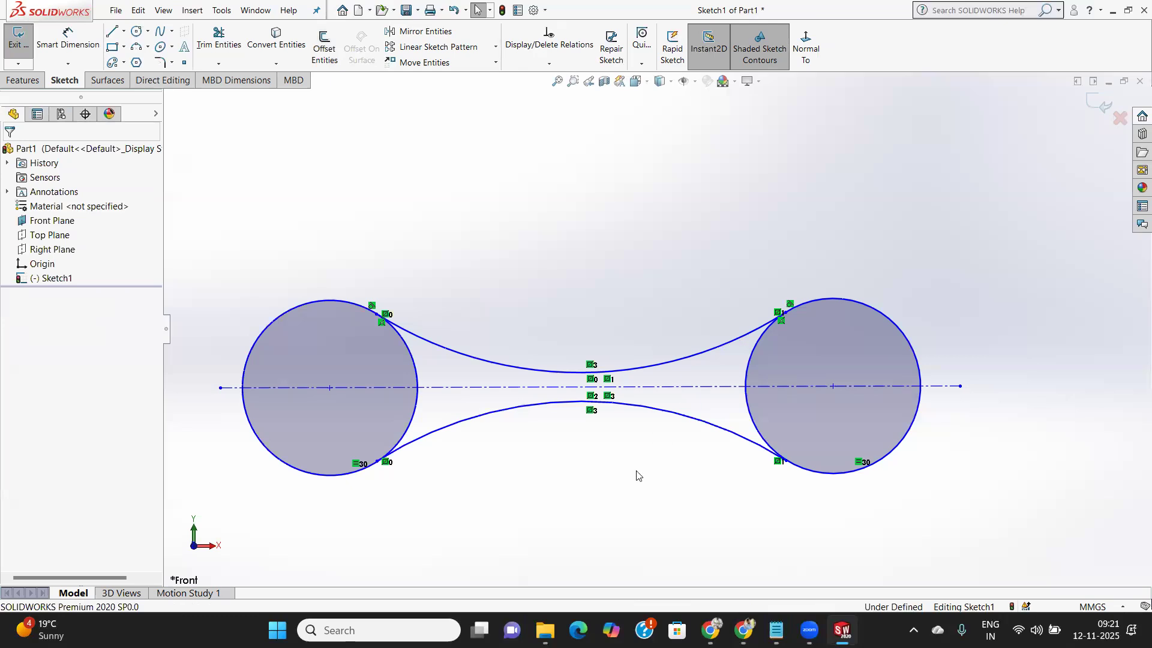
{"action": "scroll", "coordinate": [597, 473], "scroll_direction": "down", "scroll_amount": 1}
{"action": "scroll", "coordinate": [568, 468], "scroll_direction": "up", "scroll_amount": 2}
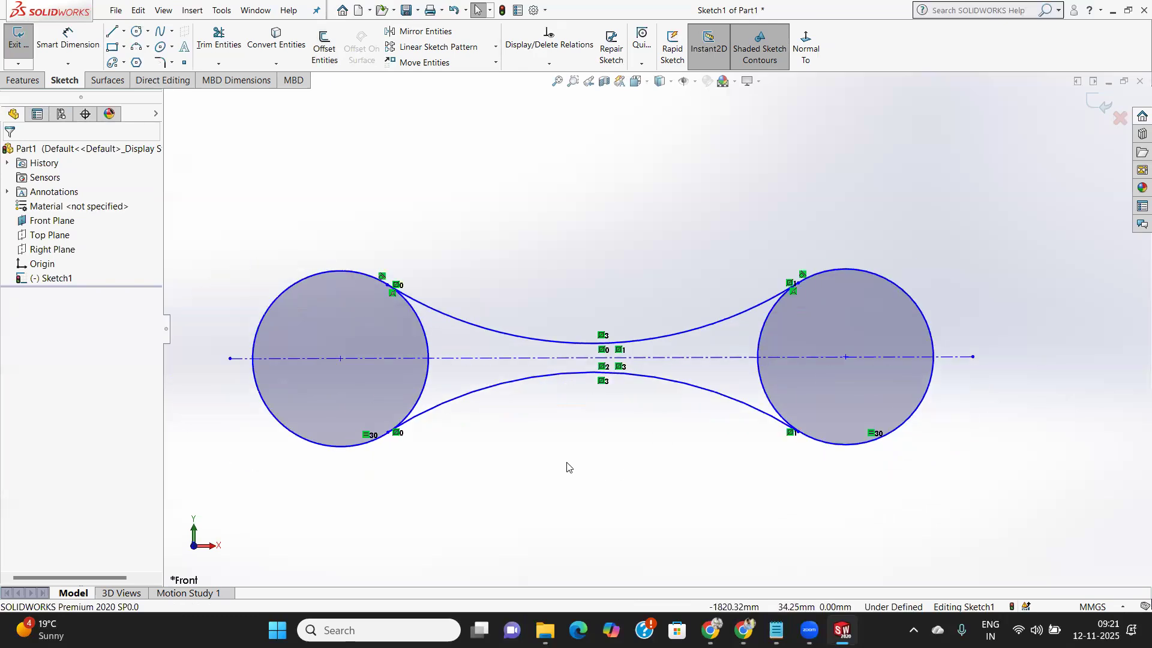
{"action": "scroll", "coordinate": [555, 463], "scroll_direction": "down", "scroll_amount": 2}
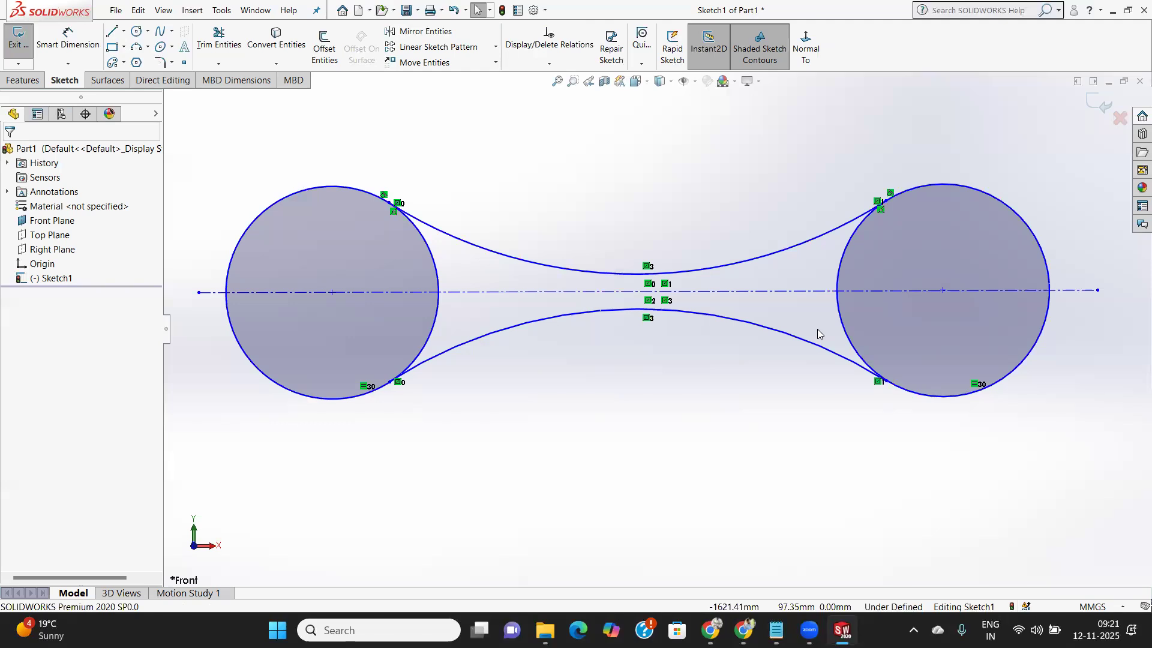
Power-trim the inner upper portions of both circles between the upper arc and the centerline, undoing the excess trim on the right circle's lower part.
{"action": "left_click", "coordinate": [219, 47]}
{"action": "mouse_move", "coordinate": [370, 247]}
{"action": "left_mouse_down"}
{"action": "mouse_move", "coordinate": [426, 267]}
{"action": "mouse_move", "coordinate": [569, 283]}
{"action": "mouse_move", "coordinate": [780, 291]}
{"action": "mouse_move", "coordinate": [858, 273]}
{"action": "left_mouse_up"}
{"action": "left_click_drag", "start_coordinate": [862, 328], "coordinate": [812, 323]}
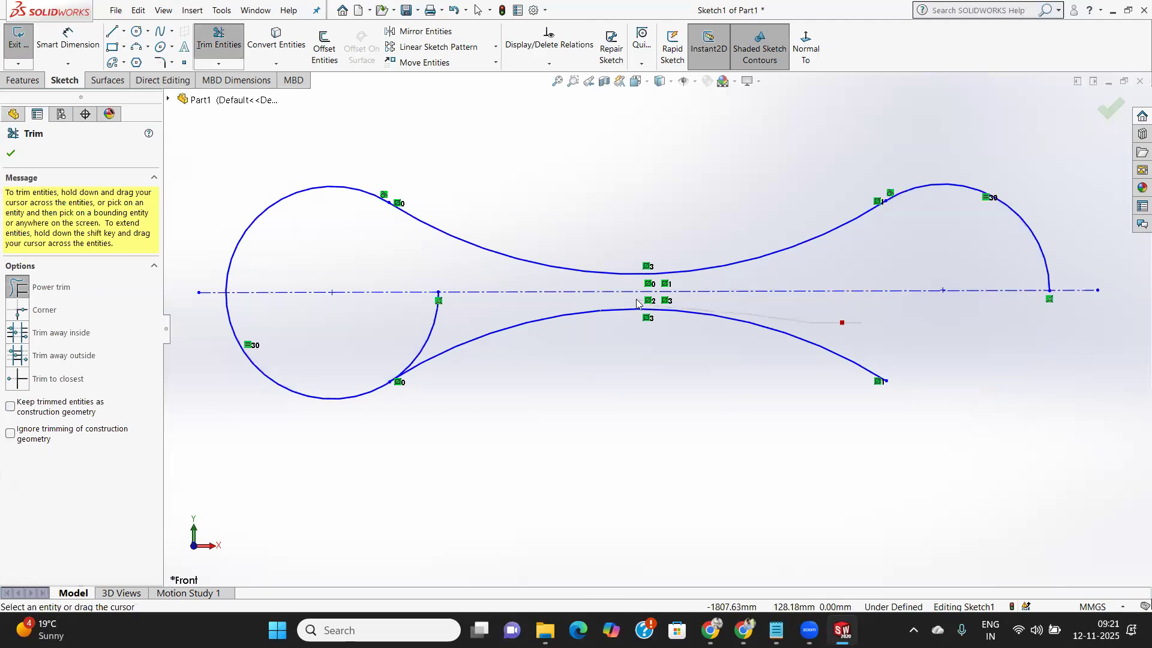
{"action": "key", "text": "ctrl+z"}
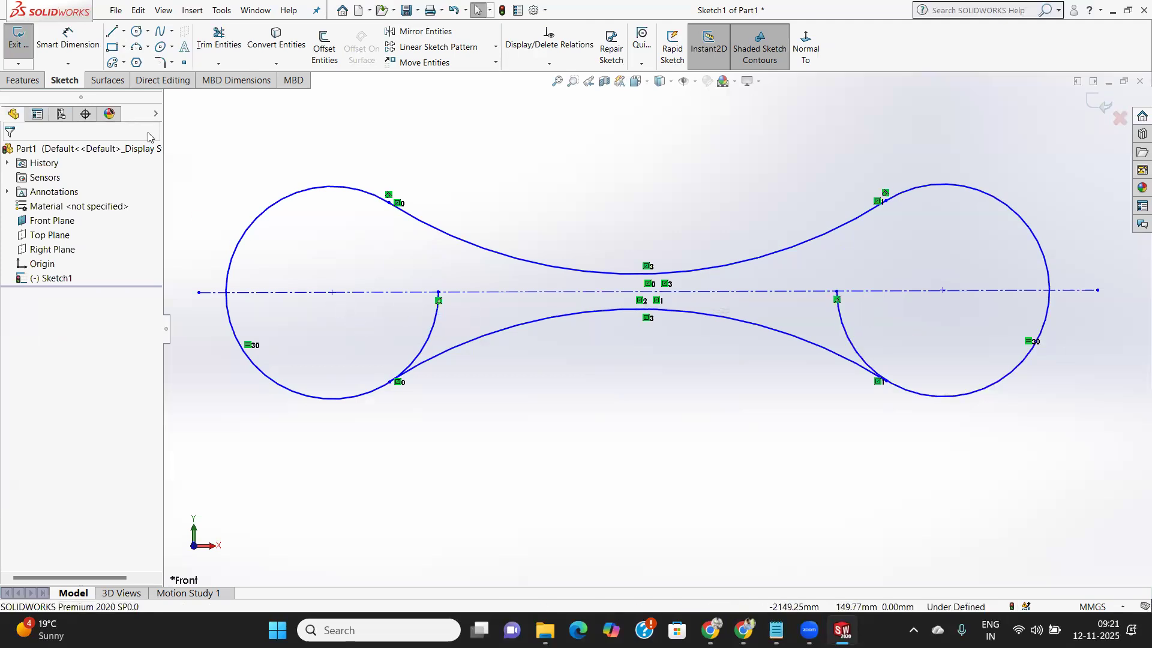
Power-trim the left circle's lower inner arc, undoing the excess trim on the right circle's lower part.
{"action": "left_click", "coordinate": [216, 36]}
{"action": "left_click_drag", "start_coordinate": [343, 324], "coordinate": [464, 327]}
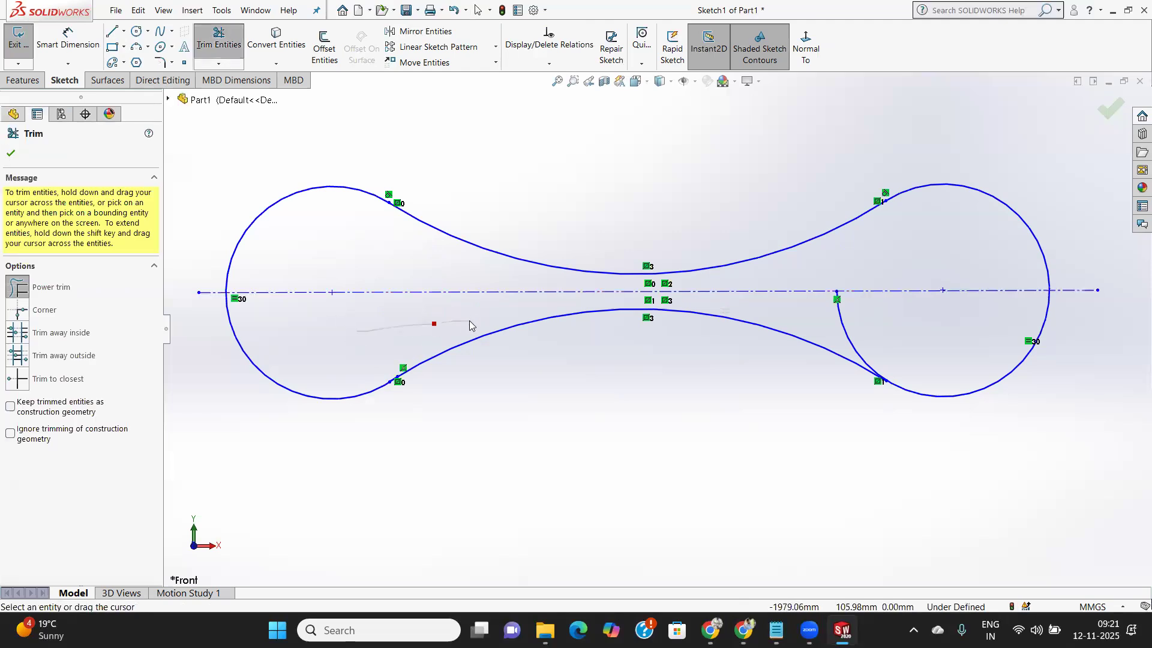
{"action": "left_click_drag", "start_coordinate": [813, 316], "coordinate": [858, 320]}
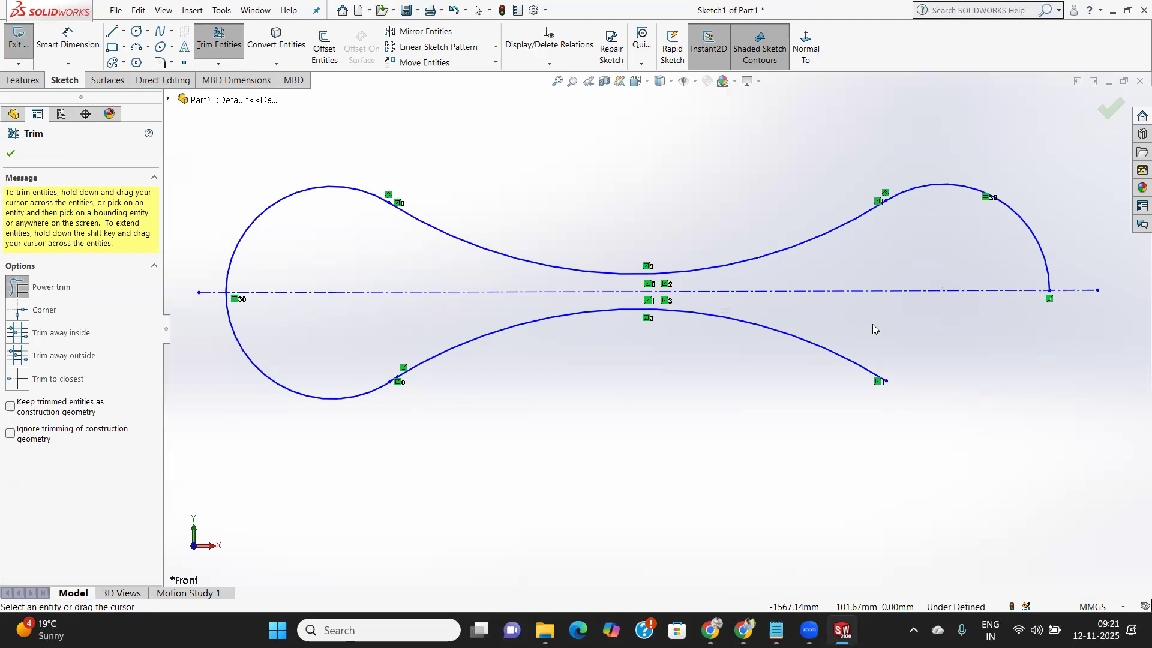
{"action": "key", "text": "ctrl+z"}
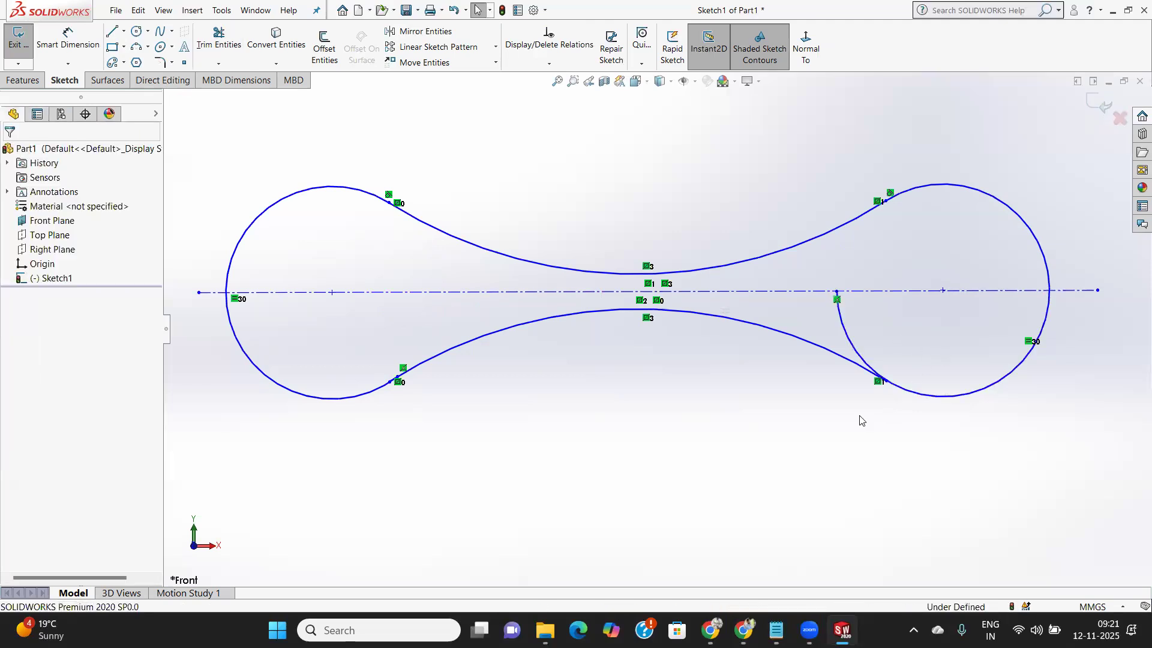
Add a tangent relation between the right circle's arc and the lower connecting arc.
{"action": "scroll", "coordinate": [876, 377], "scroll_direction": "down", "scroll_amount": 5}
{"action": "scroll", "coordinate": [667, 340], "scroll_direction": "up", "scroll_amount": 6}
{"action": "scroll", "coordinate": [660, 183], "scroll_direction": "down", "scroll_amount": 5}
{"action": "scroll", "coordinate": [669, 281], "scroll_direction": "up", "scroll_amount": 6}
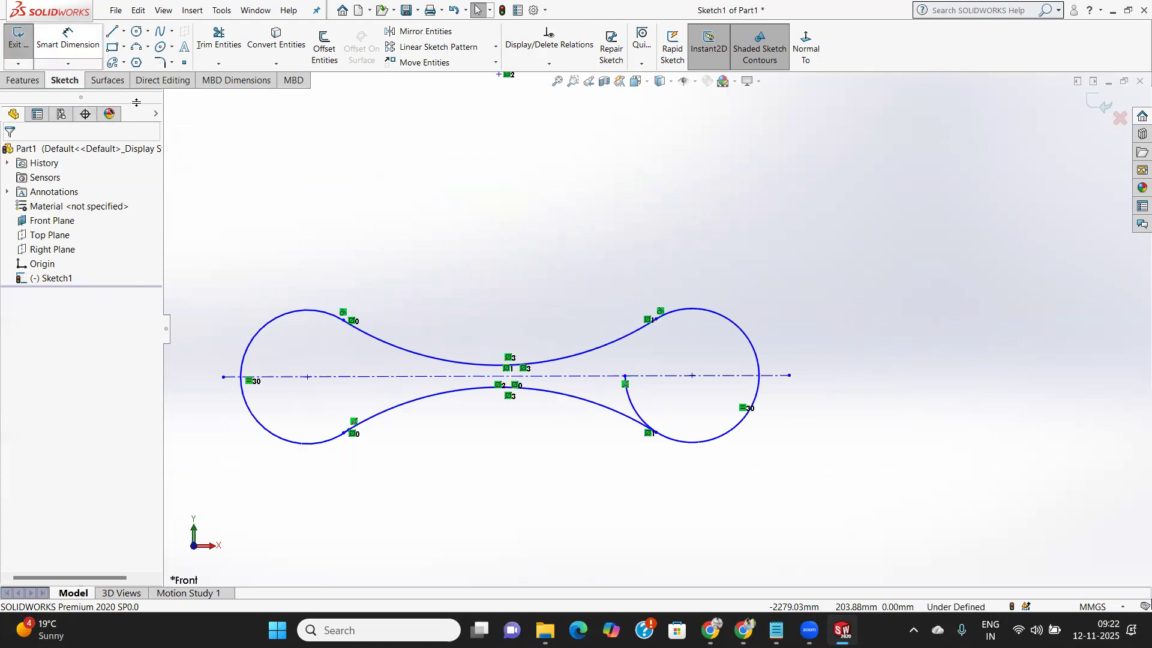
{"action": "scroll", "coordinate": [548, 390], "scroll_direction": "down", "scroll_amount": 3}
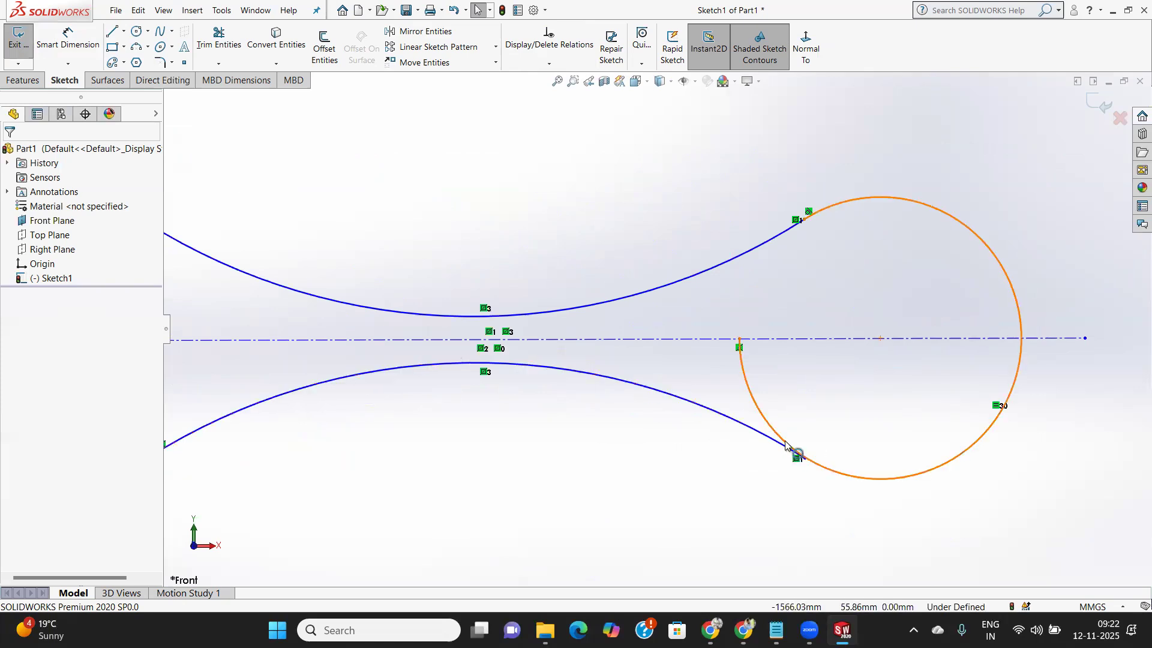
{"action": "left_click", "coordinate": [790, 447]}
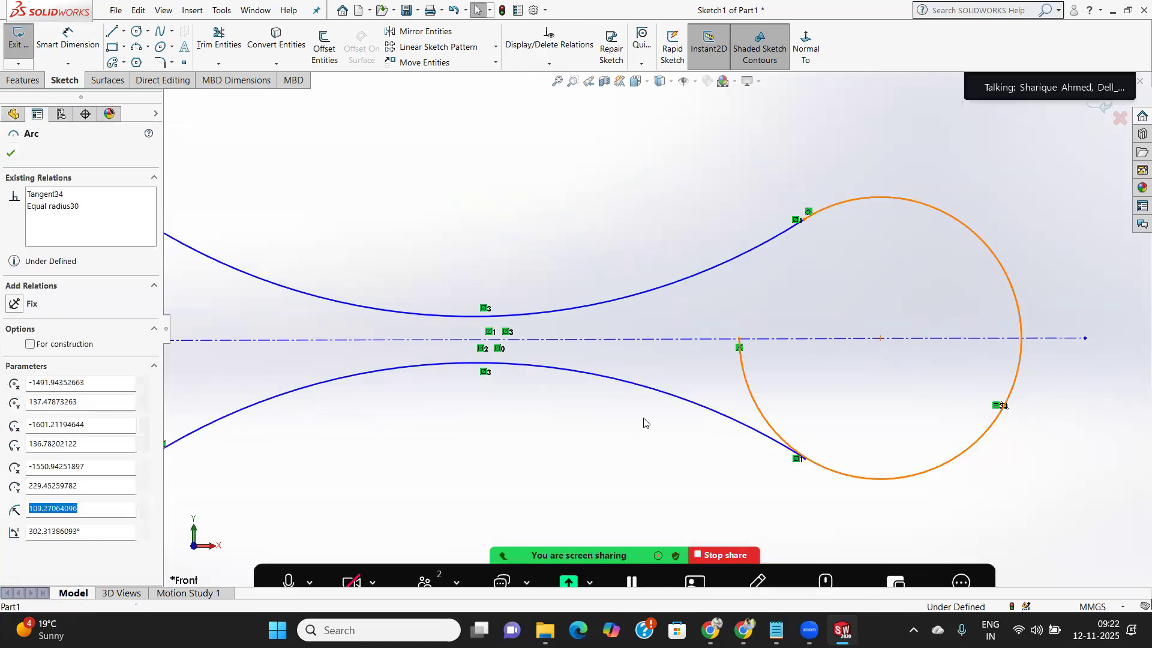
{"action": "left_click", "coordinate": [672, 398], "text": "ctrl"}
{"action": "left_click", "coordinate": [39, 384]}
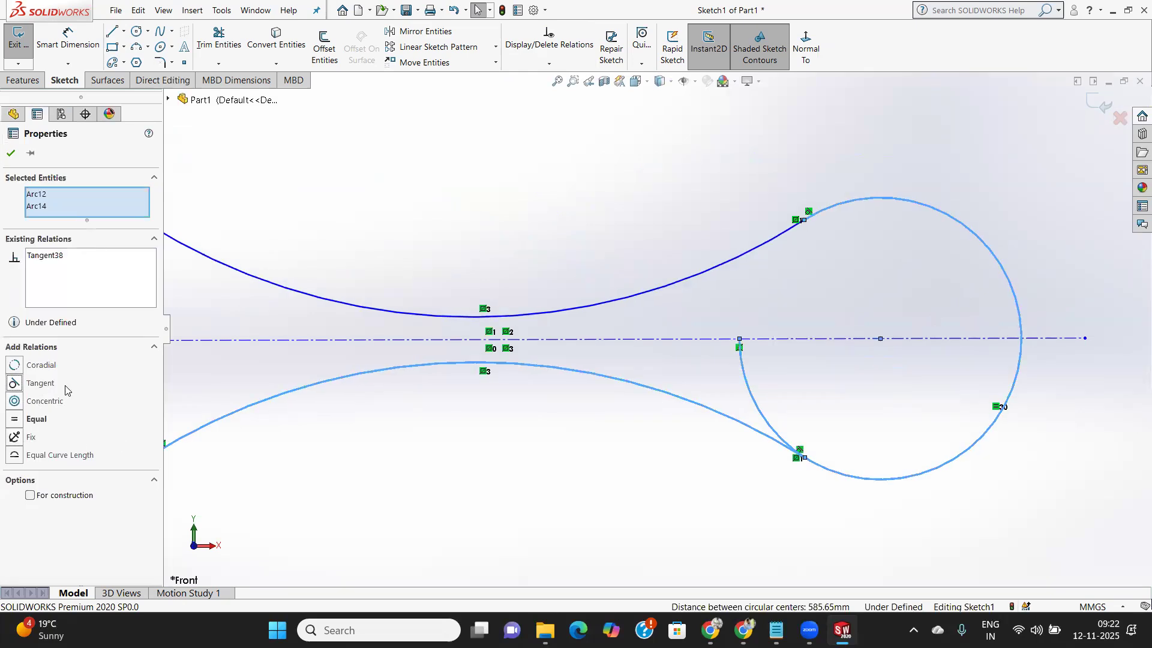
{"action": "scroll", "coordinate": [467, 427], "scroll_direction": "down", "scroll_amount": 2}
{"action": "scroll", "coordinate": [467, 427], "scroll_direction": "up", "scroll_amount": 3}
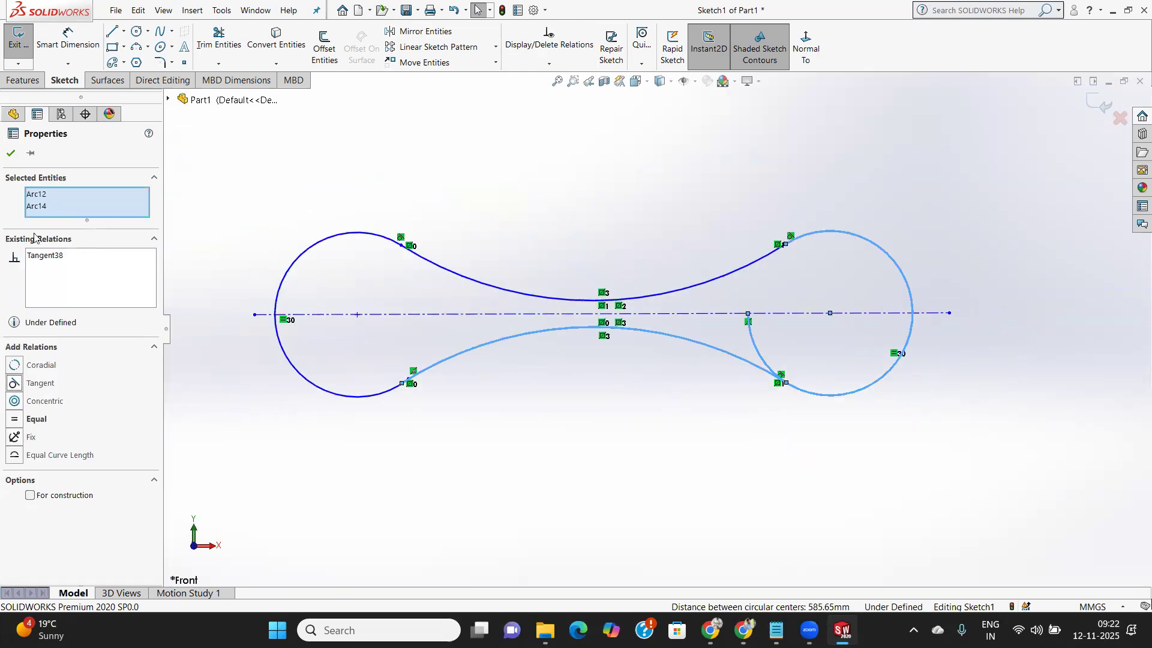
{"action": "left_click", "coordinate": [11, 151]}
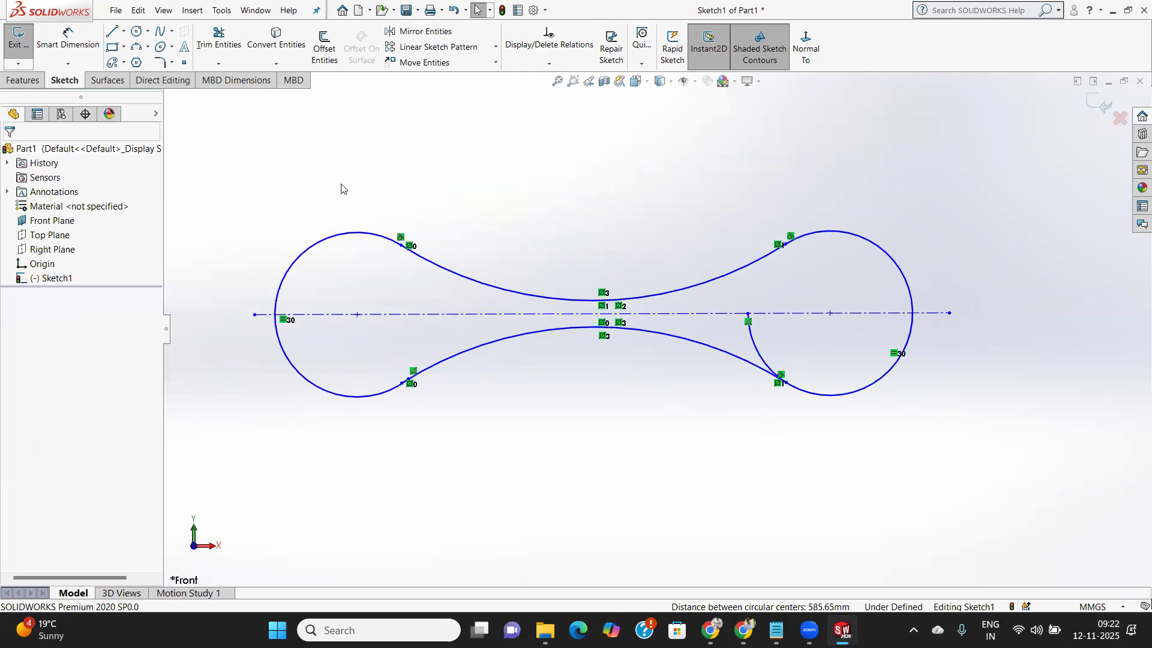
Power-trim the remaining inner arc of the right circle between the centerline and the lower connecting arc.
{"action": "left_click", "coordinate": [213, 39]}
{"action": "scroll", "coordinate": [851, 363], "scroll_direction": "down", "scroll_amount": 2}
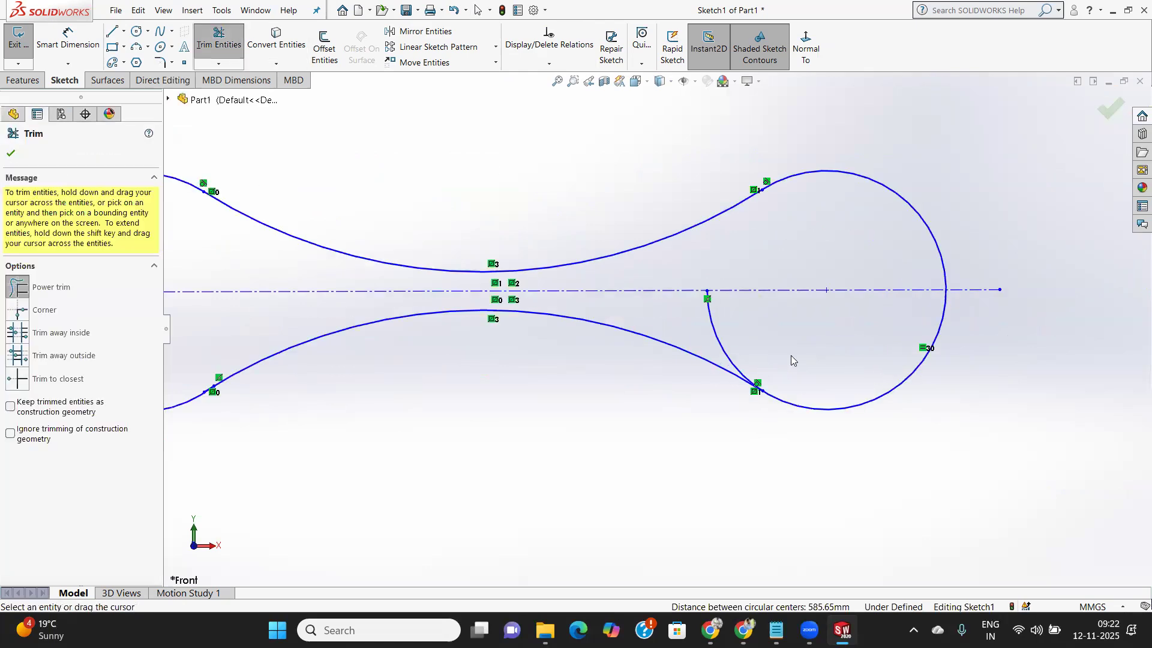
{"action": "left_click_drag", "start_coordinate": [742, 327], "coordinate": [708, 324]}
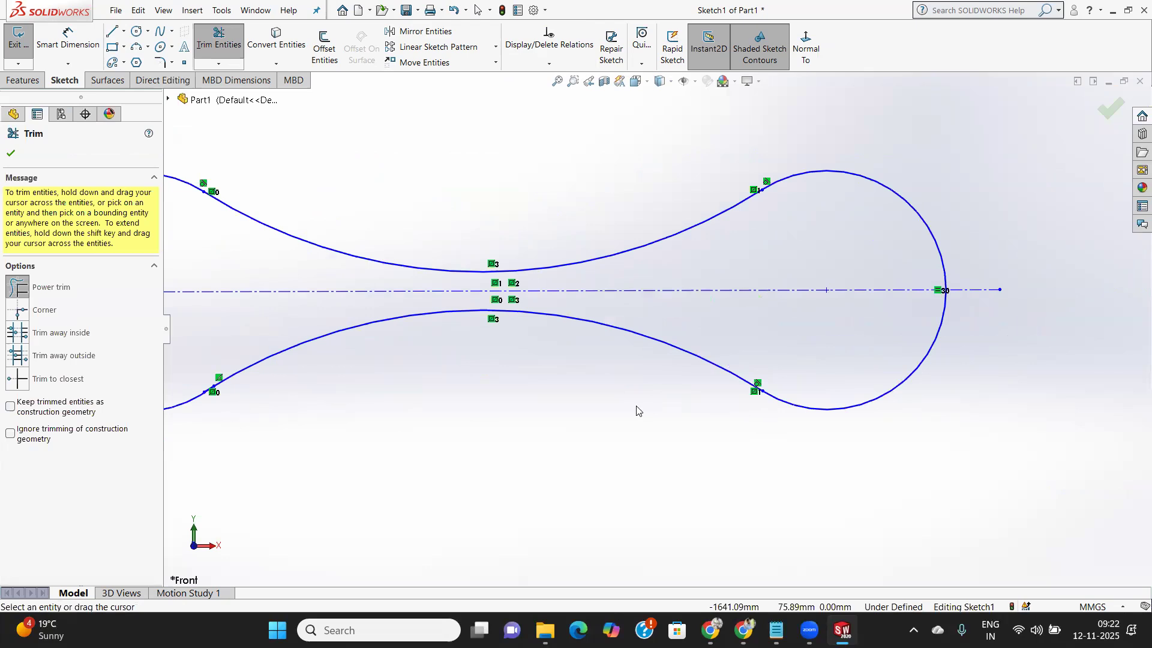
{"action": "scroll", "coordinate": [637, 411], "scroll_direction": "up", "scroll_amount": 4}
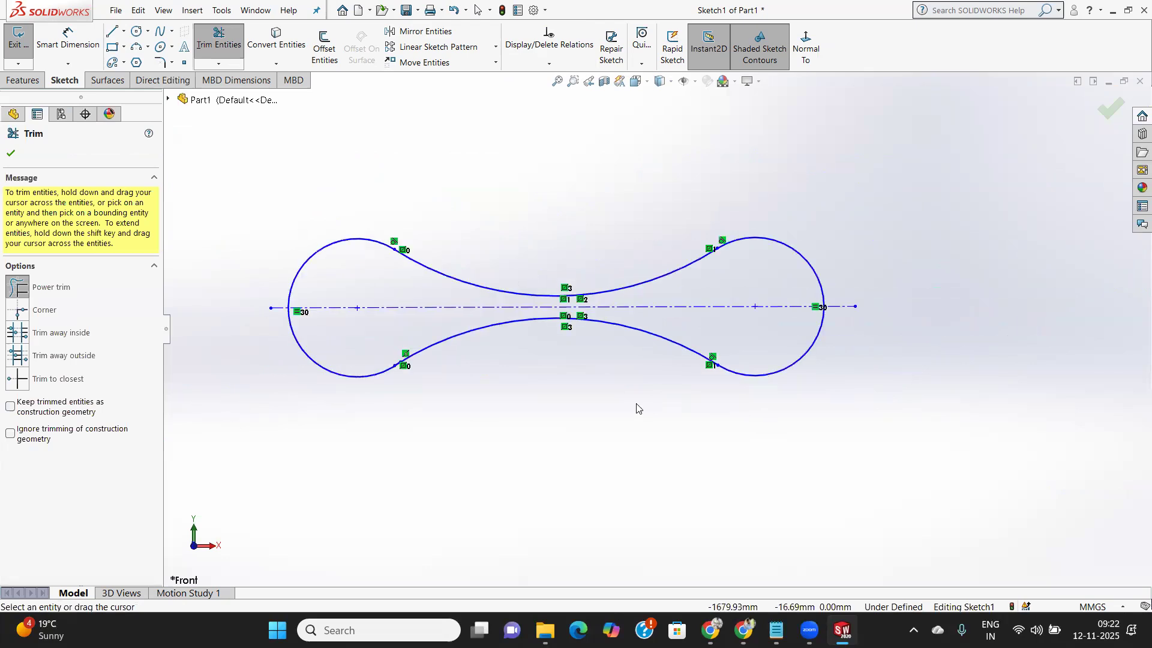
{"action": "left_click", "coordinate": [11, 154]}
{"action": "scroll", "coordinate": [539, 357], "scroll_direction": "up", "scroll_amount": 2}
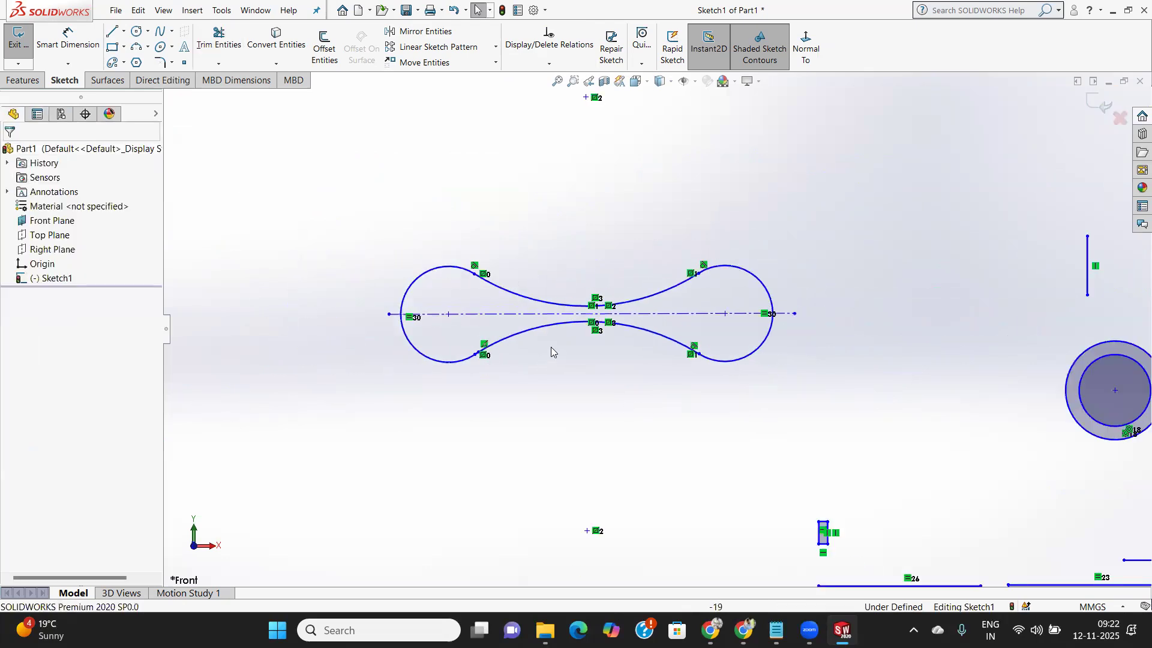
Sketch a closed right triangle up and to the left of the dumbbell, with a hypotenuse about 635 mm long.
{"action": "scroll", "coordinate": [600, 351], "scroll_direction": "down", "scroll_amount": 3}
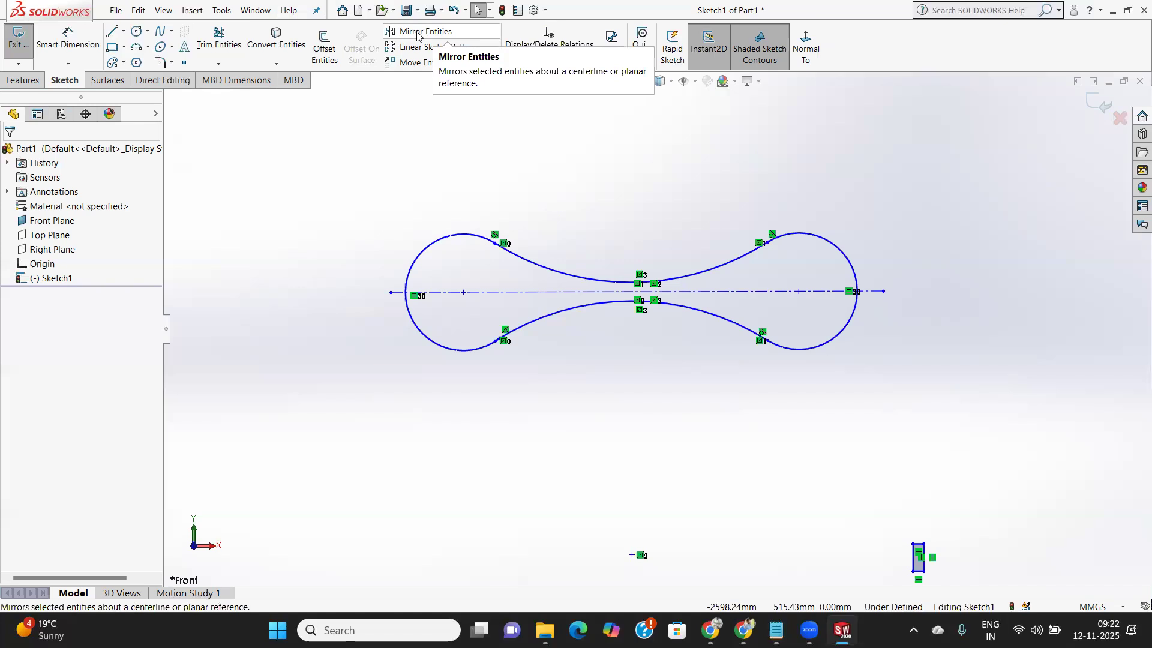
{"action": "scroll", "coordinate": [584, 213], "scroll_direction": "down", "scroll_amount": 3}
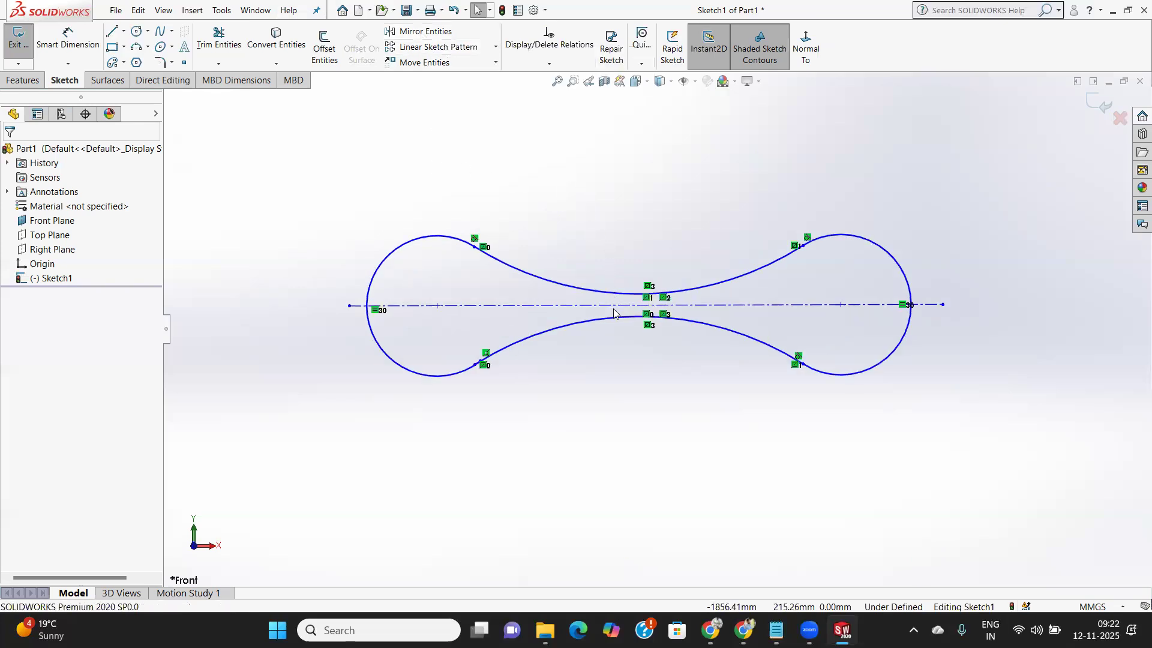
{"action": "scroll", "coordinate": [745, 329], "scroll_direction": "up", "scroll_amount": 8}
{"action": "scroll", "coordinate": [744, 321], "scroll_direction": "up", "scroll_amount": 2}
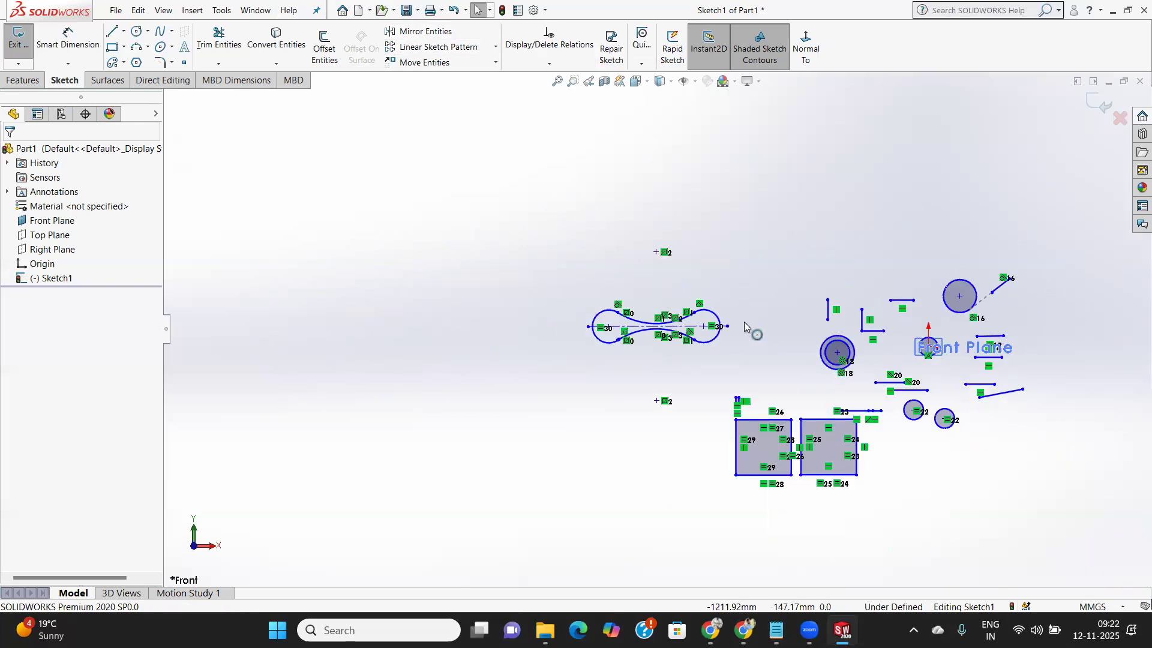
{"action": "scroll", "coordinate": [742, 317], "scroll_direction": "down", "scroll_amount": 2}
{"action": "left_click", "coordinate": [114, 32]}
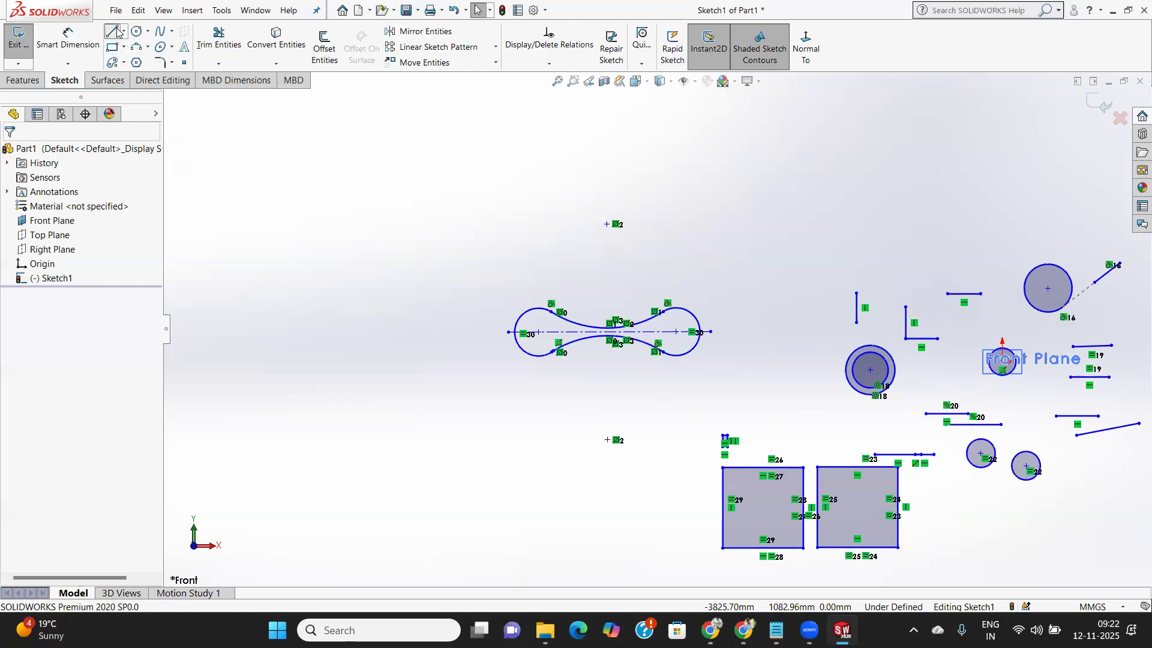
{"action": "left_click", "coordinate": [386, 266]}
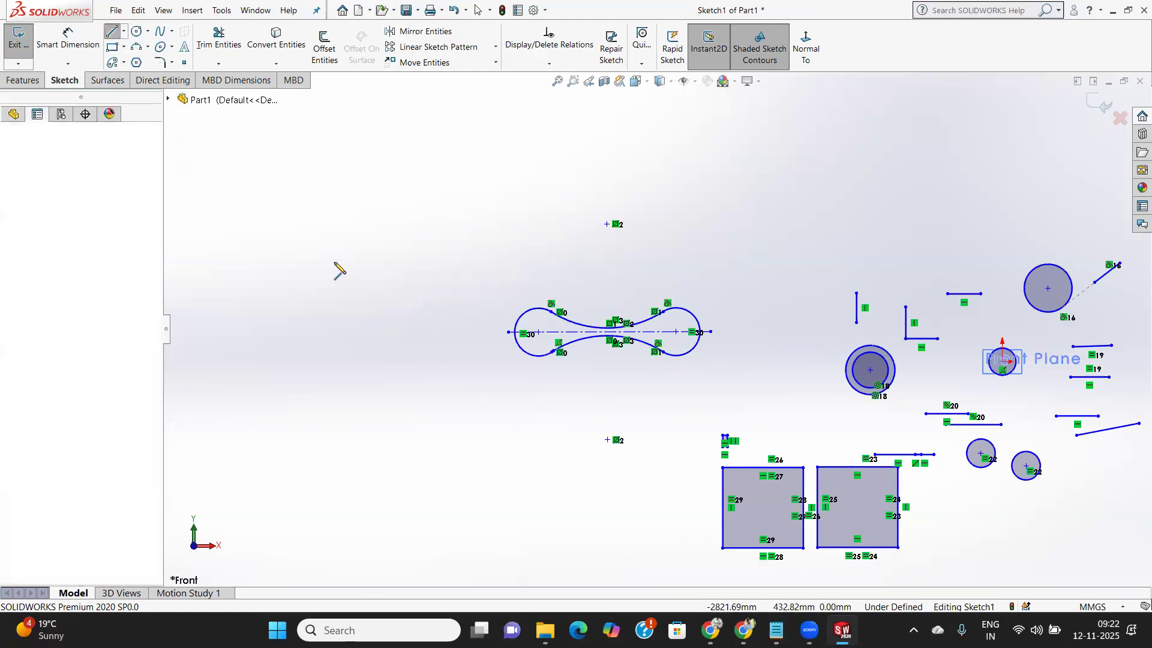
{"action": "left_click", "coordinate": [292, 266]}
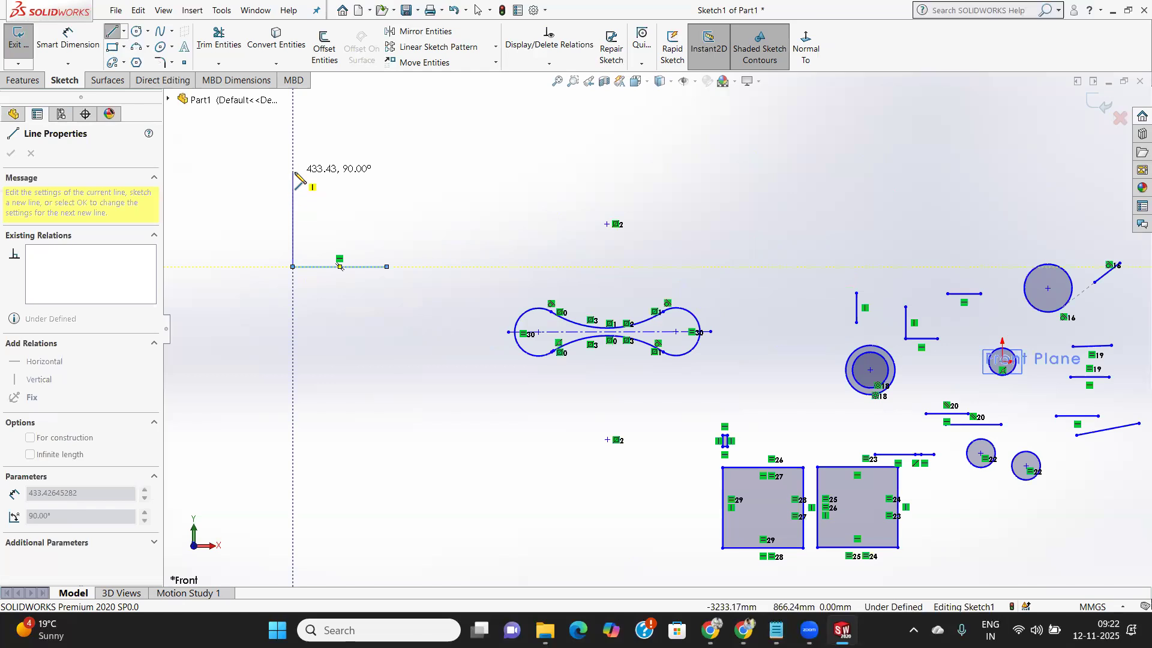
{"action": "left_click", "coordinate": [292, 164]}
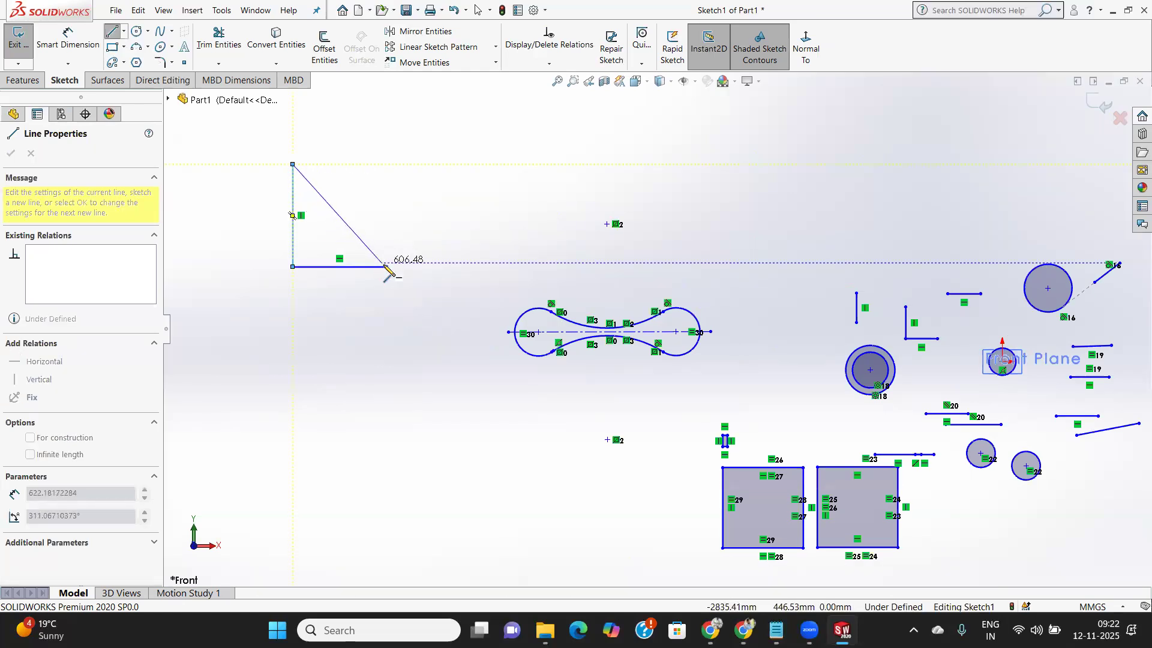
{"action": "left_click", "coordinate": [386, 266]}
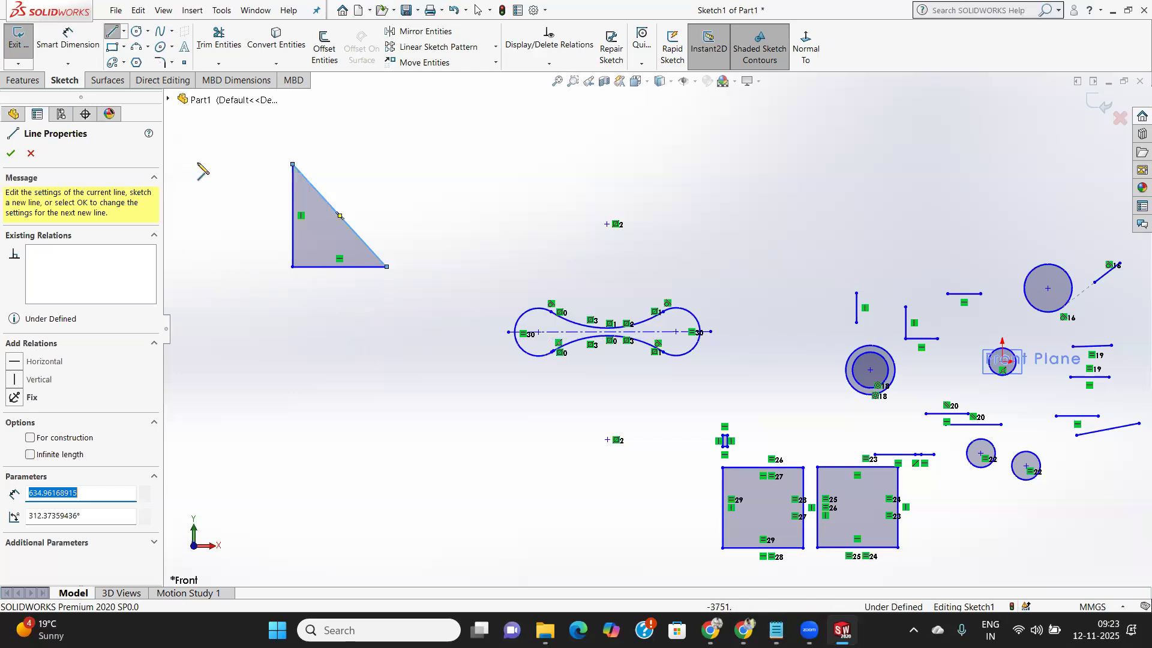
Sketch a separate vertical line about 631 mm long just right of the triangle.
{"action": "left_click", "coordinate": [446, 151]}
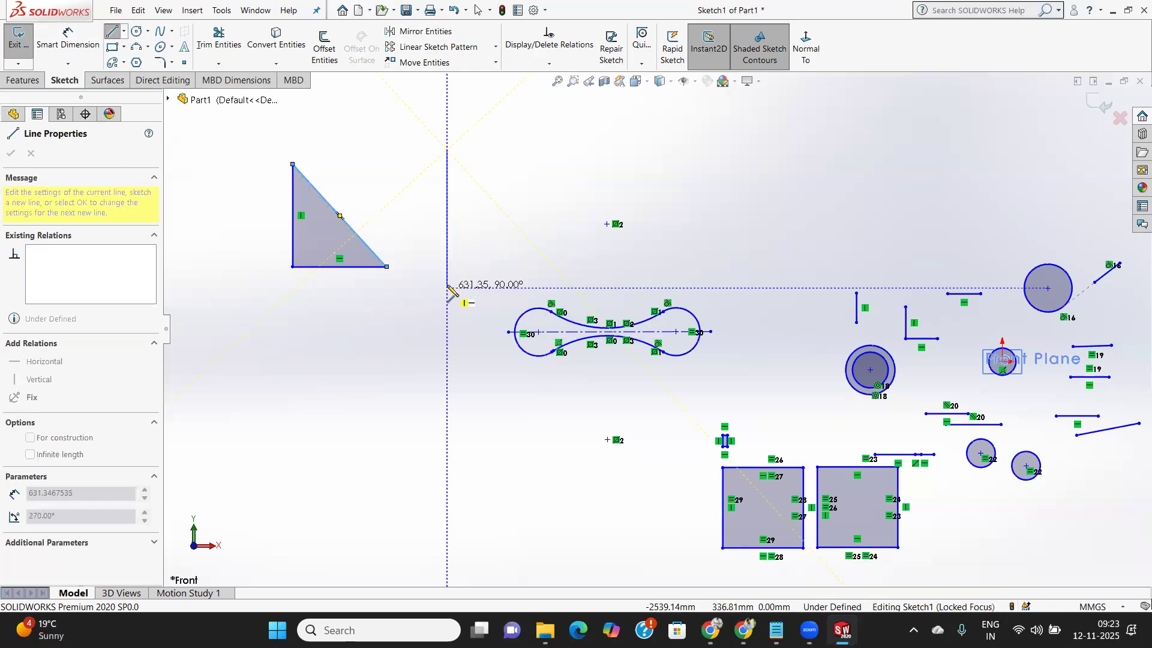
{"action": "right_click", "coordinate": [413, 315]}
{"action": "left_click", "coordinate": [431, 328]}
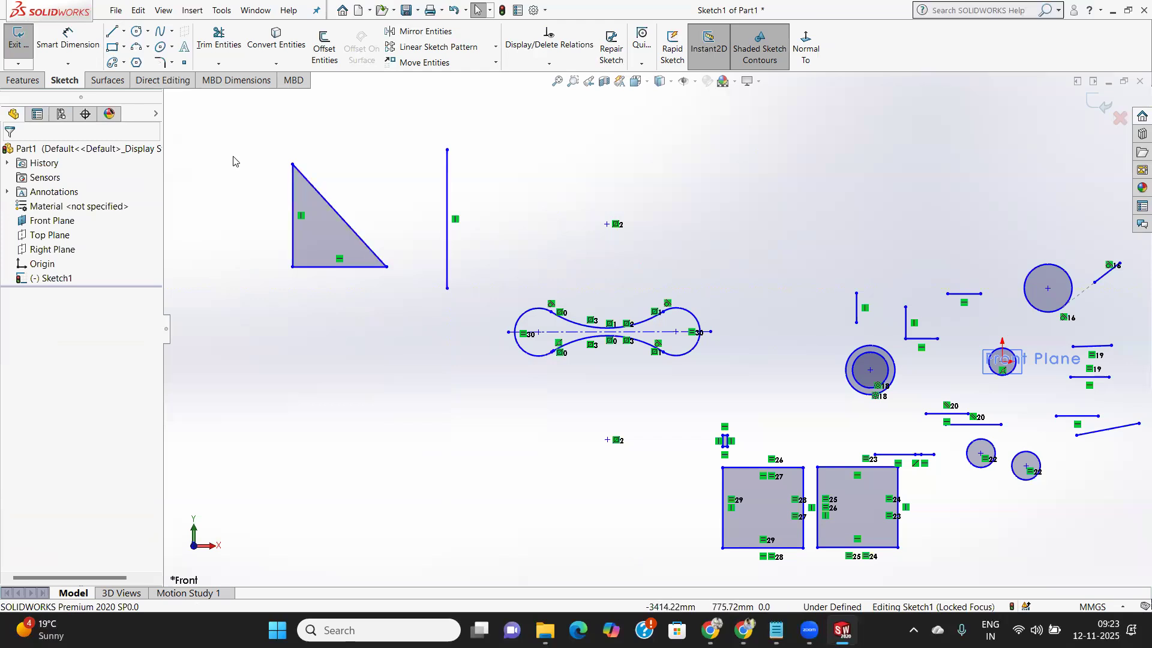
Mirror the triangle's three lines about the separate vertical line, keeping the original as a copy.
{"action": "left_click", "coordinate": [424, 33]}
{"action": "left_click_drag", "start_coordinate": [400, 305], "coordinate": [254, 189]}
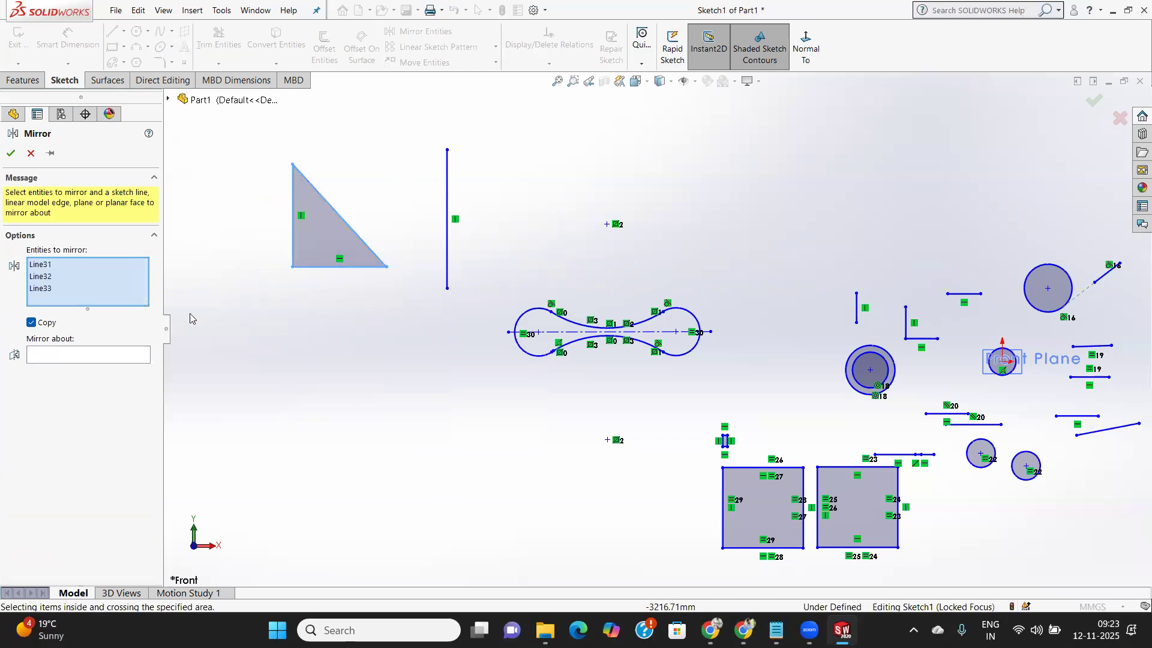
{"action": "left_click", "coordinate": [67, 357]}
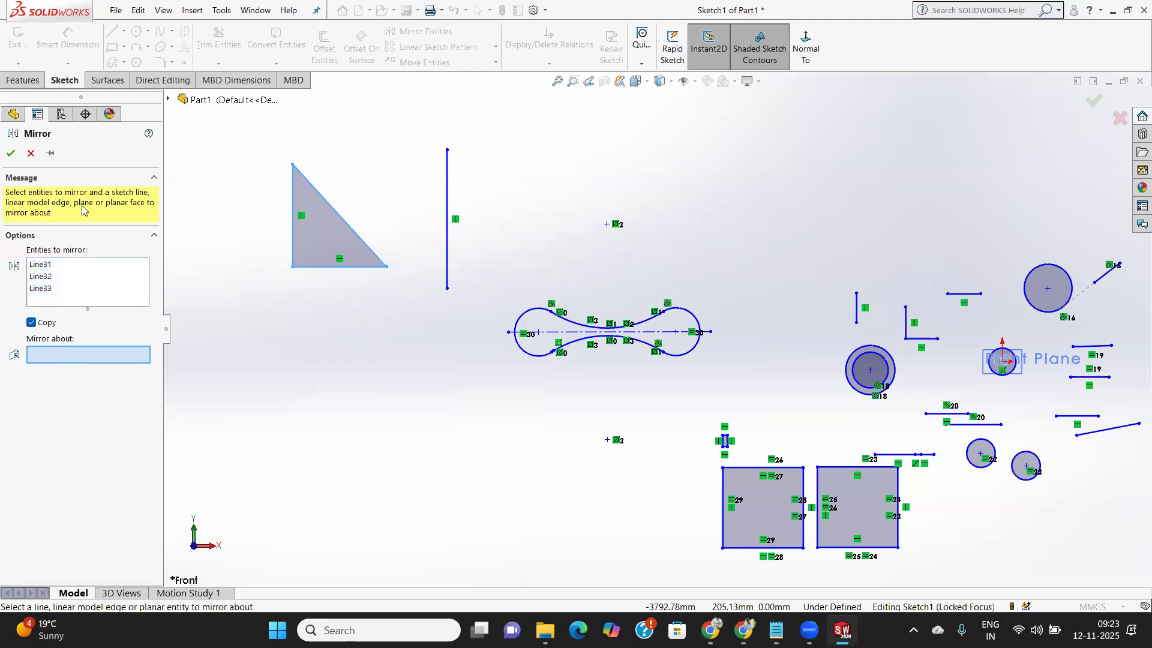
{"action": "left_click", "coordinate": [448, 194]}
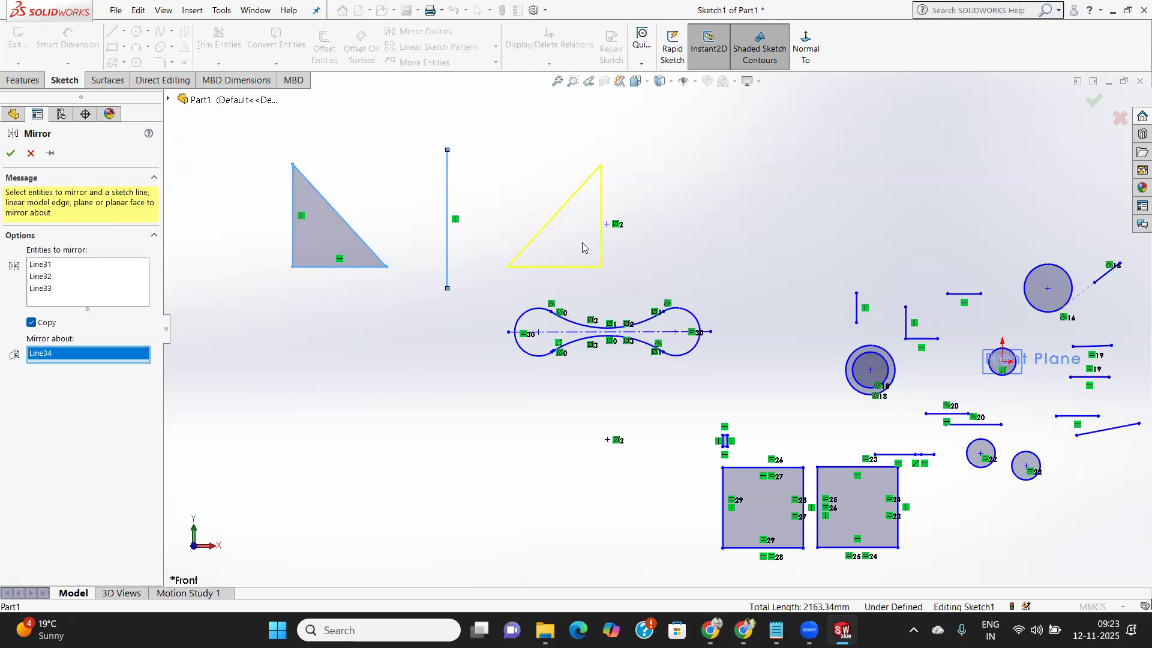
{"action": "left_click", "coordinate": [11, 153]}
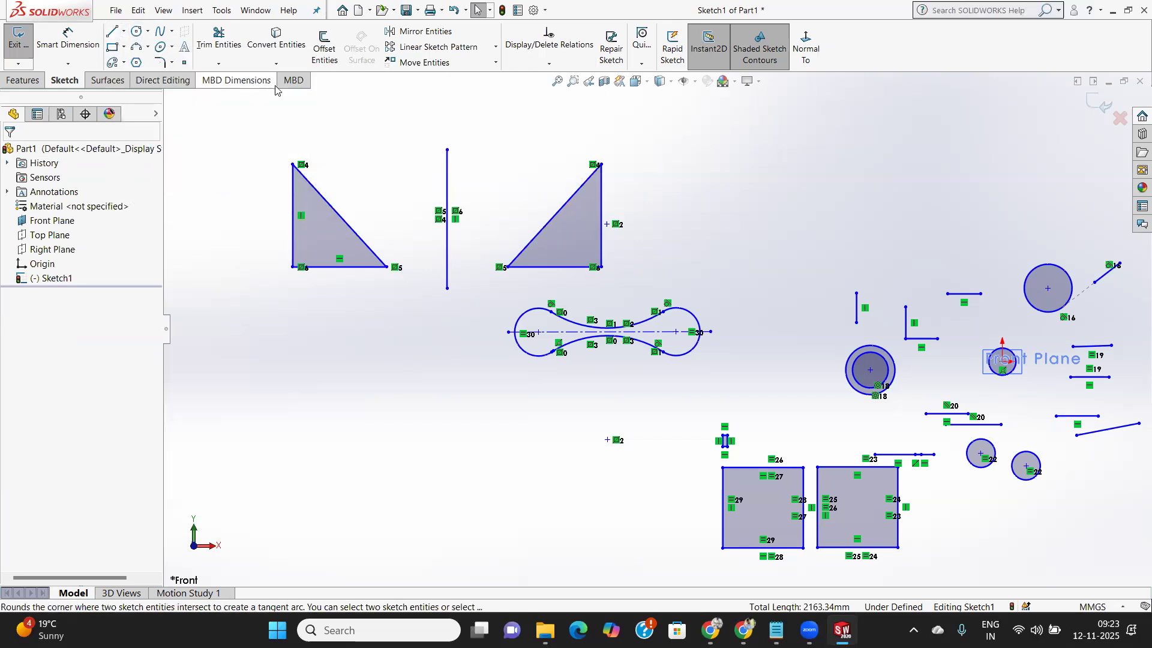
Mirror the right-hand triangle's base and sloping side about its own vertical edge, keeping the originals.
{"action": "left_click", "coordinate": [445, 32]}
{"action": "scroll", "coordinate": [570, 303], "scroll_direction": "down", "scroll_amount": 2}
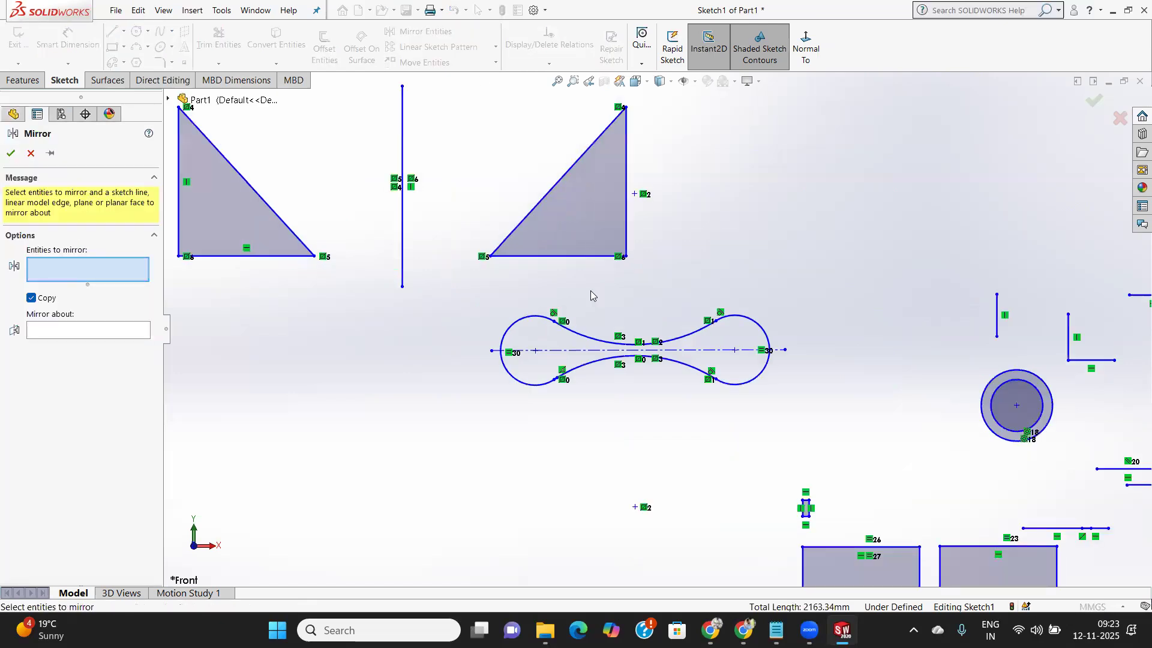
{"action": "left_click_drag", "start_coordinate": [659, 278], "coordinate": [528, 149]}
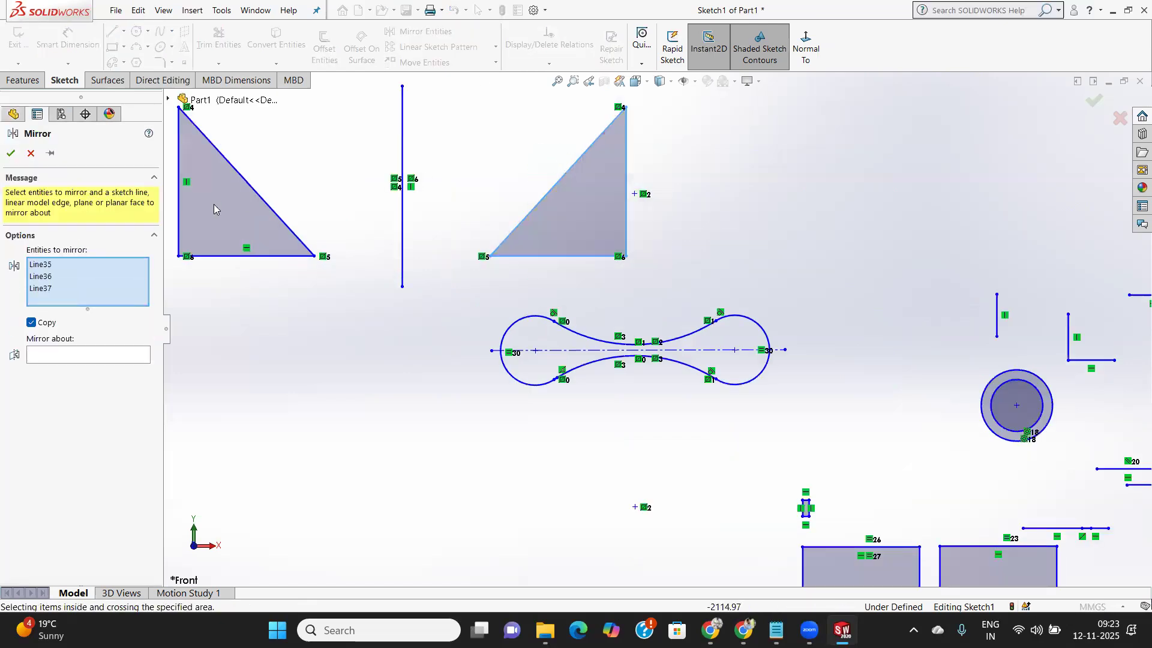
{"action": "left_click", "coordinate": [67, 353]}
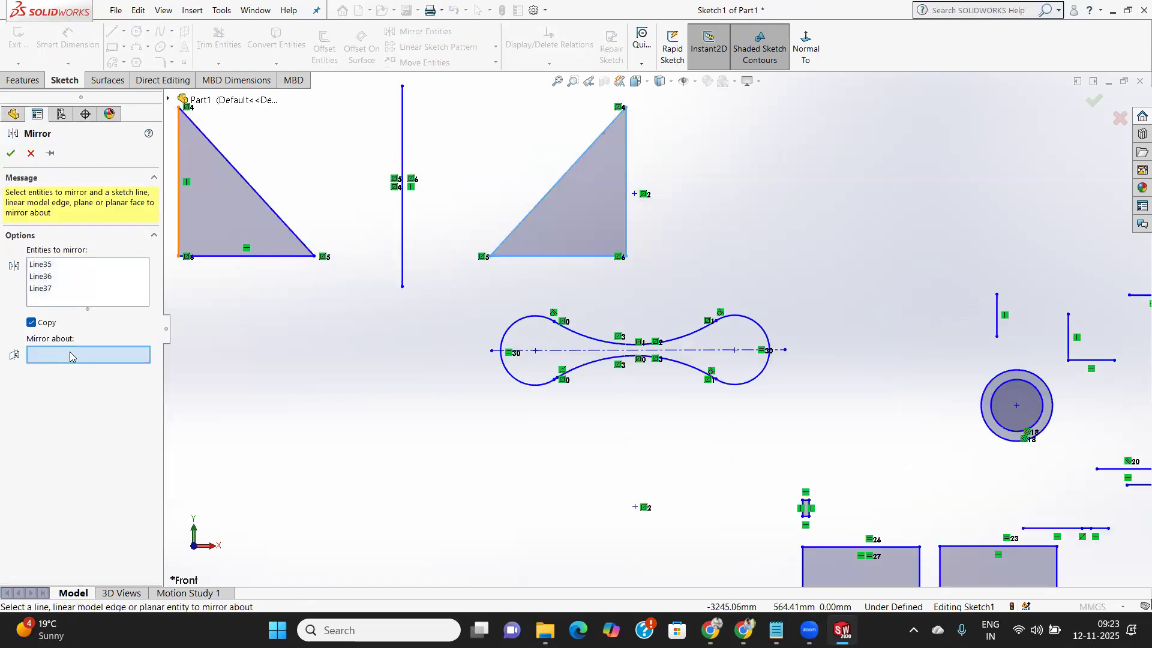
{"action": "left_click", "coordinate": [626, 185]}
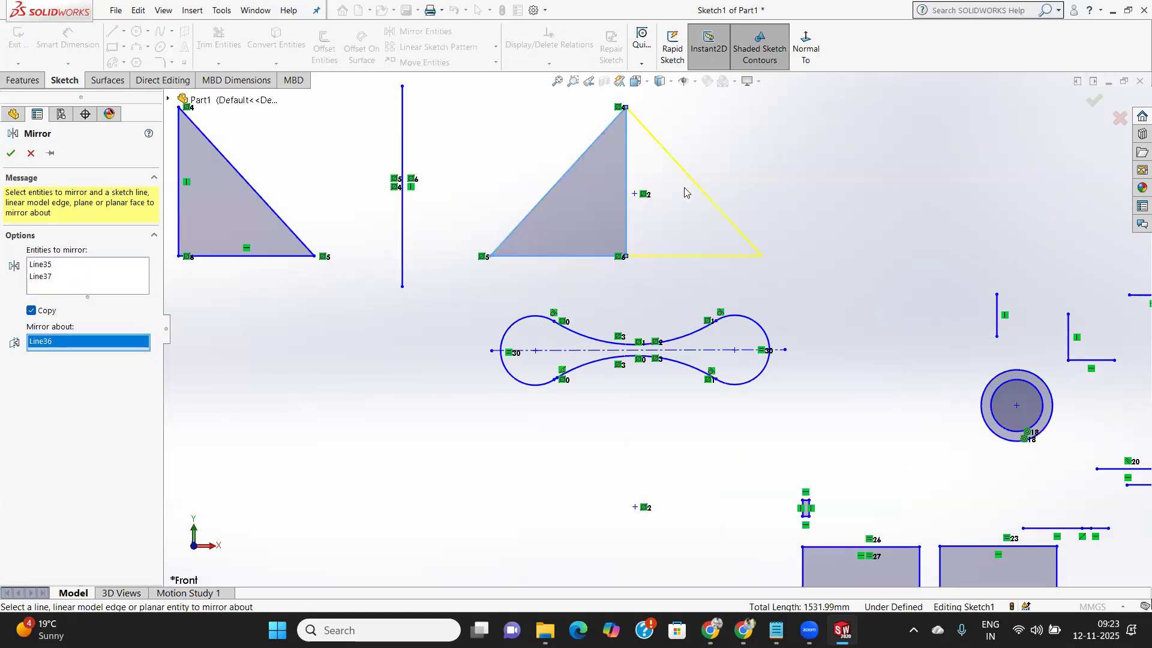
{"action": "left_click", "coordinate": [11, 153]}
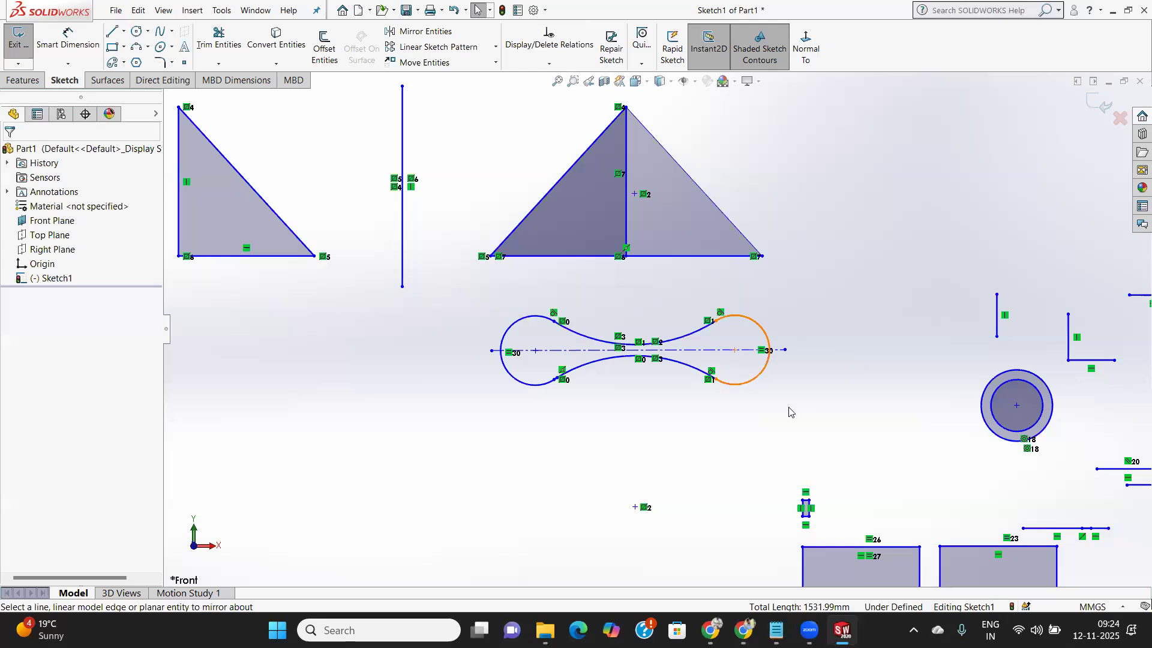
Move the whole dumbbell outline with its centerline down and left, clear of the space below the double triangle.
{"action": "left_click_drag", "start_coordinate": [841, 419], "coordinate": [453, 304]}
{"action": "mouse_move", "coordinate": [523, 378]}
{"action": "left_mouse_down"}
{"action": "mouse_move", "coordinate": [499, 404]}
{"action": "mouse_move", "coordinate": [217, 541]}
{"action": "left_mouse_up"}
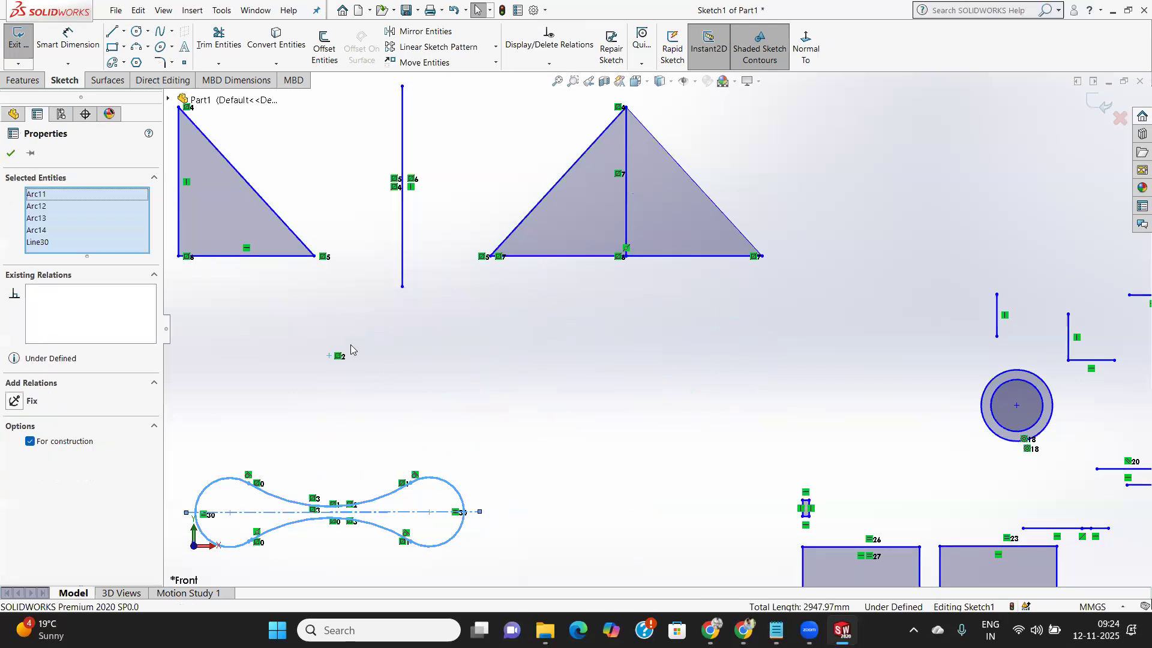
{"action": "left_click", "coordinate": [12, 153]}
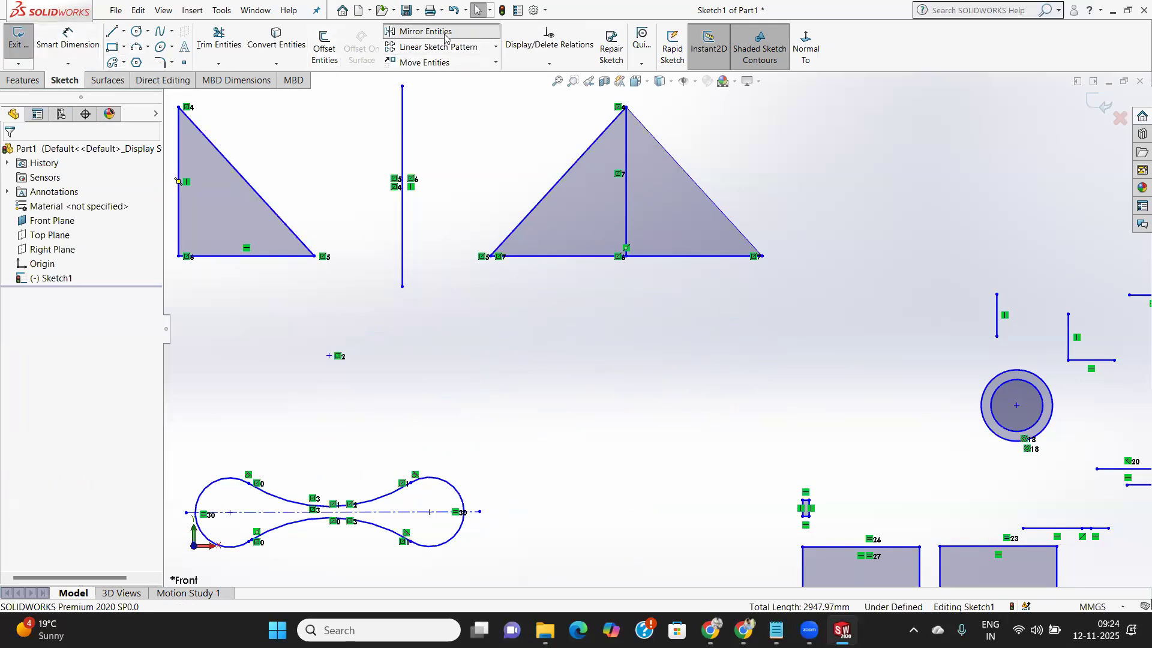
Mirror the double triangle's two sloping sides and central vertical edge about its horizontal base, keeping the originals.
{"action": "left_click", "coordinate": [425, 31]}
{"action": "left_click_drag", "start_coordinate": [769, 318], "coordinate": [483, 138]}
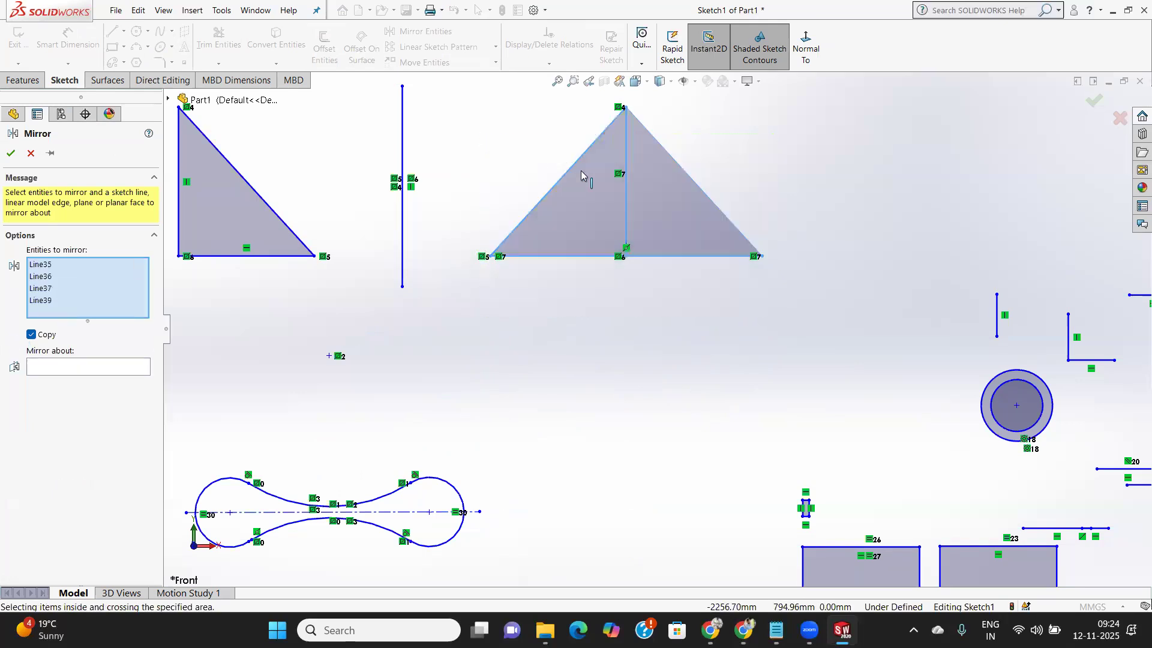
{"action": "left_click", "coordinate": [61, 367]}
{"action": "left_click", "coordinate": [597, 257]}
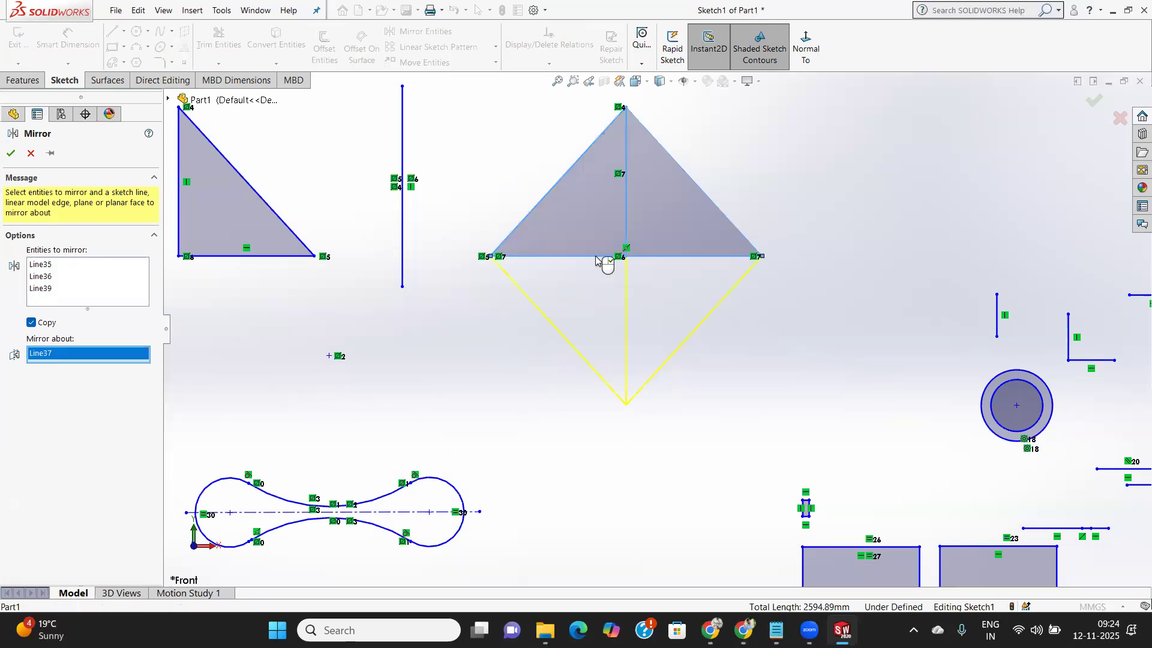
{"action": "left_click", "coordinate": [11, 153]}
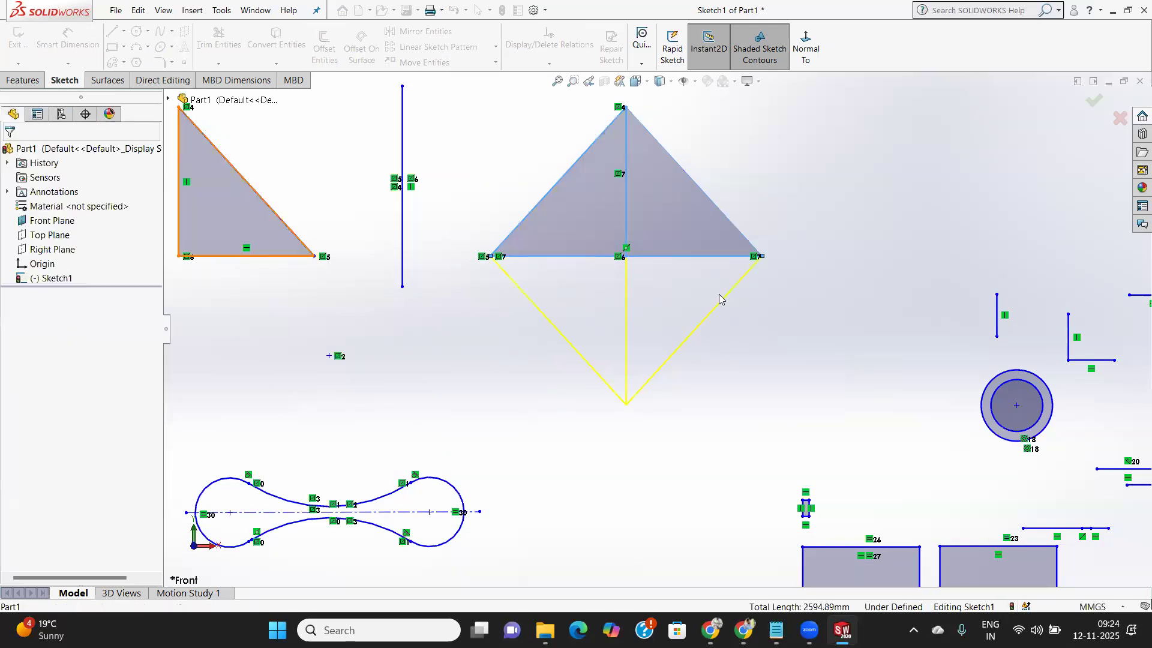
{"action": "scroll", "coordinate": [659, 313], "scroll_direction": "down", "scroll_amount": 3}
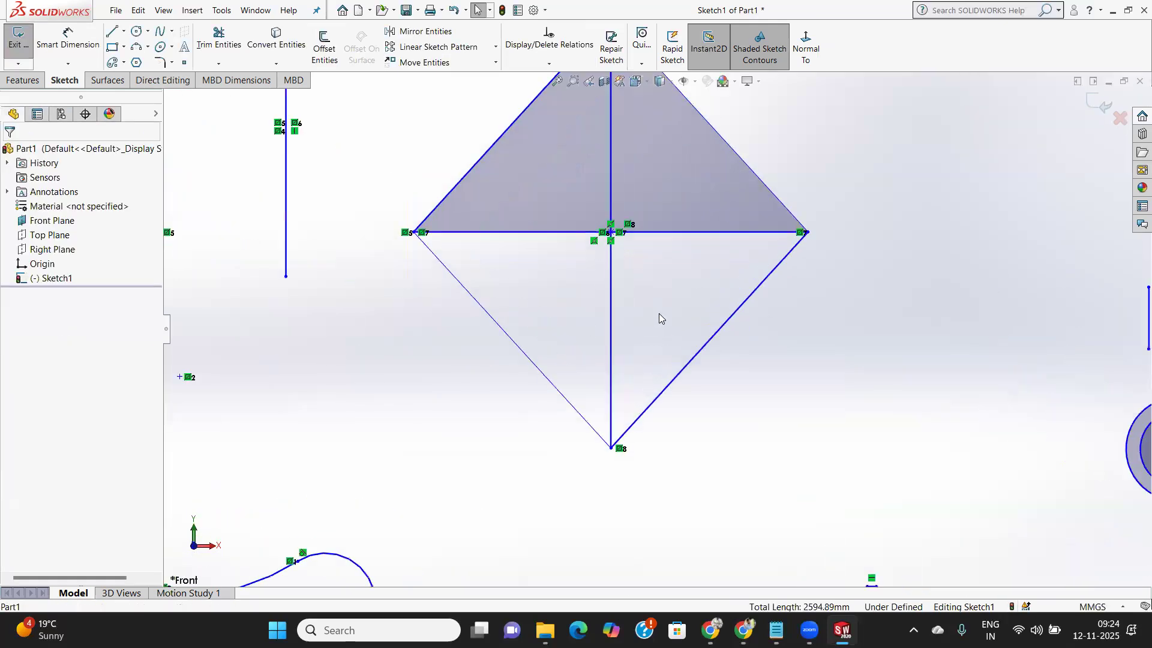
{"action": "scroll", "coordinate": [659, 314], "scroll_direction": "up", "scroll_amount": 4}
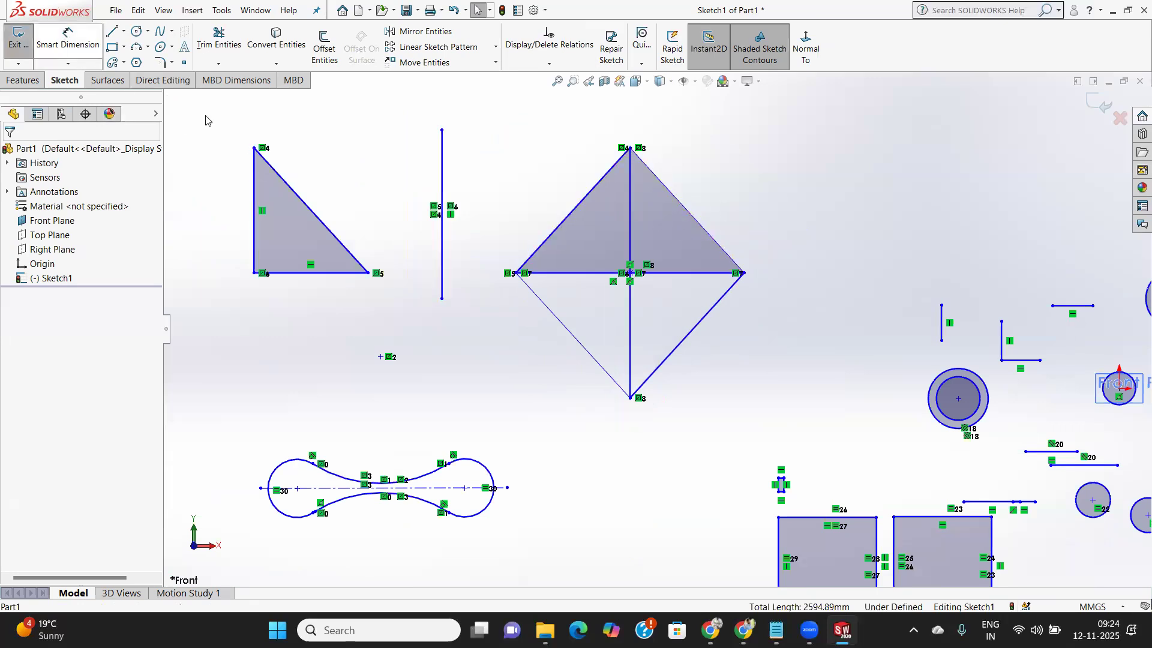
Mirror the resulting diamond's lines about its upper-right sloping side, keeping the originals.
{"action": "scroll", "coordinate": [538, 219], "scroll_direction": "up", "scroll_amount": 1}
{"action": "scroll", "coordinate": [539, 219], "scroll_direction": "up", "scroll_amount": 1}
{"action": "scroll", "coordinate": [560, 231], "scroll_direction": "down", "scroll_amount": 1}
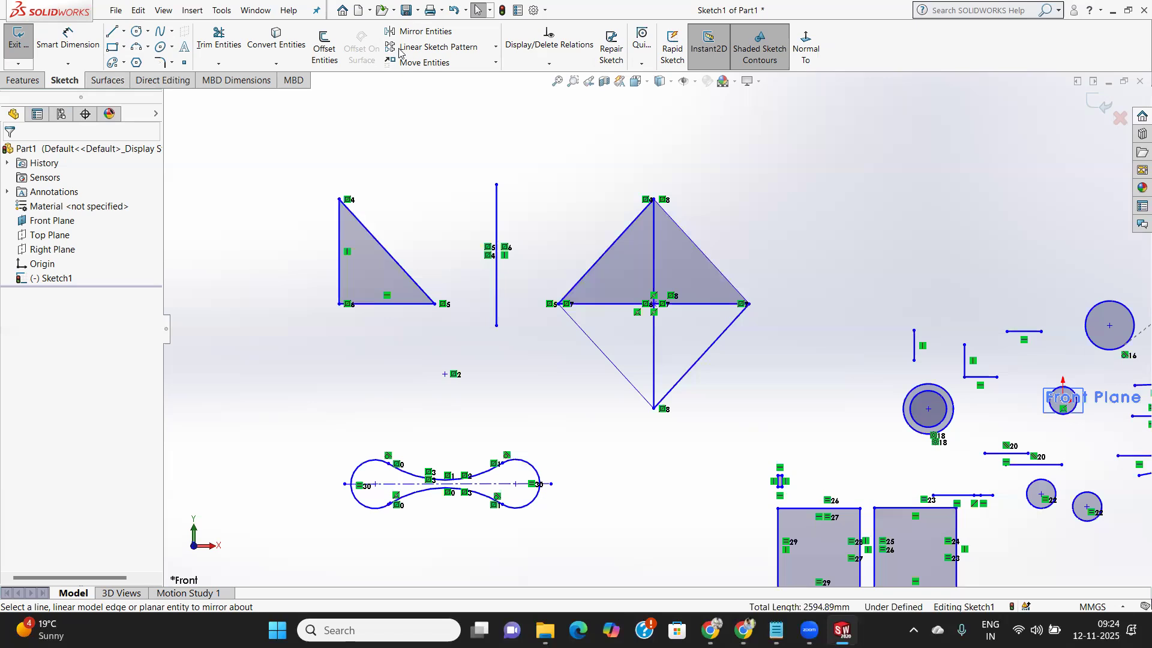
{"action": "left_click", "coordinate": [417, 31]}
{"action": "left_click_drag", "start_coordinate": [779, 412], "coordinate": [551, 235]}
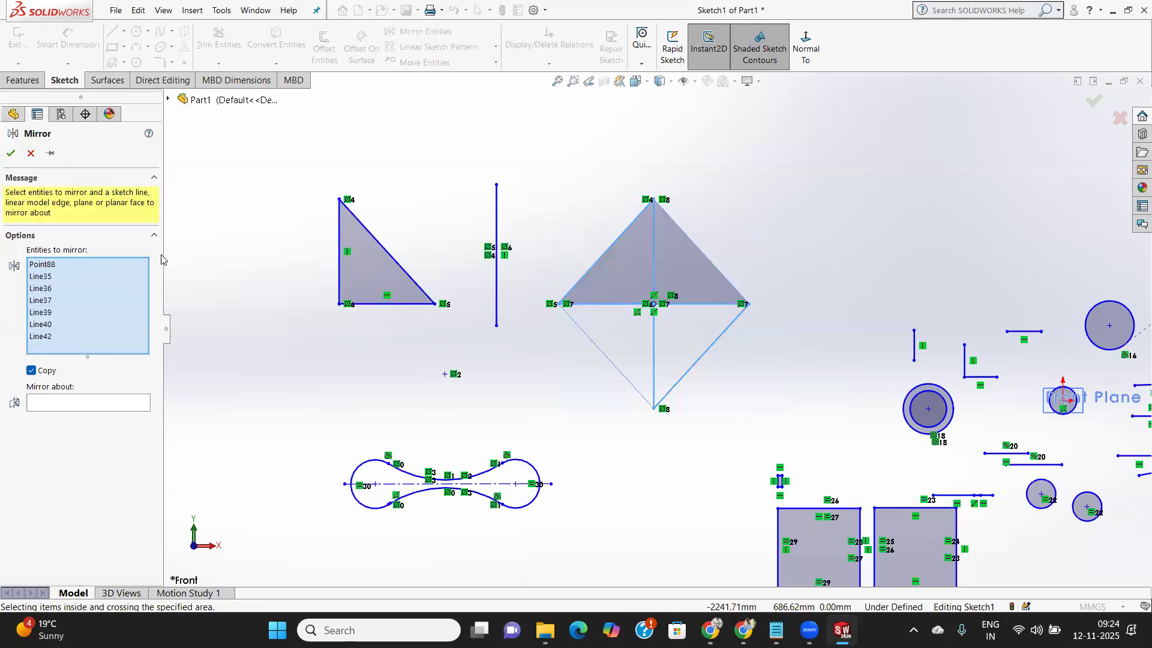
{"action": "left_click", "coordinate": [63, 403]}
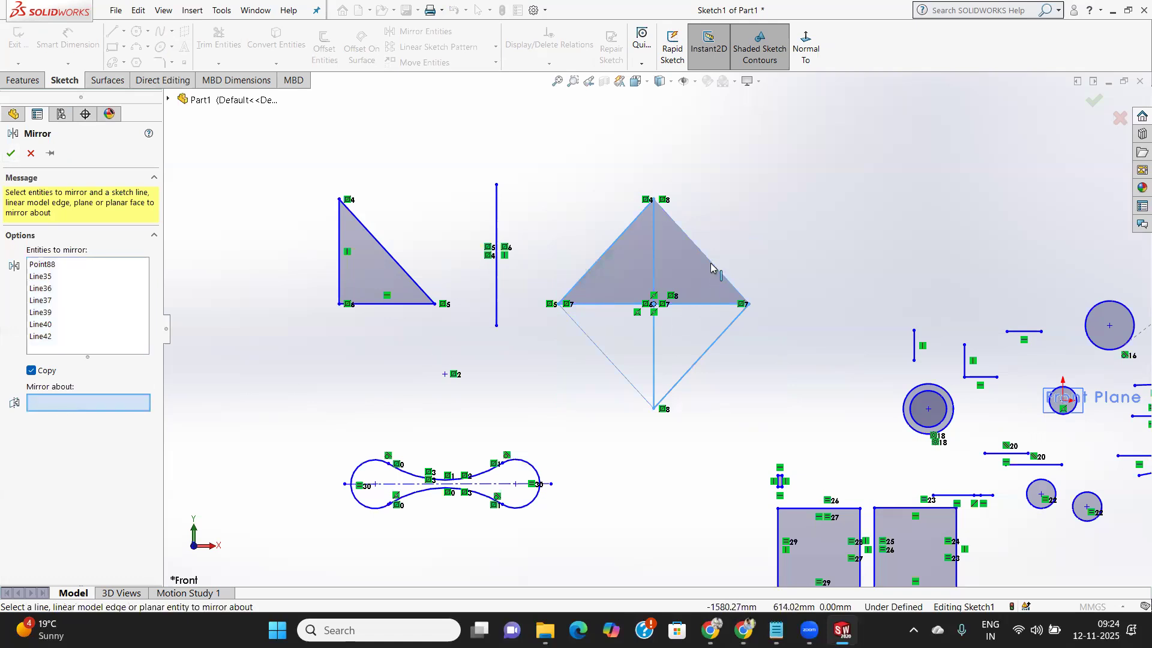
{"action": "left_click", "coordinate": [721, 274]}
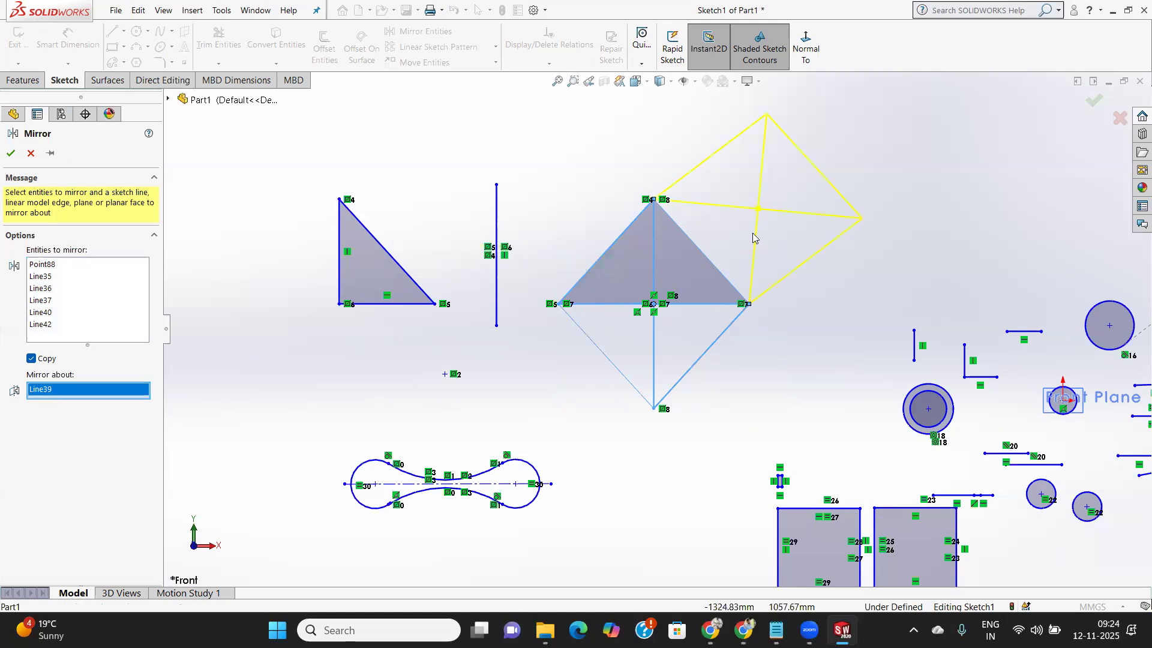
{"action": "left_click", "coordinate": [11, 153]}
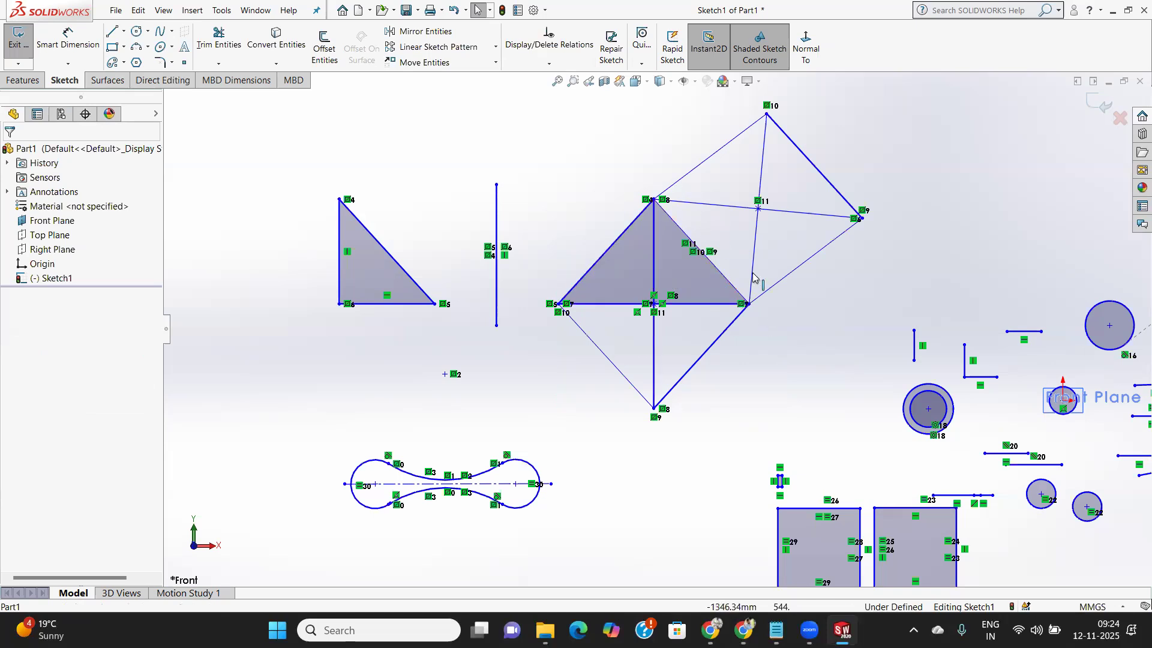
{"action": "scroll", "coordinate": [742, 246], "scroll_direction": "down", "scroll_amount": 1}
{"action": "scroll", "coordinate": [742, 247], "scroll_direction": "up", "scroll_amount": 2}
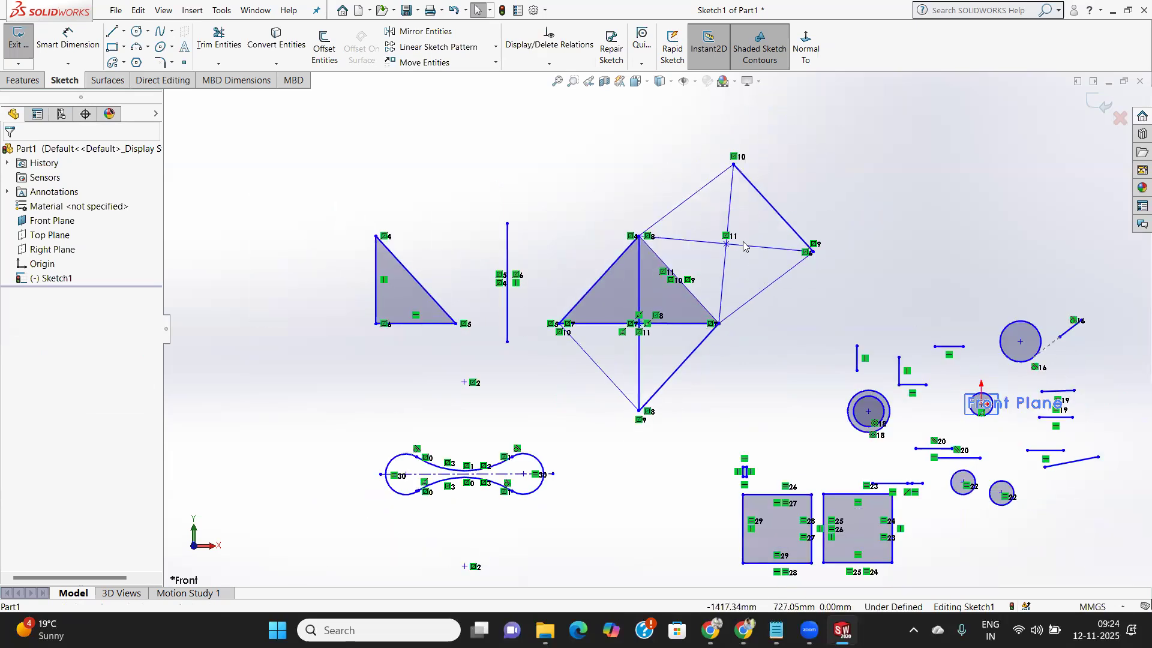
{"action": "scroll", "coordinate": [744, 249], "scroll_direction": "down", "scroll_amount": 1}
{"action": "scroll", "coordinate": [739, 250], "scroll_direction": "up", "scroll_amount": 1}
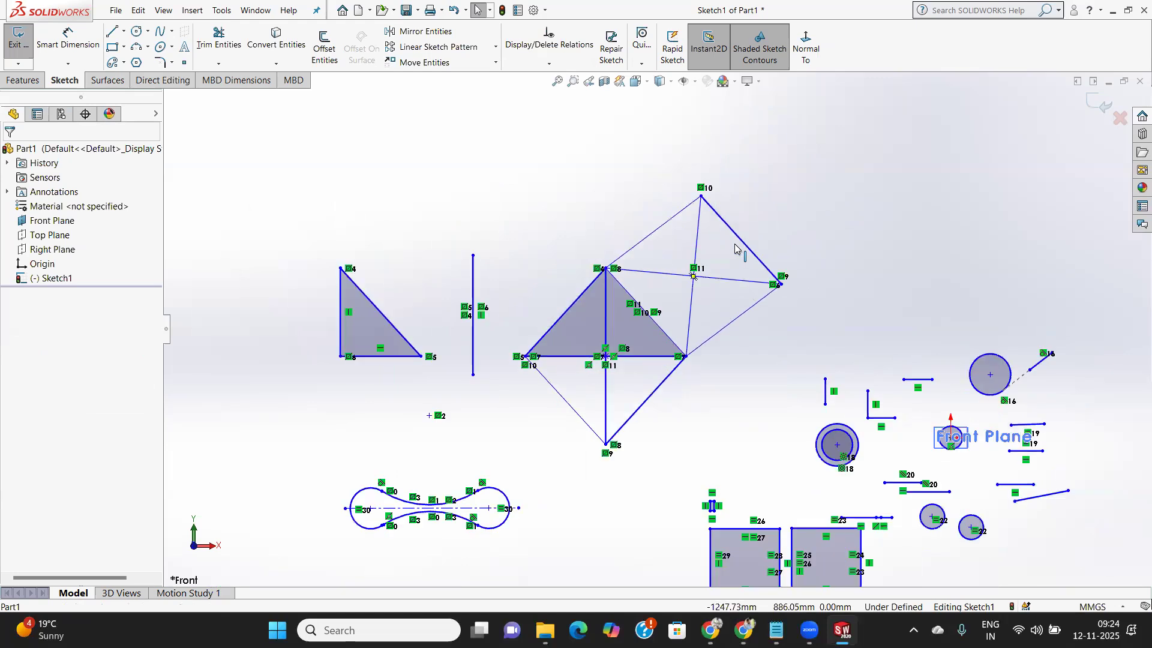
{"action": "scroll", "coordinate": [551, 271], "scroll_direction": "down", "scroll_amount": 3}
{"action": "scroll", "coordinate": [551, 271], "scroll_direction": "up", "scroll_amount": 4}
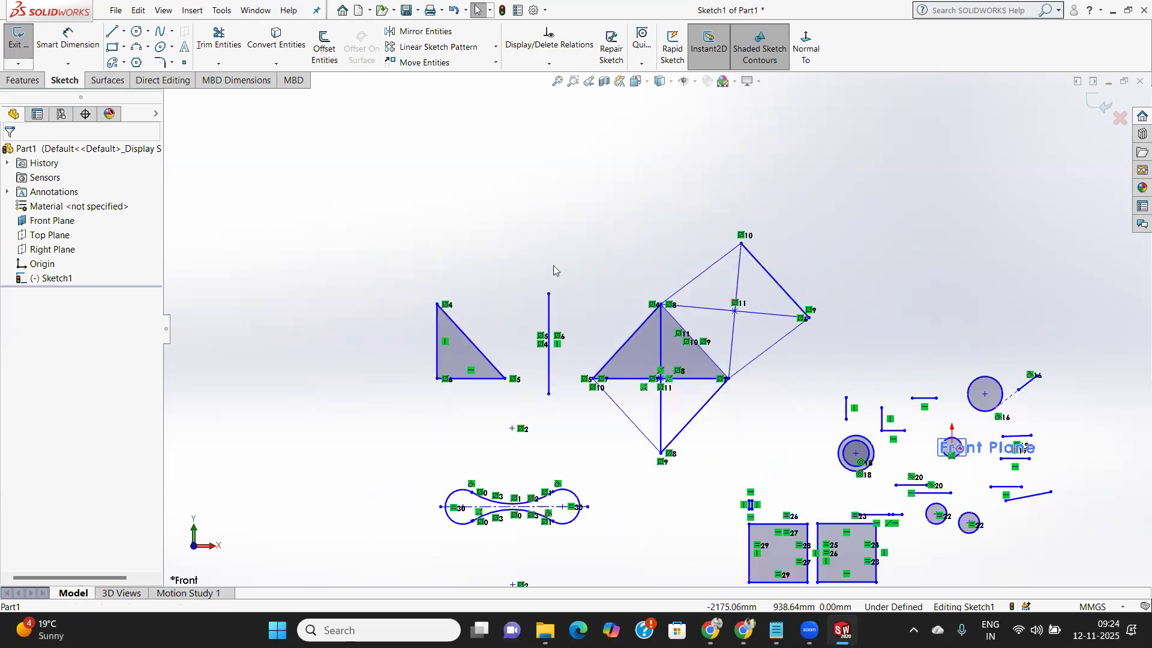
Sketch a separate vertical line about 652 mm long just left of the original single triangle.
{"action": "scroll", "coordinate": [408, 208], "scroll_direction": "down", "scroll_amount": 2}
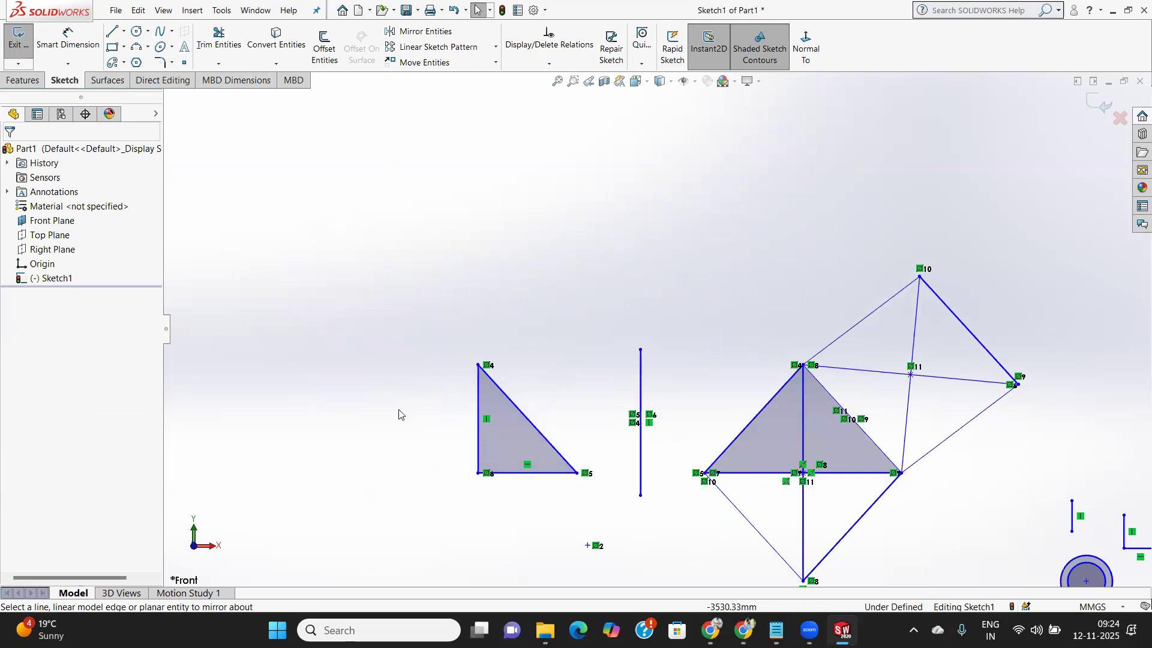
{"action": "left_click", "coordinate": [114, 33]}
{"action": "left_click", "coordinate": [406, 340]}
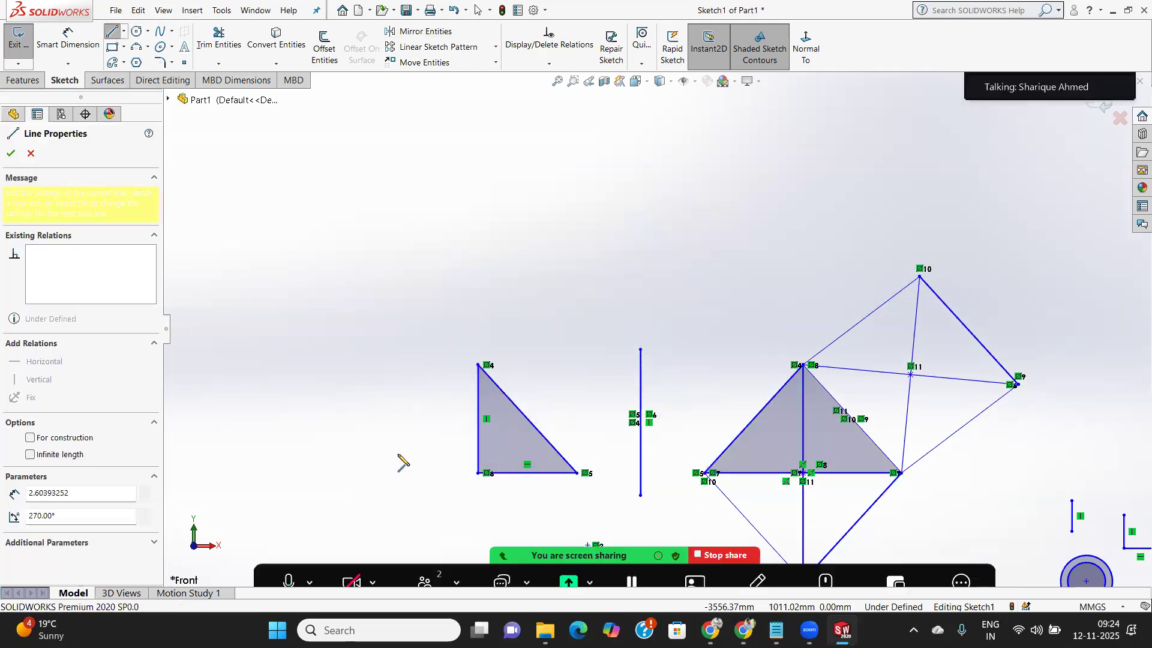
{"action": "left_click", "coordinate": [406, 489]}
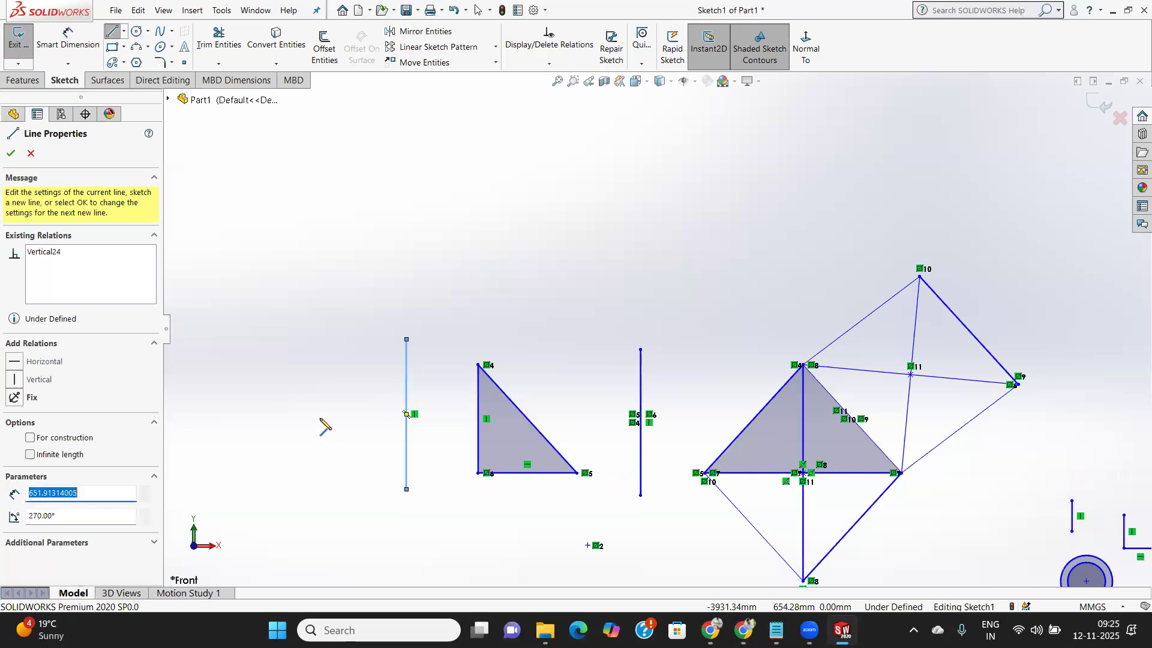
{"action": "left_click", "coordinate": [10, 154]}
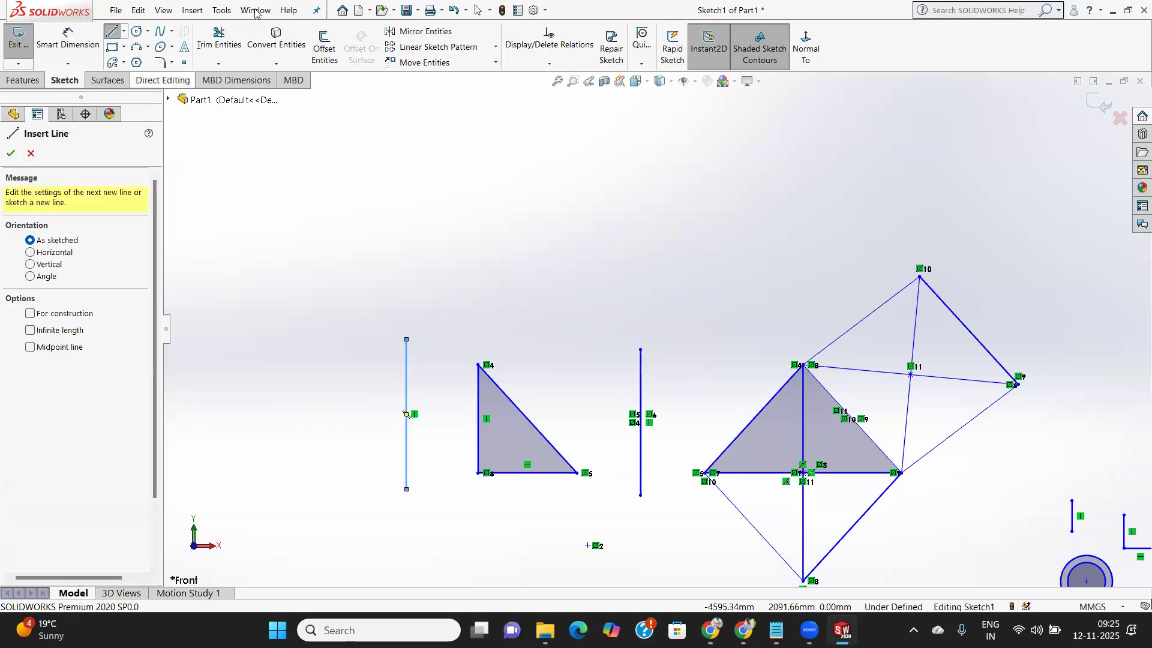
Mirror only the single triangle's three lines about the new vertical line, with the Copy option off.
{"action": "left_click", "coordinate": [424, 31]}
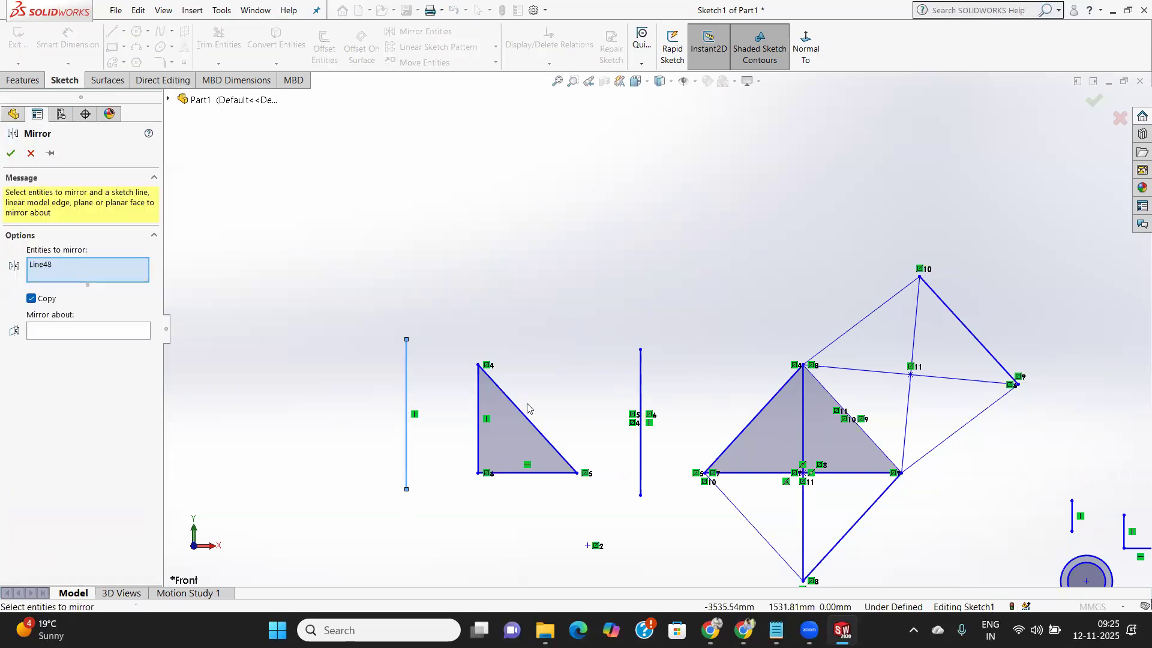
{"action": "left_click_drag", "start_coordinate": [553, 497], "coordinate": [470, 391]}
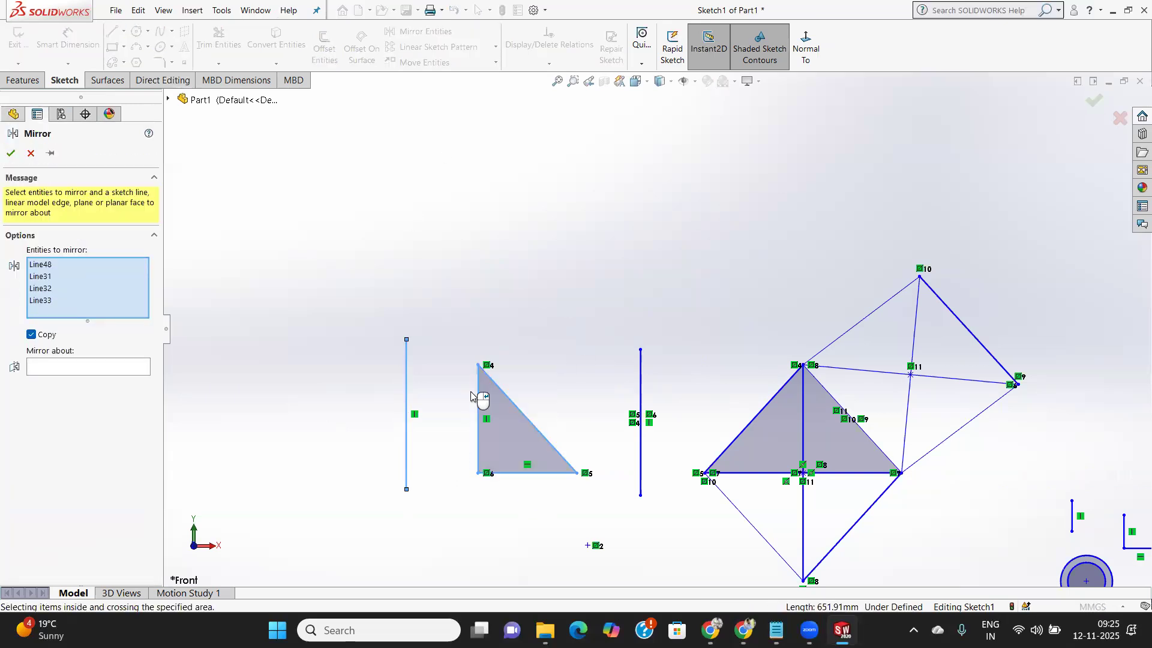
{"action": "right_click", "coordinate": [35, 270]}
{"action": "left_click", "coordinate": [64, 290]}
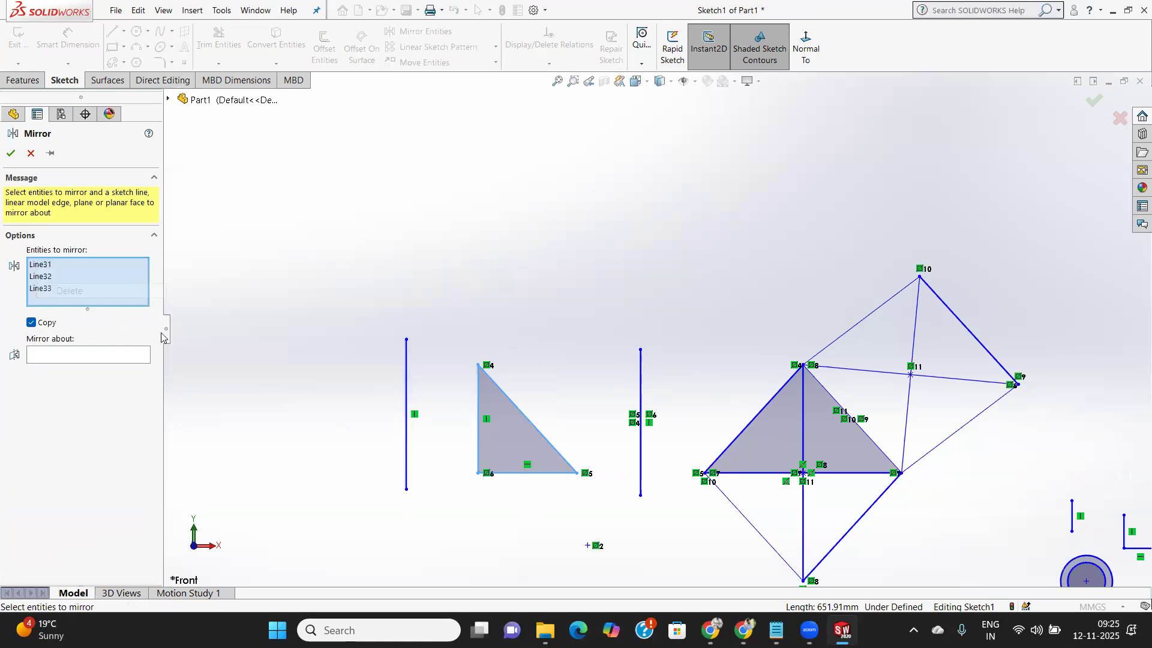
{"action": "left_click", "coordinate": [33, 324]}
{"action": "left_click", "coordinate": [33, 324]}
{"action": "left_click", "coordinate": [40, 355]}
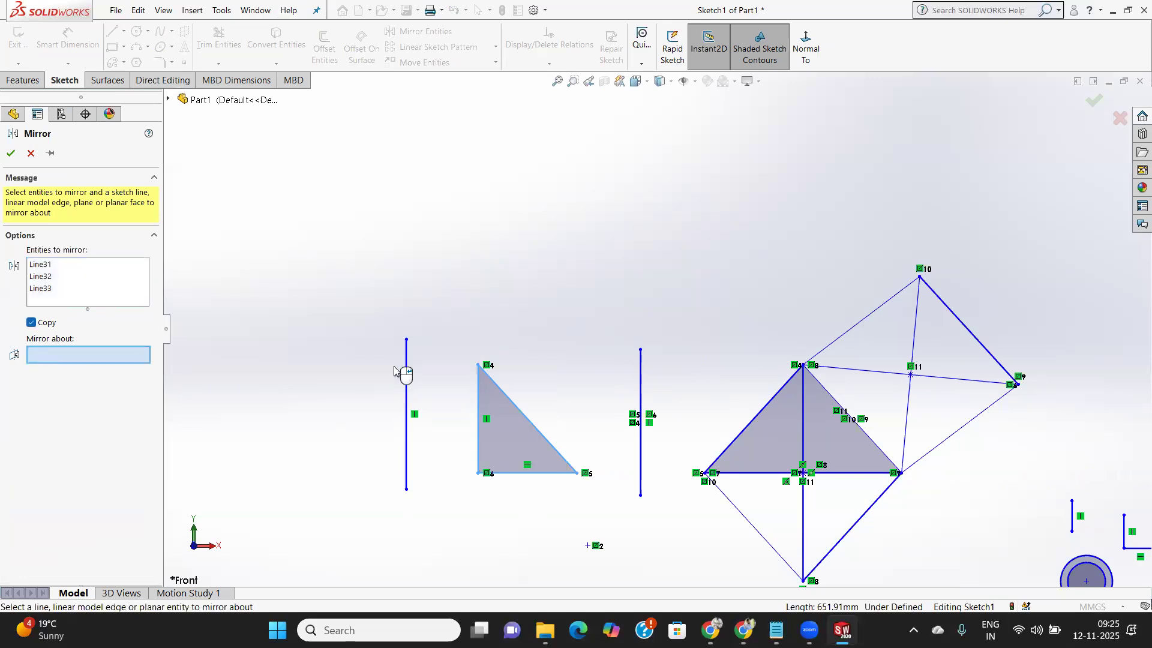
{"action": "left_click", "coordinate": [407, 386]}
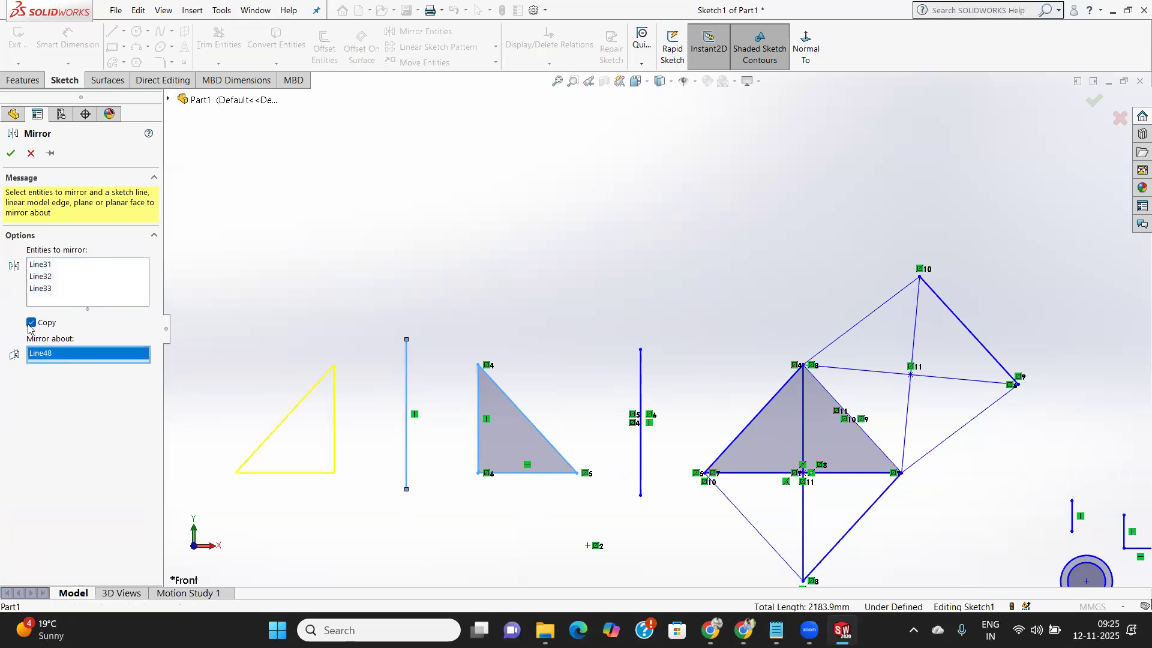
{"action": "left_click", "coordinate": [10, 153]}
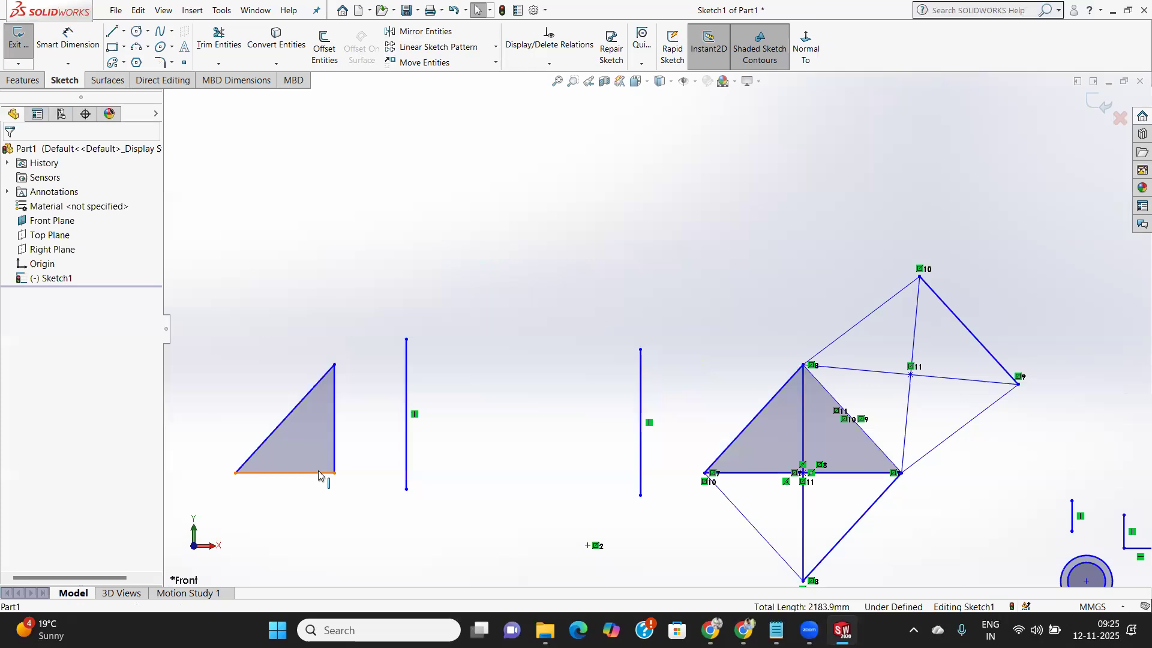
{"action": "scroll", "coordinate": [352, 466], "scroll_direction": "down", "scroll_amount": 2}
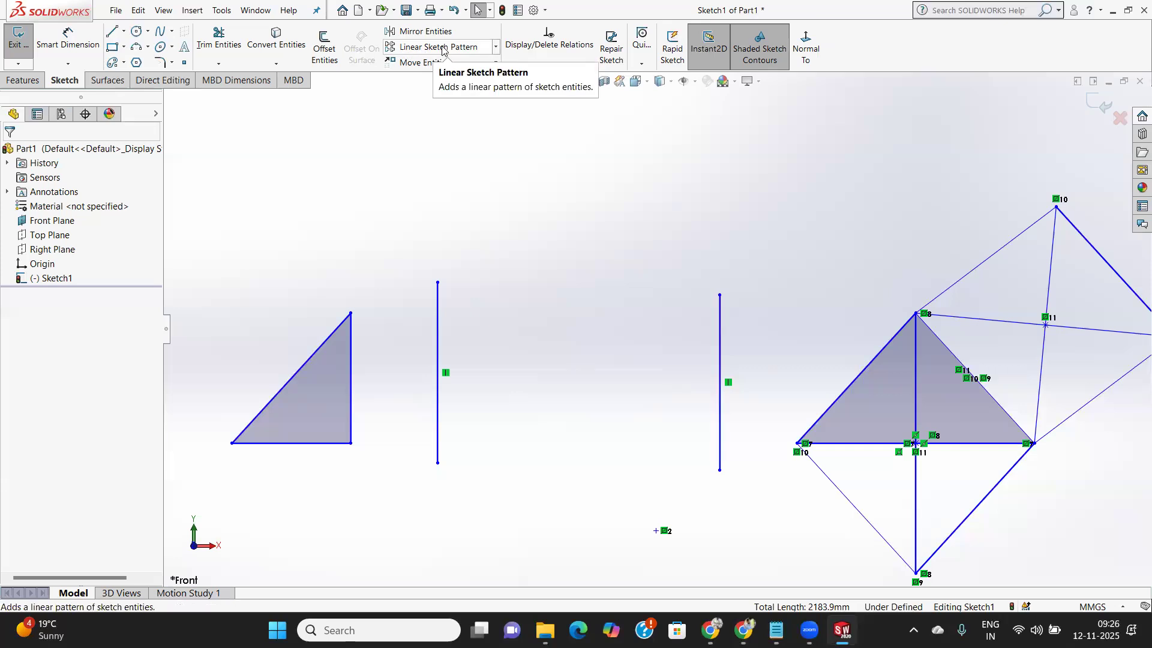
{"action": "left_click", "coordinate": [496, 48]}
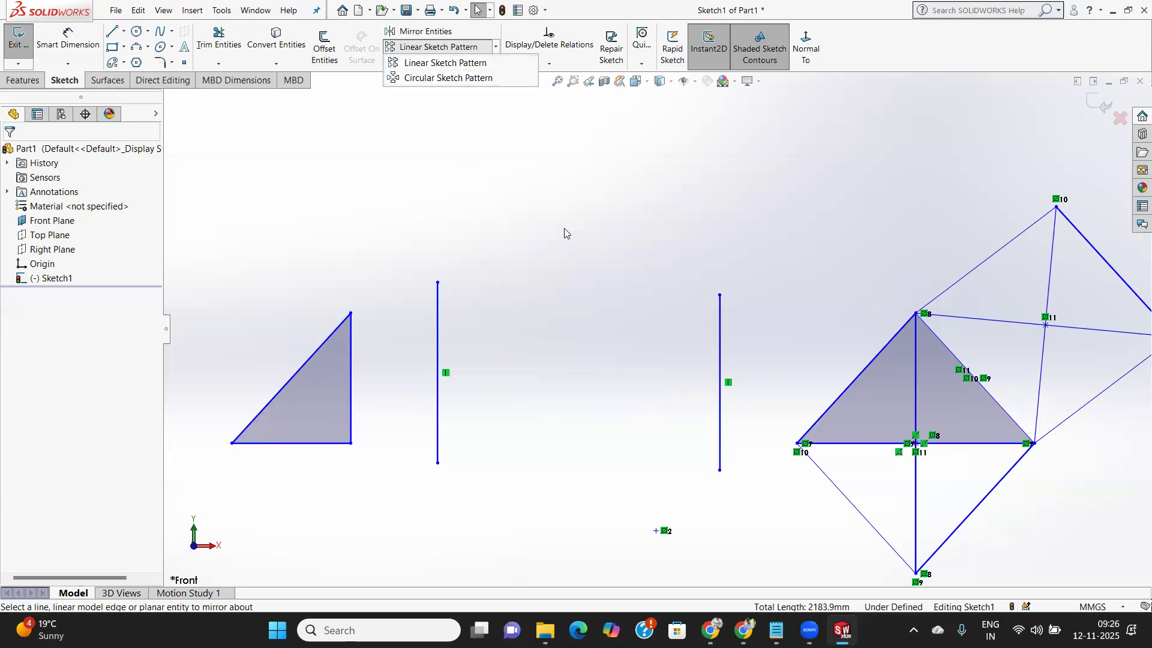
{"action": "left_click", "coordinate": [549, 210]}
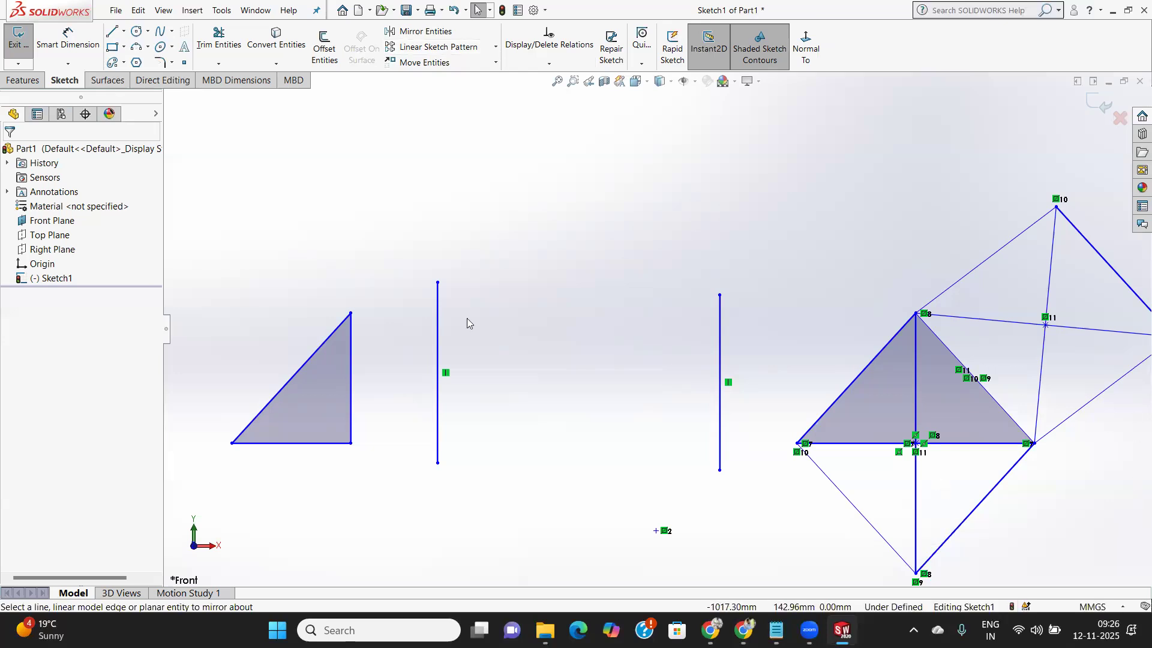
Sketch a corner rectangle about 1573 mm wide and 738 mm high in the empty space above the triangles.
{"action": "scroll", "coordinate": [590, 244], "scroll_direction": "down", "scroll_amount": 3}
{"action": "scroll", "coordinate": [589, 243], "scroll_direction": "up", "scroll_amount": 9}
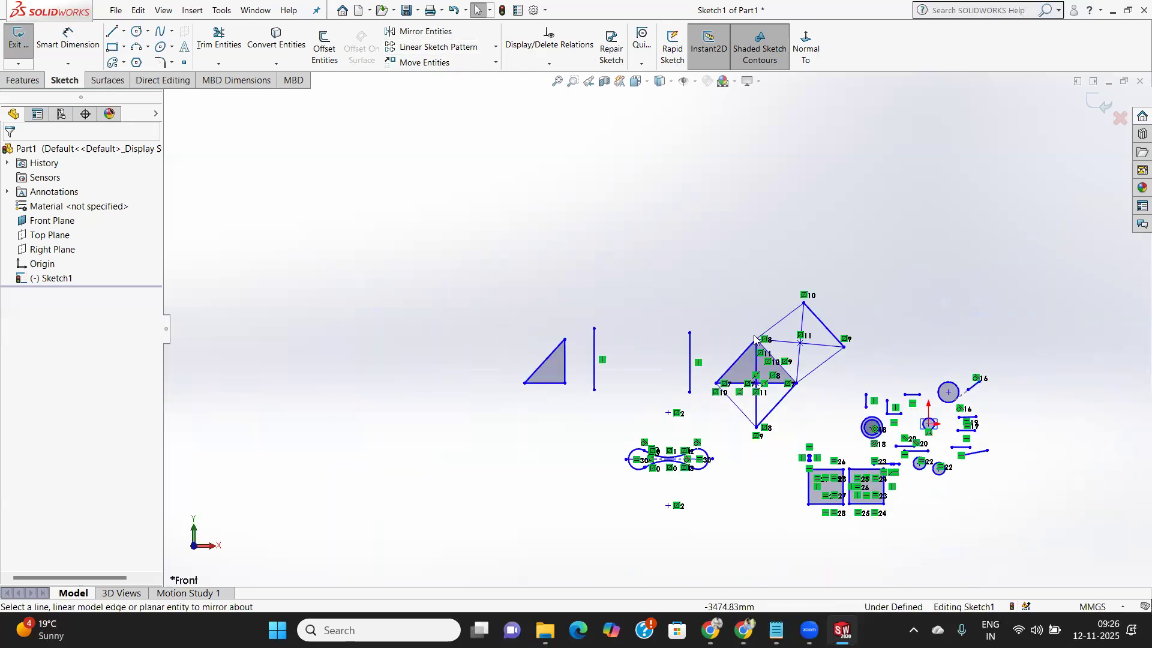
{"action": "scroll", "coordinate": [681, 247], "scroll_direction": "down", "scroll_amount": 2}
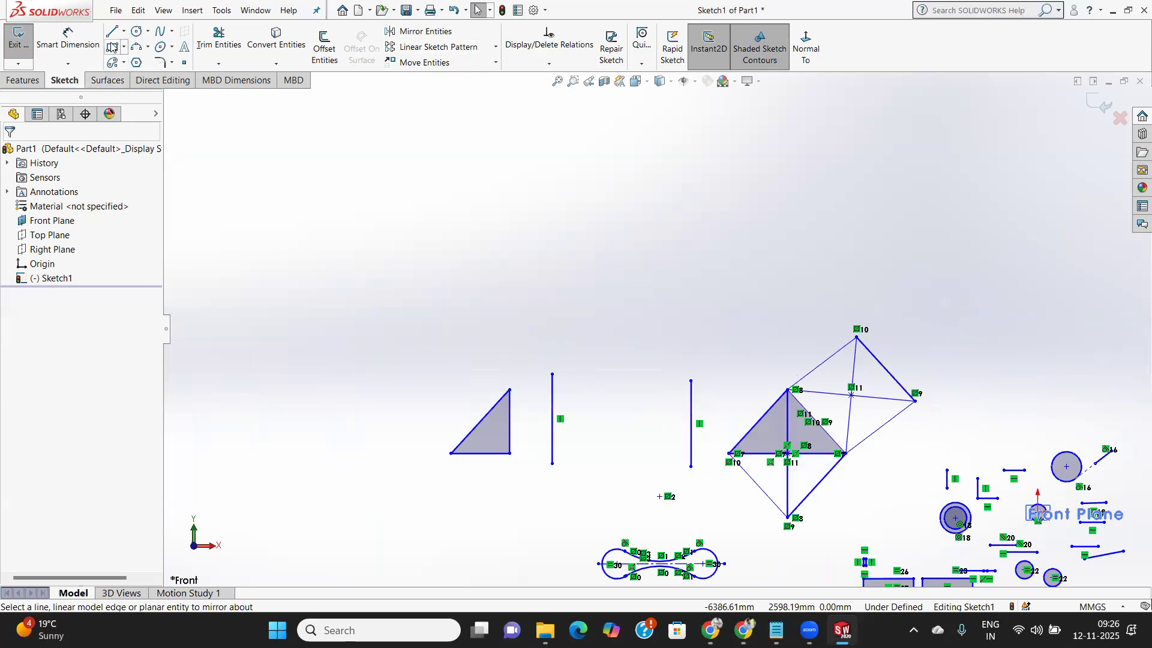
{"action": "left_click", "coordinate": [471, 255]}
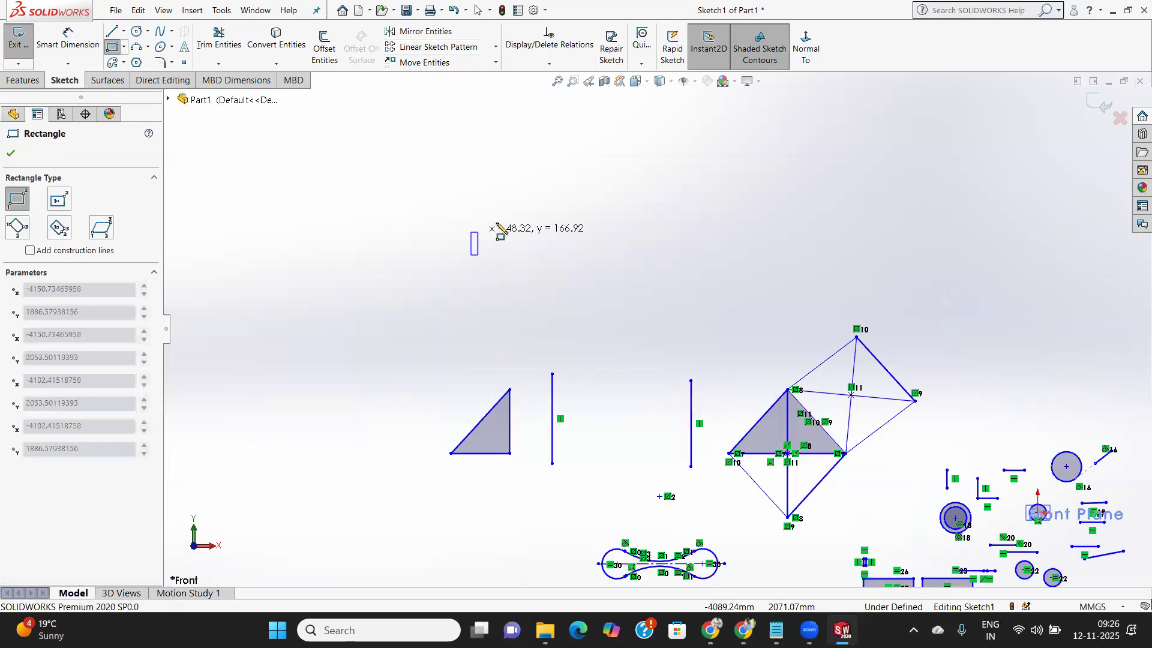
{"action": "left_click", "coordinate": [686, 155]}
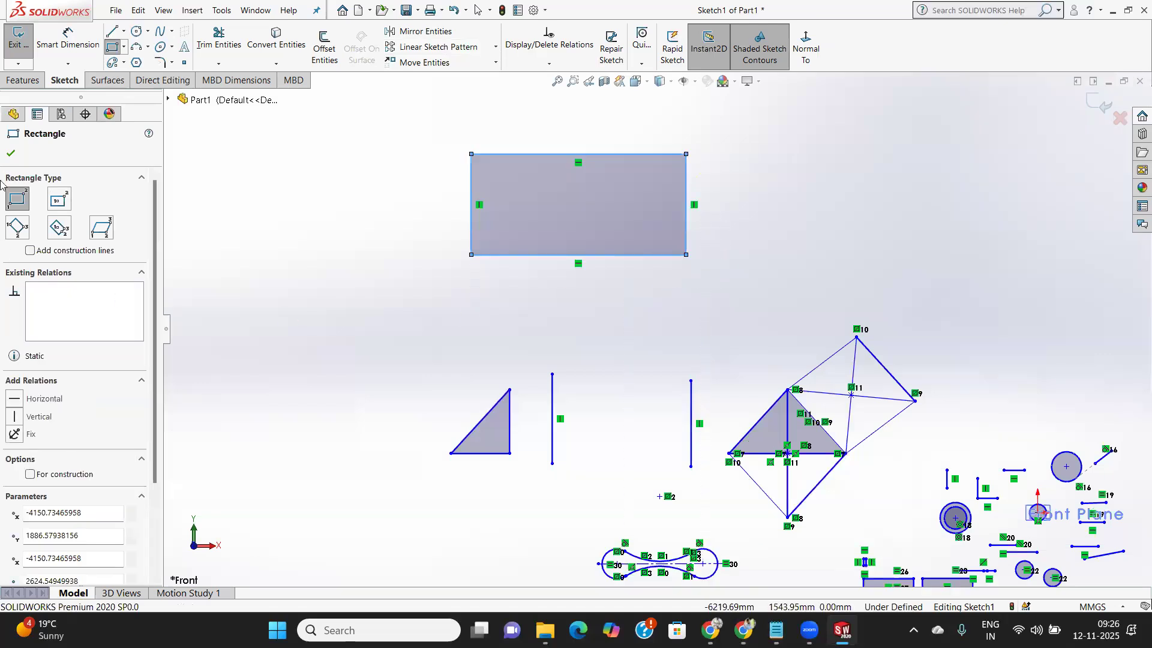
{"action": "left_click", "coordinate": [10, 156]}
Dimension the new rectangle's lower edge as 200 mm and its vertical side as 100 mm.
{"action": "left_click", "coordinate": [68, 42]}
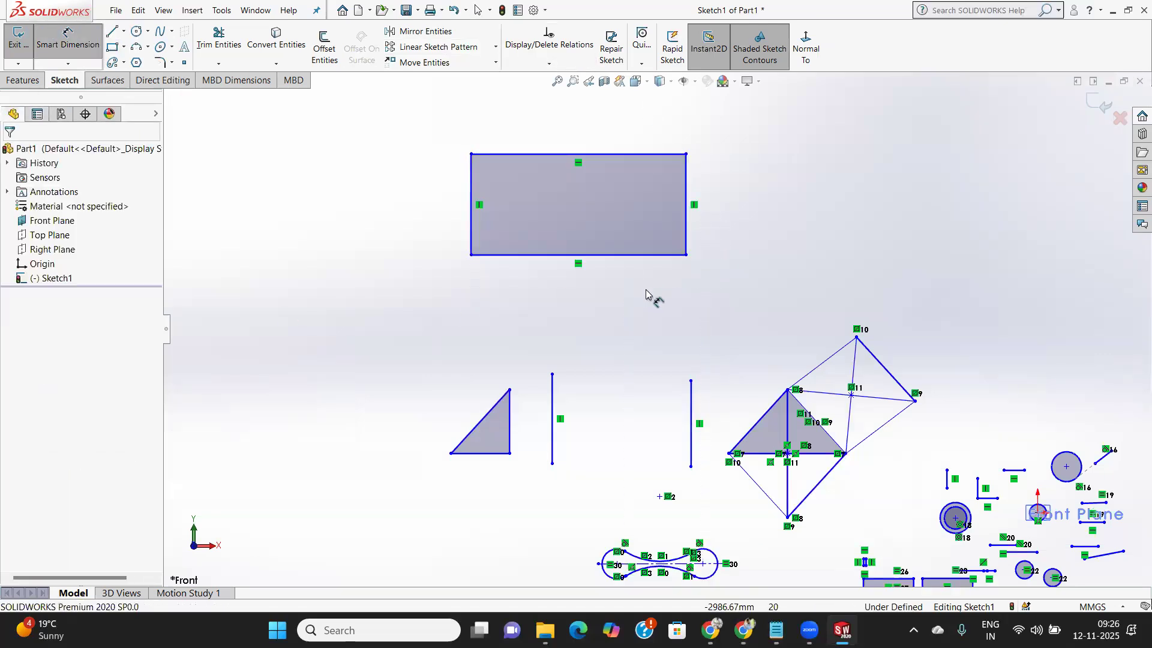
{"action": "left_click", "coordinate": [629, 255]}
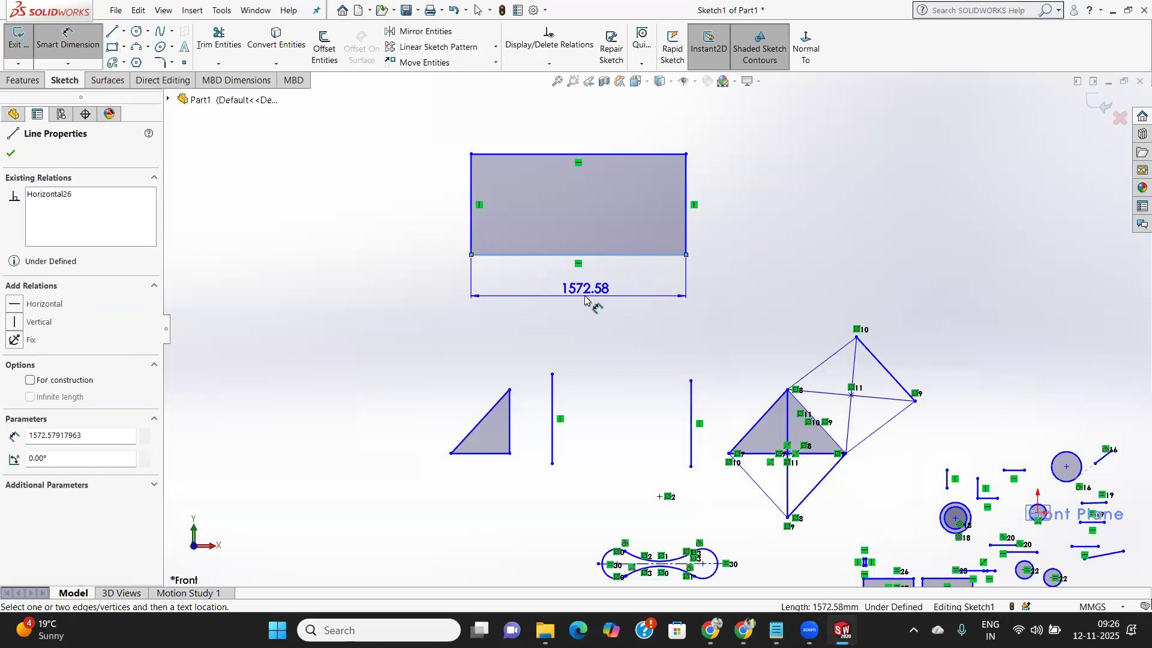
{"action": "left_click", "coordinate": [585, 298]}
{"action": "type", "text": "200"}
{"action": "key", "text": "Return"}
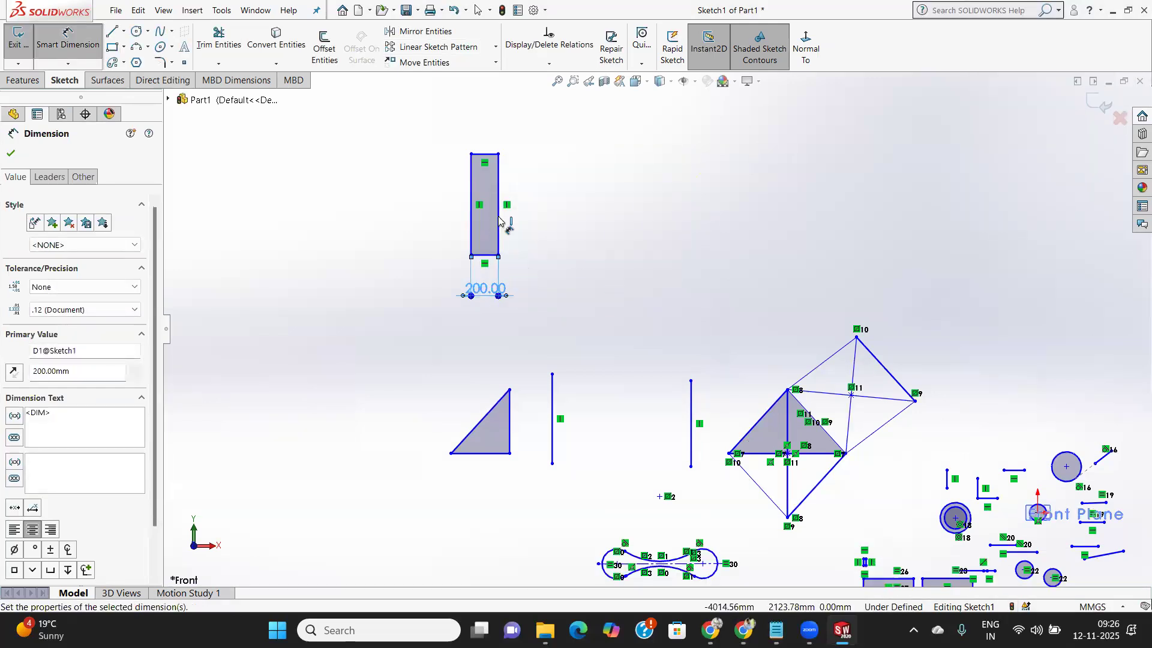
{"action": "left_click", "coordinate": [511, 222]}
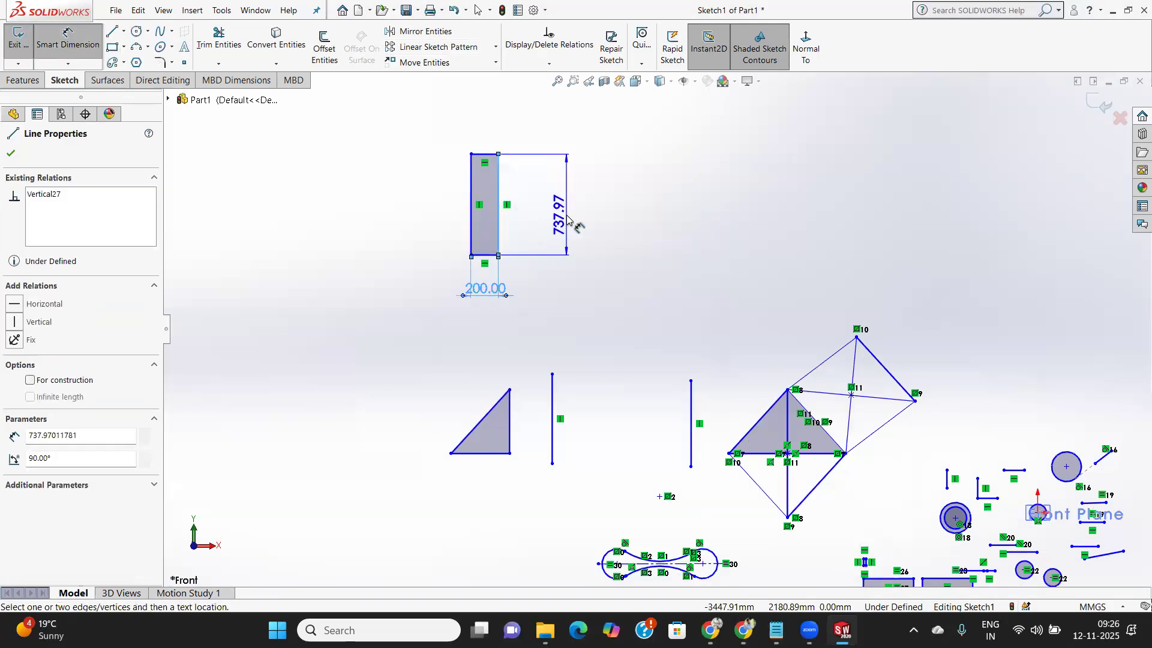
{"action": "left_click", "coordinate": [587, 241]}
{"action": "type", "text": "100"}
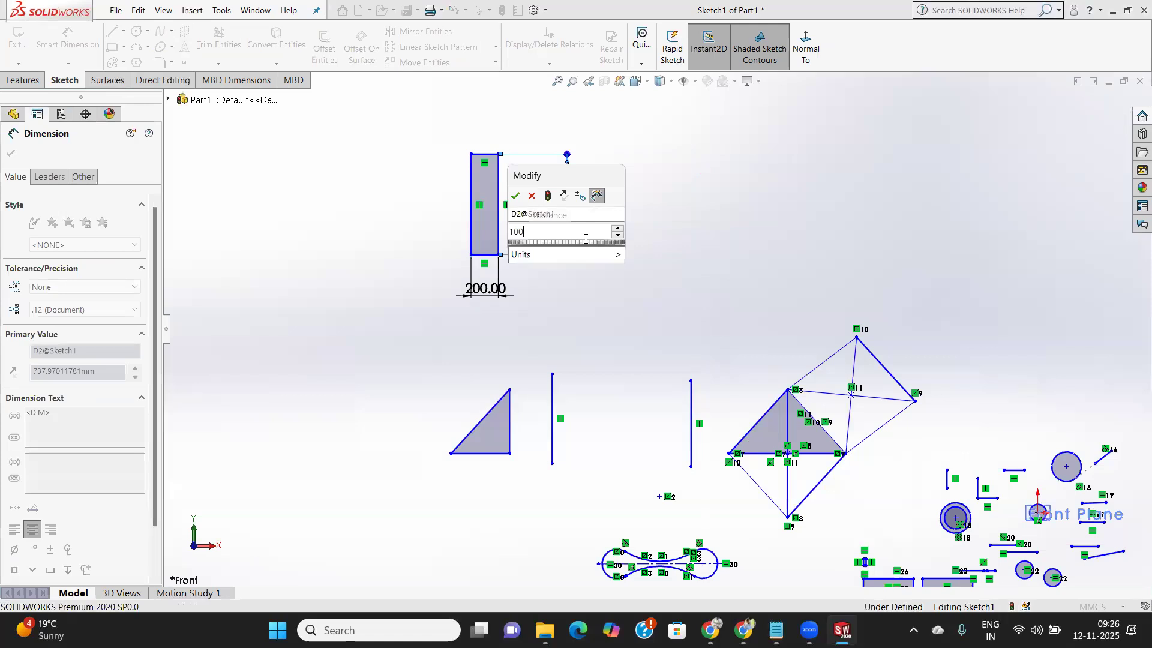
{"action": "key", "text": "Return"}
Sketch a circle about 37 mm in diameter centred on the rectangle's upper-left corner.
{"action": "scroll", "coordinate": [590, 311], "scroll_direction": "up", "scroll_amount": 5}
{"action": "scroll", "coordinate": [591, 310], "scroll_direction": "down", "scroll_amount": 8}
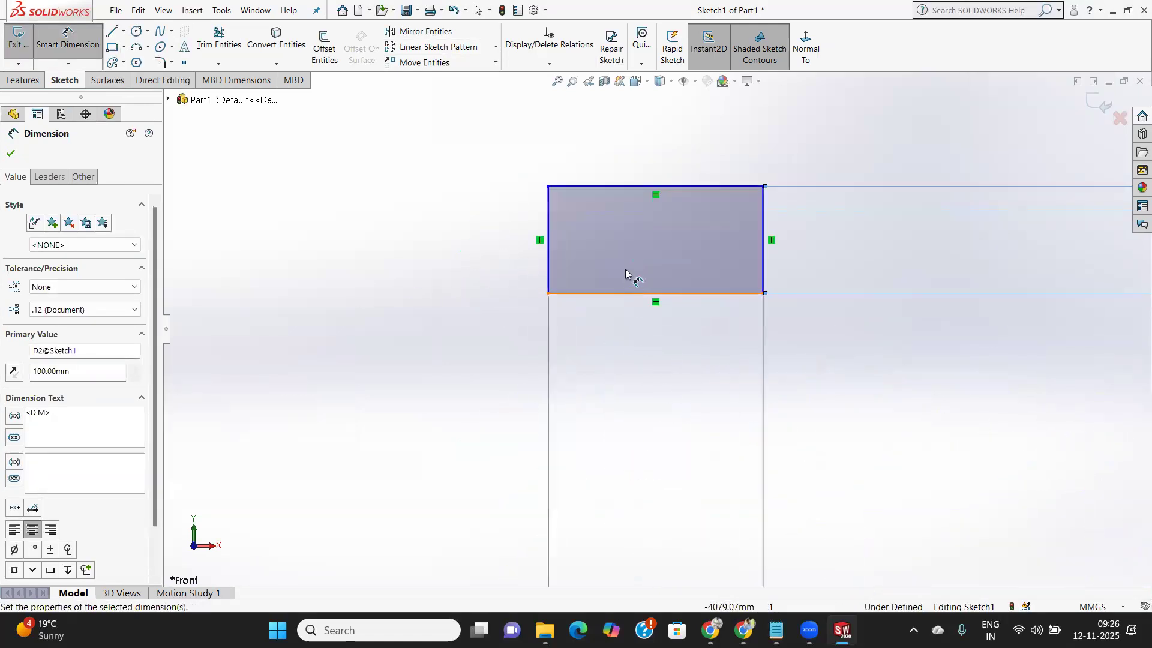
{"action": "scroll", "coordinate": [623, 270], "scroll_direction": "down", "scroll_amount": 1}
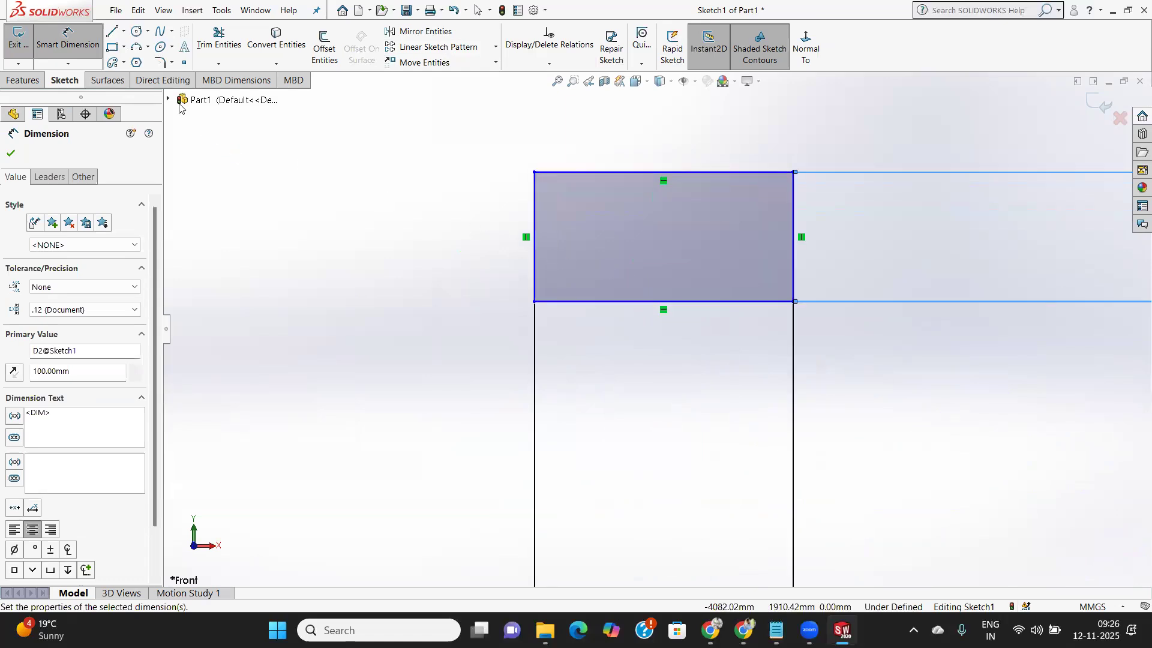
{"action": "left_click", "coordinate": [137, 31]}
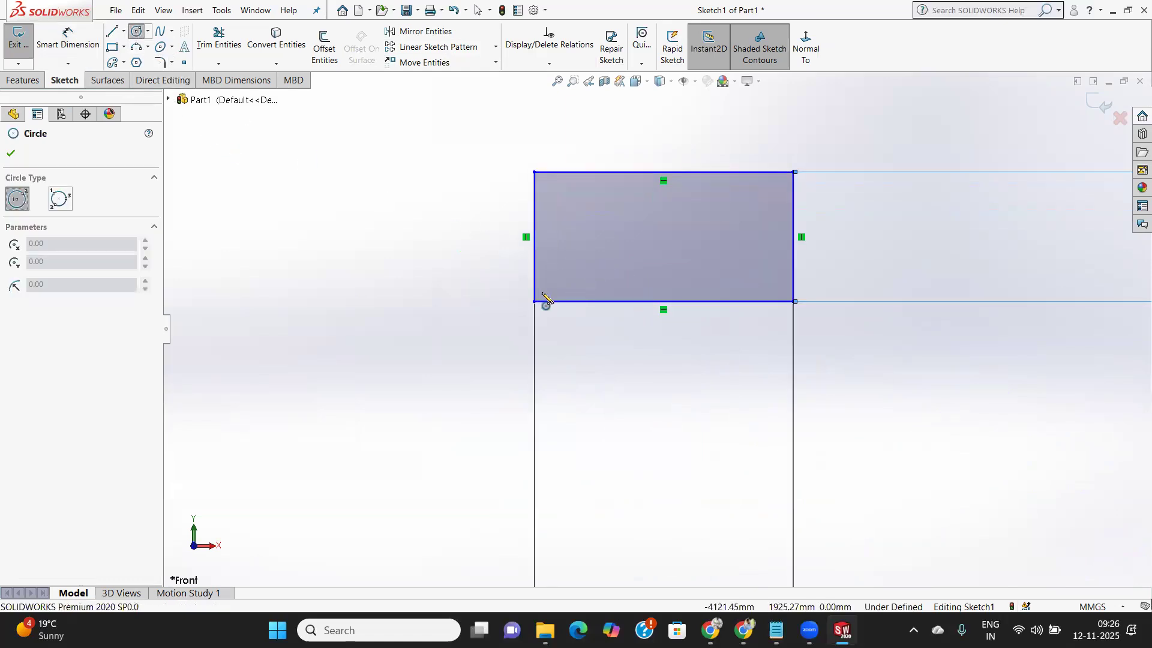
{"action": "left_click", "coordinate": [534, 173]}
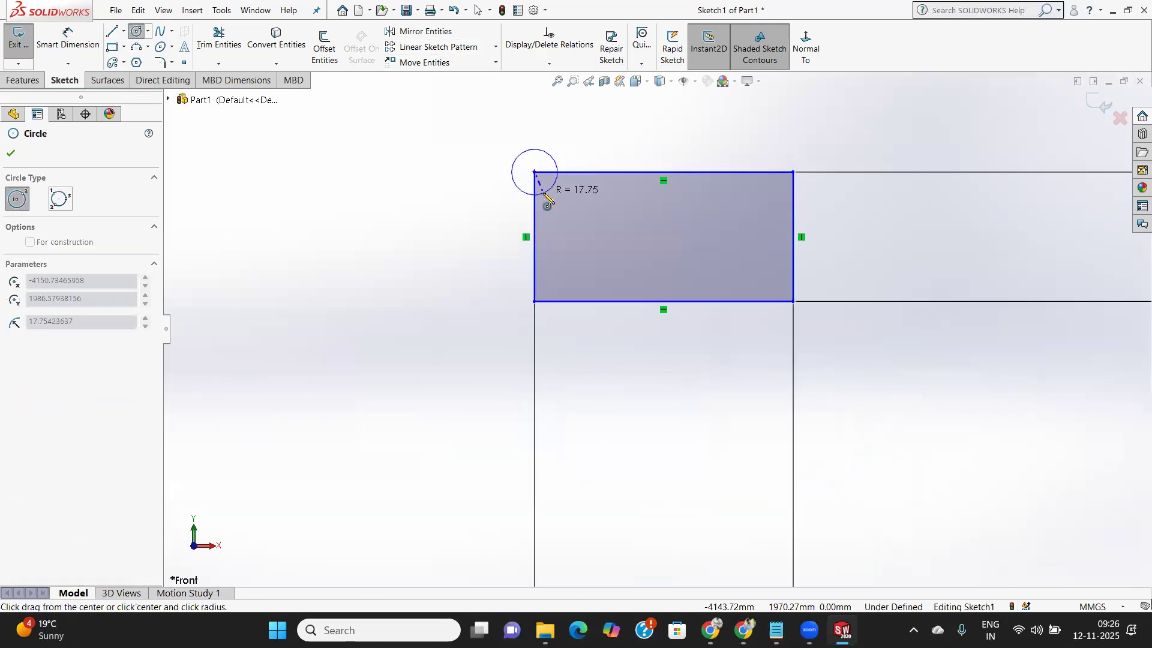
{"action": "left_click", "coordinate": [546, 196]}
{"action": "left_click", "coordinate": [11, 153]}
Dimension the corner circle's diameter as 30 mm.
{"action": "left_click", "coordinate": [68, 39]}
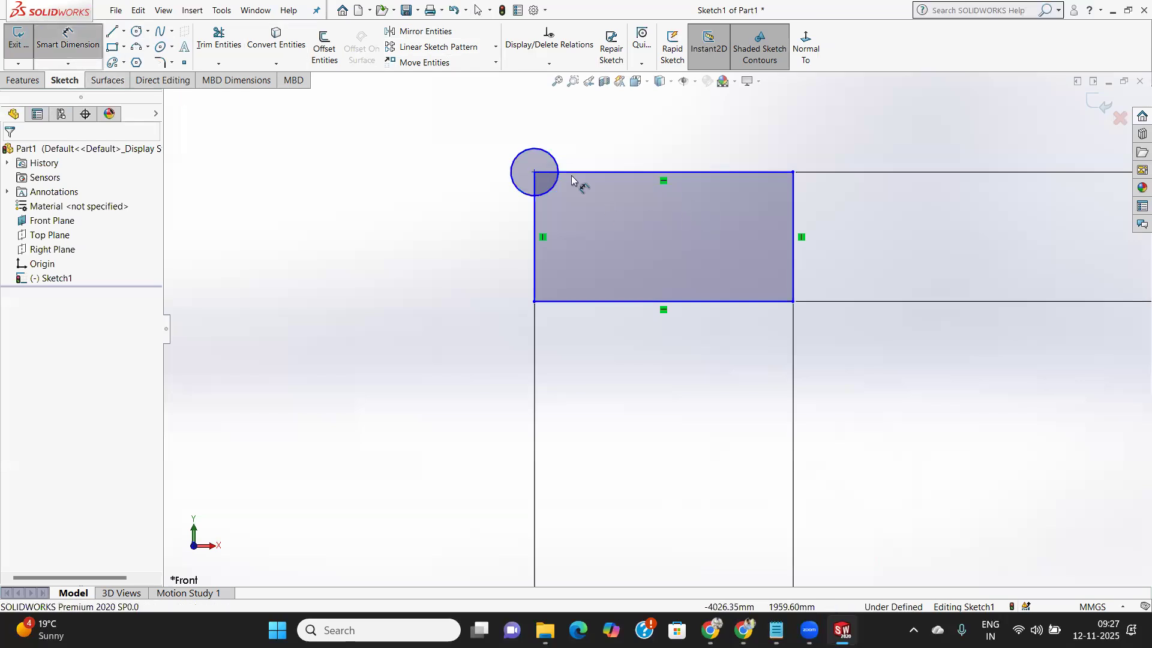
{"action": "left_click", "coordinate": [552, 159]}
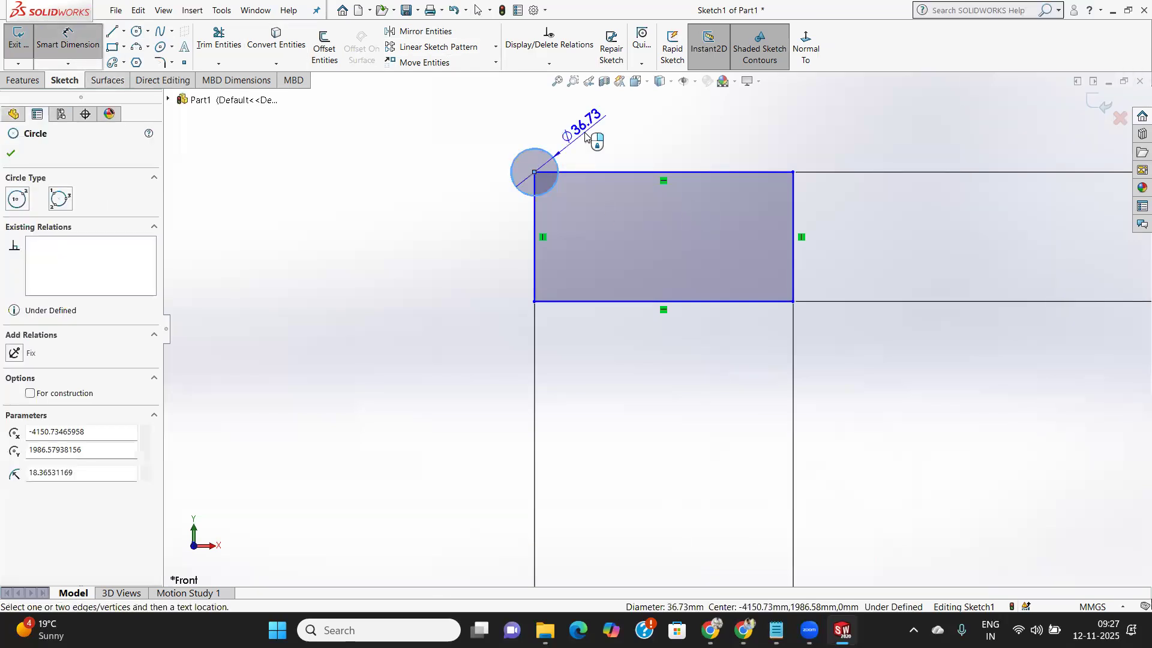
{"action": "left_click", "coordinate": [631, 163]}
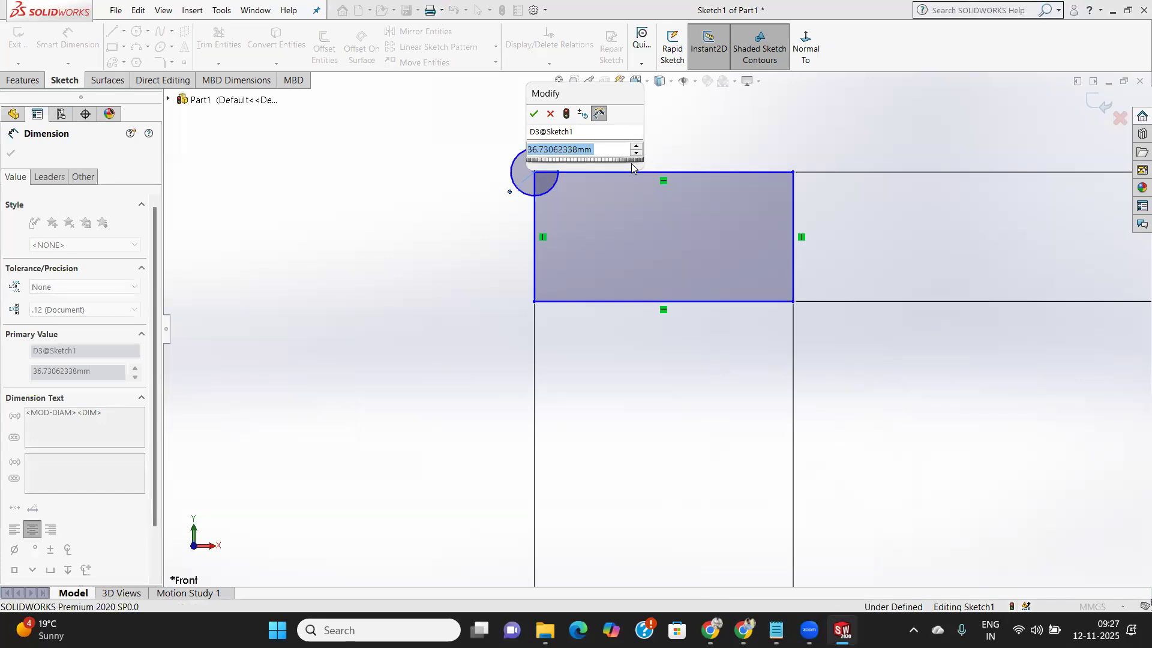
{"action": "type", "text": "30"}
{"action": "key", "text": "Return"}
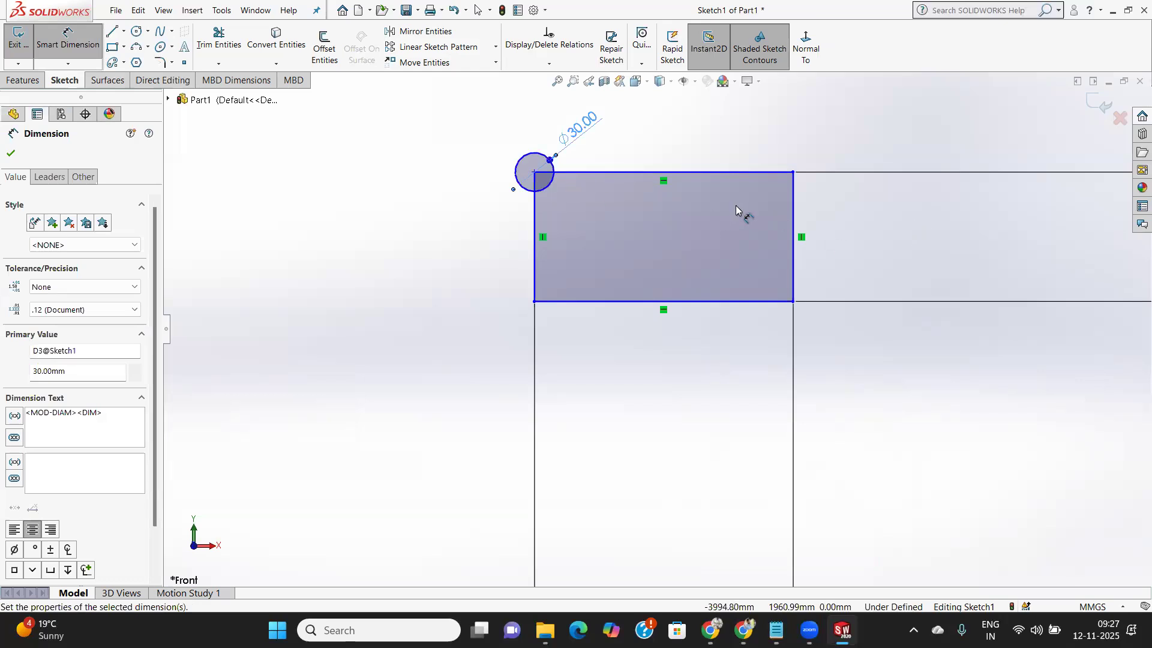
{"action": "key", "text": "Escape"}
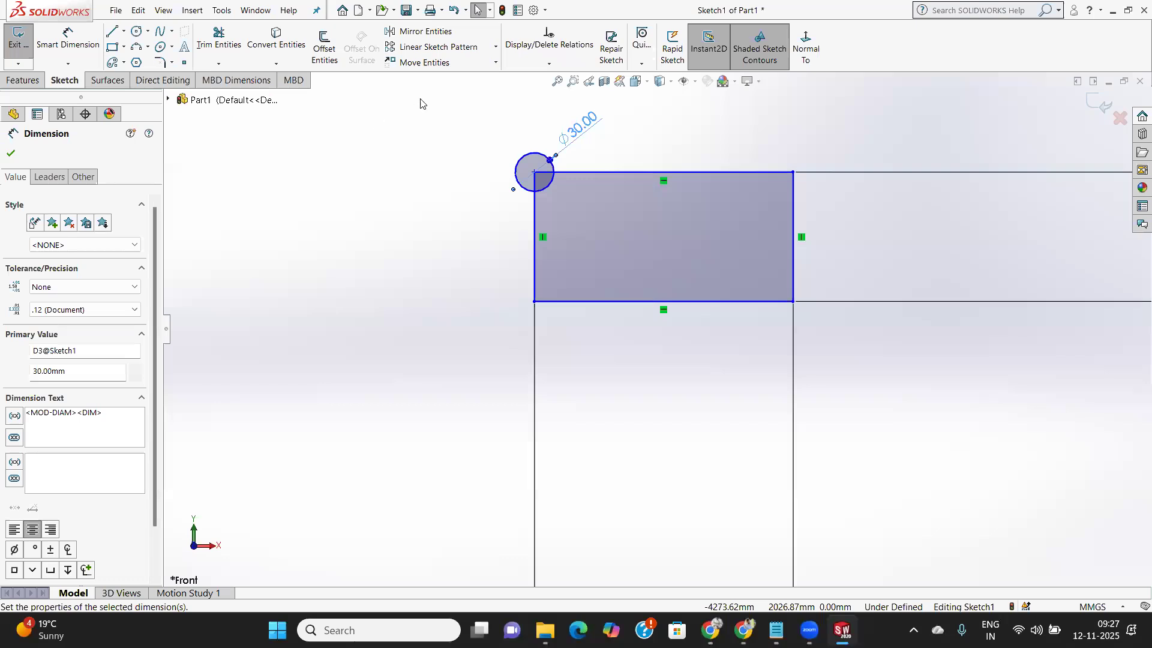
Start a linear sketch pattern of the corner circle along the X-axis with a spacing of 25 mm.
{"action": "left_click", "coordinate": [461, 48]}
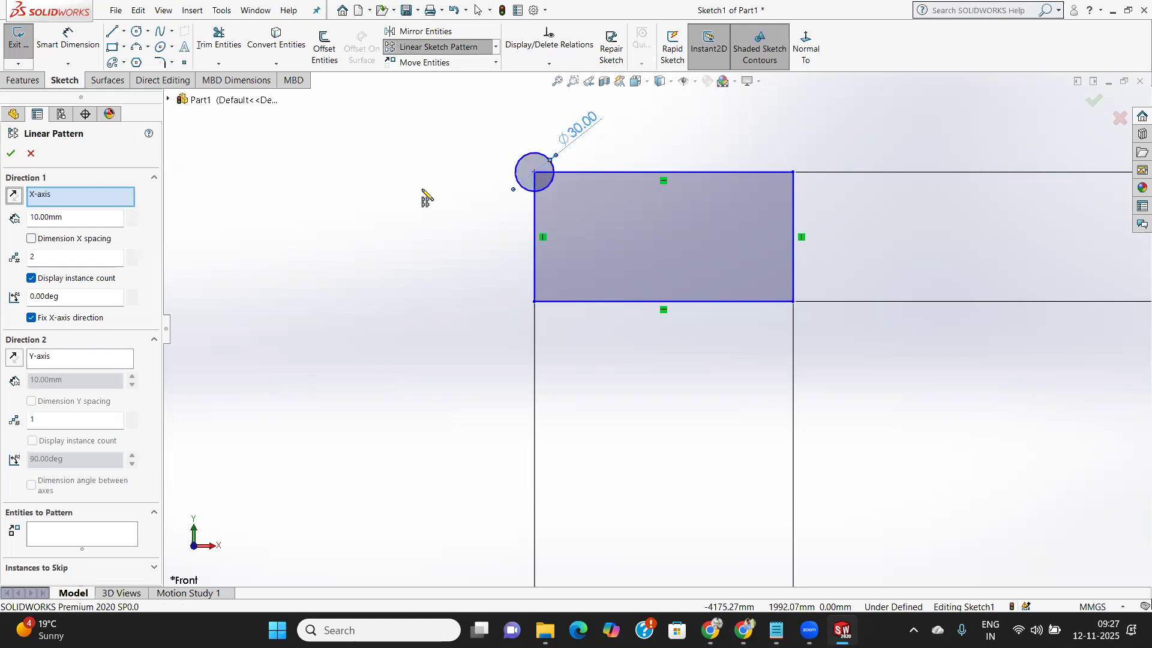
{"action": "left_click", "coordinate": [538, 157]}
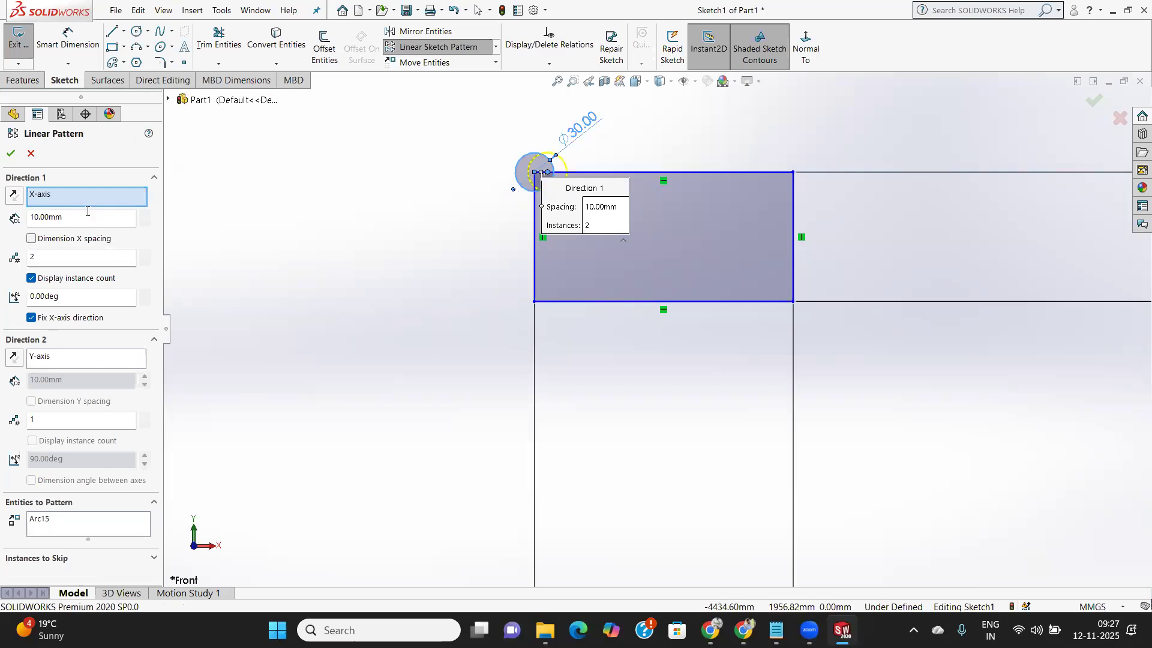
{"action": "left_click_drag", "start_coordinate": [83, 217], "coordinate": [15, 217]}
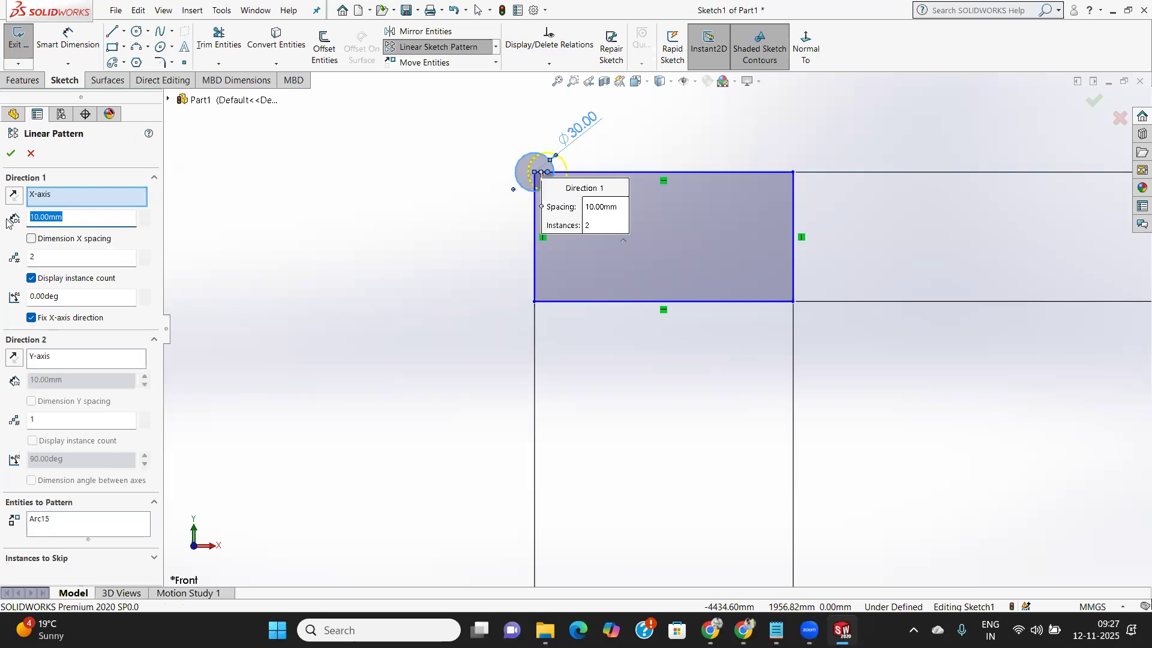
{"action": "type", "text": "25"}
{"action": "key", "text": "Return"}
Change the pattern's X-axis spacing to 50 mm.
{"action": "left_click_drag", "start_coordinate": [29, 217], "coordinate": [16, 223]}
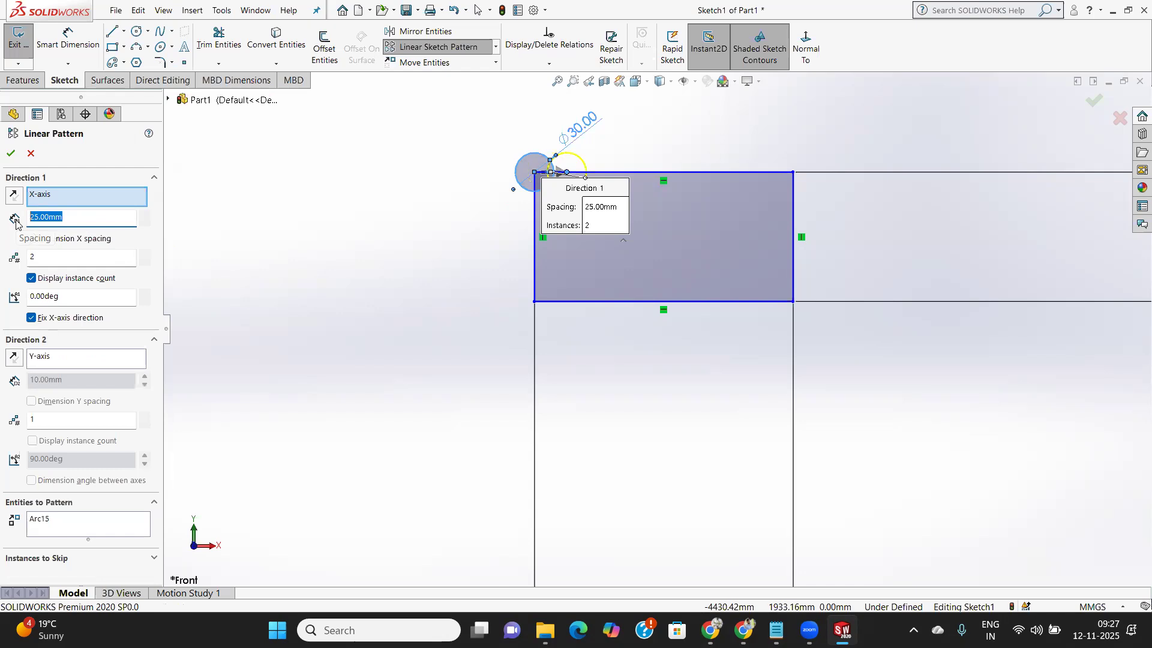
{"action": "type", "text": "50"}
{"action": "key", "text": "Return"}
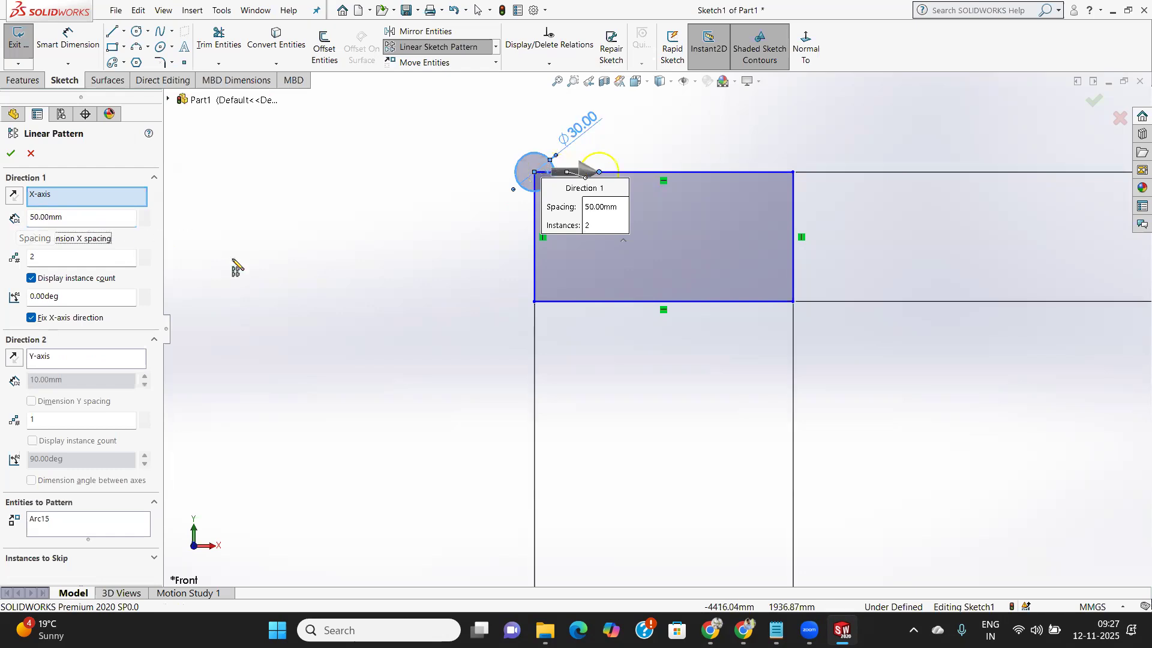
Try 4 instances along the X-axis and raise the count to 5 to span the rectangle's upper edge.
{"action": "scroll", "coordinate": [597, 198], "scroll_direction": "down", "scroll_amount": 4}
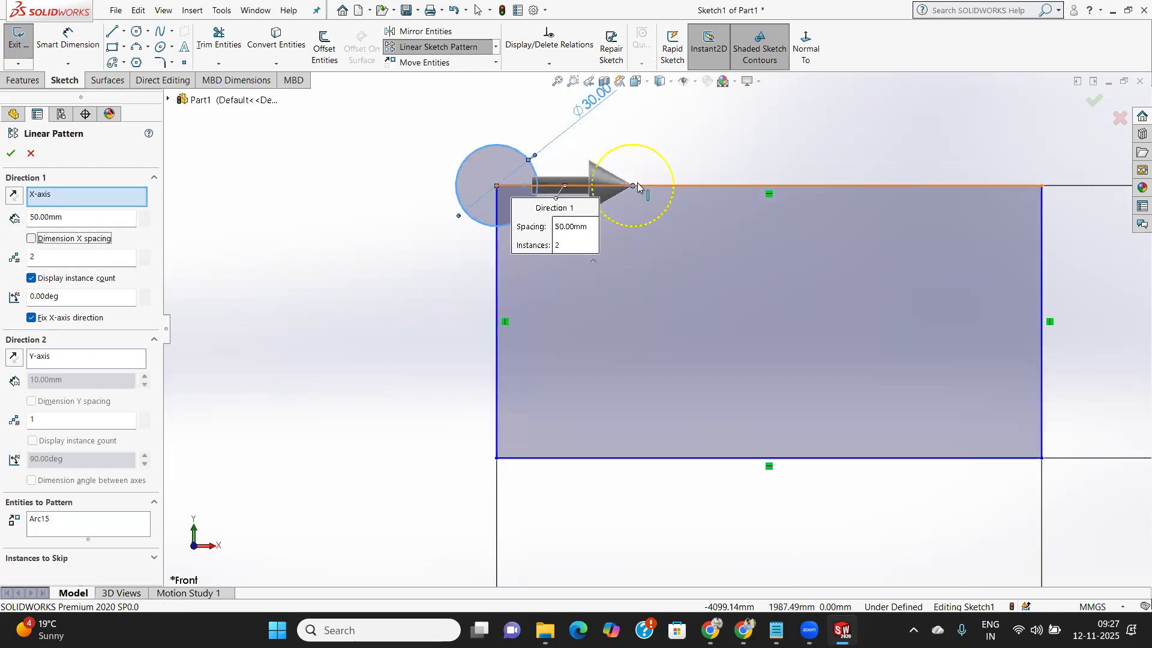
{"action": "double_click", "coordinate": [47, 252]}
{"action": "type", "text": "4"}
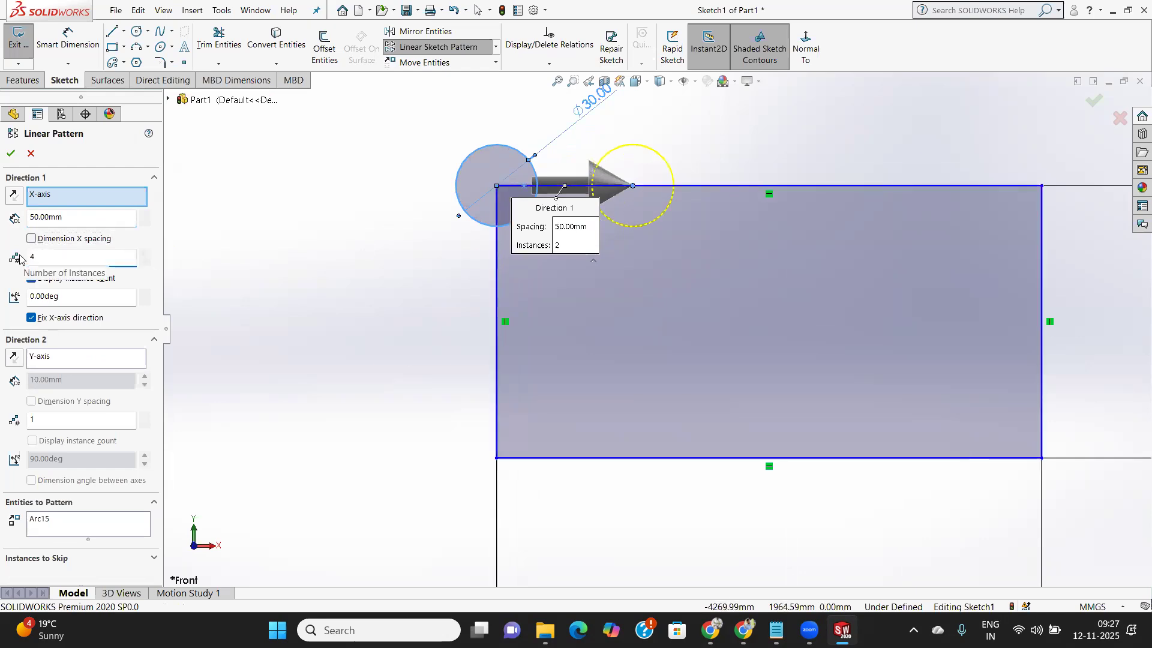
{"action": "left_click_drag", "start_coordinate": [41, 258], "coordinate": [11, 261]}
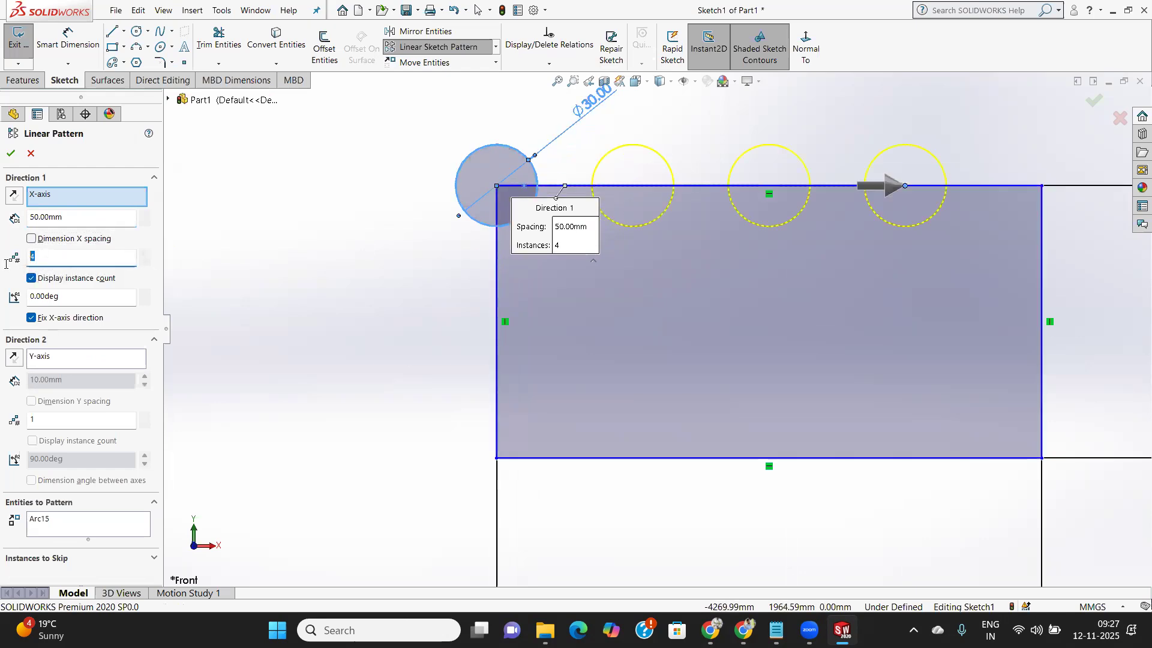
{"action": "type", "text": "5"}
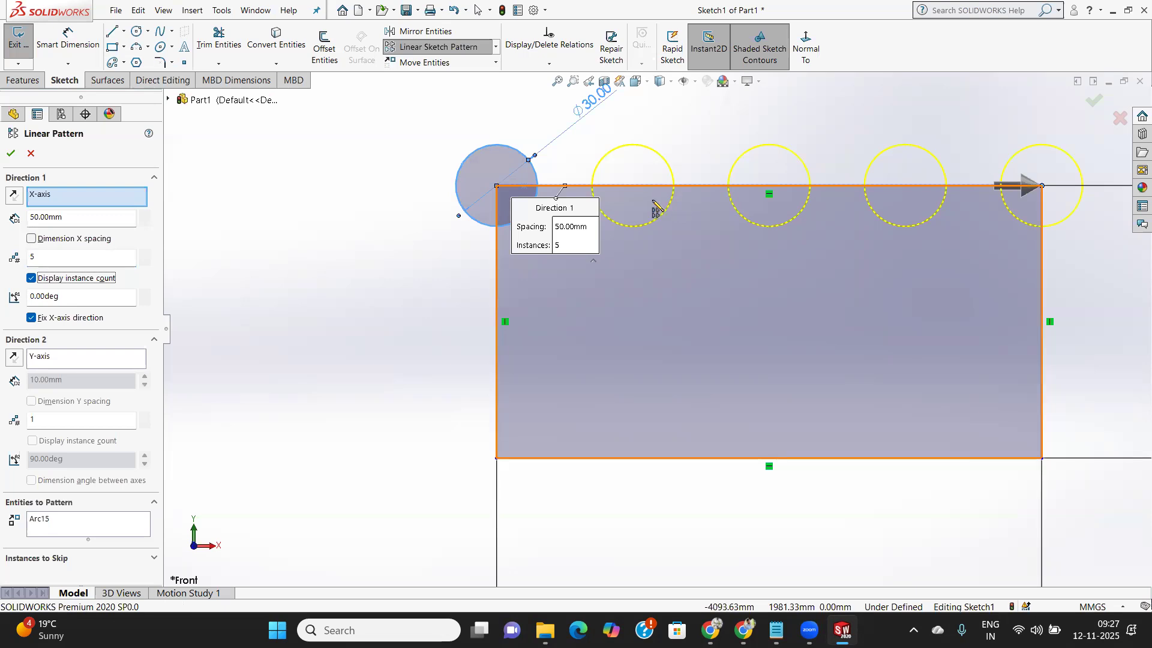
Activate the Y-axis reference for the linear pattern's second direction.
{"action": "left_click", "coordinate": [53, 362]}
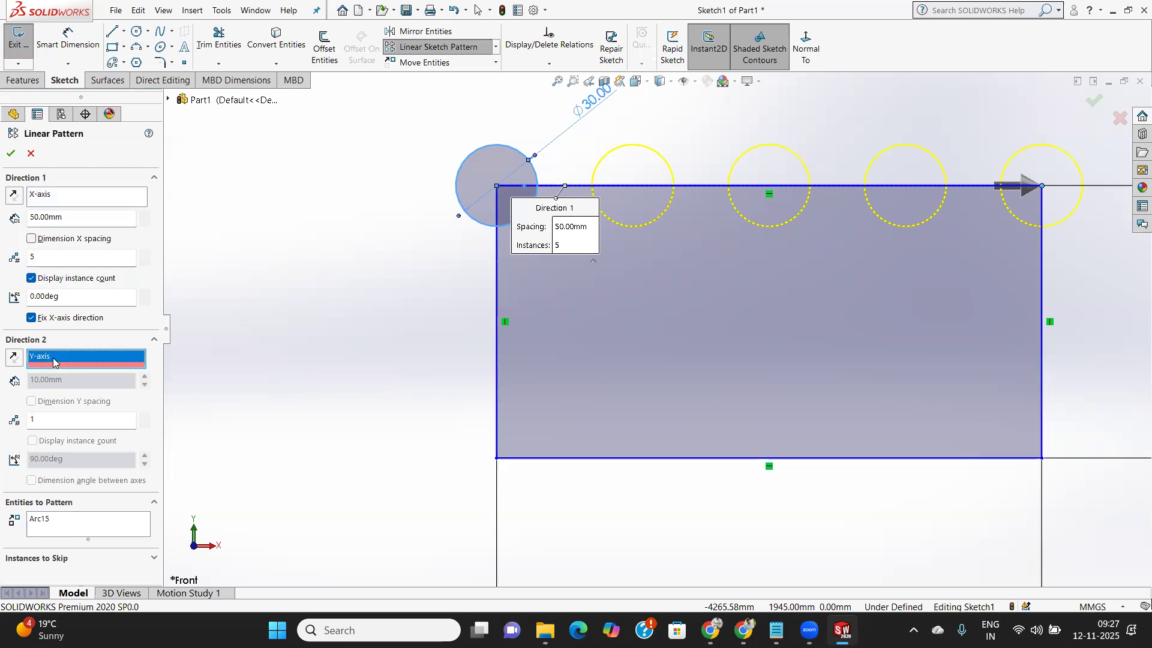
Try to use the rectangle's left edge for Direction 2 of the circle's linear sketch pattern, and cancel the pattern.
{"action": "left_click", "coordinate": [31, 318]}
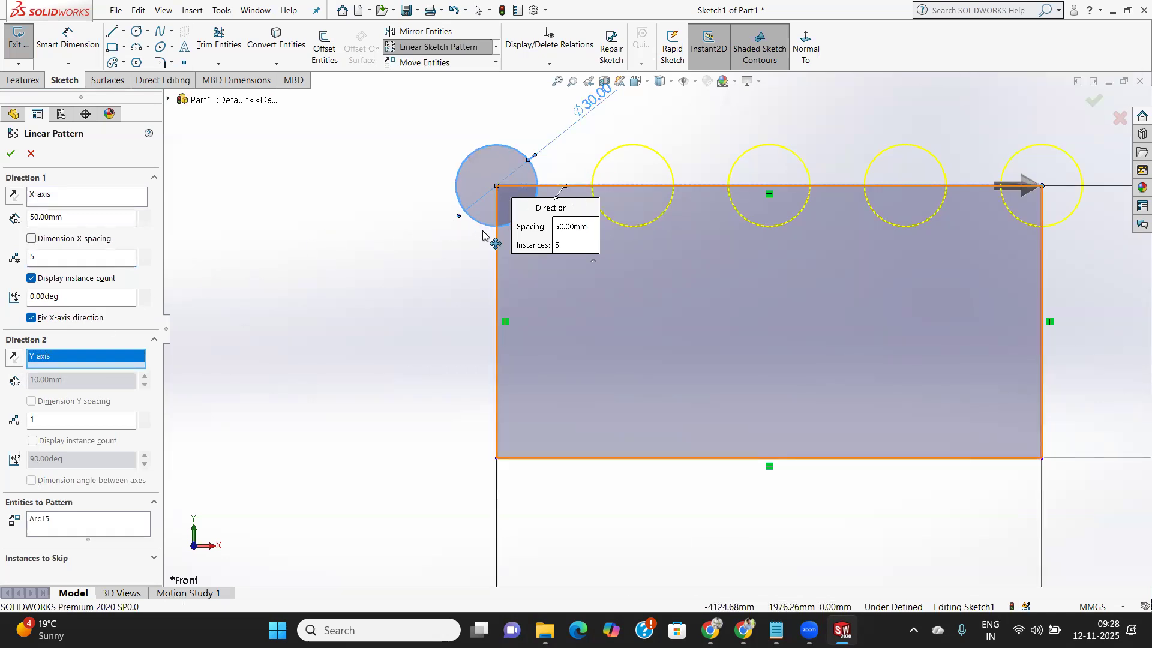
{"action": "left_click", "coordinate": [65, 199]}
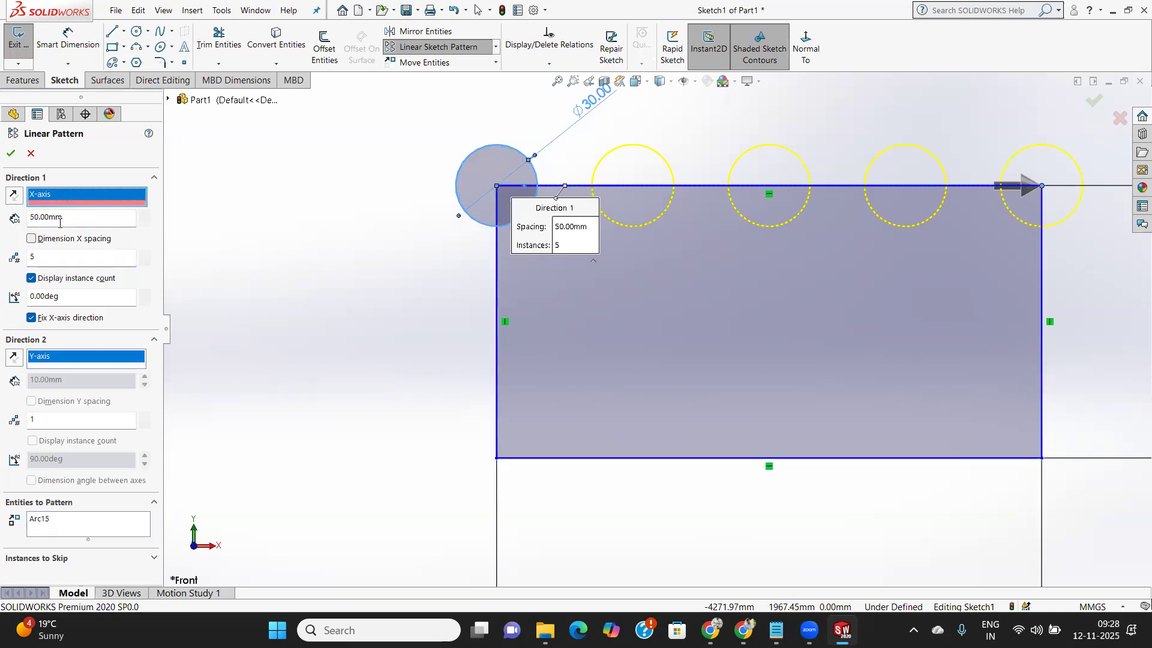
{"action": "left_click", "coordinate": [31, 239]}
{"action": "left_click", "coordinate": [32, 239]}
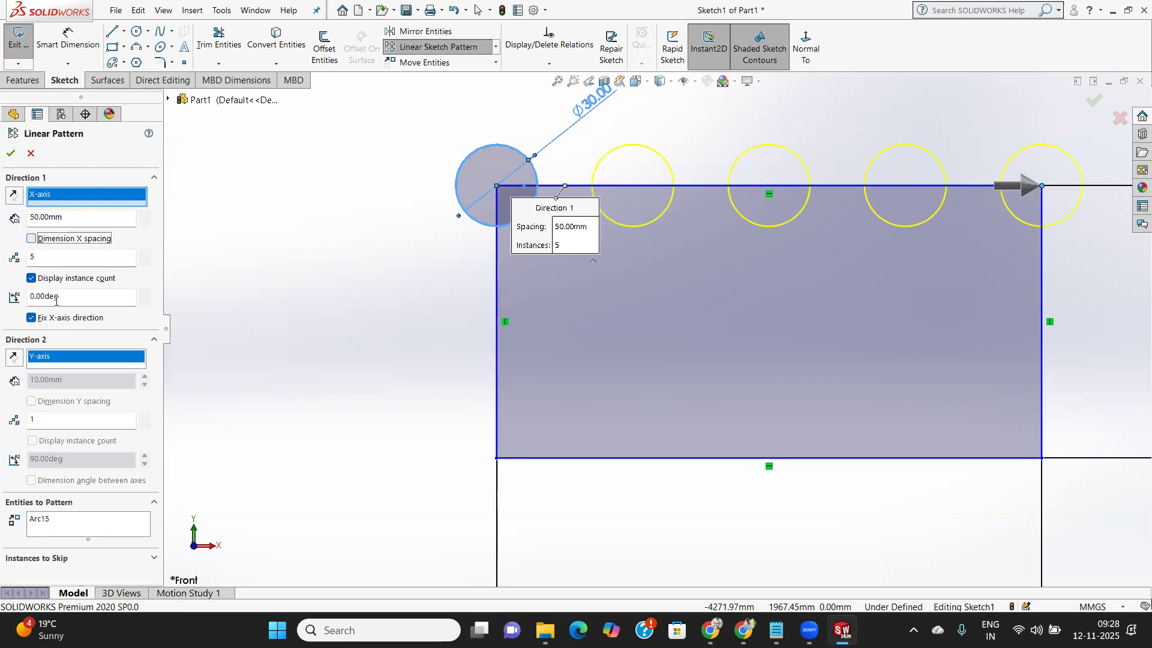
{"action": "left_click", "coordinate": [42, 363]}
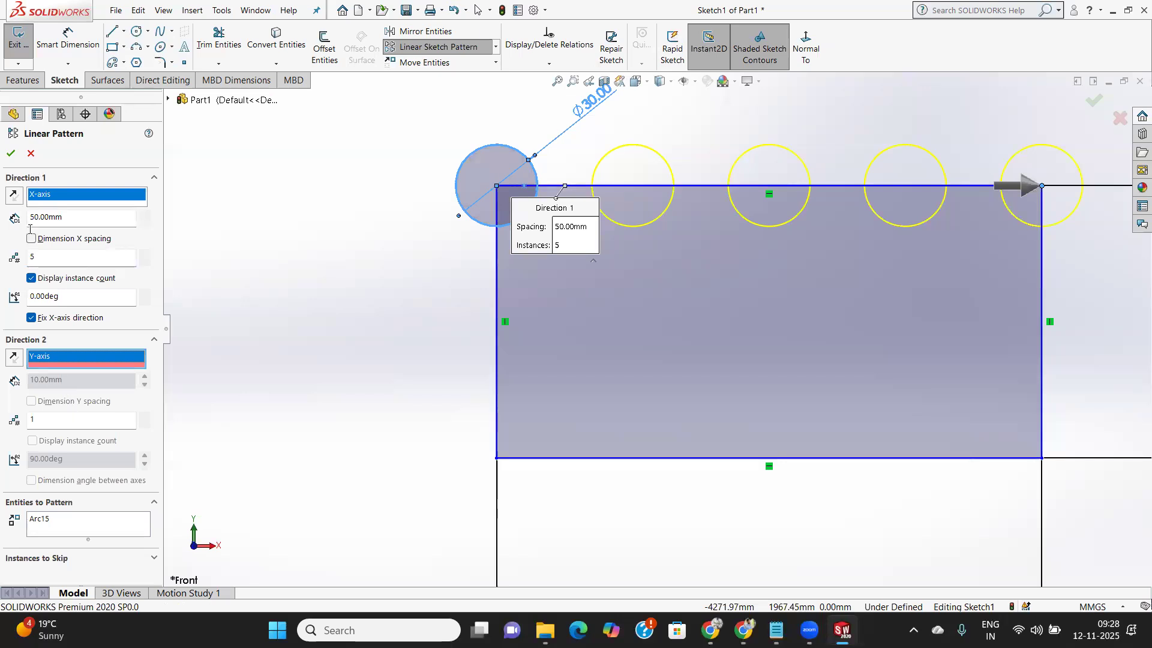
{"action": "left_click", "coordinate": [155, 339]}
{"action": "left_click", "coordinate": [155, 340]}
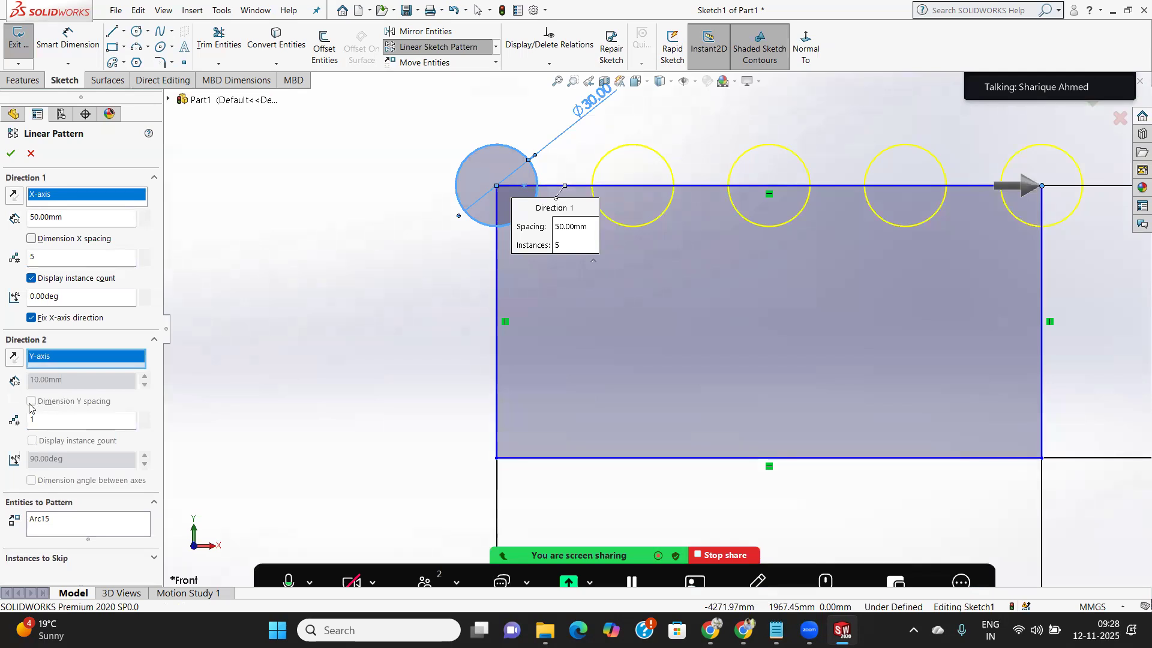
{"action": "left_click", "coordinate": [54, 358]}
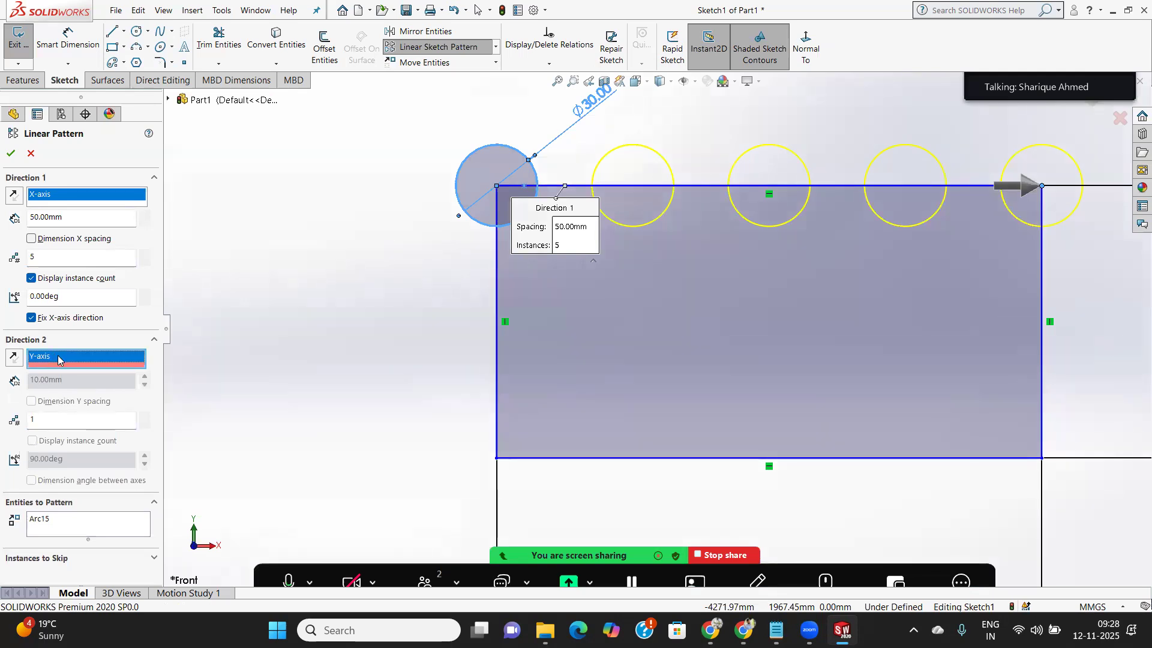
{"action": "left_click", "coordinate": [496, 258]}
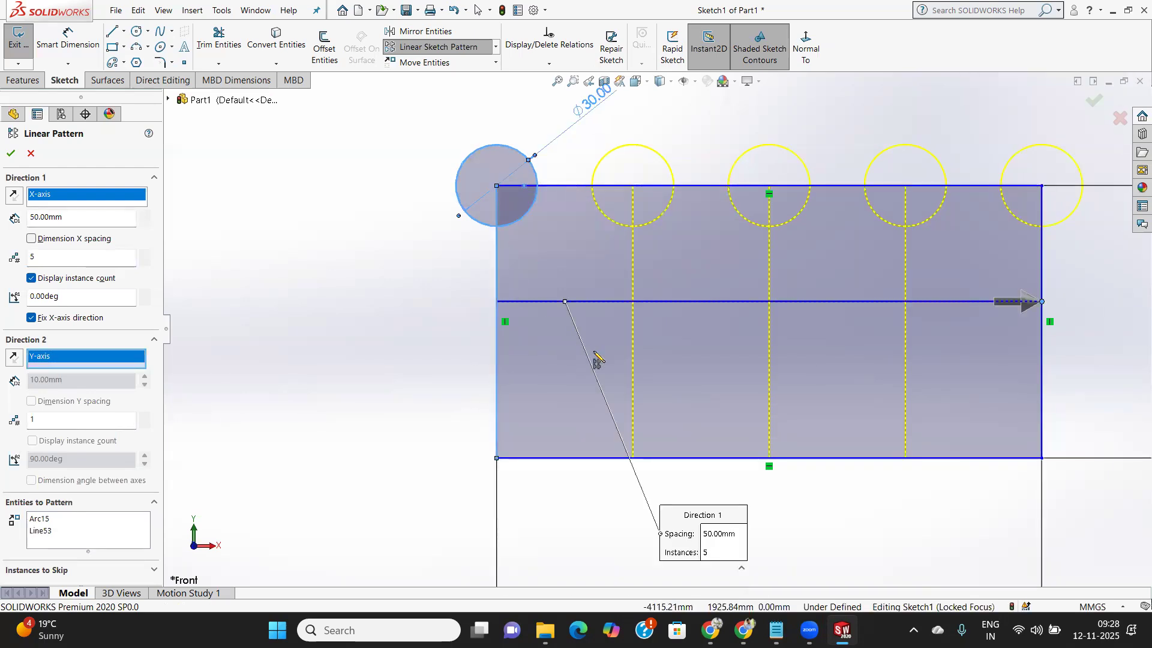
{"action": "scroll", "coordinate": [596, 359], "scroll_direction": "down", "scroll_amount": 2}
{"action": "scroll", "coordinate": [596, 359], "scroll_direction": "up", "scroll_amount": 6}
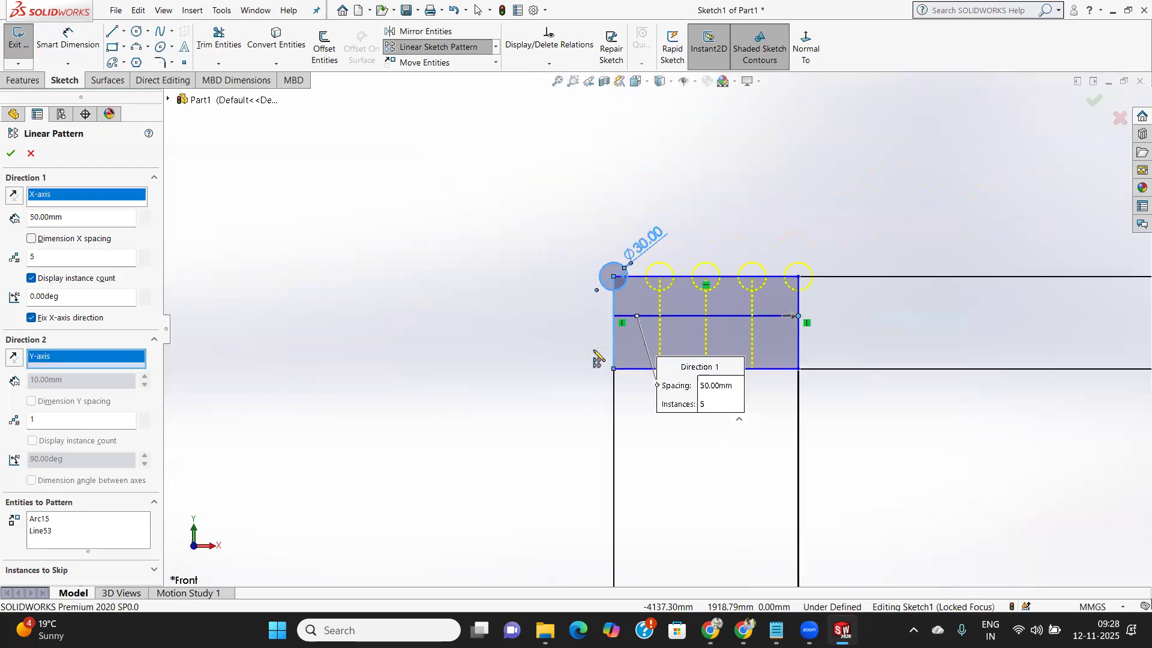
{"action": "scroll", "coordinate": [594, 351], "scroll_direction": "down", "scroll_amount": 3}
{"action": "left_click", "coordinate": [30, 154]}
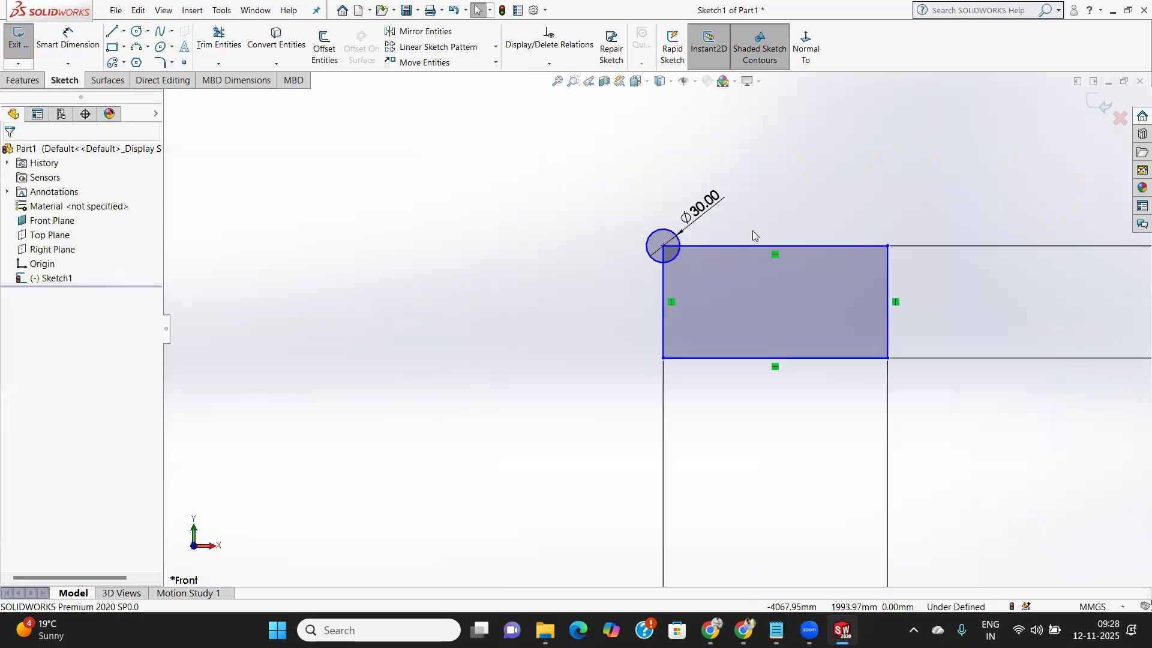
Set up a linear sketch pattern of the 30 mm circle along the X-axis with 50 mm spacing and 5 instances.
{"action": "scroll", "coordinate": [749, 231], "scroll_direction": "down", "scroll_amount": 2}
{"action": "scroll", "coordinate": [746, 232], "scroll_direction": "down", "scroll_amount": 1}
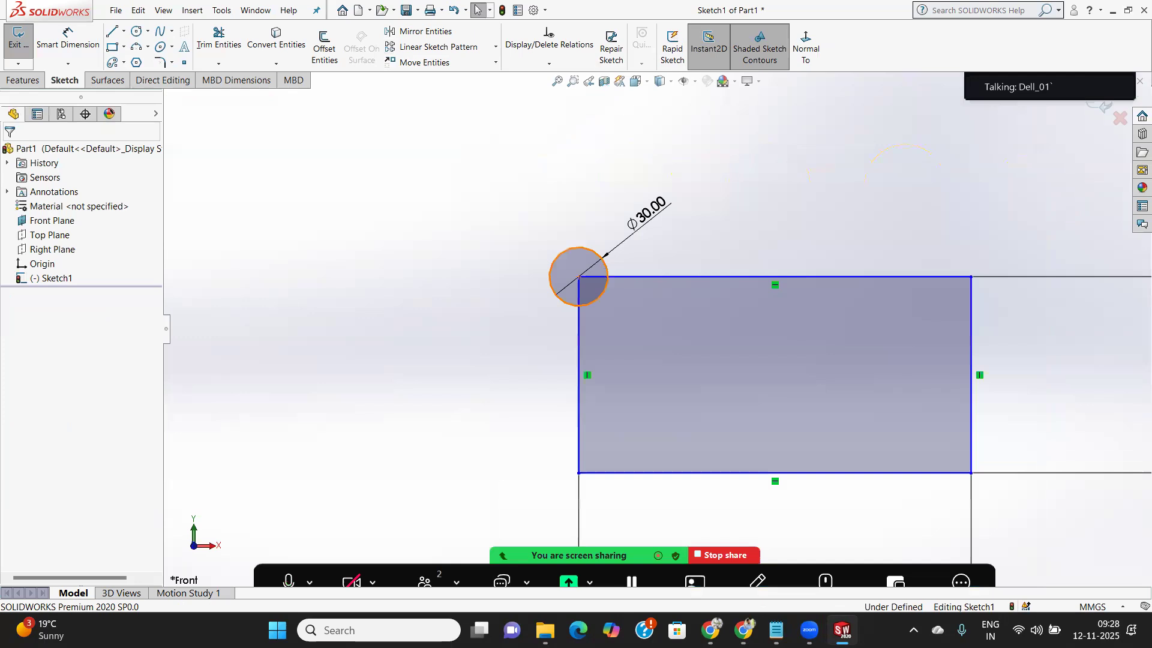
{"action": "left_click", "coordinate": [606, 274]}
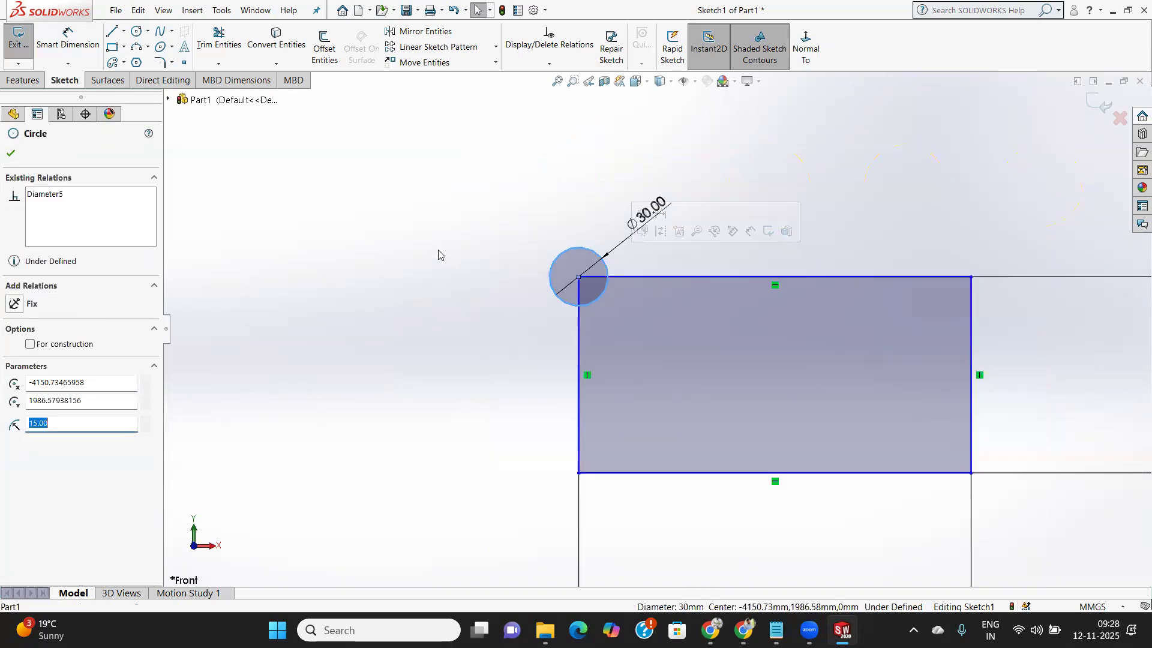
{"action": "left_click", "coordinate": [438, 46]}
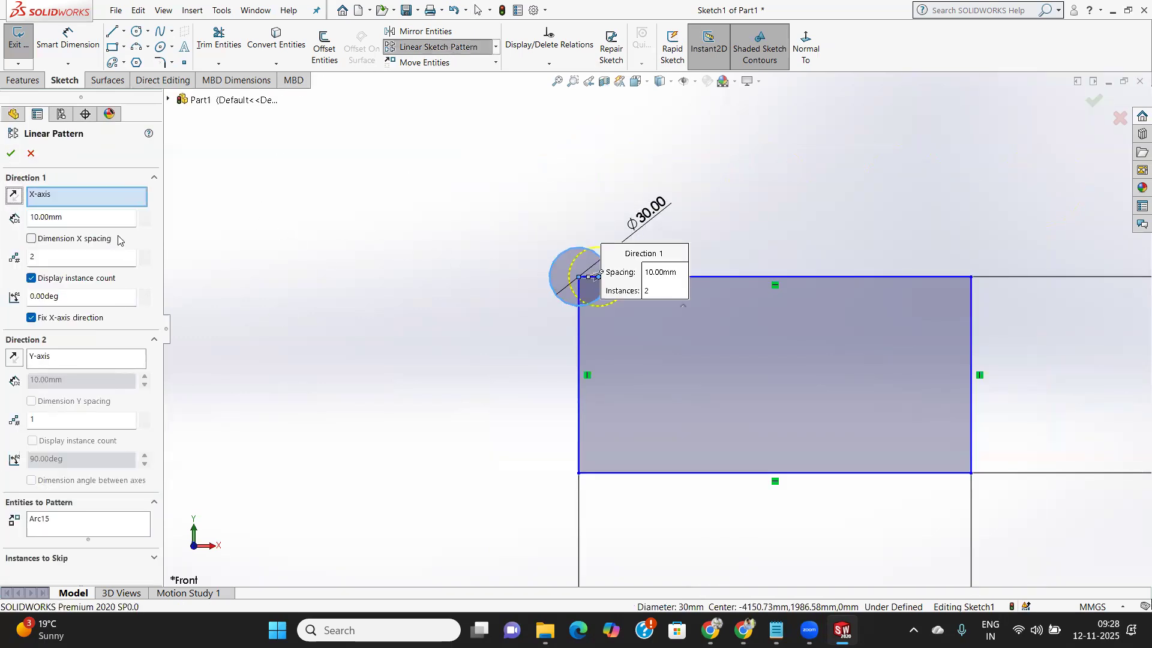
{"action": "left_click", "coordinate": [74, 222]}
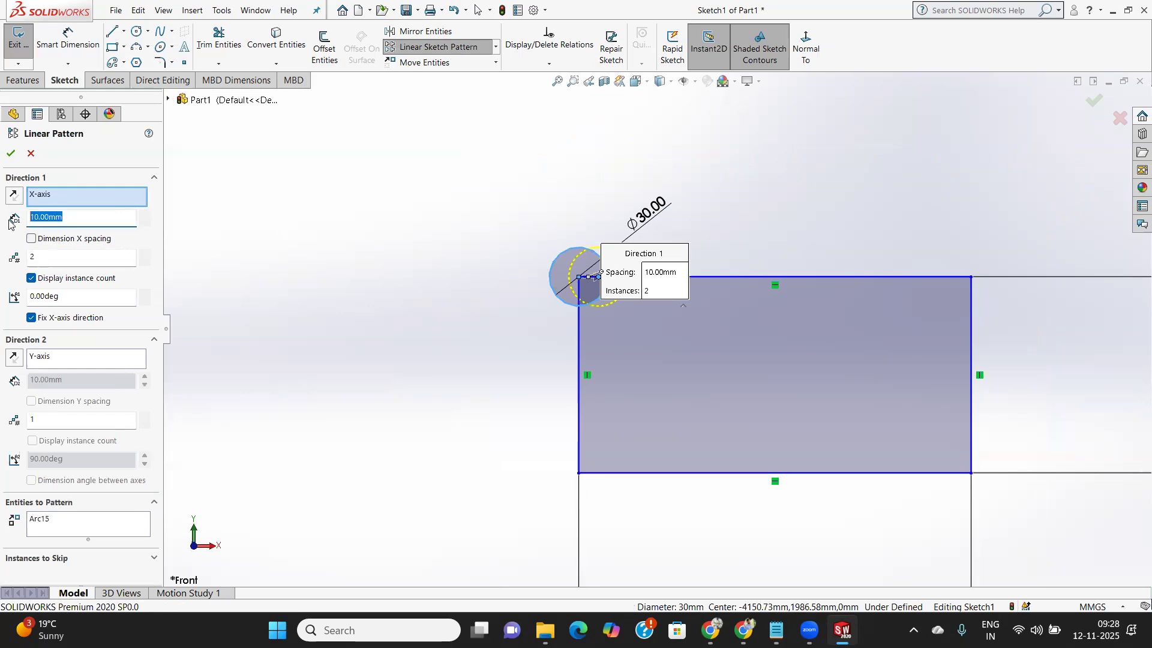
{"action": "type", "text": "50"}
{"action": "key", "text": "Tab"}
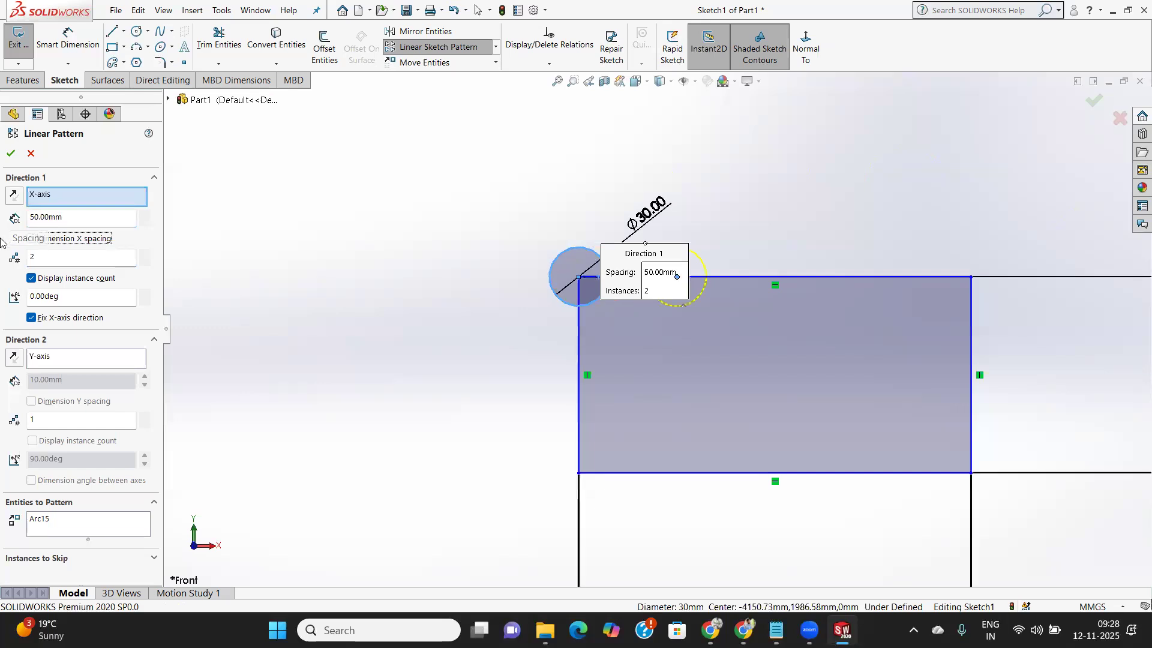
{"action": "left_click_drag", "start_coordinate": [39, 264], "coordinate": [26, 263]}
{"action": "type", "text": "5"}
{"action": "key", "text": "Tab"}
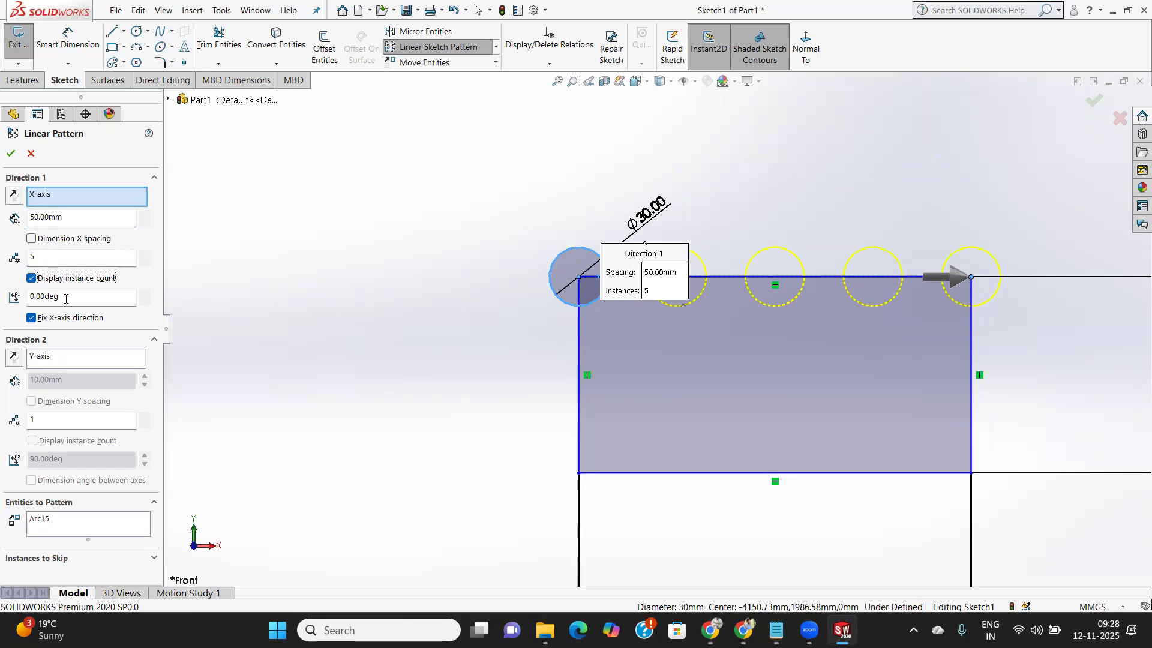
{"action": "left_click", "coordinate": [32, 318]}
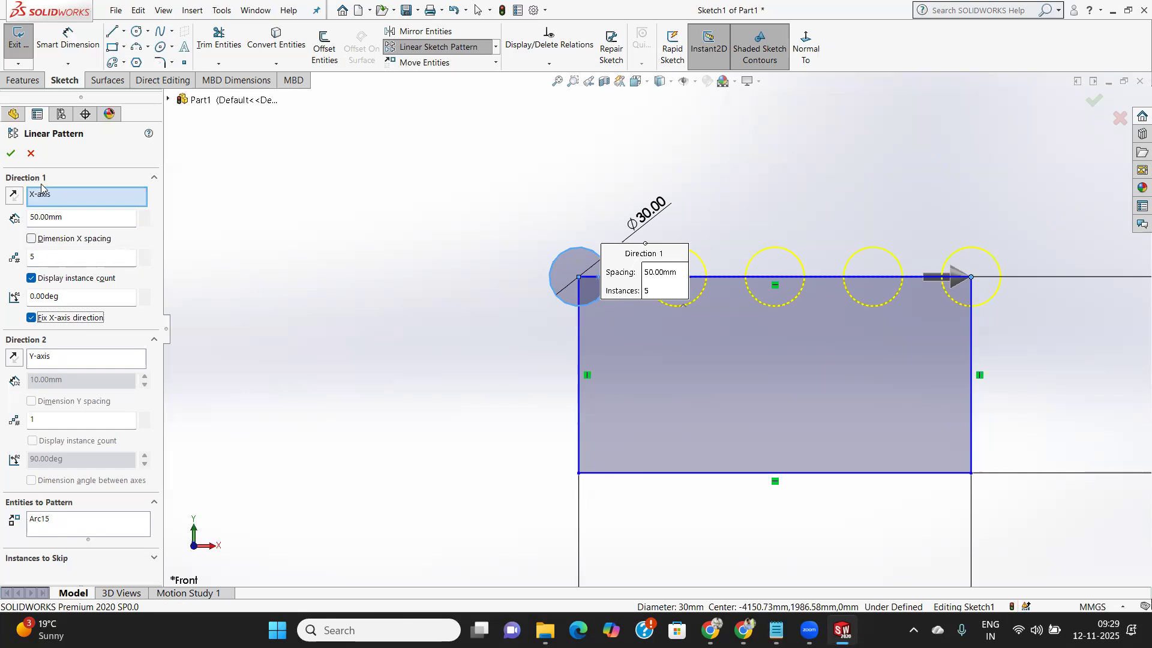
{"action": "left_click", "coordinate": [155, 178]}
{"action": "left_click", "coordinate": [155, 179]}
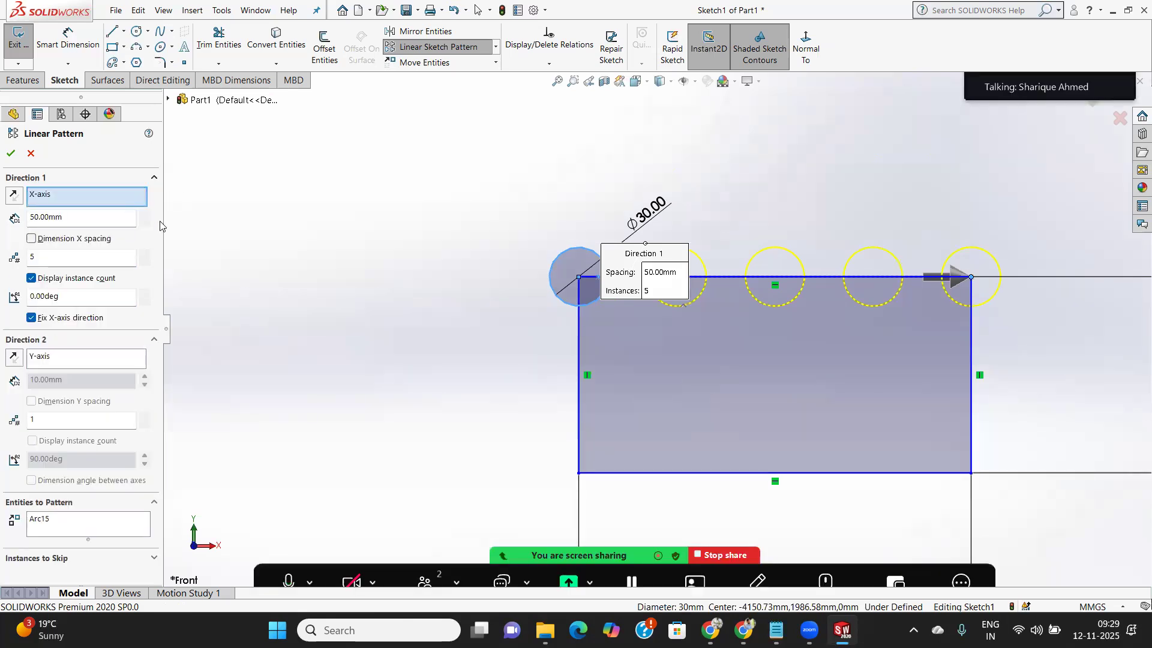
{"action": "left_click", "coordinate": [154, 340]}
{"action": "left_click", "coordinate": [154, 341]}
{"action": "left_click", "coordinate": [155, 342]}
{"action": "left_click", "coordinate": [155, 342]}
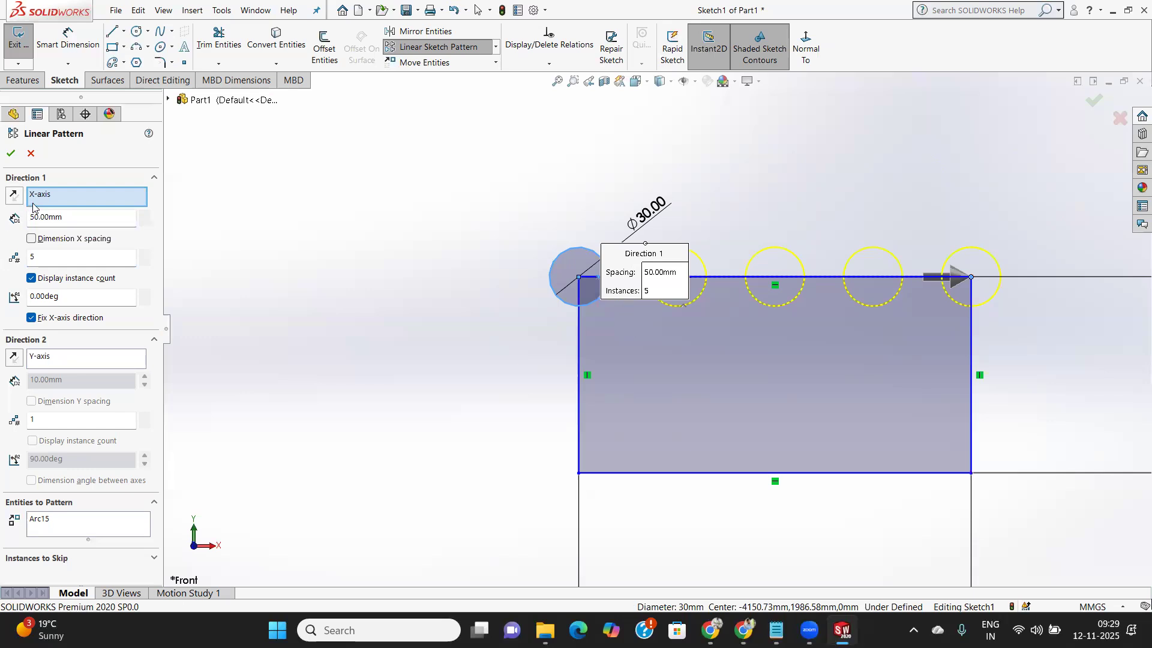
Try 4 instances along the X-axis and reversing the directions of the 30 mm circle's pattern, and cancel the pattern.
{"action": "left_click", "coordinate": [49, 362]}
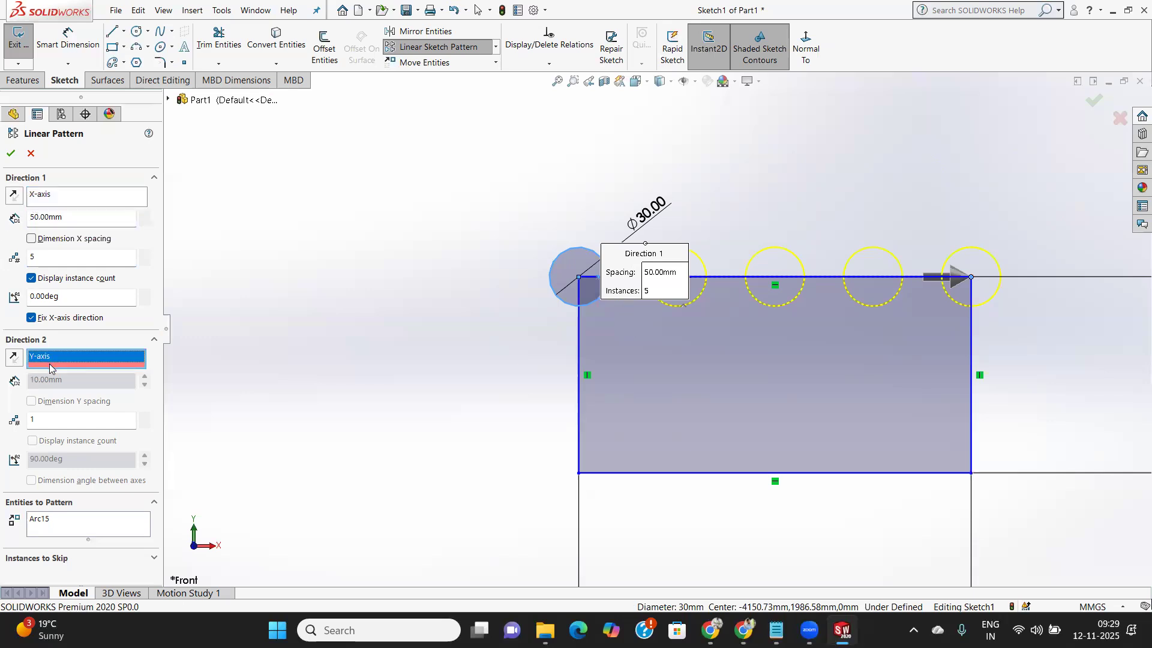
{"action": "right_click", "coordinate": [49, 363]}
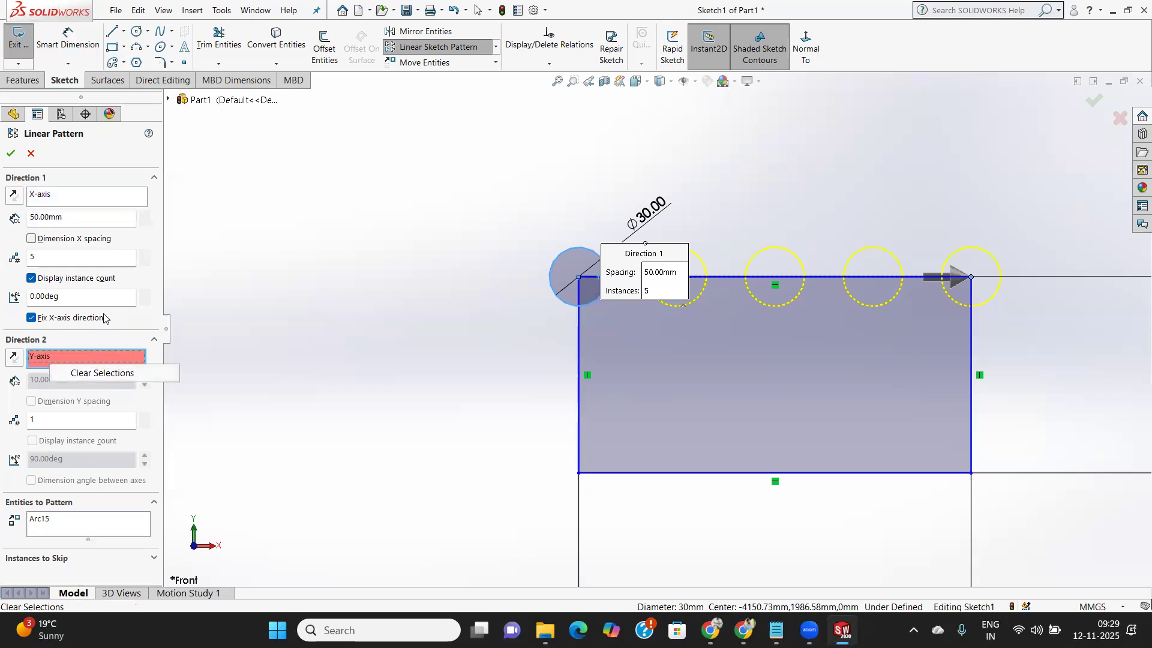
{"action": "left_click", "coordinate": [144, 263]}
{"action": "left_click", "coordinate": [99, 194]}
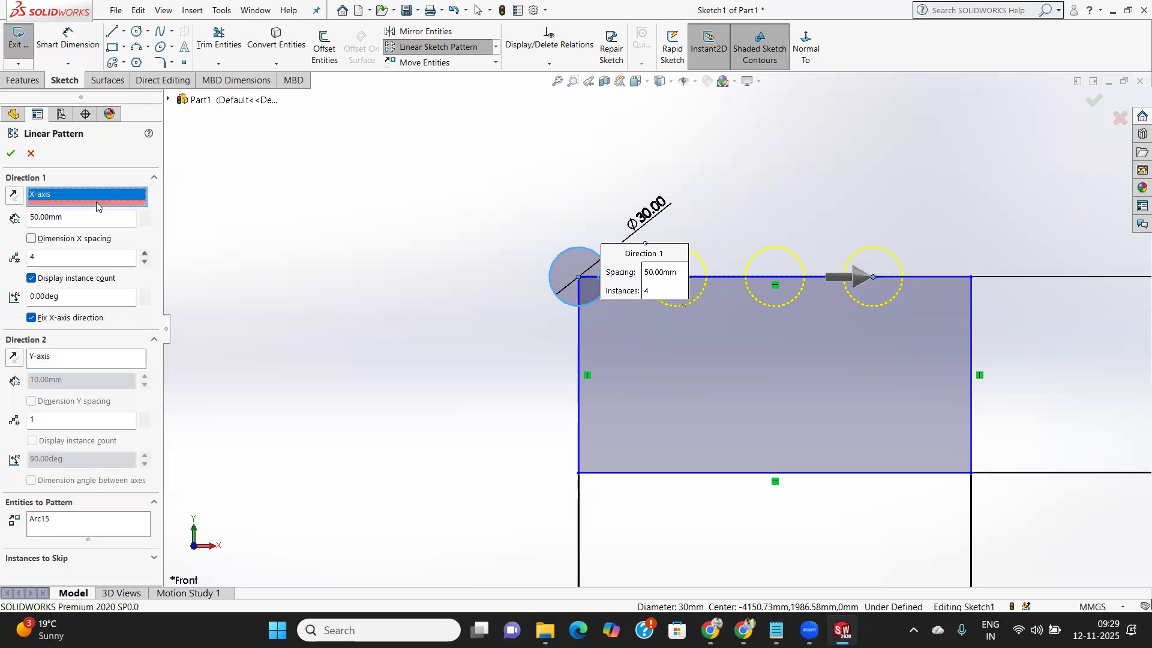
{"action": "left_click", "coordinate": [53, 355]}
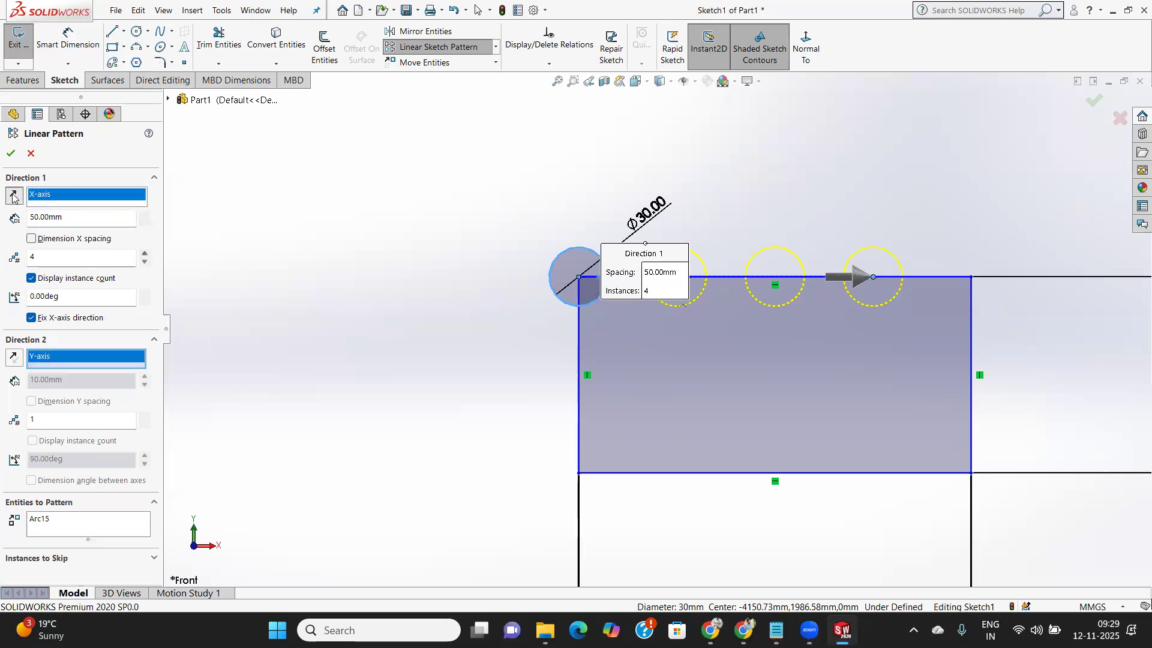
{"action": "left_click", "coordinate": [13, 196]}
{"action": "left_click", "coordinate": [13, 196]}
{"action": "left_click", "coordinate": [13, 357]}
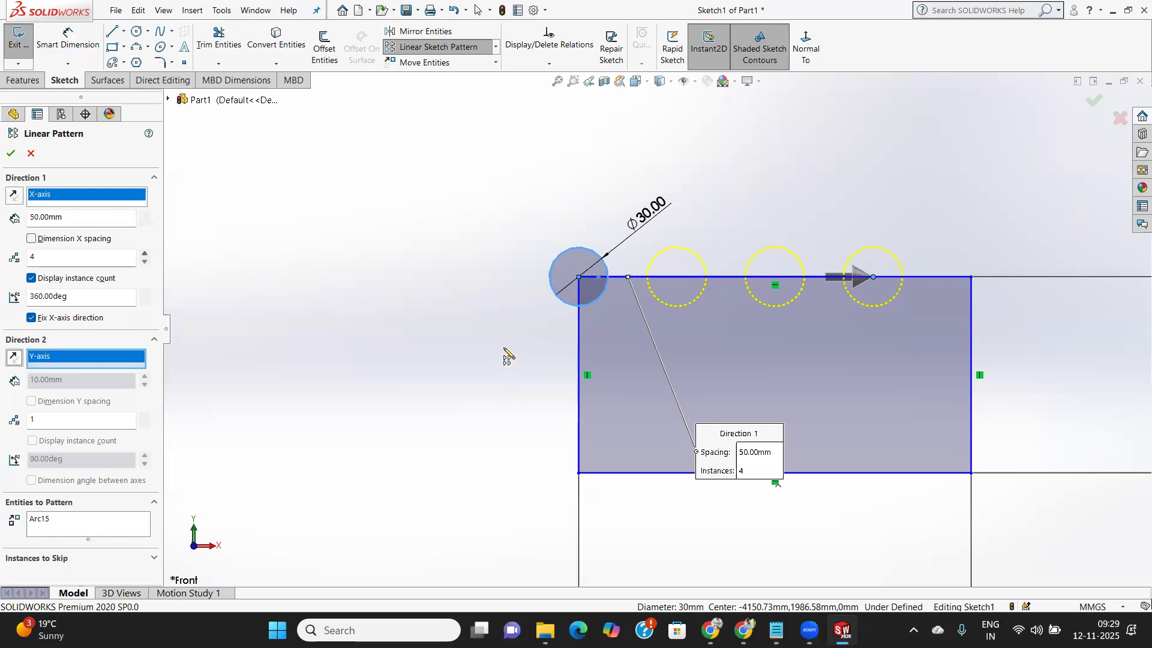
{"action": "scroll", "coordinate": [514, 355], "scroll_direction": "down", "scroll_amount": 2}
{"action": "scroll", "coordinate": [514, 355], "scroll_direction": "up", "scroll_amount": 6}
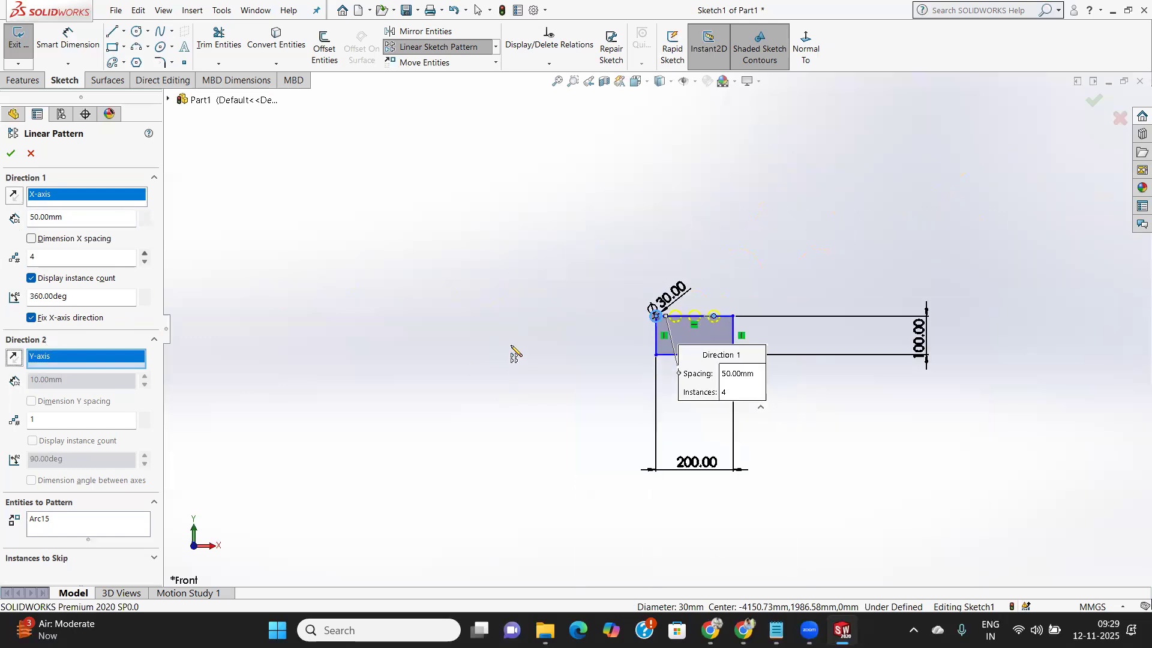
{"action": "scroll", "coordinate": [514, 355], "scroll_direction": "down", "scroll_amount": 1}
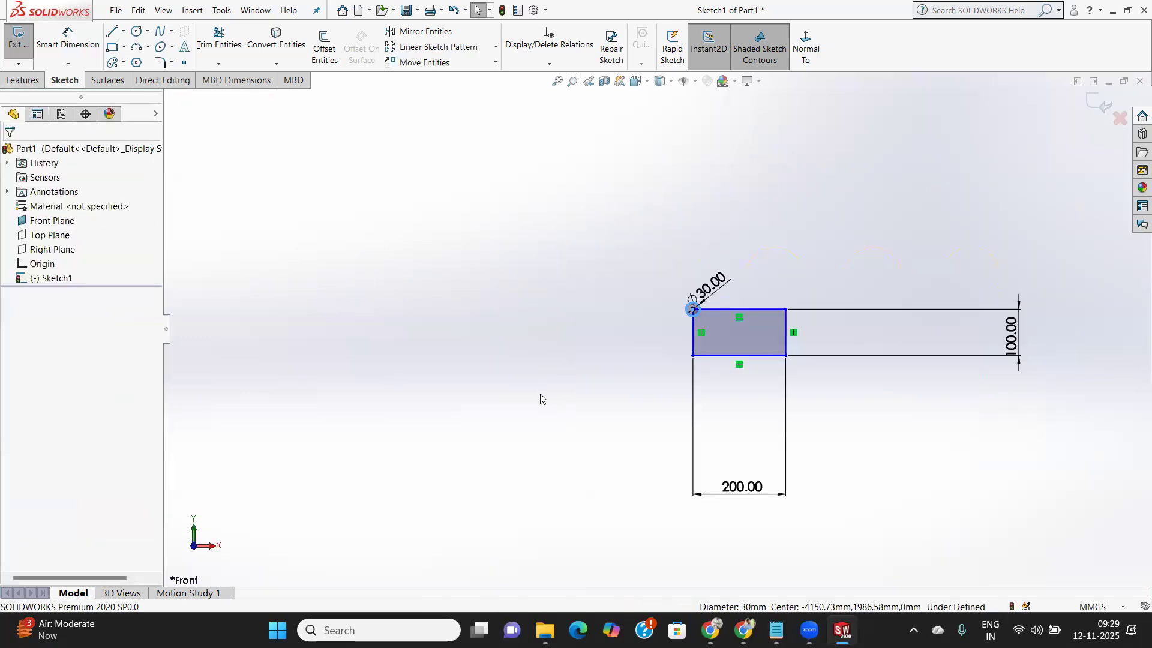
Sketch a separate circle with a radius of about 47 mm in the empty area left of the rectangle.
{"action": "left_click", "coordinate": [137, 30]}
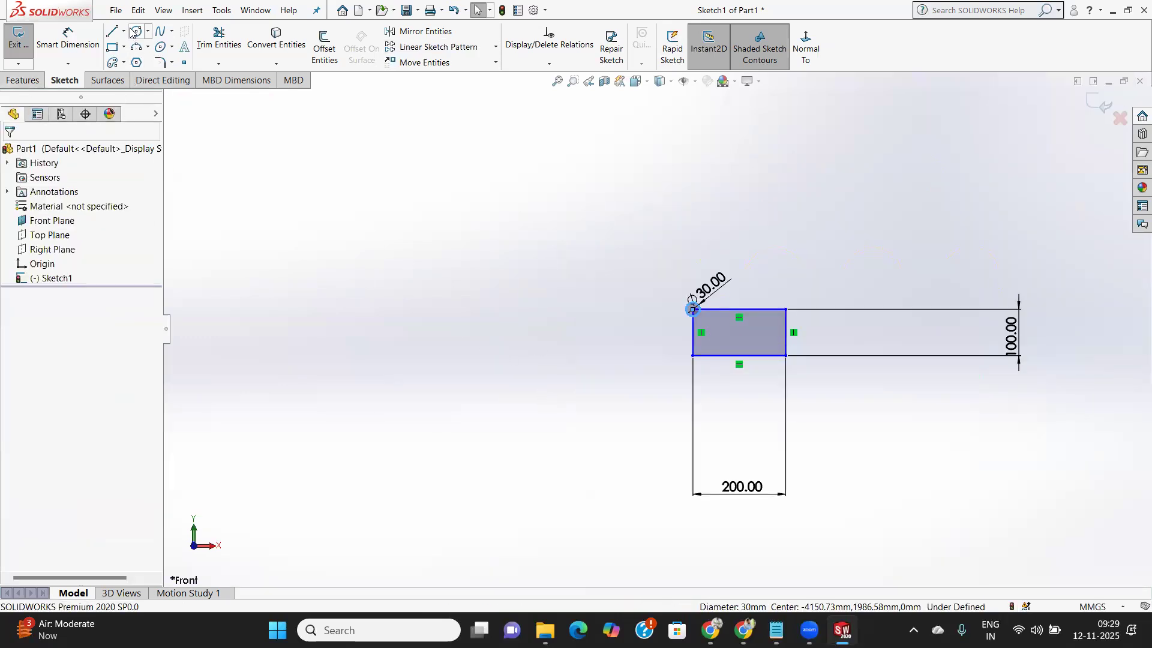
{"action": "left_click", "coordinate": [299, 265]}
{"action": "left_click", "coordinate": [299, 285]}
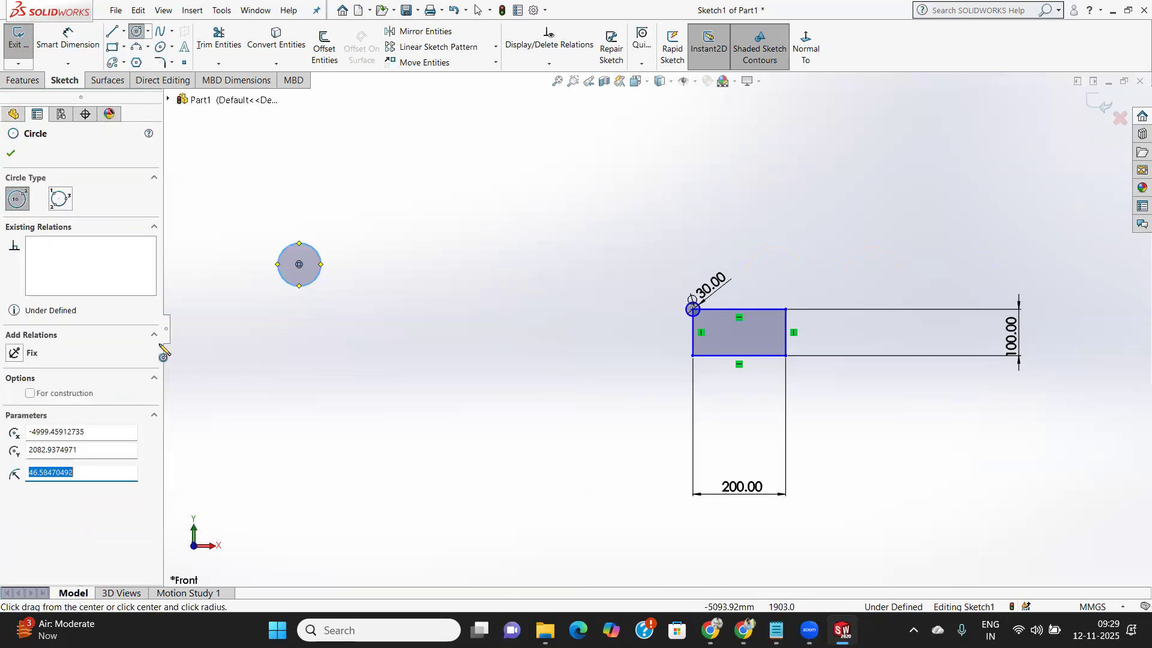
{"action": "left_click", "coordinate": [11, 153]}
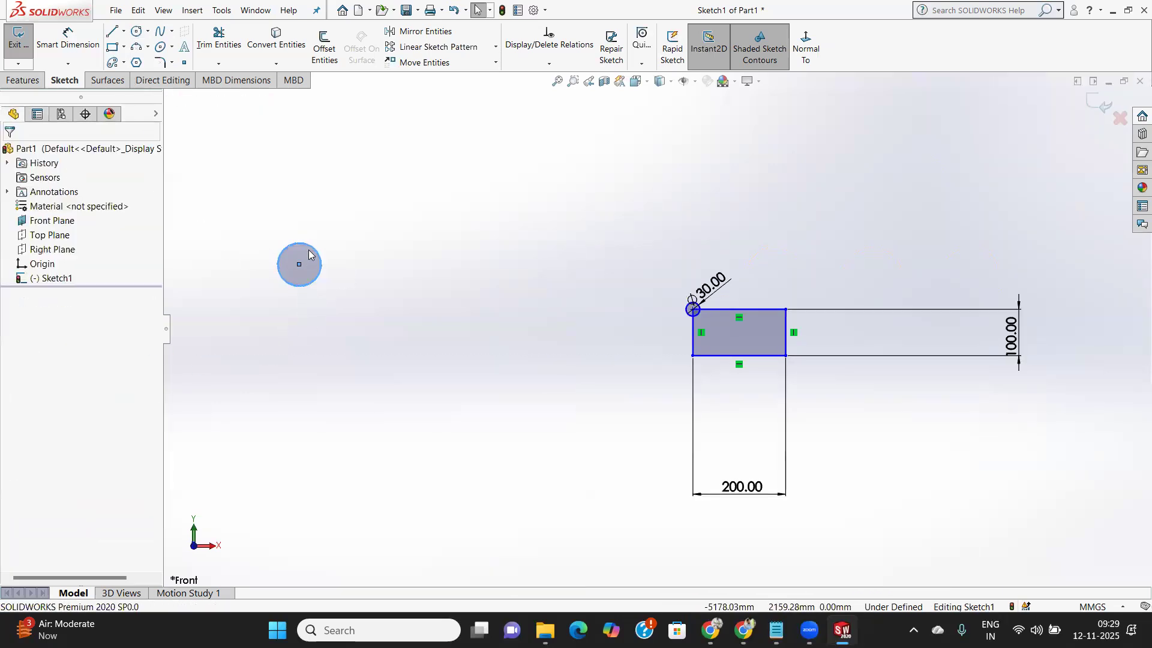
Set up a linear sketch pattern of the new circle along the X-axis with 100 mm spacing and 5 instances.
{"action": "left_click", "coordinate": [431, 53]}
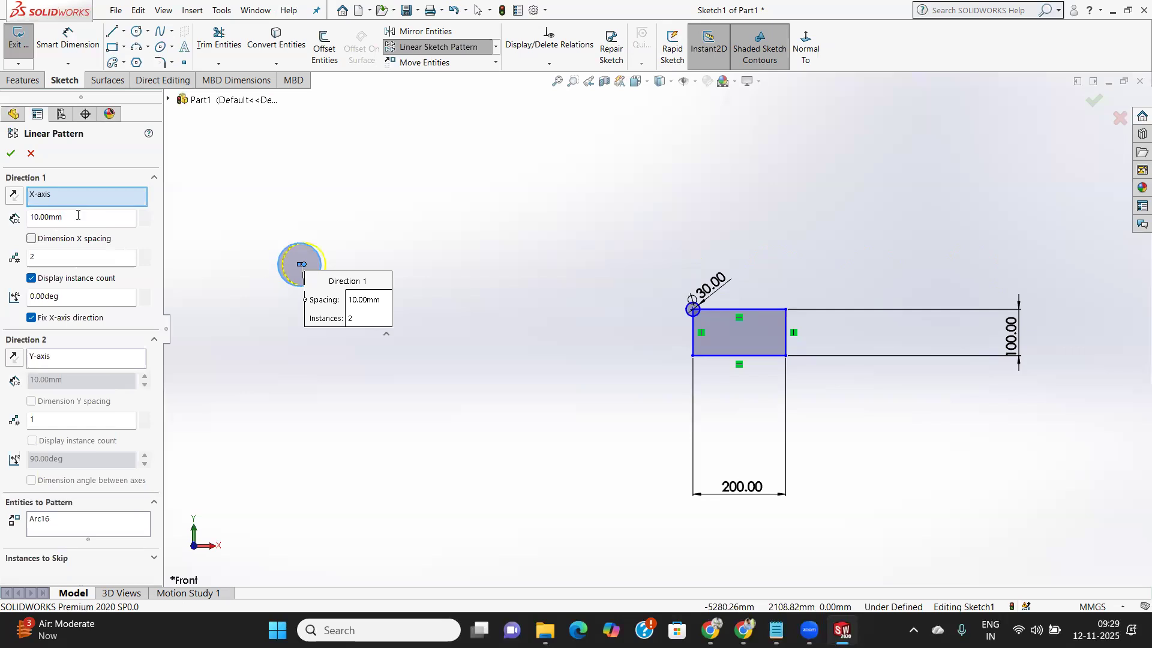
{"action": "left_click_drag", "start_coordinate": [78, 215], "coordinate": [6, 223]}
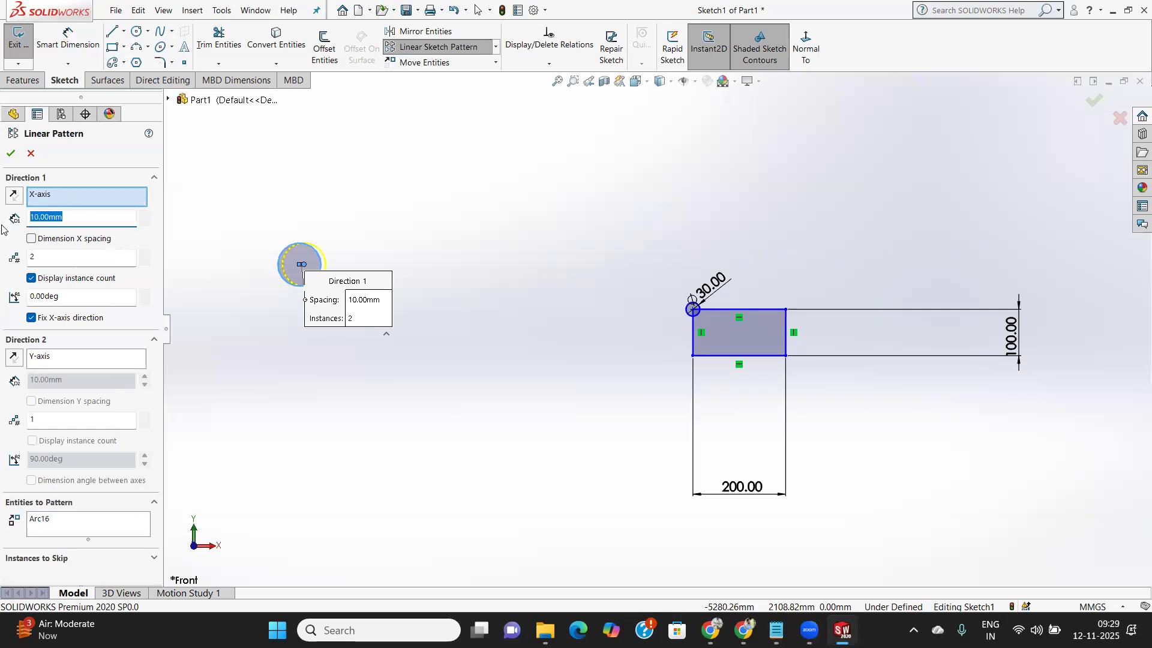
{"action": "type", "text": "50"}
{"action": "key", "text": "Tab"}
{"action": "left_click_drag", "start_coordinate": [61, 216], "coordinate": [2, 223]}
{"action": "type", "text": "80"}
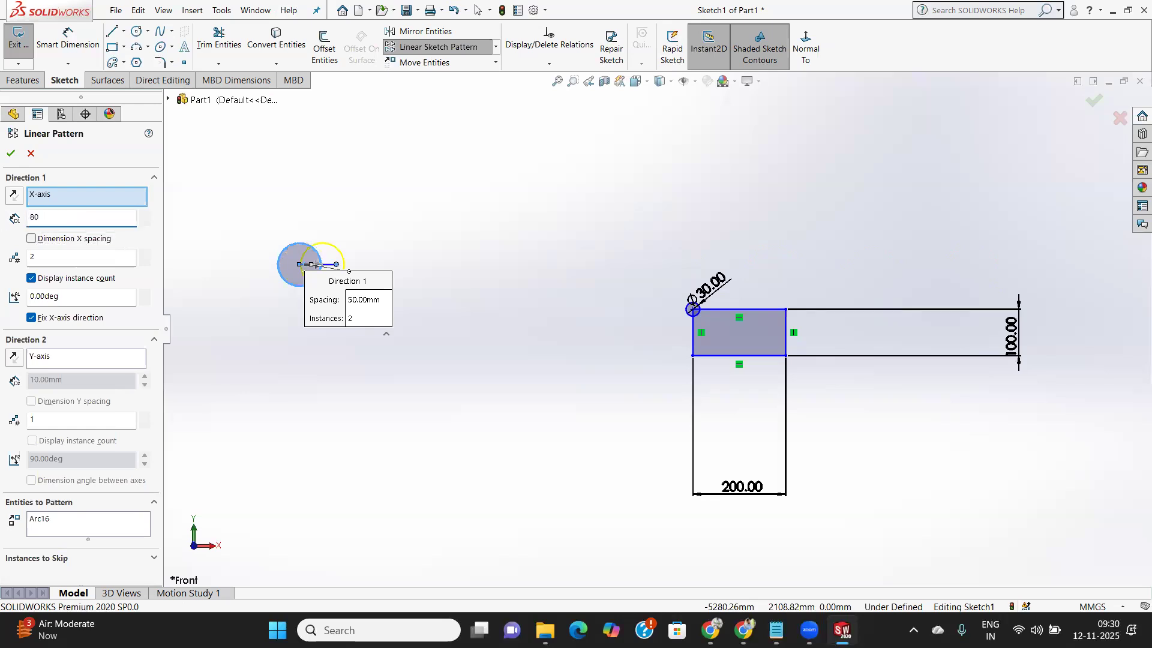
{"action": "key", "text": "Tab"}
{"action": "left_click_drag", "start_coordinate": [73, 221], "coordinate": [6, 222]}
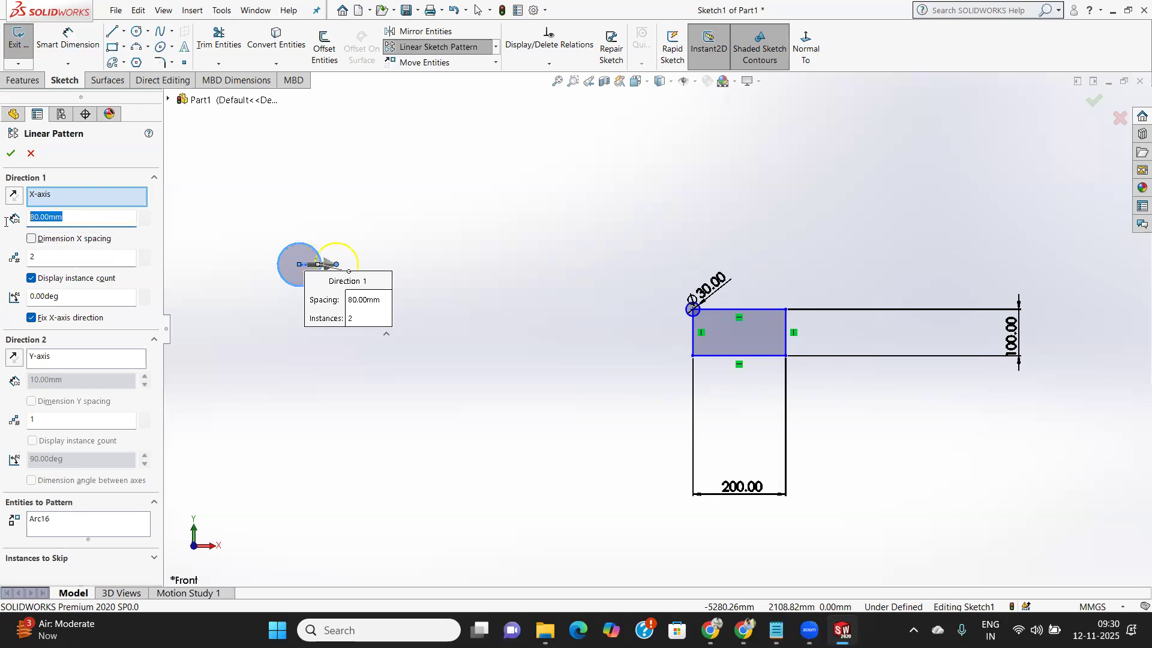
{"action": "type", "text": "100"}
{"action": "key", "text": "Tab"}
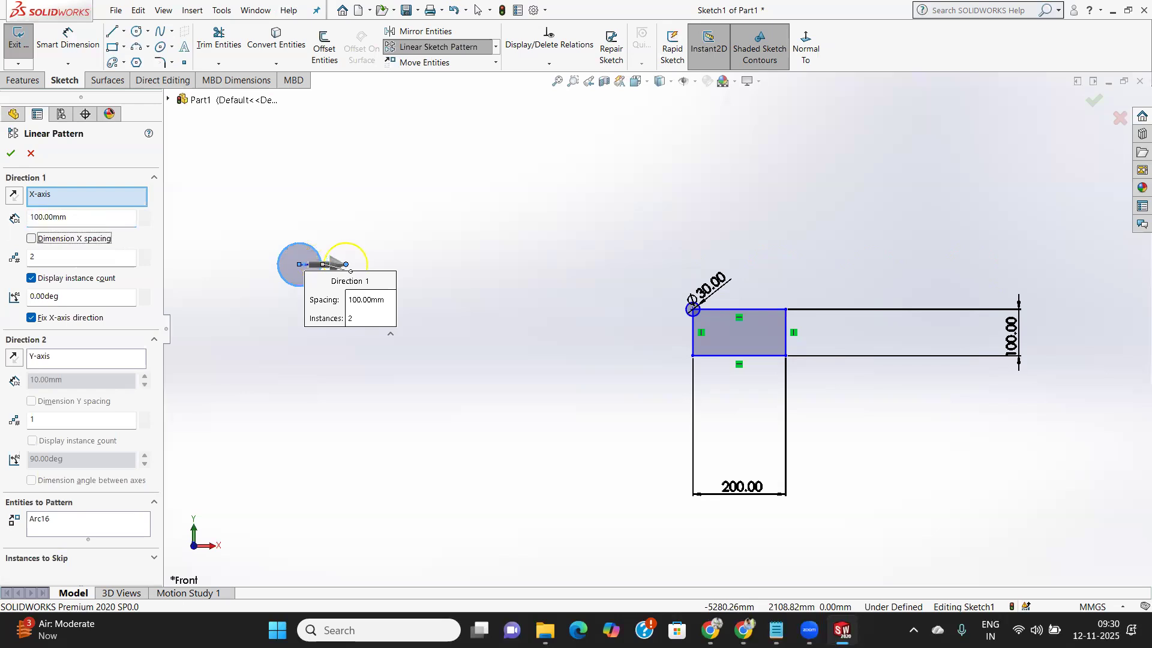
{"action": "key", "text": "Tab"}
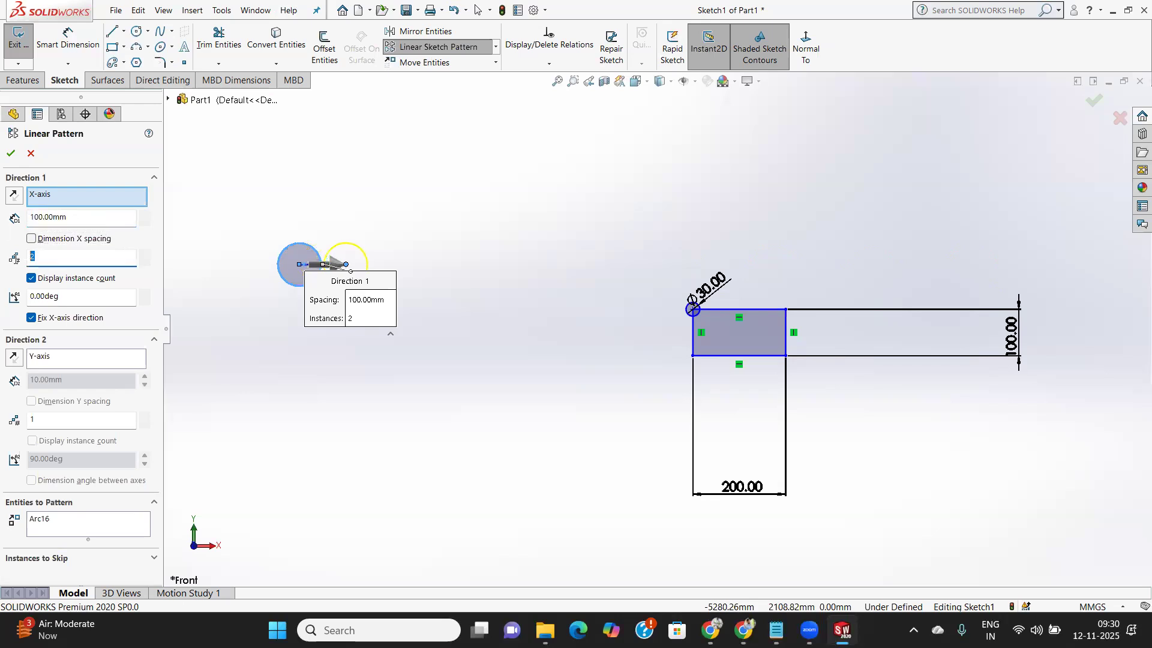
{"action": "key", "text": "Return"}
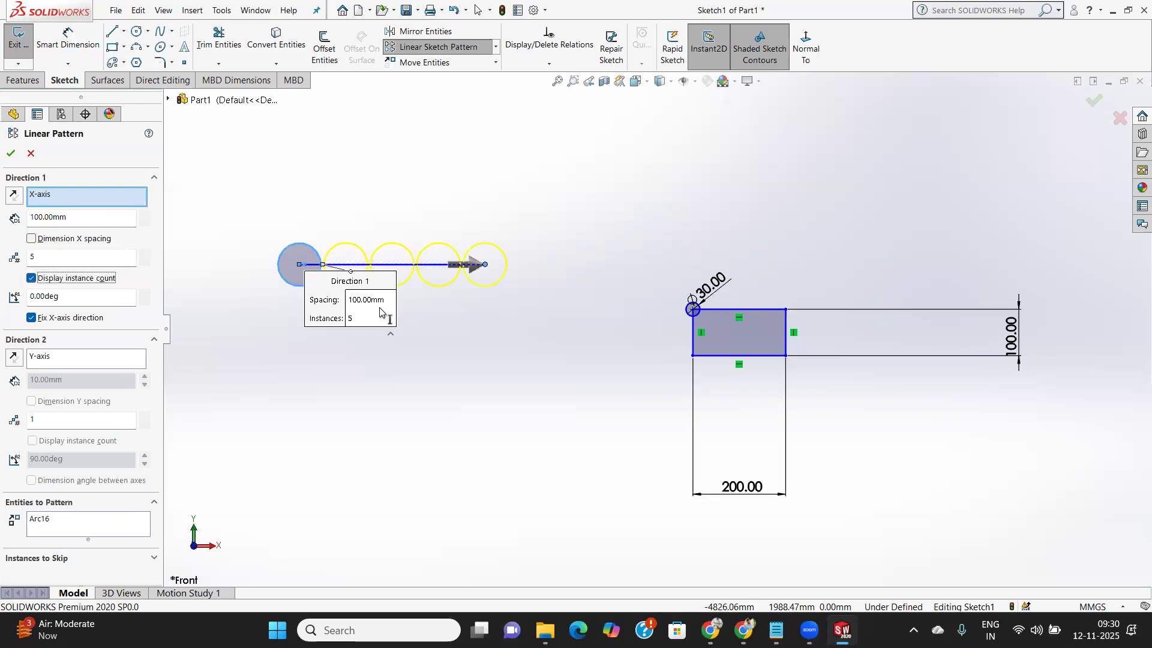
Try reversing the new circle's X-axis pattern direction and adding 2 instances along the Y-axis, and cancel the pattern.
{"action": "left_click", "coordinate": [462, 266]}
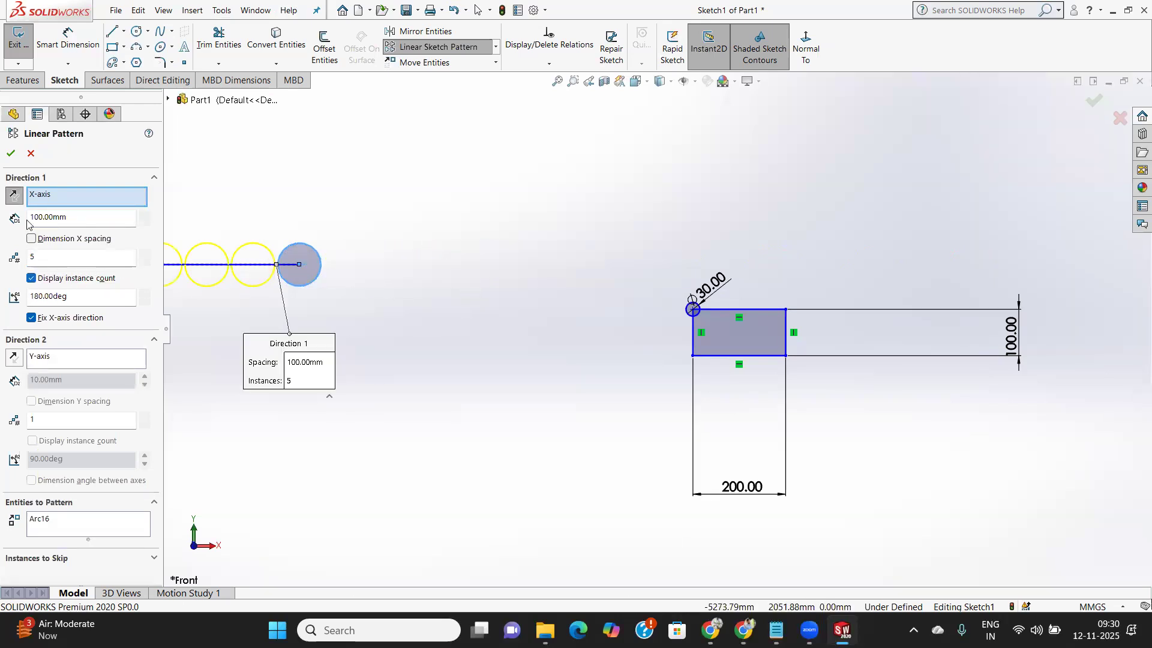
{"action": "left_click", "coordinate": [13, 195]}
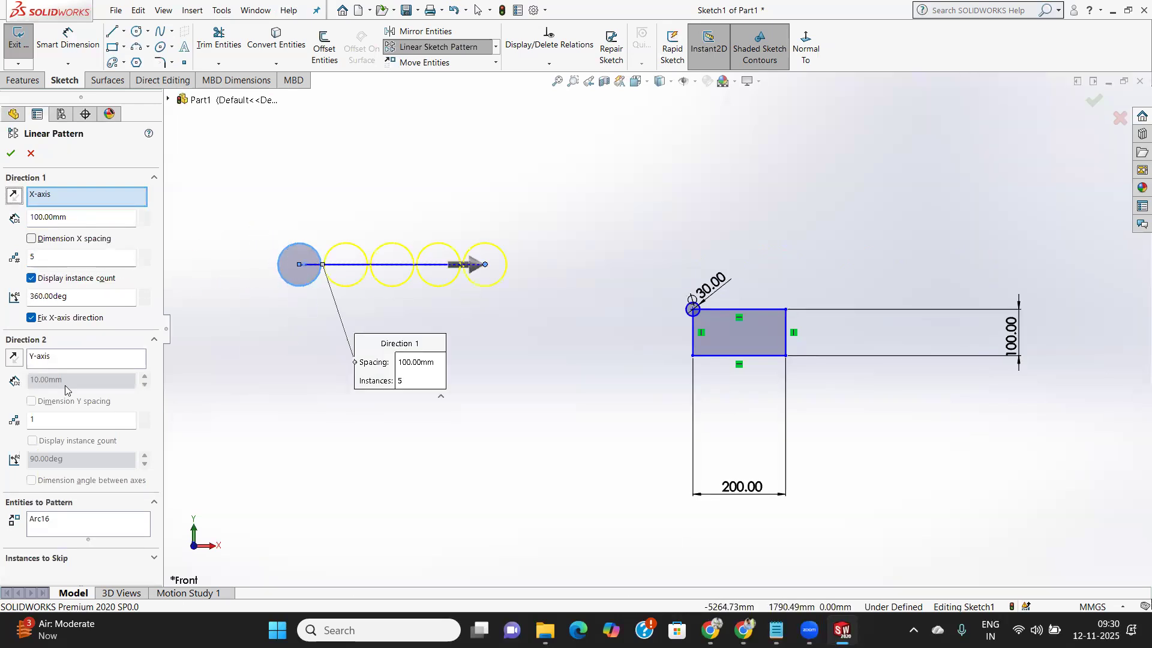
{"action": "left_click", "coordinate": [54, 361]}
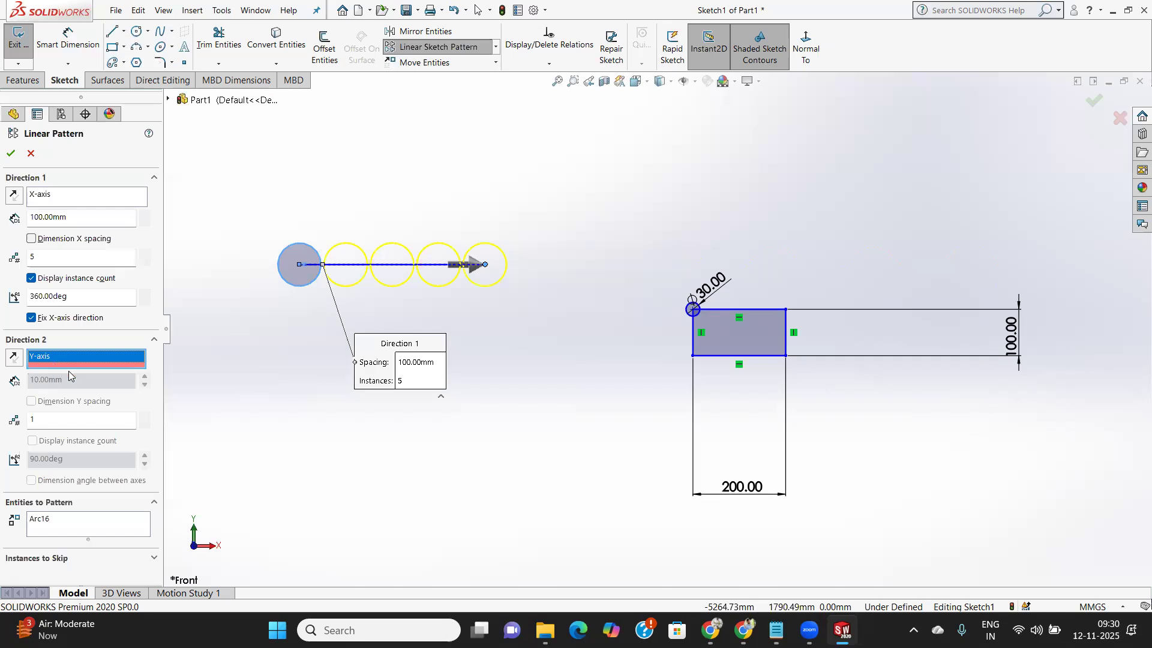
{"action": "left_click", "coordinate": [30, 421]}
{"action": "type", "text": "2"}
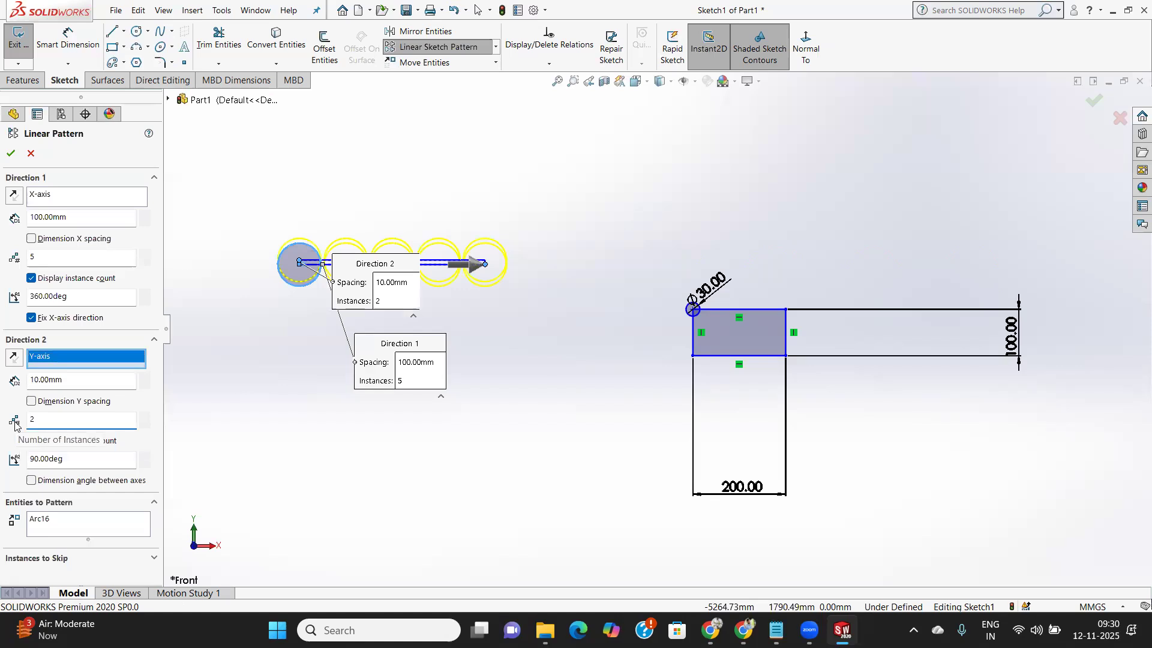
{"action": "left_click", "coordinate": [11, 153]}
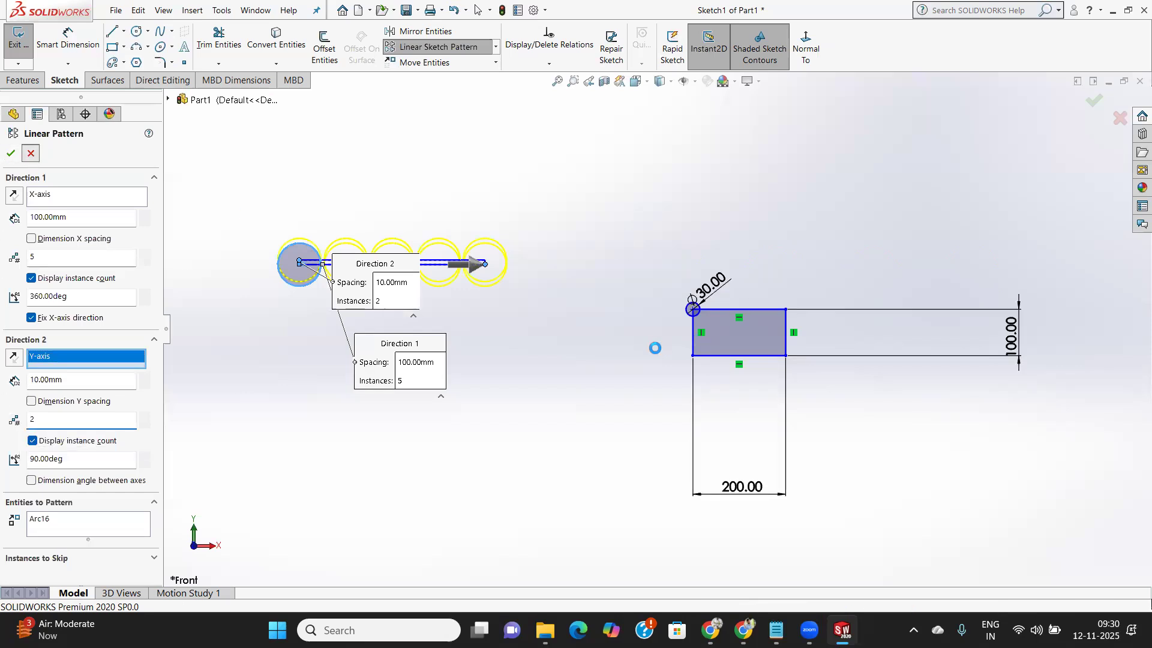
Set up a linear sketch pattern of the 30 mm circle along the X-axis with 50 mm spacing and 5 instances.
{"action": "scroll", "coordinate": [731, 343], "scroll_direction": "down", "scroll_amount": 3}
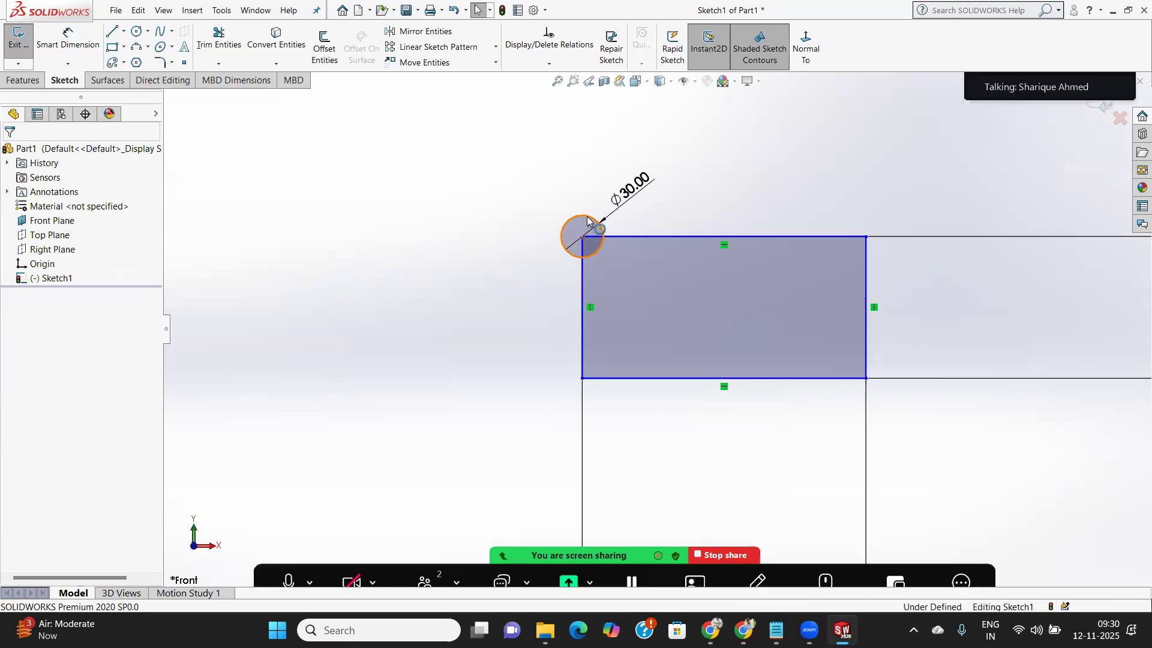
{"action": "left_click", "coordinate": [582, 225]}
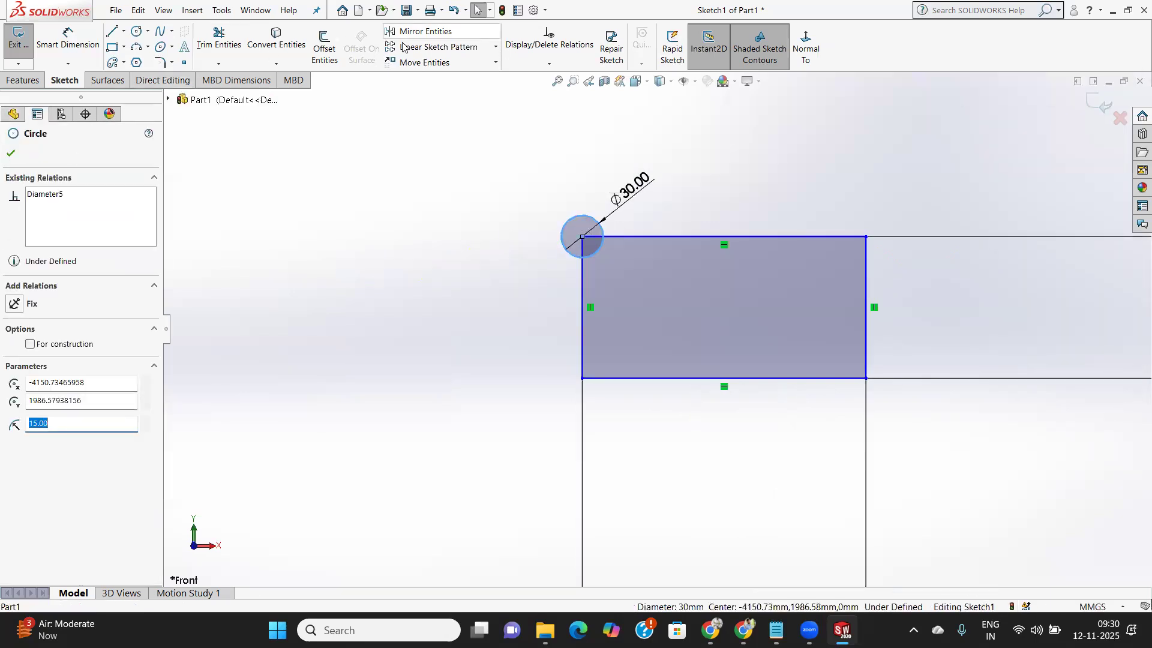
{"action": "left_click", "coordinate": [437, 47]}
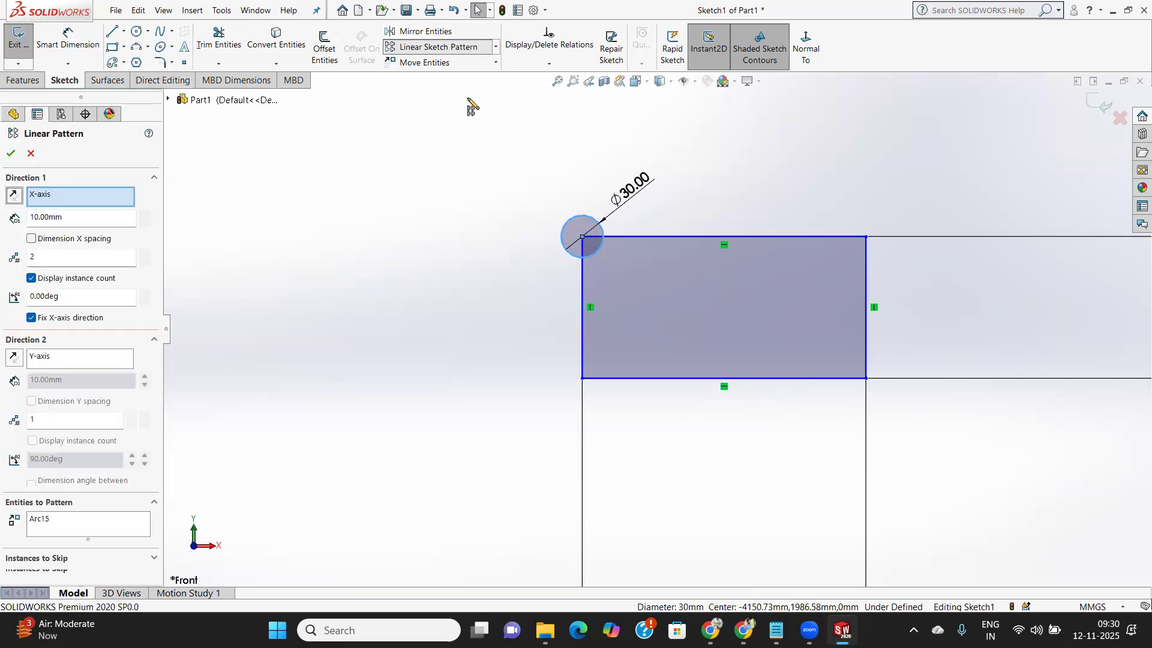
{"action": "double_click", "coordinate": [67, 218]}
{"action": "type", "text": "50"}
{"action": "key", "text": "Tab"}
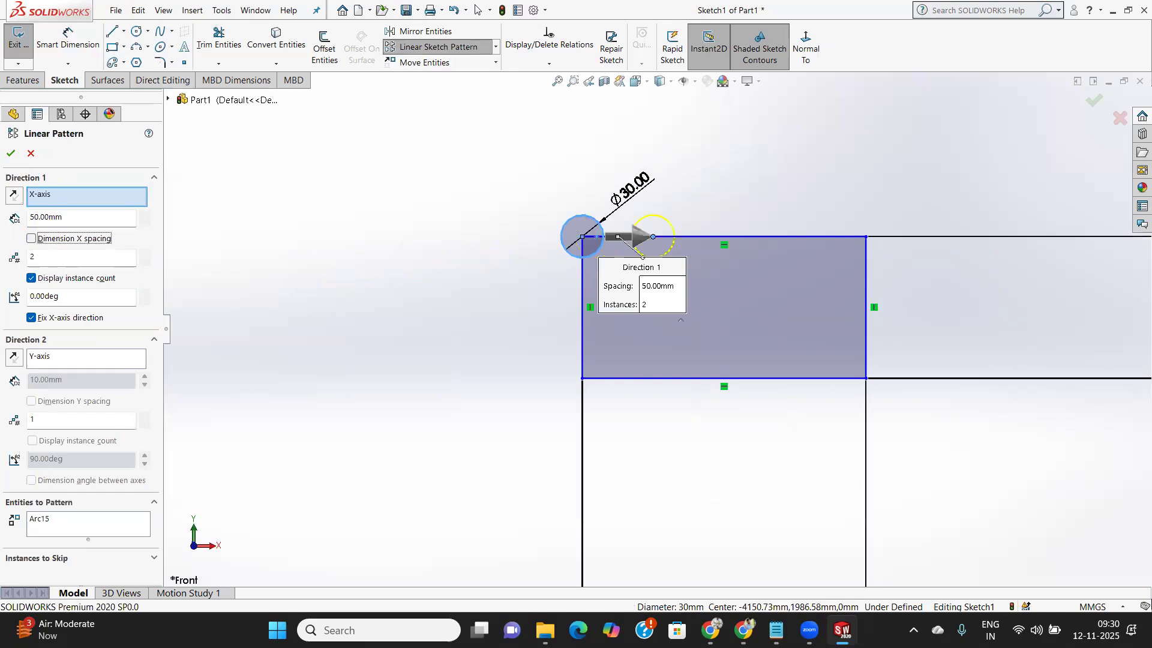
{"action": "double_click", "coordinate": [52, 257]}
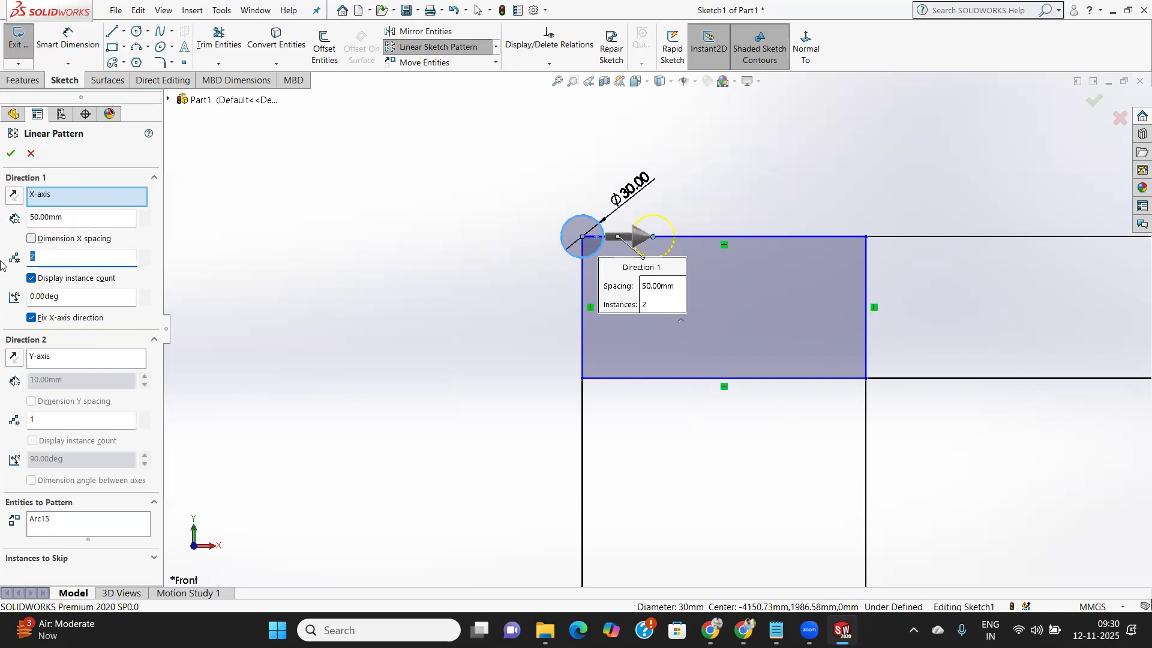
{"action": "type", "text": "5"}
{"action": "key", "text": "Tab"}
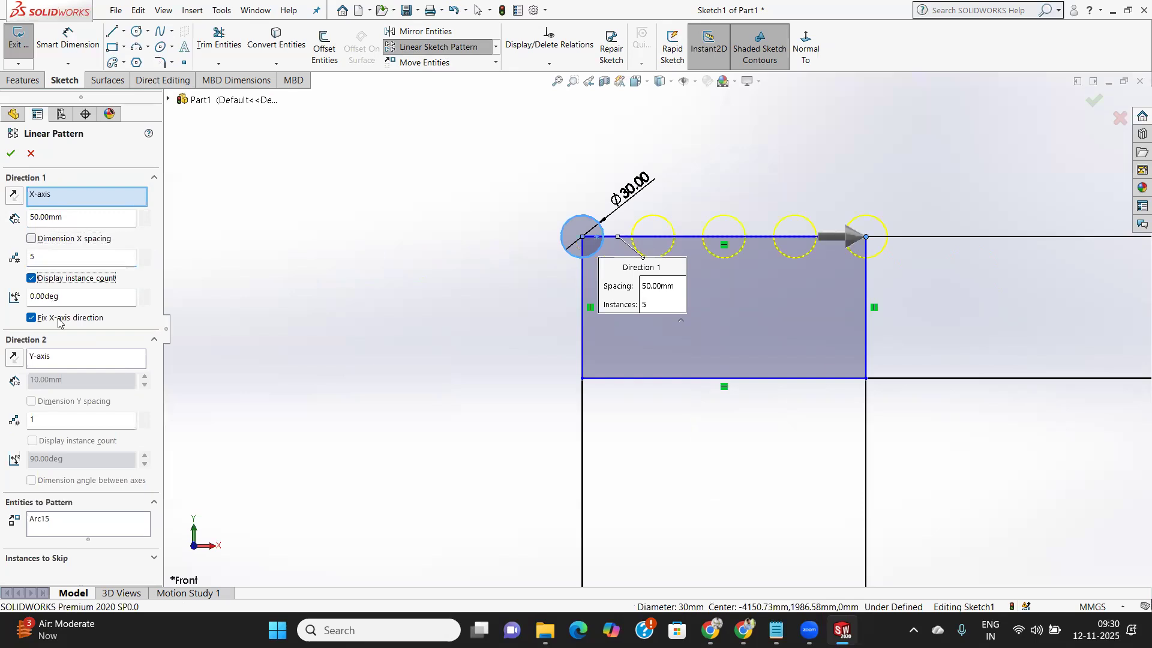
Add the Y-axis as second direction of the circle pattern with 2 instances and 50 mm spacing.
{"action": "left_click", "coordinate": [56, 361]}
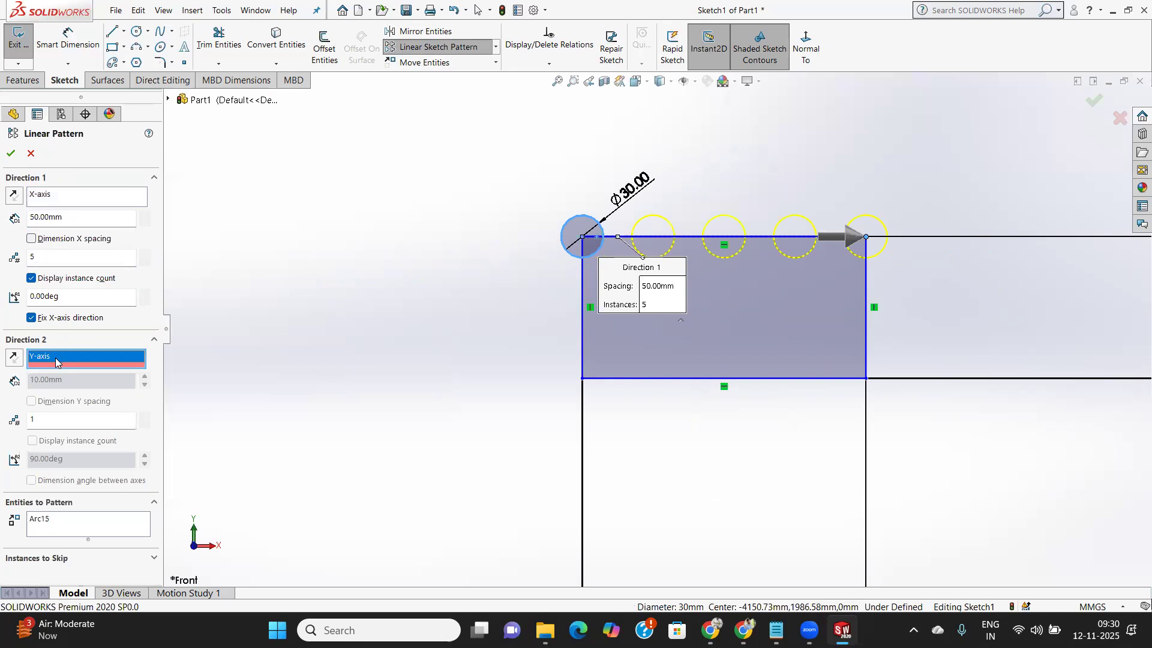
{"action": "left_click", "coordinate": [48, 419]}
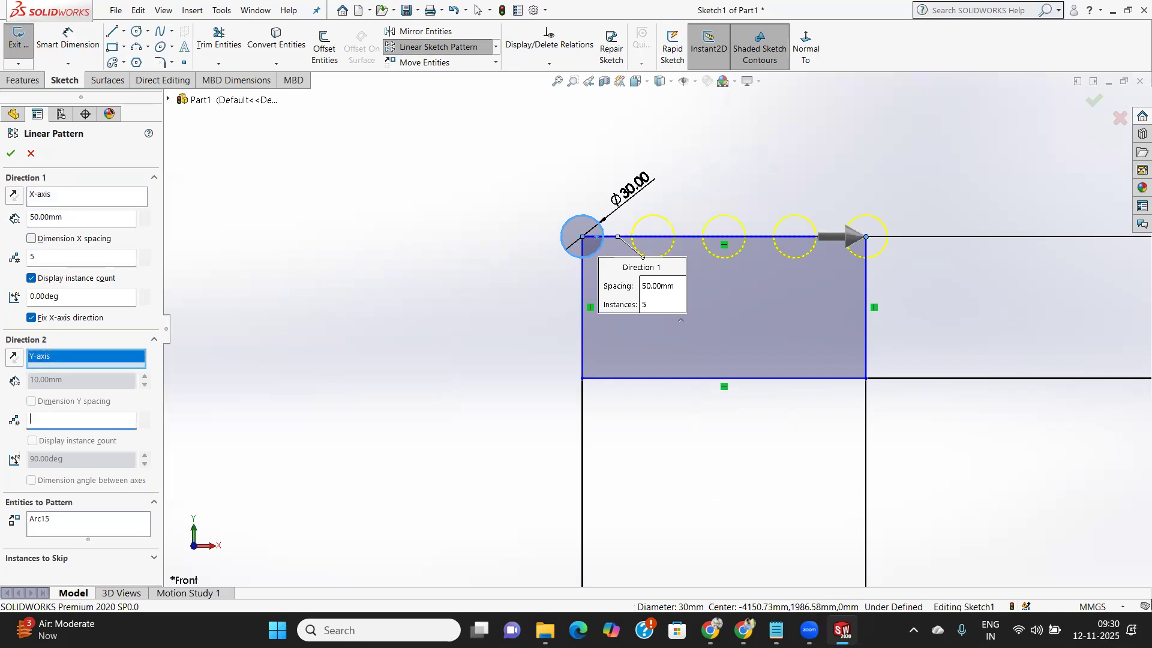
{"action": "type", "text": "2"}
{"action": "key", "text": "Tab"}
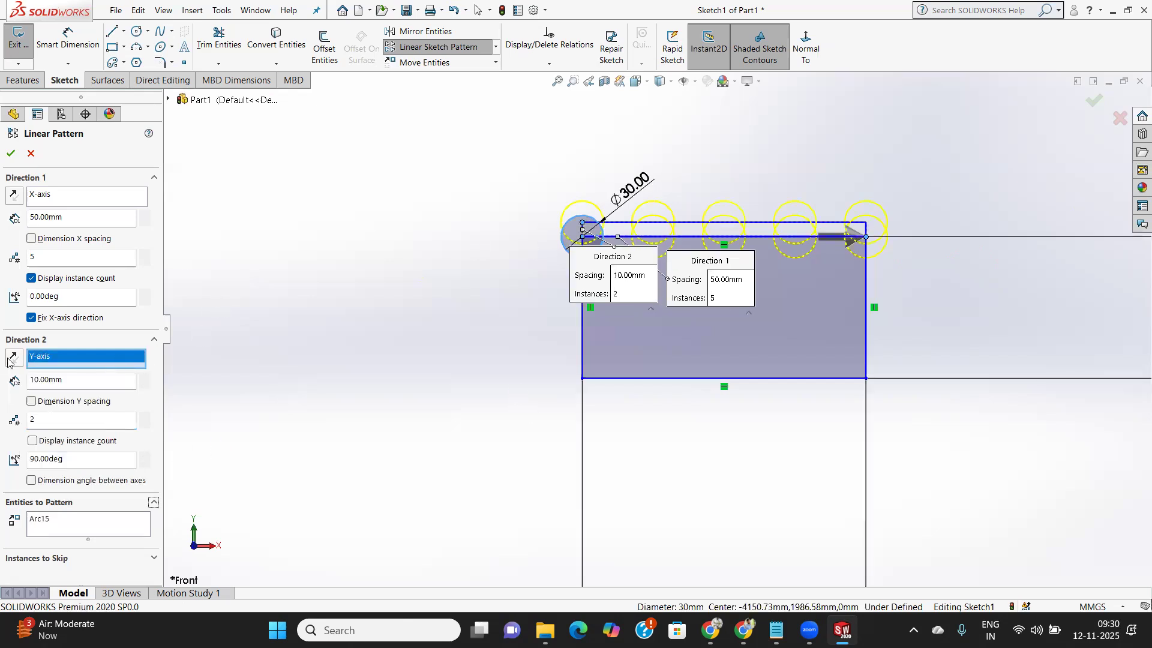
{"action": "left_click_drag", "start_coordinate": [6, 379], "coordinate": [1, 380]}
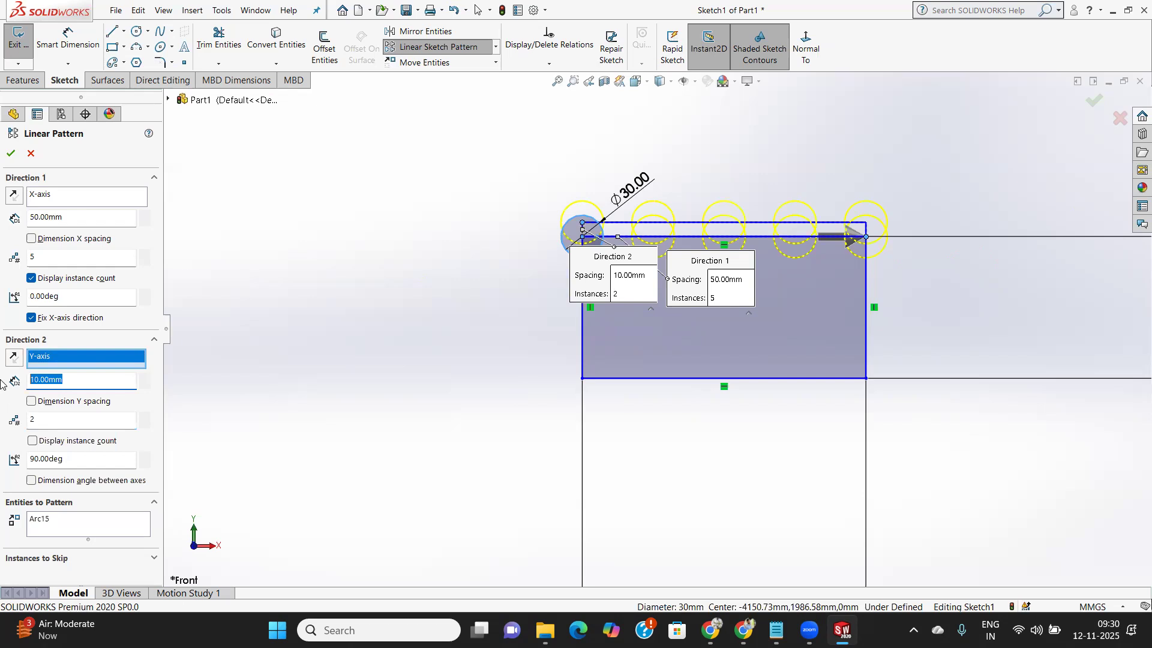
{"action": "type", "text": "25"}
{"action": "key", "text": "Tab"}
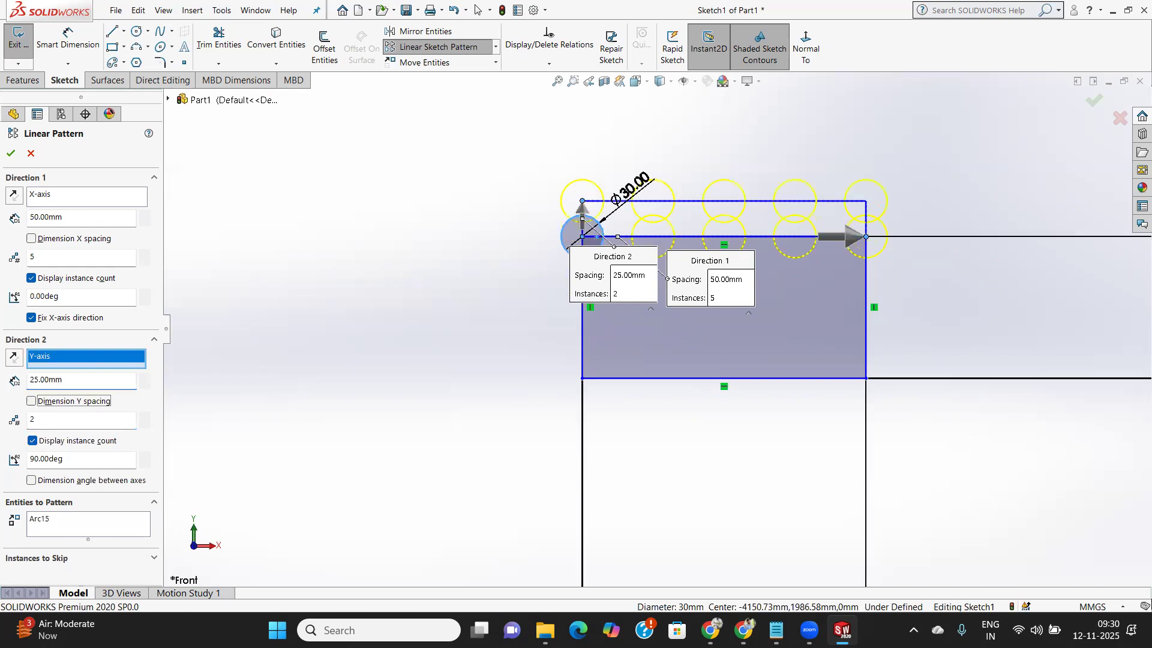
{"action": "double_click", "coordinate": [77, 378]}
{"action": "type", "text": "50"}
{"action": "key", "text": "Tab"}
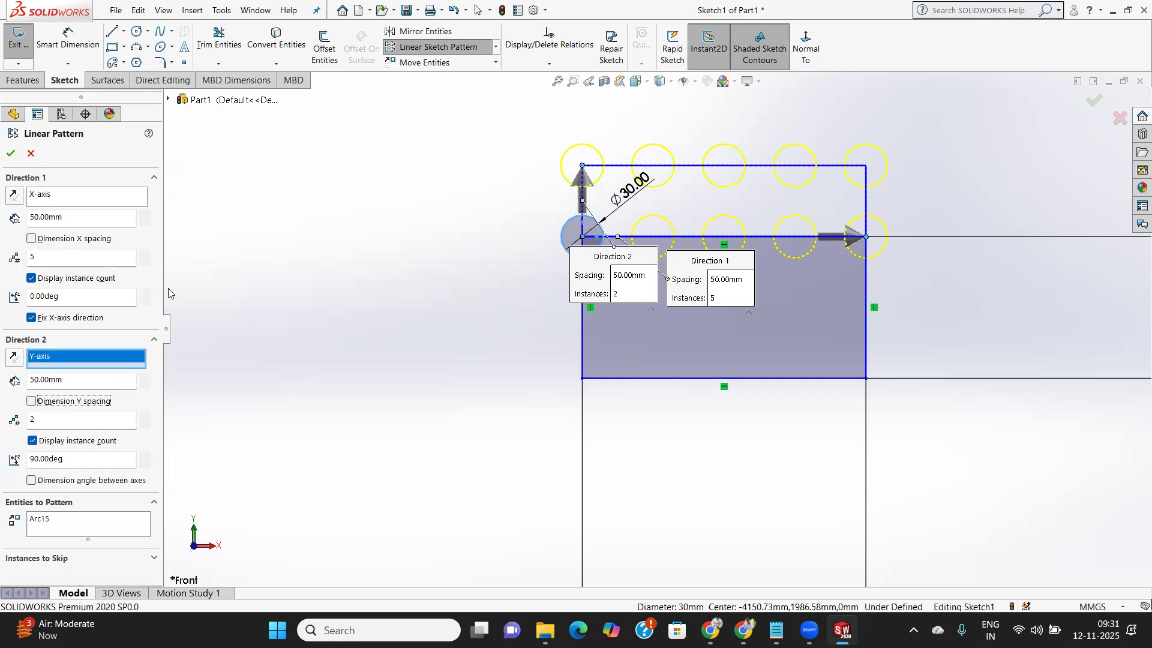
Reverse the Y-axis direction so the pattern runs down the rectangle, set 3 instances and accept the pattern.
{"action": "left_click", "coordinate": [14, 358]}
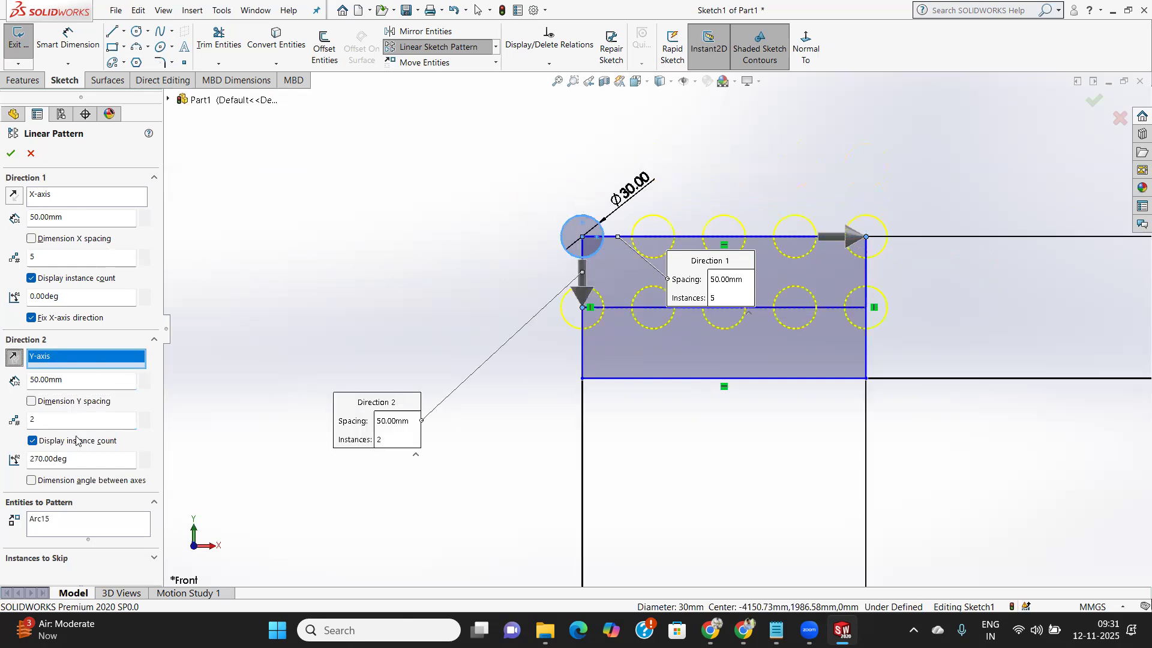
{"action": "double_click", "coordinate": [34, 421]}
{"action": "key", "text": "Tab"}
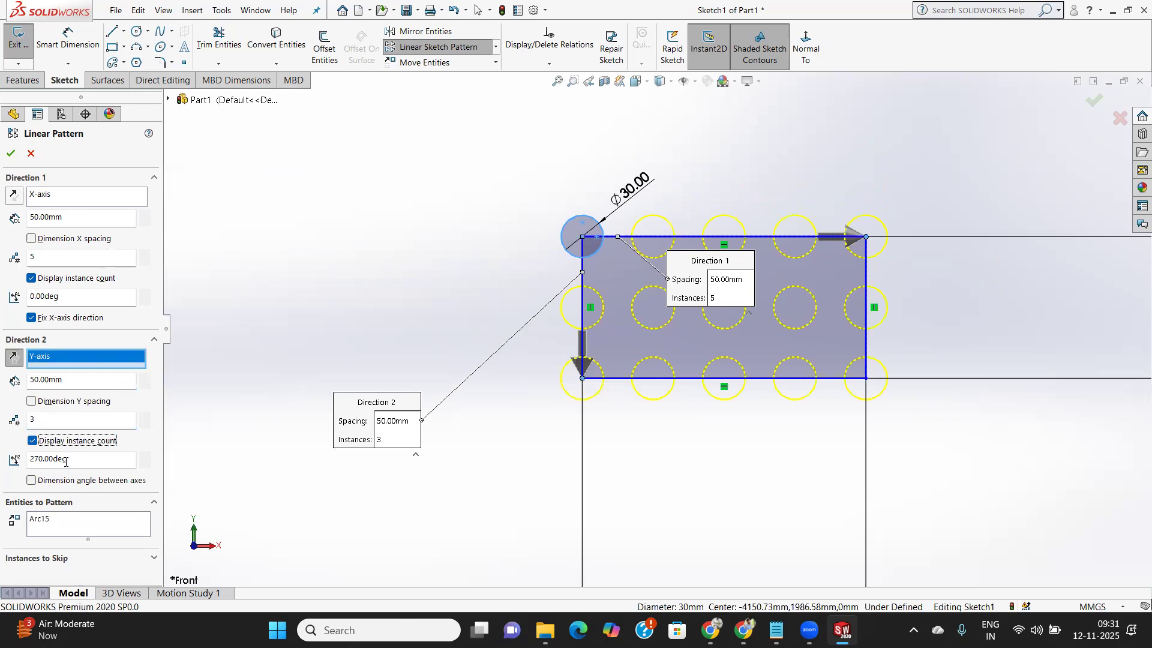
{"action": "left_click", "coordinate": [11, 153]}
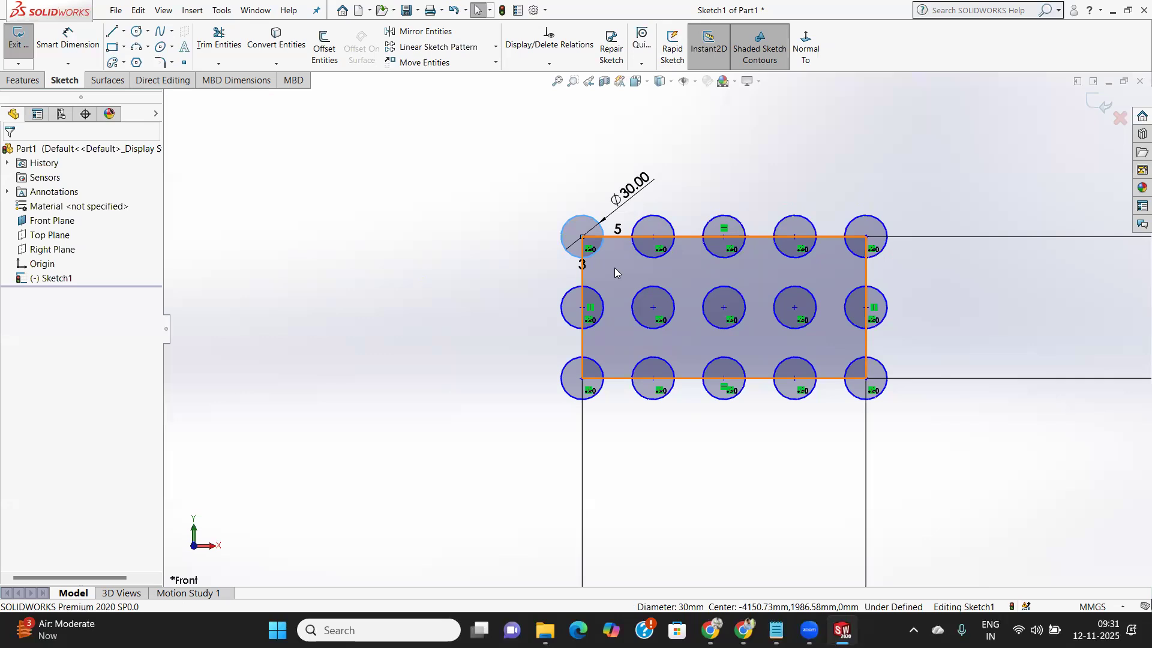
Sketch a corner rectangle about 1230 mm by 524 mm in the empty area above the diamond shape.
{"action": "left_click", "coordinate": [114, 51]}
{"action": "scroll", "coordinate": [540, 334], "scroll_direction": "down", "scroll_amount": 6}
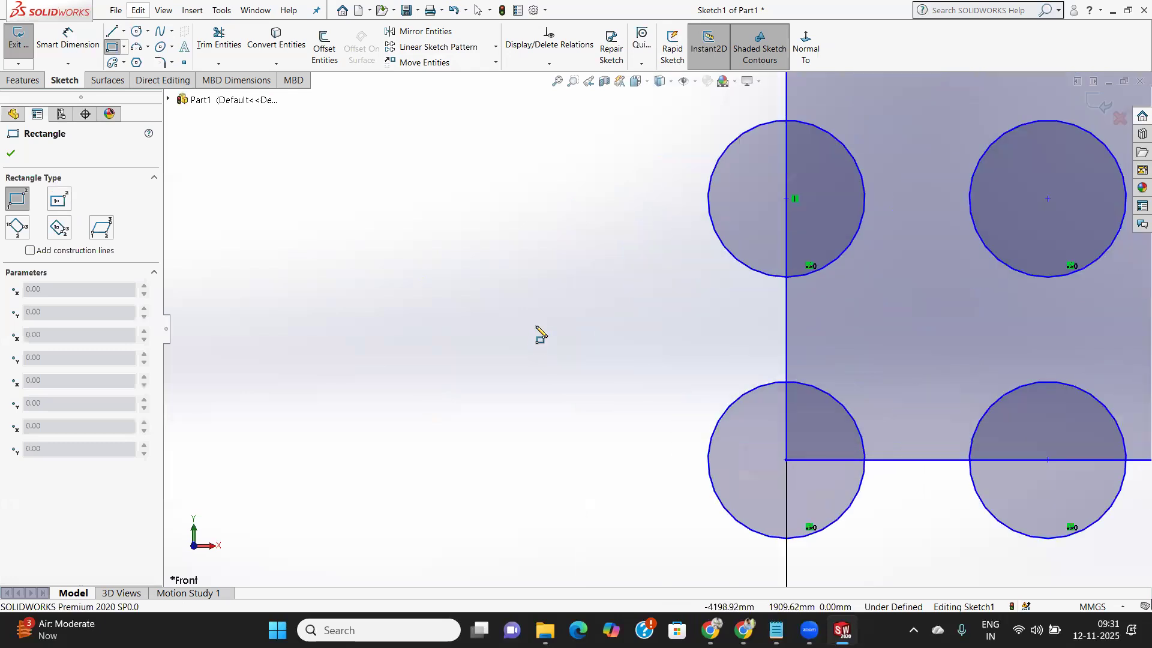
{"action": "scroll", "coordinate": [540, 333], "scroll_direction": "up", "scroll_amount": 5}
{"action": "middle_click_drag", "start_coordinate": [540, 332], "coordinate": [694, 334]}
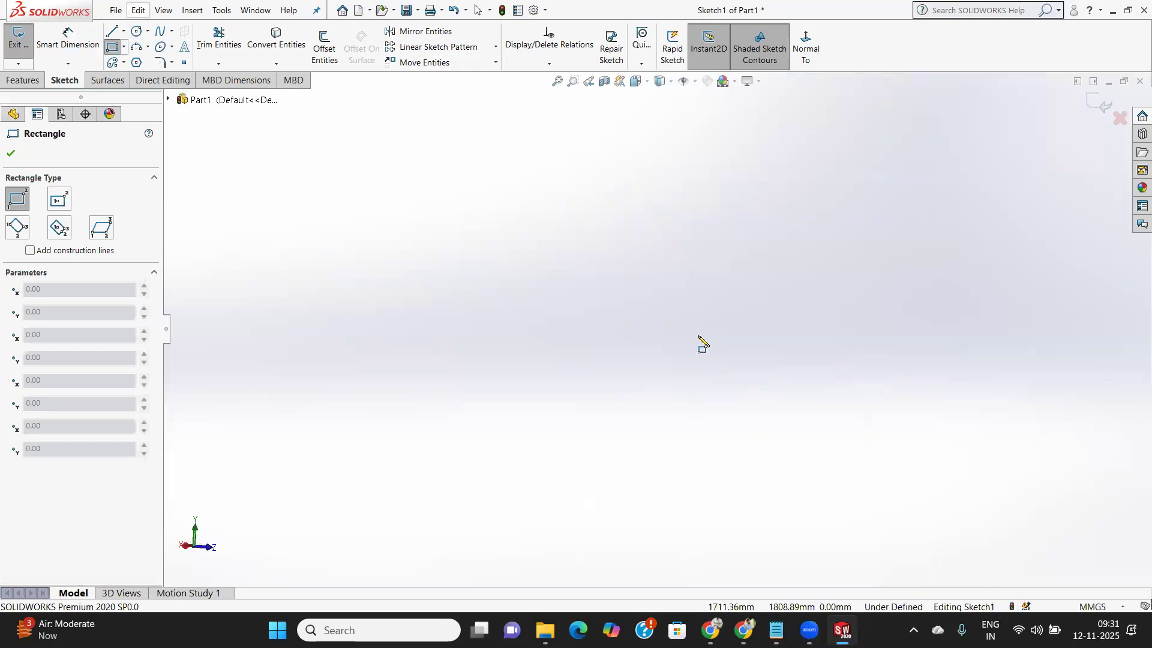
{"action": "left_click", "coordinate": [806, 48]}
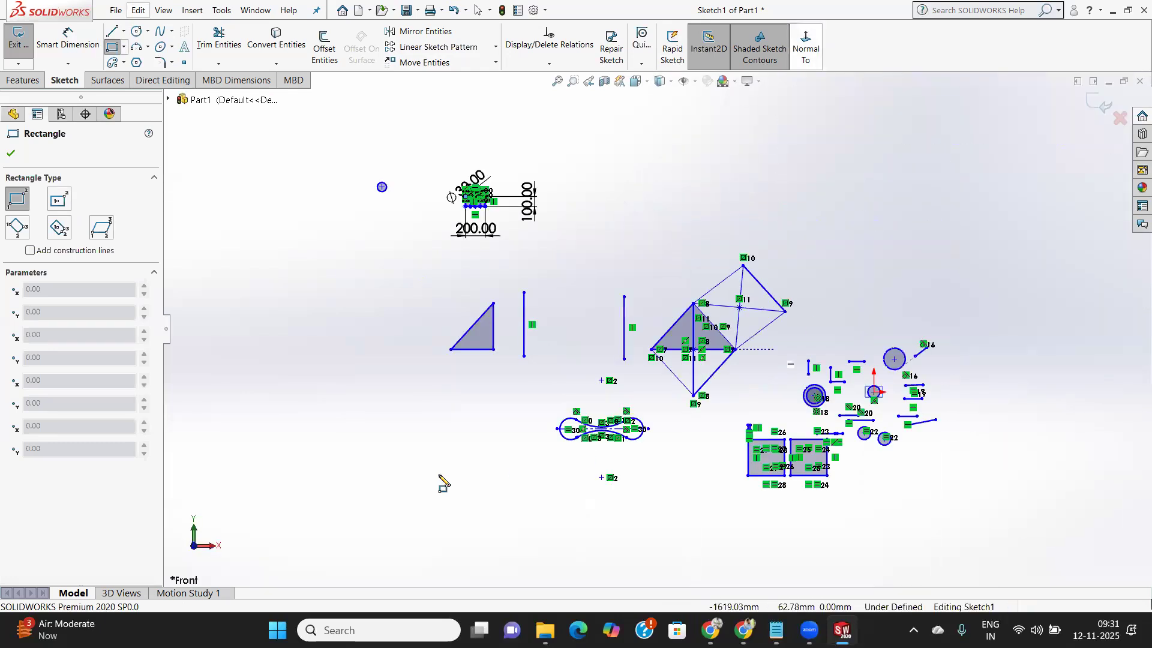
{"action": "left_click", "coordinate": [743, 167]}
{"action": "left_click", "coordinate": [864, 217]}
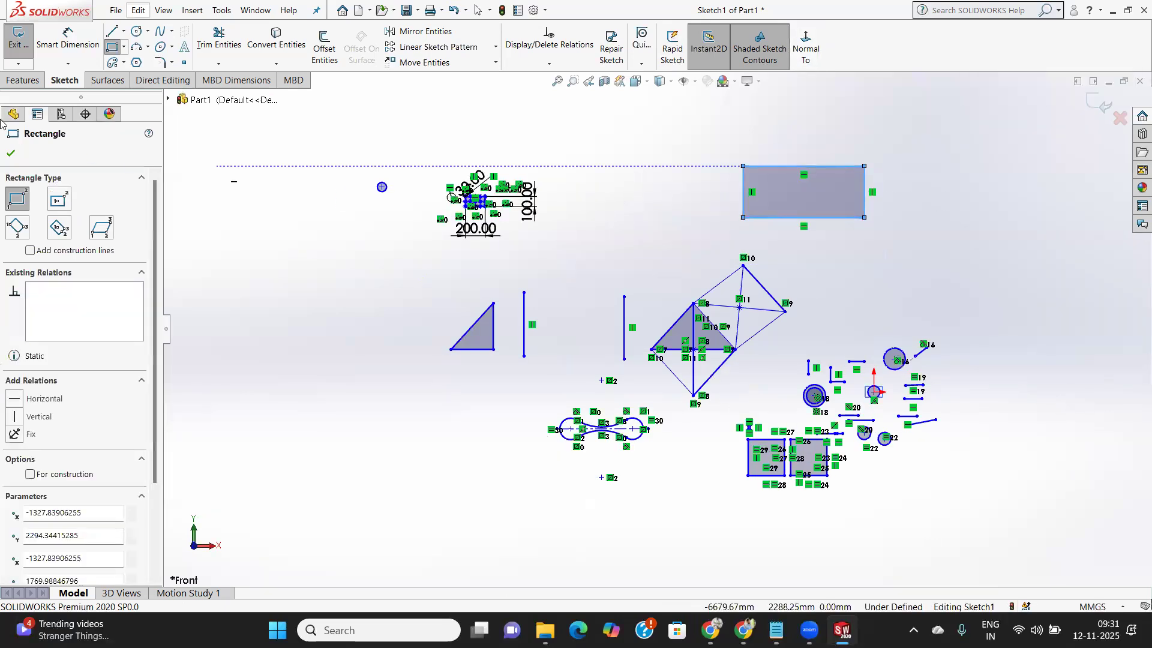
{"action": "left_click", "coordinate": [11, 153]}
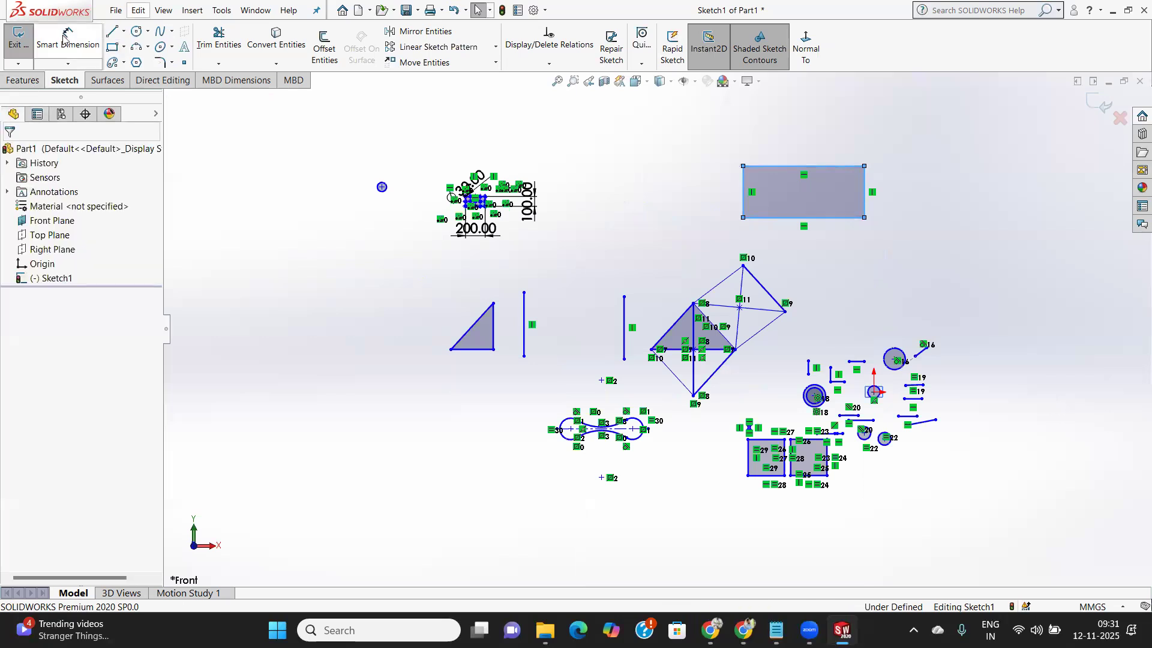
Dimension the new rectangle to 200 mm wide and 100 mm high.
{"action": "left_click", "coordinate": [838, 219]}
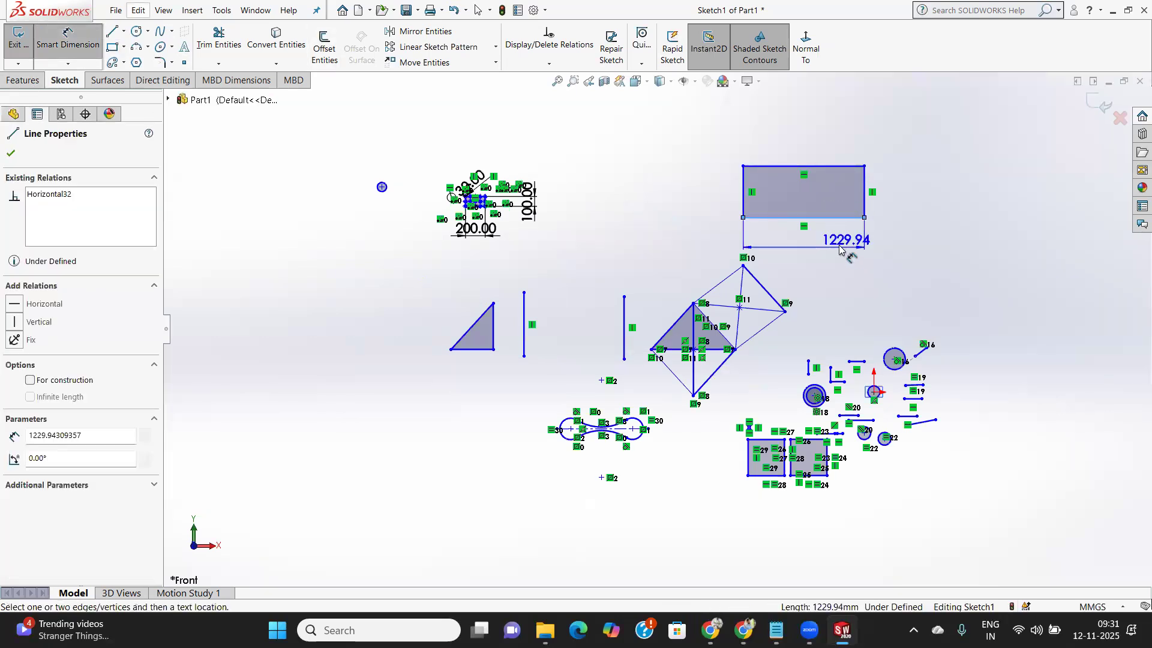
{"action": "left_click", "coordinate": [838, 249]}
{"action": "type", "text": "200"}
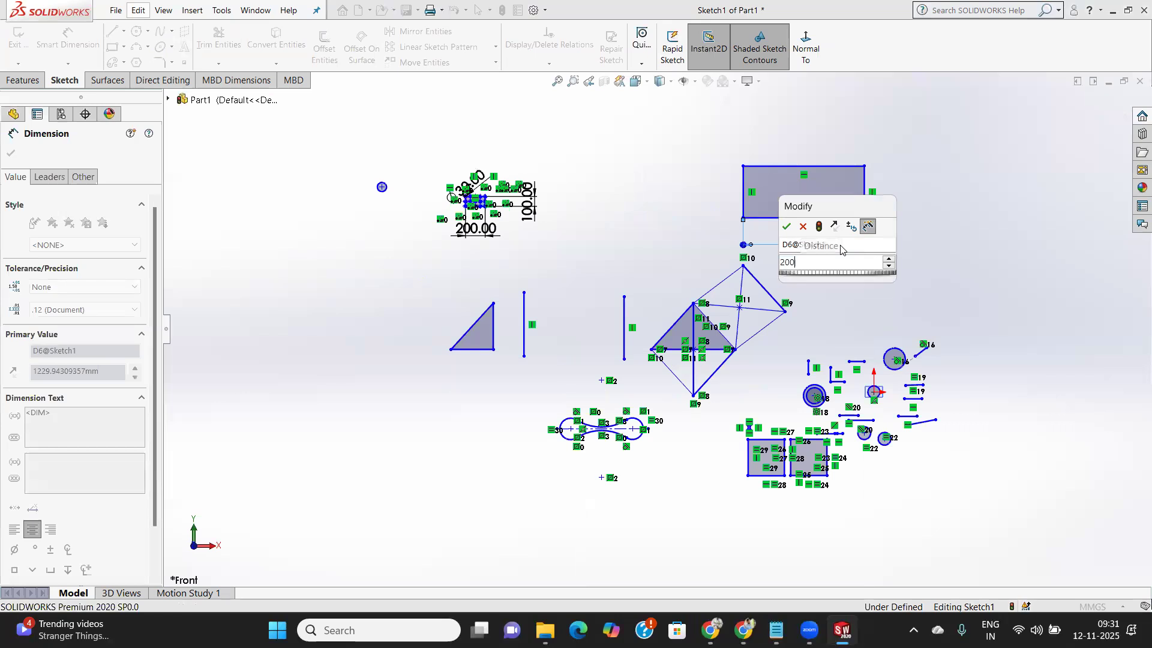
{"action": "key", "text": "Return"}
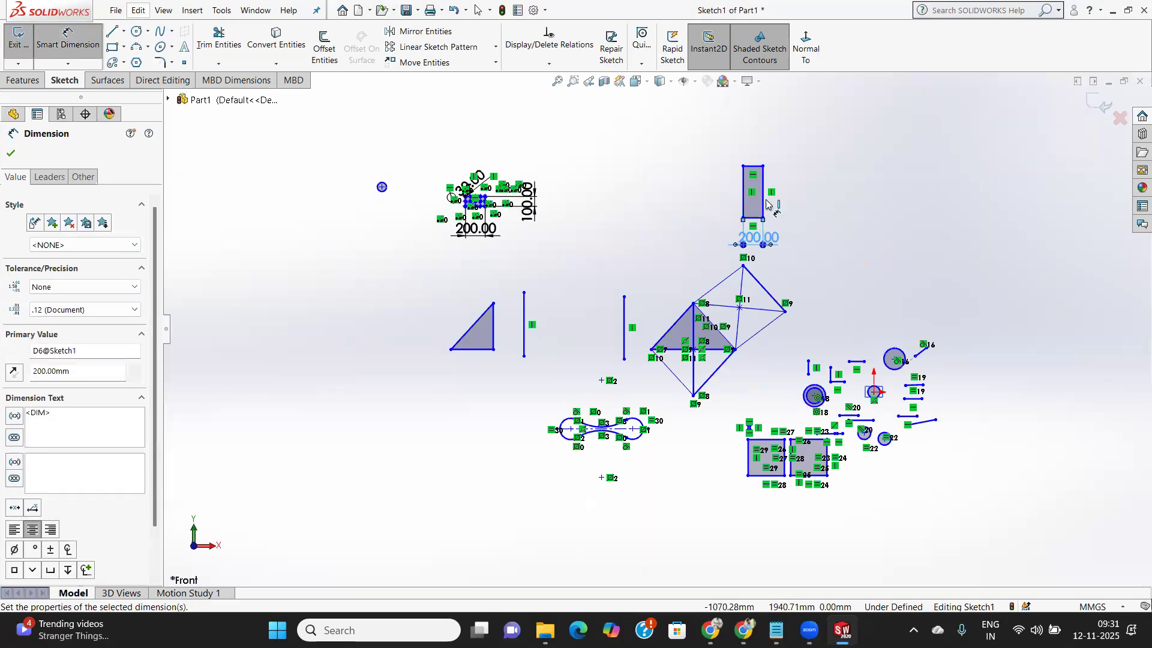
{"action": "left_click", "coordinate": [767, 202]}
{"action": "left_click", "coordinate": [788, 202]}
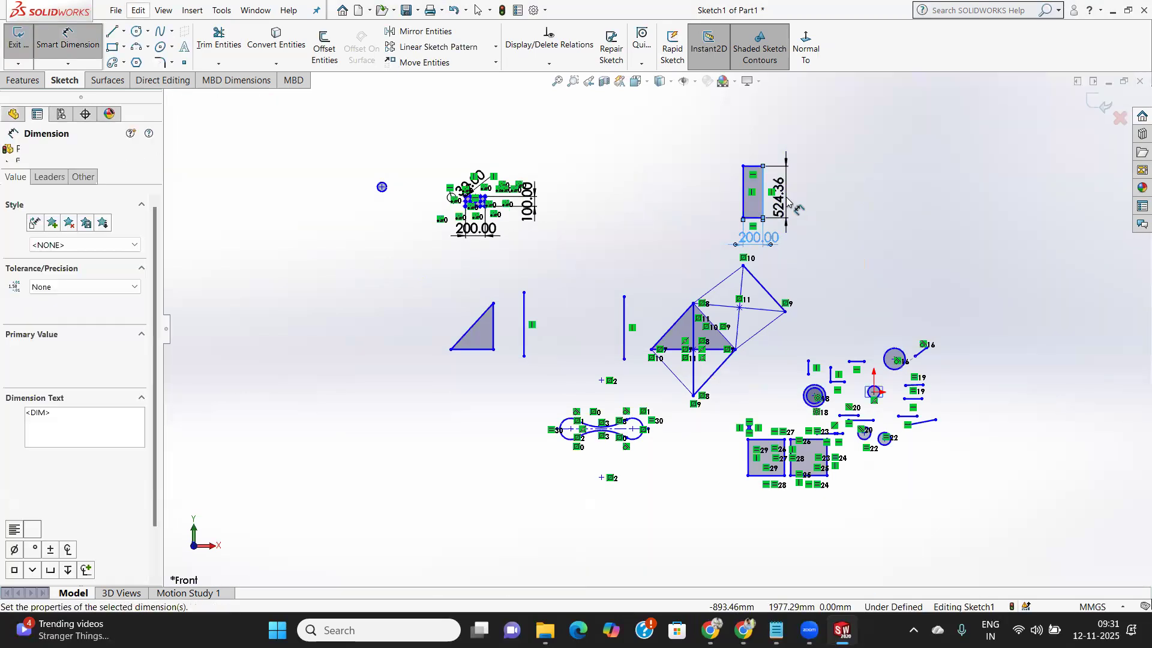
{"action": "type", "text": "100"}
{"action": "key", "text": "Return"}
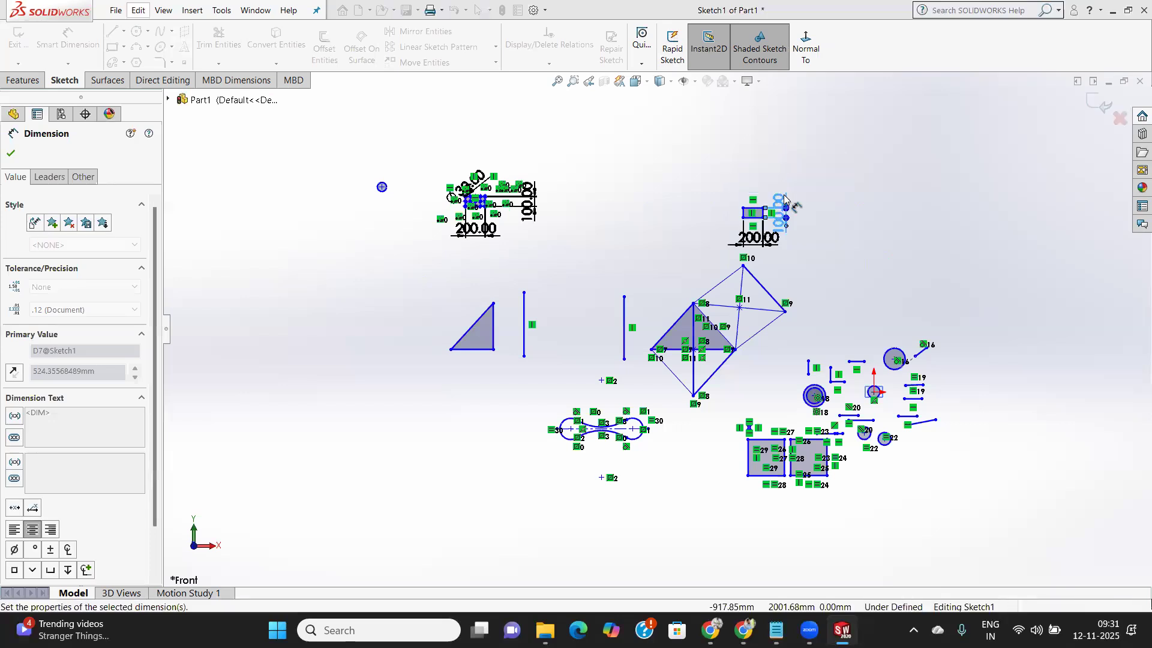
Sketch a circle with a radius of about 12 mm inside the new rectangle, near its lower-left corner.
{"action": "scroll", "coordinate": [757, 234], "scroll_direction": "up", "scroll_amount": 2}
{"action": "scroll", "coordinate": [608, 246], "scroll_direction": "down", "scroll_amount": 6}
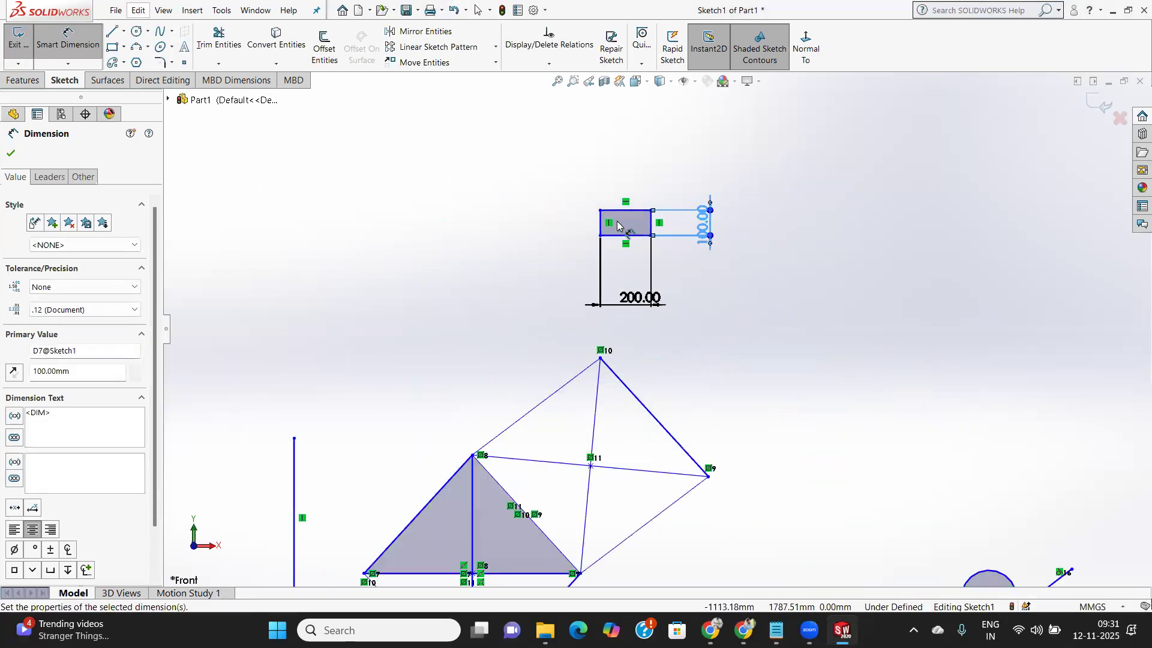
{"action": "scroll", "coordinate": [624, 249], "scroll_direction": "down", "scroll_amount": 4}
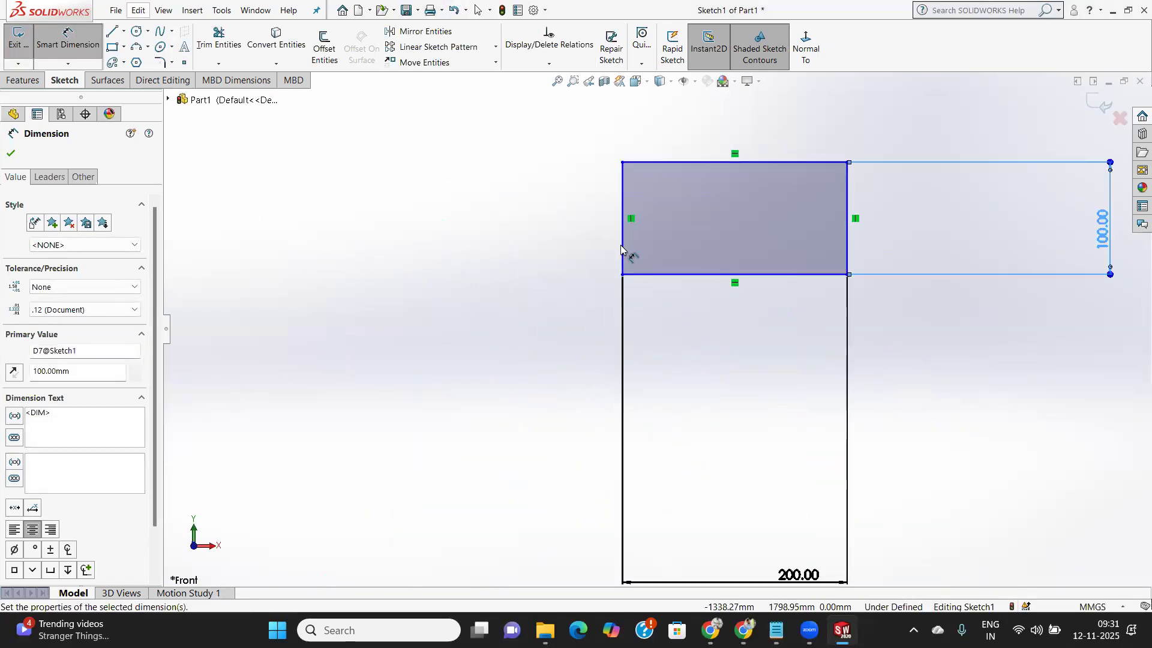
{"action": "left_click", "coordinate": [136, 32]}
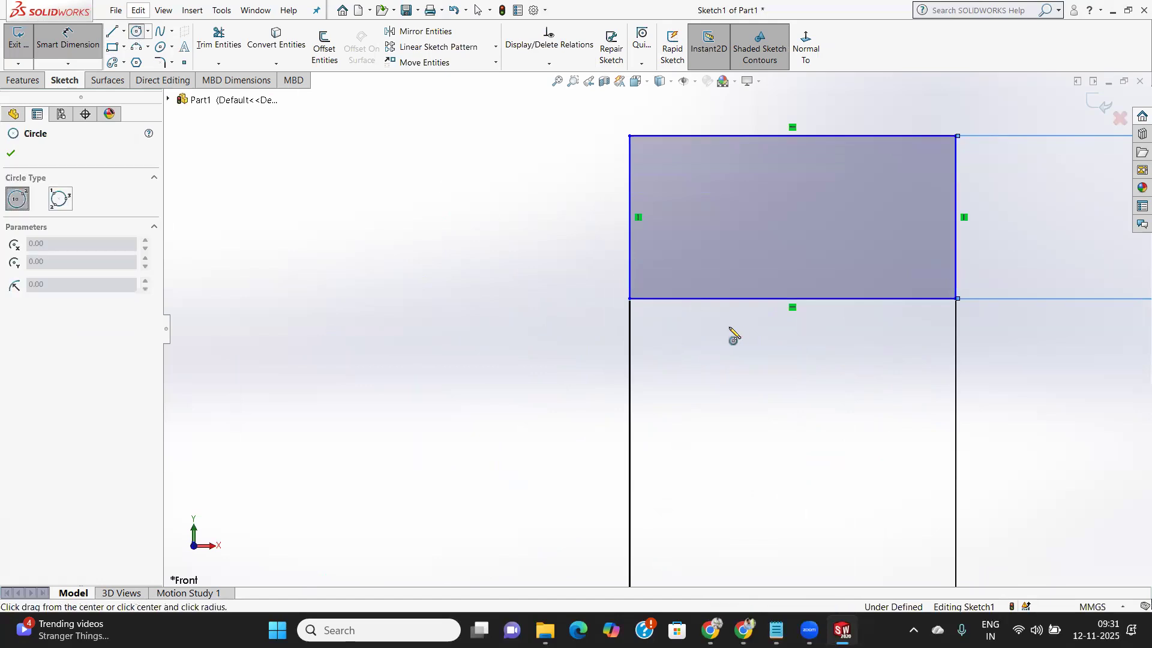
{"action": "left_click", "coordinate": [658, 271]}
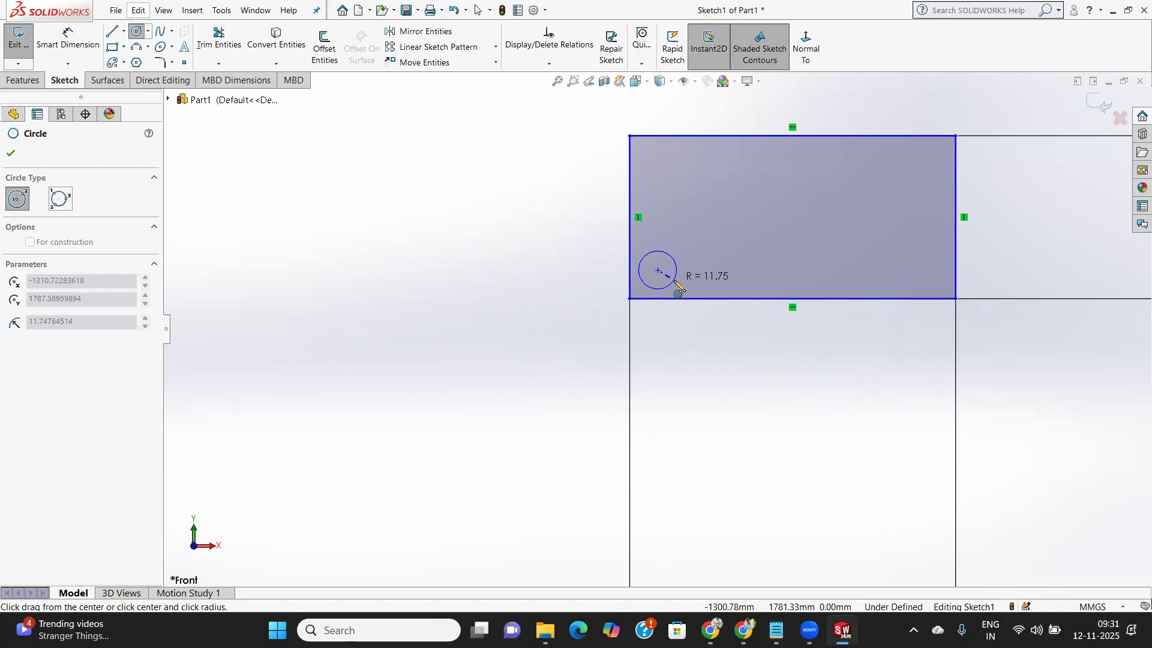
{"action": "left_click", "coordinate": [675, 281]}
{"action": "key", "text": "Escape"}
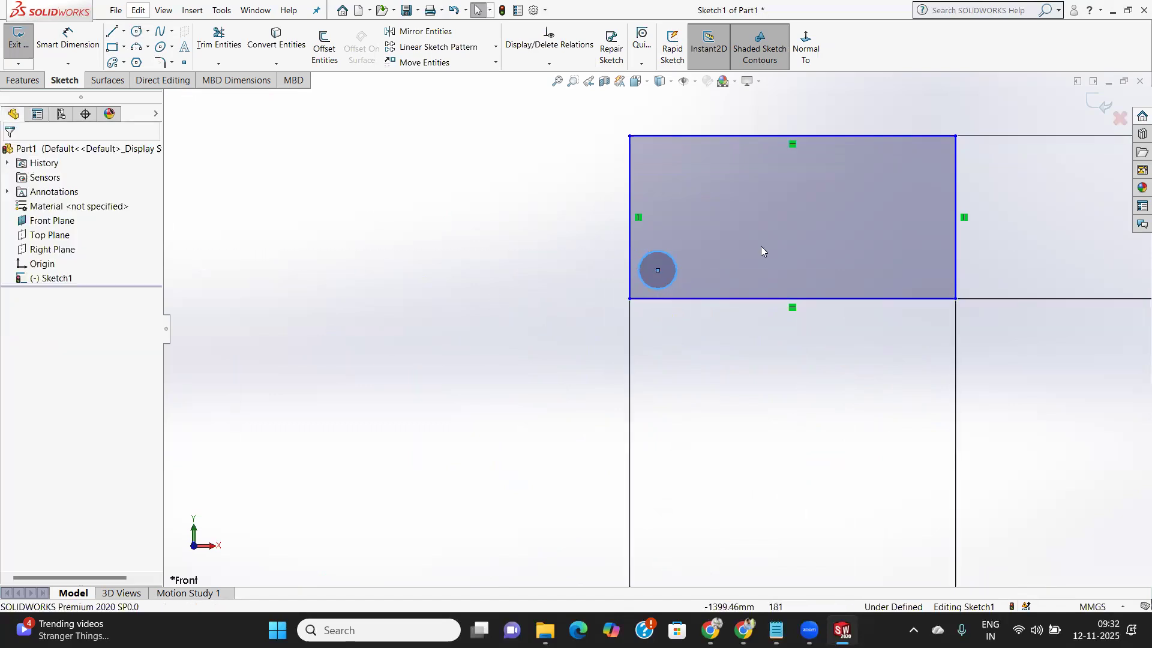
Dimension the circle inside the new rectangle to a 20 mm diameter.
{"action": "left_click", "coordinate": [62, 47]}
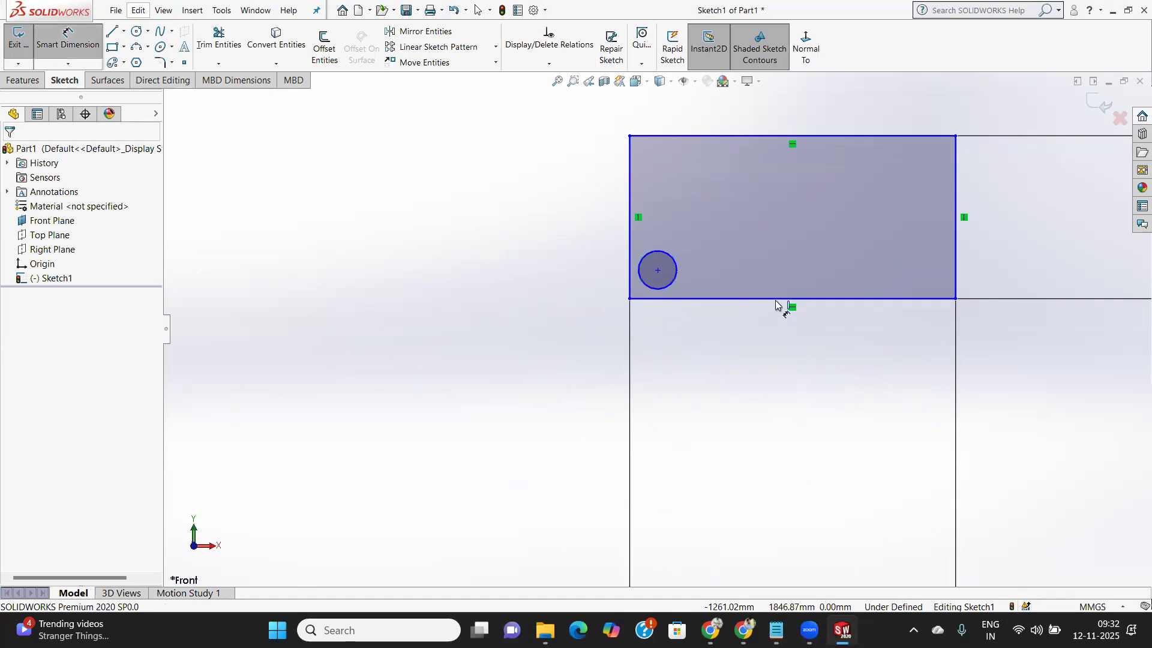
{"action": "left_click", "coordinate": [494, 285]}
{"action": "type", "text": "20"}
{"action": "key", "text": "Return"}
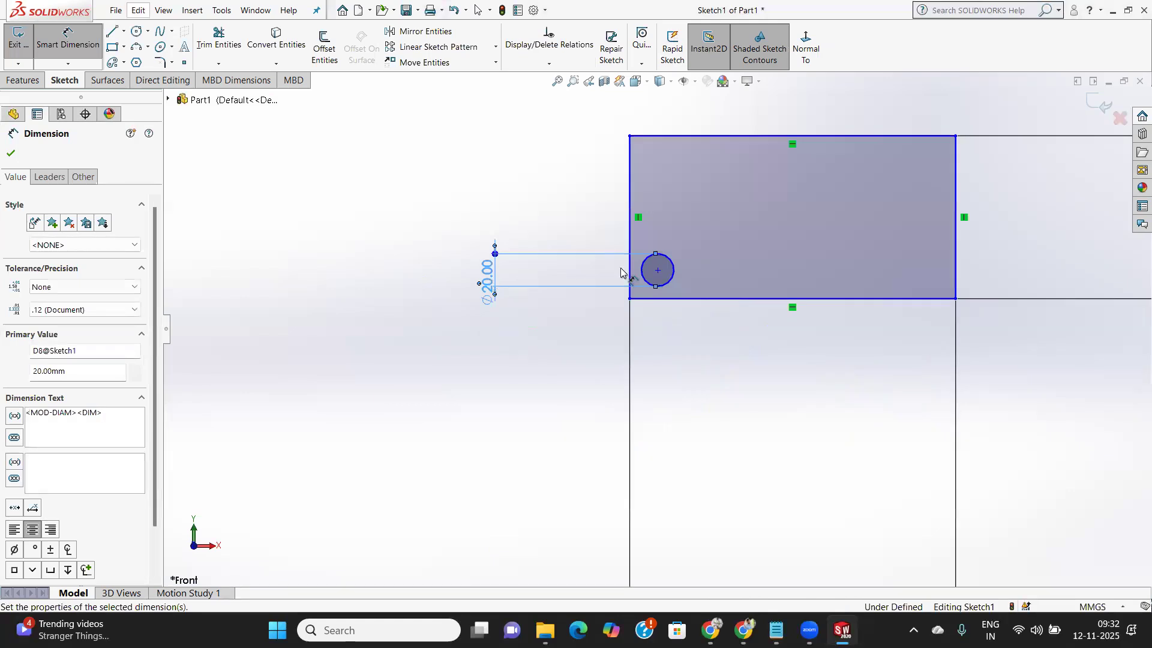
{"action": "left_click", "coordinate": [9, 155]}
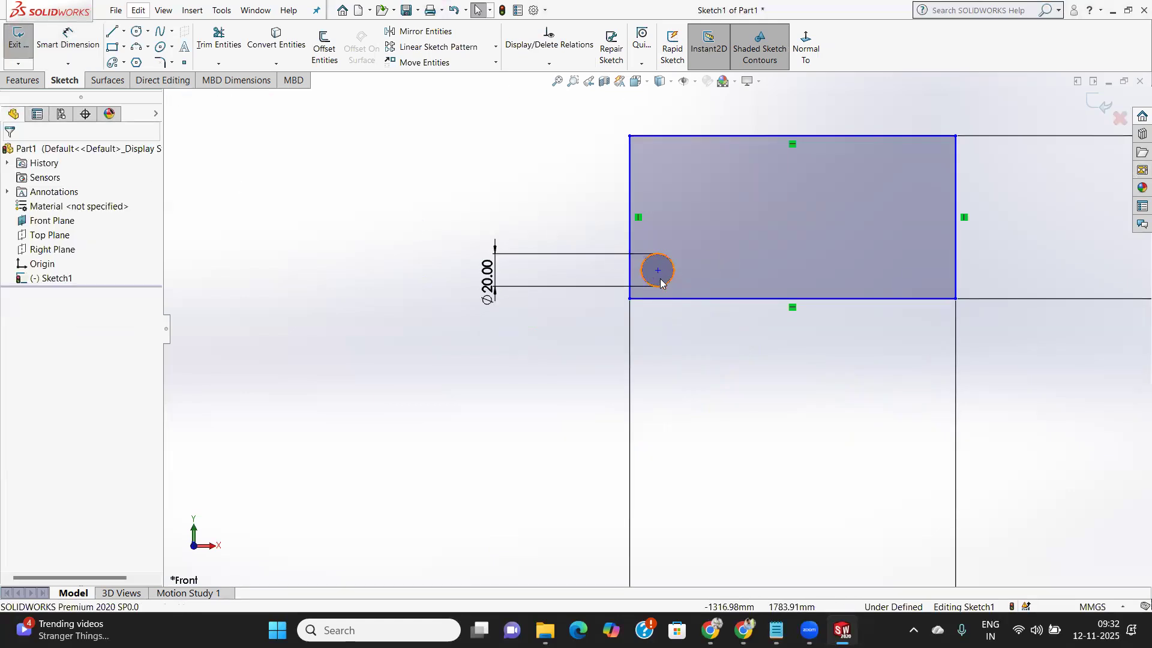
Dimension the horizontal distance from the rectangle's left edge to the circle's centre as 20 mm.
{"action": "left_click", "coordinate": [68, 39]}
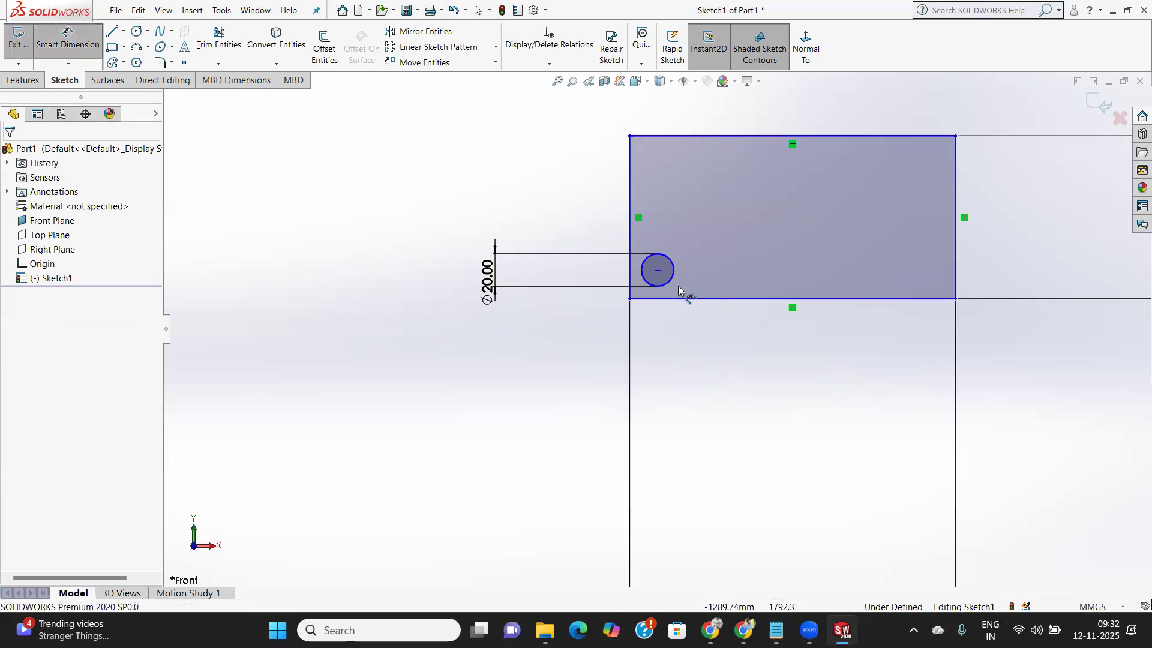
{"action": "left_click", "coordinate": [631, 277]}
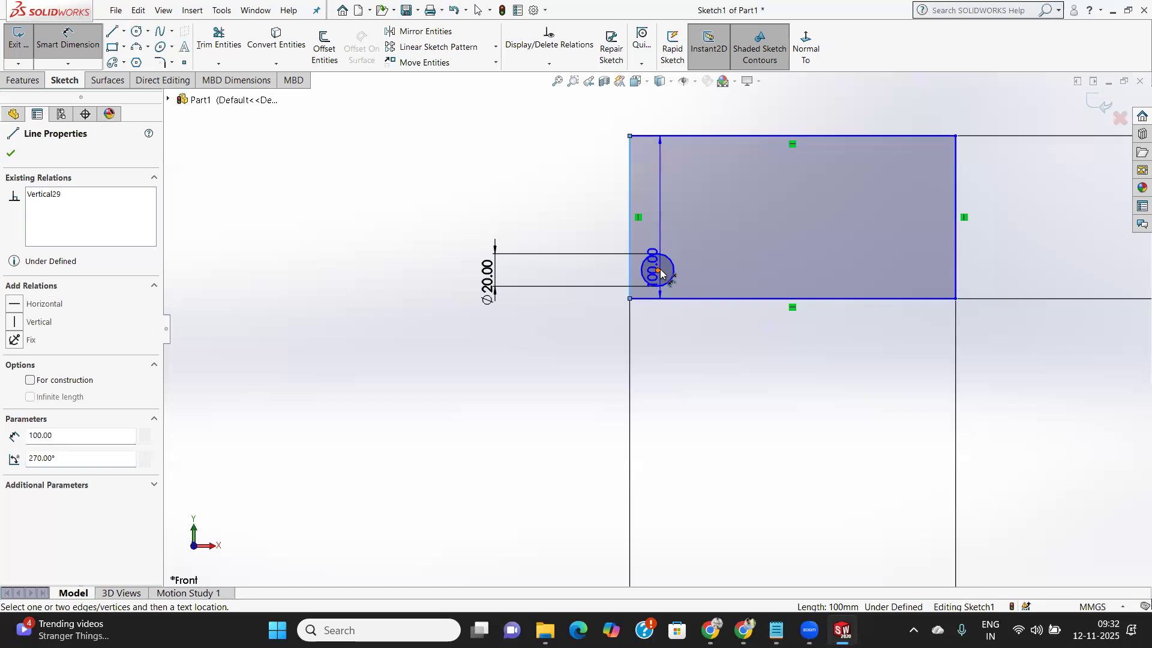
{"action": "left_click", "coordinate": [657, 271]}
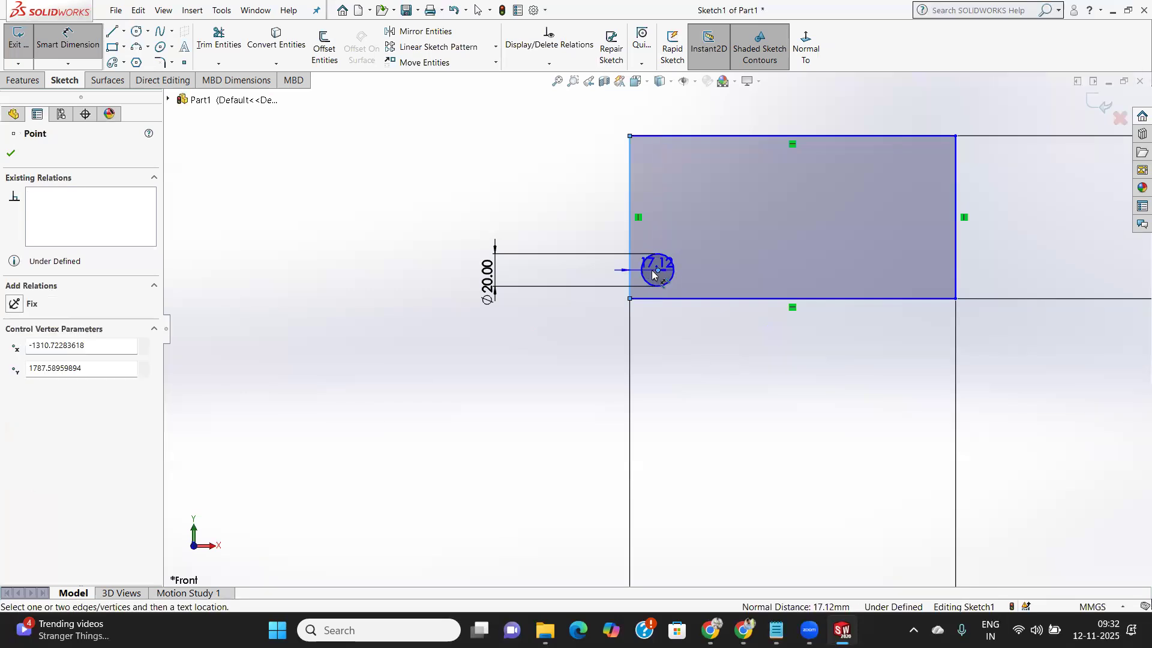
{"action": "left_click", "coordinate": [655, 341]}
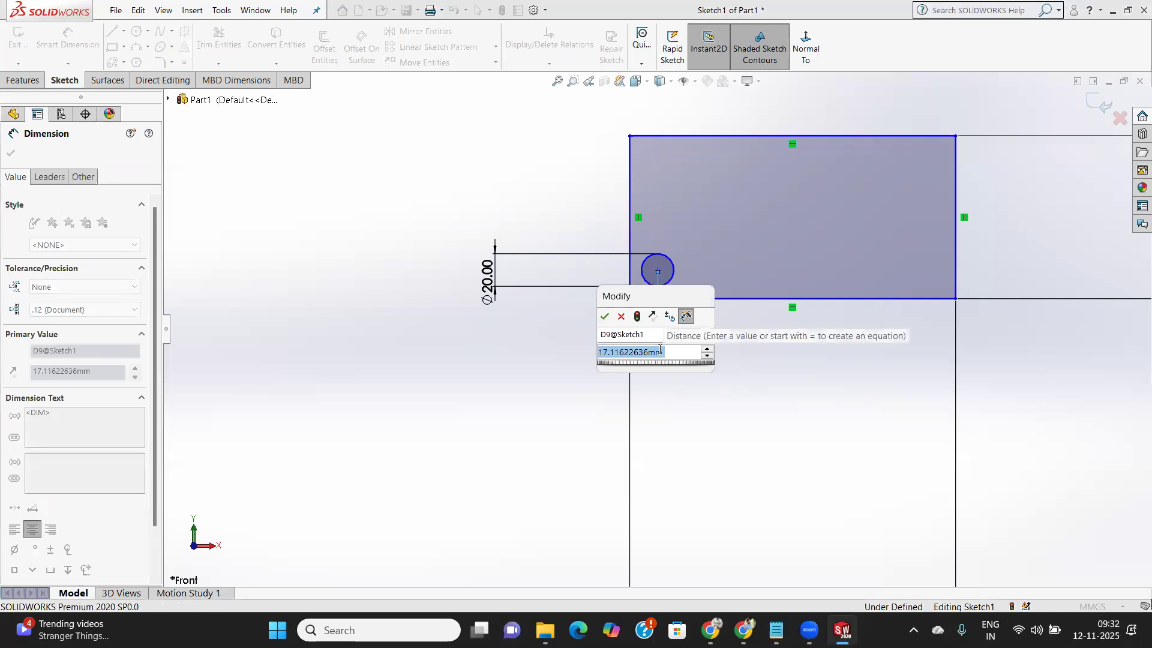
{"action": "type", "text": "20"}
{"action": "key", "text": "Return"}
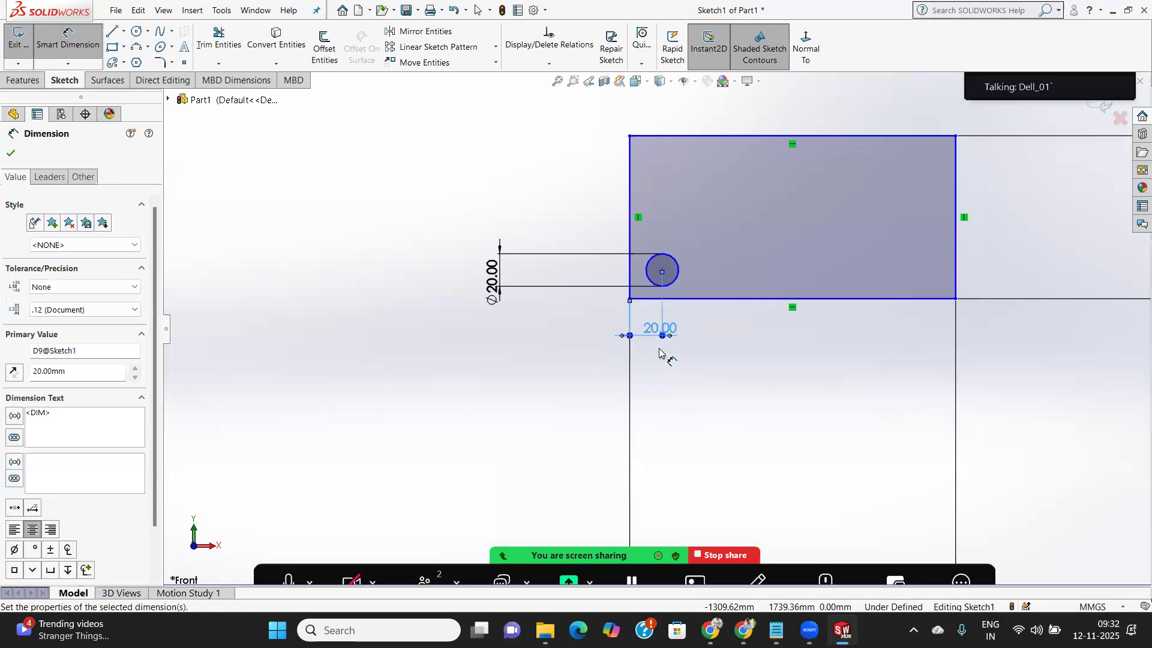
Dimension the vertical distance from the rectangle's lower edge to the circle's centre as 20 mm.
{"action": "left_click", "coordinate": [664, 298]}
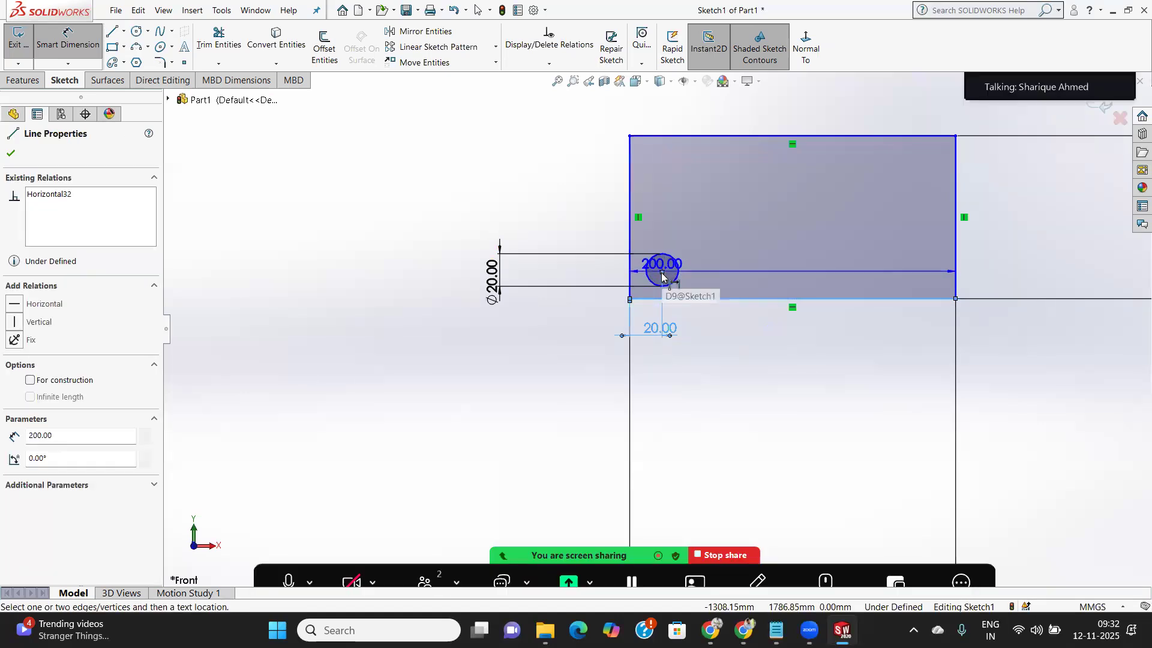
{"action": "left_click", "coordinate": [662, 271]}
{"action": "left_click", "coordinate": [597, 282]}
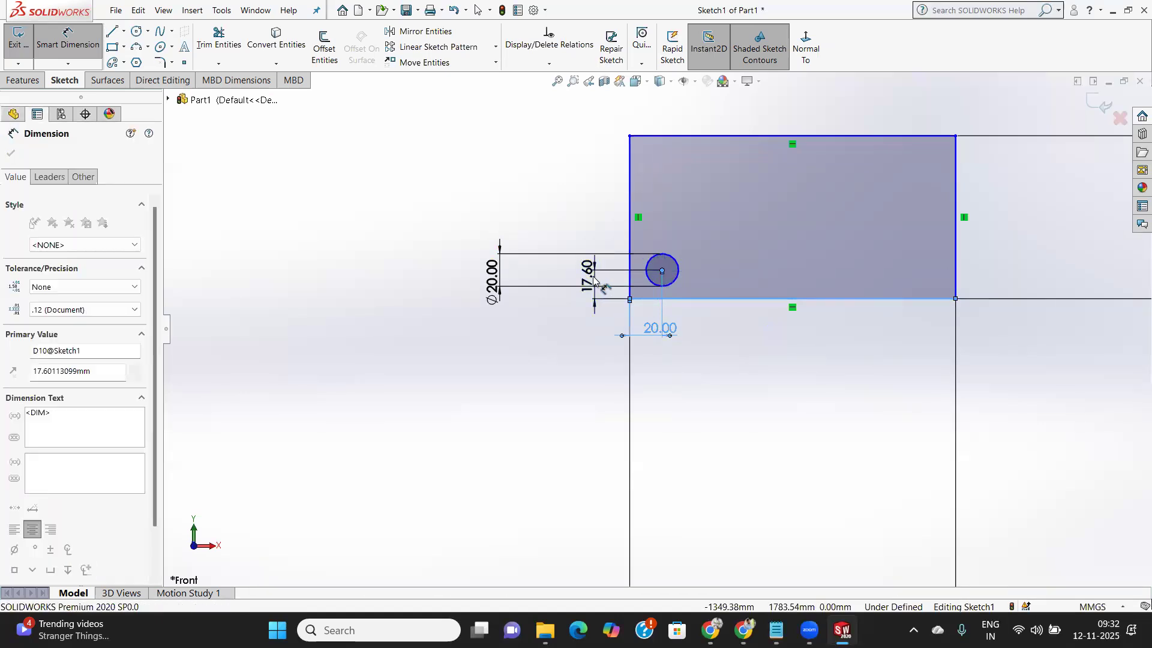
{"action": "type", "text": "20"}
{"action": "key", "text": "Return"}
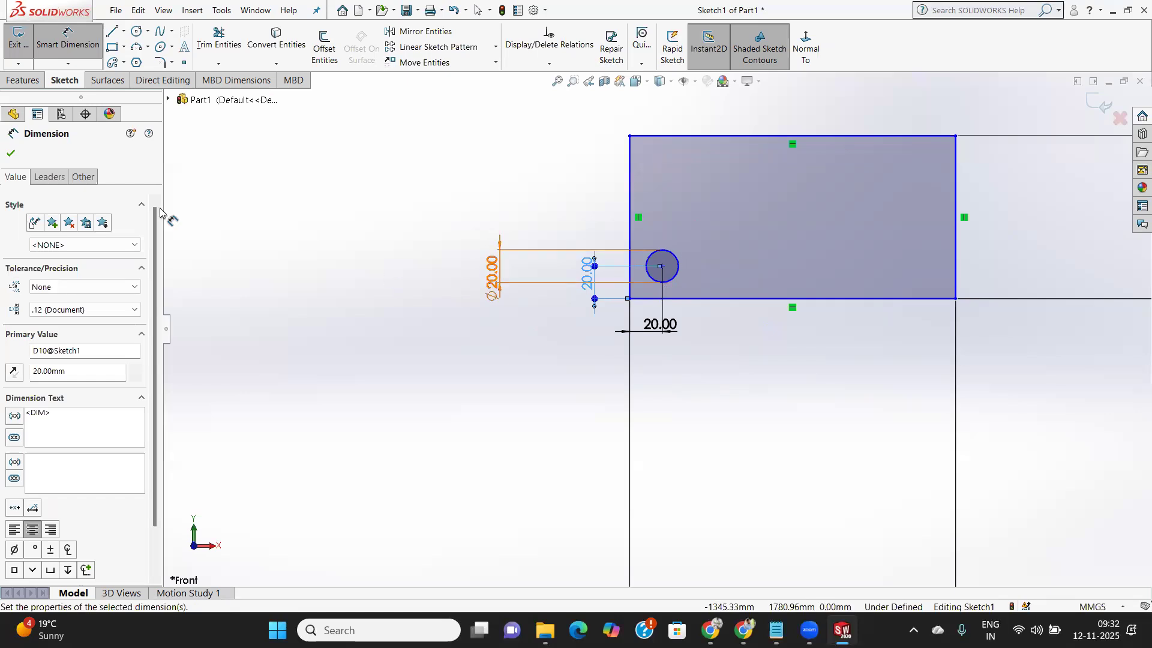
{"action": "left_click", "coordinate": [9, 153]}
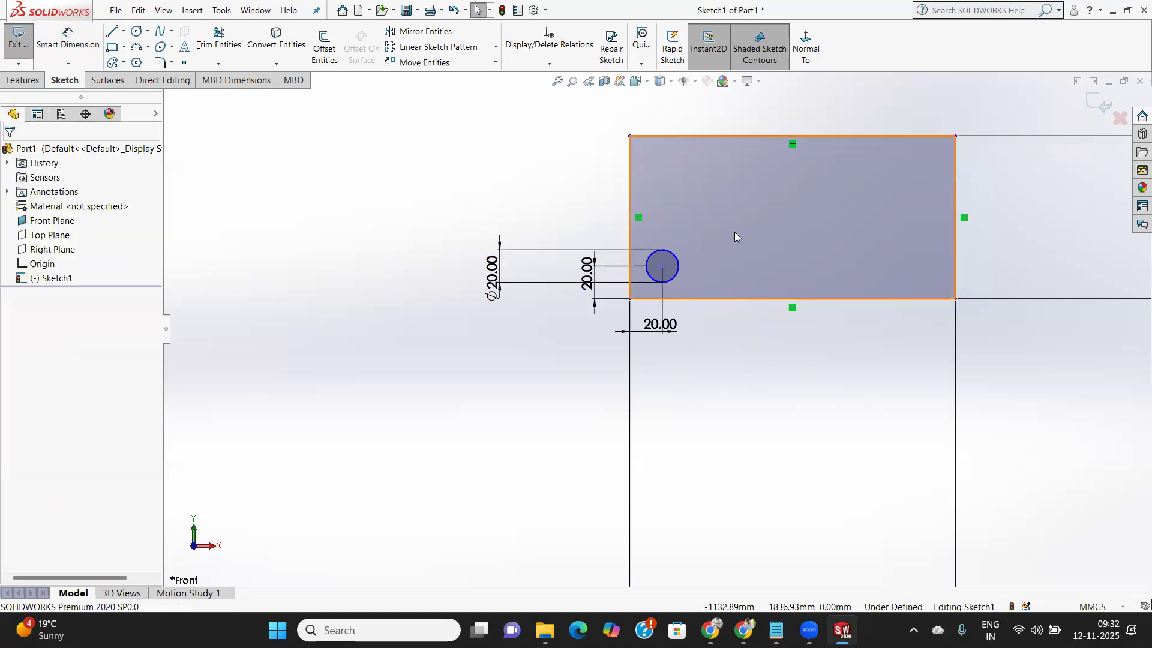
Set up a linear sketch pattern of the 20 mm circle along the X-axis with 40 mm spacing and 5 instances.
{"action": "left_click", "coordinate": [674, 257]}
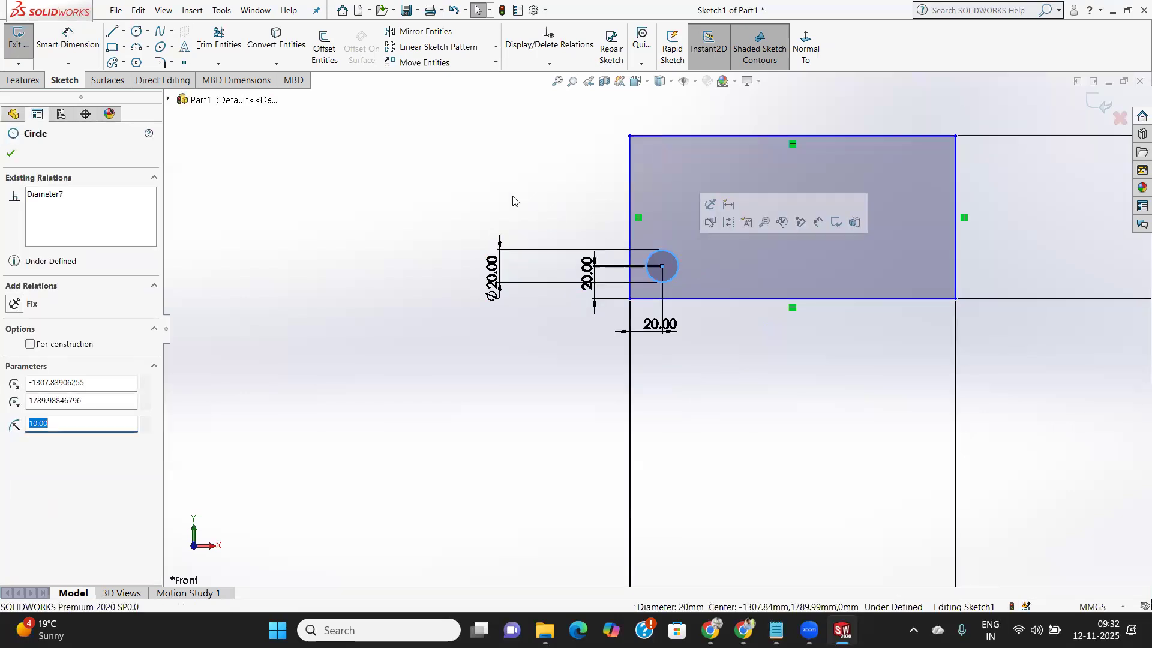
{"action": "left_click", "coordinate": [426, 48]}
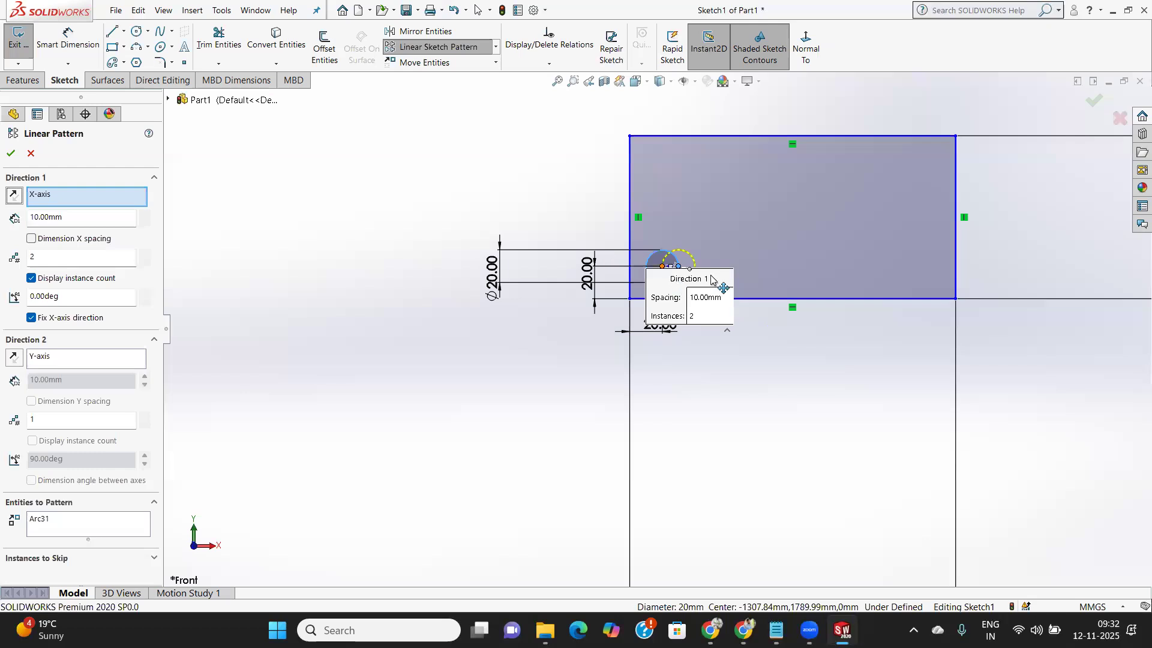
{"action": "left_click", "coordinate": [72, 218]}
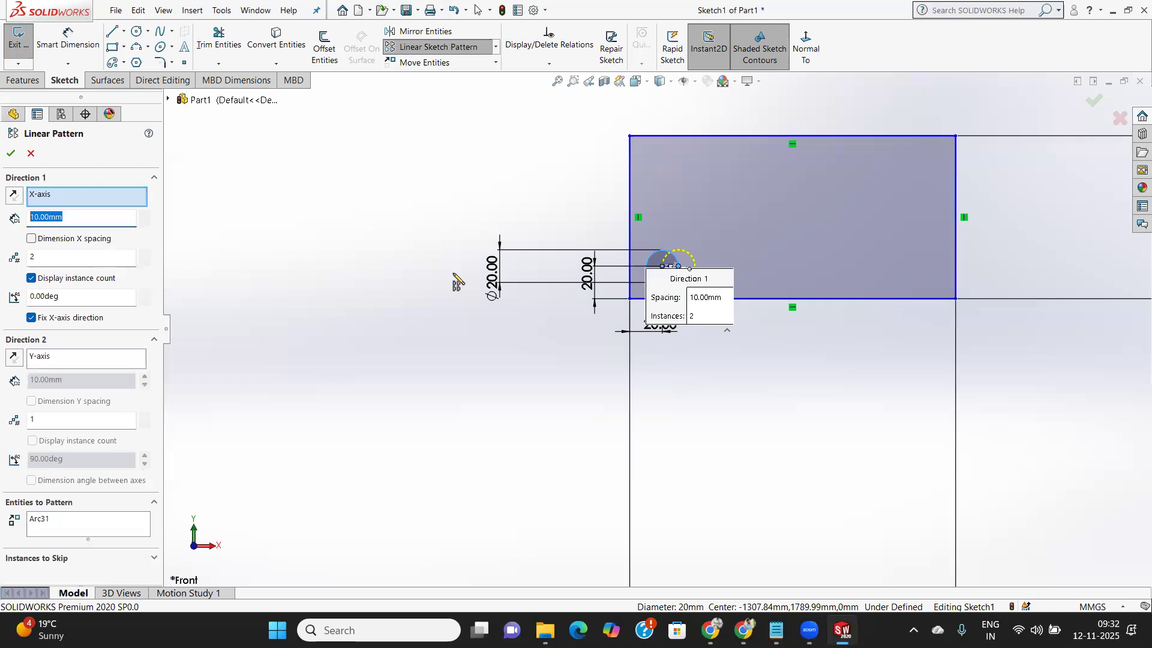
{"action": "type", "text": "30"}
{"action": "key", "text": "Tab"}
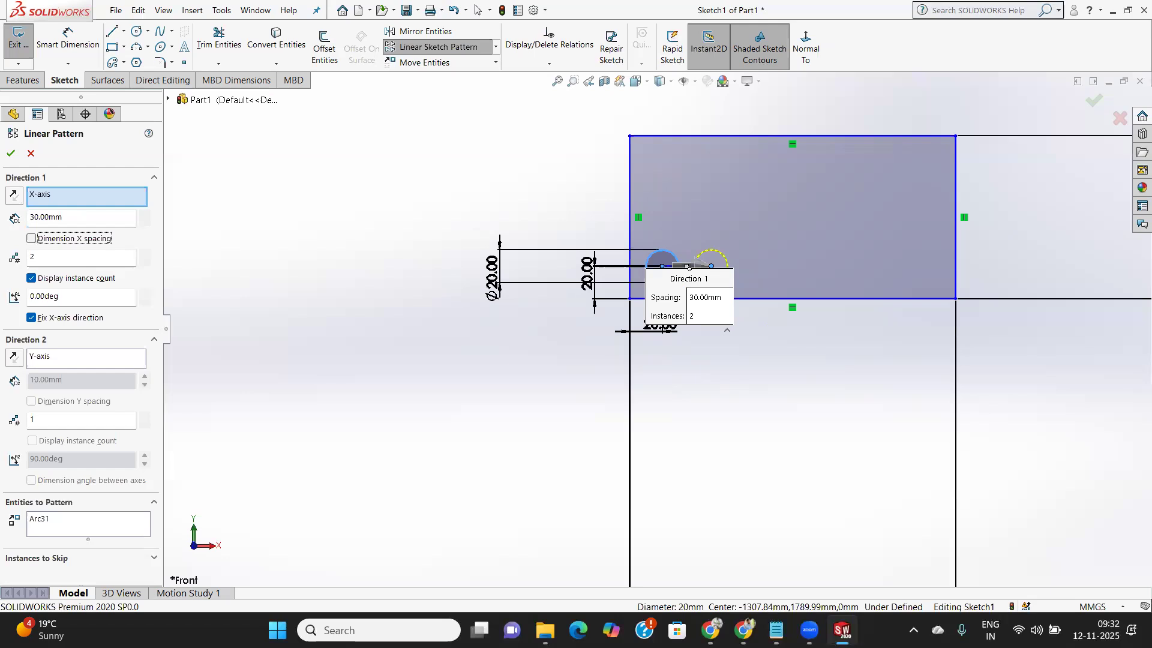
{"action": "left_click", "coordinate": [65, 219]}
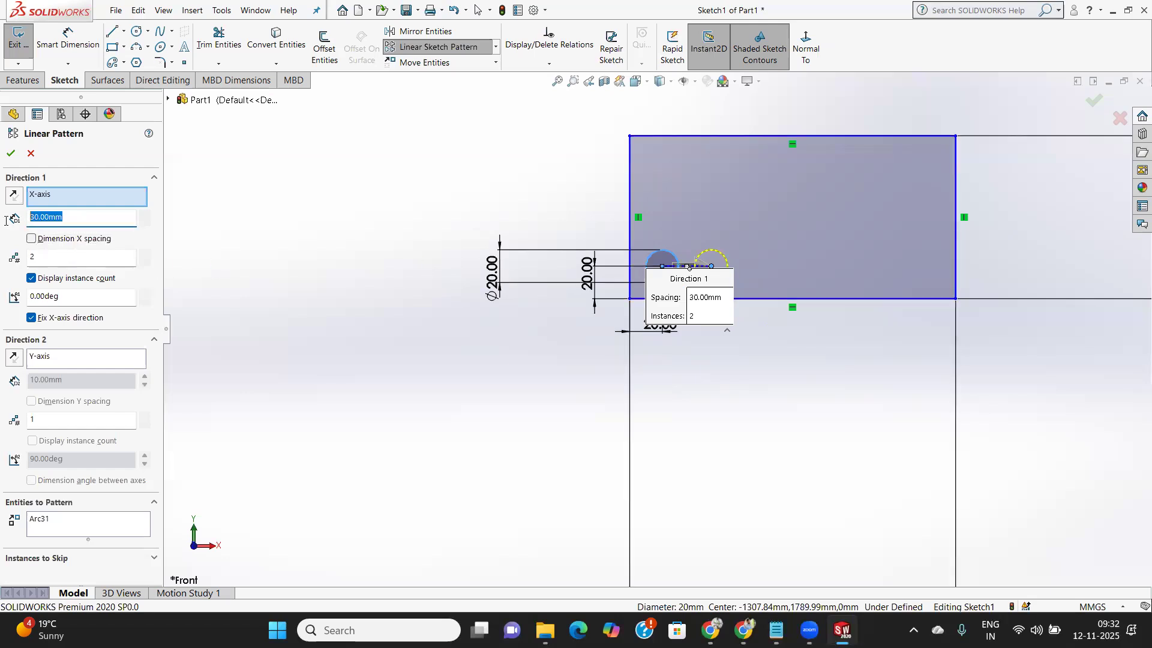
{"action": "type", "text": "40"}
{"action": "key", "text": "Tab"}
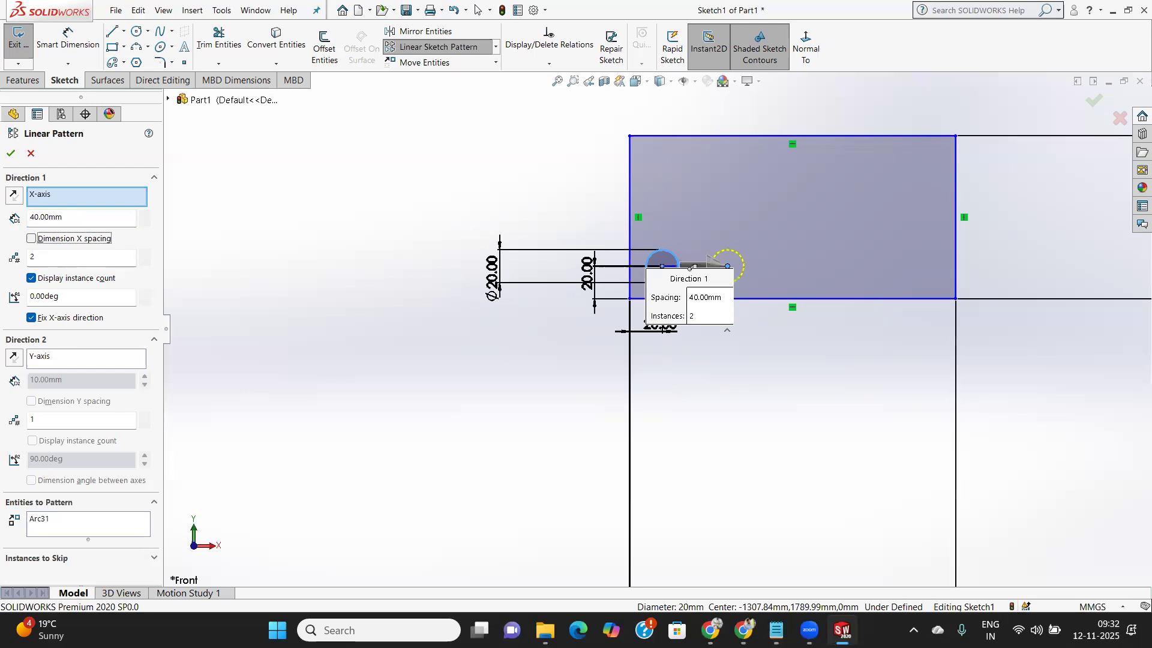
{"action": "left_click", "coordinate": [48, 255]}
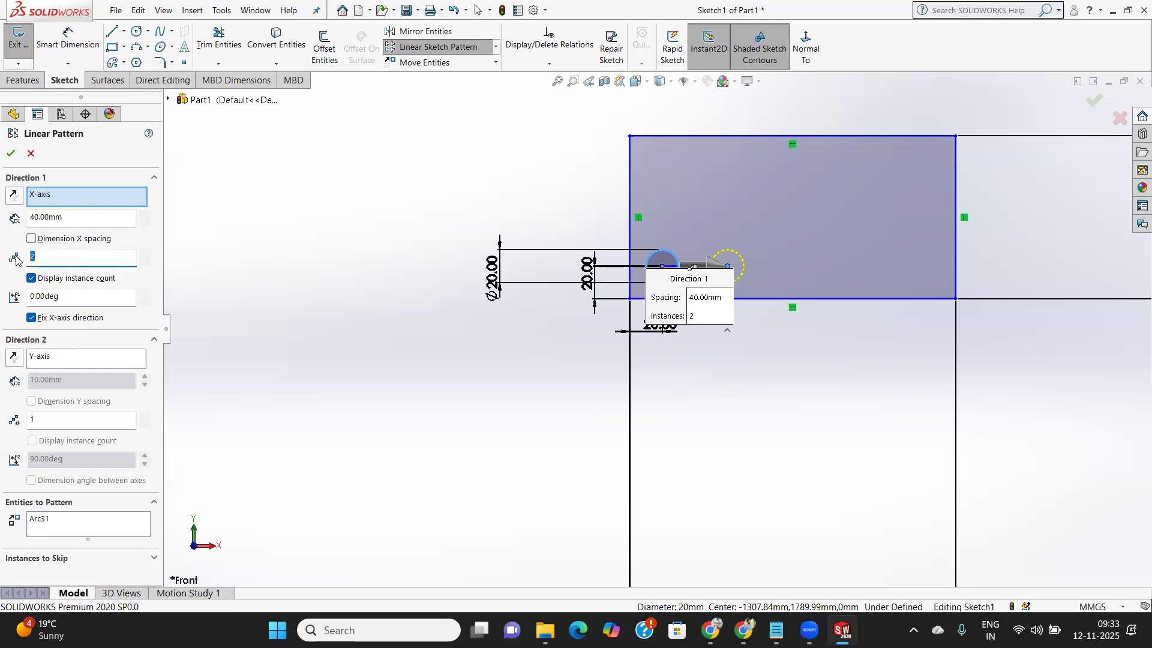
{"action": "type", "text": "5"}
{"action": "key", "text": "Tab"}
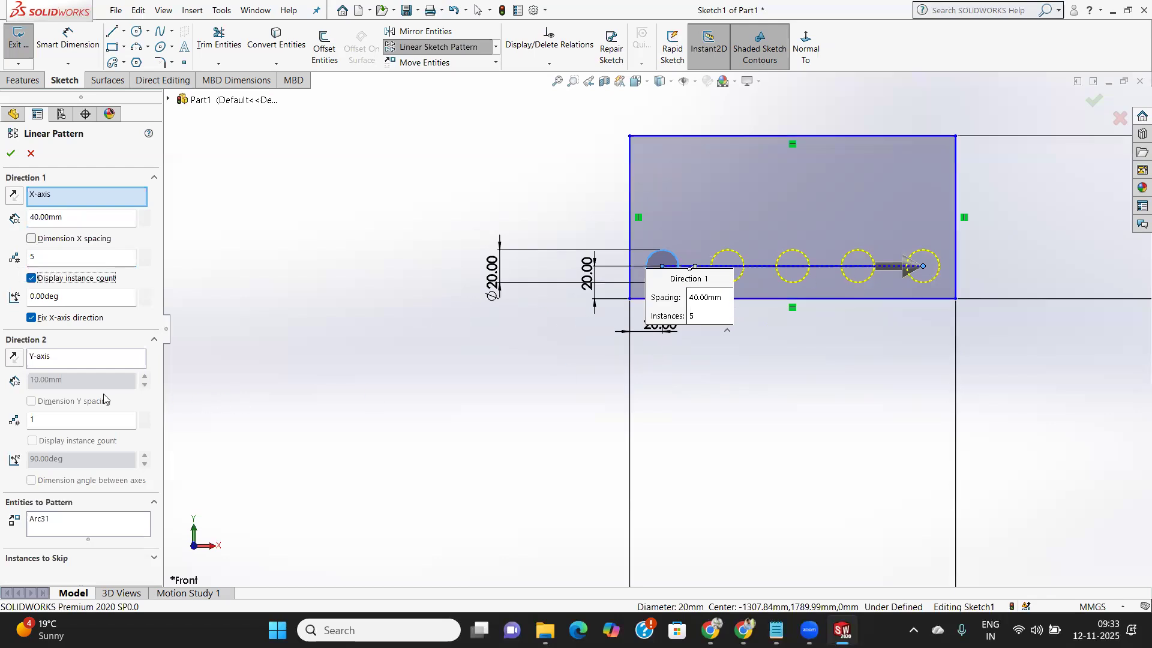
Set the pattern's Y-axis direction to 3 instances with 30 mm spacing and accept the pattern.
{"action": "left_click", "coordinate": [58, 424]}
{"action": "type", "text": "3"}
{"action": "left_click_drag", "start_coordinate": [66, 380], "coordinate": [13, 381]}
{"action": "type", "text": "40"}
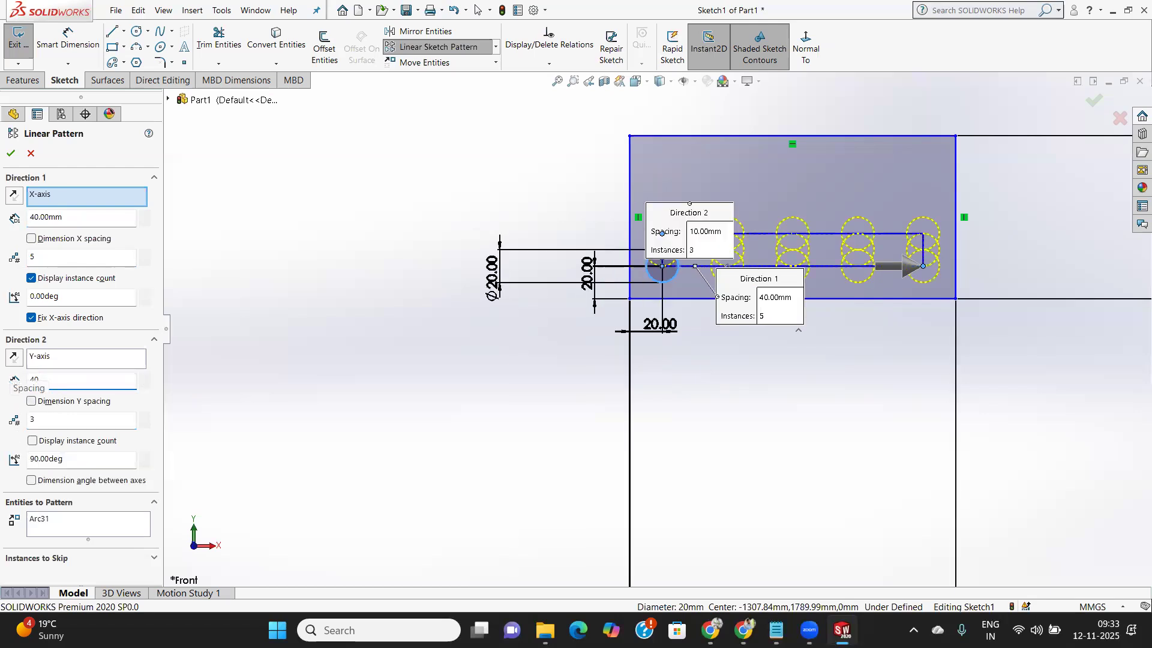
{"action": "key", "text": "Tab"}
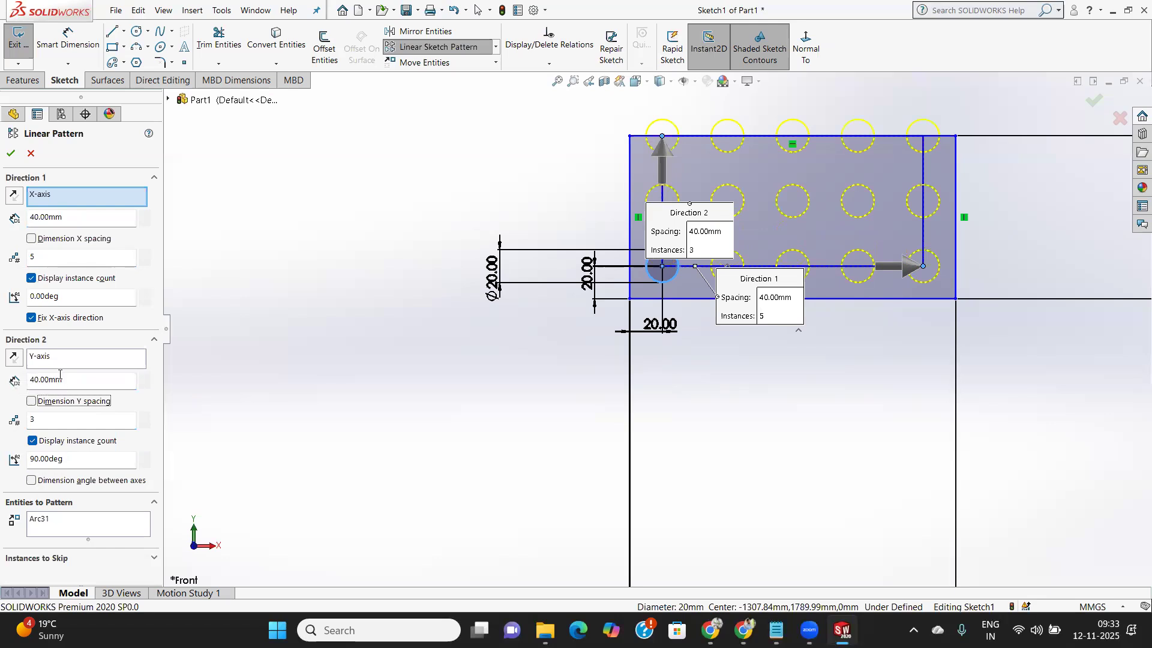
{"action": "key", "text": "shift+Tab"}
{"action": "type", "text": "30"}
{"action": "key", "text": "Tab"}
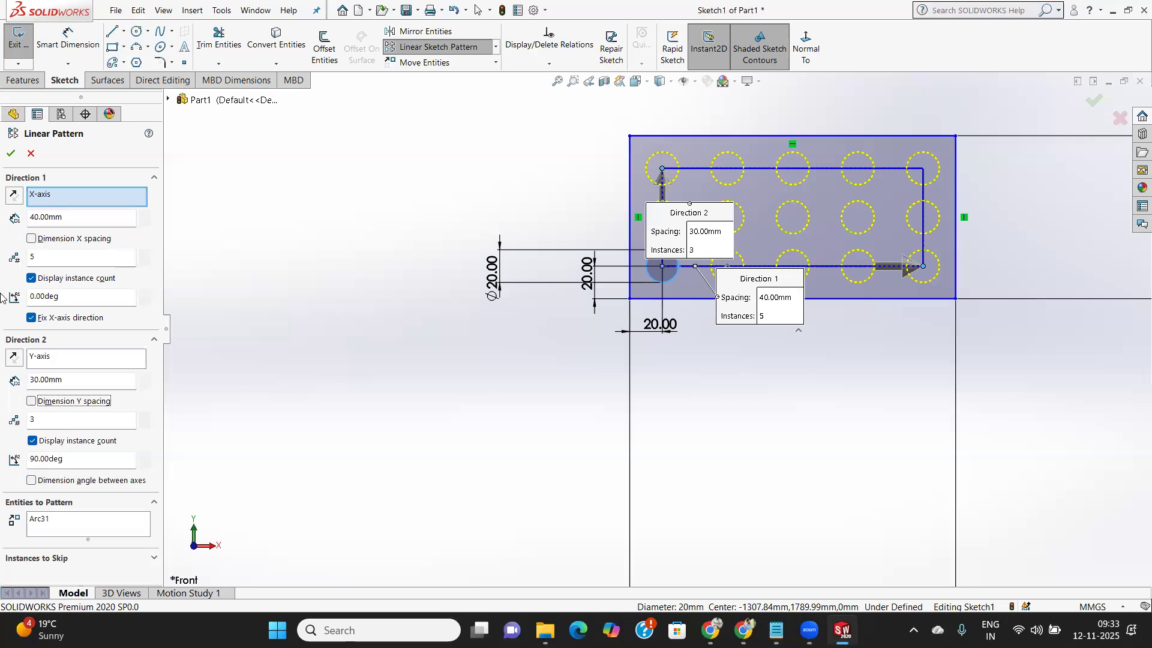
{"action": "left_click", "coordinate": [10, 154]}
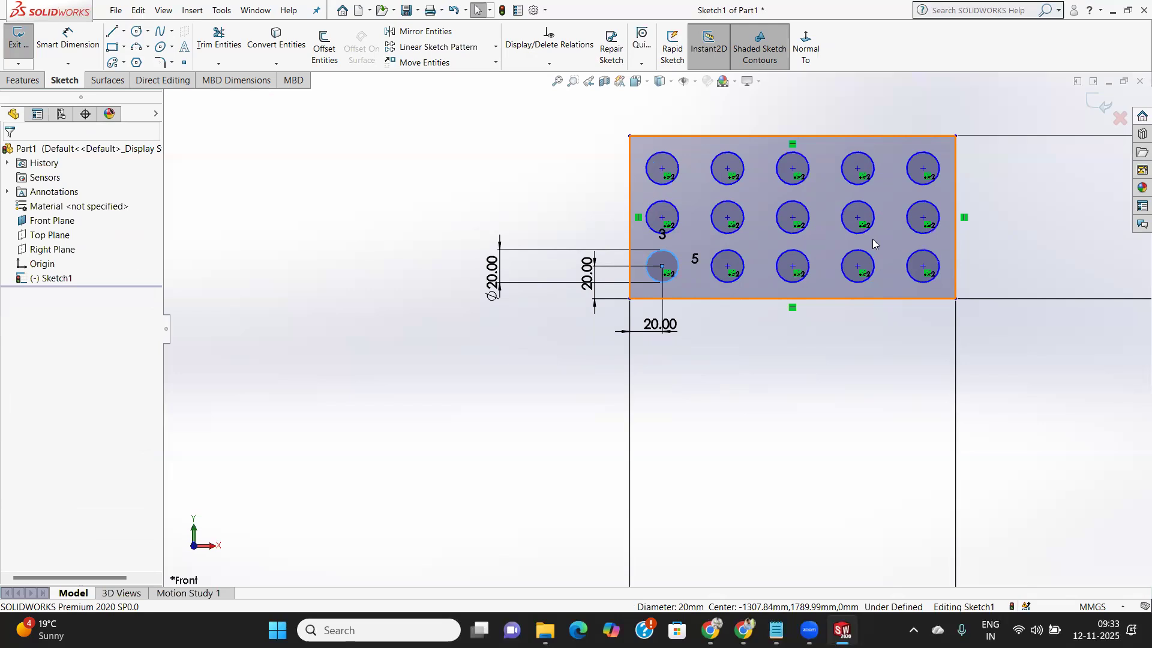
Sketch a circle with a radius of about 134 mm in the empty area to the left of the patterned rectangle.
{"action": "scroll", "coordinate": [901, 267], "scroll_direction": "down", "scroll_amount": 3}
{"action": "scroll", "coordinate": [902, 292], "scroll_direction": "up", "scroll_amount": 4}
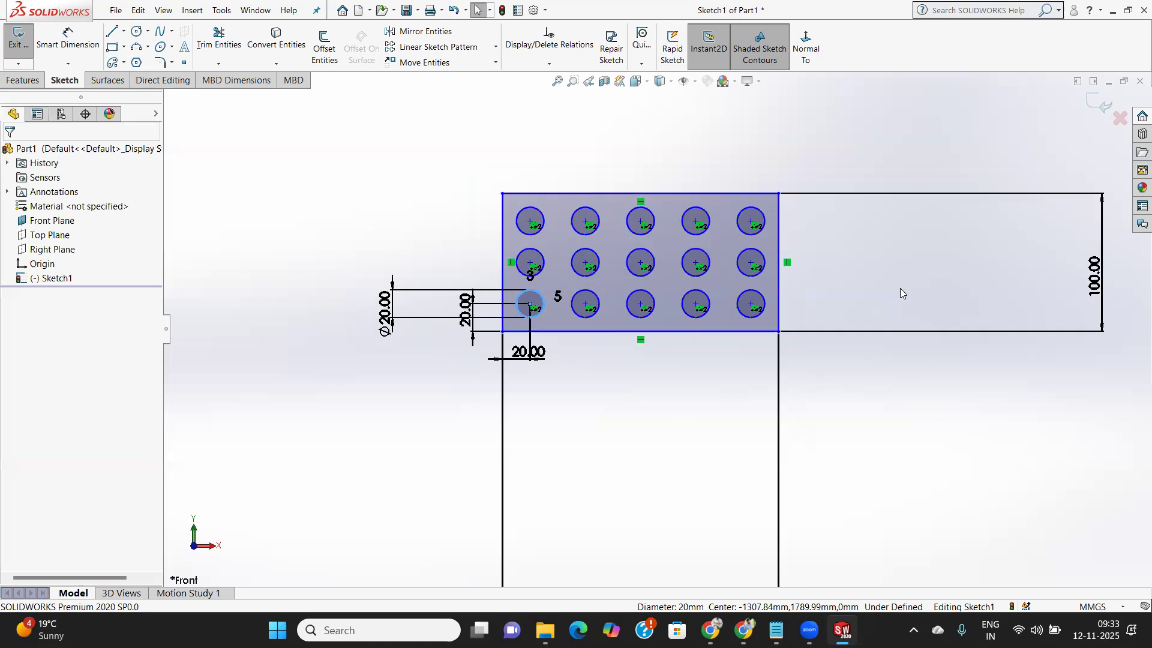
{"action": "scroll", "coordinate": [899, 291], "scroll_direction": "up", "scroll_amount": 3}
{"action": "scroll", "coordinate": [390, 343], "scroll_direction": "down", "scroll_amount": 2}
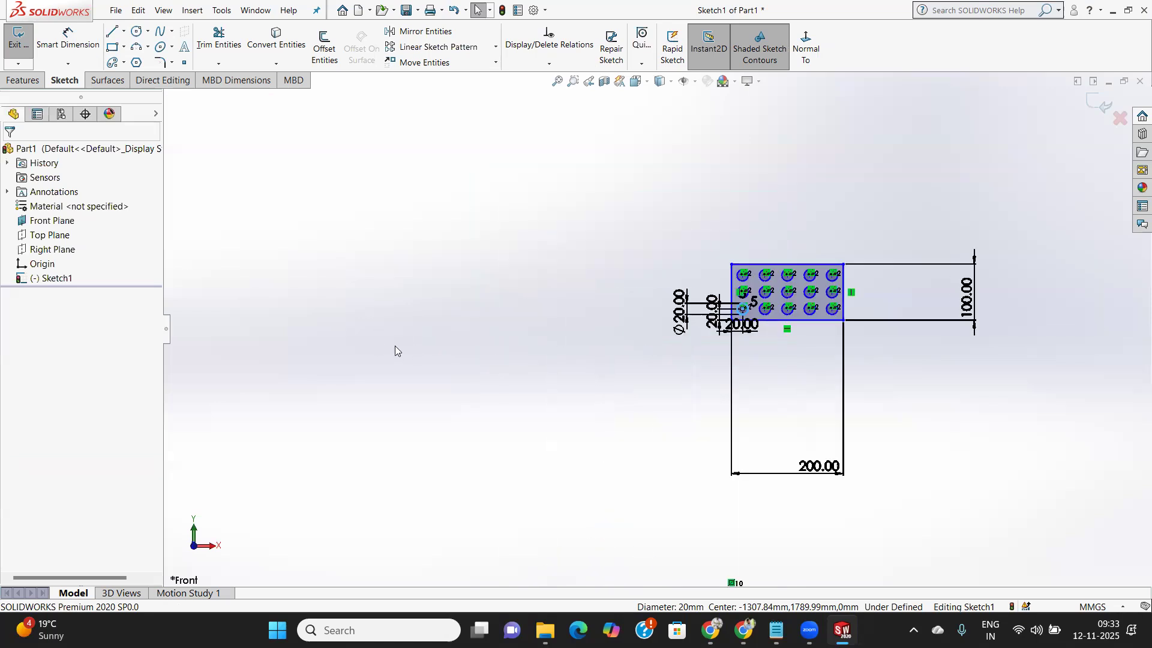
{"action": "left_click", "coordinate": [136, 31]}
{"action": "left_click", "coordinate": [386, 307]}
{"action": "left_click", "coordinate": [418, 394]}
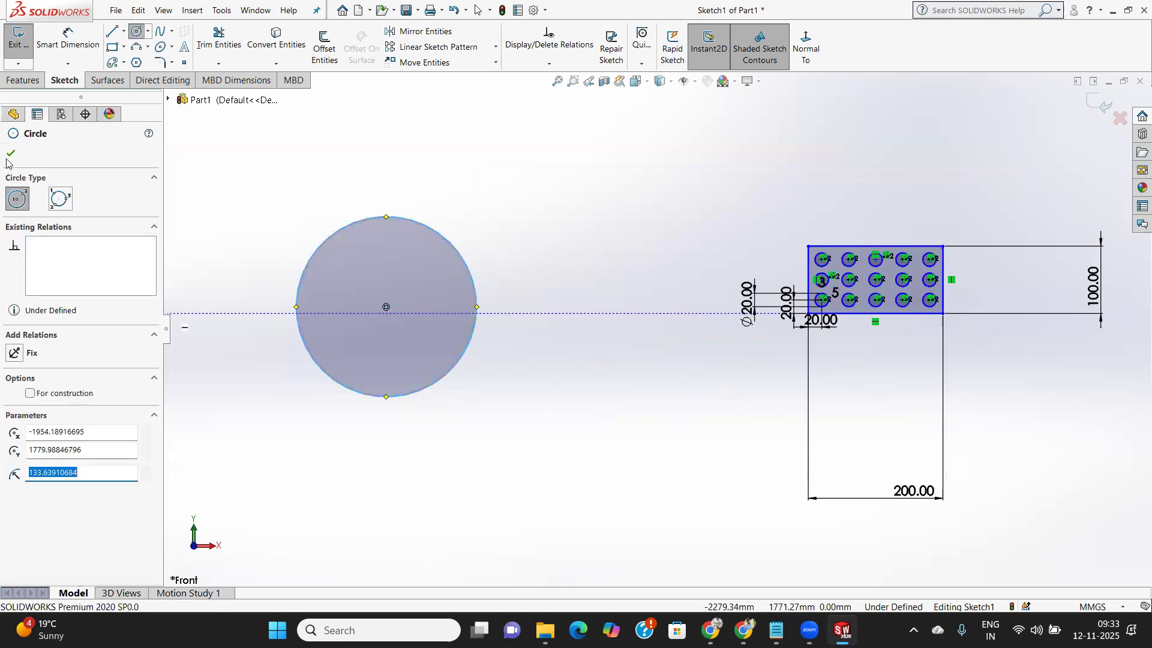
{"action": "key", "text": "Escape"}
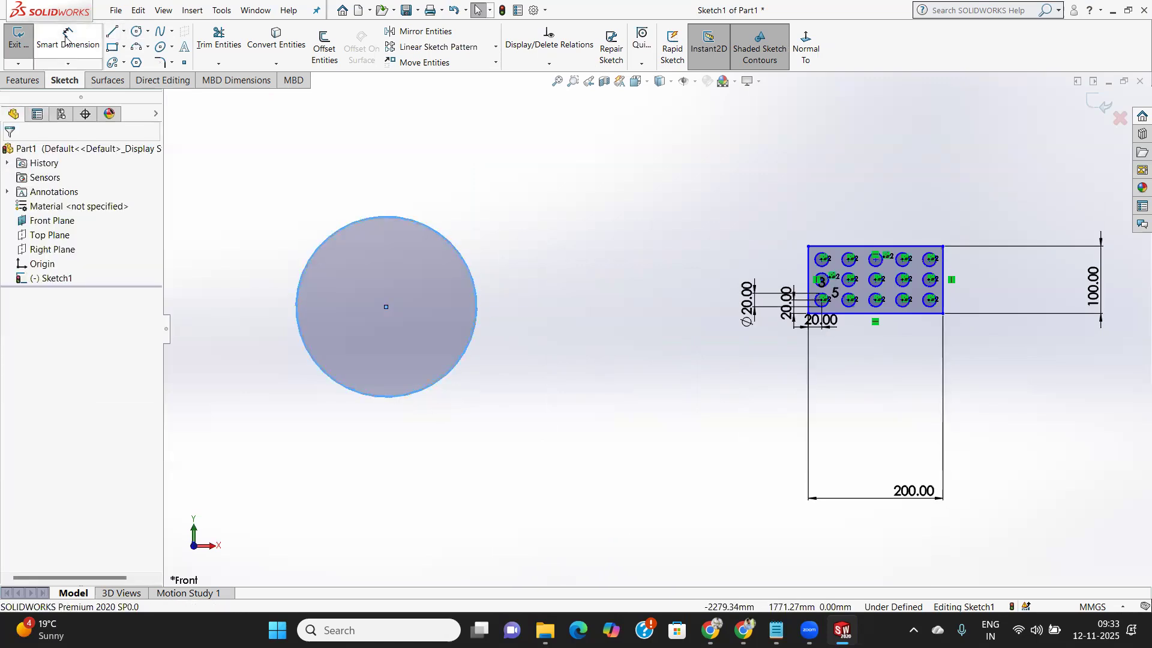
Dimension the new large circle to a 200 mm diameter.
{"action": "left_click", "coordinate": [68, 38]}
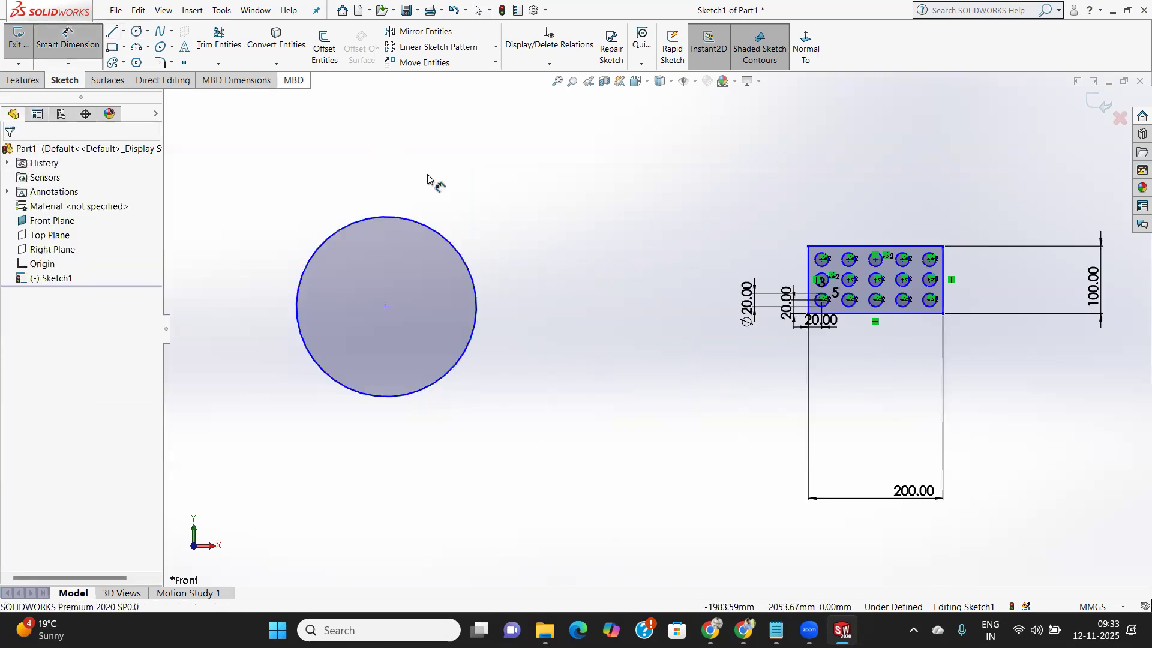
{"action": "left_click", "coordinate": [474, 248]}
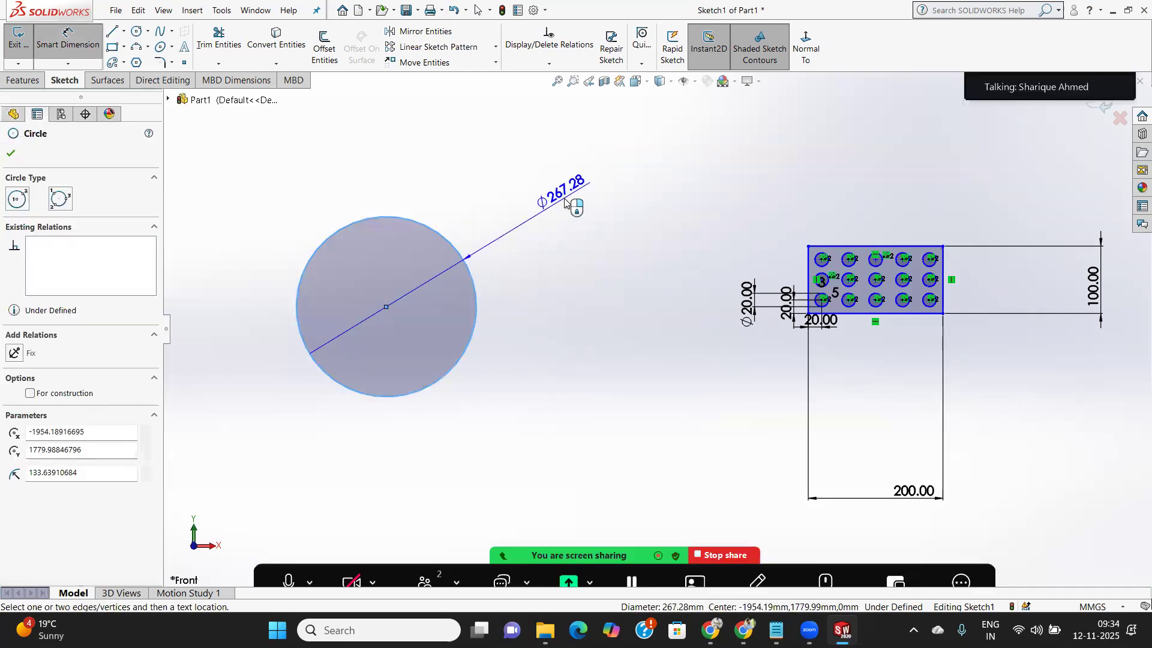
{"action": "left_click", "coordinate": [566, 201]}
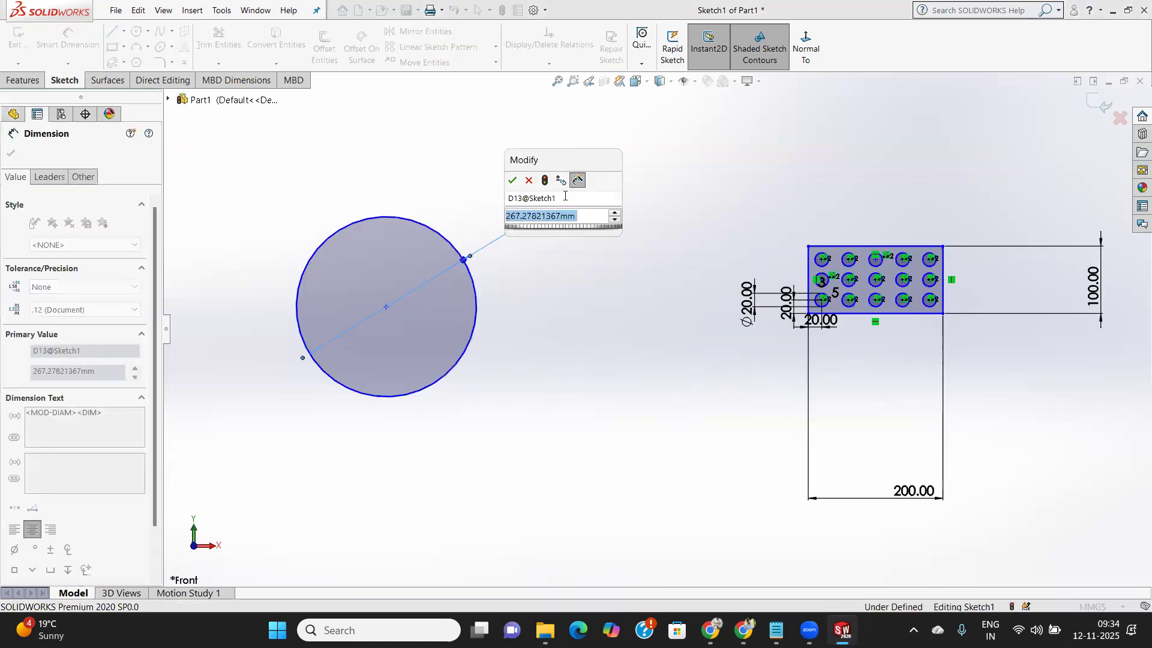
{"action": "type", "text": "200"}
{"action": "key", "text": "Return"}
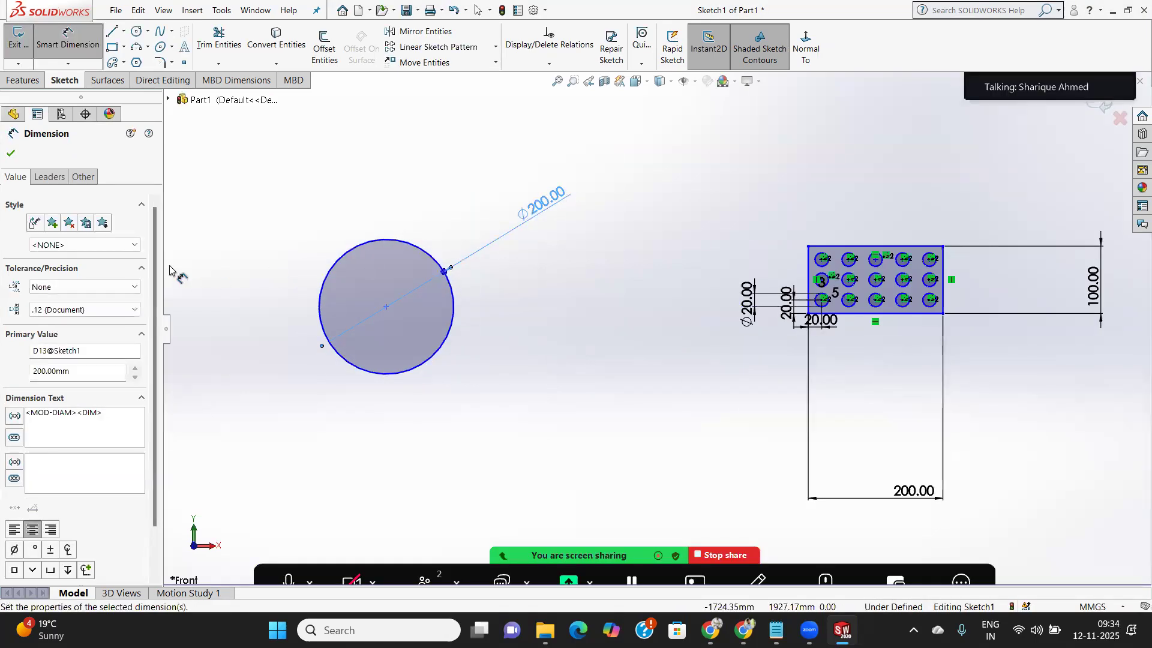
Sketch a circle with a radius of about 24 mm concentric with the 200 mm circle.
{"action": "left_click", "coordinate": [137, 31]}
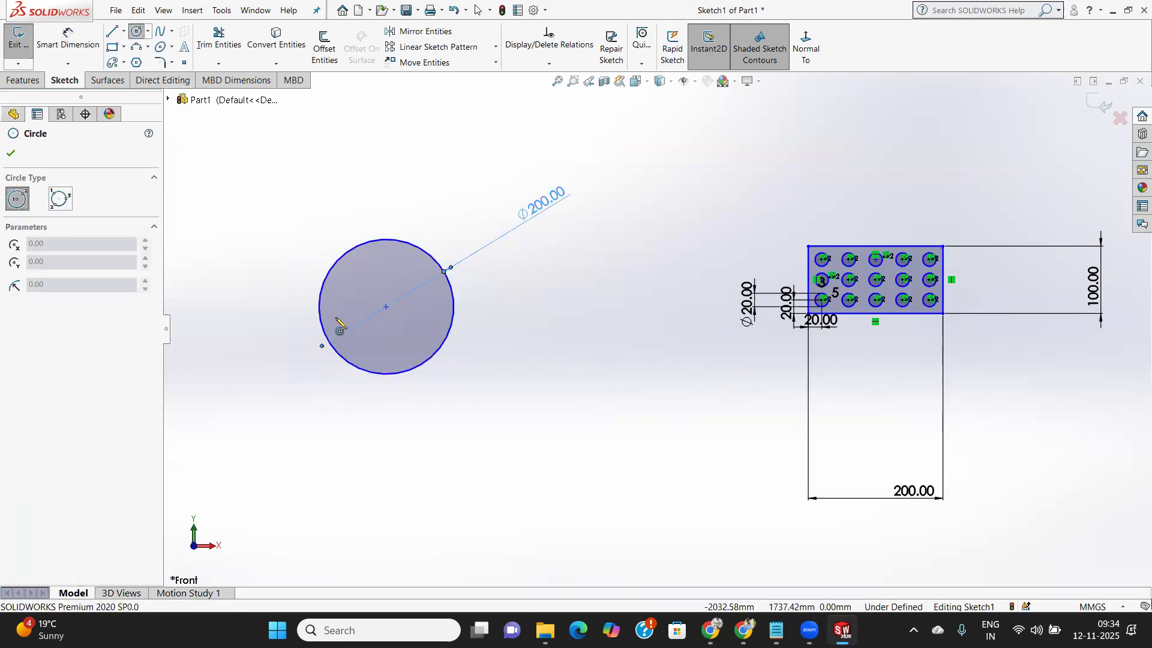
{"action": "scroll", "coordinate": [337, 321], "scroll_direction": "down", "scroll_amount": 3}
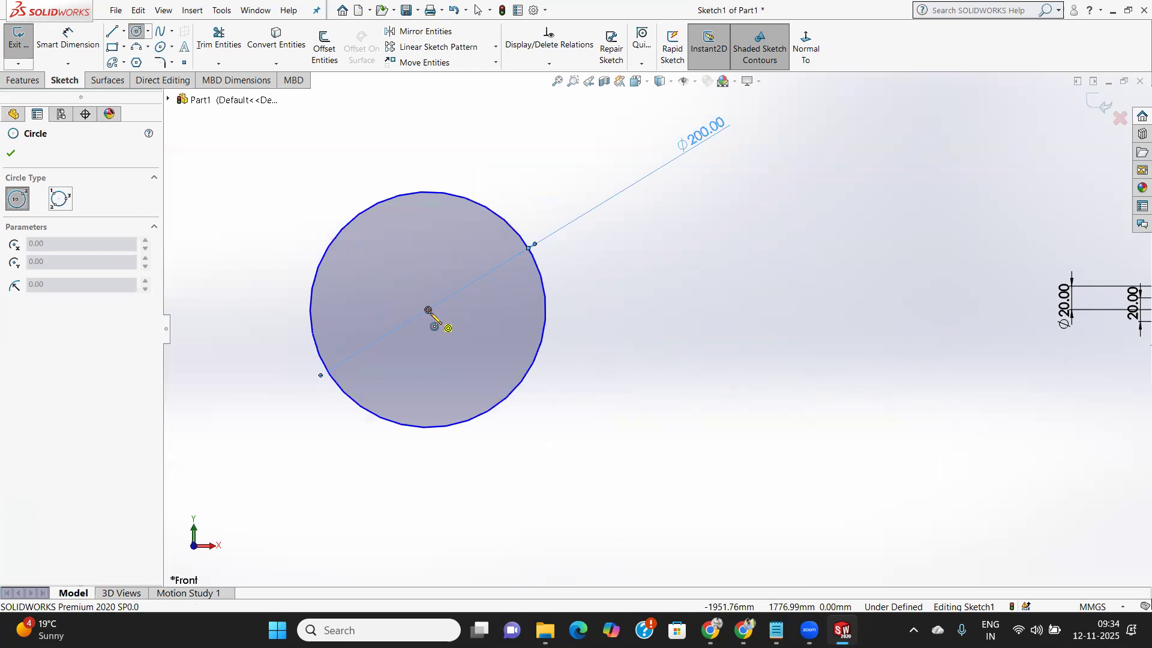
{"action": "left_click", "coordinate": [428, 310]}
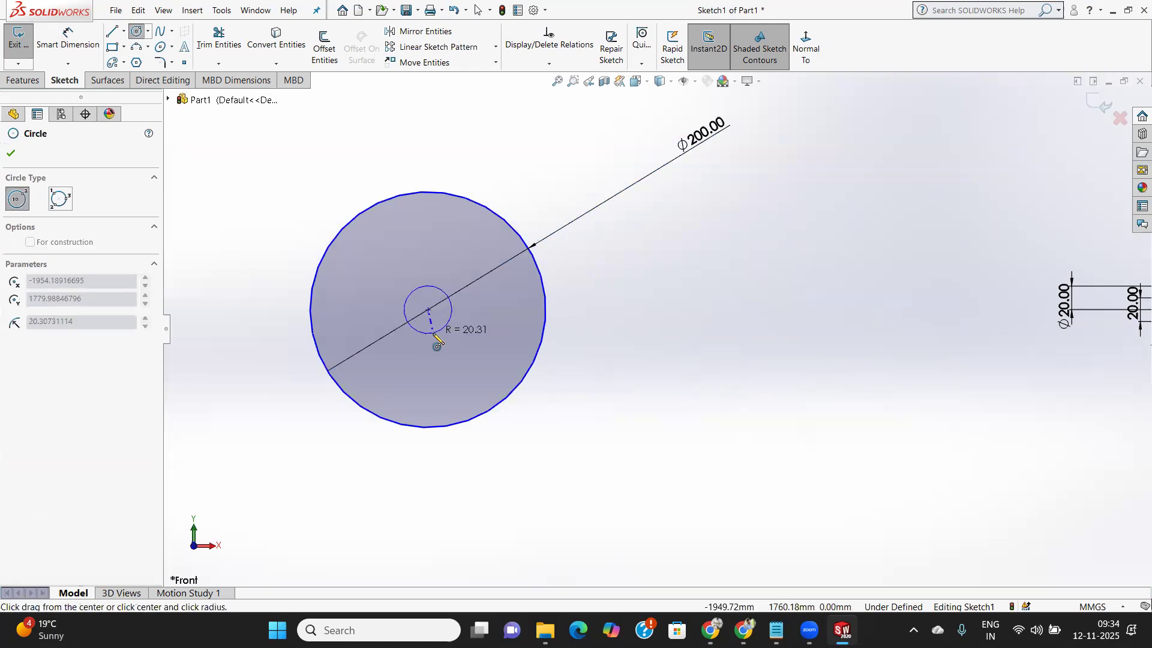
{"action": "left_click", "coordinate": [436, 338]}
{"action": "left_click", "coordinate": [11, 153]}
Dimension the inner concentric circle to a 40 mm diameter.
{"action": "left_click", "coordinate": [48, 34]}
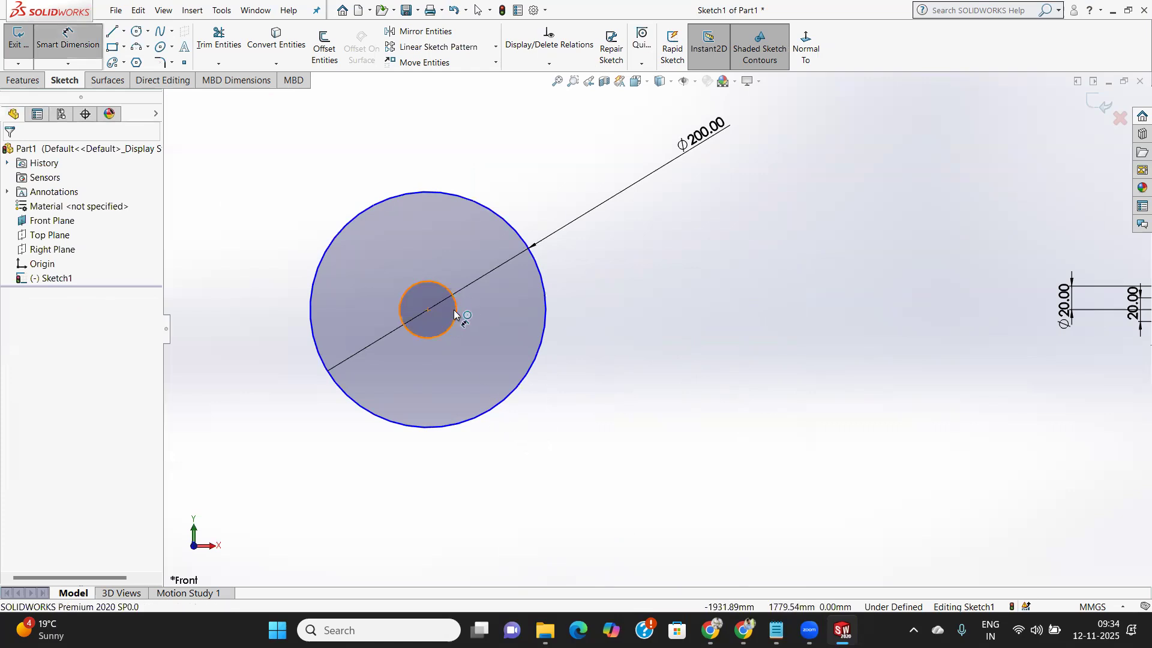
{"action": "left_click", "coordinate": [456, 313]}
{"action": "left_click", "coordinate": [624, 267]}
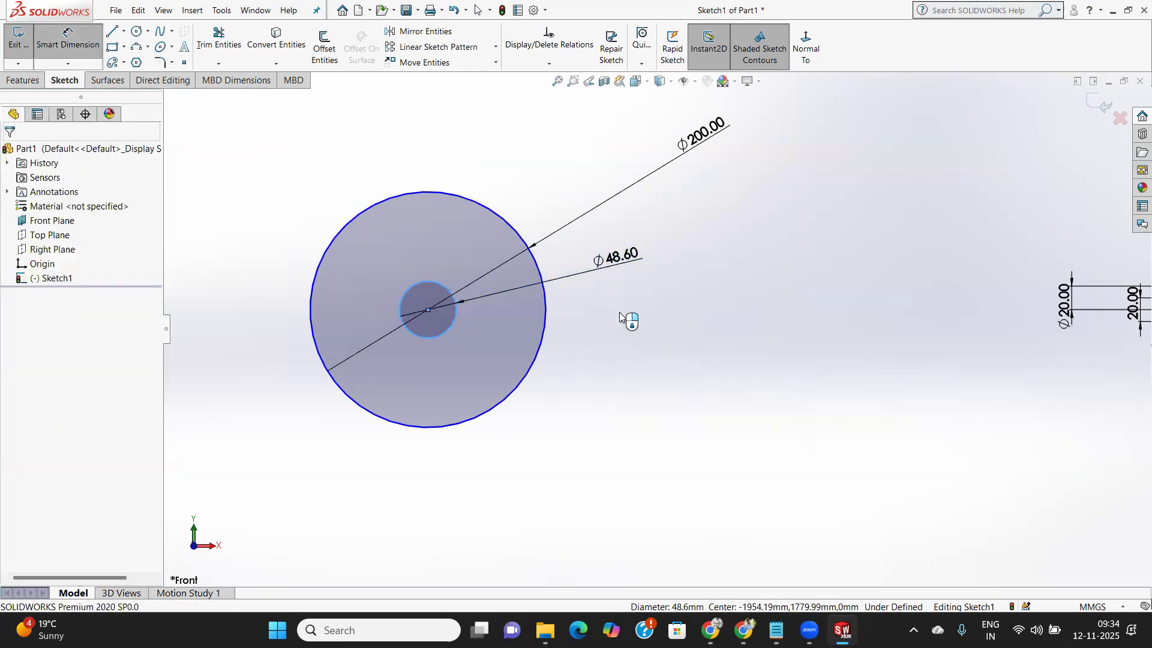
{"action": "type", "text": "40"}
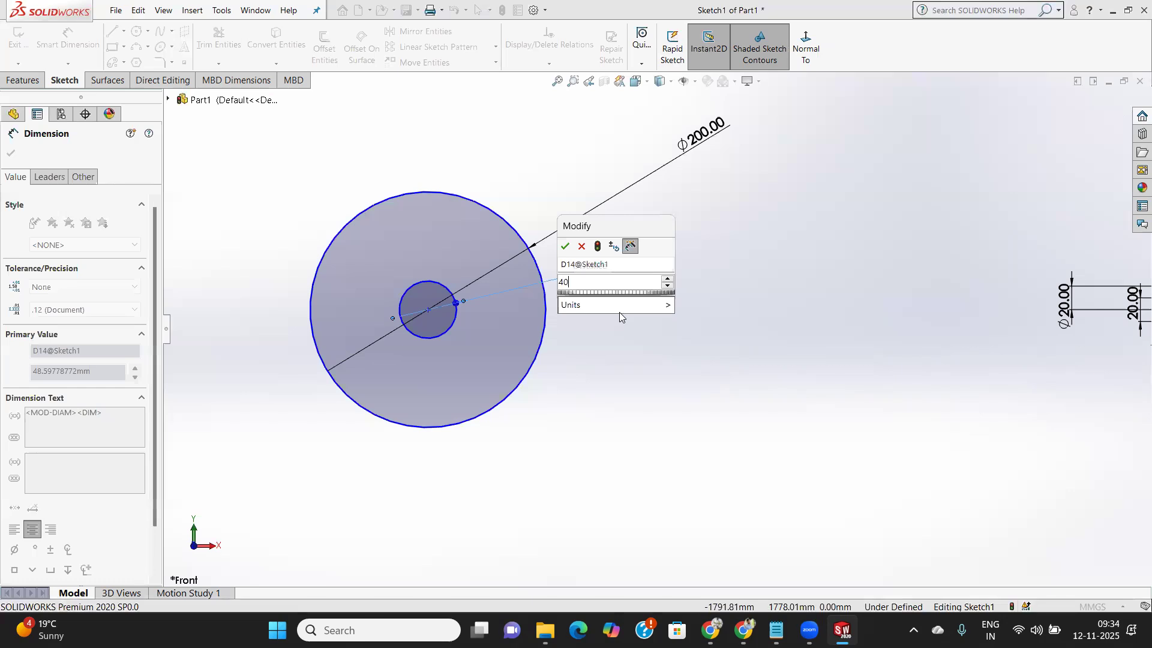
{"action": "key", "text": "Return"}
Sketch a circle of about 14 mm radius inside the 200 mm circle, vertically aligned about 59 mm above its centre.
{"action": "left_click", "coordinate": [136, 32]}
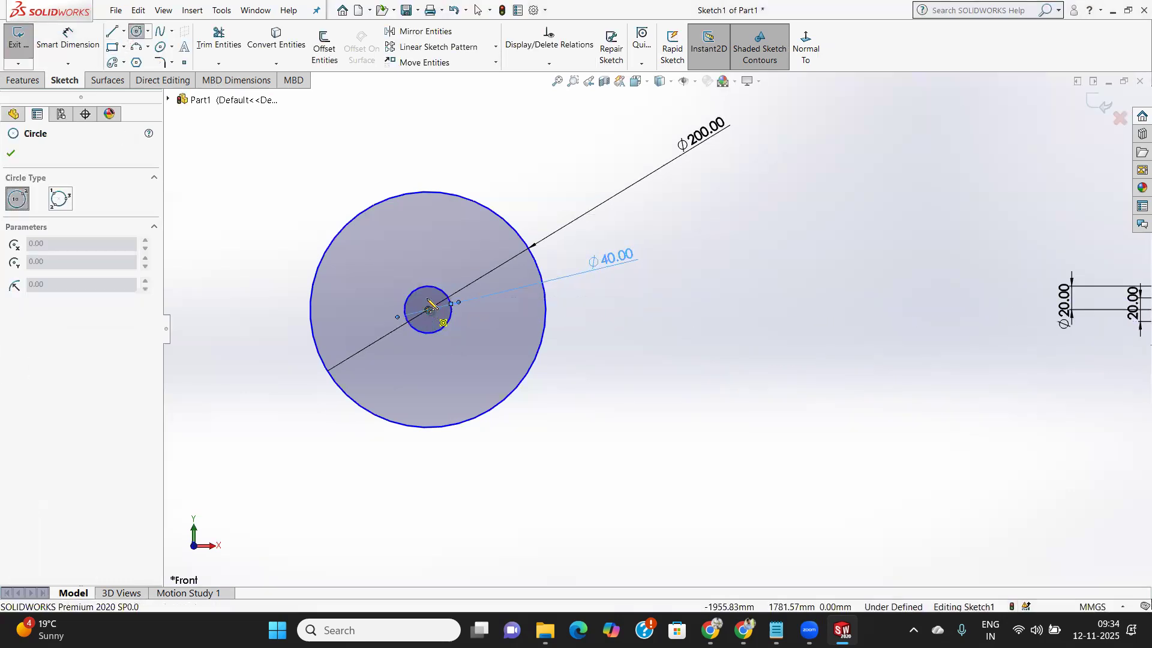
{"action": "left_click", "coordinate": [428, 241]}
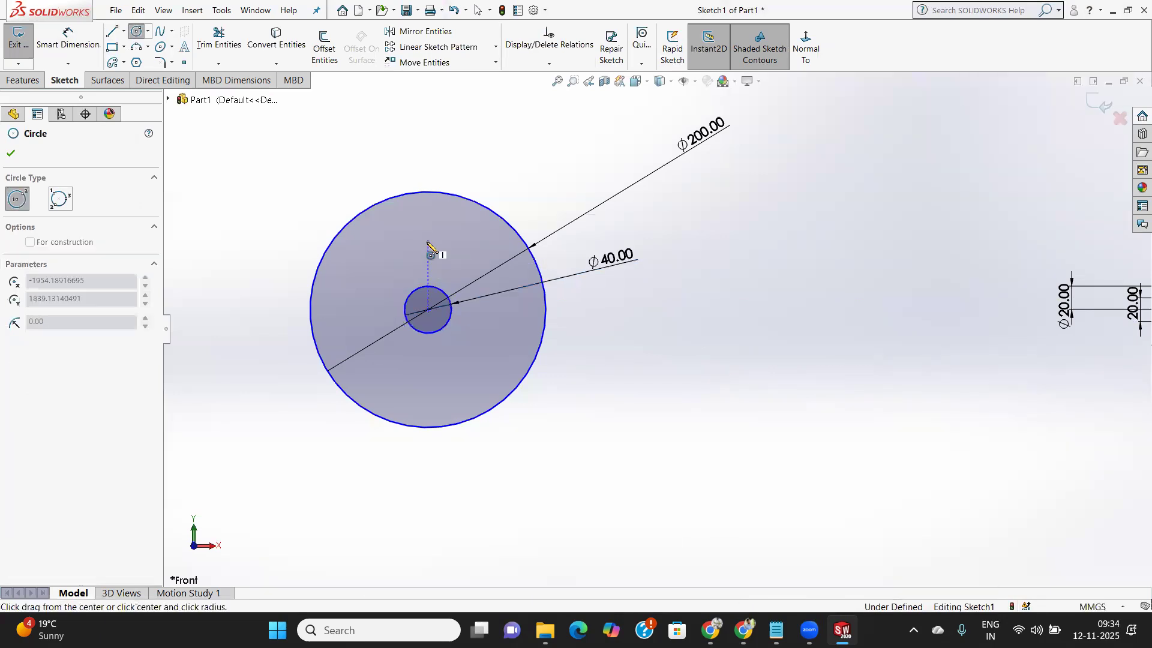
{"action": "left_click", "coordinate": [437, 256]}
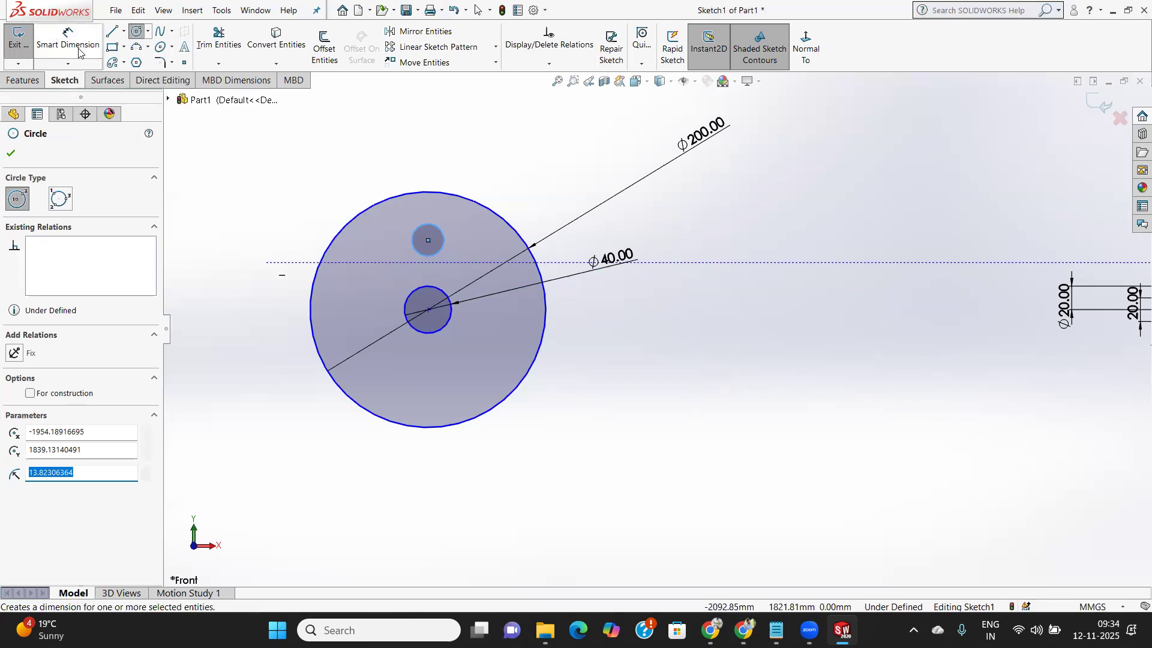
Dimension the small circle above the 40 mm circle to a 30 mm diameter and finish dimensioning.
{"action": "left_click", "coordinate": [57, 35]}
{"action": "left_click", "coordinate": [438, 226]}
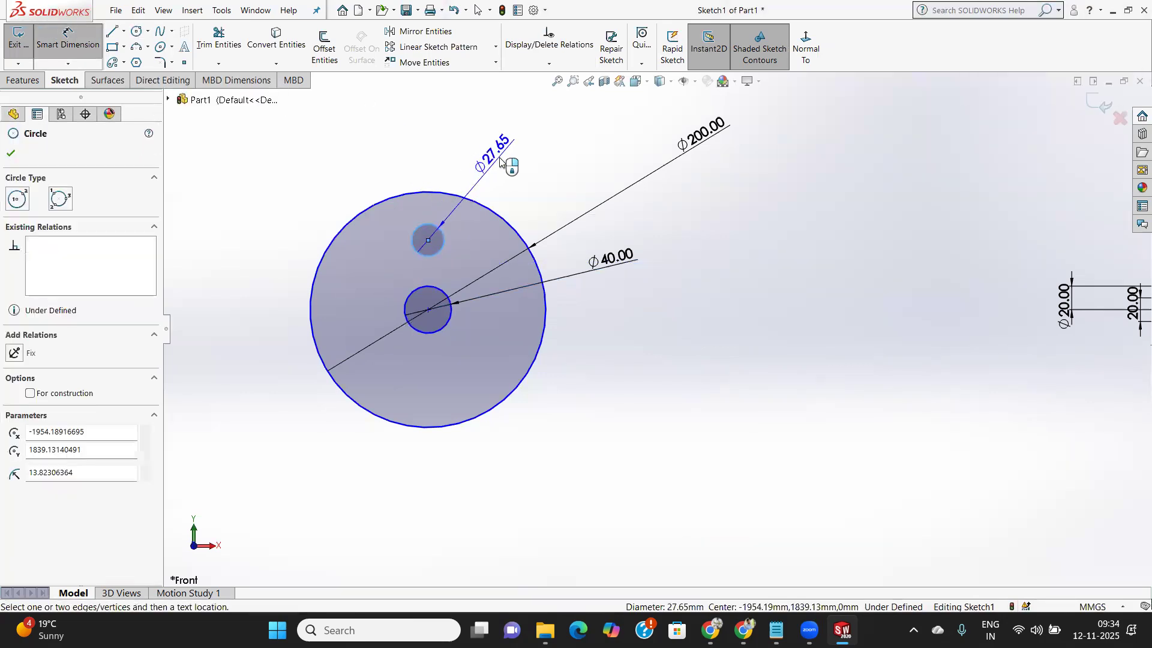
{"action": "left_click", "coordinate": [518, 176]}
{"action": "type", "text": "30"}
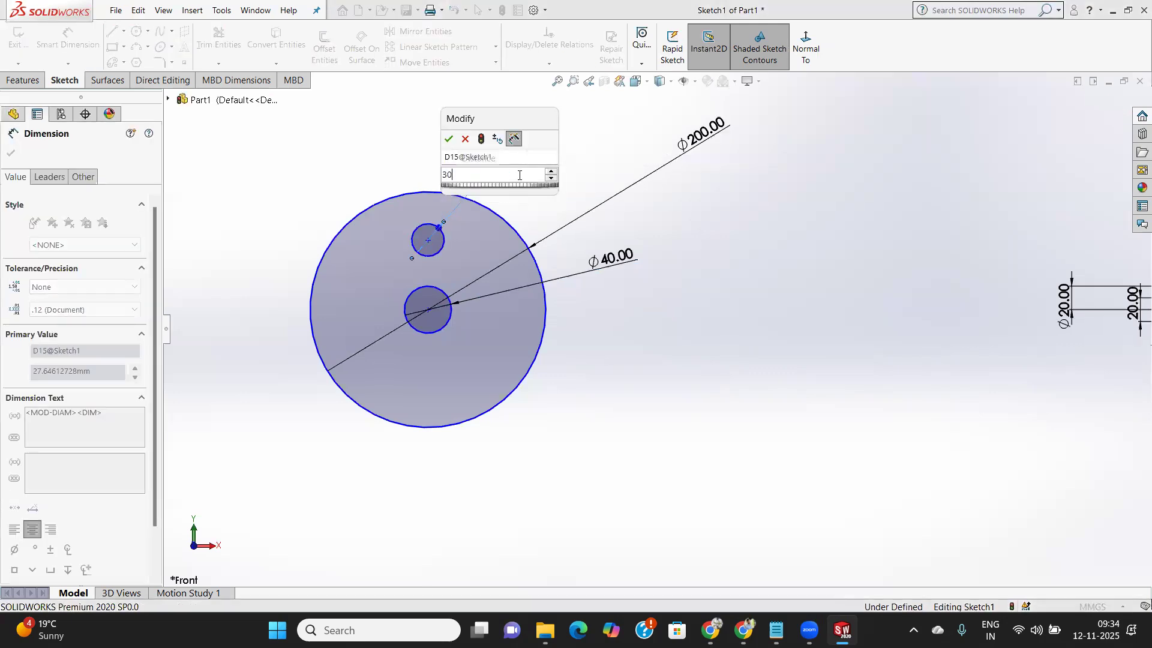
{"action": "key", "text": "Return"}
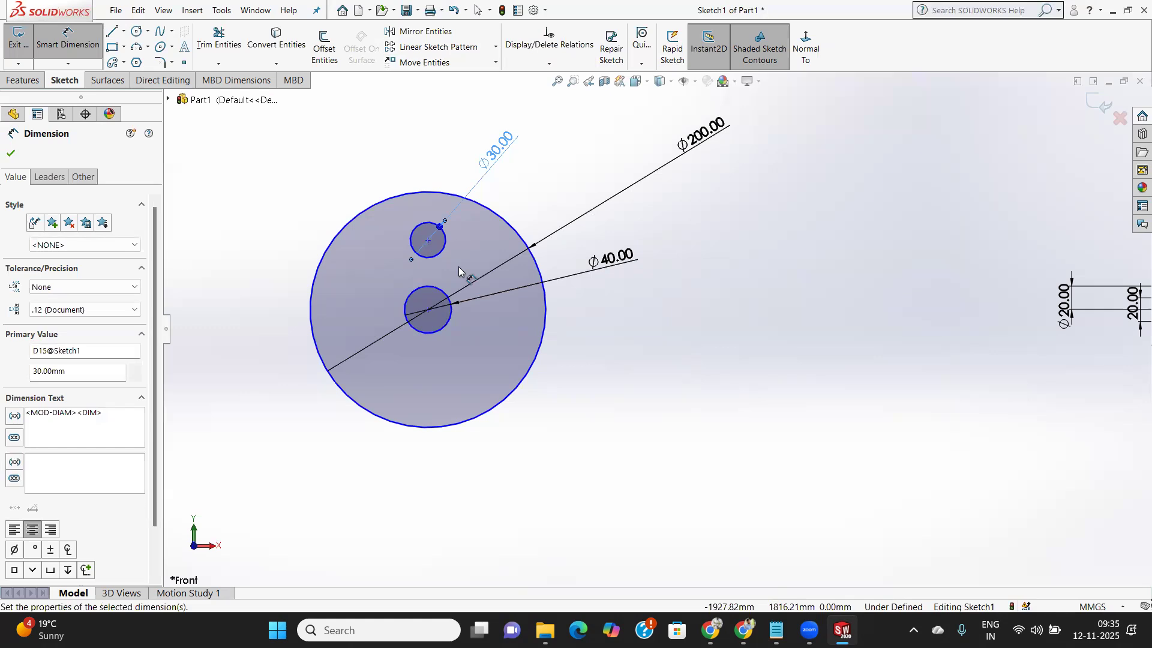
{"action": "scroll", "coordinate": [537, 320], "scroll_direction": "down", "scroll_amount": 3}
{"action": "scroll", "coordinate": [538, 321], "scroll_direction": "up", "scroll_amount": 6}
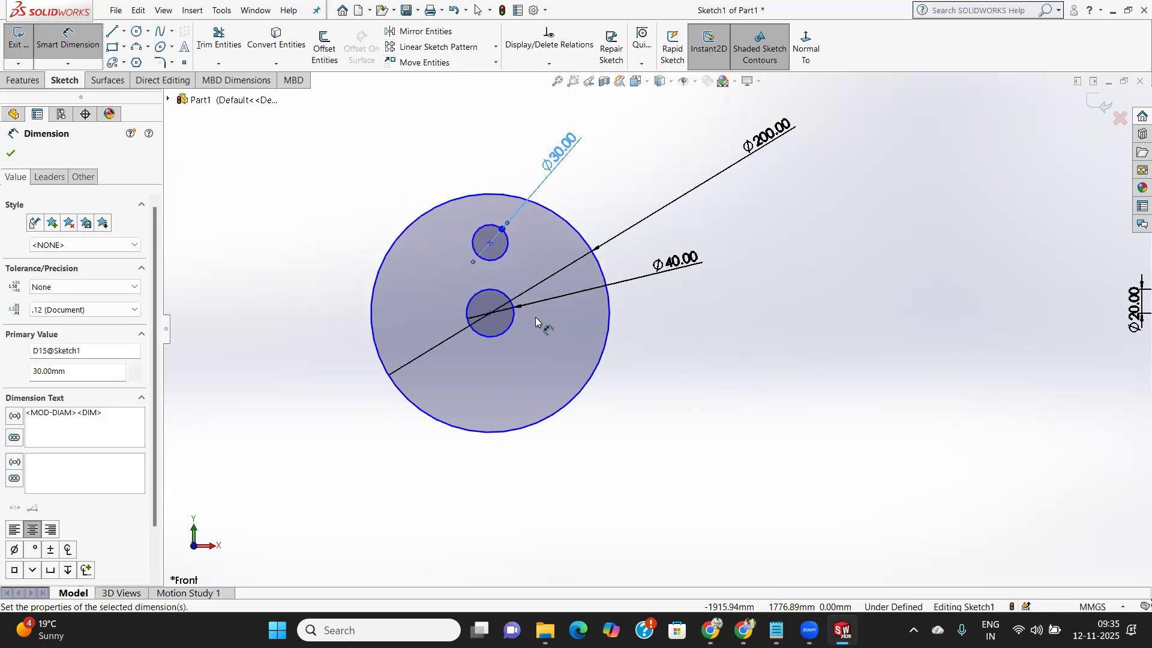
{"action": "scroll", "coordinate": [1128, 289], "scroll_direction": "down", "scroll_amount": 4}
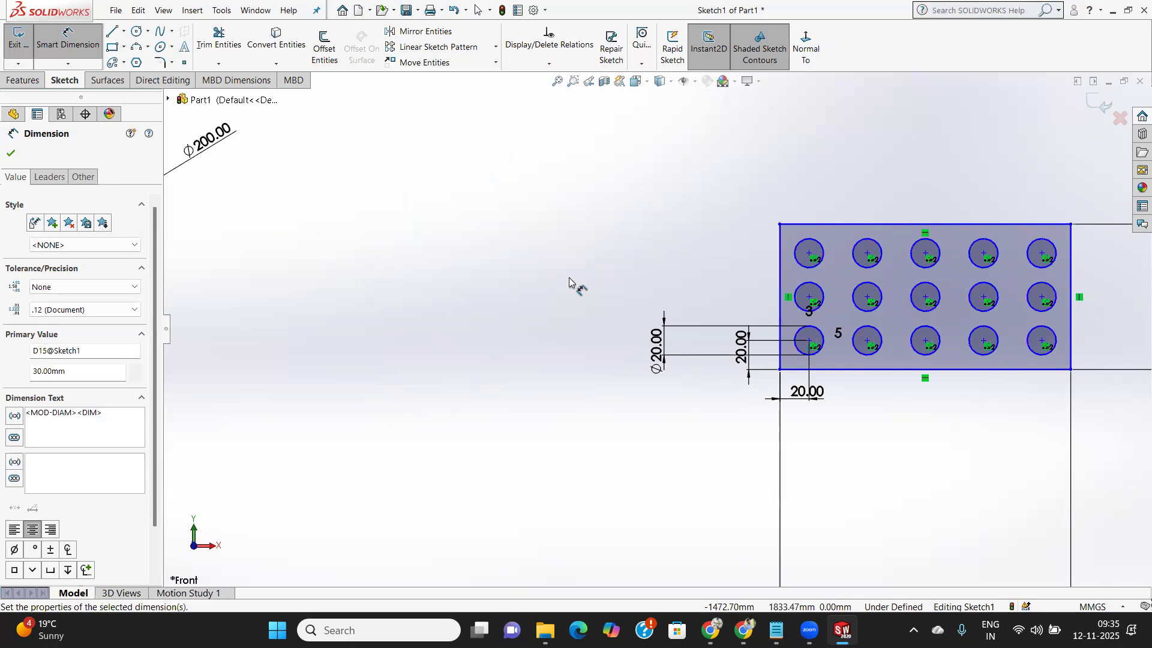
{"action": "scroll", "coordinate": [570, 284], "scroll_direction": "up", "scroll_amount": 4}
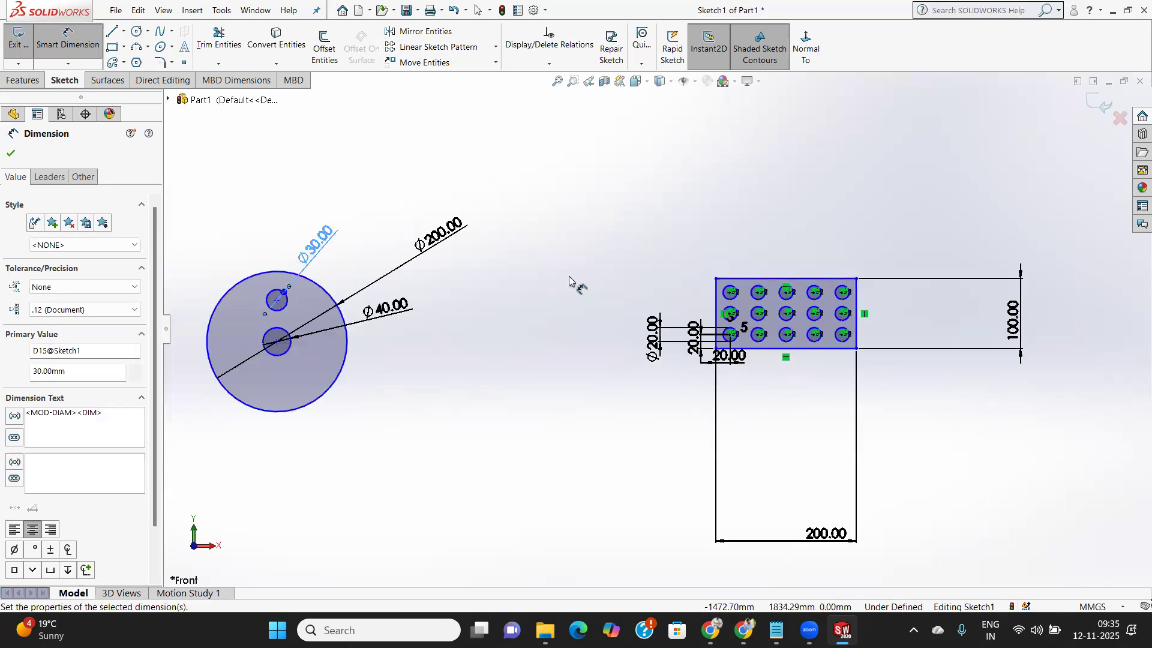
{"action": "scroll", "coordinate": [236, 329], "scroll_direction": "down", "scroll_amount": 5}
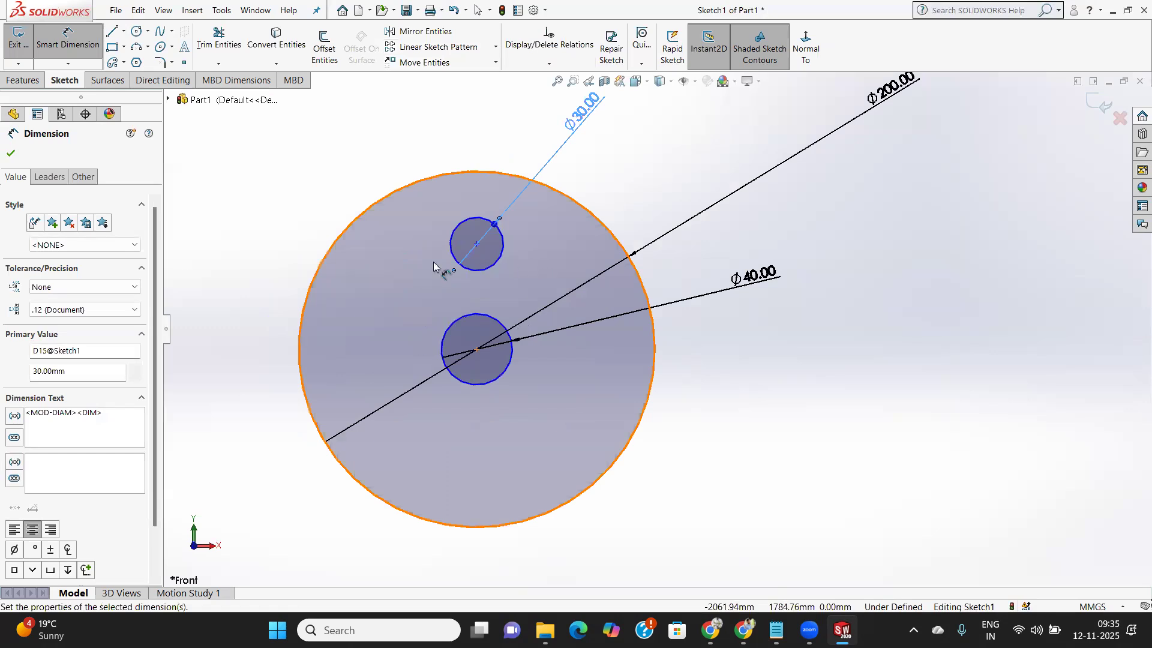
{"action": "left_click", "coordinate": [11, 153]}
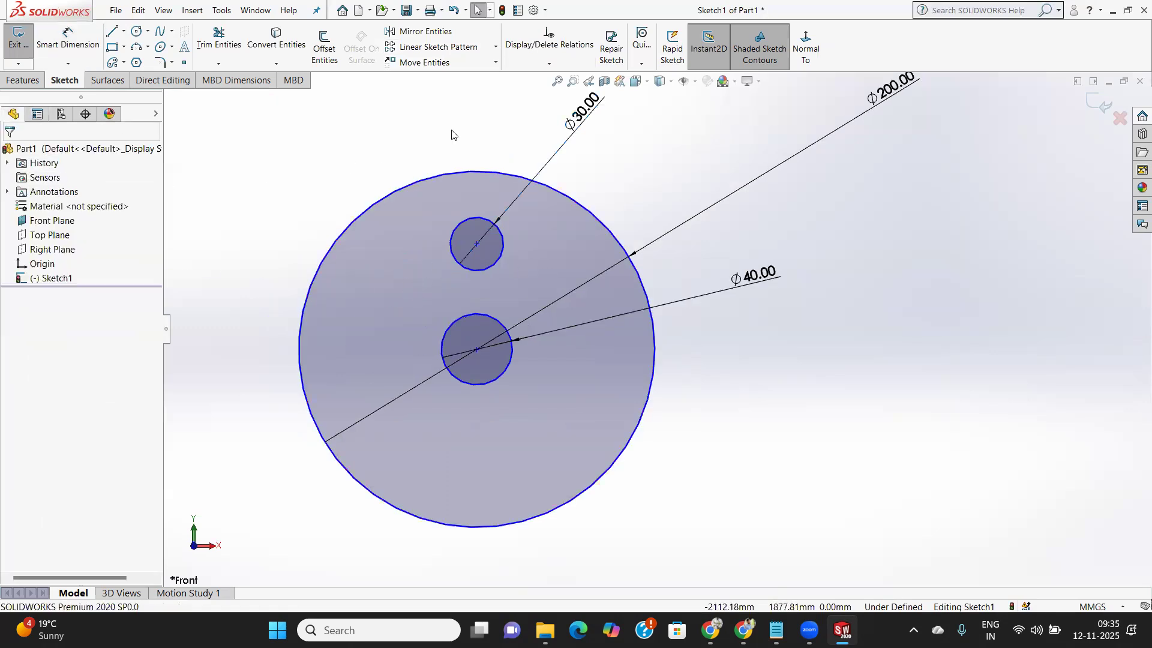
Start a circular sketch pattern with the 30 mm circle as the entity to pattern.
{"action": "left_click", "coordinate": [498, 48]}
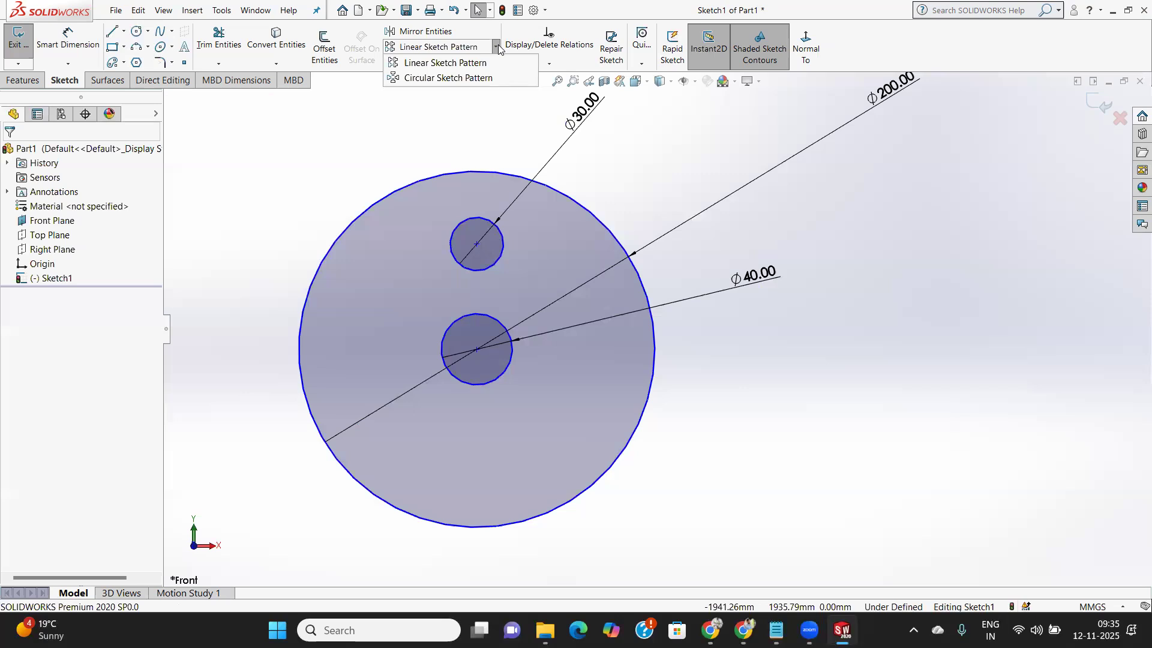
{"action": "left_click", "coordinate": [463, 79]}
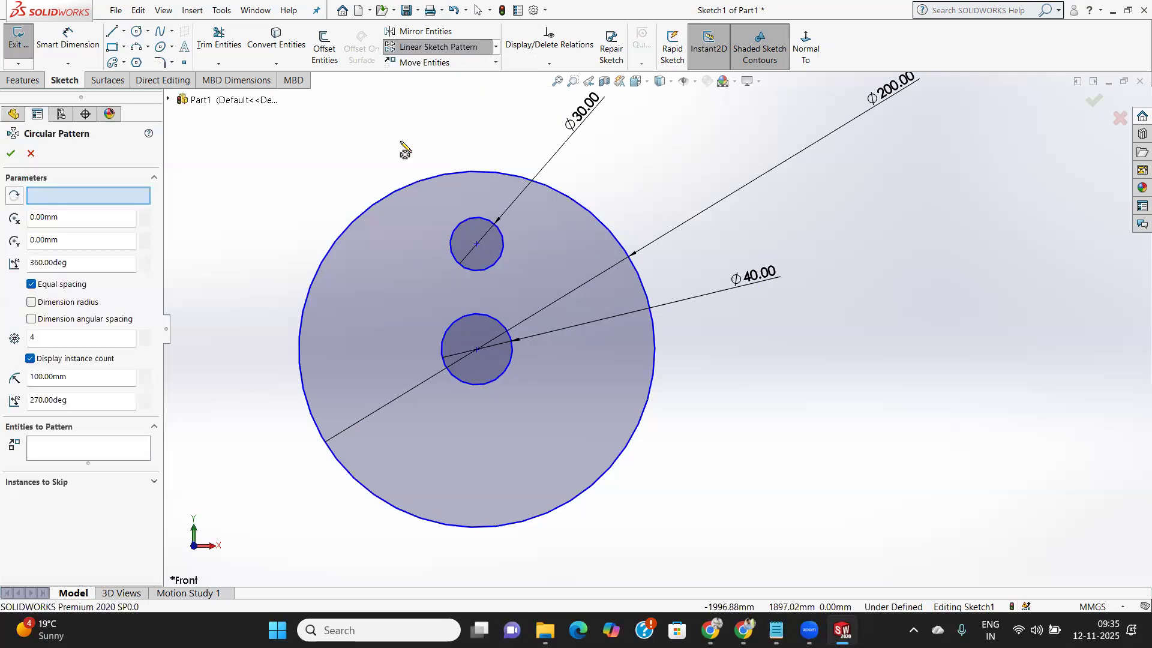
{"action": "left_click", "coordinate": [501, 243]}
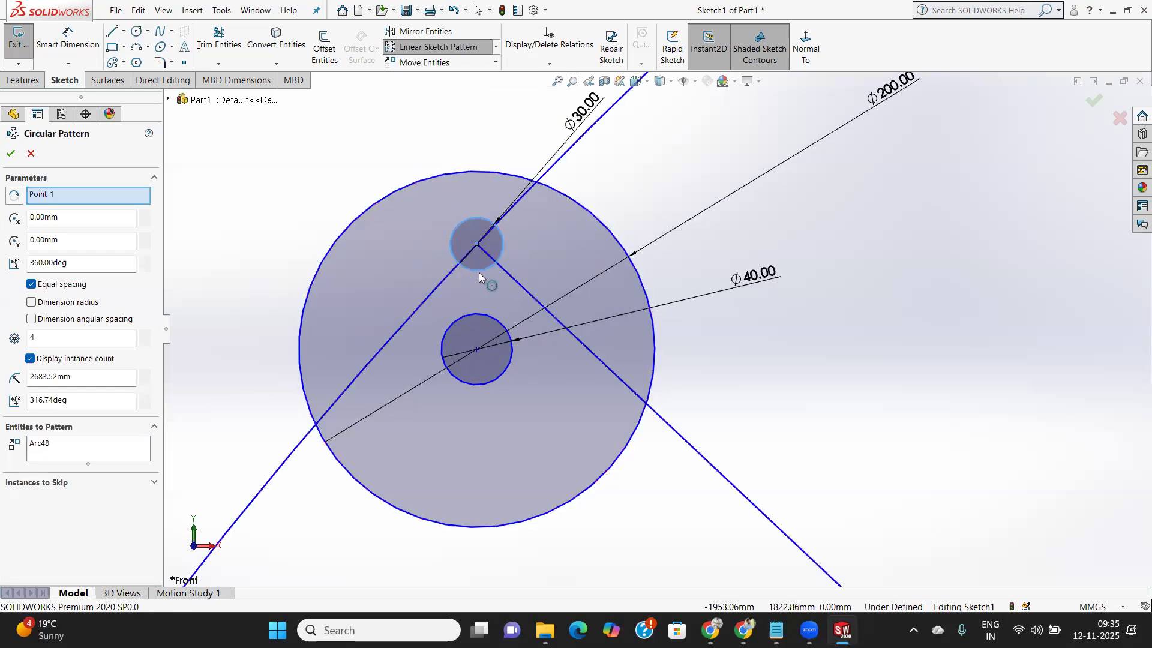
{"action": "scroll", "coordinate": [478, 273], "scroll_direction": "down", "scroll_amount": 2}
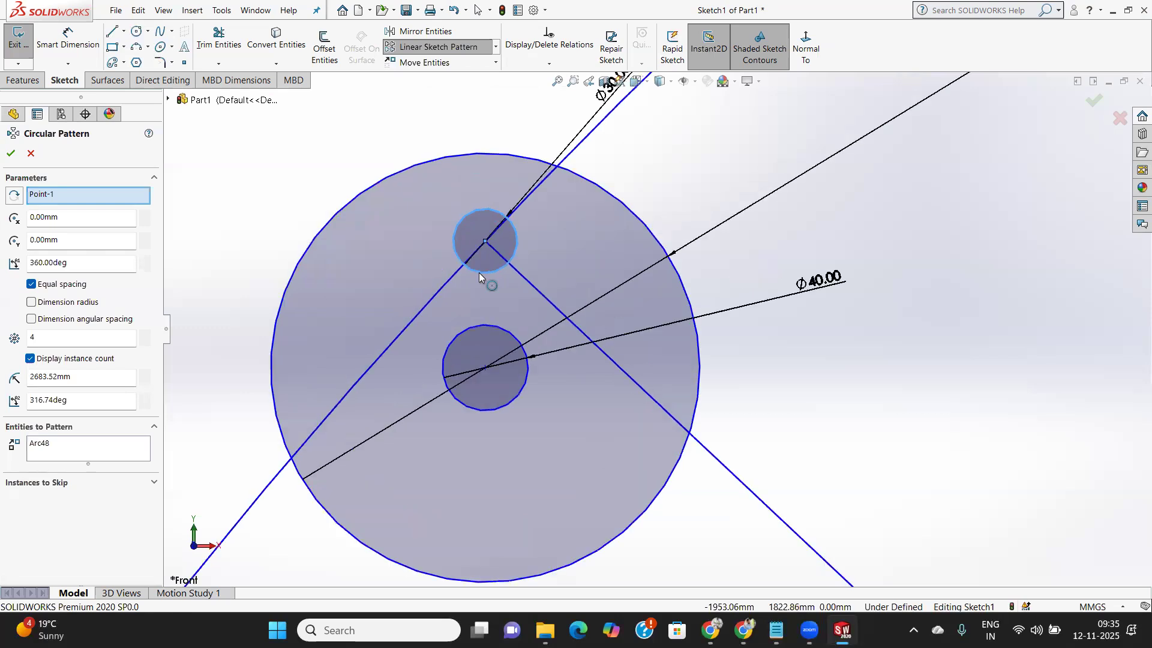
{"action": "scroll", "coordinate": [565, 318], "scroll_direction": "up", "scroll_amount": 5}
{"action": "scroll", "coordinate": [590, 335], "scroll_direction": "up", "scroll_amount": 5}
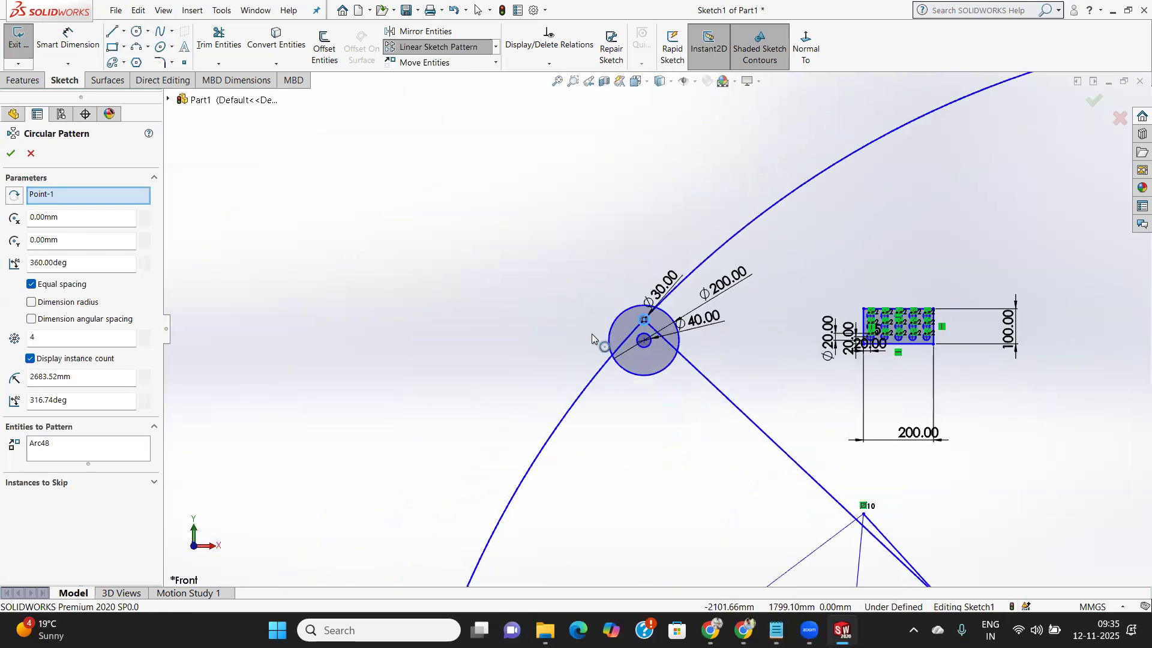
{"action": "scroll", "coordinate": [828, 340], "scroll_direction": "down", "scroll_amount": 6}
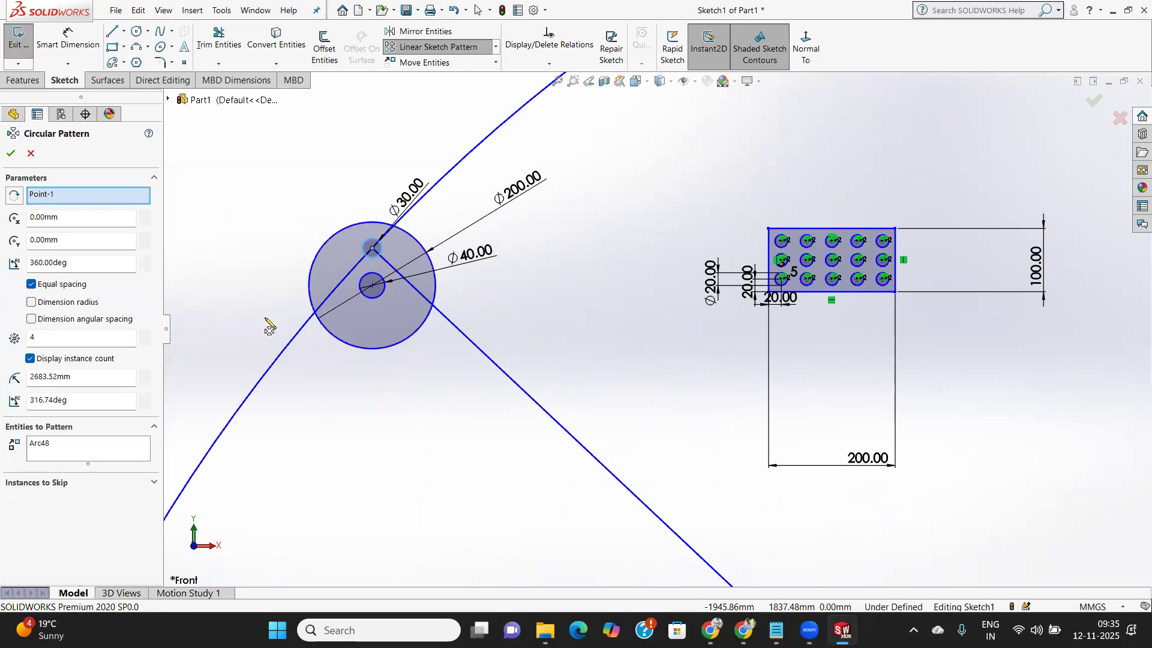
Clear the circular pattern's entities and reselect the 30 mm circle.
{"action": "left_click", "coordinate": [81, 452]}
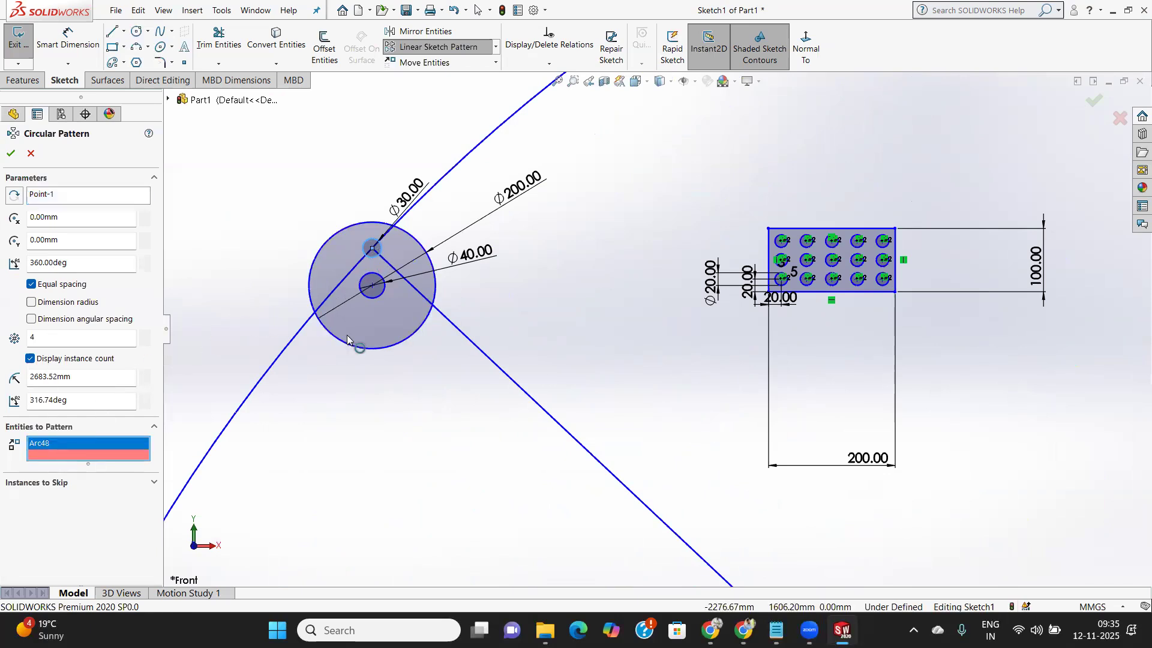
{"action": "right_click", "coordinate": [80, 452]}
{"action": "left_click", "coordinate": [108, 457]}
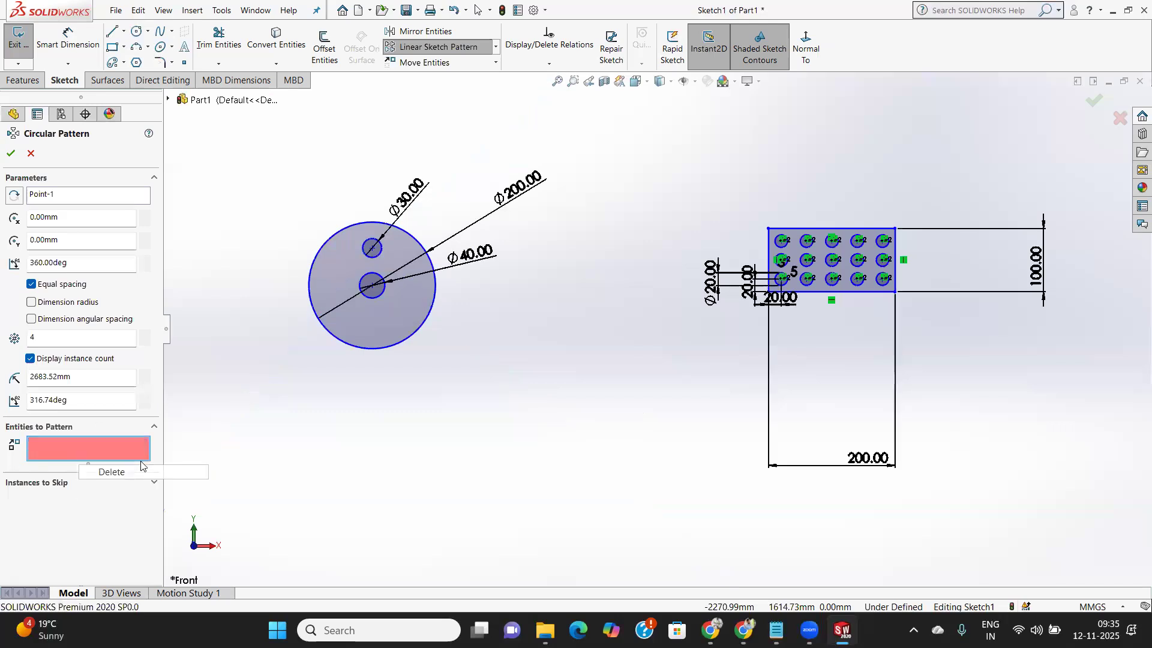
{"action": "left_click", "coordinate": [381, 258]}
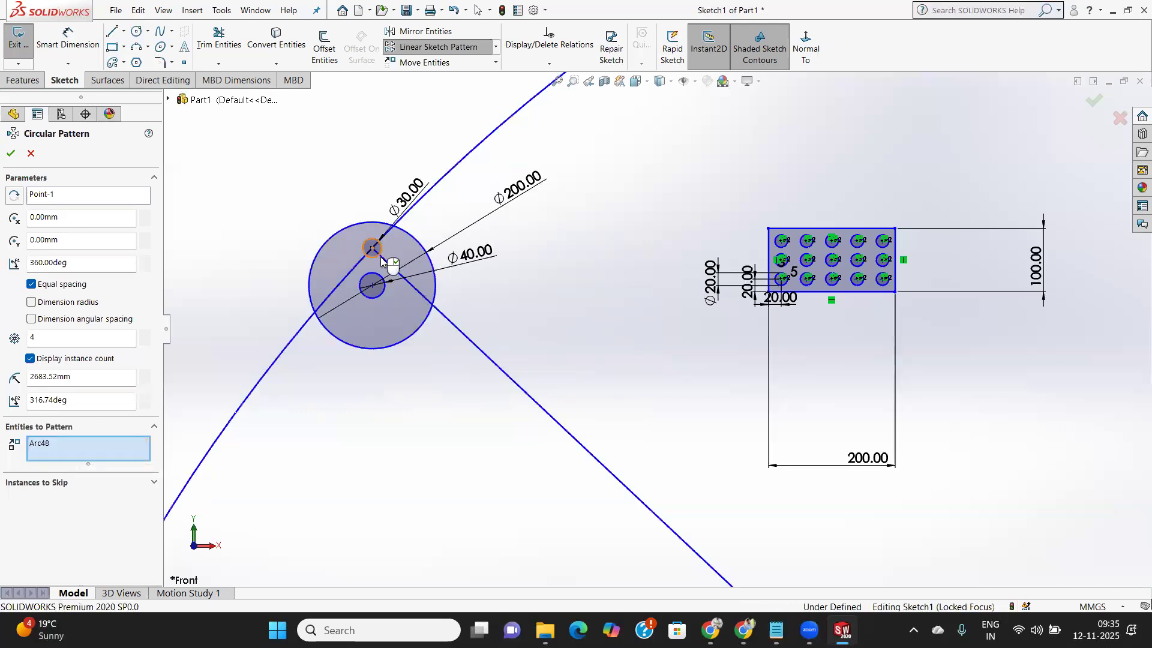
Centre the circular pattern on the 200 mm circle's centre point, set 6 instances over 360 degrees, and accept it.
{"action": "left_click", "coordinate": [71, 196]}
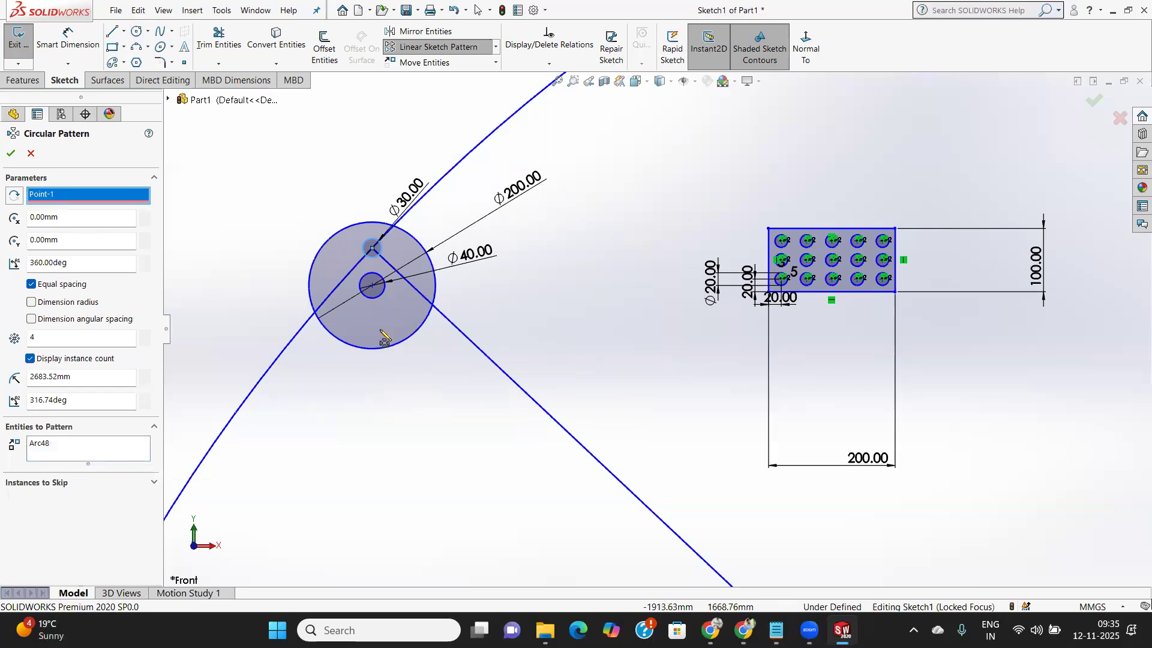
{"action": "scroll", "coordinate": [384, 338], "scroll_direction": "down", "scroll_amount": 5}
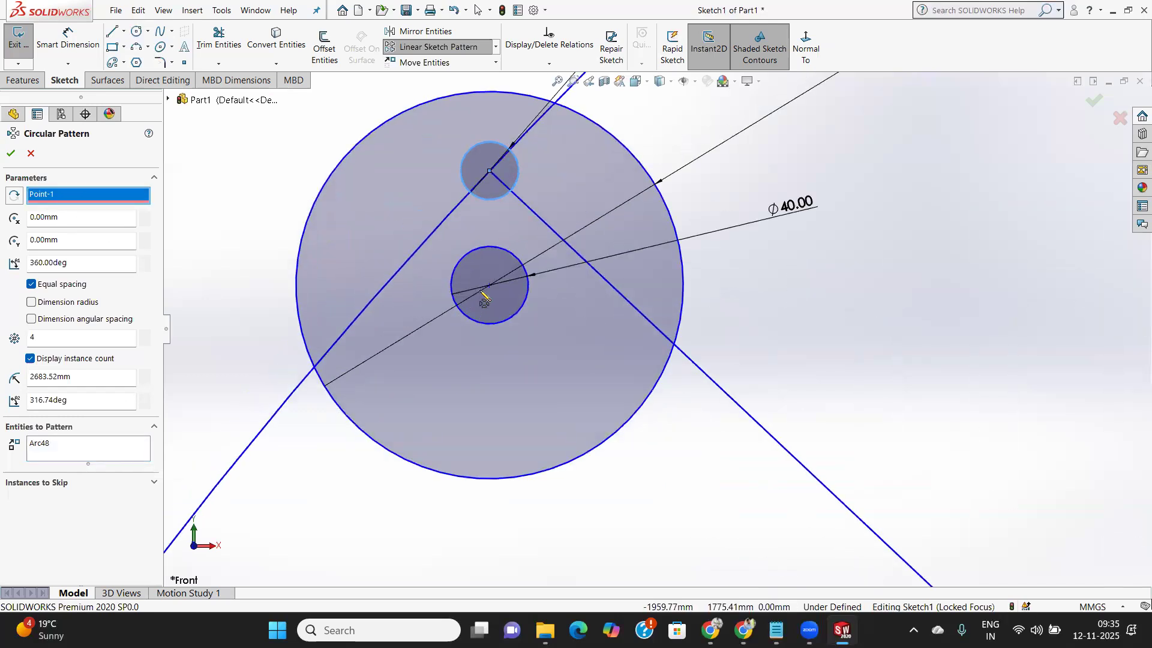
{"action": "left_click", "coordinate": [490, 286]}
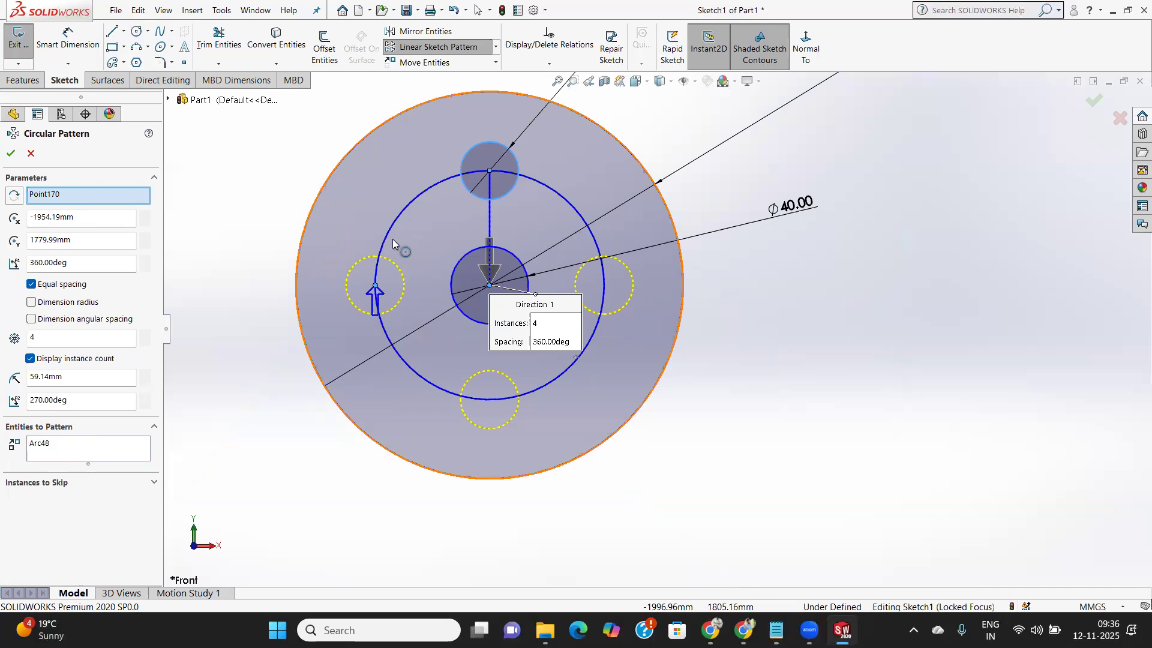
{"action": "double_click", "coordinate": [38, 338]}
{"action": "type", "text": "6"}
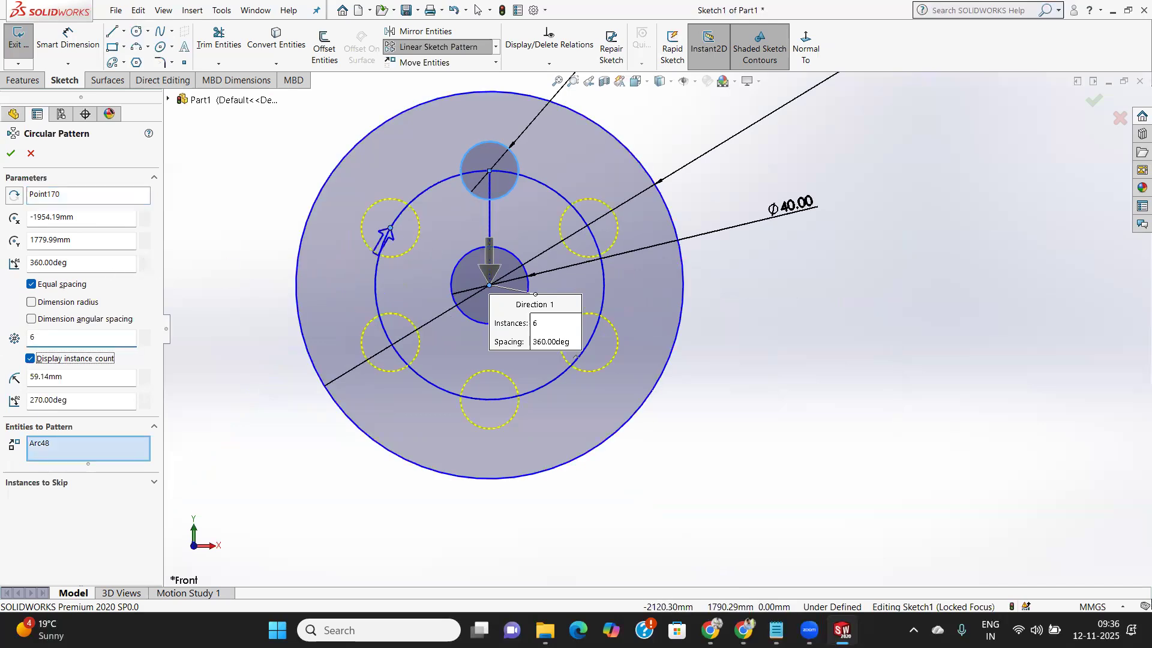
{"action": "key", "text": "Tab"}
{"action": "left_click", "coordinate": [11, 153]}
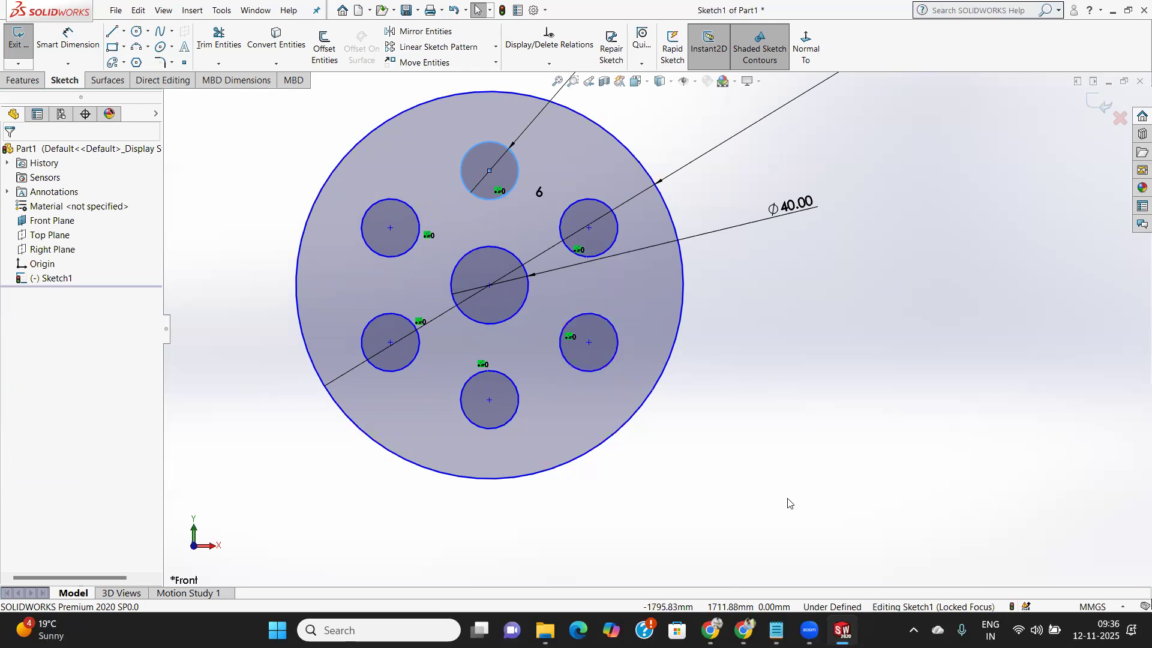
Switch to File Explorer and open Sketcher Module.pdf from the CadDesk folder.
{"action": "mouse_move", "coordinate": [544, 629]}
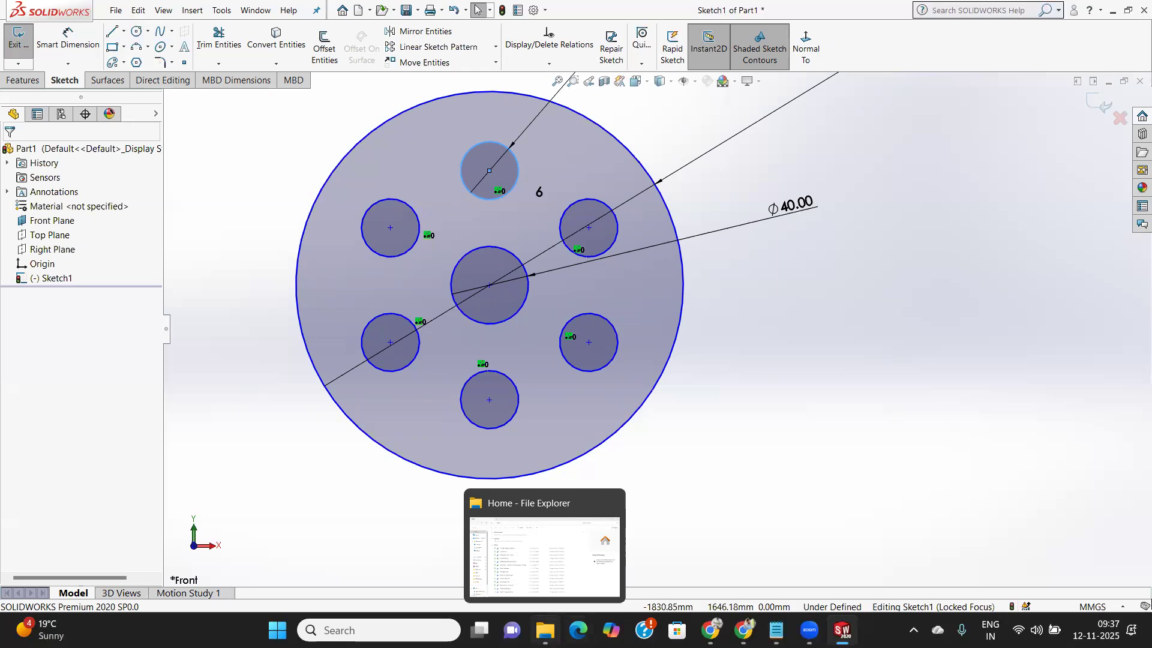
{"action": "left_click", "coordinate": [545, 630]}
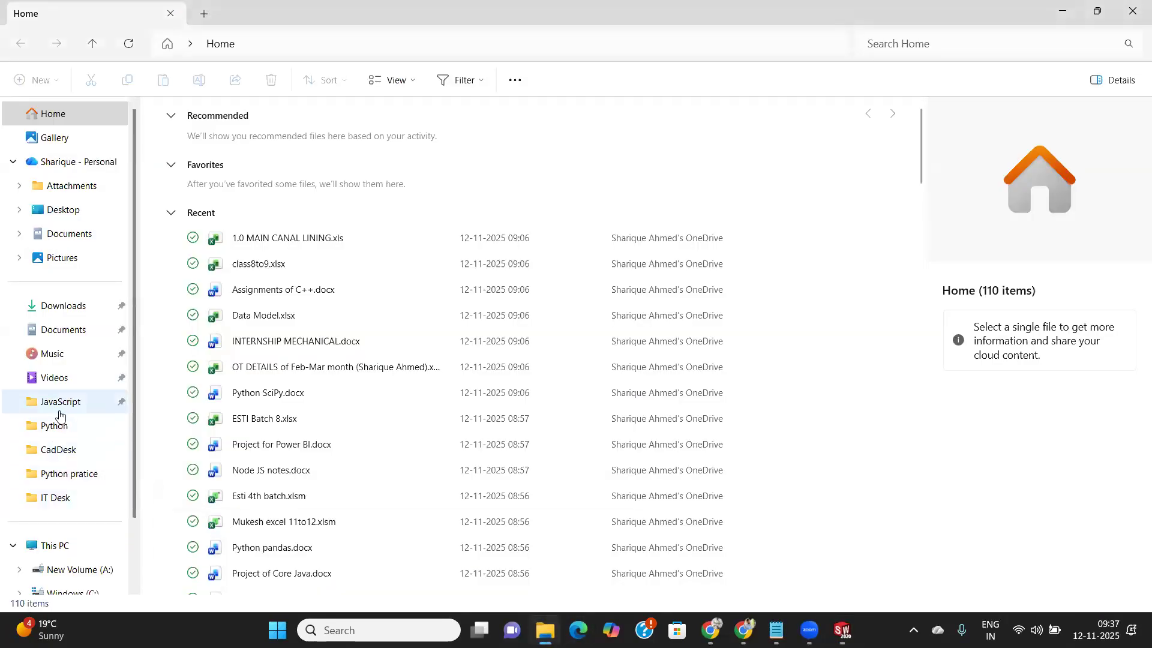
{"action": "left_click", "coordinate": [62, 448]}
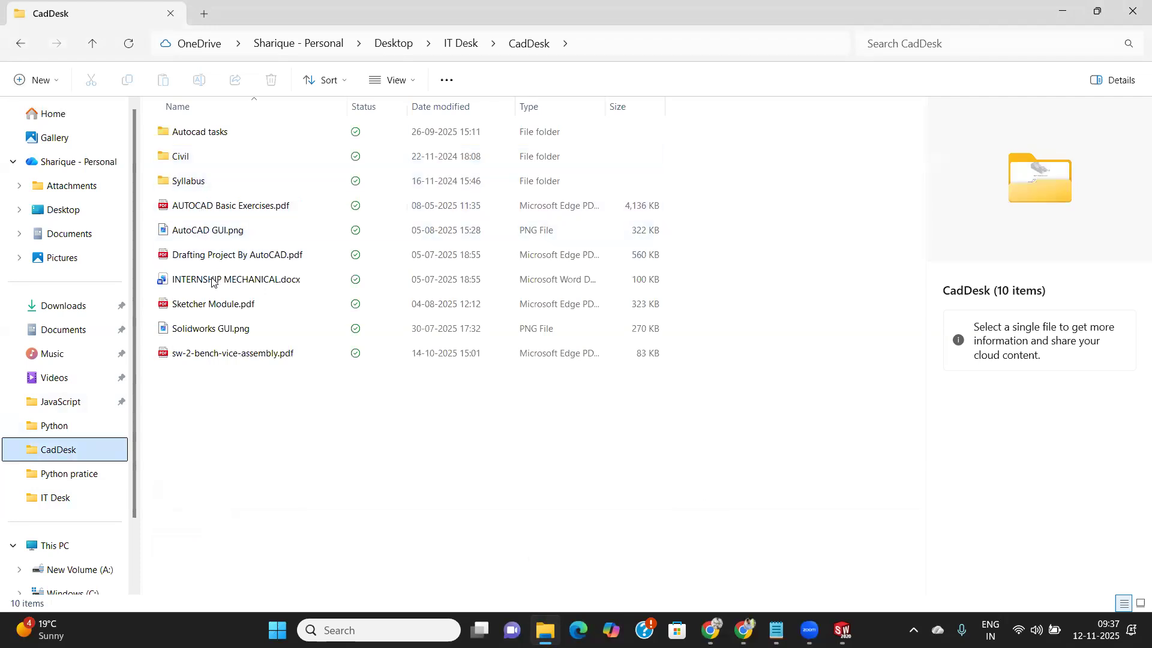
{"action": "double_click", "coordinate": [214, 306]}
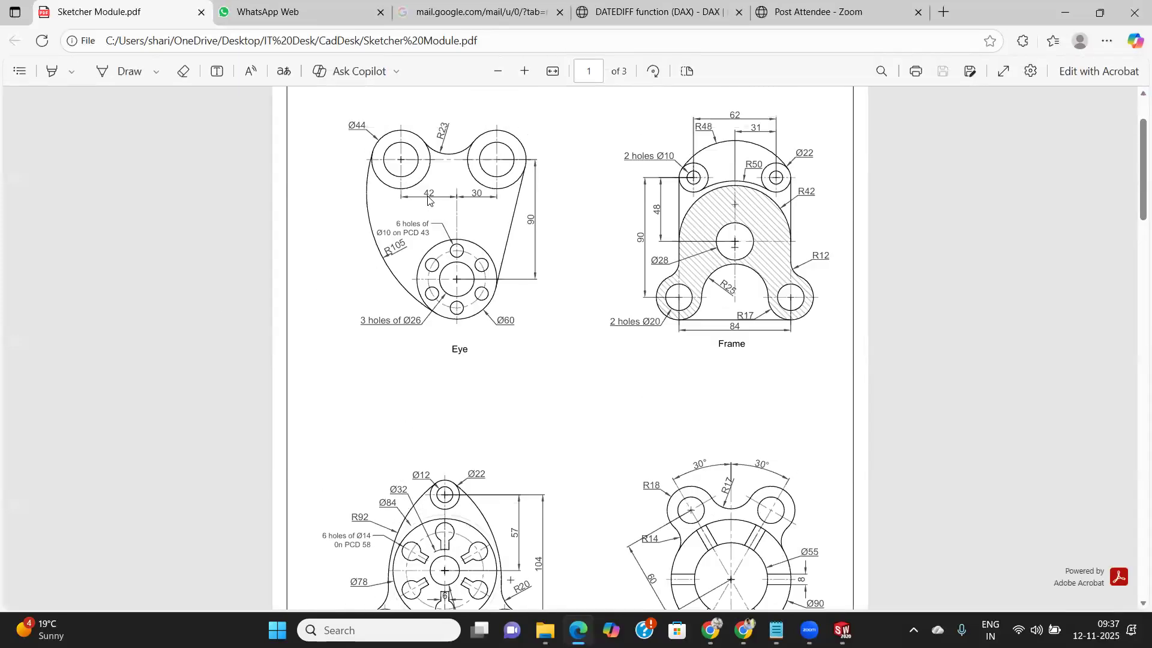
Examine the dimensions of the Eye and Frame exercise drawings on the PDF's first page.
{"action": "scroll", "coordinate": [429, 201], "scroll_direction": "up", "scroll_amount": 3}
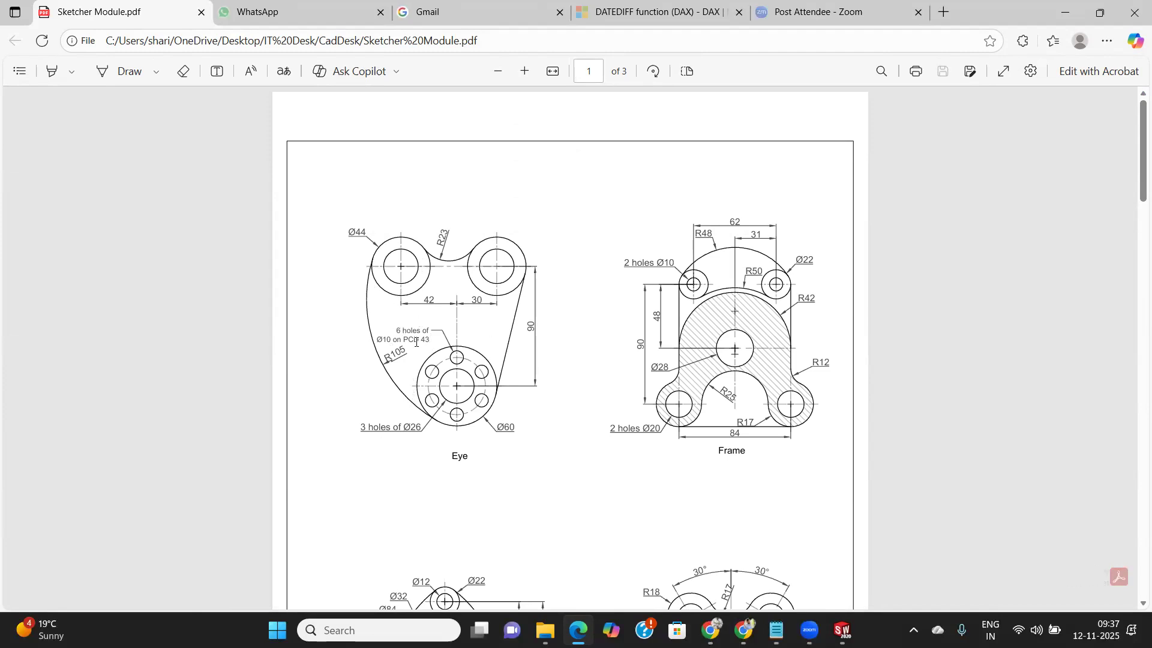
{"action": "left_click", "coordinate": [525, 71]}
{"action": "scroll", "coordinate": [444, 393], "scroll_direction": "down", "scroll_amount": 3}
{"action": "scroll", "coordinate": [435, 375], "scroll_direction": "up", "scroll_amount": 2}
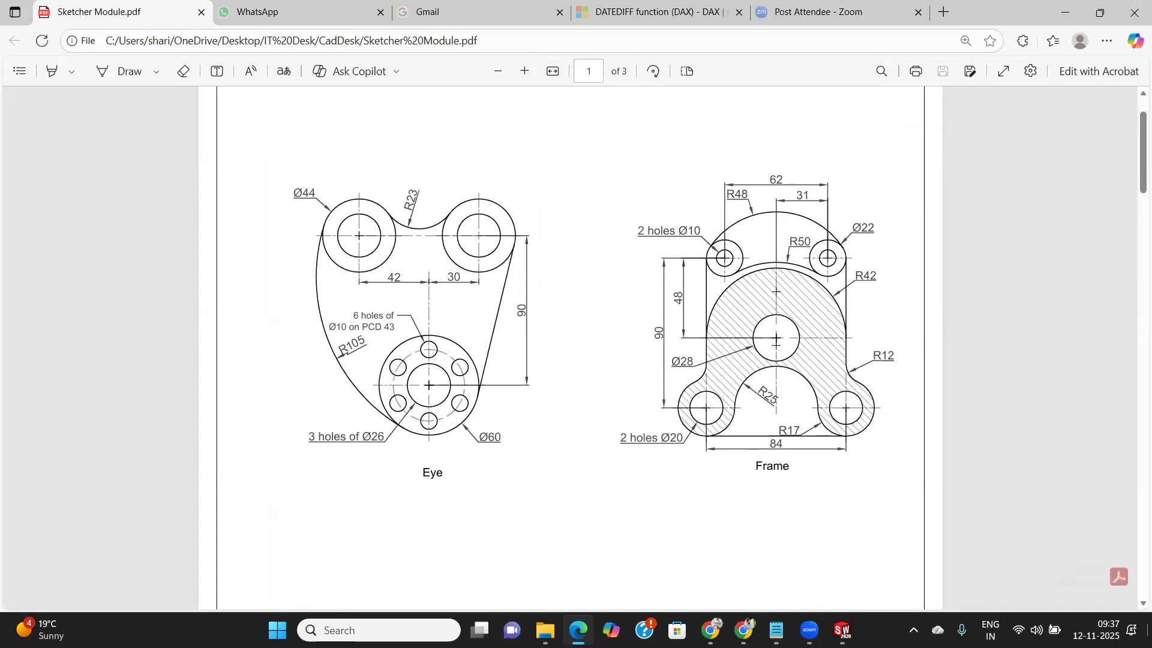
Switch to SOLIDWORKS and create a new document from the Part template.
{"action": "left_click", "coordinate": [842, 630]}
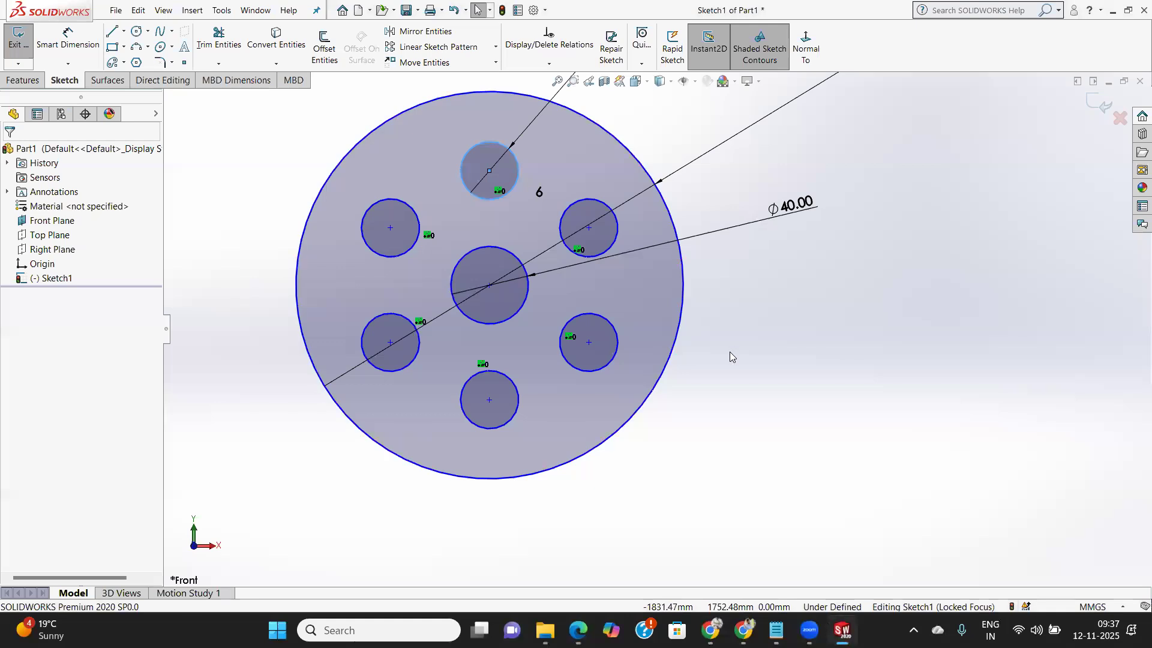
{"action": "scroll", "coordinate": [729, 352], "scroll_direction": "up", "scroll_amount": 15}
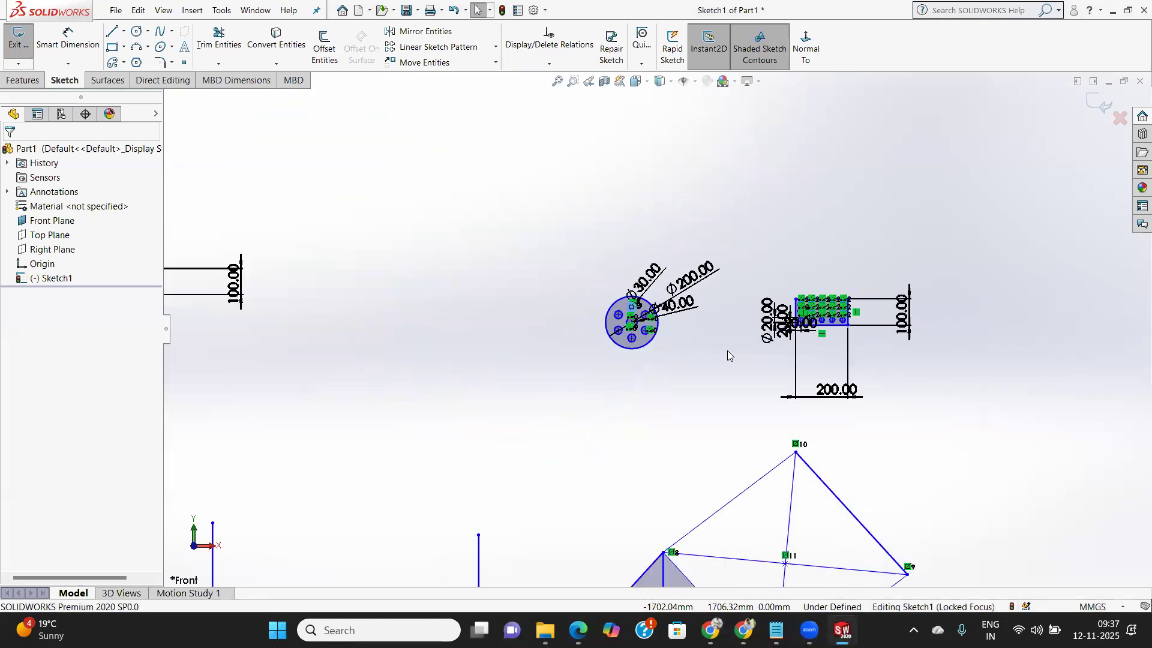
{"action": "left_click", "coordinate": [115, 10]}
{"action": "left_click", "coordinate": [159, 17]}
{"action": "mouse_move", "coordinate": [116, 10]}
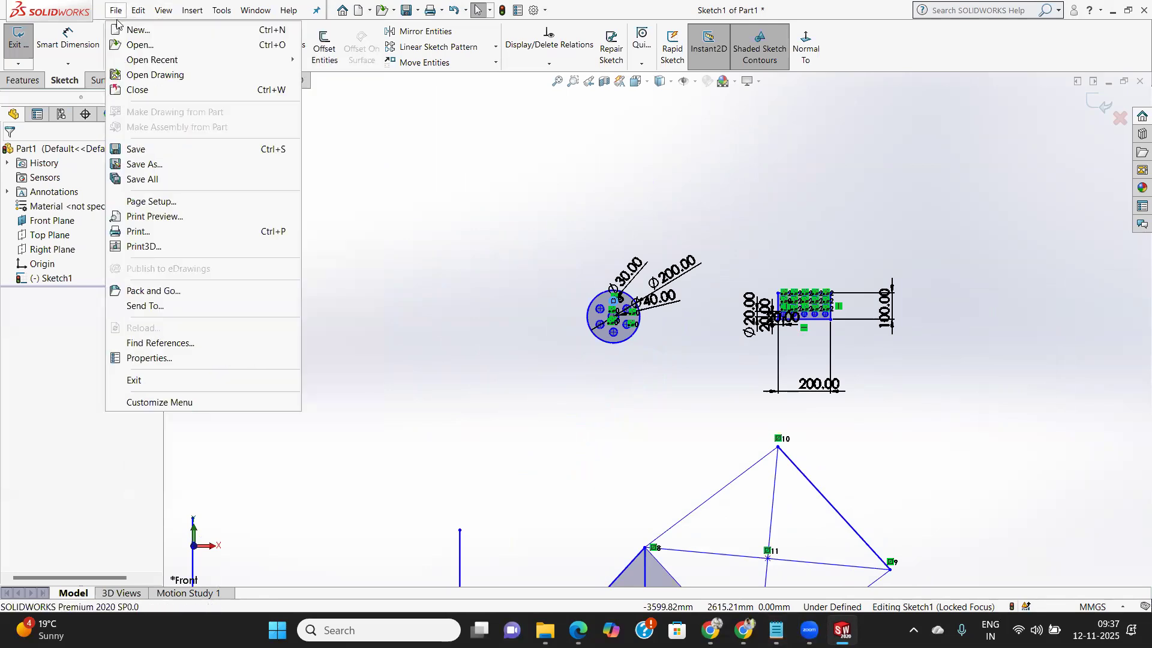
{"action": "left_click", "coordinate": [145, 35]}
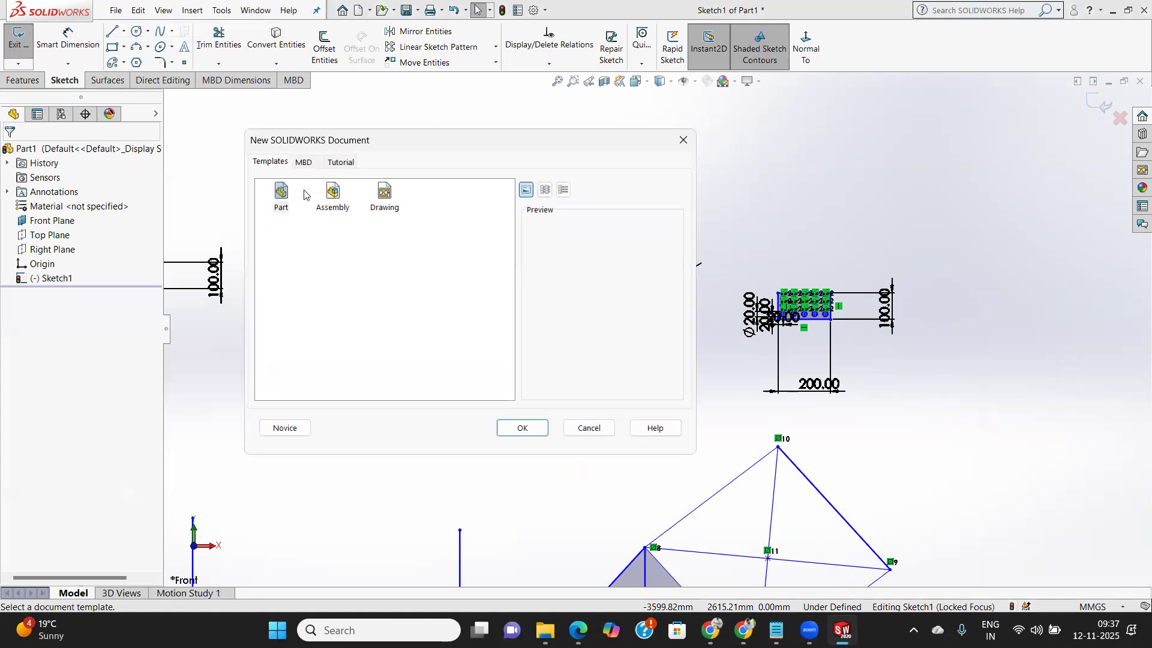
{"action": "left_click", "coordinate": [280, 196]}
{"action": "left_click", "coordinate": [515, 427]}
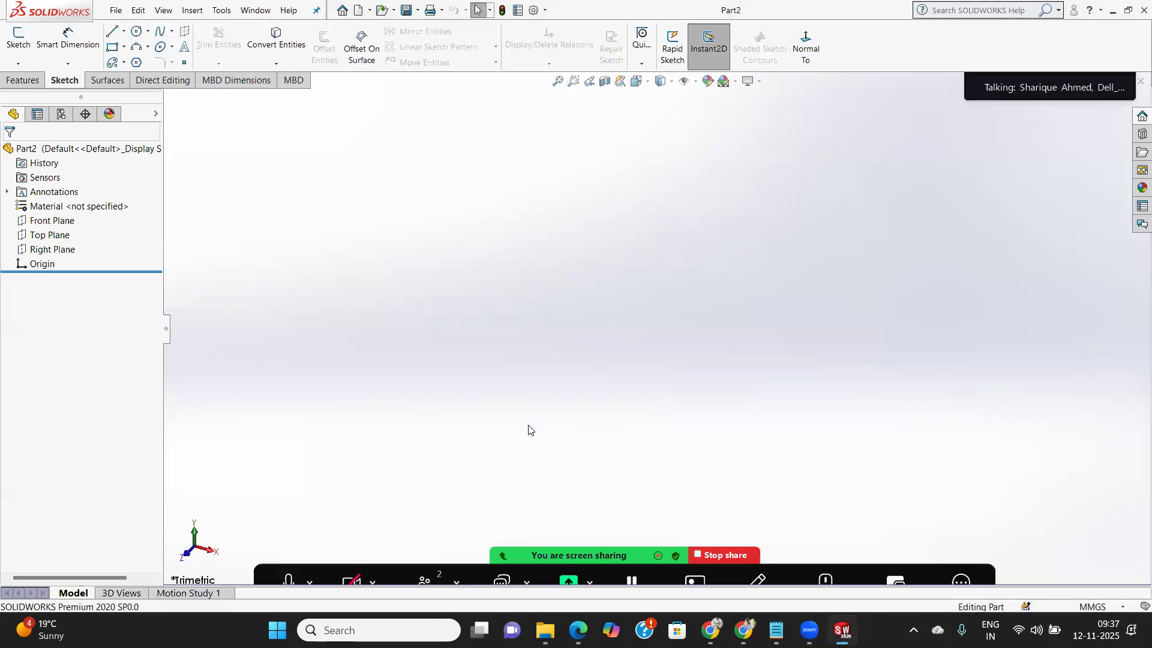
Start a sketch on the Front Plane and make the plane visible.
{"action": "left_click", "coordinate": [52, 220]}
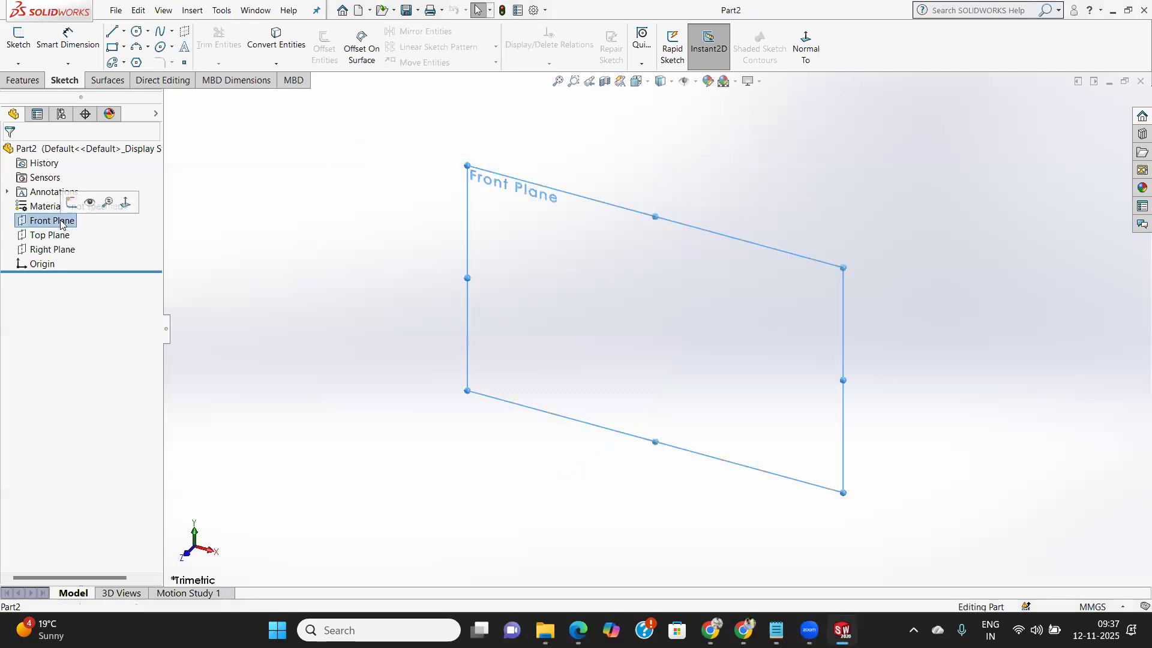
{"action": "left_click", "coordinate": [21, 36]}
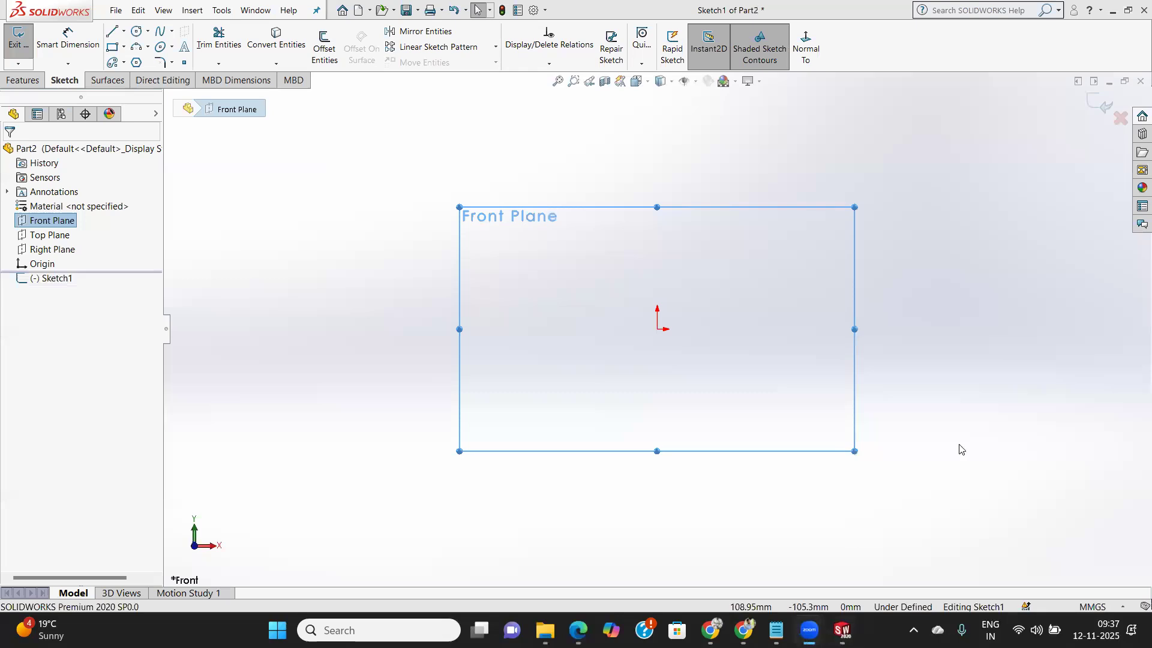
{"action": "left_click", "coordinate": [928, 372]}
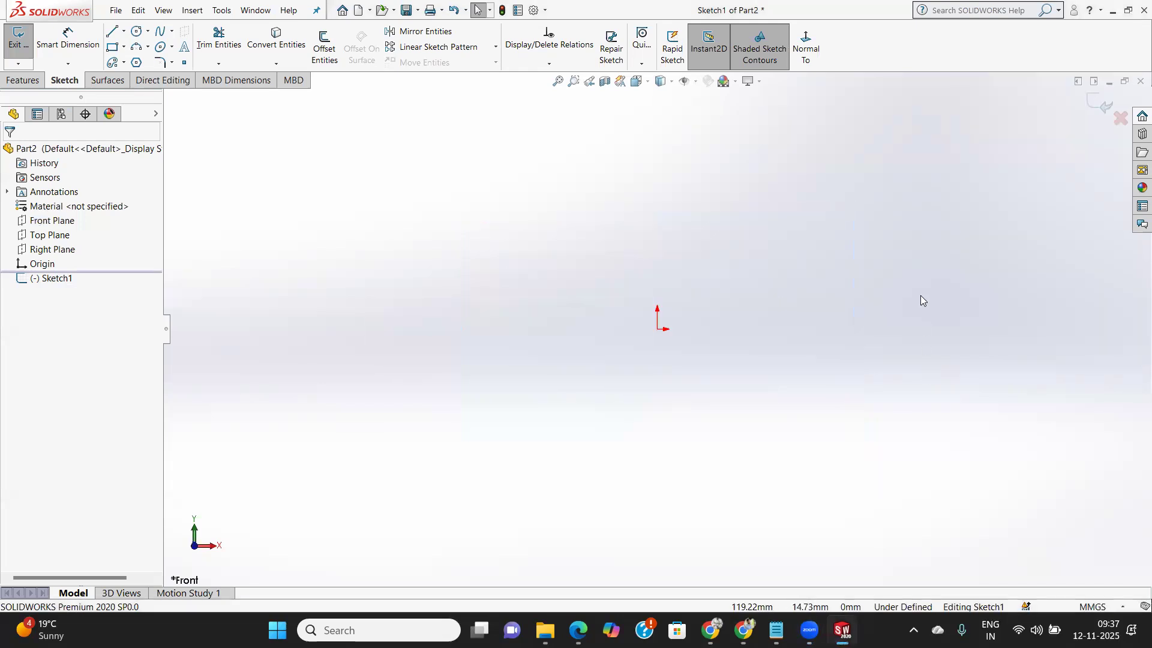
{"action": "left_click", "coordinate": [53, 221]}
{"action": "right_click", "coordinate": [61, 223]}
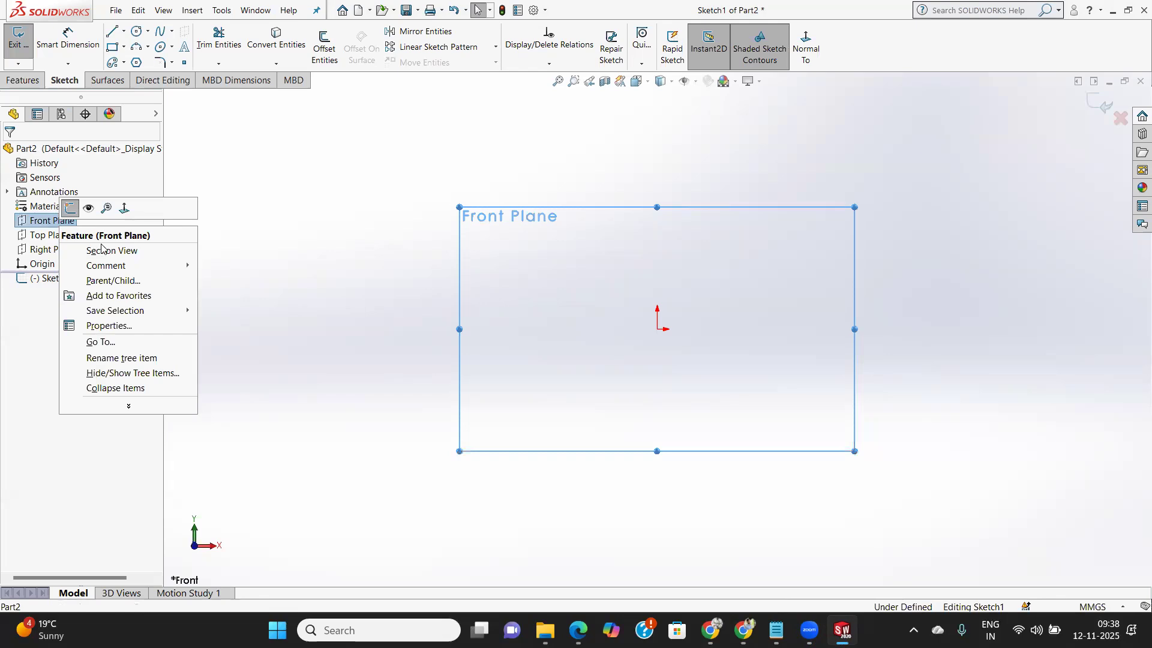
{"action": "left_click", "coordinate": [89, 208]}
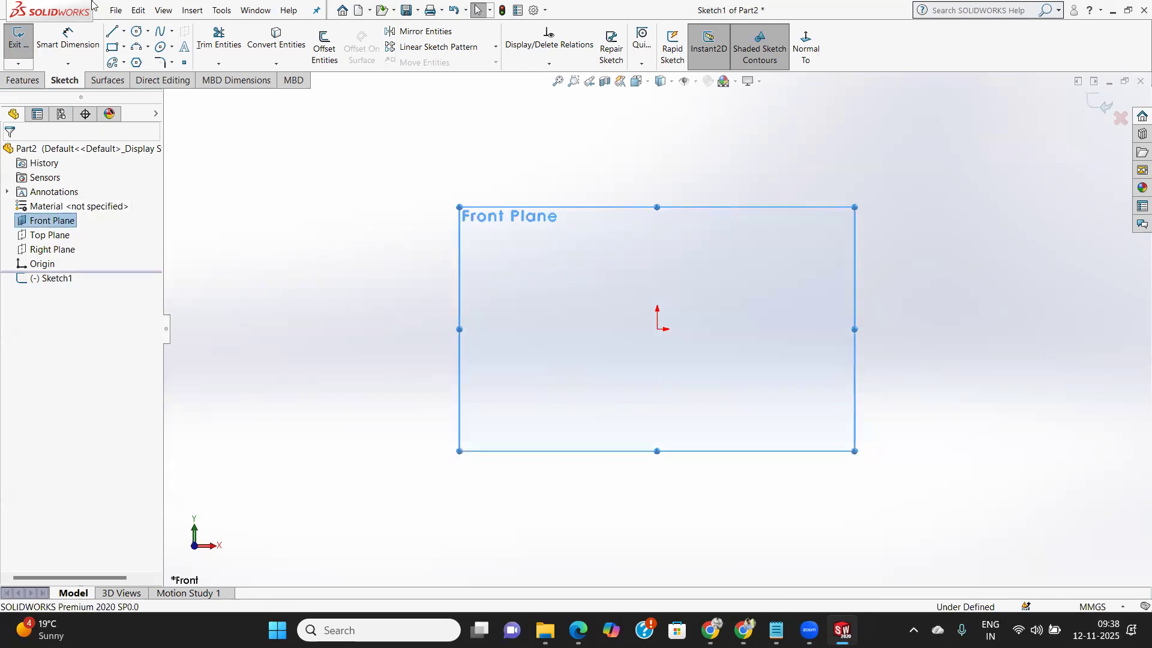
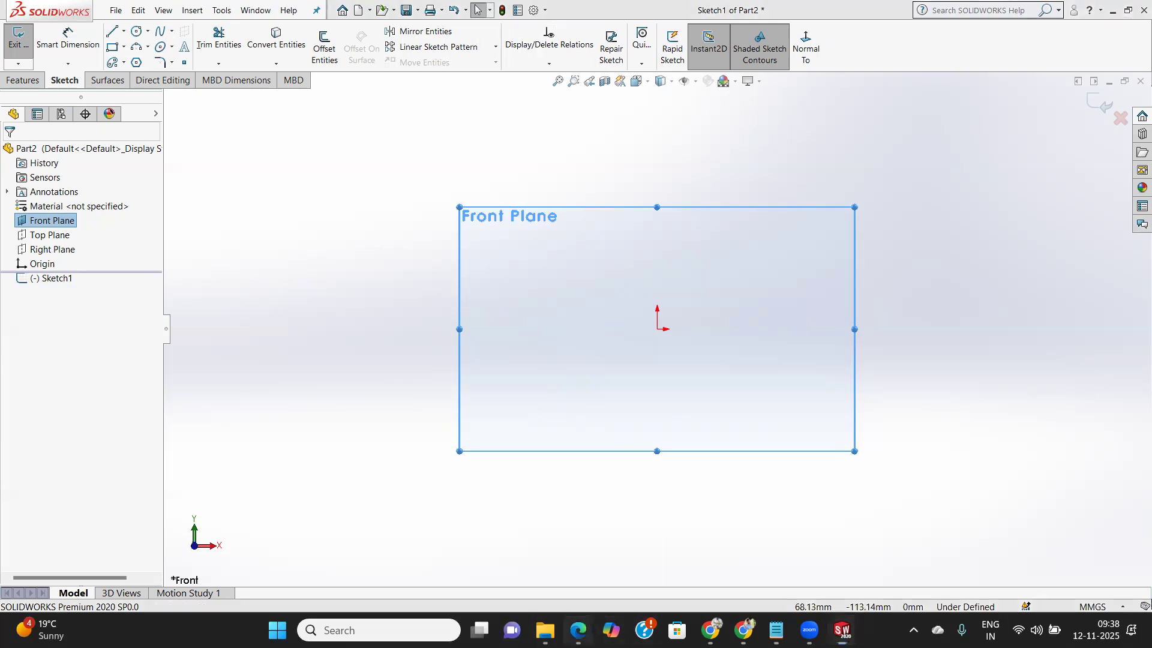
Restore the PDF and SOLIDWORKS windows to a smaller size so the Eye drawing sits beside the sketch, and narrow the feature tree.
{"action": "left_click", "coordinate": [578, 630]}
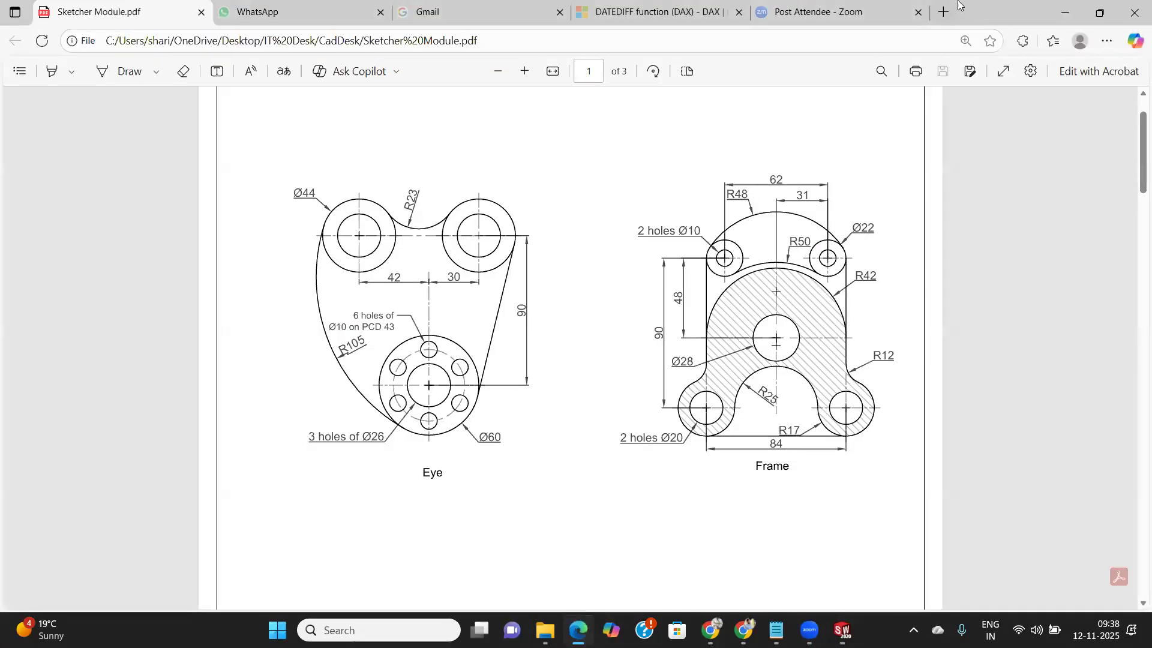
{"action": "left_click", "coordinate": [1102, 14]}
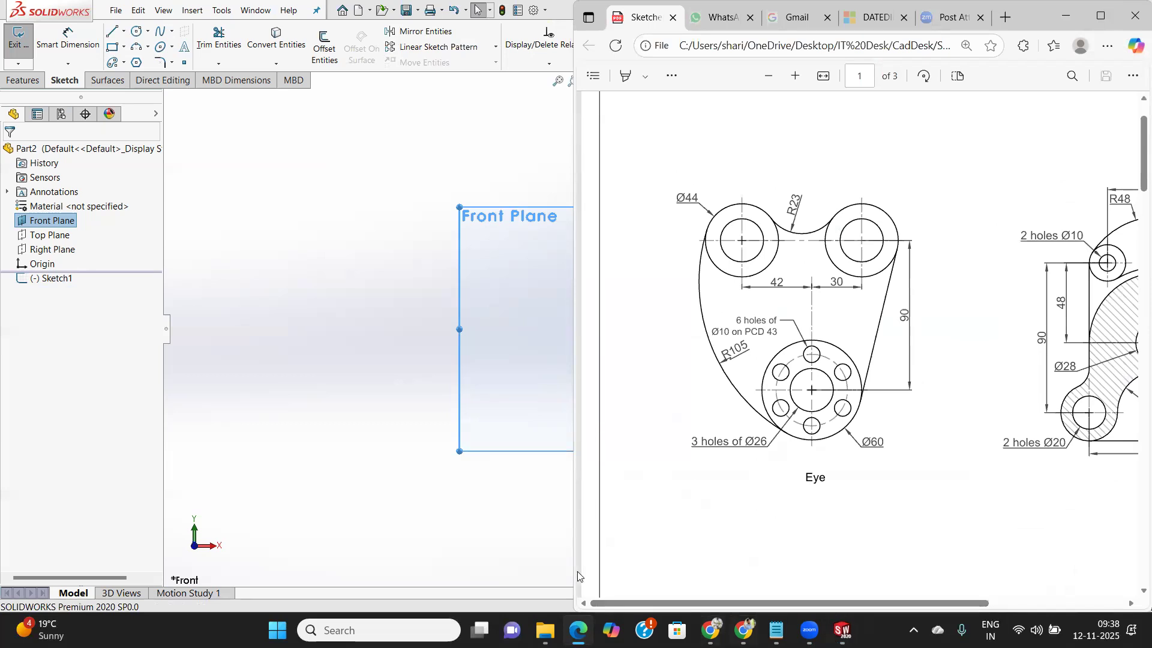
{"action": "left_click", "coordinate": [315, 146]}
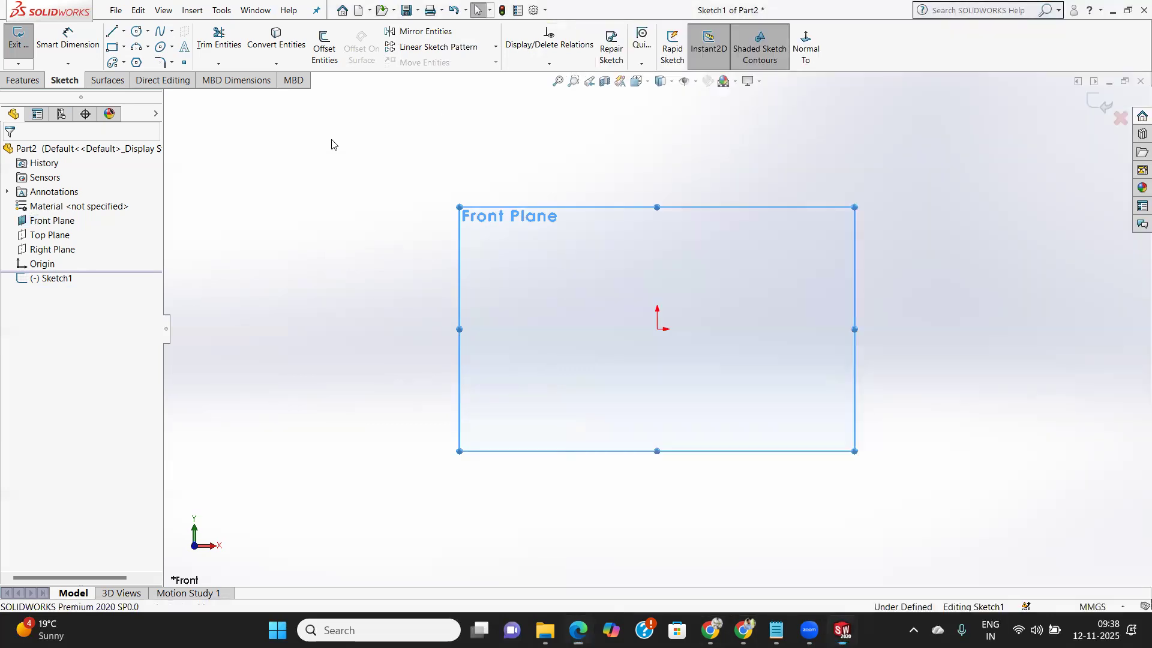
{"action": "left_click", "coordinate": [1126, 11]}
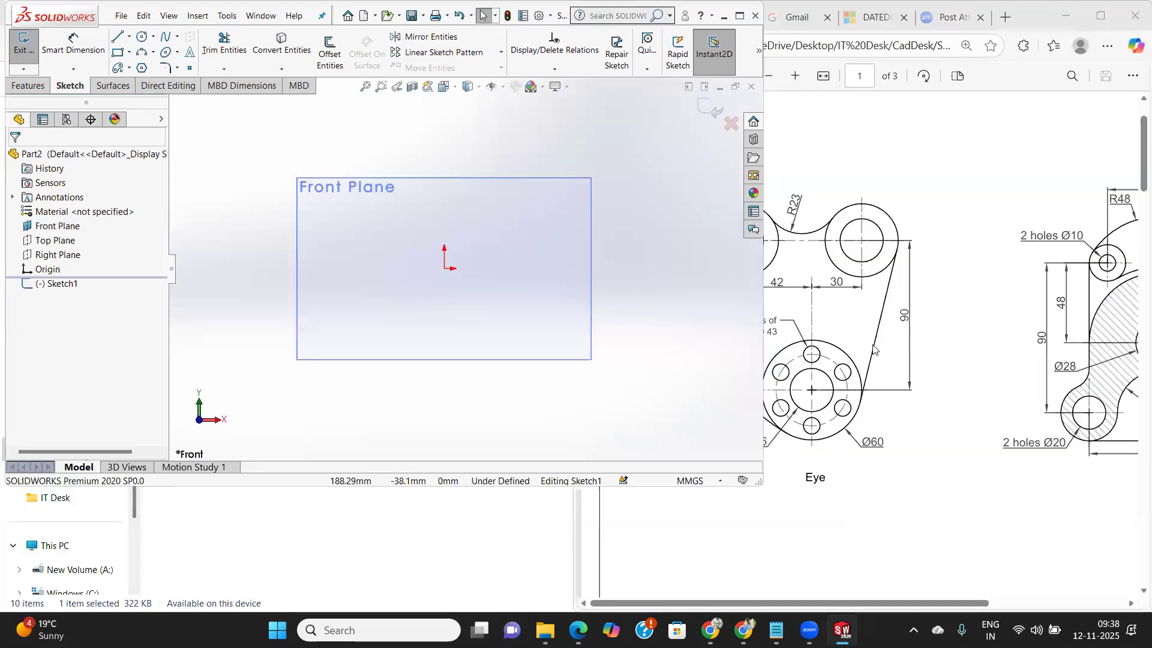
{"action": "left_click", "coordinate": [1100, 15]}
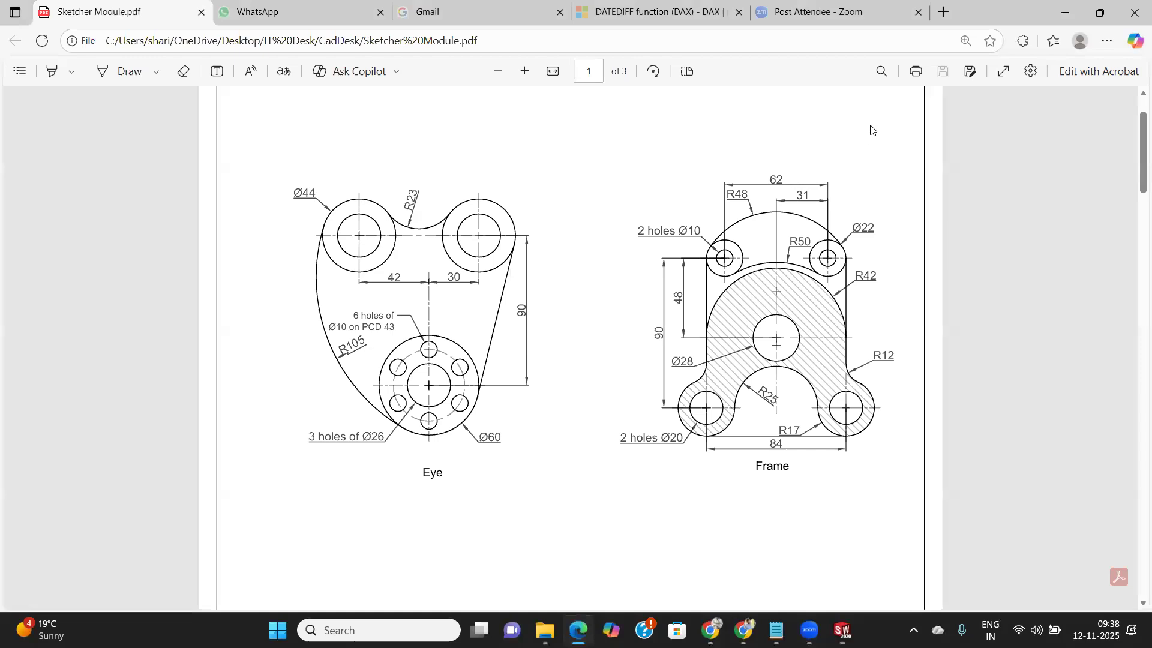
{"action": "left_click", "coordinate": [1101, 12]}
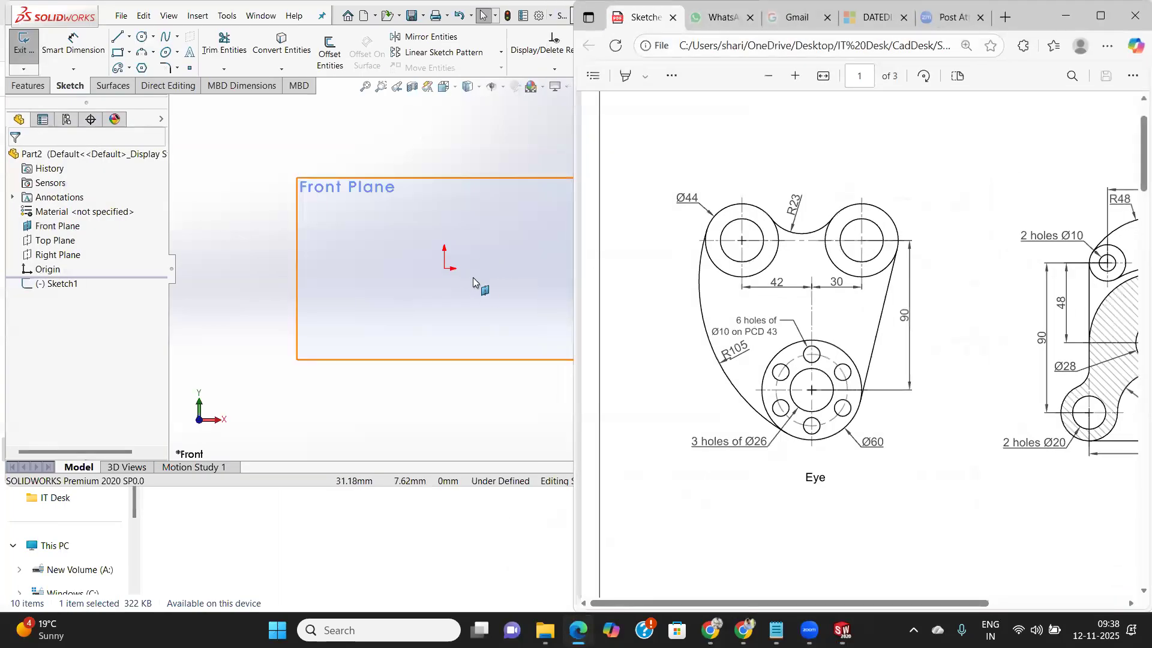
{"action": "left_click_drag", "start_coordinate": [167, 321], "coordinate": [107, 318]}
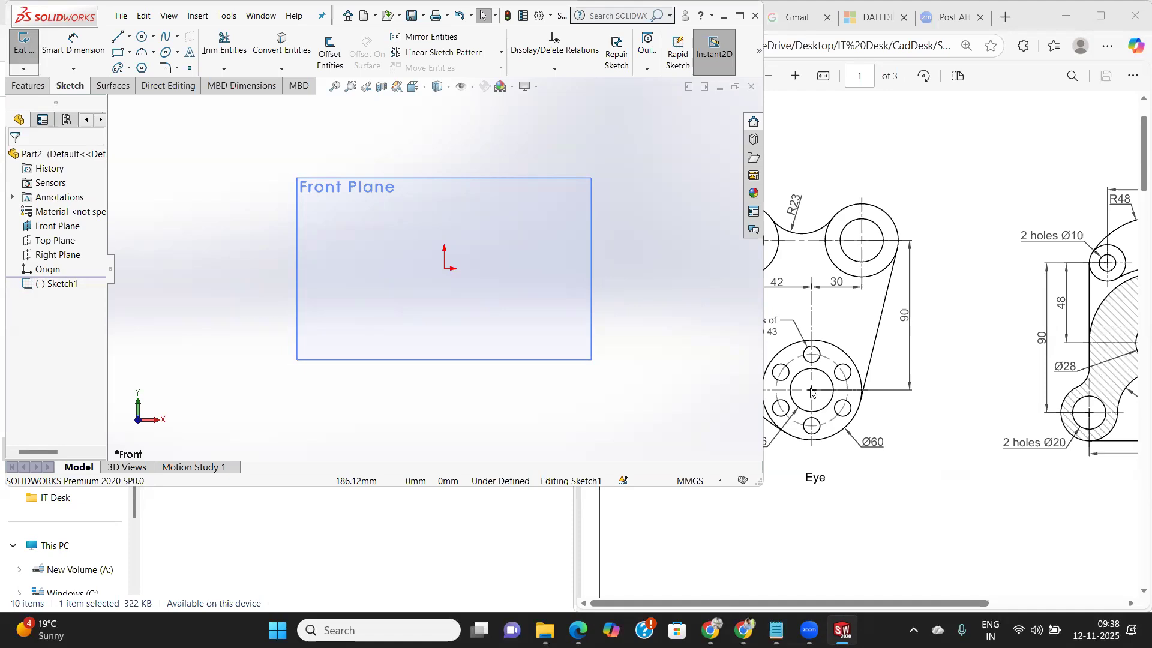
{"action": "left_click", "coordinate": [961, 415]}
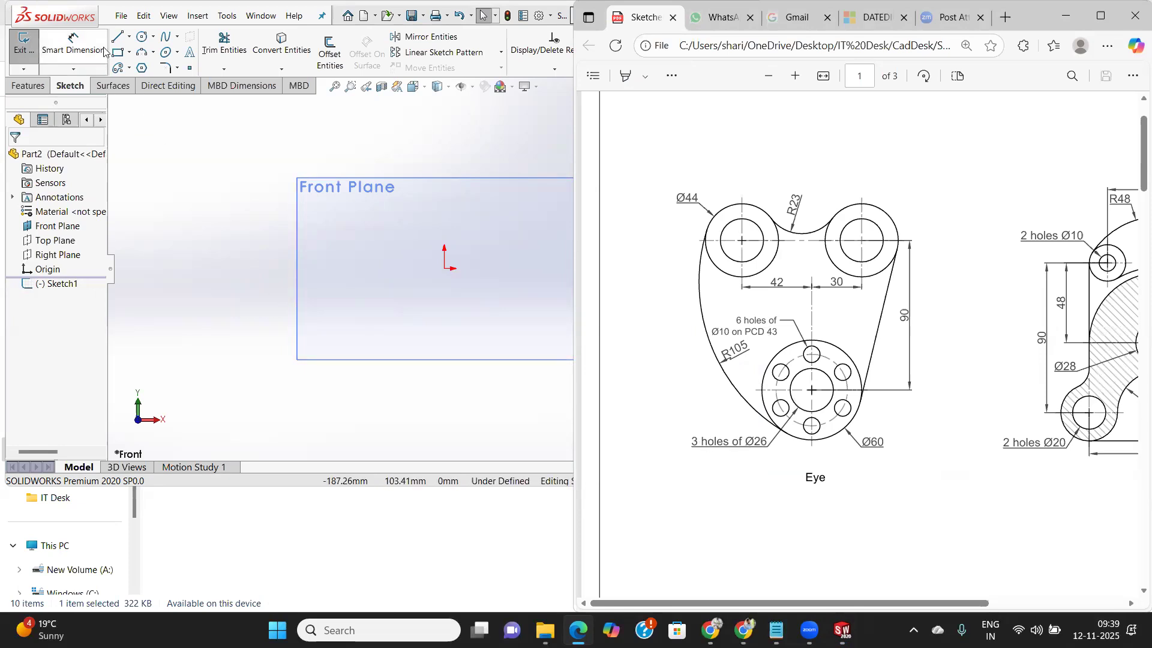
Sketch two concentric circles centred on the origin, the outer about 80 mm in diameter and the other well inside it.
{"action": "left_click", "coordinate": [142, 37]}
{"action": "left_click", "coordinate": [443, 268]}
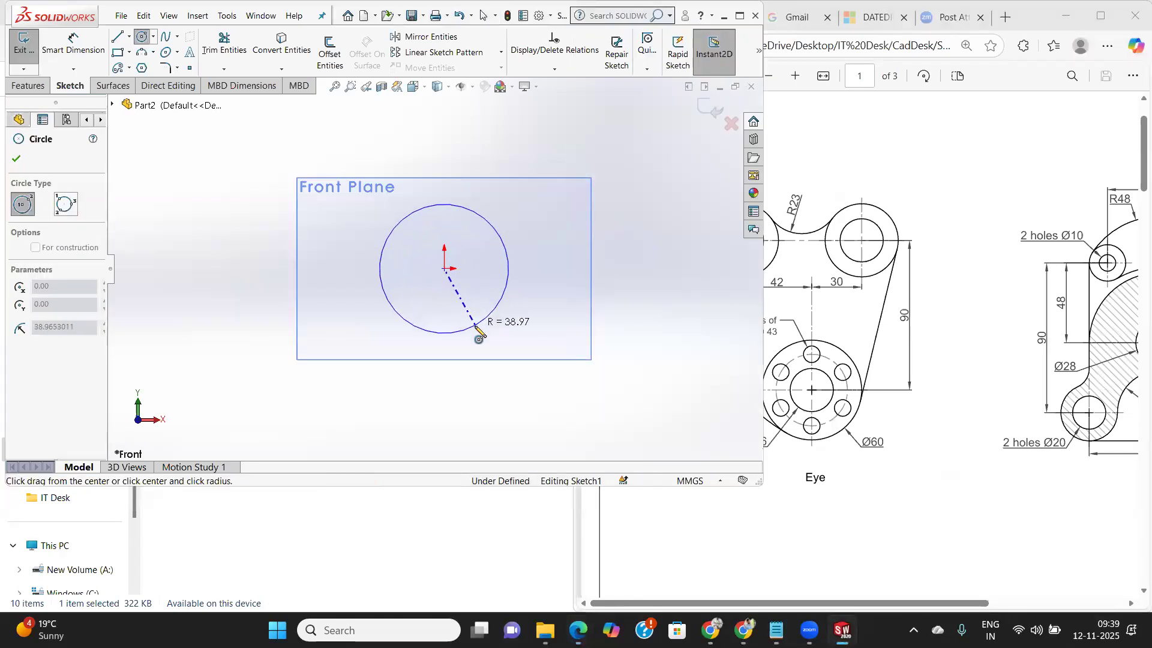
{"action": "left_click", "coordinate": [475, 327]}
{"action": "left_click", "coordinate": [444, 268]}
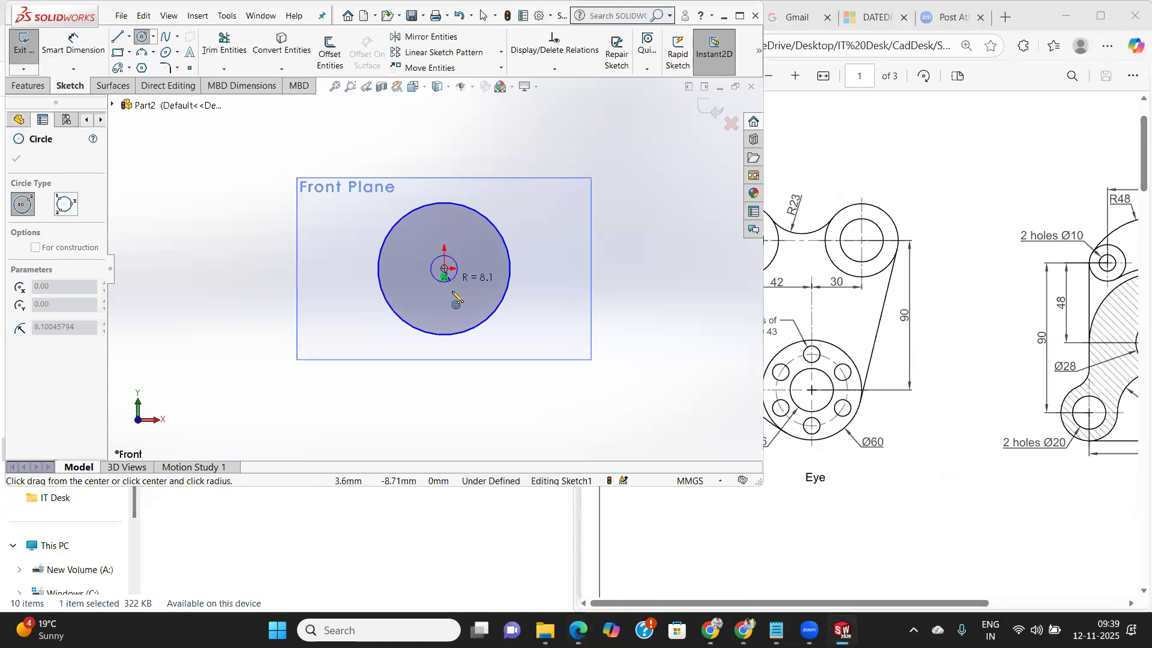
{"action": "left_click", "coordinate": [465, 283]}
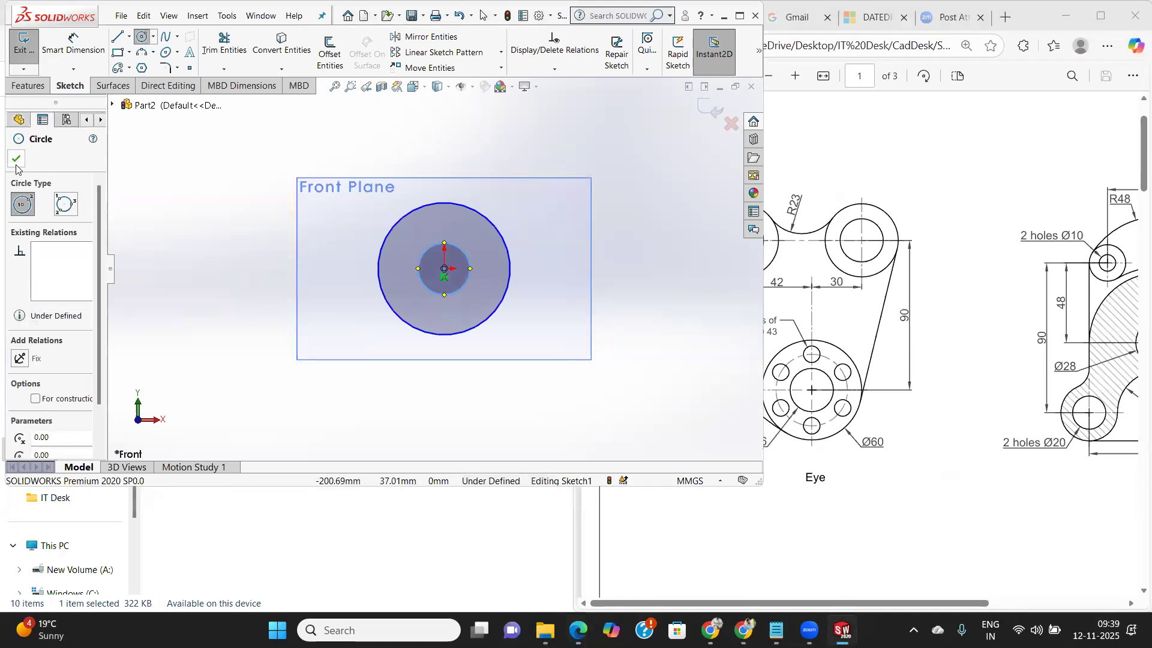
{"action": "left_click", "coordinate": [16, 160]}
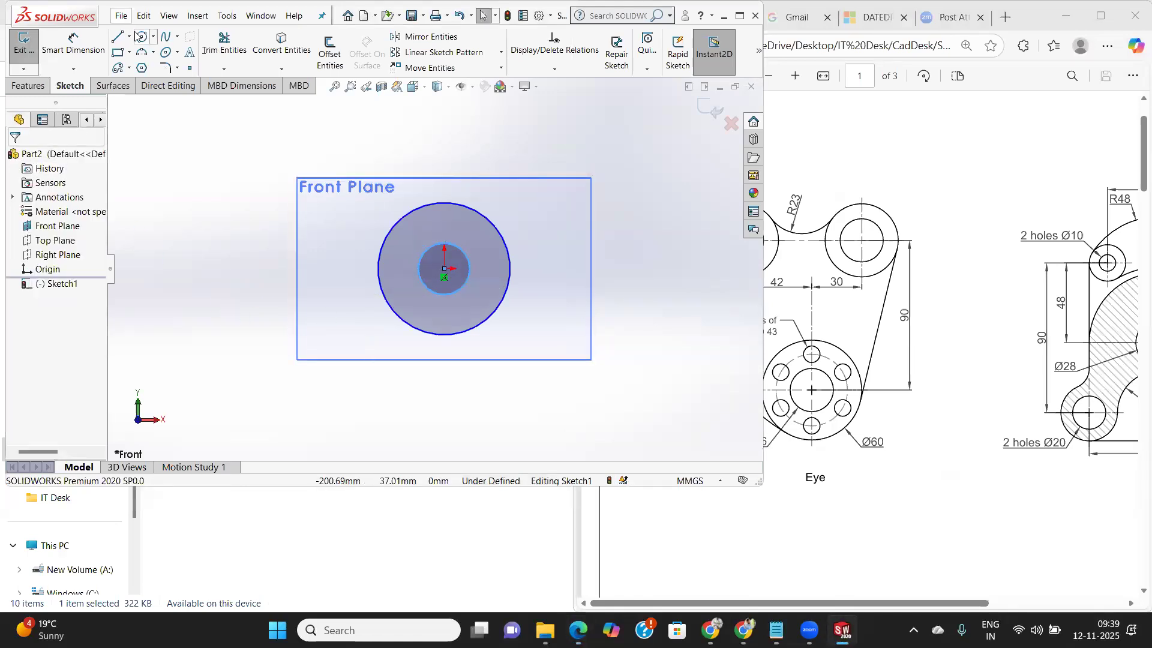
Dimension the outer circle's diameter as 60 mm.
{"action": "left_click", "coordinate": [73, 45]}
{"action": "left_click", "coordinate": [492, 318]}
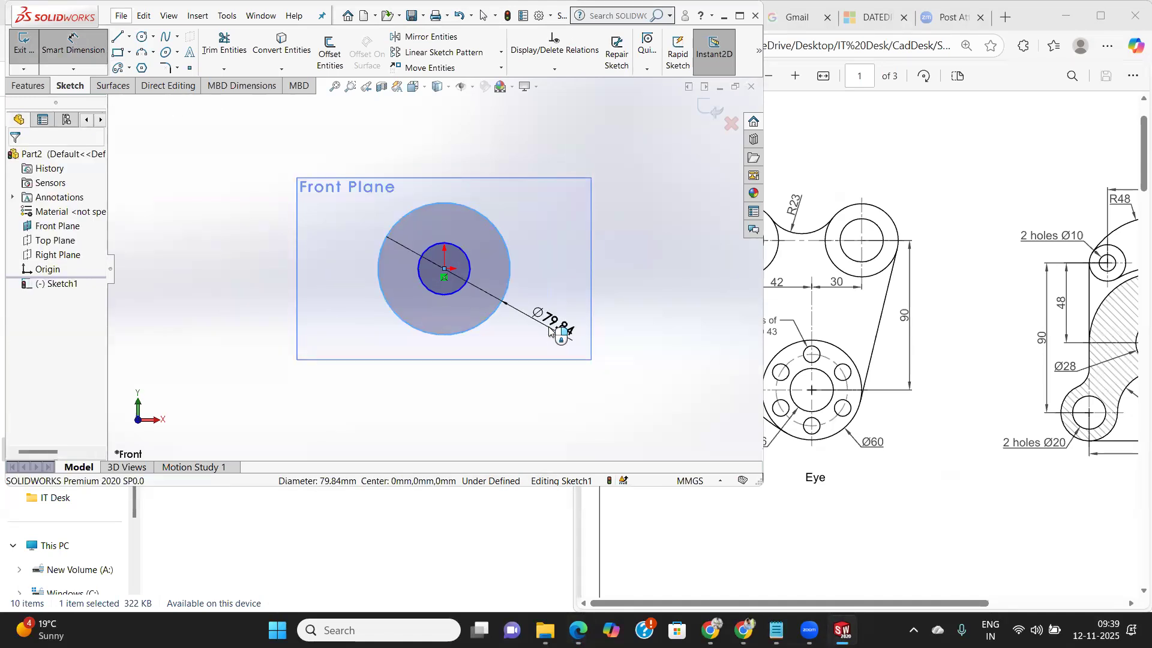
{"action": "left_click", "coordinate": [548, 329]}
{"action": "type", "text": "60"}
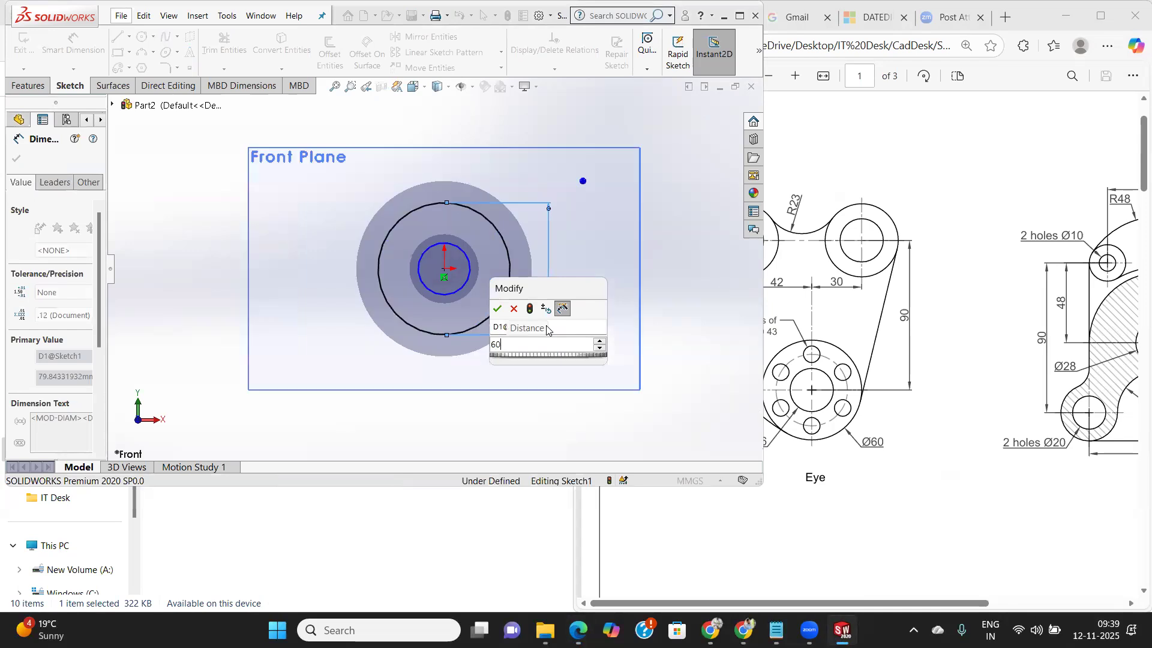
{"action": "key", "text": "Return"}
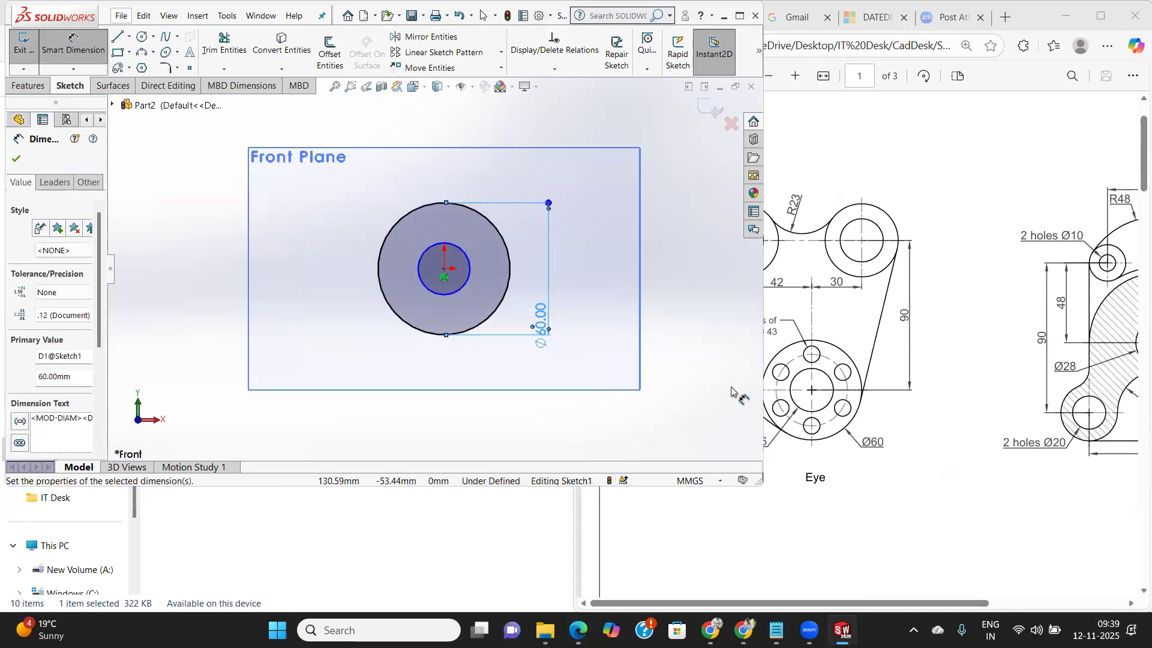
Dimension the inner circle's diameter as 26 mm.
{"action": "left_click", "coordinate": [842, 464]}
{"action": "left_click", "coordinate": [469, 276]}
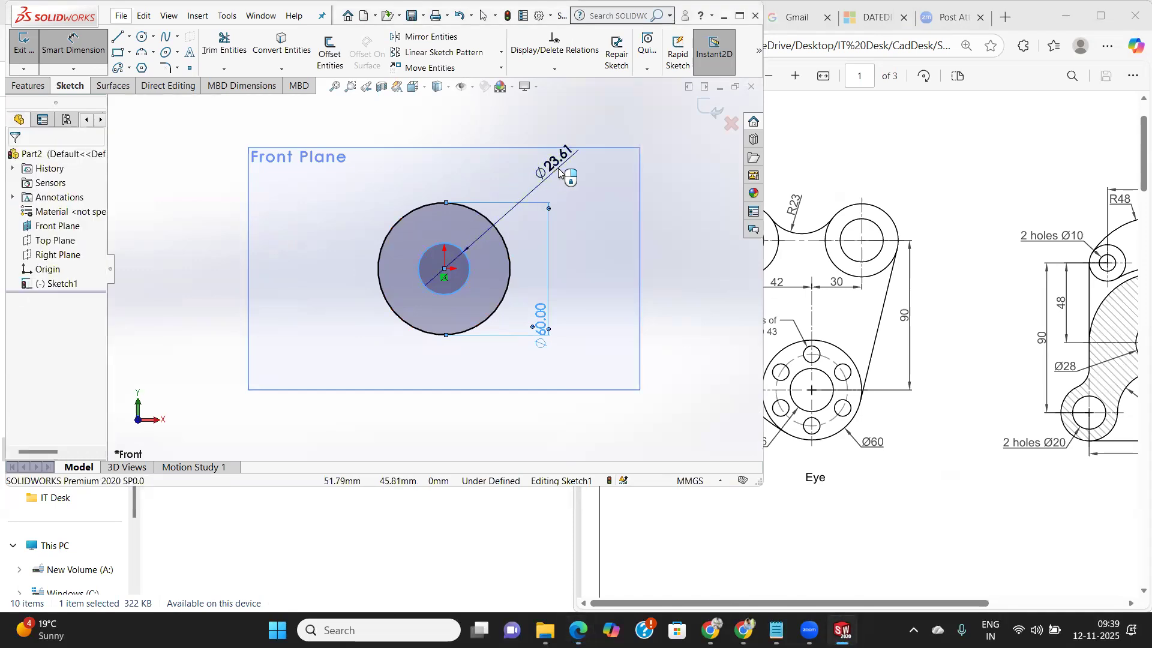
{"action": "left_click", "coordinate": [558, 172]}
{"action": "type", "text": "26"}
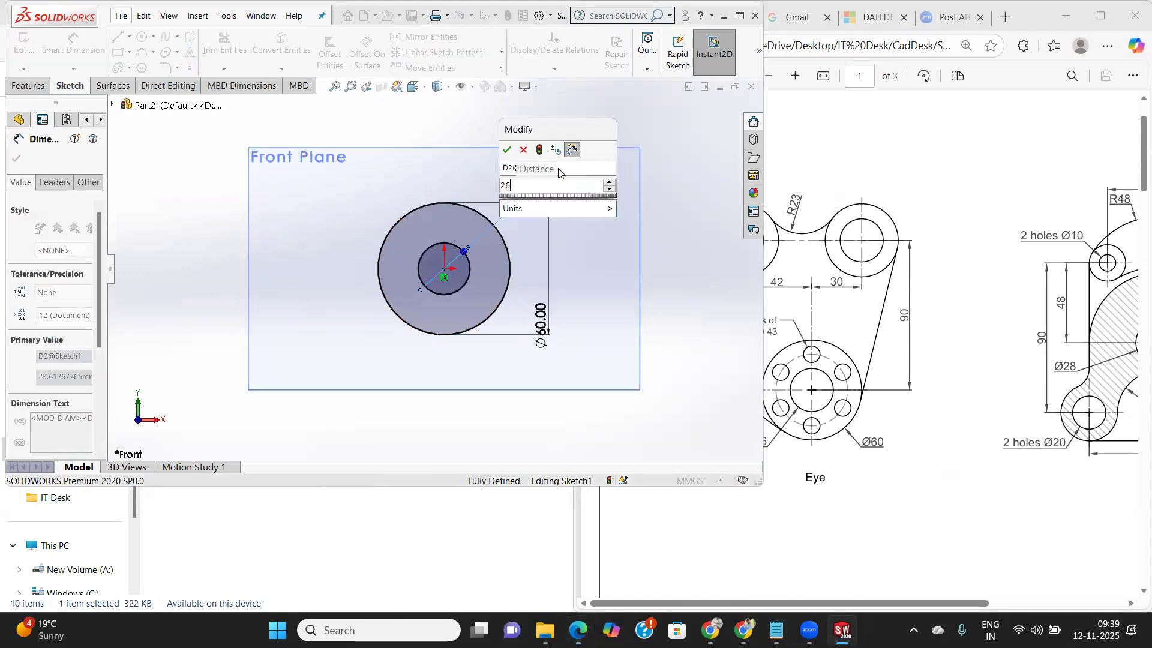
{"action": "key", "text": "Return"}
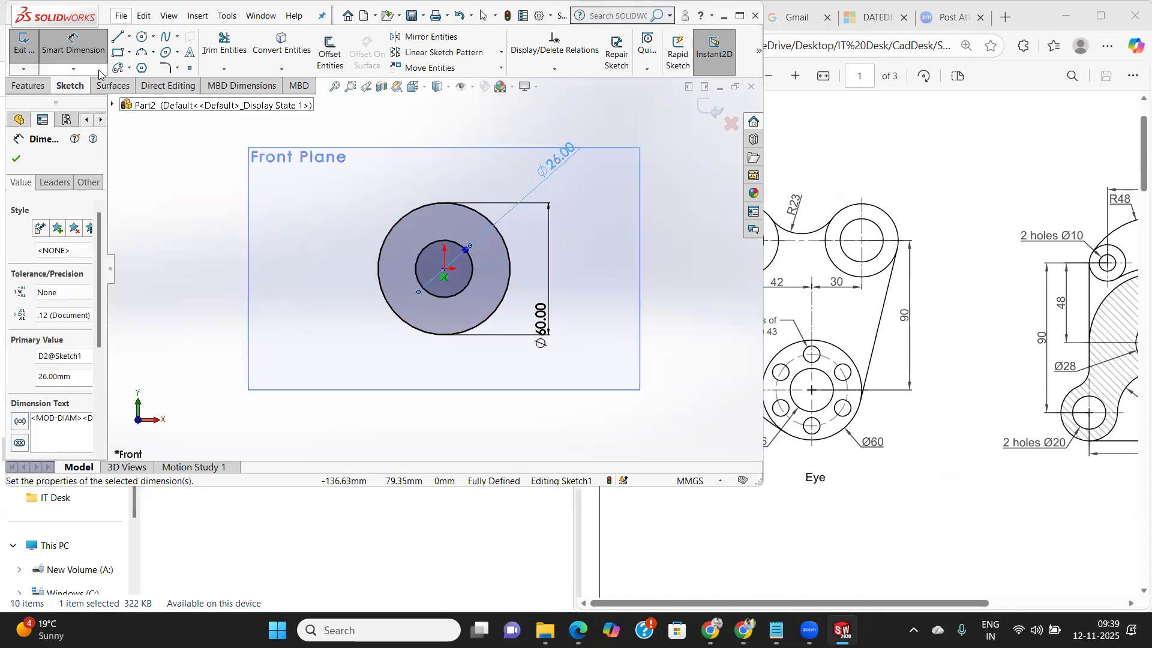
Sketch a third circle centred on the origin, about 43 mm in diameter, between the two existing circles.
{"action": "left_click", "coordinate": [142, 38]}
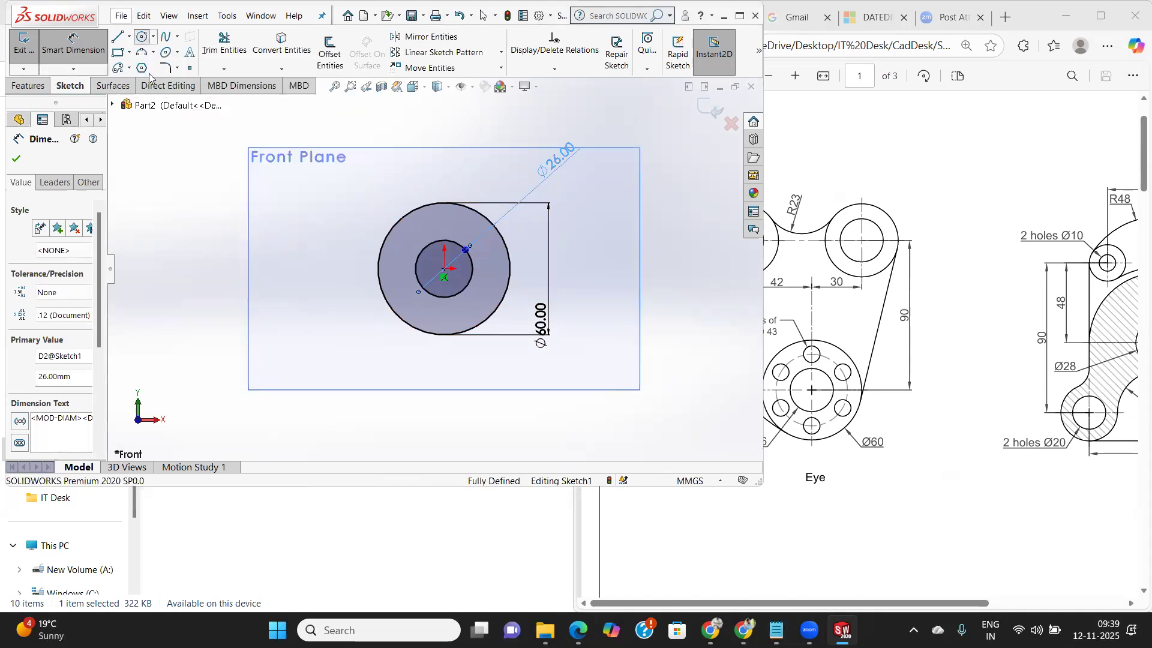
{"action": "left_click", "coordinate": [445, 270]}
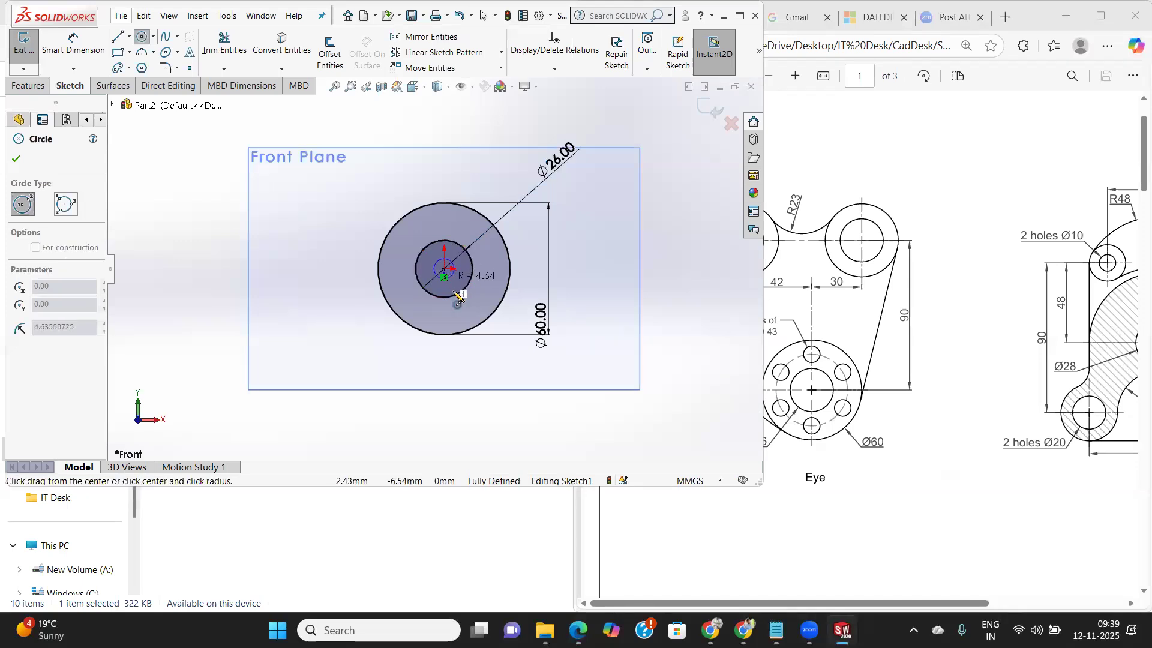
{"action": "left_click", "coordinate": [460, 317]}
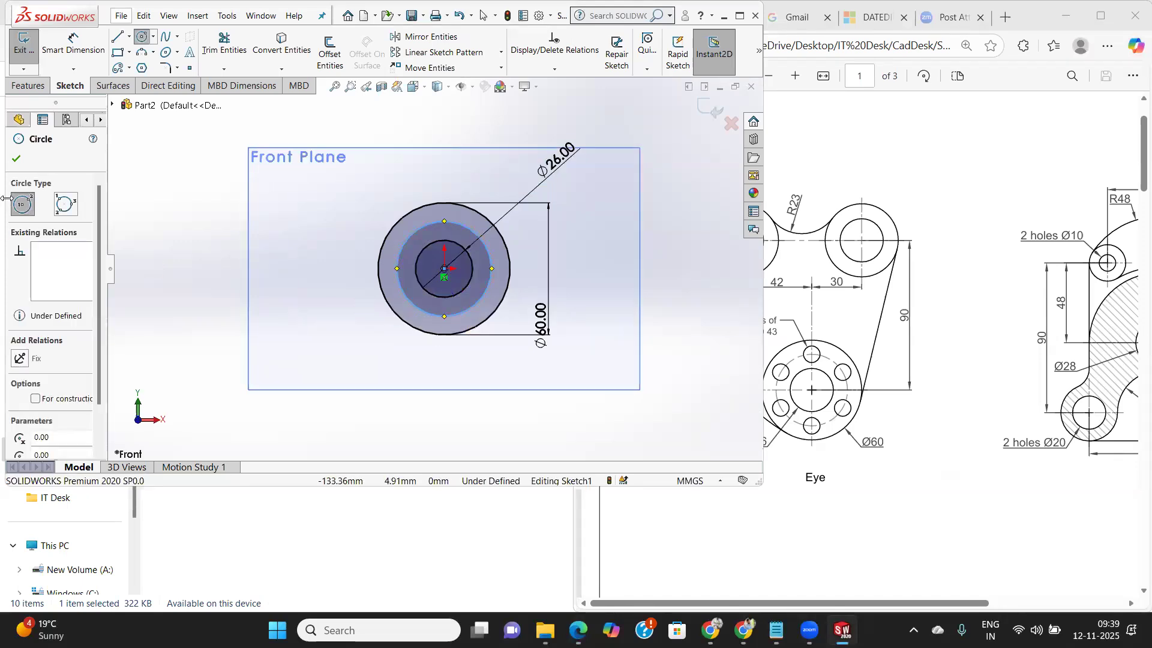
{"action": "left_click", "coordinate": [17, 160]}
Dimension the middle circle's diameter as 43 mm and convert that circle to construction geometry.
{"action": "left_click", "coordinate": [72, 43]}
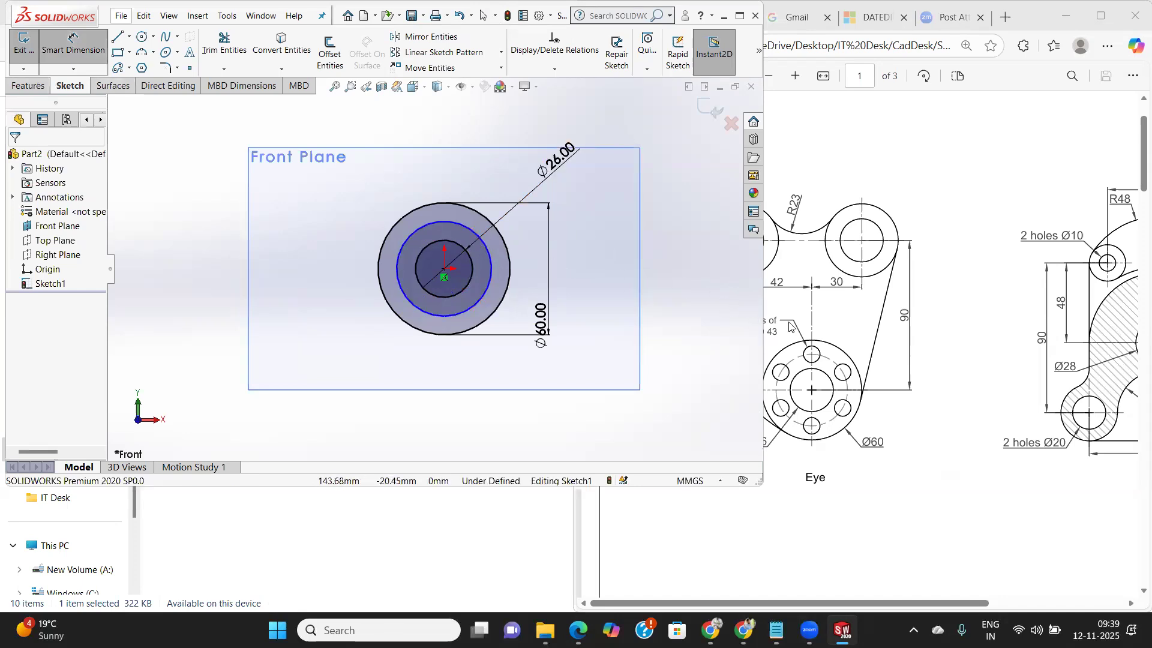
{"action": "left_click", "coordinate": [770, 321]}
{"action": "left_click", "coordinate": [487, 248]}
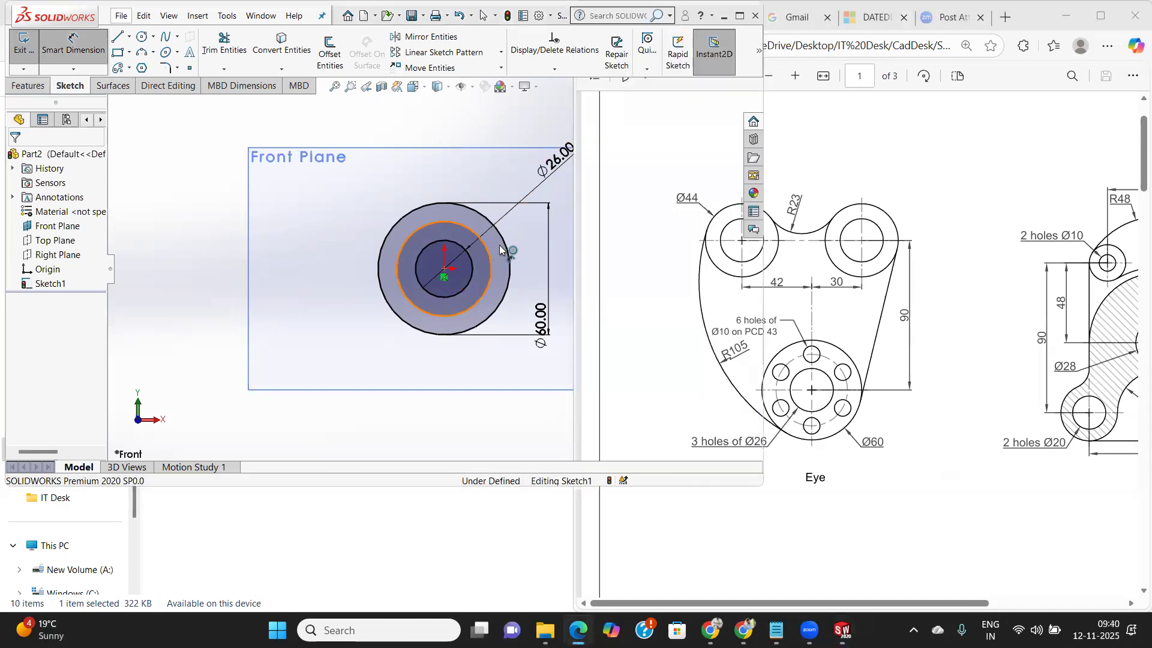
{"action": "left_click", "coordinate": [579, 239]}
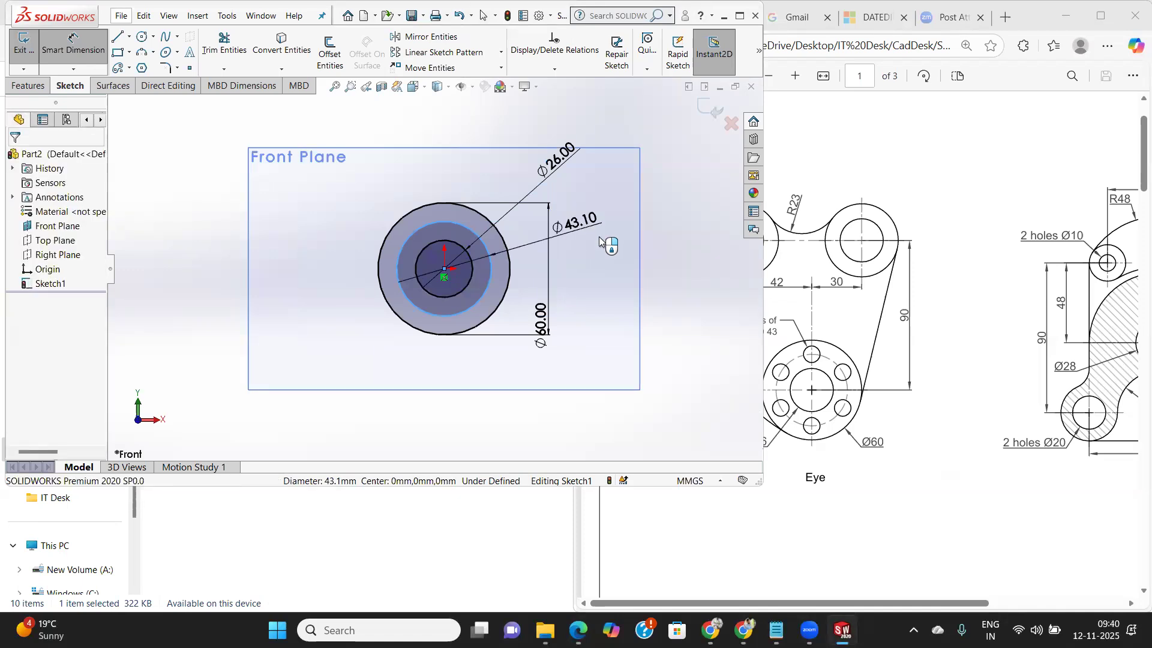
{"action": "left_click", "coordinate": [594, 237]}
{"action": "type", "text": "43"}
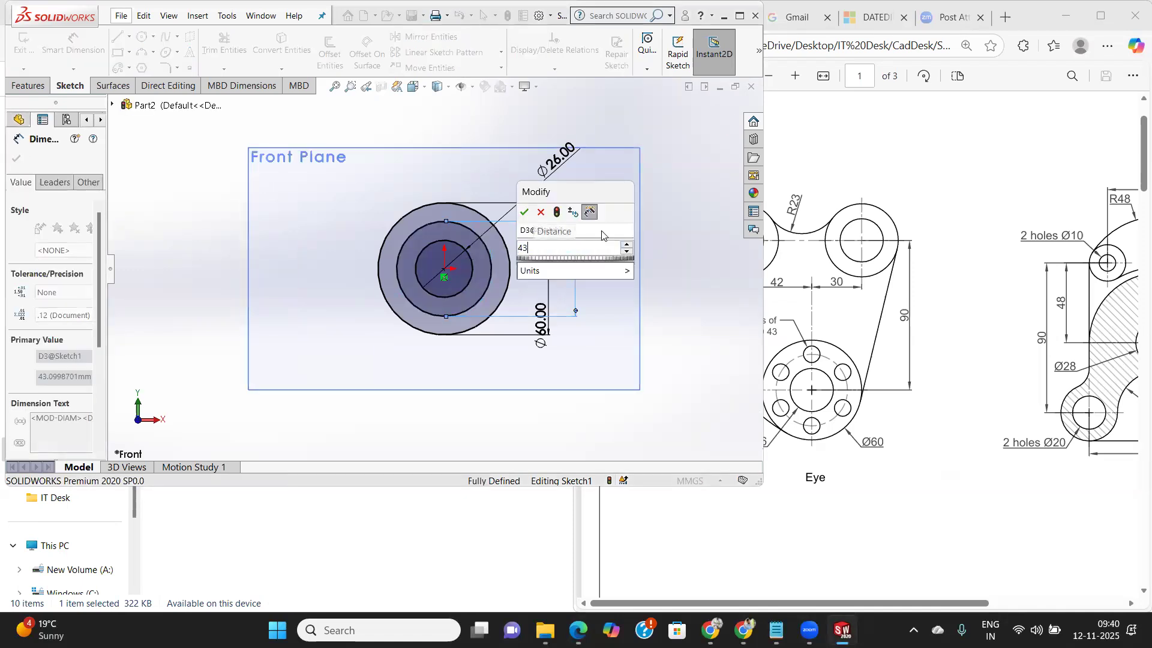
{"action": "key", "text": "Return"}
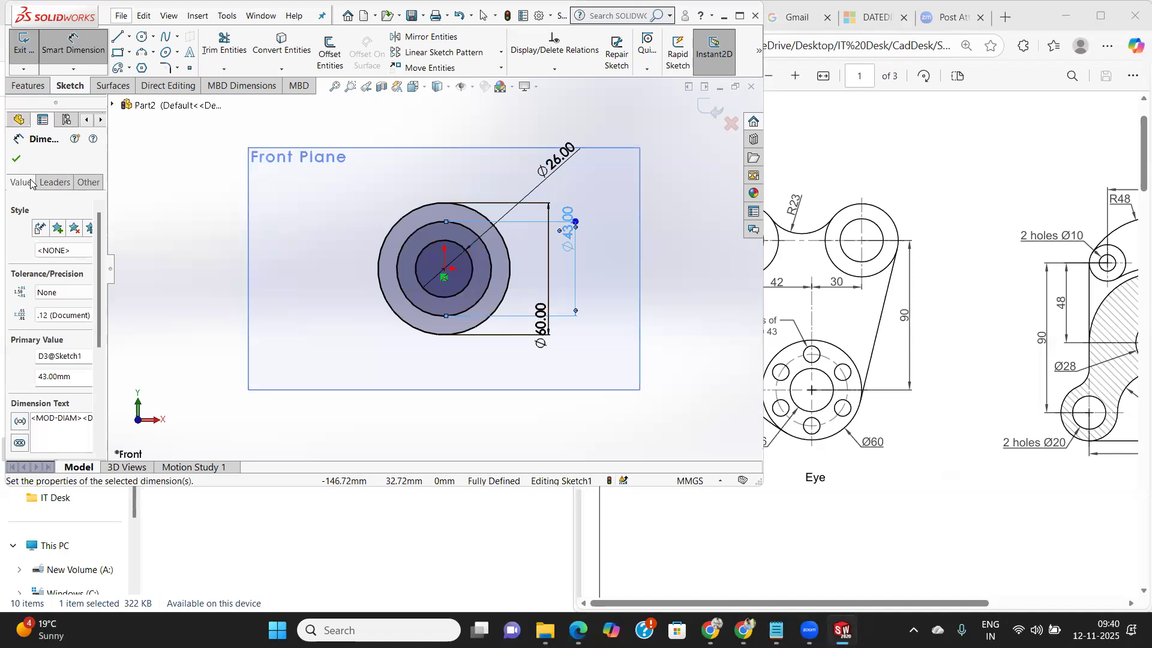
{"action": "left_click", "coordinate": [17, 160]}
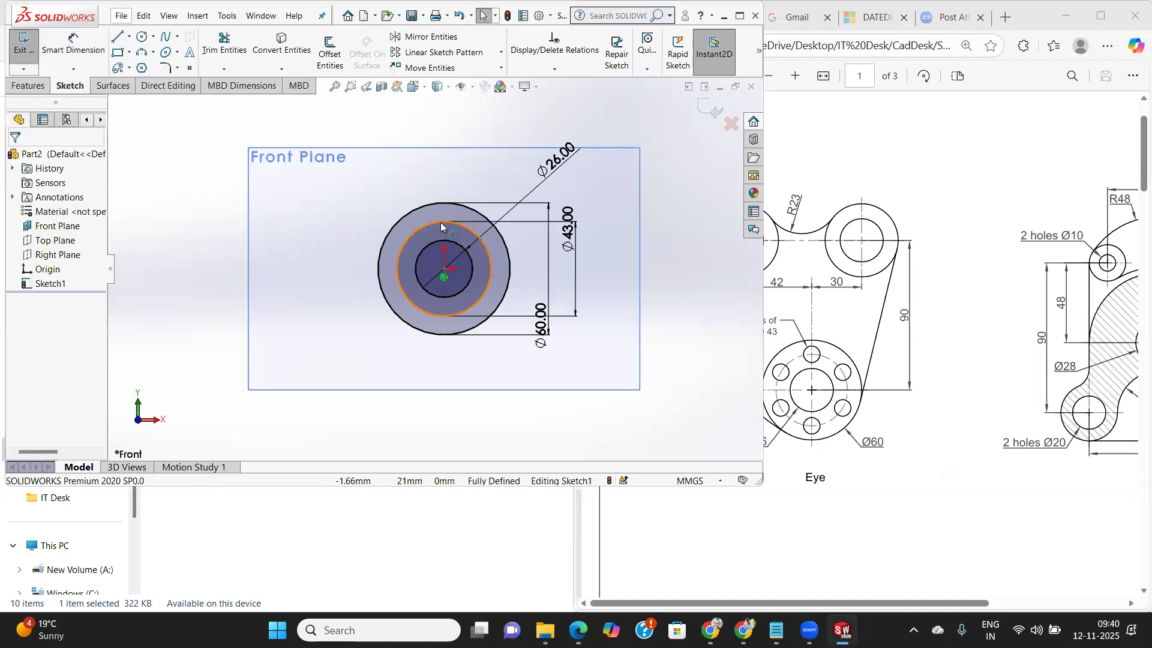
{"action": "left_click", "coordinate": [440, 223]}
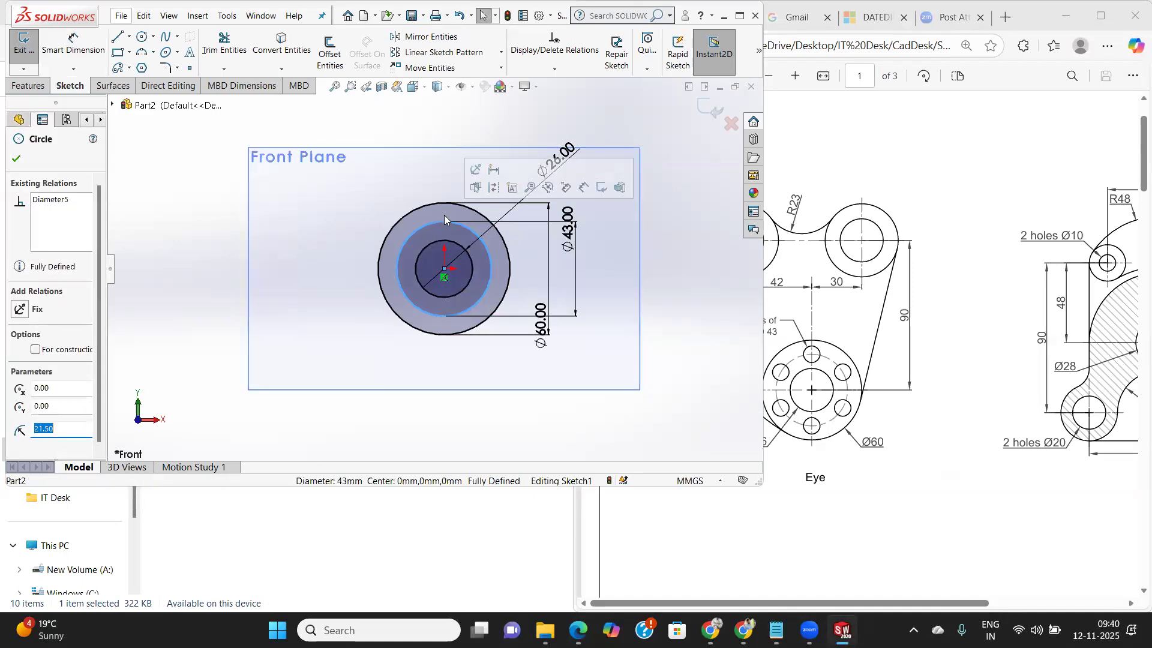
{"action": "left_click", "coordinate": [494, 188]}
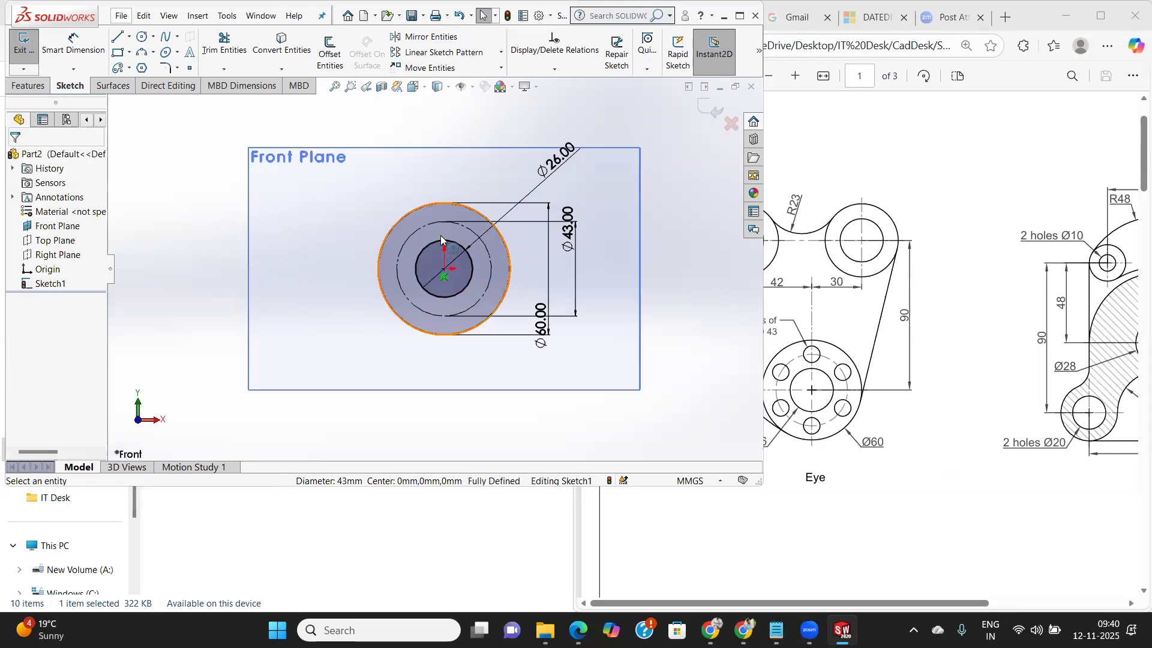
Sketch a small circle about 8 mm in diameter, centred on the top point of the 43 mm construction circle.
{"action": "scroll", "coordinate": [431, 233], "scroll_direction": "up", "scroll_amount": 2}
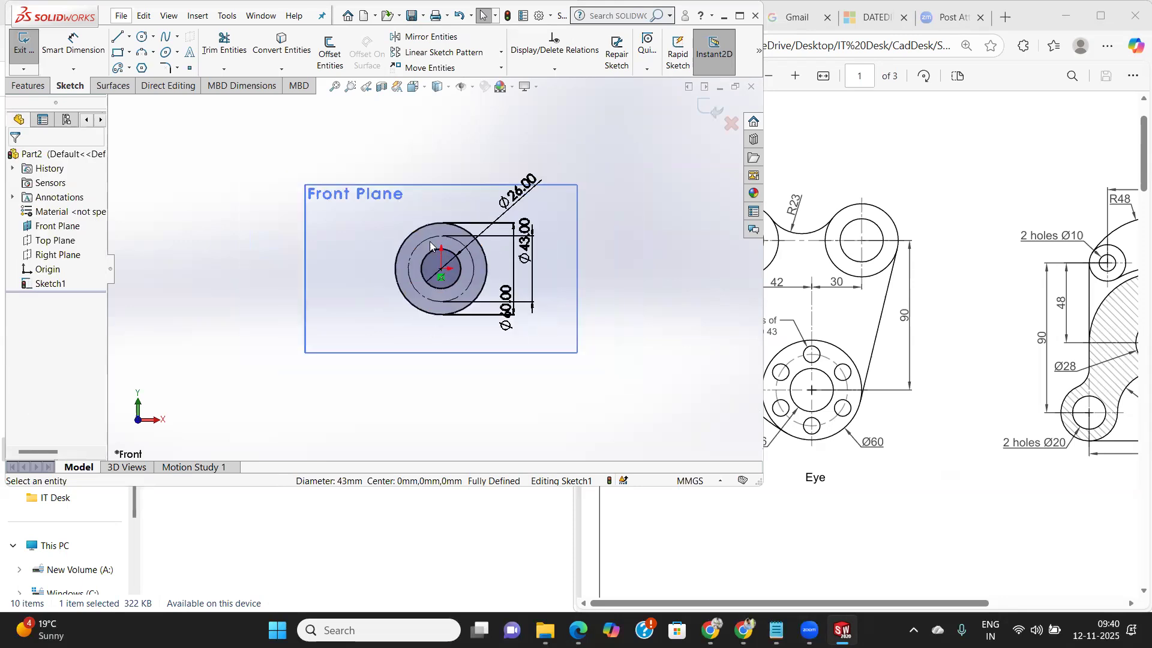
{"action": "scroll", "coordinate": [430, 241], "scroll_direction": "down", "scroll_amount": 4}
{"action": "scroll", "coordinate": [440, 243], "scroll_direction": "down", "scroll_amount": 2}
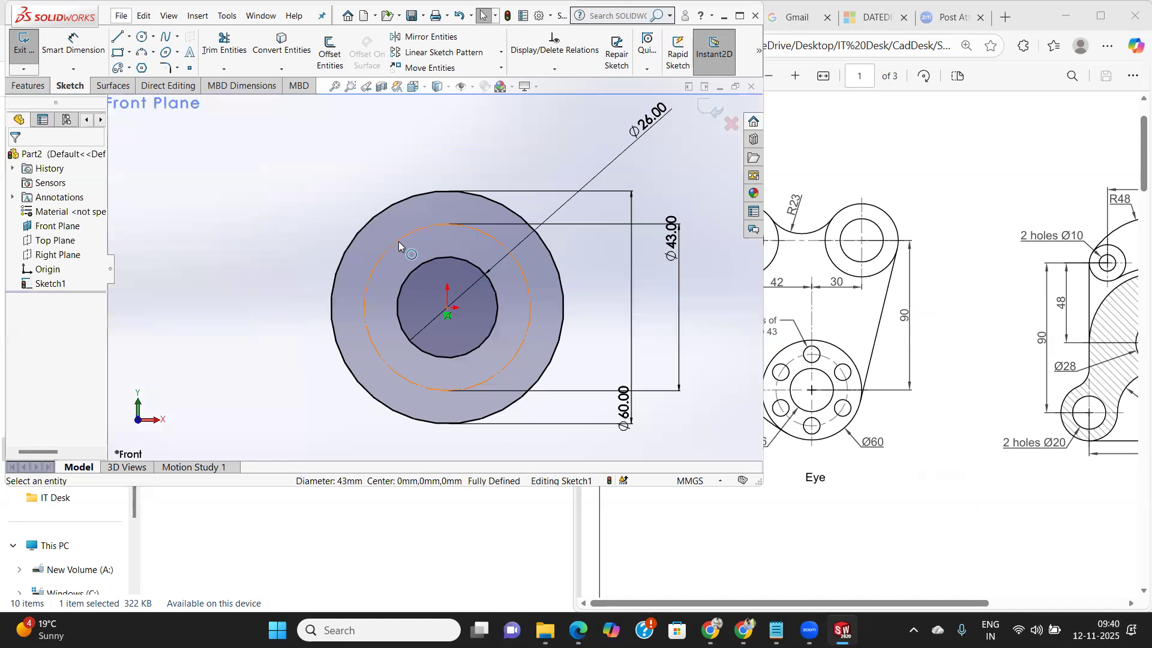
{"action": "scroll", "coordinate": [398, 241], "scroll_direction": "down", "scroll_amount": 2}
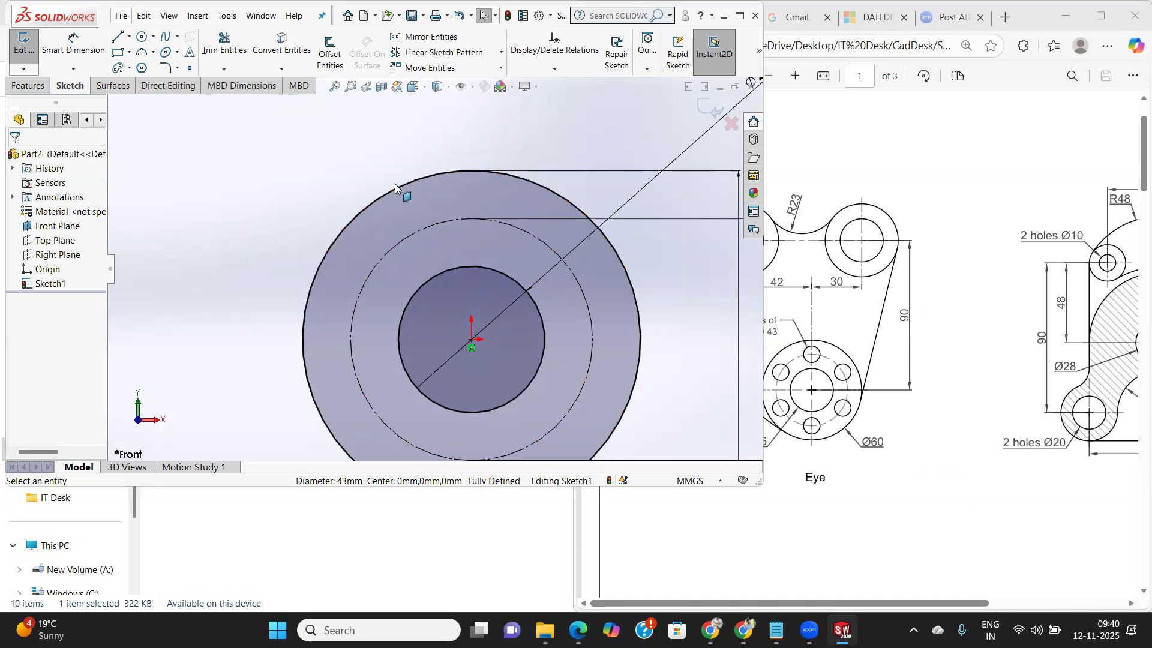
{"action": "left_click", "coordinate": [144, 38]}
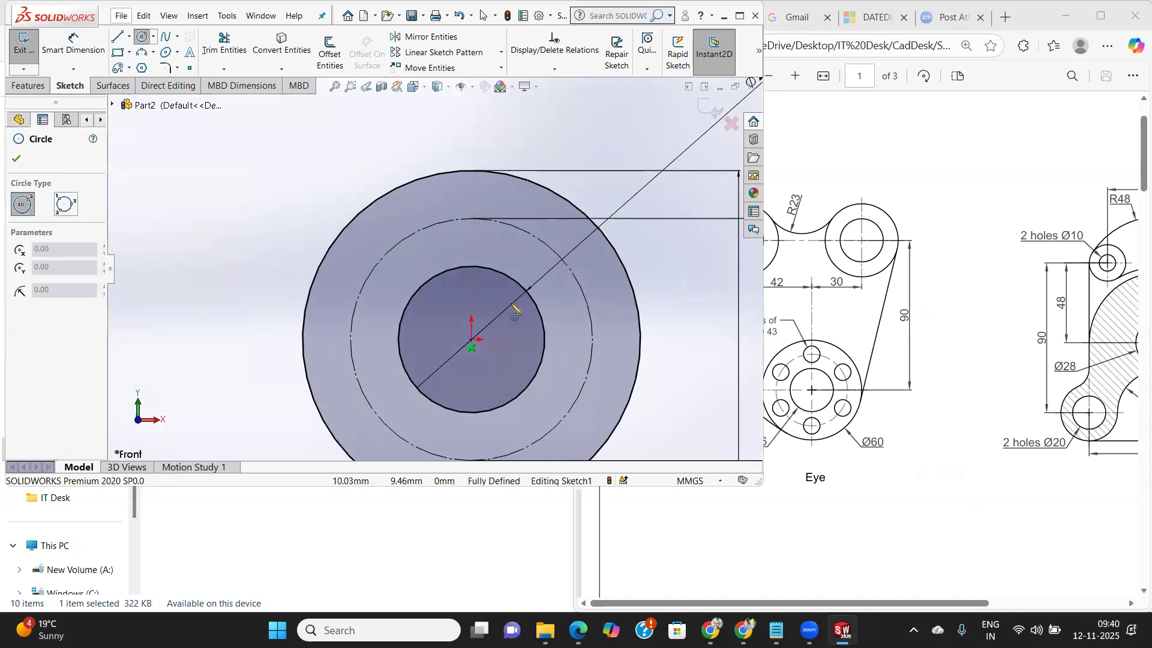
{"action": "left_click", "coordinate": [469, 341]}
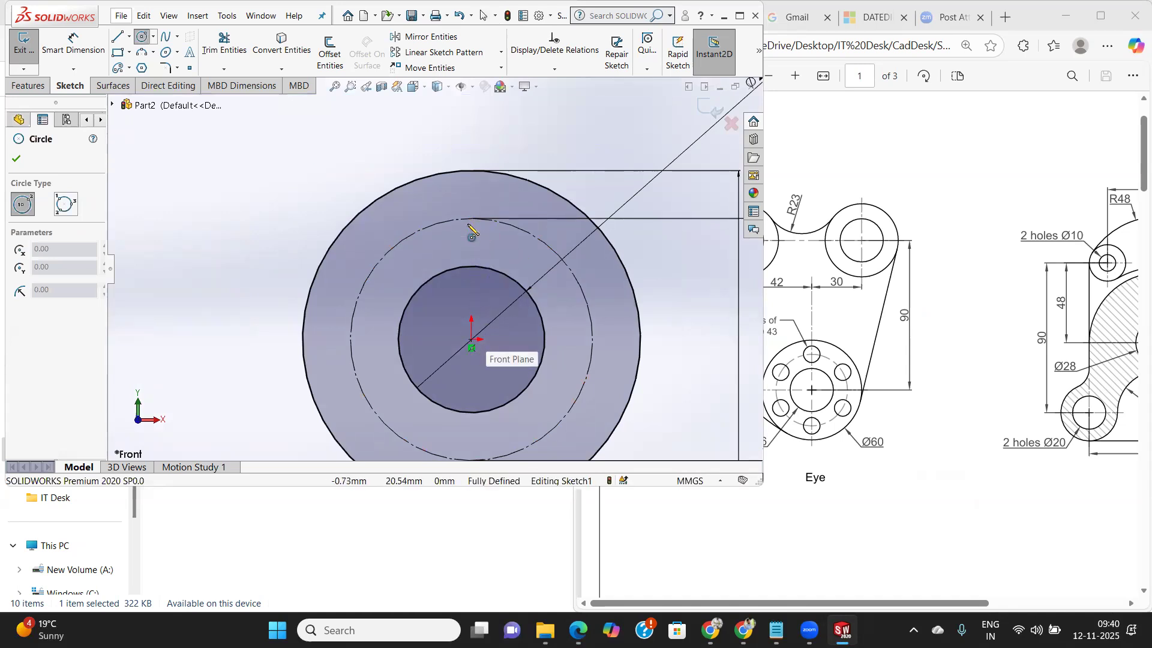
{"action": "left_click", "coordinate": [471, 219]}
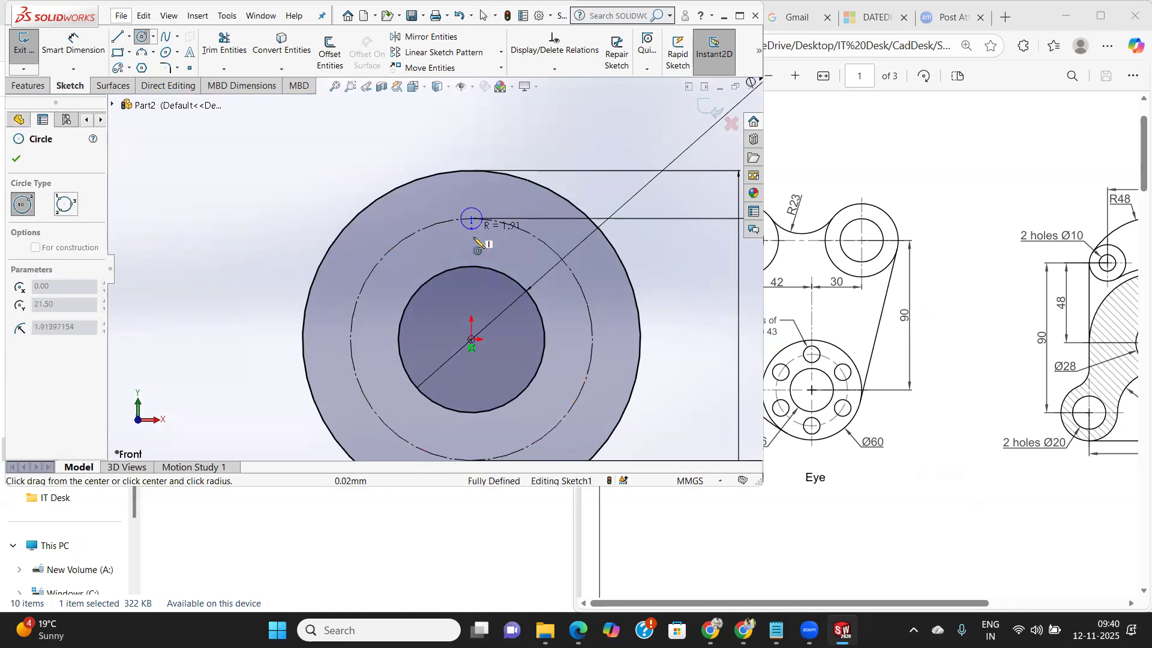
{"action": "left_click", "coordinate": [478, 243]}
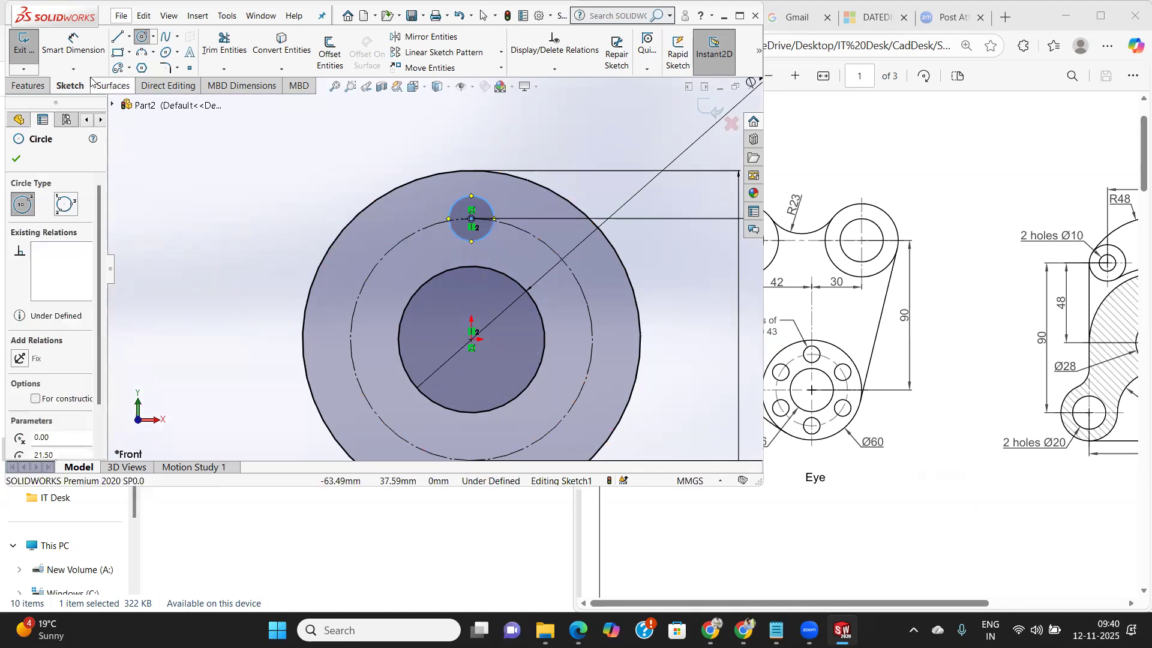
Dimension the small hole circle's diameter as 10 mm.
{"action": "left_click", "coordinate": [73, 45]}
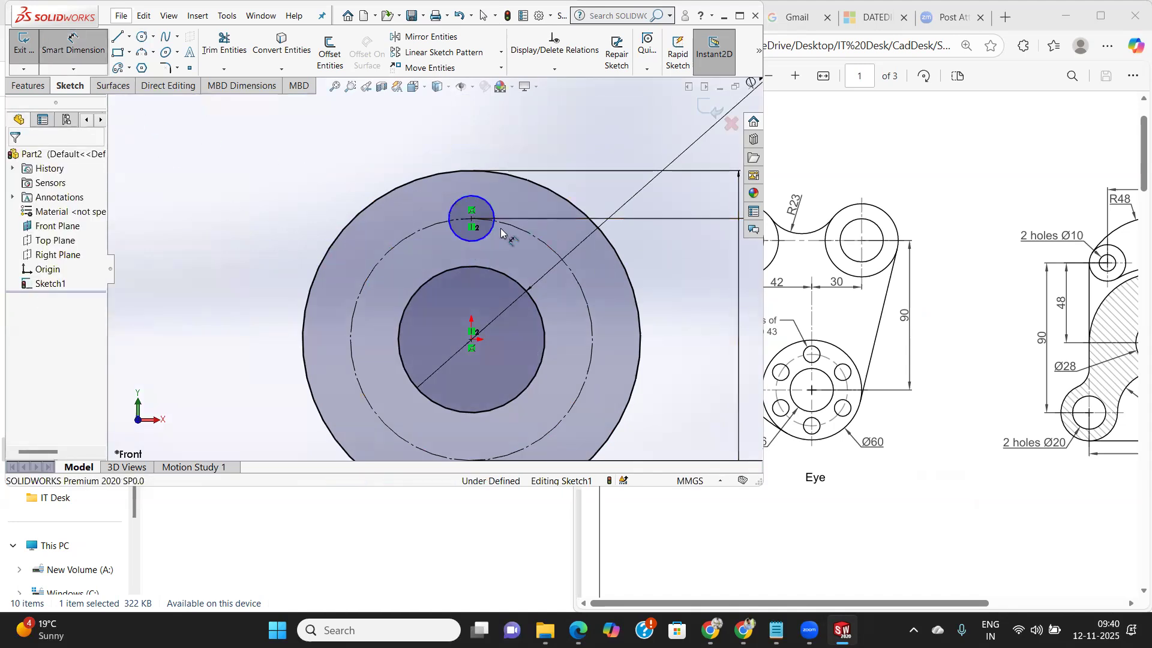
{"action": "left_click", "coordinate": [484, 205]}
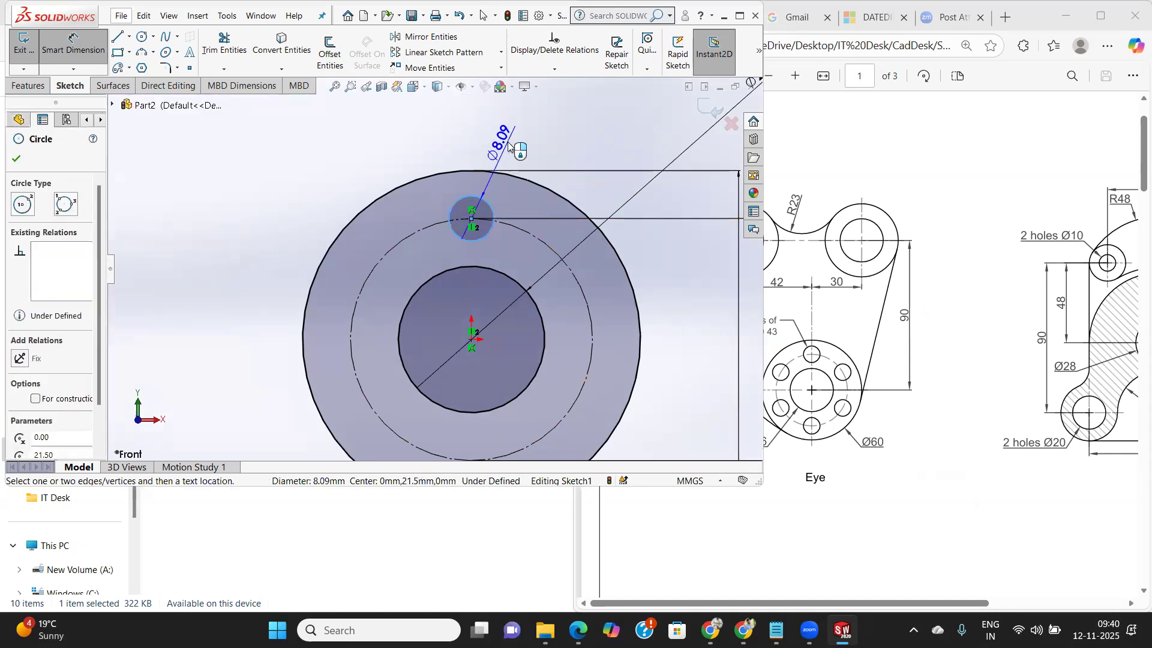
{"action": "left_click", "coordinate": [507, 150]}
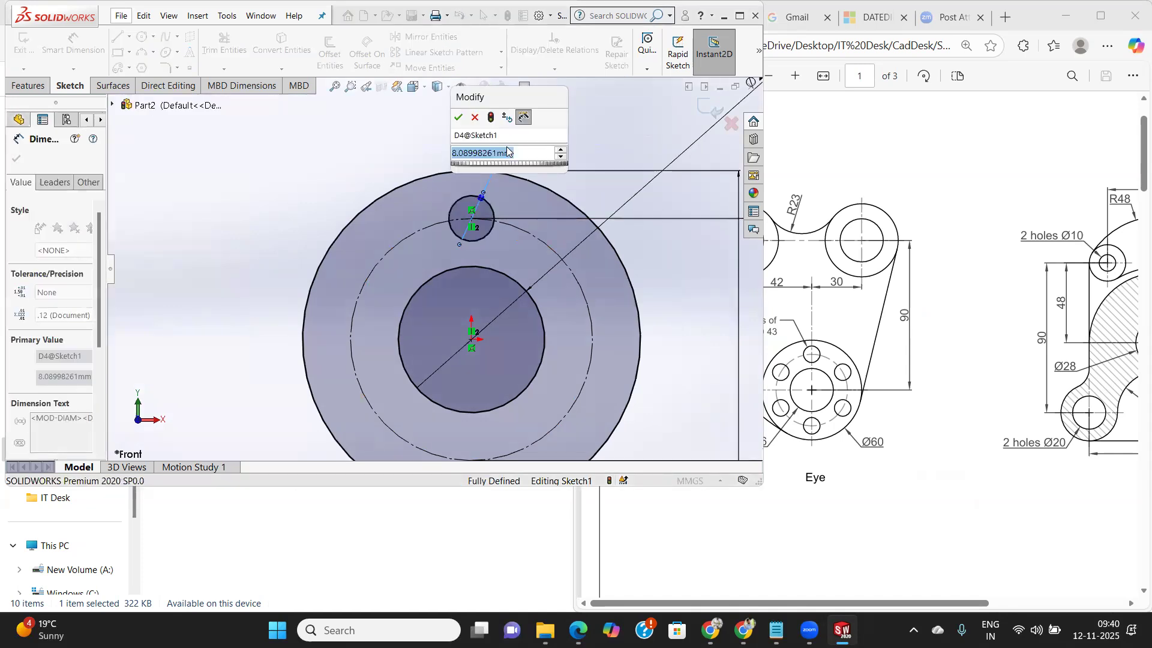
{"action": "type", "text": "10"}
{"action": "key", "text": "Return"}
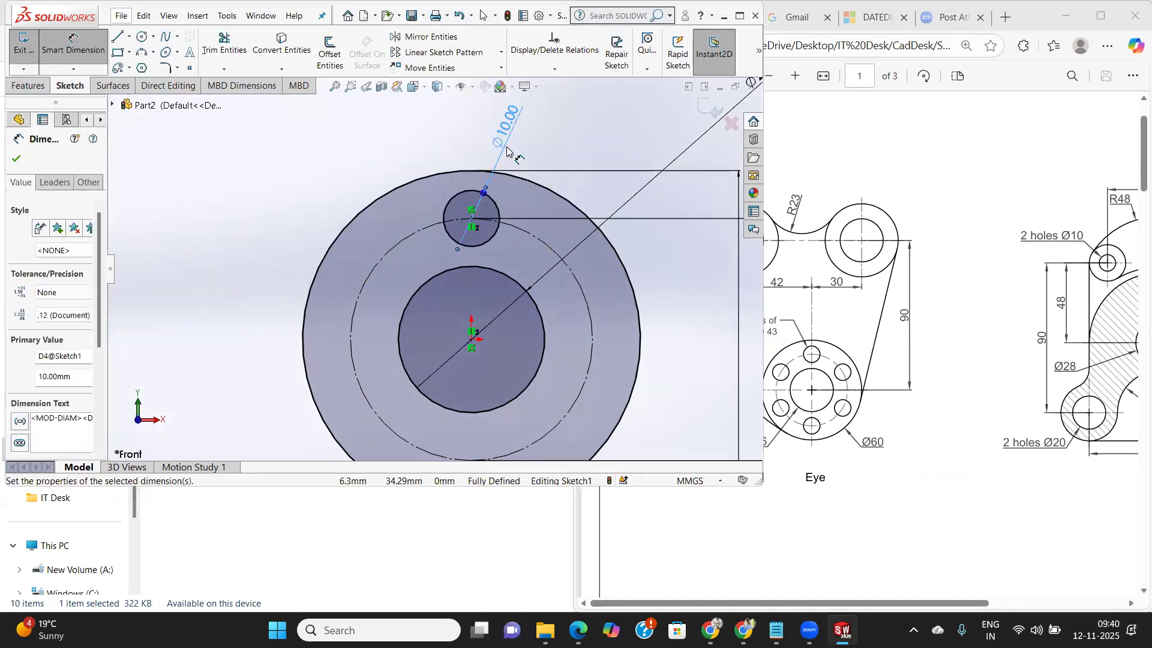
{"action": "scroll", "coordinate": [495, 289], "scroll_direction": "up", "scroll_amount": 1}
{"action": "scroll", "coordinate": [497, 289], "scroll_direction": "down", "scroll_amount": 1}
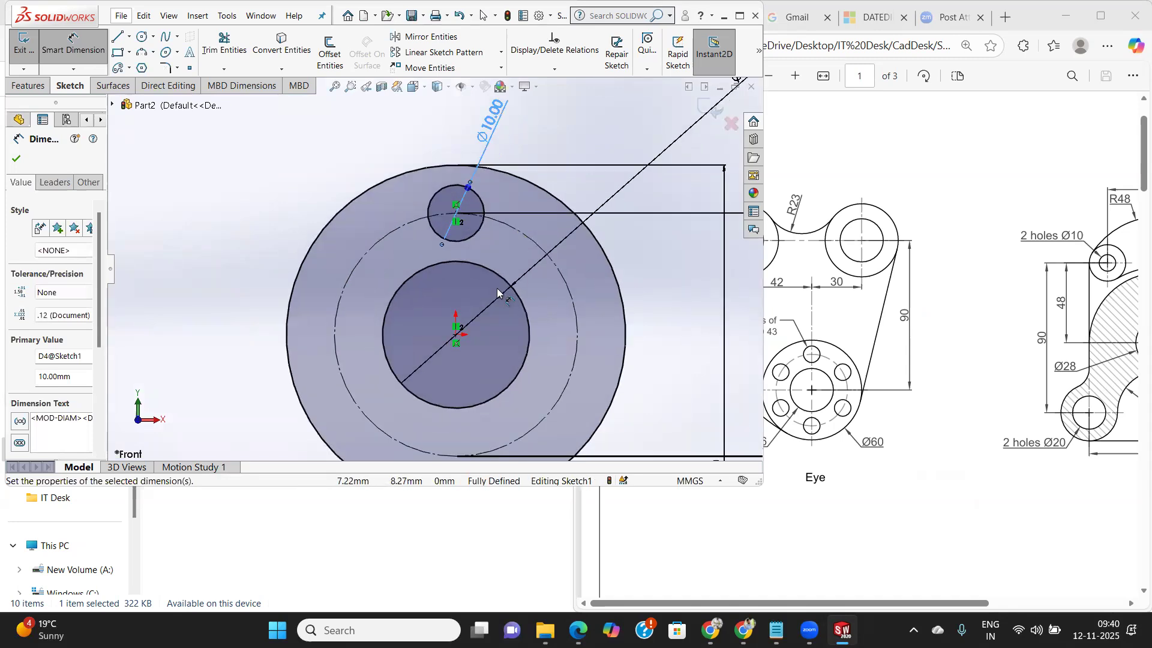
{"action": "scroll", "coordinate": [497, 289], "scroll_direction": "up", "scroll_amount": 2}
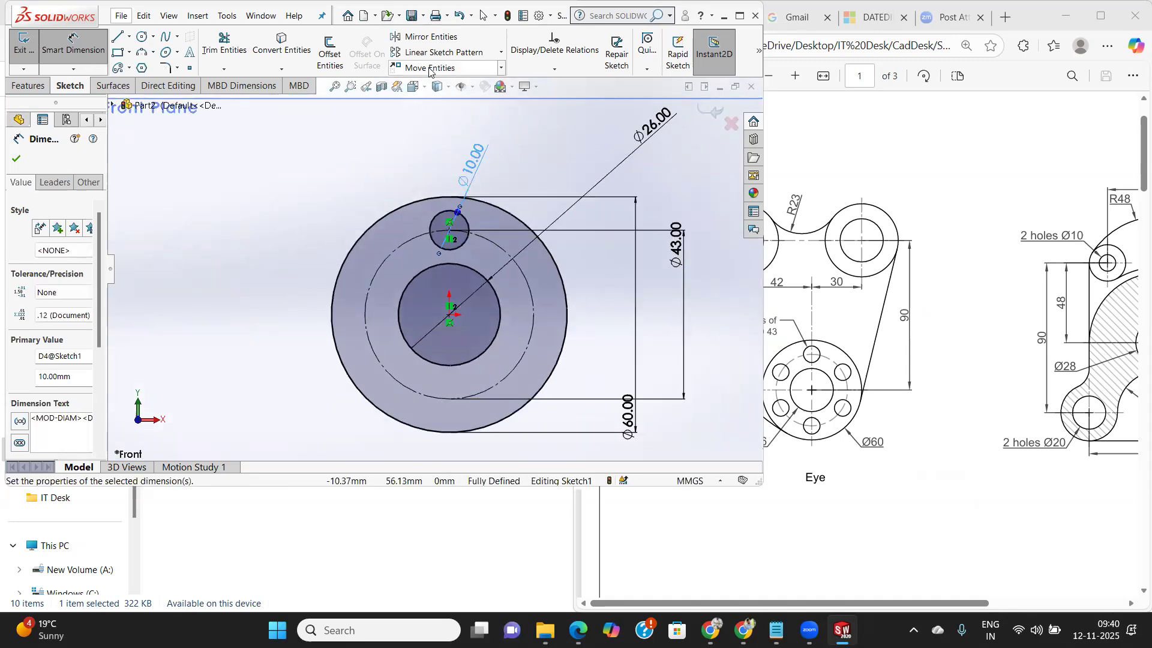
{"action": "left_click", "coordinate": [497, 52]}
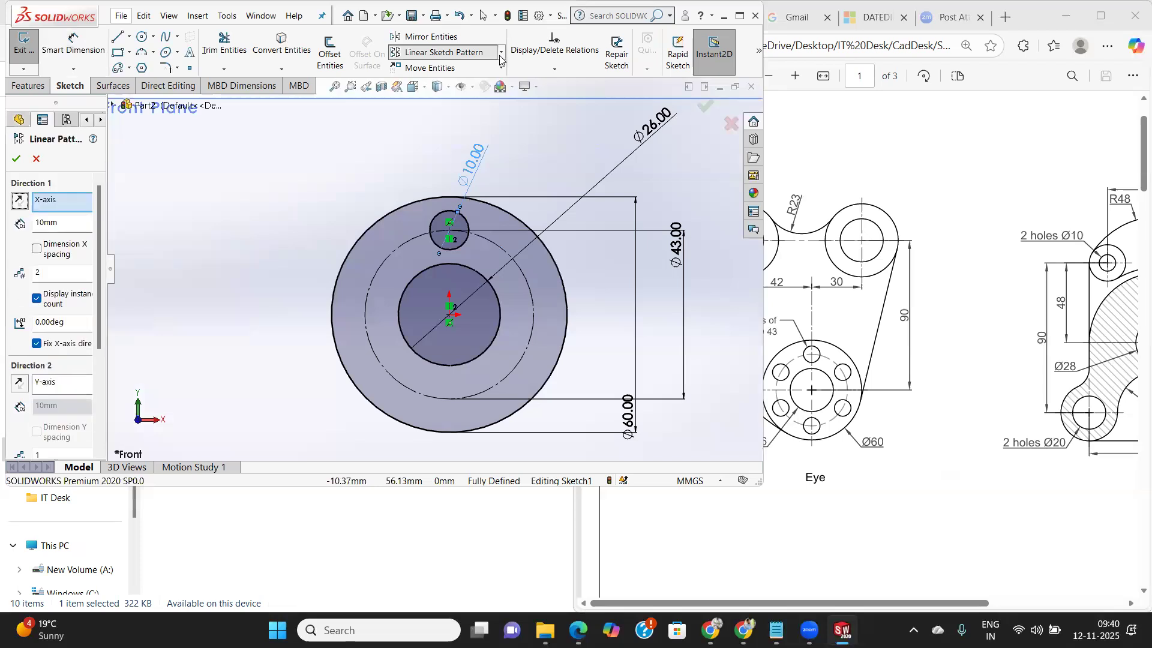
{"action": "left_click", "coordinate": [502, 53]}
{"action": "left_click", "coordinate": [453, 82]}
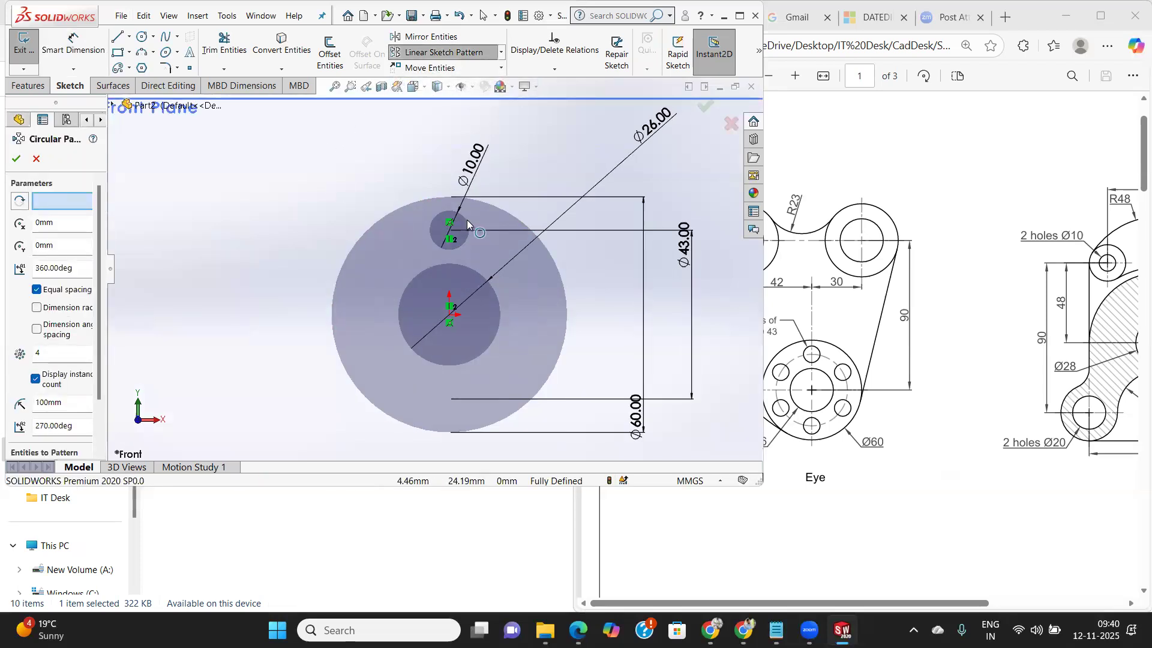
{"action": "left_click", "coordinate": [38, 159]}
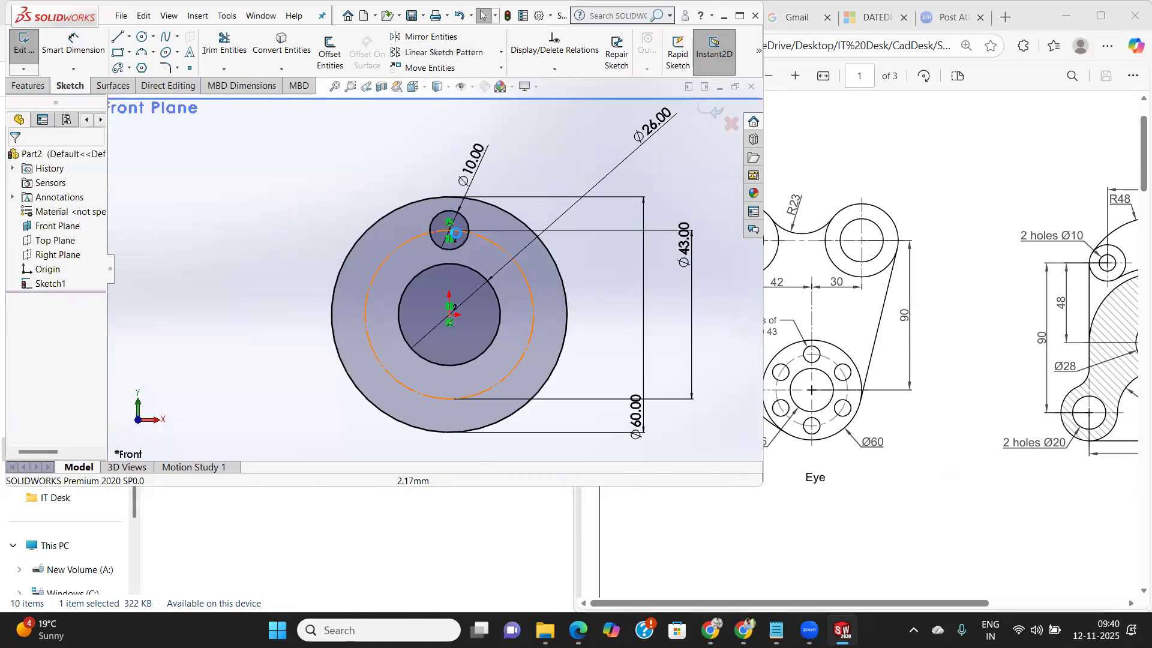
Create a circular sketch pattern of the 10 mm hole about the origin with 6 equally spaced instances over 360 degrees.
{"action": "left_click", "coordinate": [464, 226]}
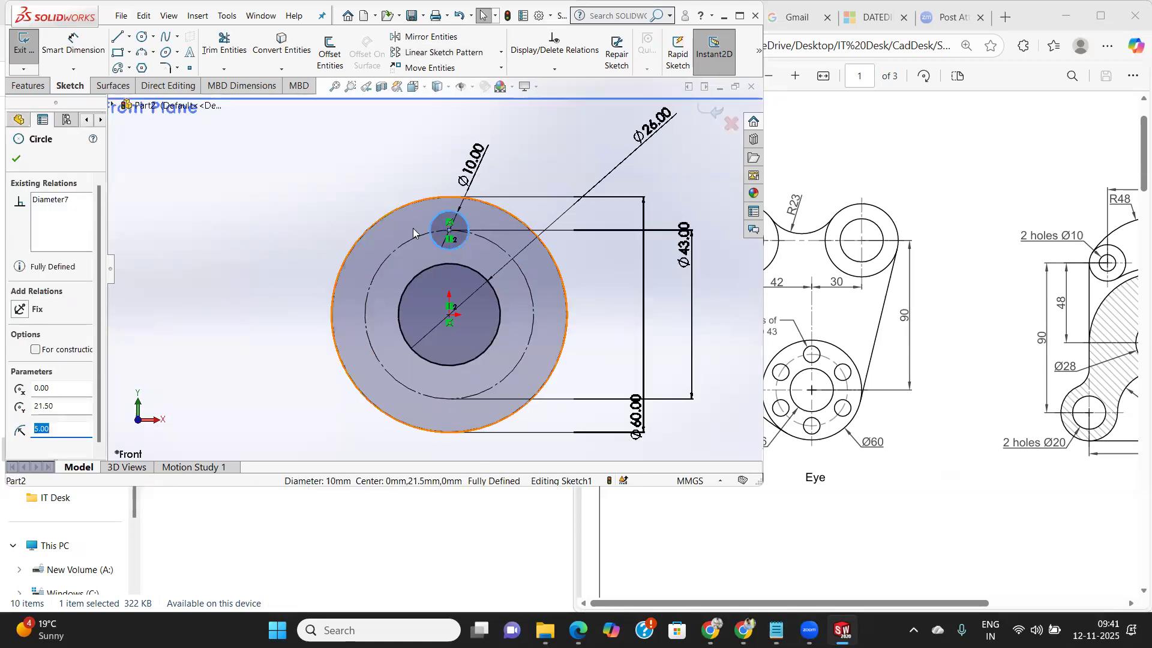
{"action": "left_click", "coordinate": [501, 53]}
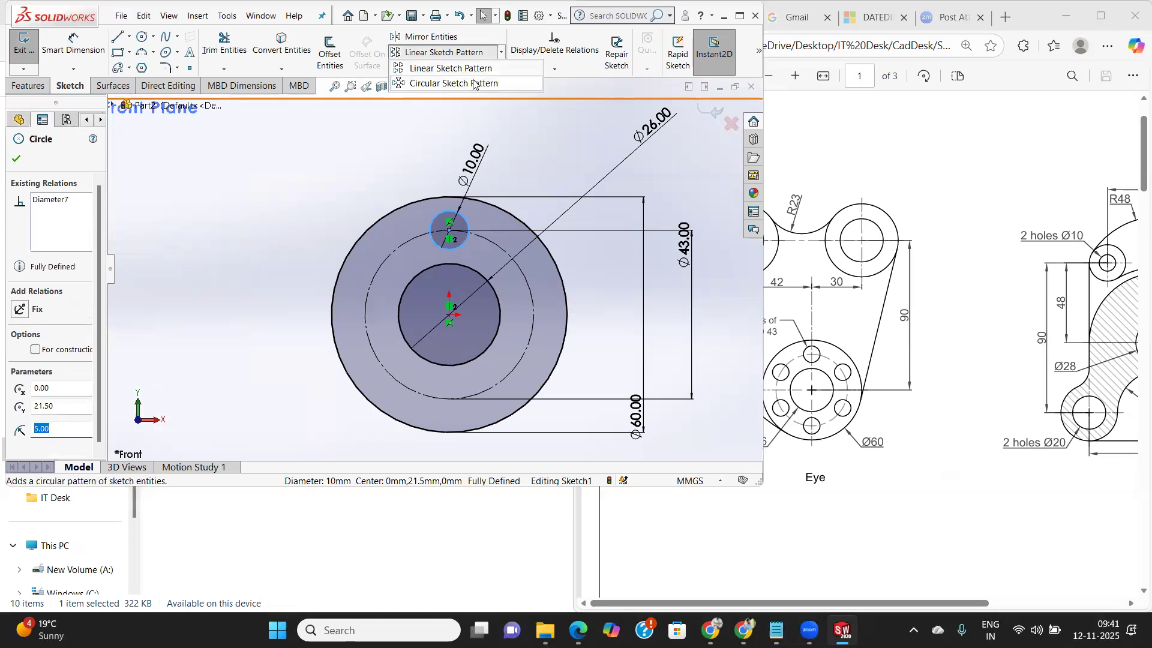
{"action": "left_click", "coordinate": [459, 83]}
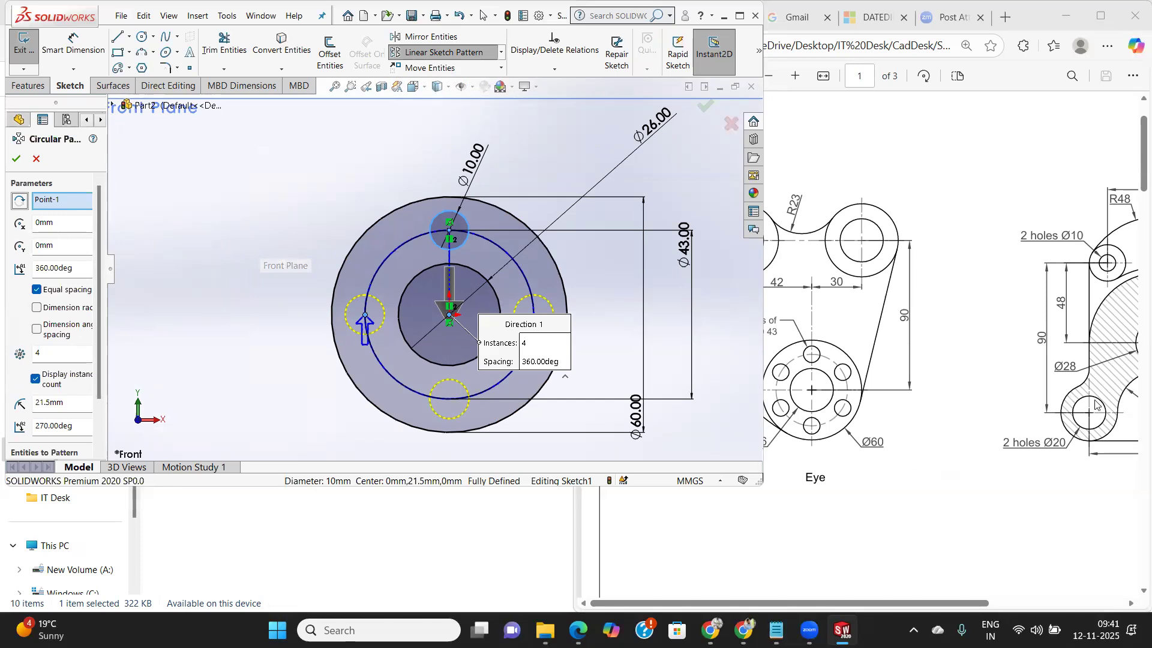
{"action": "double_click", "coordinate": [47, 354]}
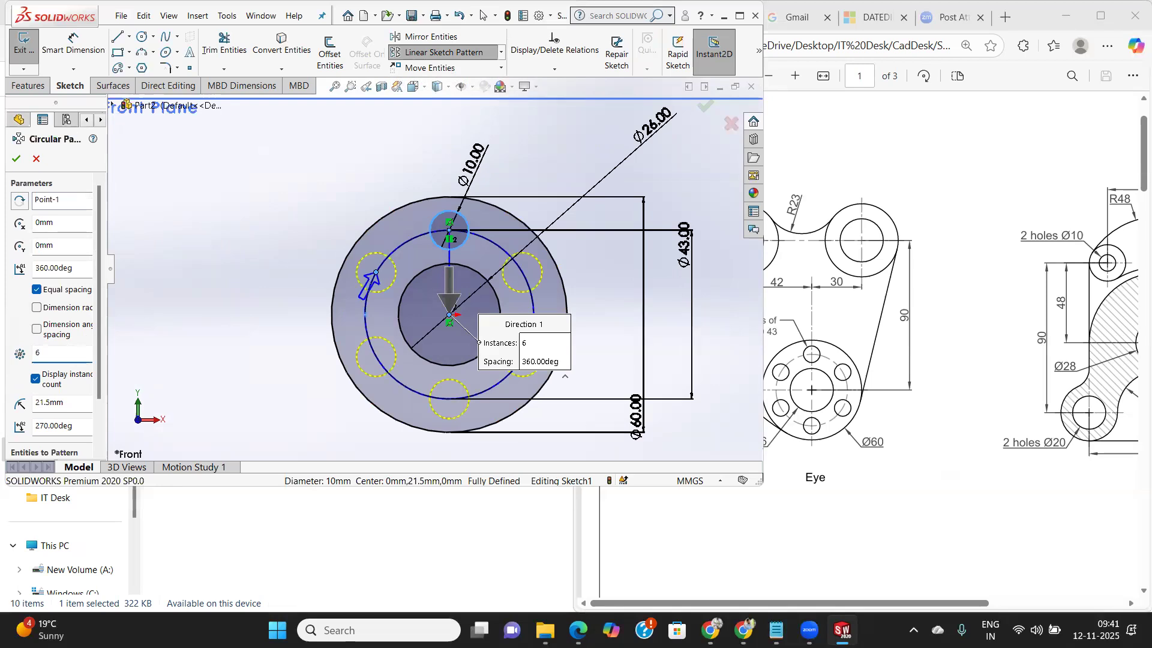
{"action": "left_click", "coordinate": [16, 156]}
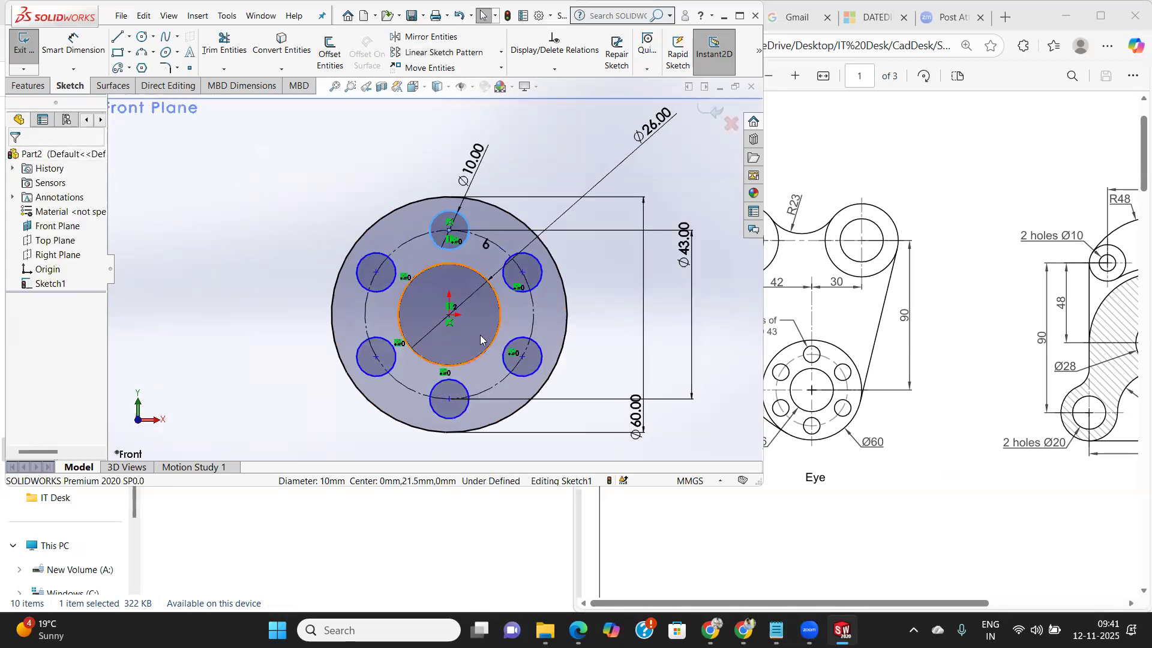
Bring the PDF forward beside the full sketch to check the Eye drawing's remaining circles and dimensions.
{"action": "key", "text": "z"}
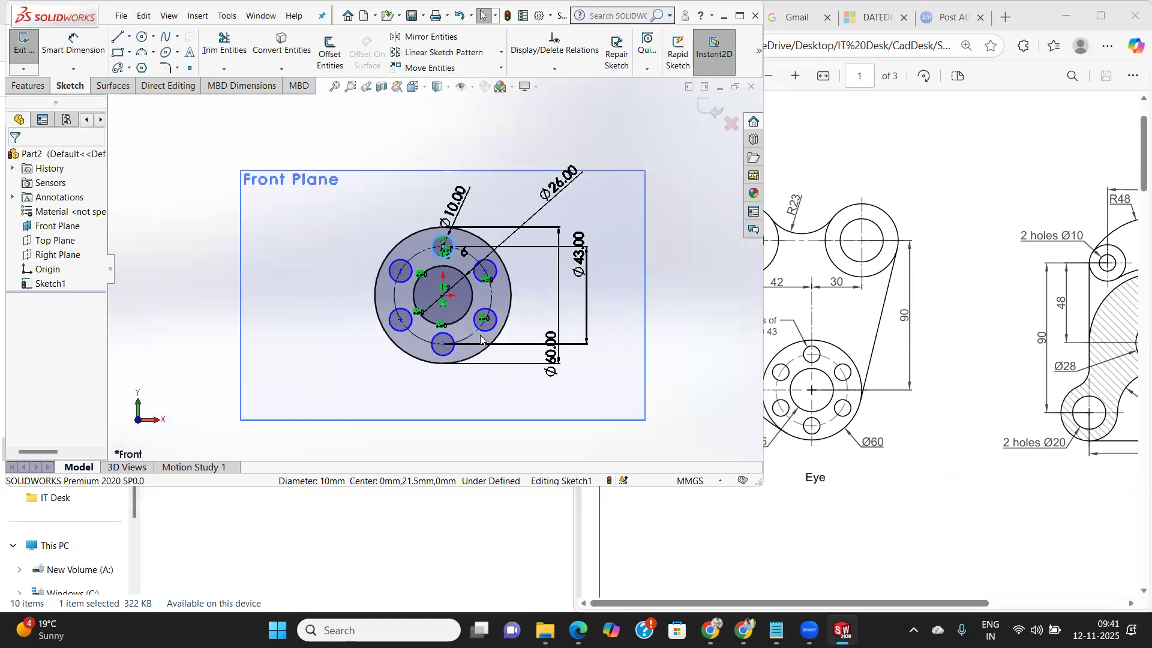
{"action": "key", "text": "z"}
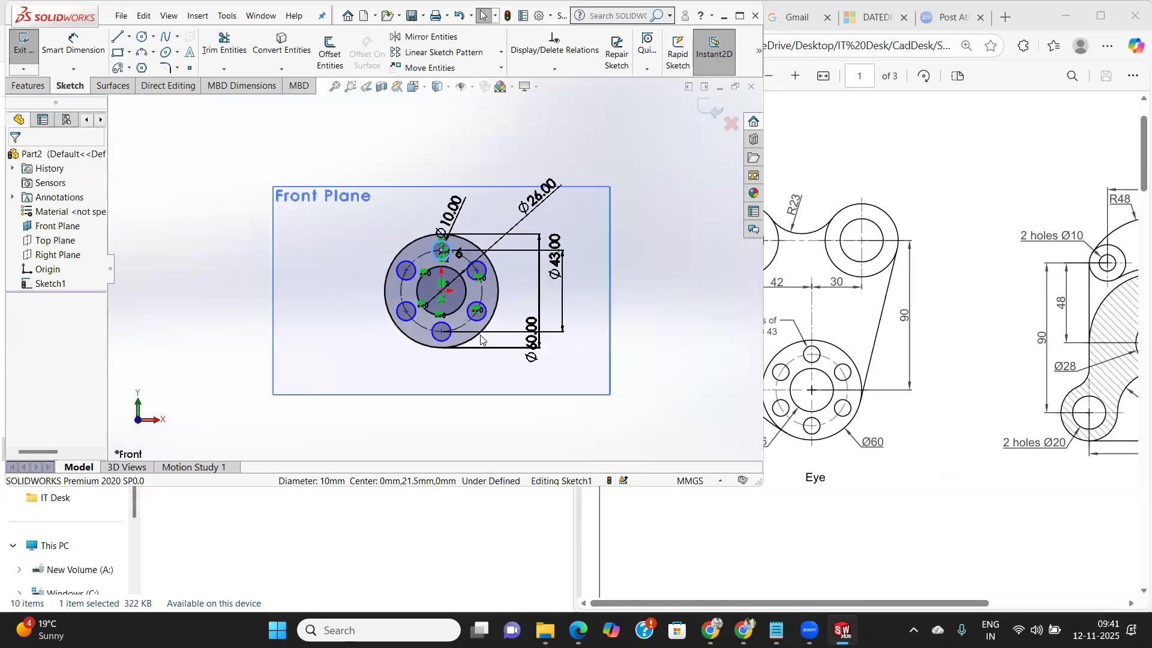
{"action": "left_click", "coordinate": [942, 323]}
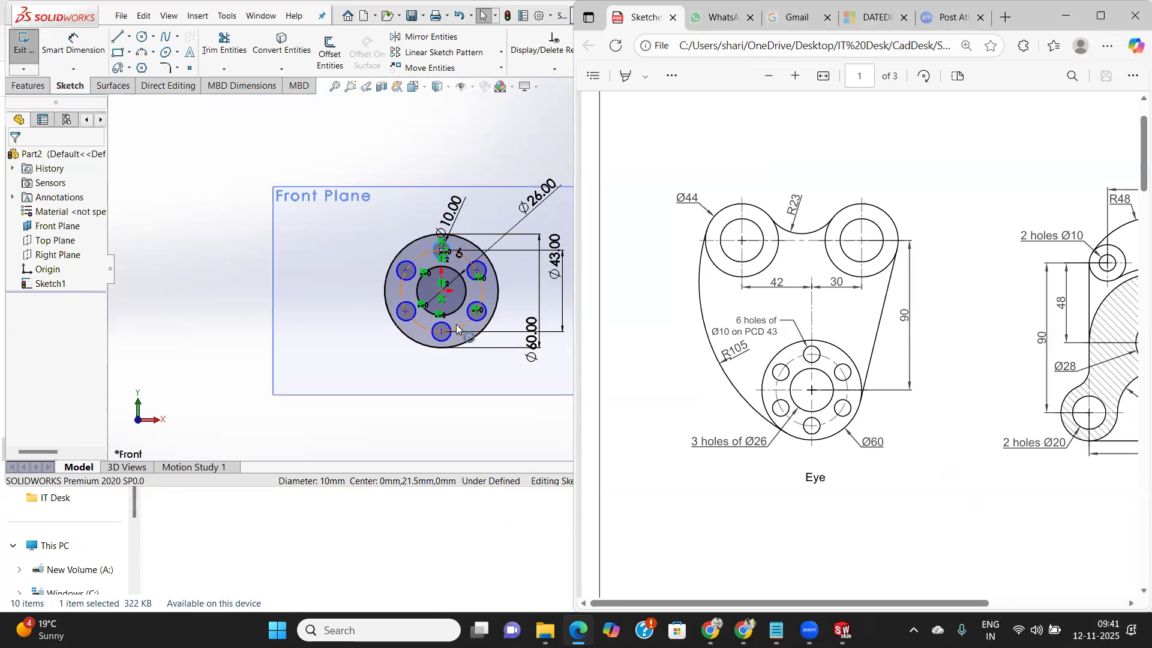
Sketch two concentric circles about 27 mm and 45 mm in diameter, centred about 34 mm left of and 79 mm above the origin.
{"action": "scroll", "coordinate": [460, 324], "scroll_direction": "down", "scroll_amount": 1}
{"action": "scroll", "coordinate": [461, 324], "scroll_direction": "up", "scroll_amount": 3}
{"action": "scroll", "coordinate": [451, 174], "scroll_direction": "down", "scroll_amount": 2}
{"action": "scroll", "coordinate": [447, 179], "scroll_direction": "down", "scroll_amount": 2}
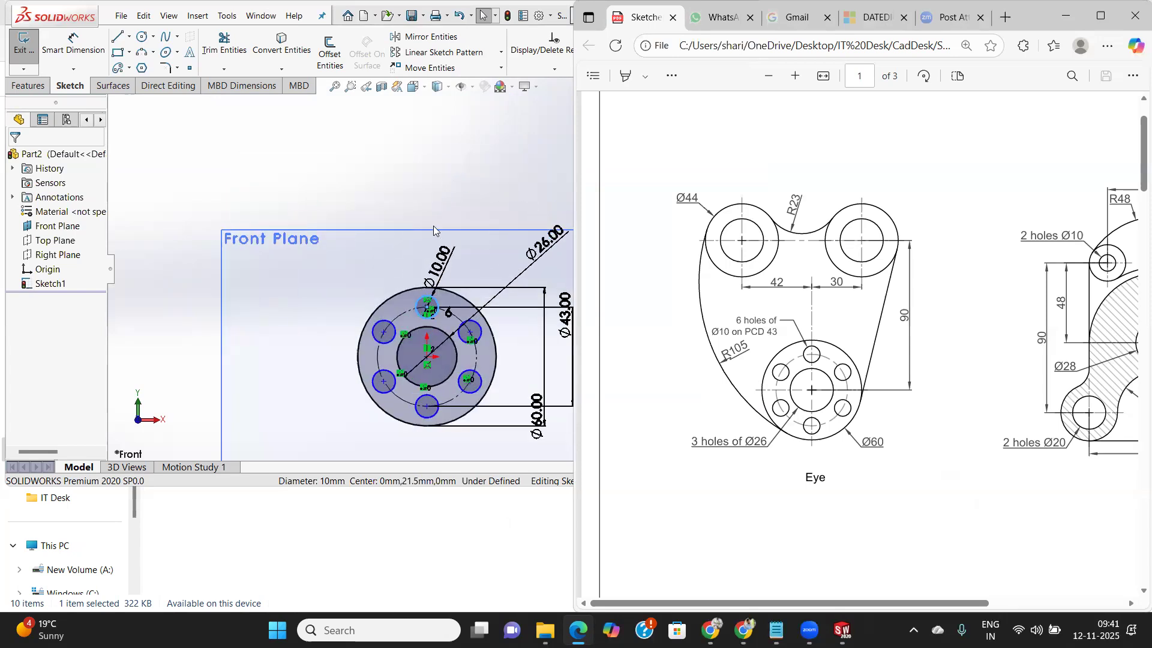
{"action": "left_click", "coordinate": [142, 36]}
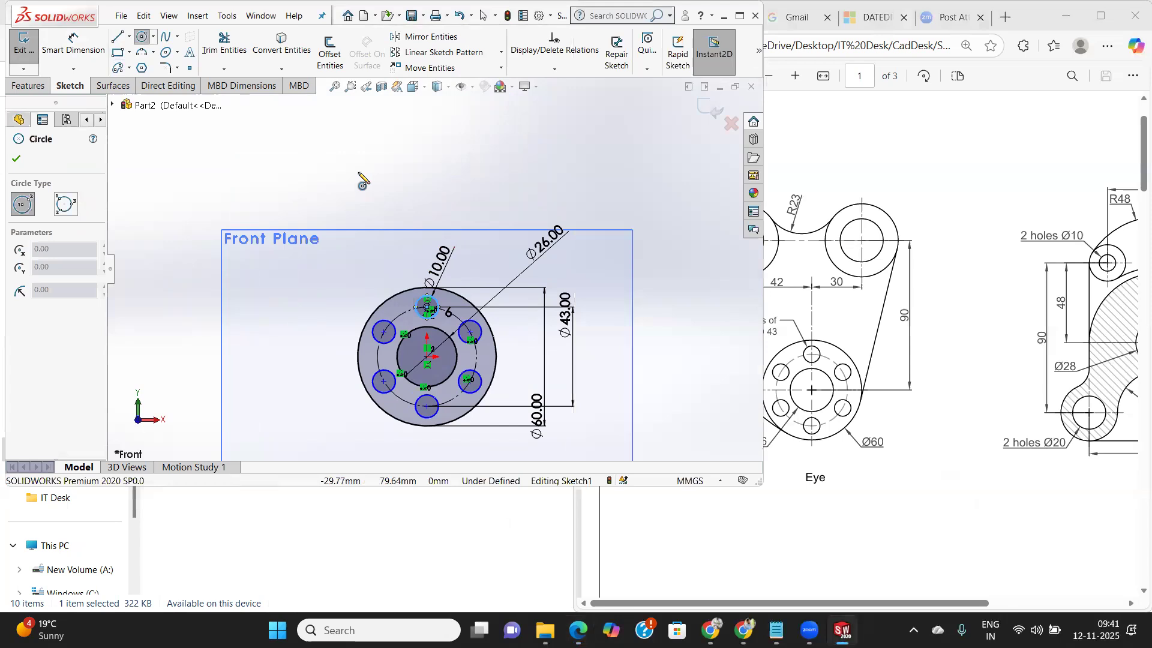
{"action": "left_click", "coordinate": [347, 176]}
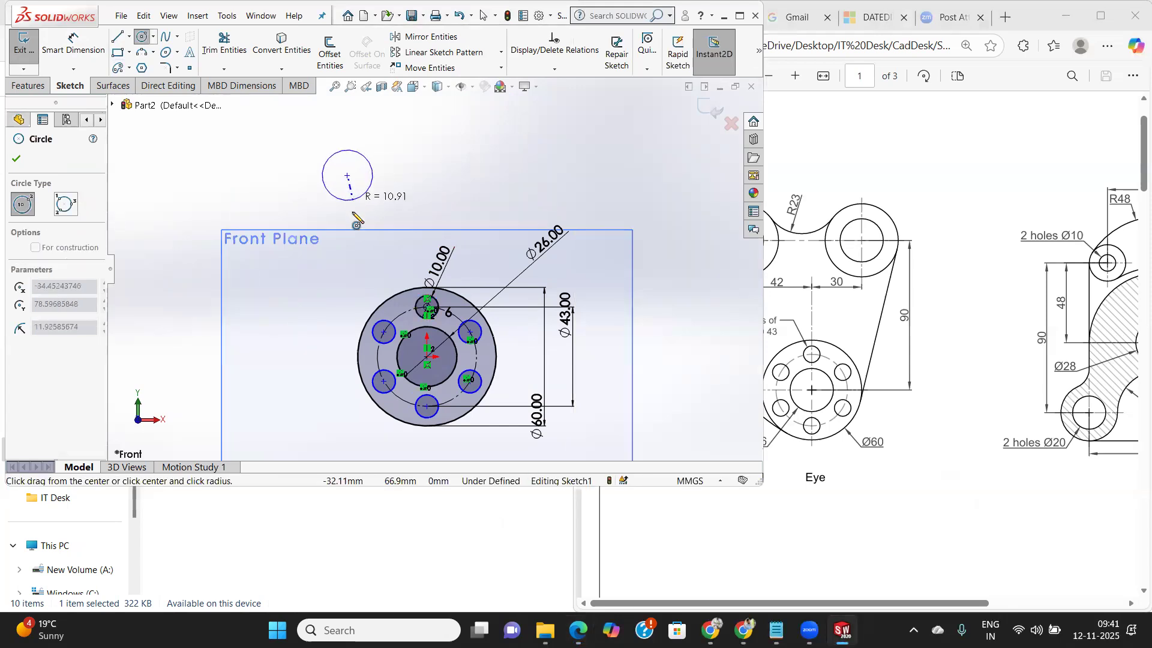
{"action": "left_click", "coordinate": [374, 191]}
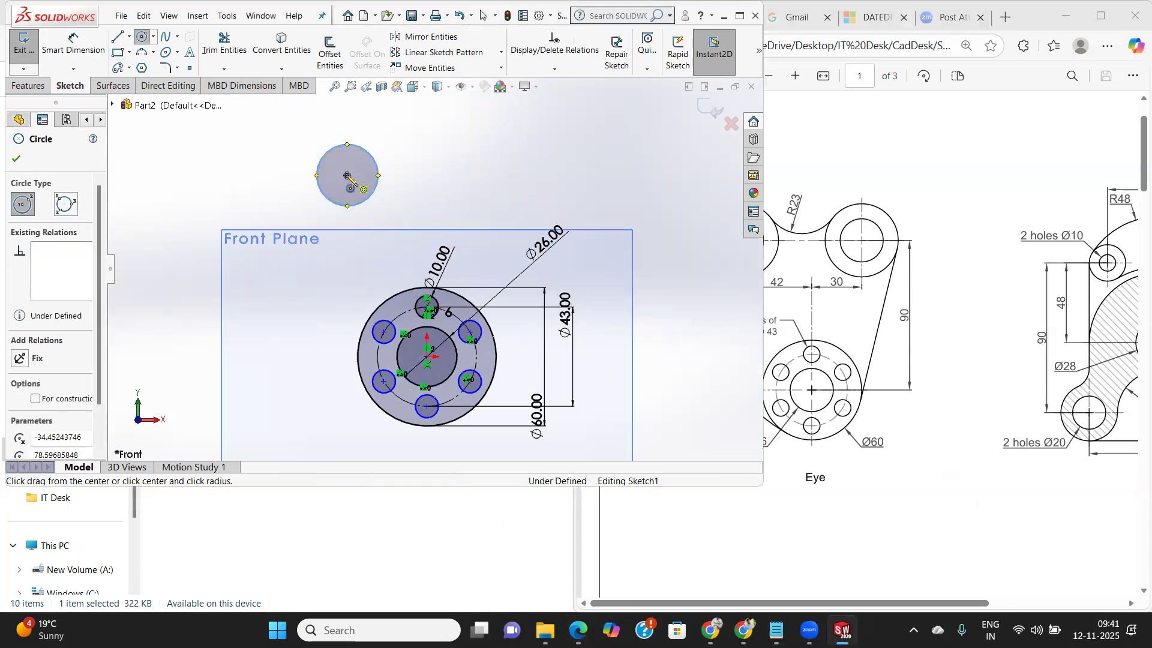
{"action": "left_click", "coordinate": [347, 175]}
{"action": "left_click", "coordinate": [385, 211]}
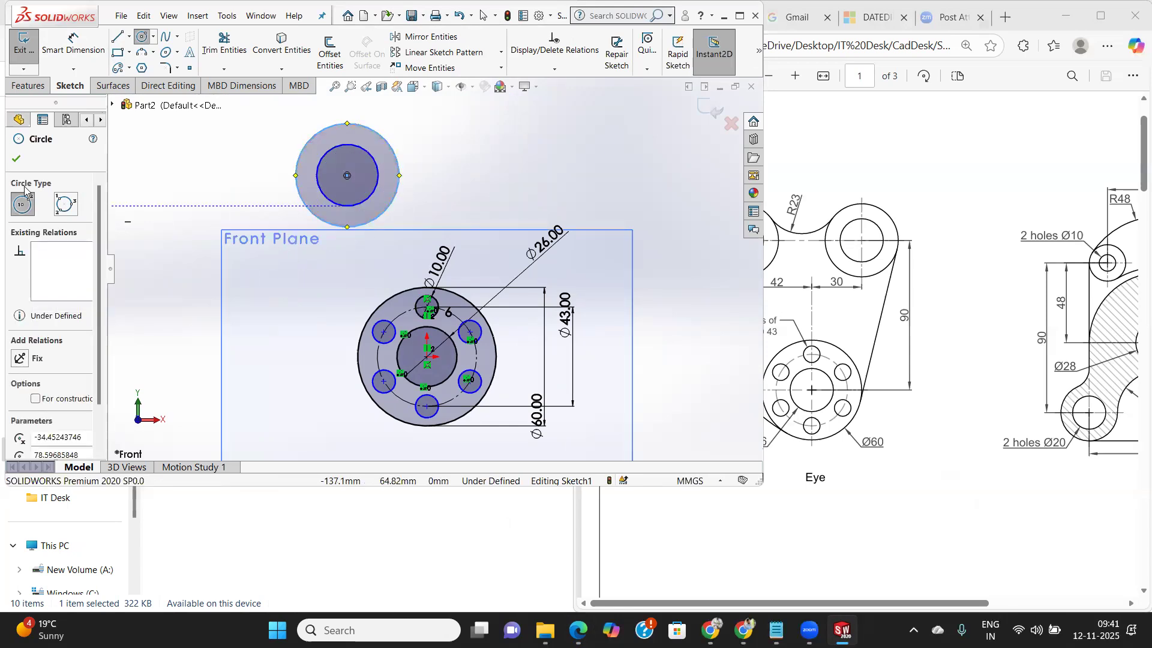
{"action": "left_click", "coordinate": [15, 160]}
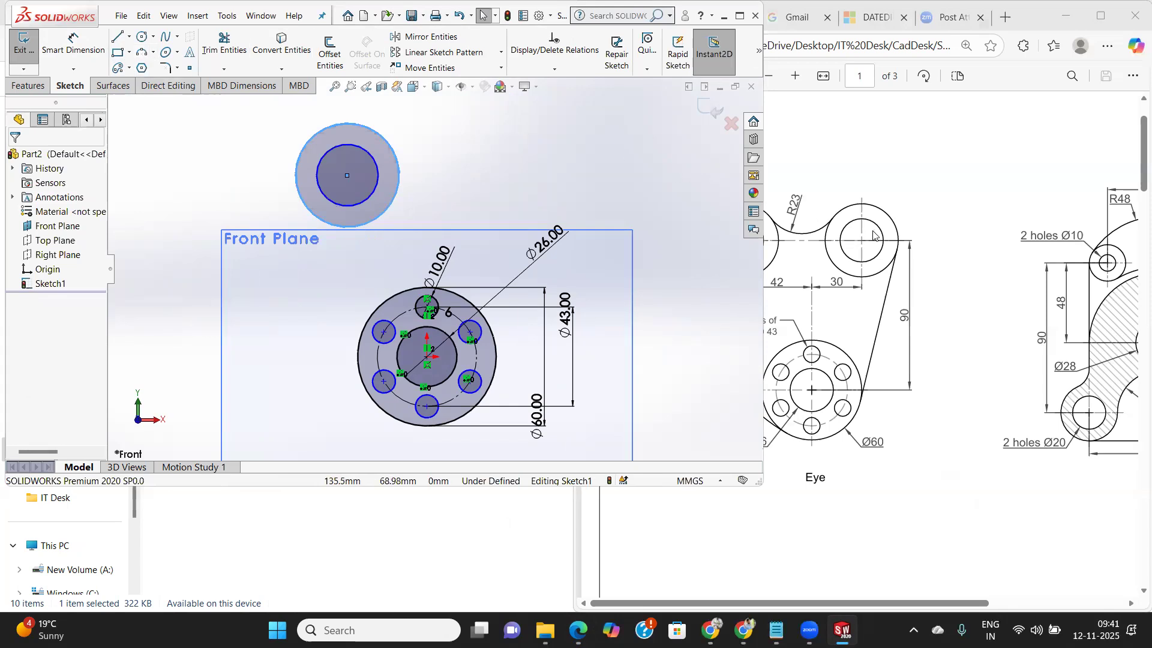
Dimension the outer circle of the new concentric pair as 44 mm in diameter, following the Eye drawing.
{"action": "left_click", "coordinate": [893, 221]}
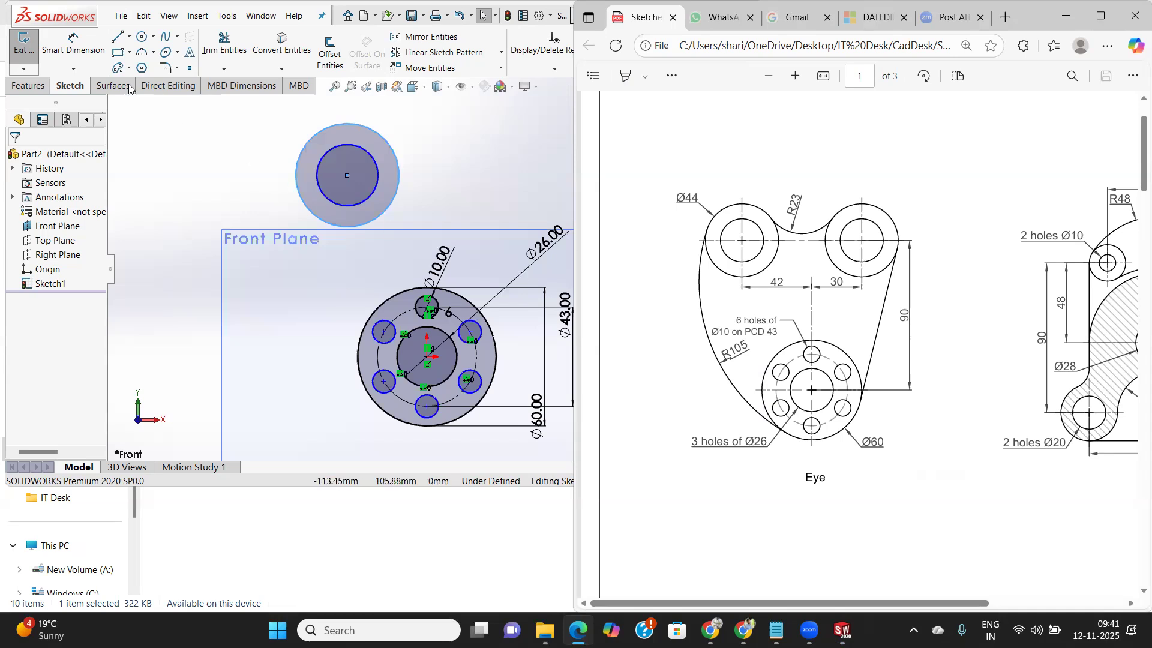
{"action": "left_click", "coordinate": [85, 53]}
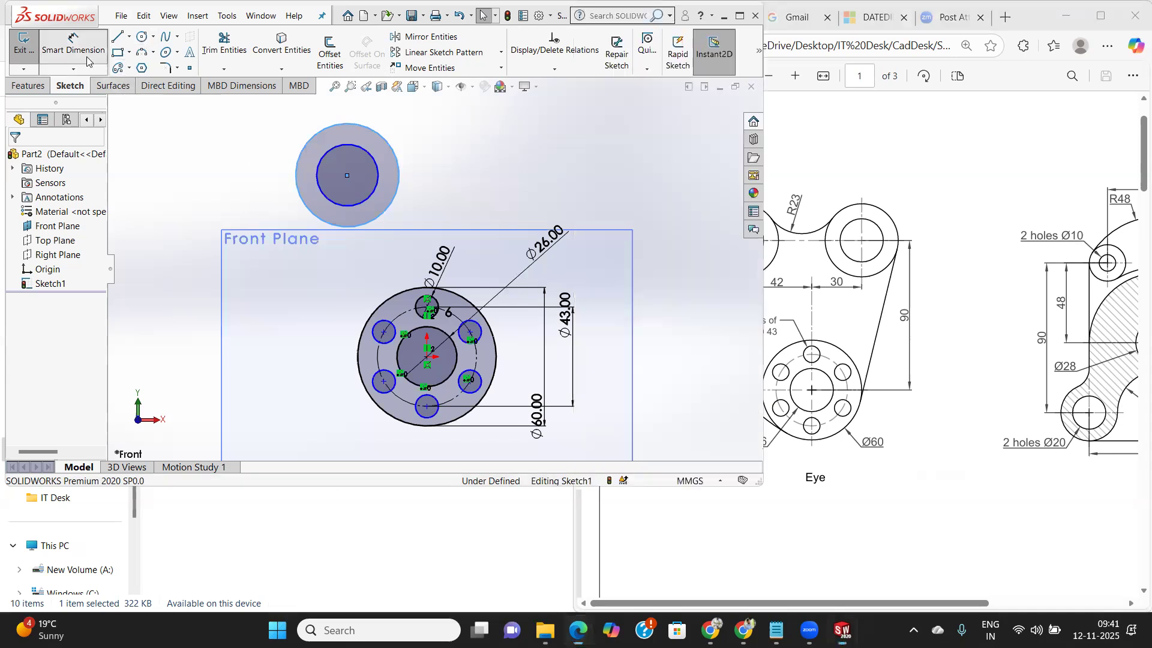
{"action": "left_click", "coordinate": [300, 198]}
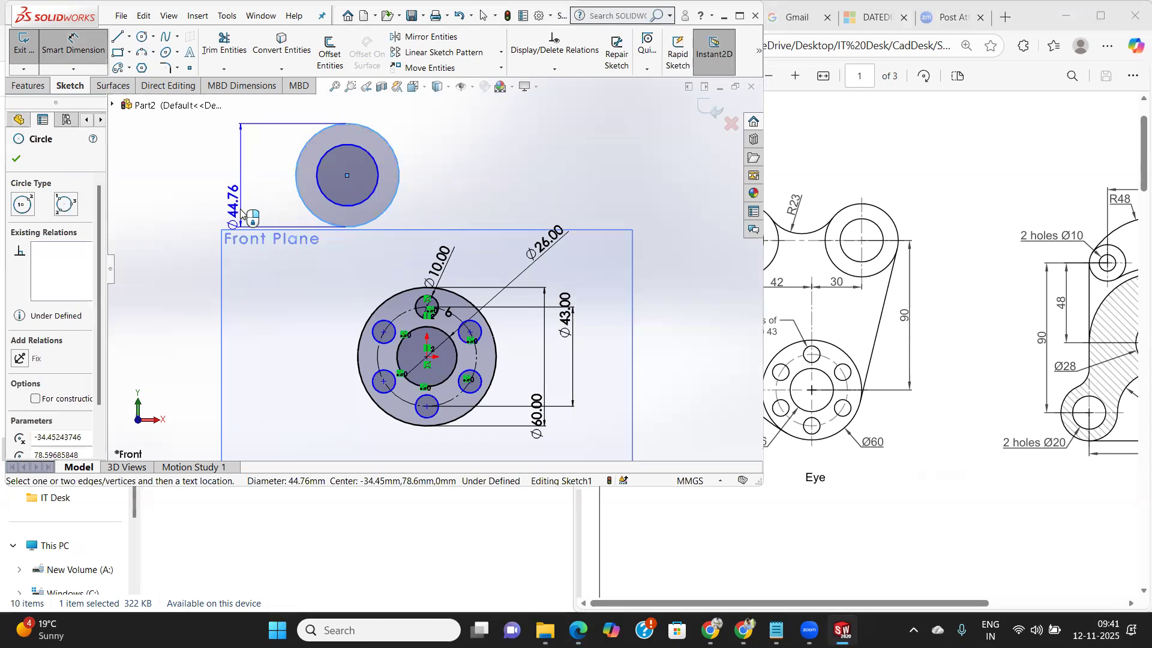
{"action": "left_click", "coordinate": [248, 212]}
{"action": "left_click", "coordinate": [852, 217]}
{"action": "left_click", "coordinate": [225, 187]}
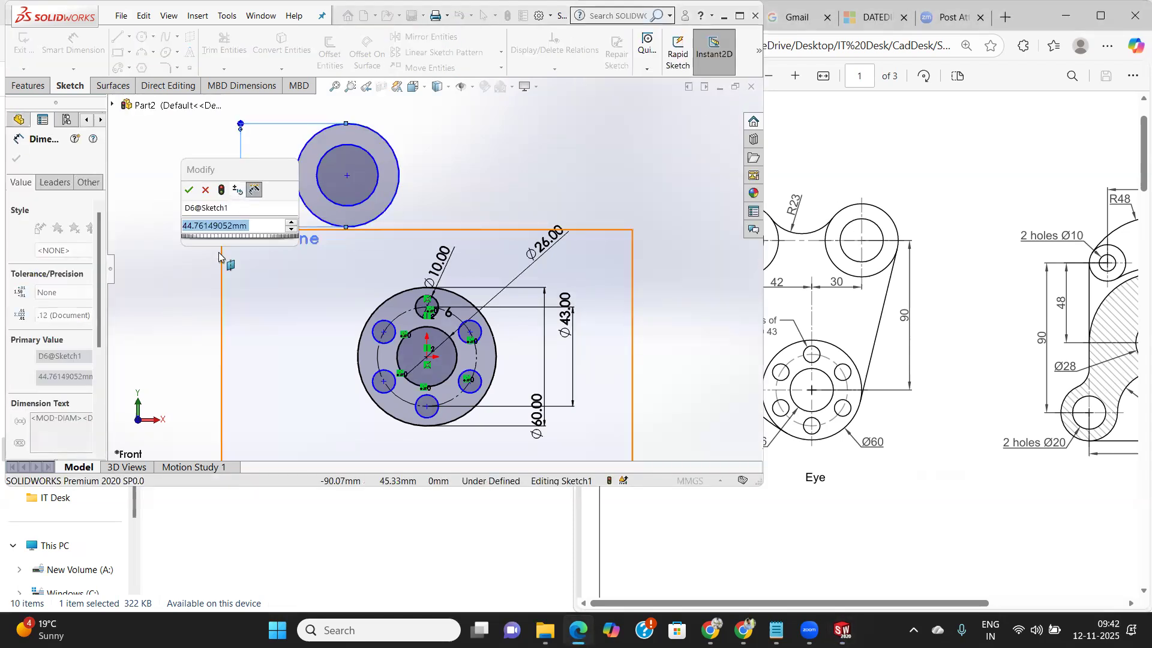
{"action": "left_click", "coordinate": [256, 225]}
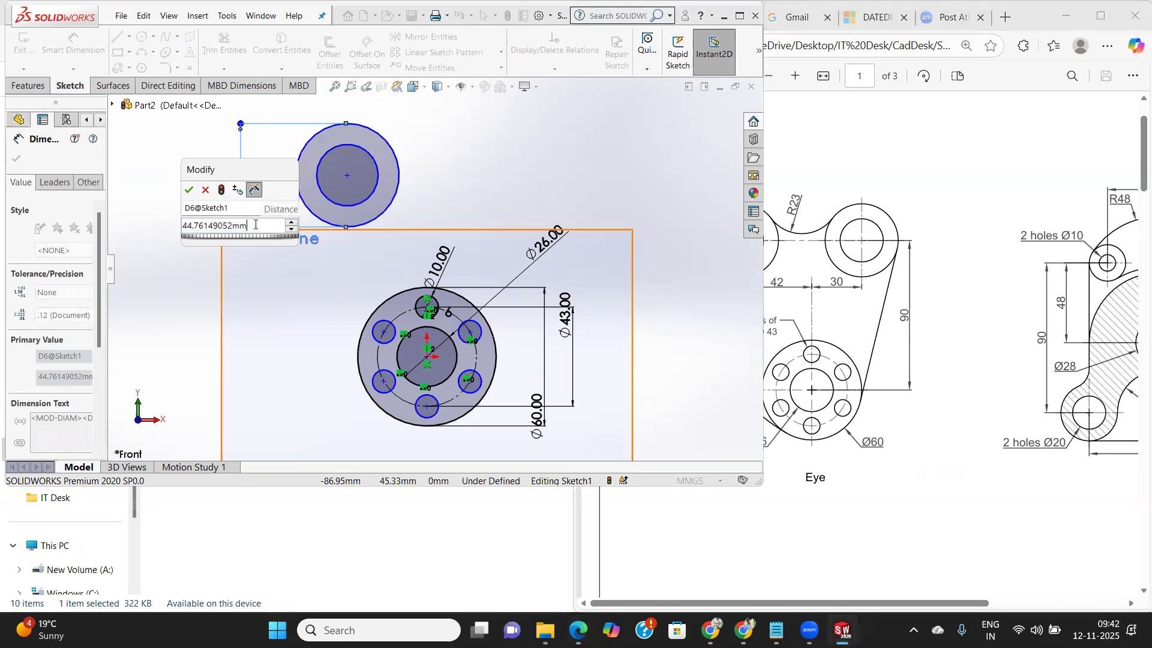
{"action": "left_click_drag", "start_coordinate": [255, 225], "coordinate": [165, 228]}
{"action": "type", "text": "44"}
{"action": "key", "text": "Return"}
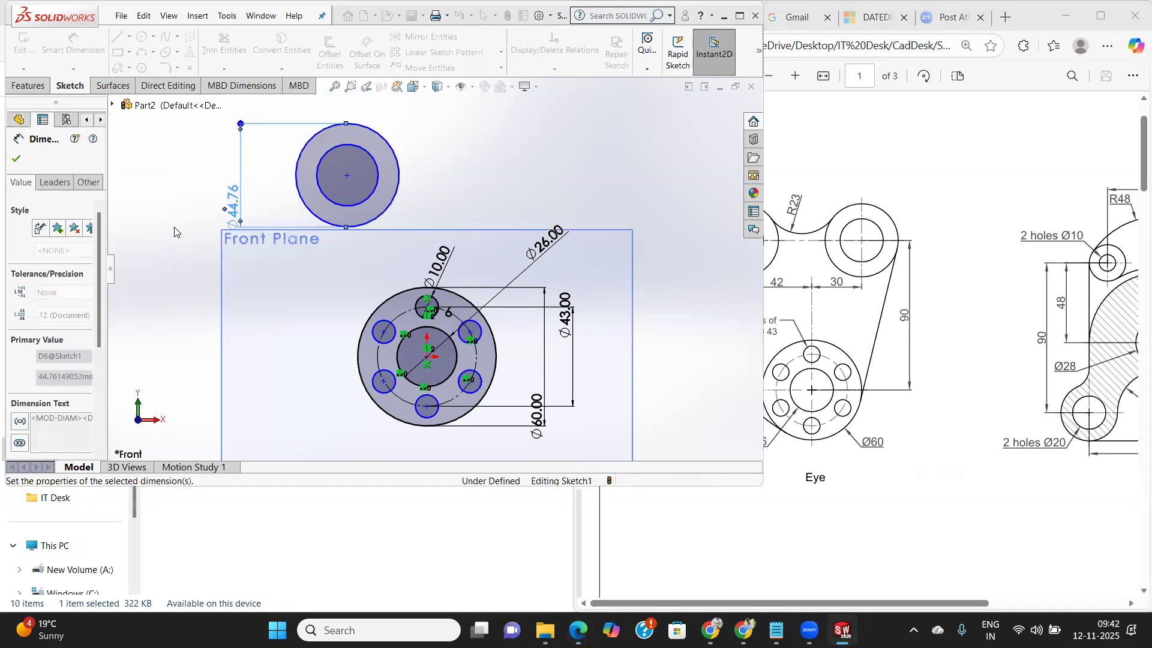
Dimension the inner circle of the upper concentric pair as 26 mm in diameter, following the Eye drawing.
{"action": "left_click", "coordinate": [324, 193]}
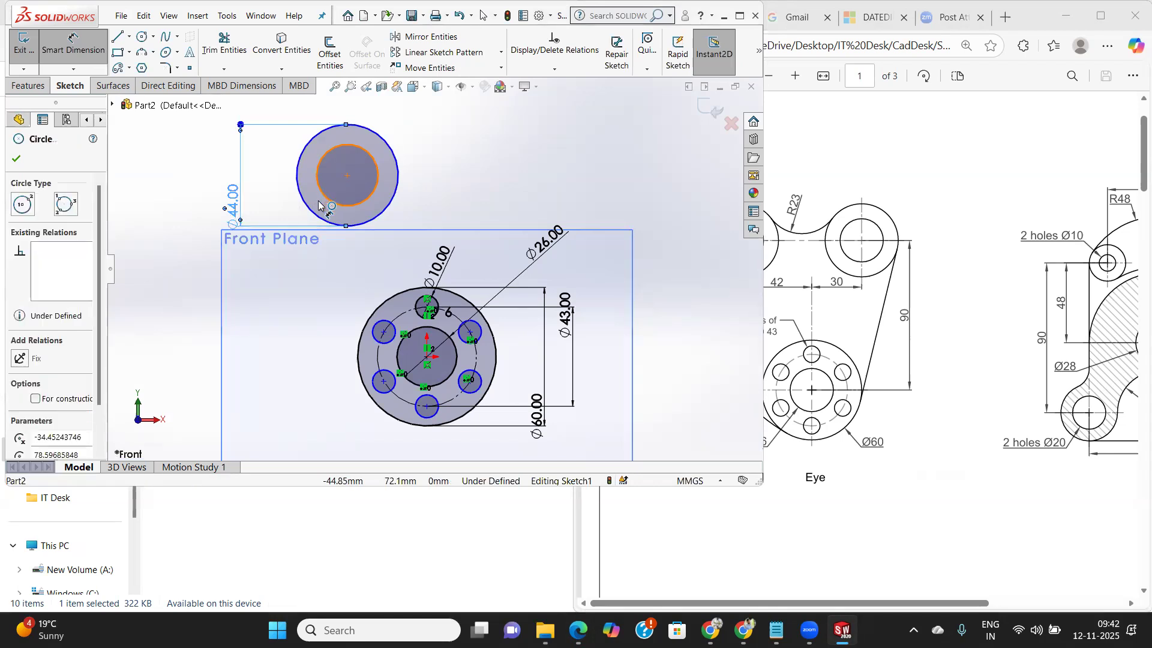
{"action": "left_click", "coordinate": [251, 268]}
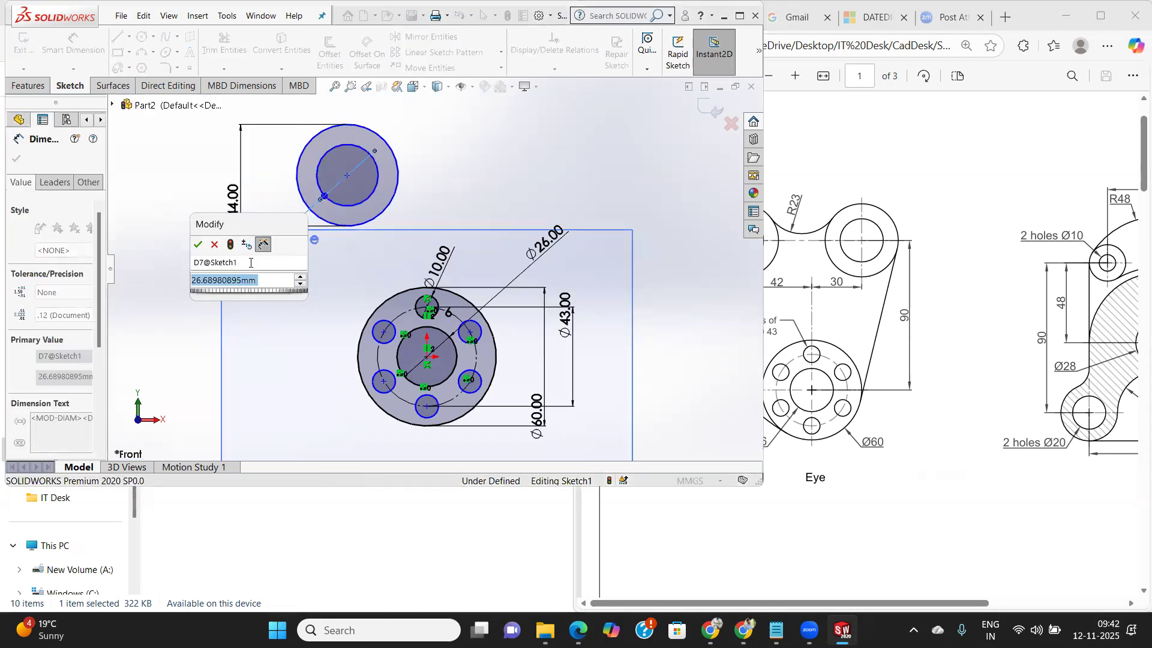
{"action": "key", "text": "alt+Tab"}
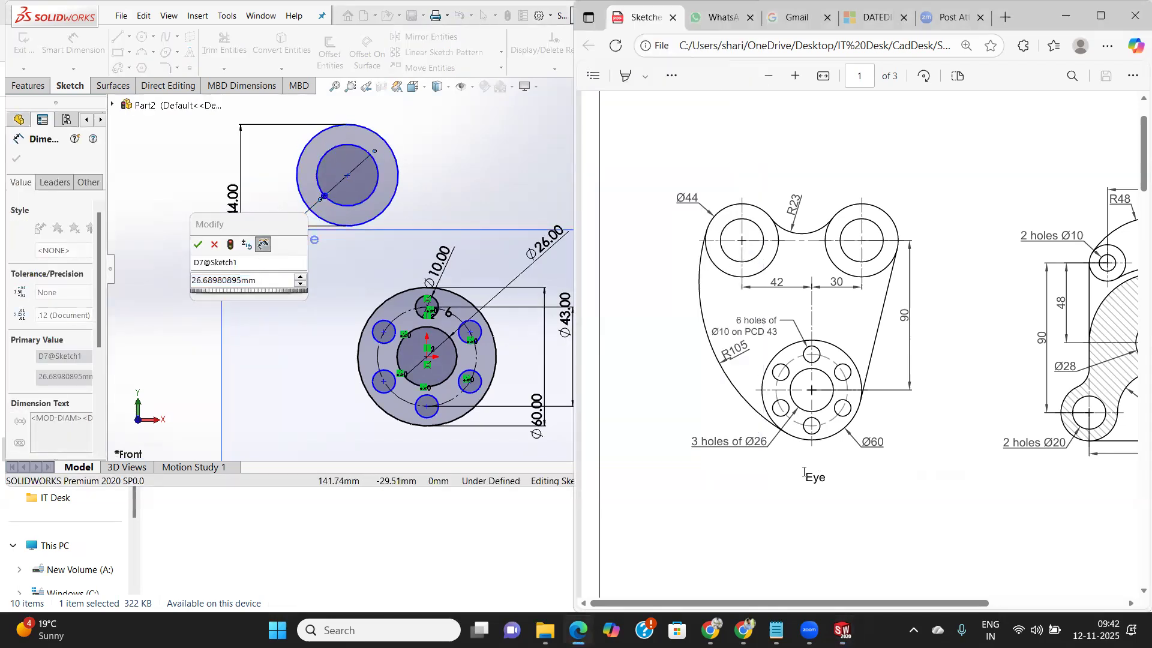
{"action": "left_click", "coordinate": [266, 279]}
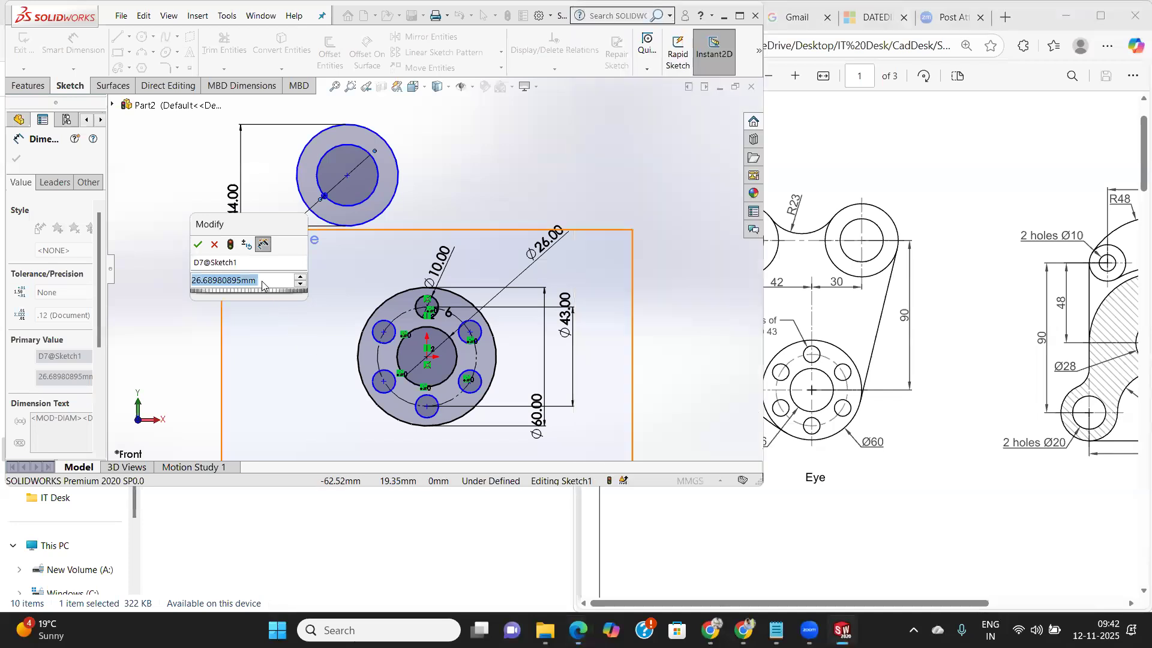
{"action": "type", "text": "26"}
{"action": "key", "text": "Return"}
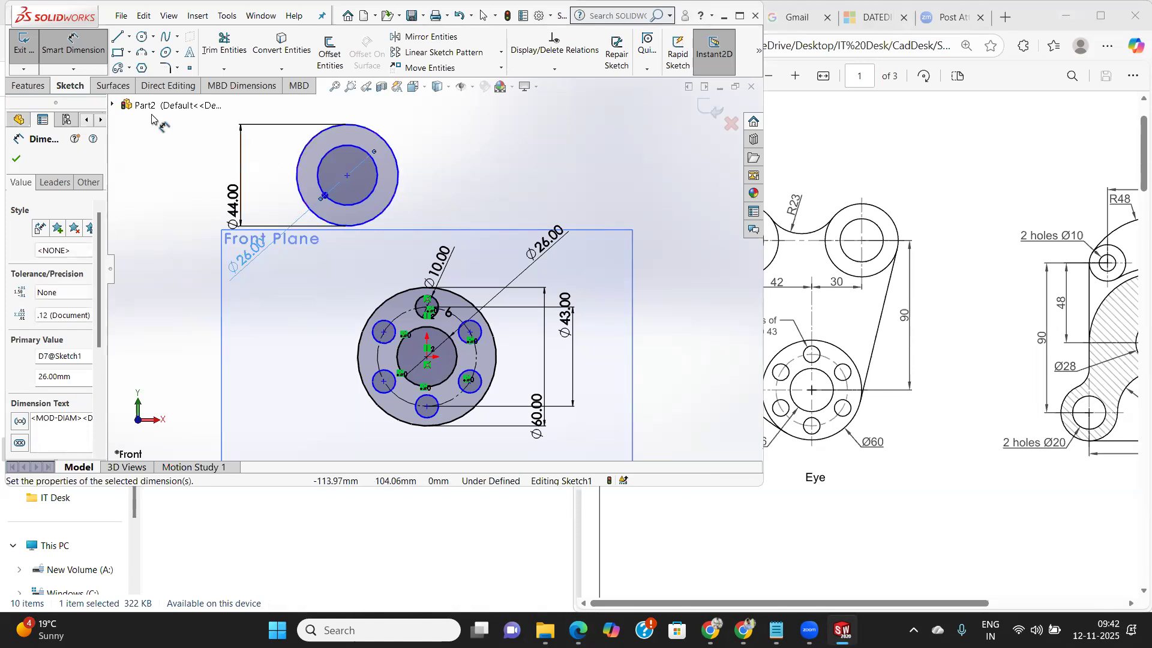
{"action": "left_click", "coordinate": [73, 45]}
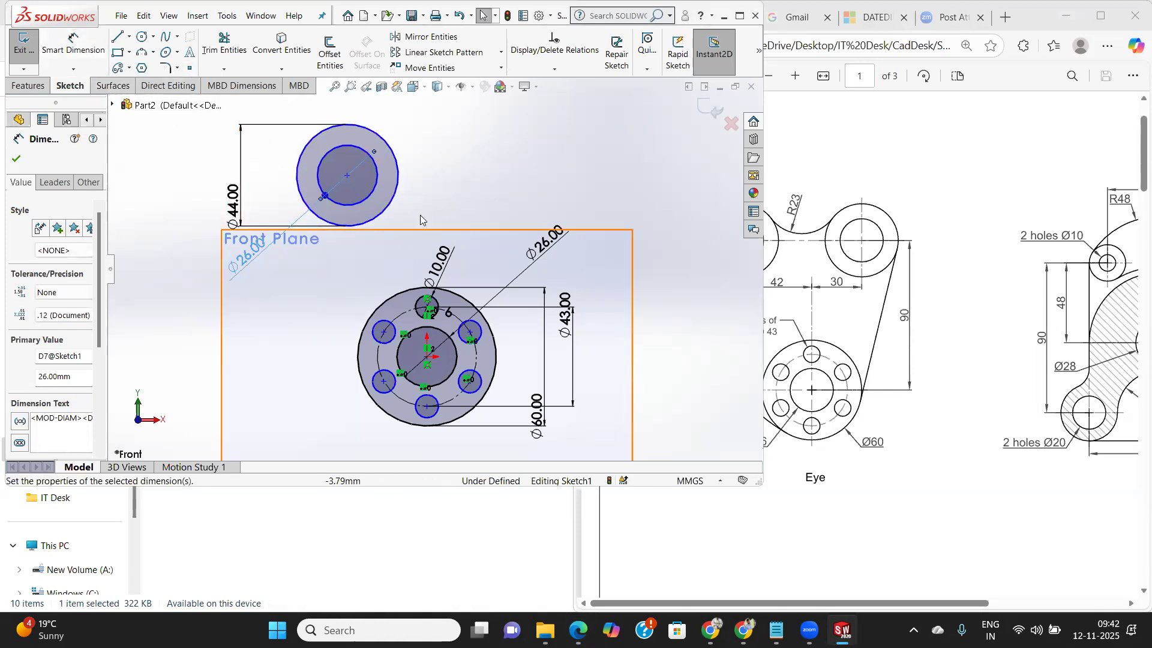
Copy the upper concentric circles with their diameter dimensions about 101 mm to the right of the originals.
{"action": "left_click_drag", "start_coordinate": [422, 211], "coordinate": [291, 146]}
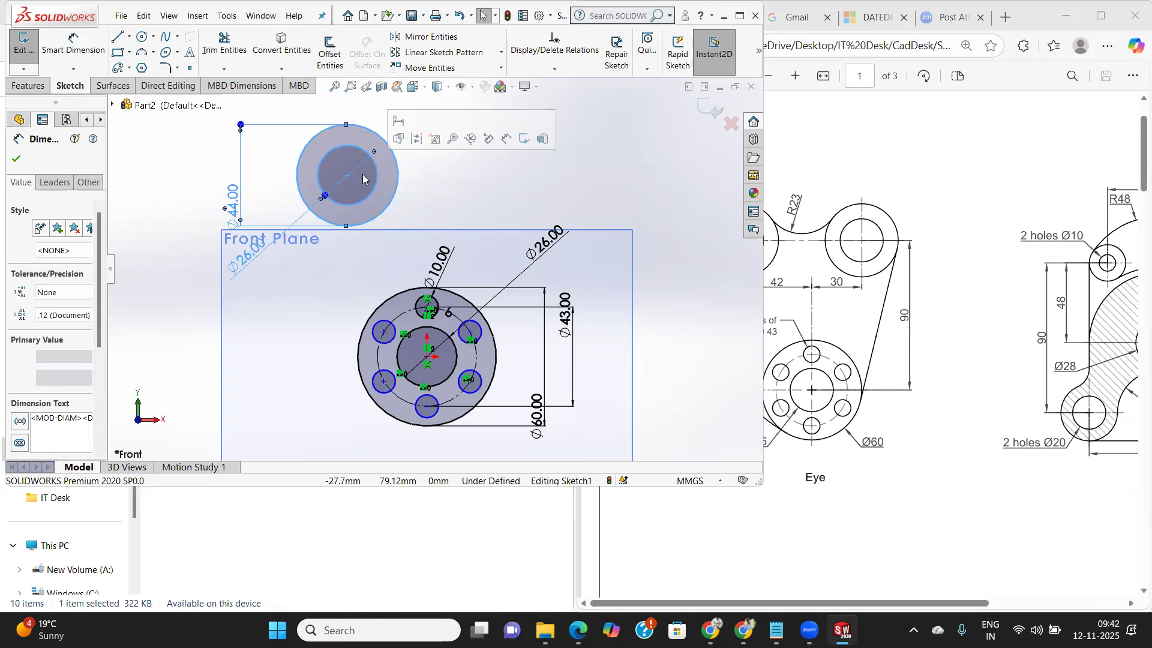
{"action": "left_click_drag", "start_coordinate": [362, 178], "coordinate": [575, 180], "text": "ctrl"}
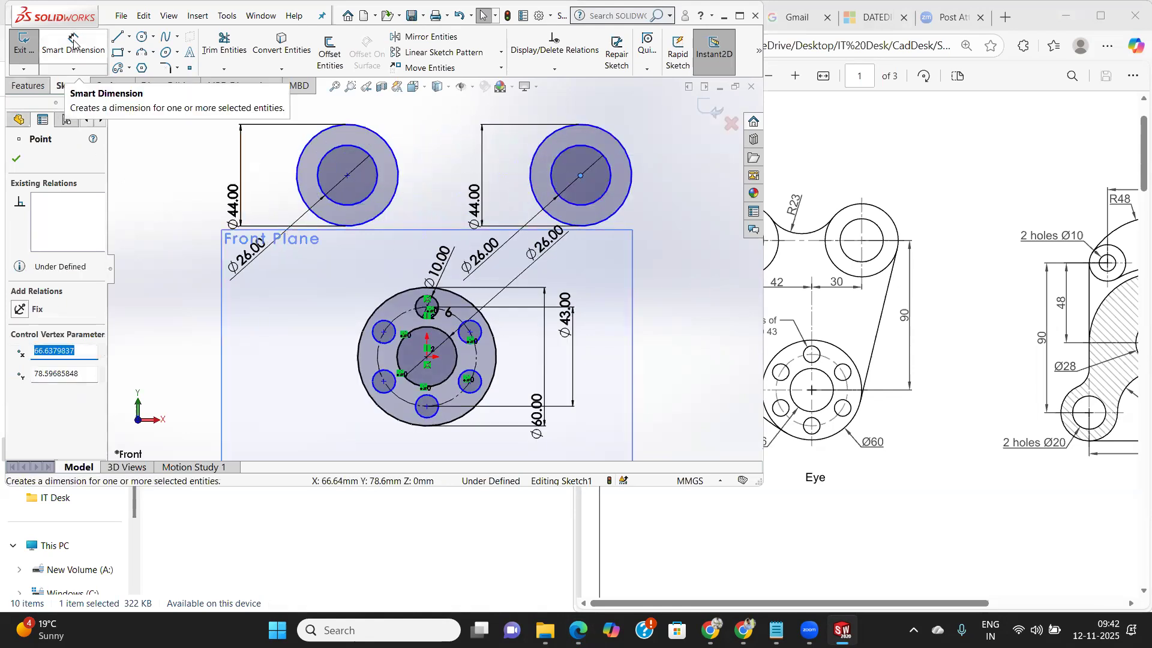
{"action": "left_click", "coordinate": [16, 161]}
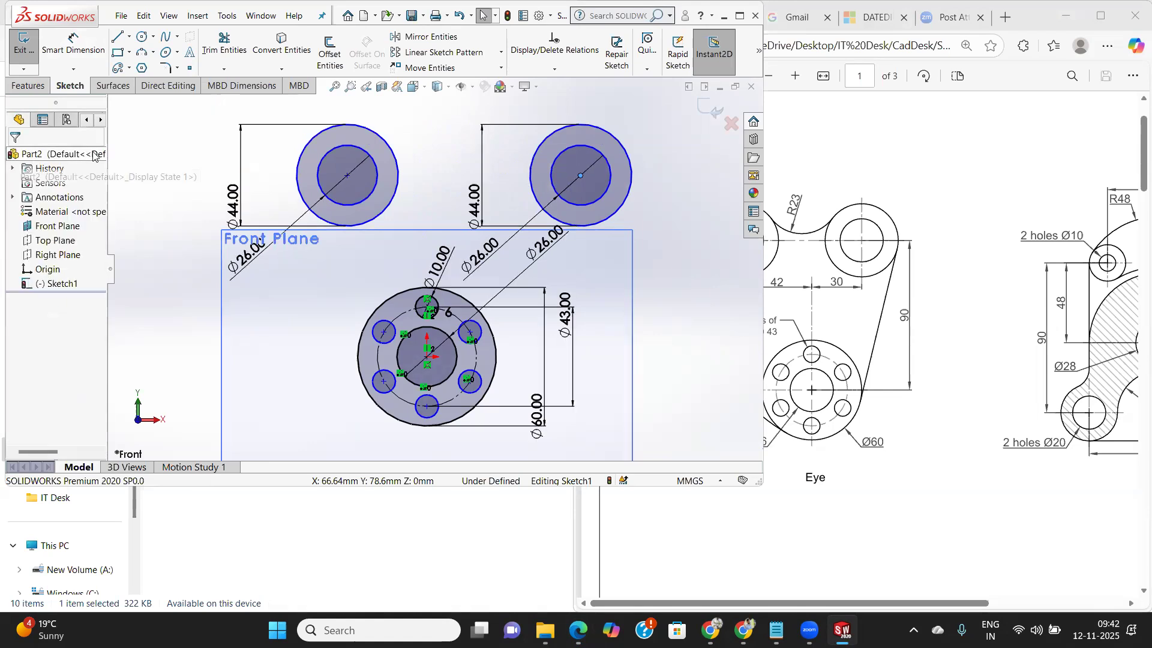
Draw a horizontal centerline connecting the centres of the two upper circle pairs.
{"action": "left_click", "coordinate": [129, 37]}
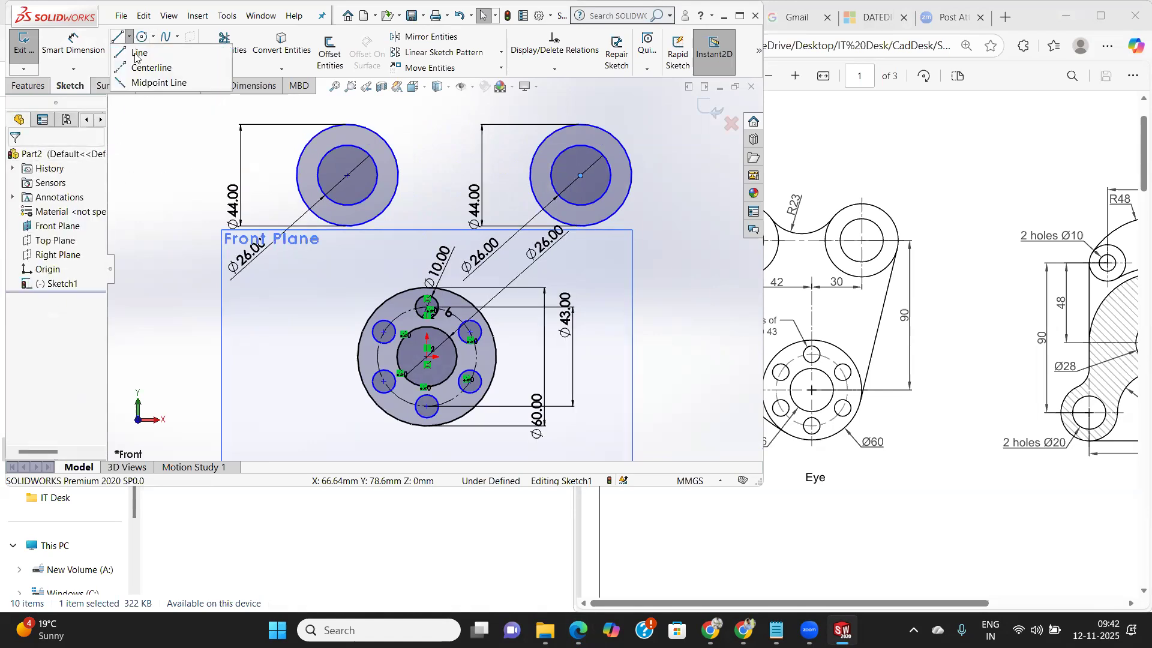
{"action": "left_click", "coordinate": [147, 67]}
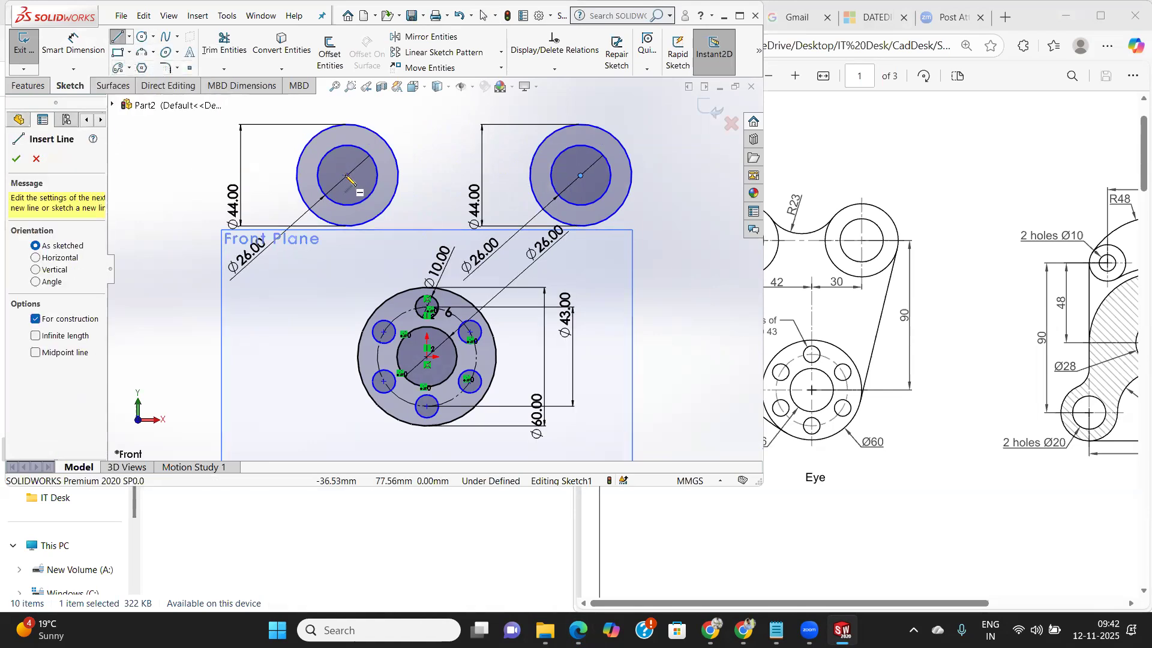
{"action": "left_click", "coordinate": [346, 175]}
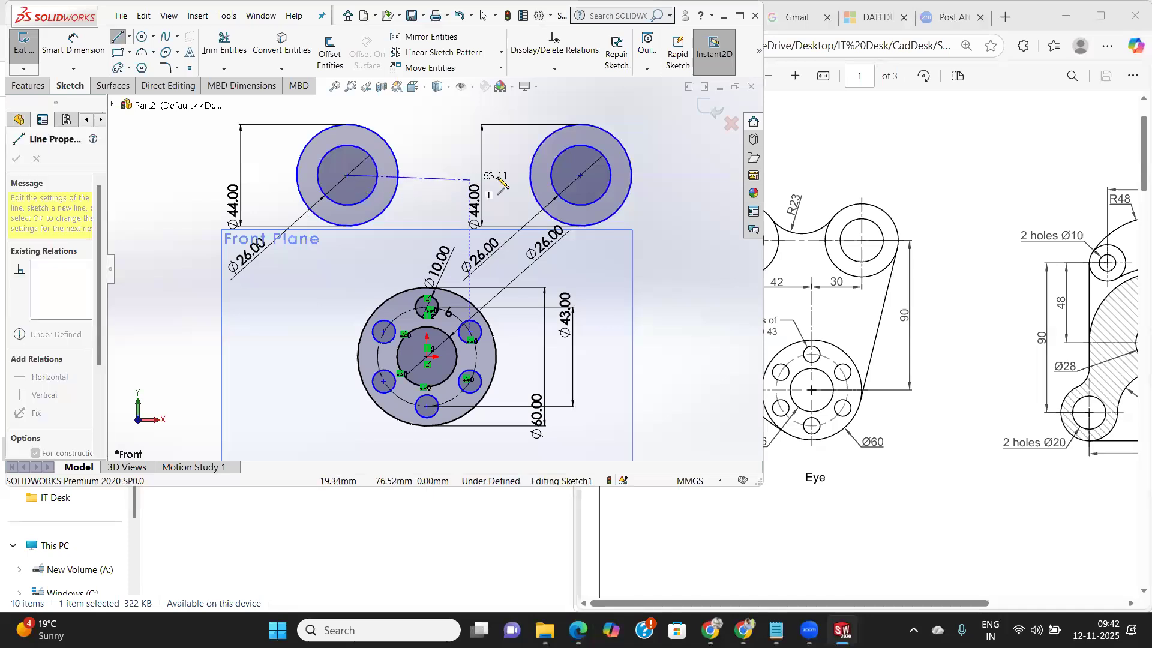
{"action": "left_click", "coordinate": [580, 175]}
{"action": "right_click", "coordinate": [455, 138]}
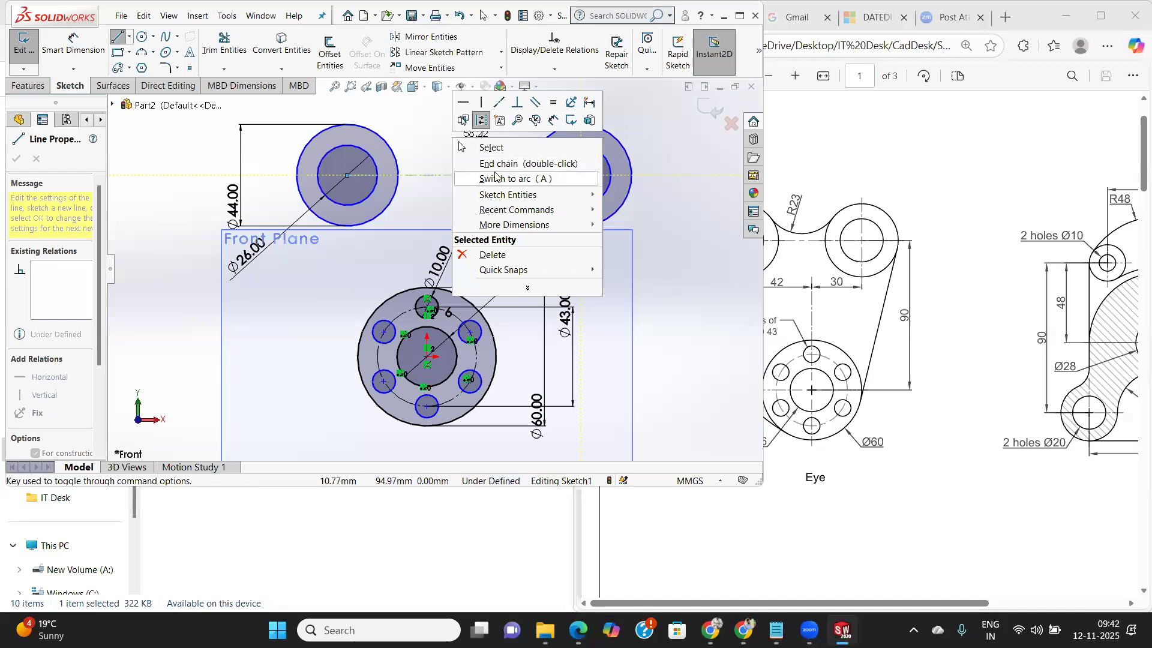
{"action": "left_click", "coordinate": [491, 150]}
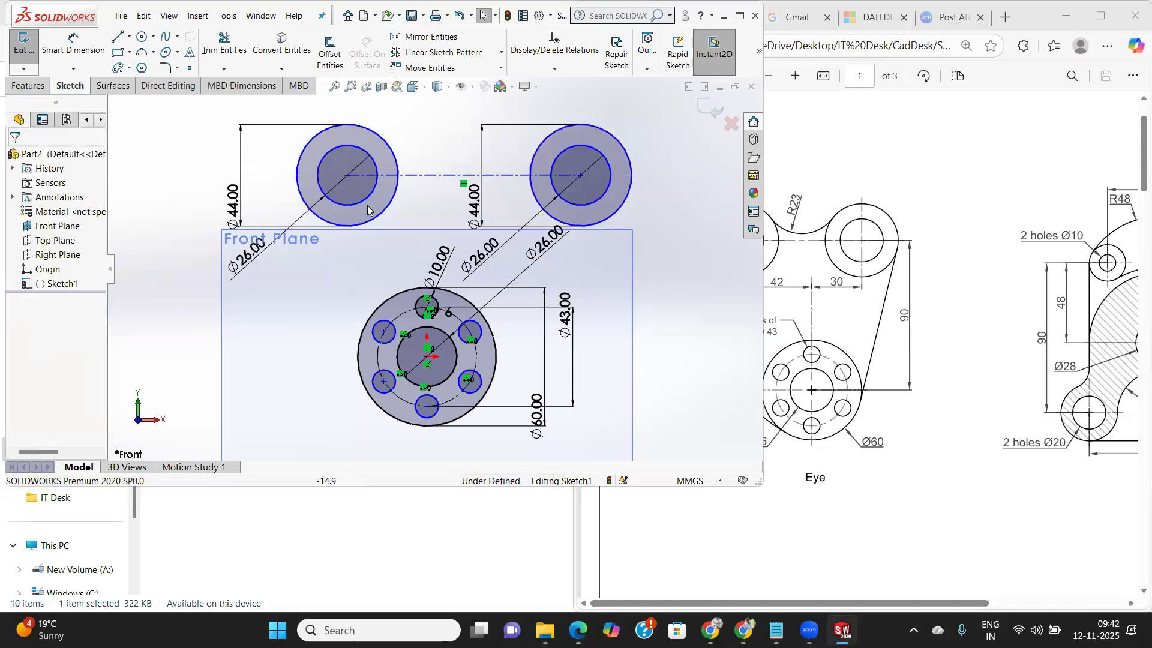
Dimension the vertical distance from the origin to the upper circles' horizontal centerline as 90 mm, following the Eye drawing.
{"action": "left_click", "coordinate": [89, 49]}
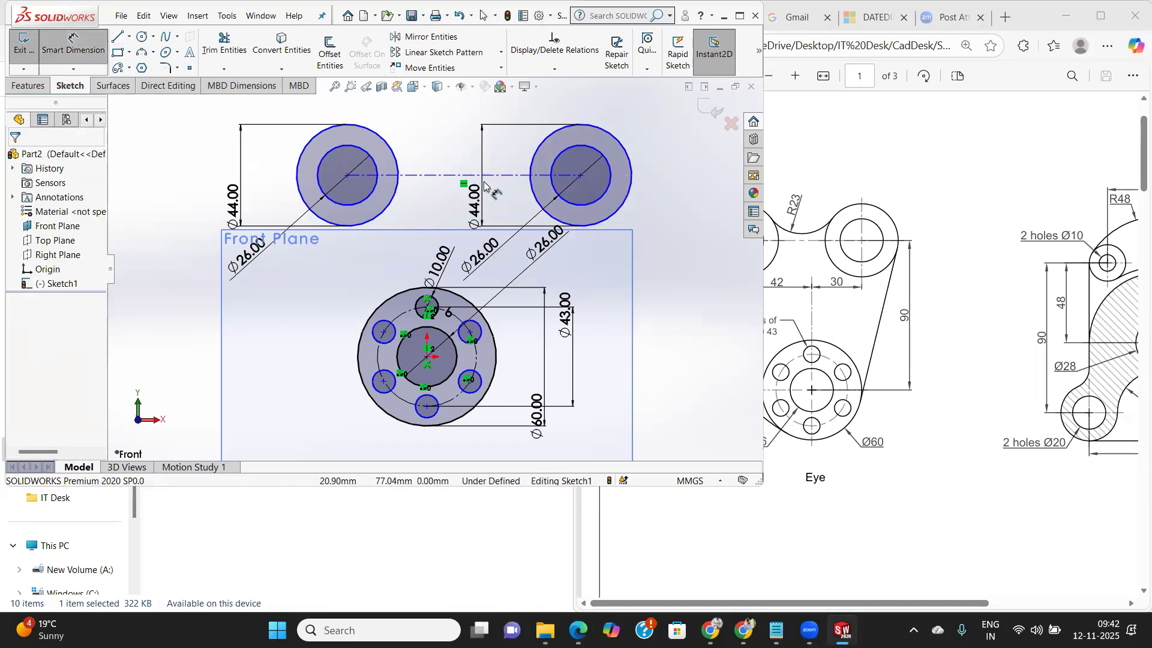
{"action": "scroll", "coordinate": [801, 263], "scroll_direction": "down", "scroll_amount": 1}
{"action": "scroll", "coordinate": [834, 343], "scroll_direction": "up", "scroll_amount": 2}
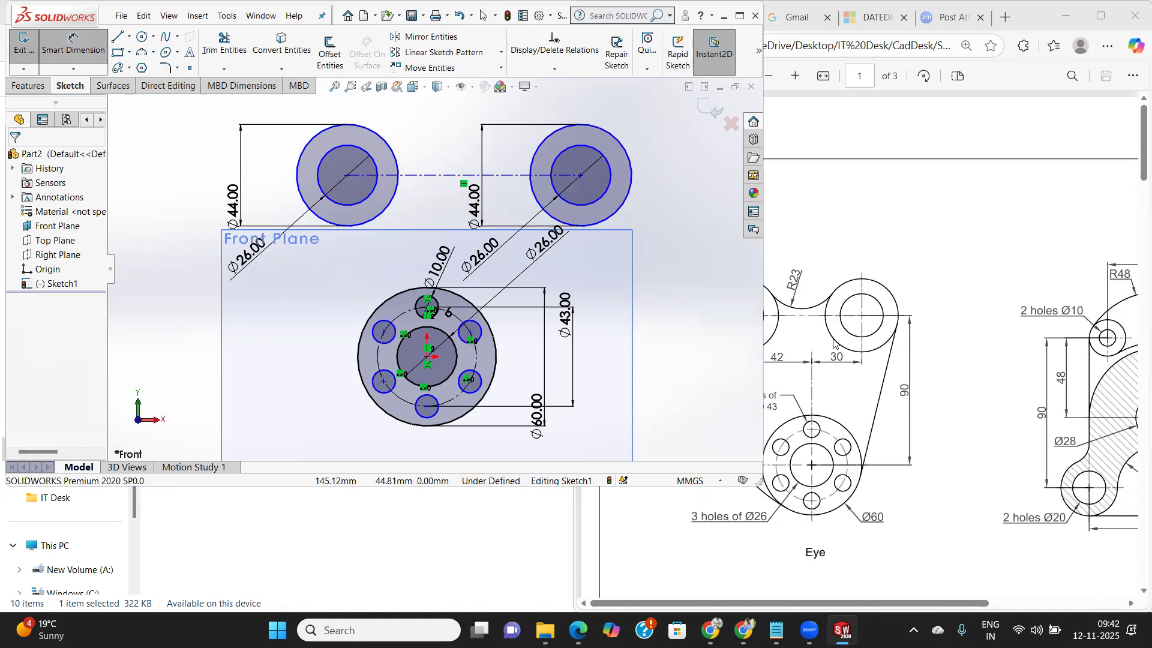
{"action": "scroll", "coordinate": [838, 403], "scroll_direction": "down", "scroll_amount": 2}
{"action": "left_click", "coordinate": [827, 329]}
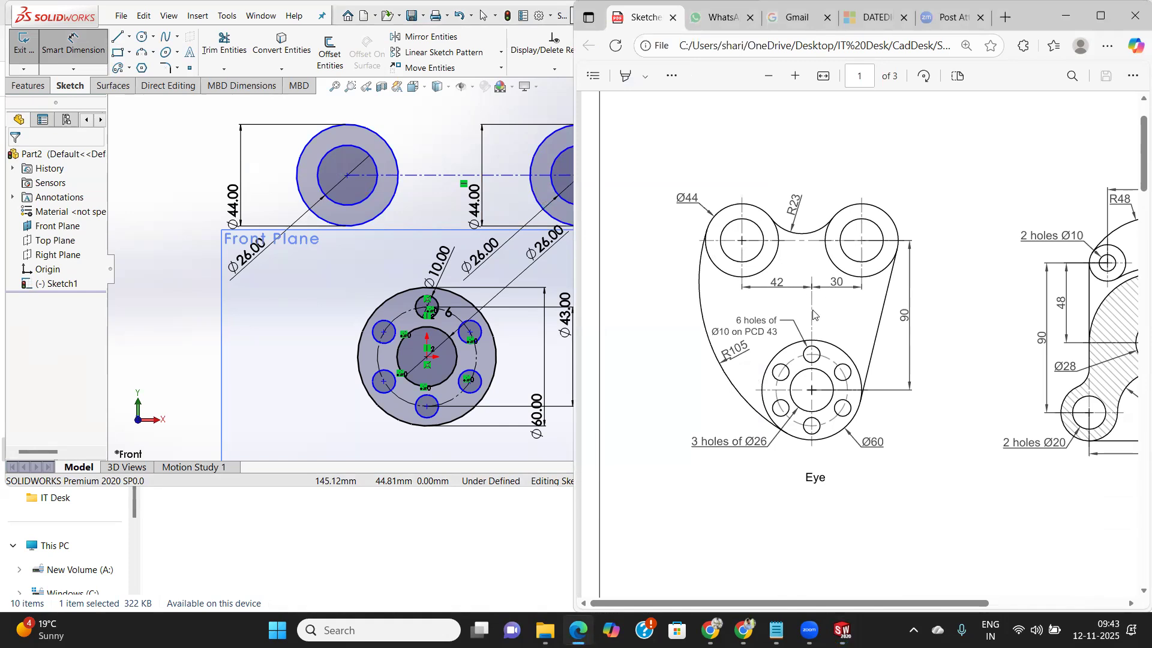
{"action": "left_click", "coordinate": [75, 57]}
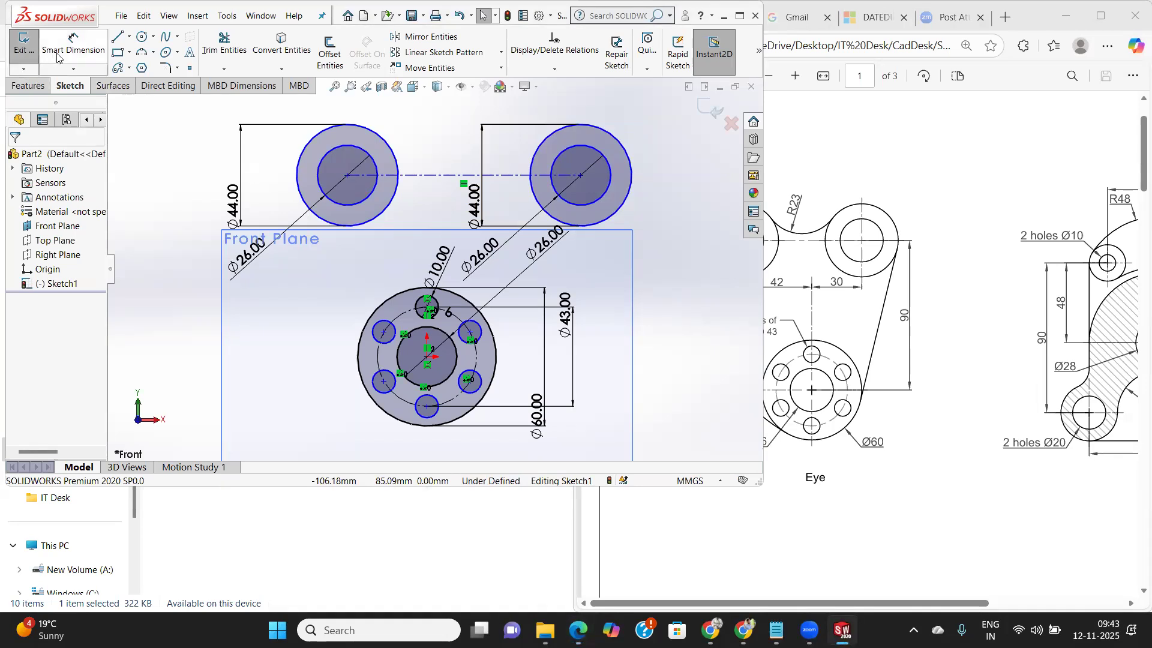
{"action": "left_click", "coordinate": [57, 57]}
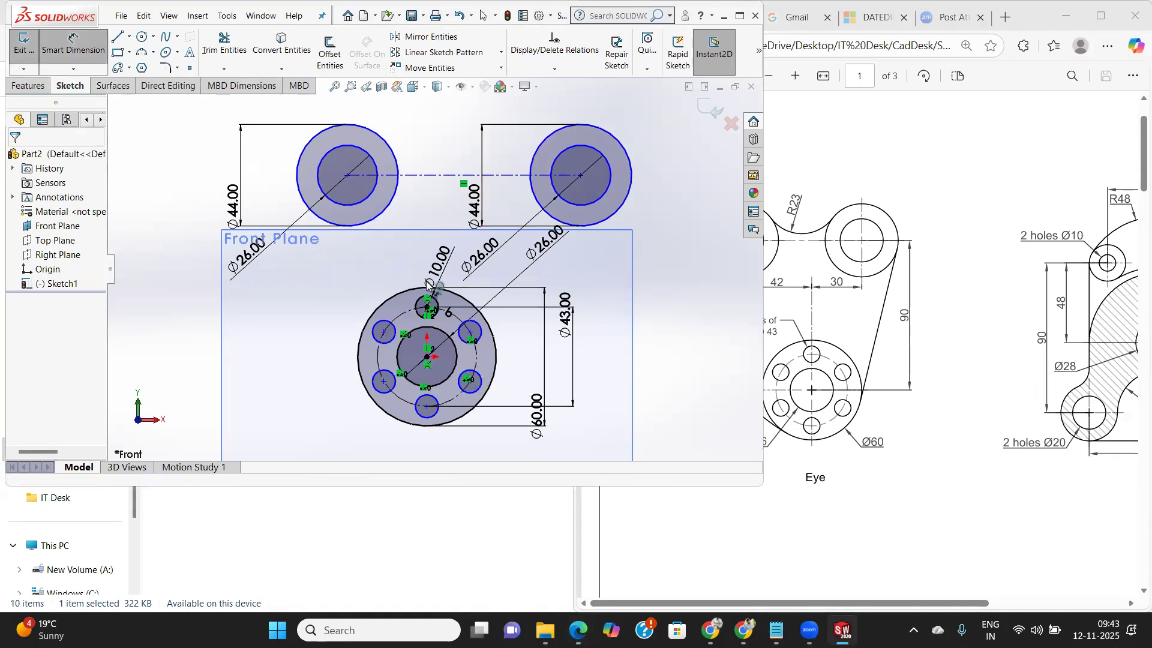
{"action": "left_click", "coordinate": [434, 175]}
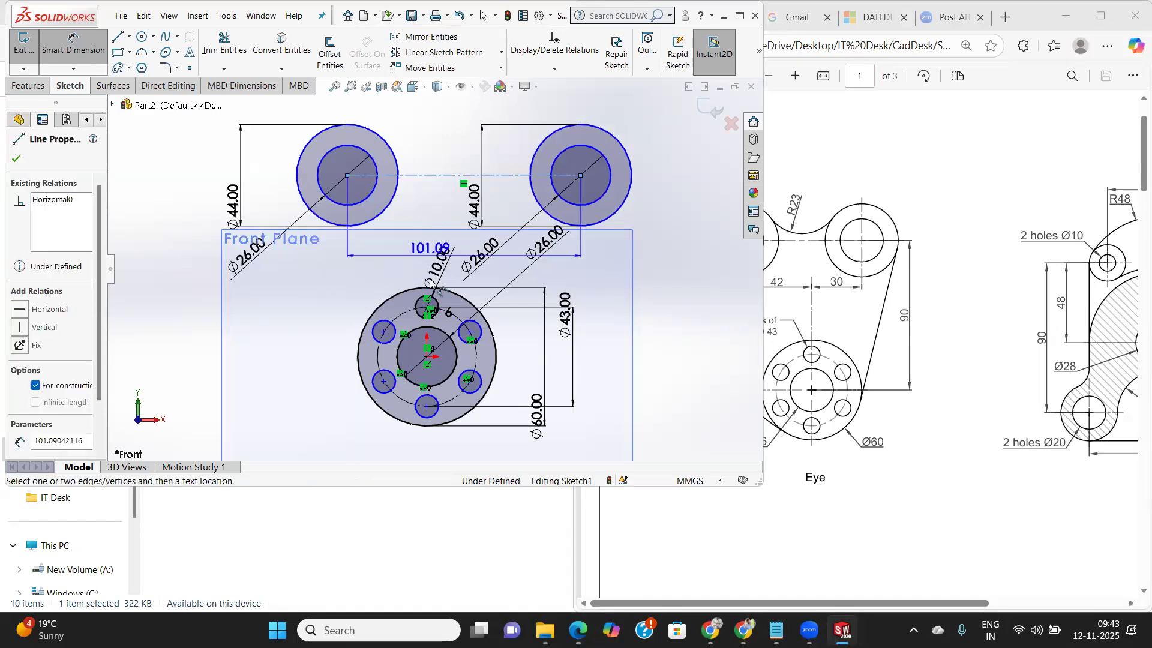
{"action": "left_click", "coordinate": [427, 357]}
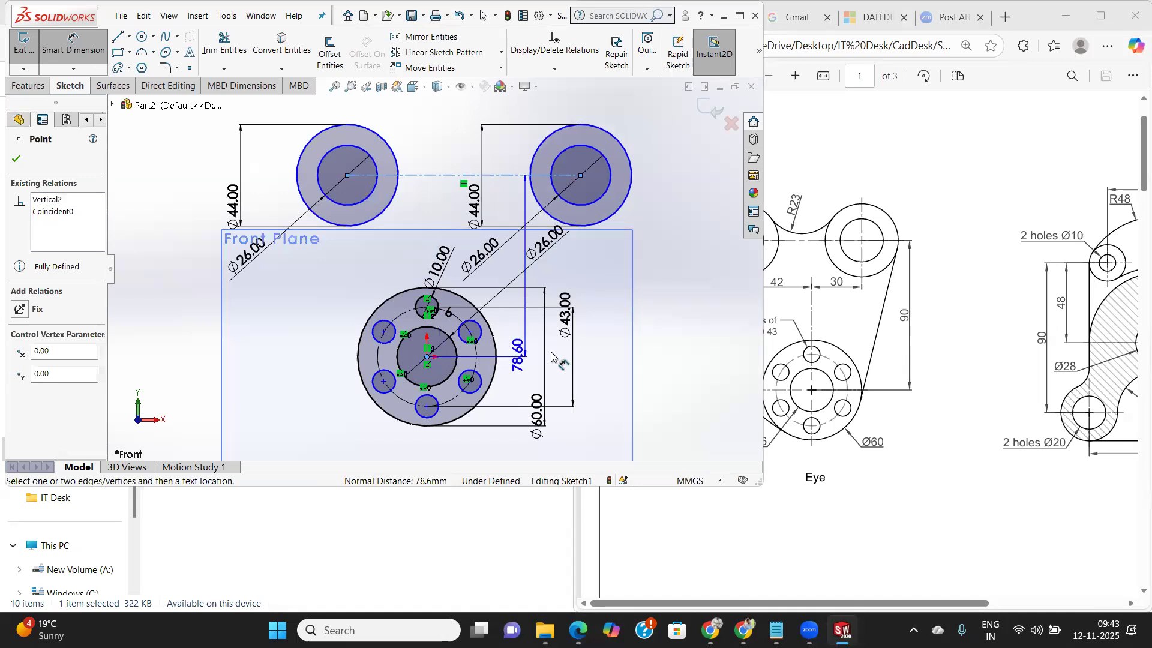
{"action": "left_click", "coordinate": [703, 366]}
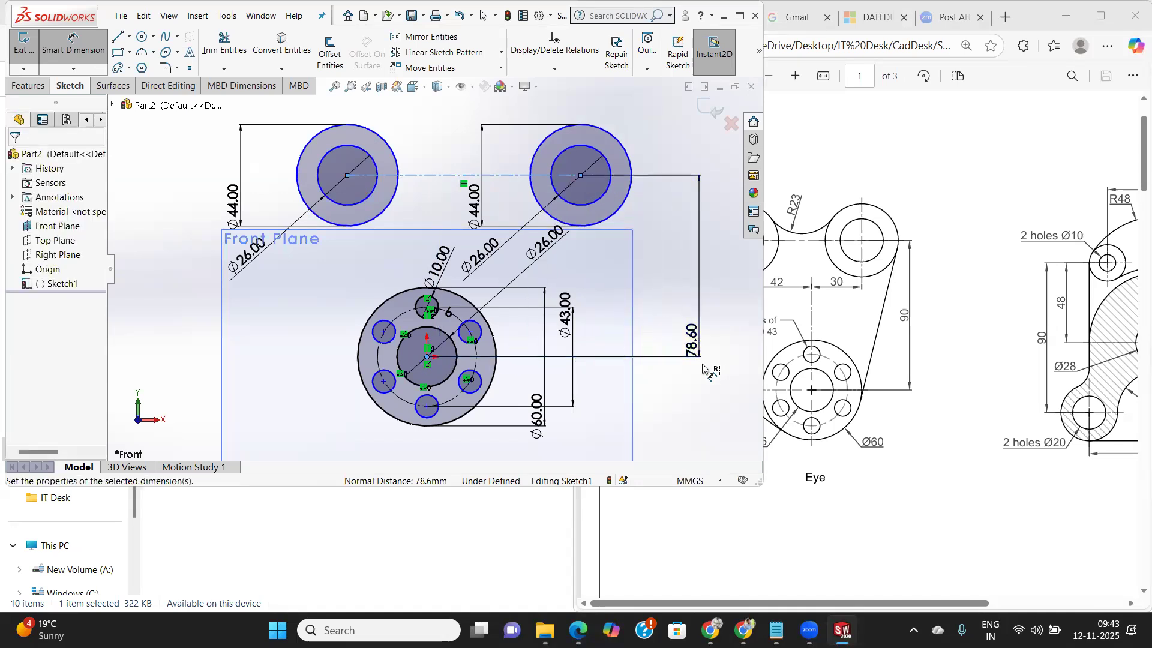
{"action": "type", "text": "90"}
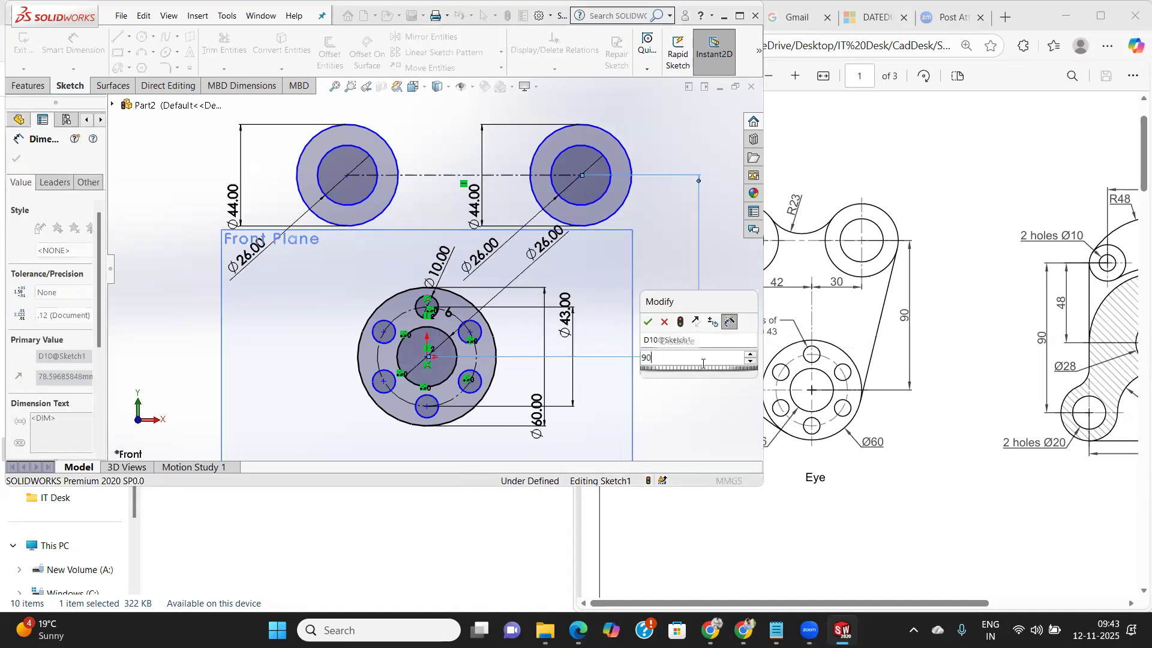
{"action": "key", "text": "Return"}
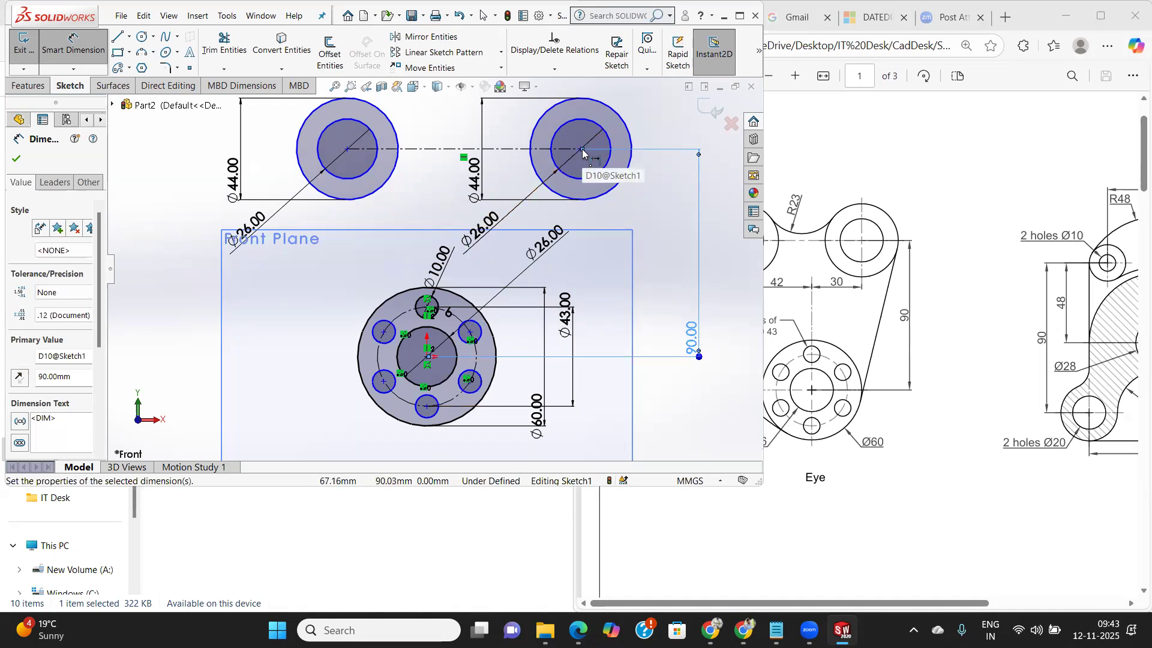
Draw a vertical centerline about 92 mm long through the origin, from below the lower circle to above it.
{"action": "left_click", "coordinate": [128, 37]}
{"action": "left_click", "coordinate": [147, 55]}
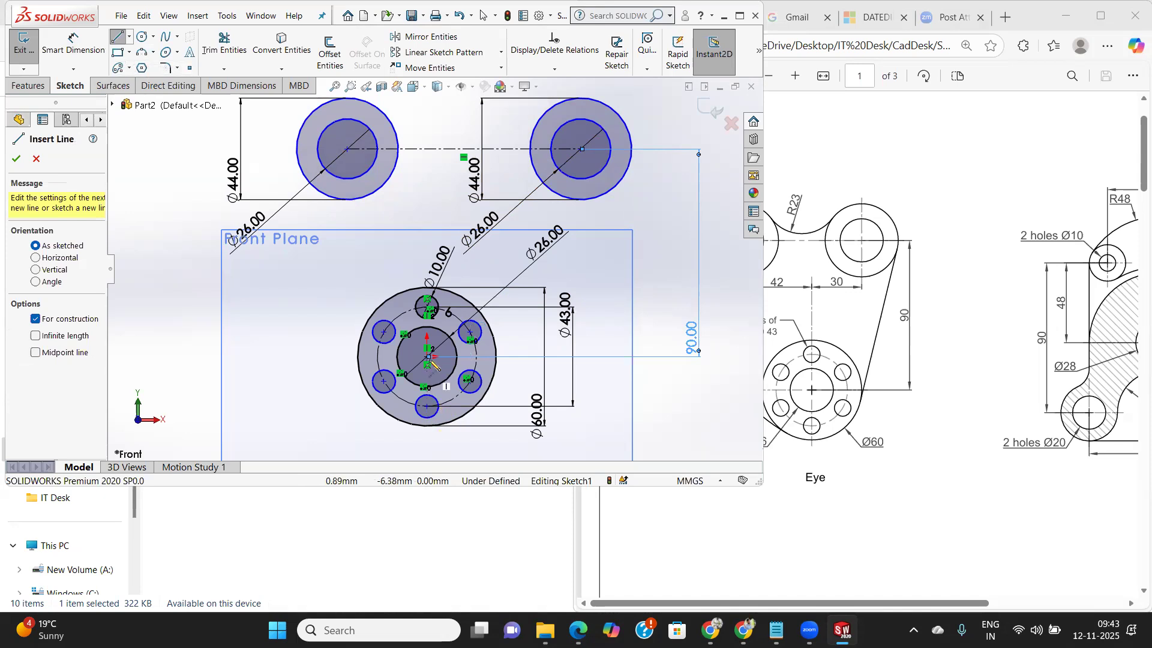
{"action": "left_click", "coordinate": [426, 451]}
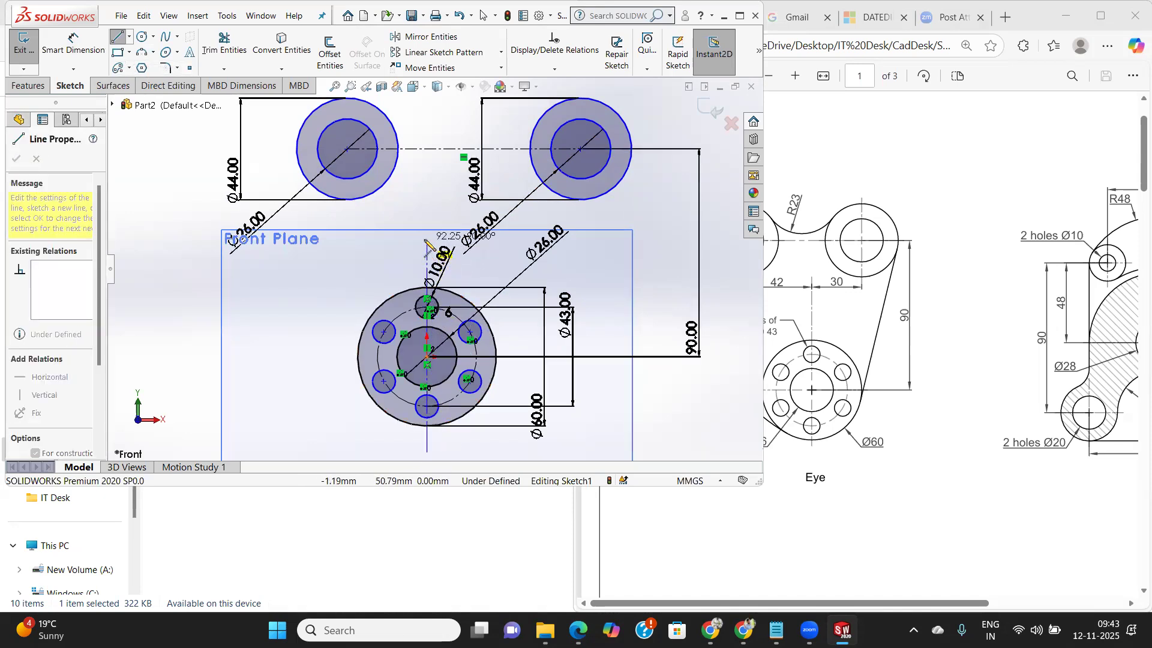
{"action": "right_click", "coordinate": [329, 275]}
{"action": "left_click", "coordinate": [364, 289]}
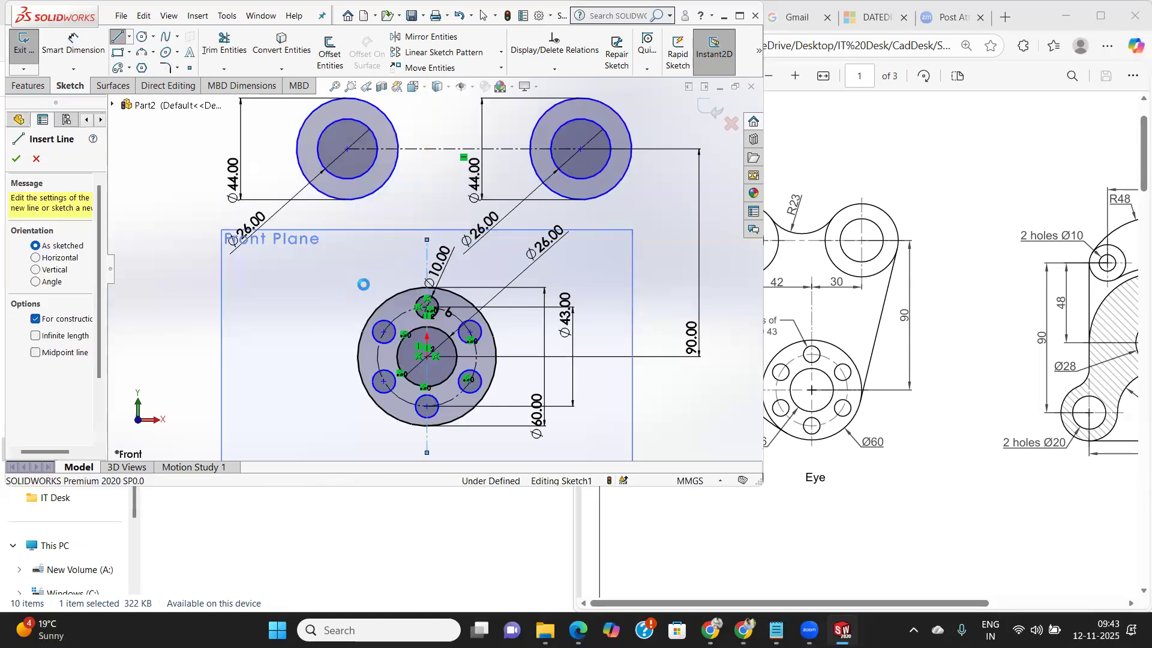
Dimension the horizontal distance from the vertical centerline to the centre of the upper right circle pair as 30 mm.
{"action": "left_click", "coordinate": [71, 50]}
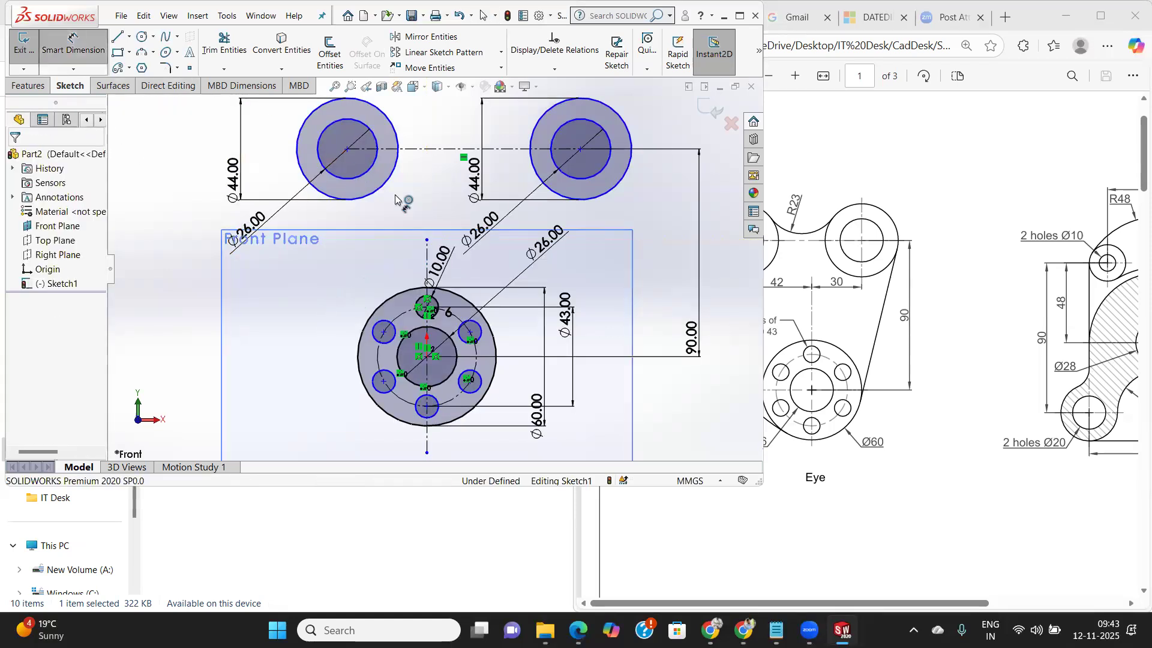
{"action": "left_click", "coordinate": [429, 261]}
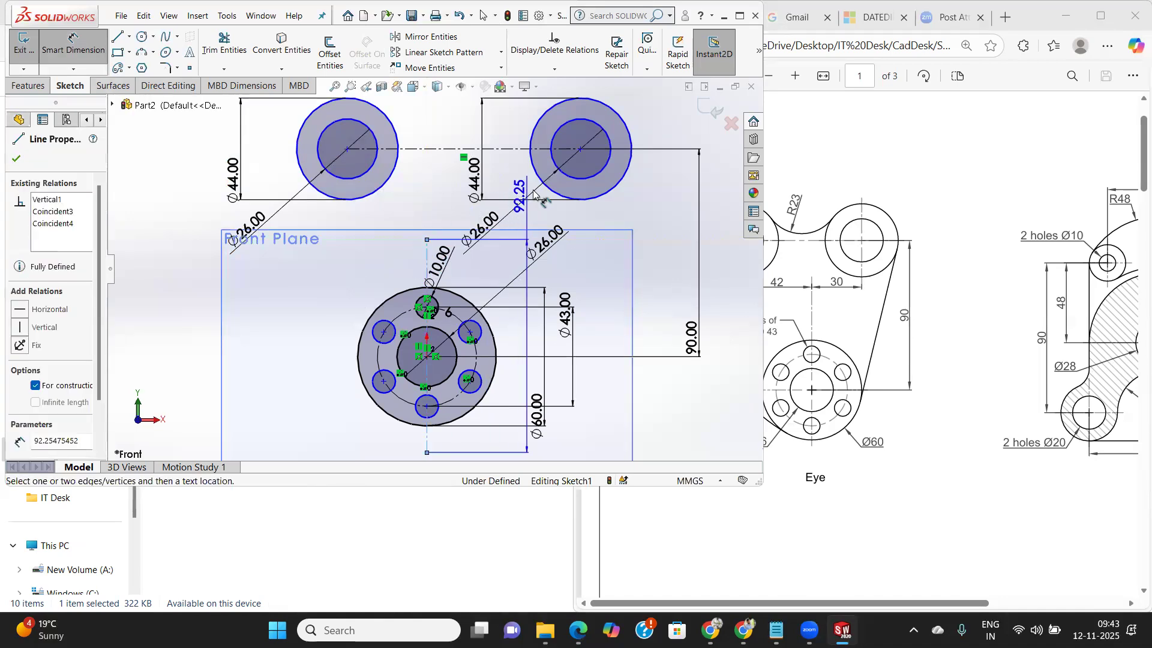
{"action": "left_click", "coordinate": [580, 149]}
{"action": "mouse_move", "coordinate": [513, 138]}
{"action": "middle_mouse_down"}
{"action": "mouse_move", "coordinate": [509, 185]}
{"action": "mouse_move", "coordinate": [507, 171]}
{"action": "middle_mouse_up"}
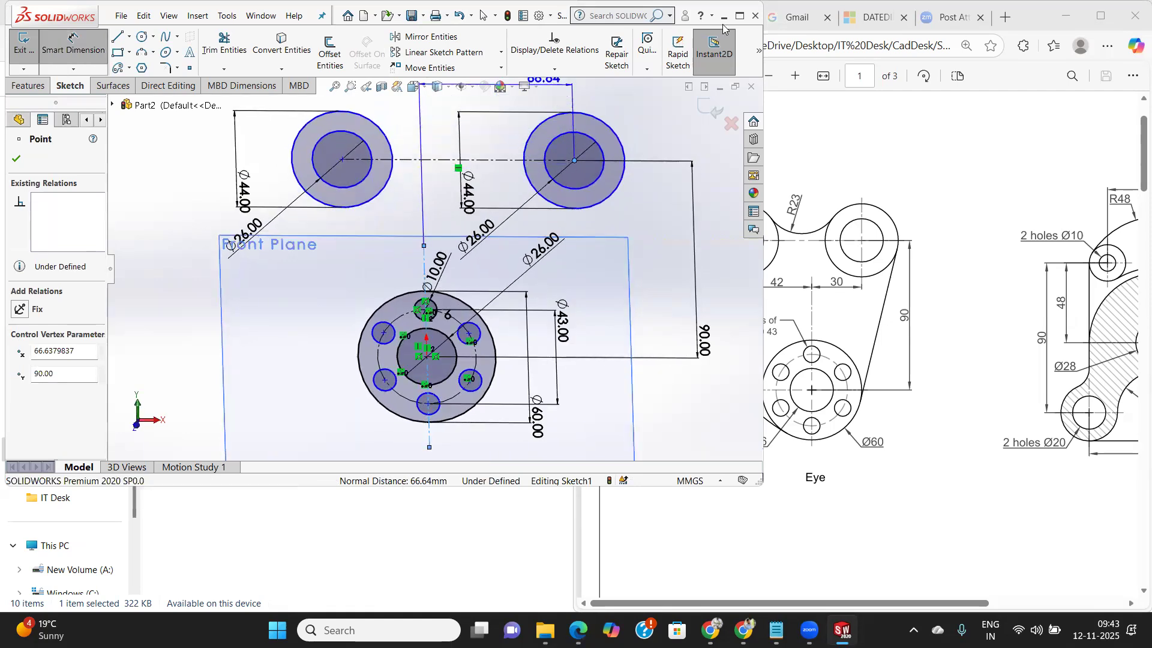
{"action": "left_click", "coordinate": [734, 18]}
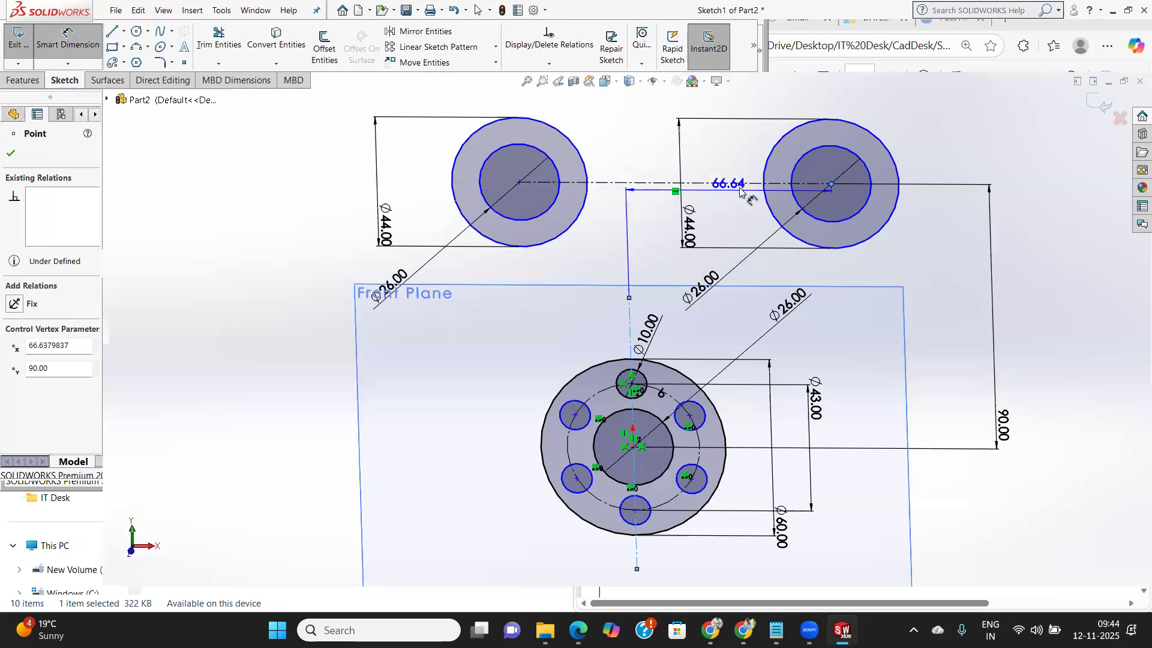
{"action": "scroll", "coordinate": [759, 171], "scroll_direction": "down", "scroll_amount": 2}
{"action": "scroll", "coordinate": [764, 175], "scroll_direction": "up", "scroll_amount": 3}
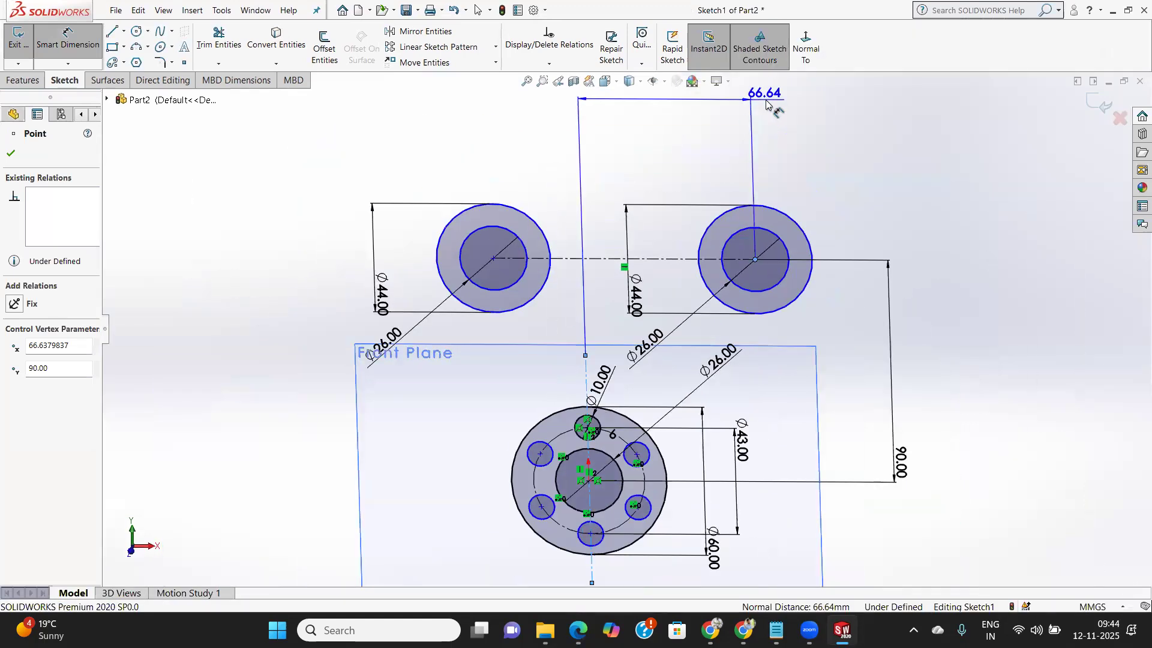
{"action": "left_click", "coordinate": [796, 41]}
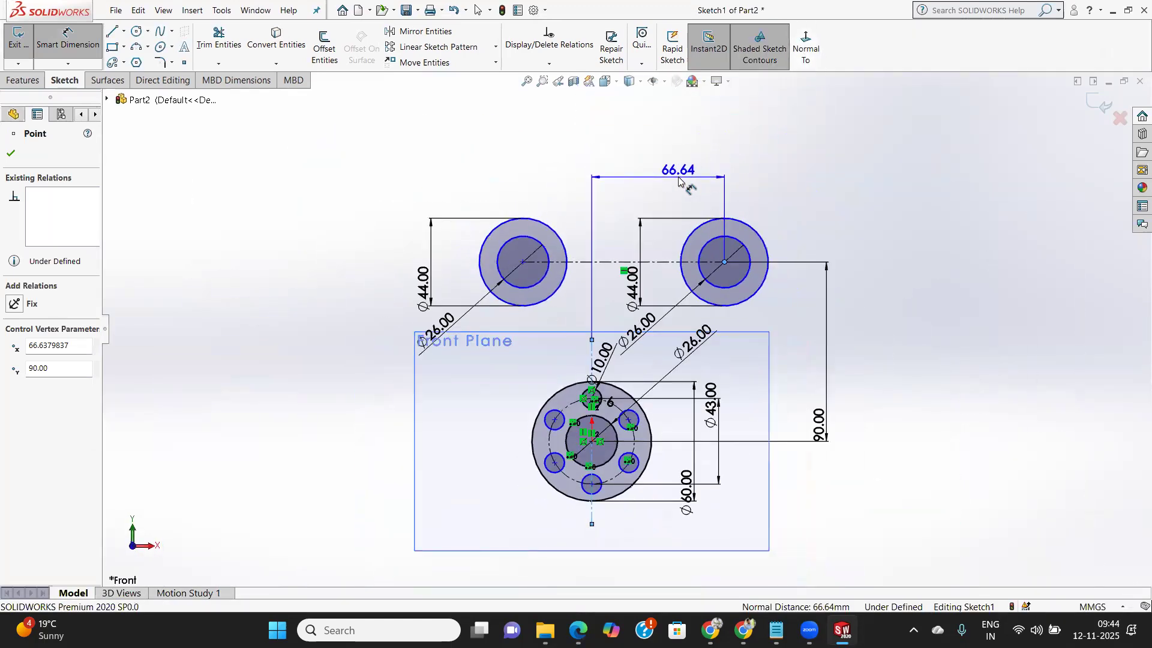
{"action": "left_click", "coordinate": [679, 180]}
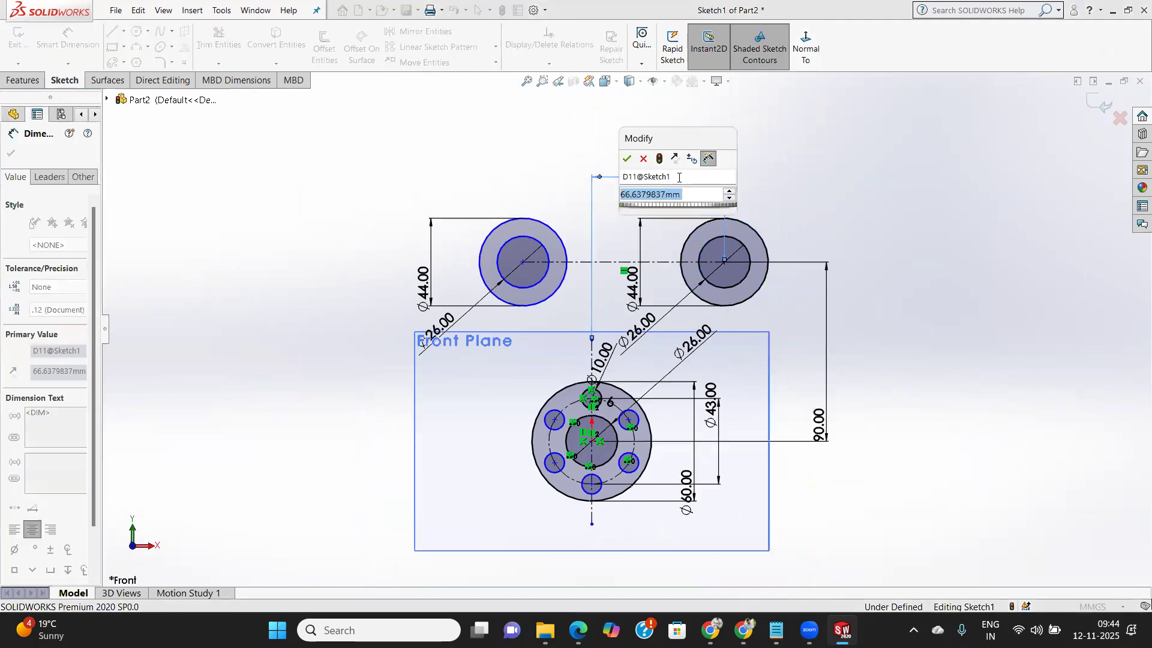
{"action": "type", "text": "30"}
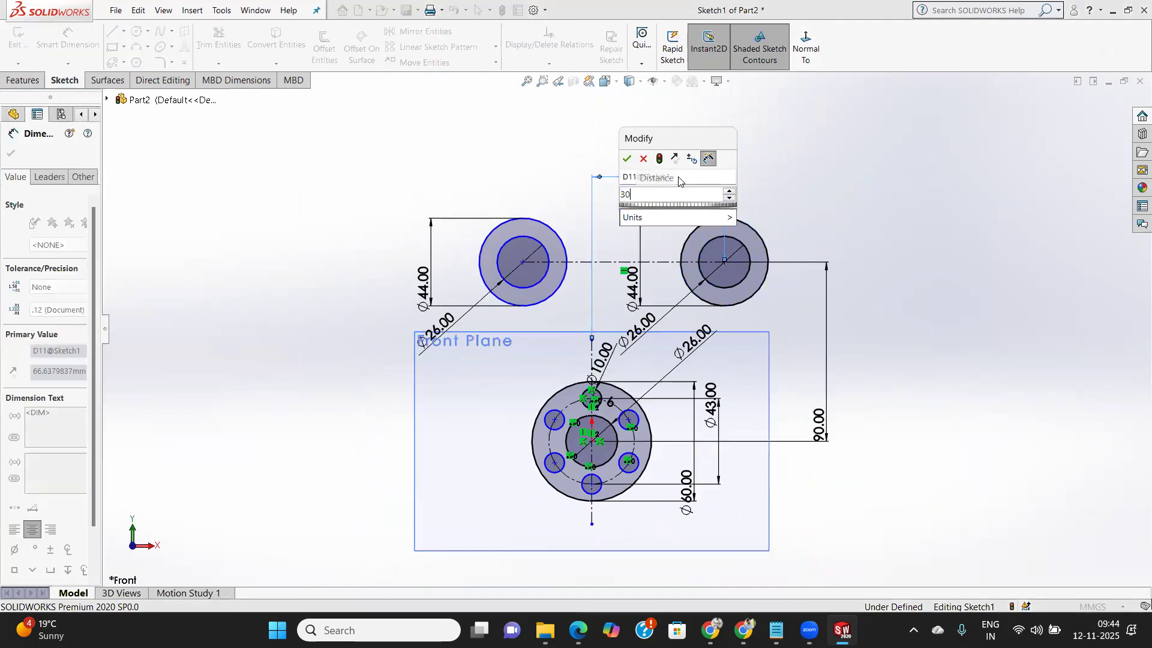
{"action": "key", "text": "Return"}
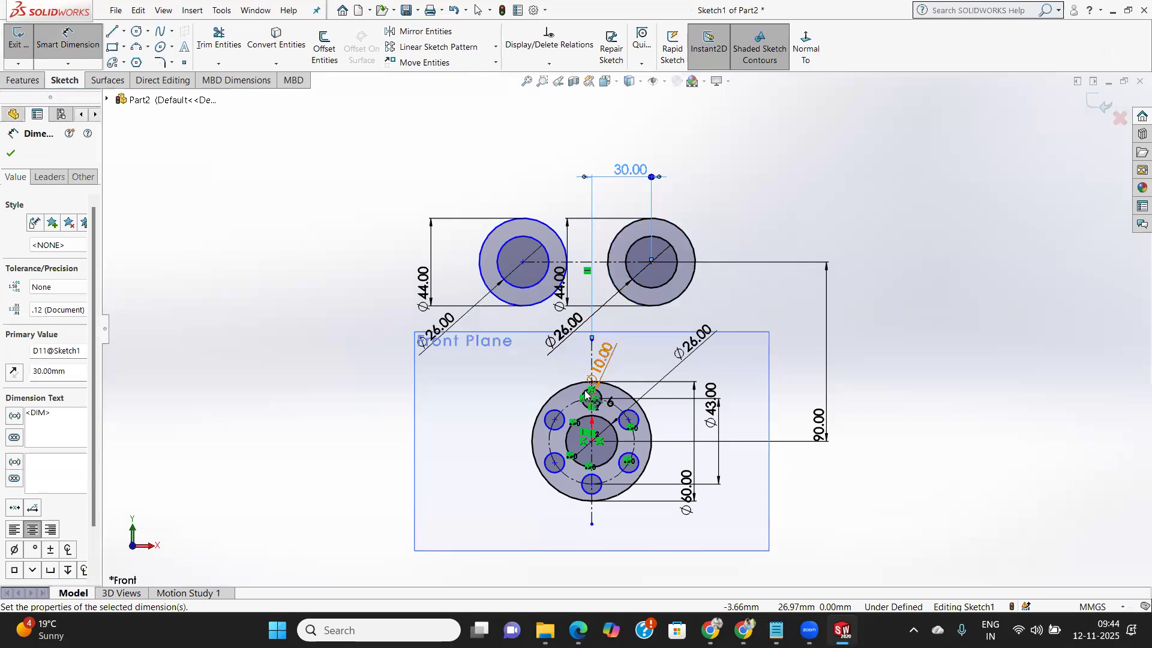
{"action": "left_click", "coordinate": [594, 354]}
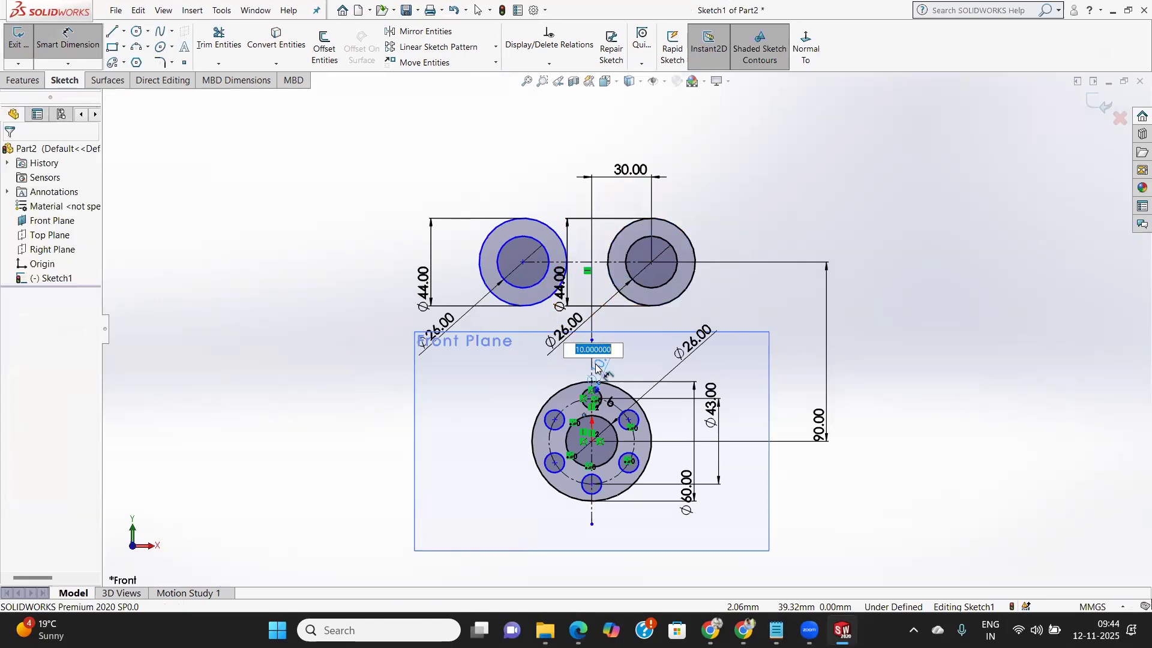
{"action": "scroll", "coordinate": [596, 367], "scroll_direction": "down", "scroll_amount": 2}
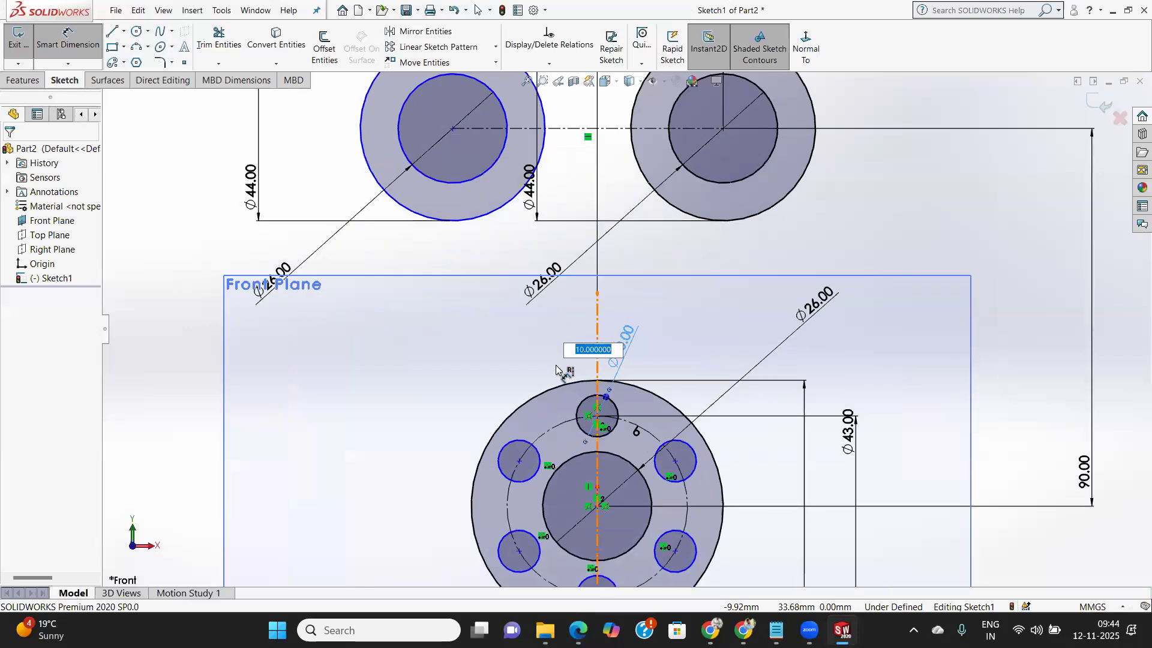
{"action": "left_click", "coordinate": [710, 425]}
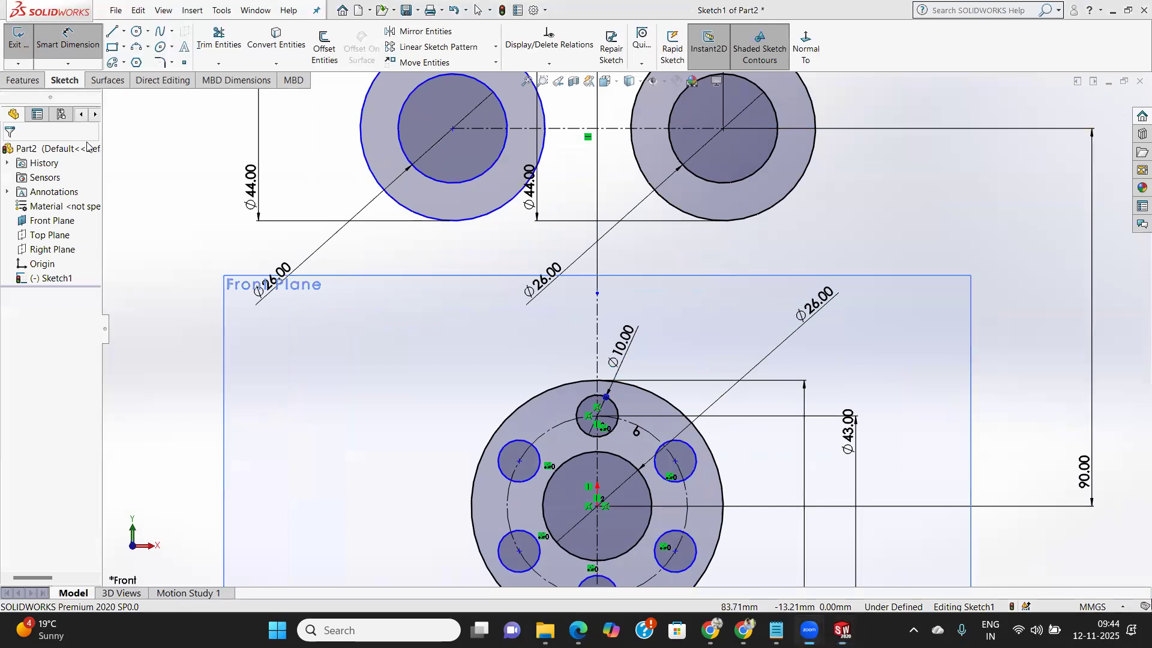
Dimension the horizontal distance from the vertical centerline to the centre of the upper left circle pair as 42 mm.
{"action": "left_click", "coordinate": [597, 366]}
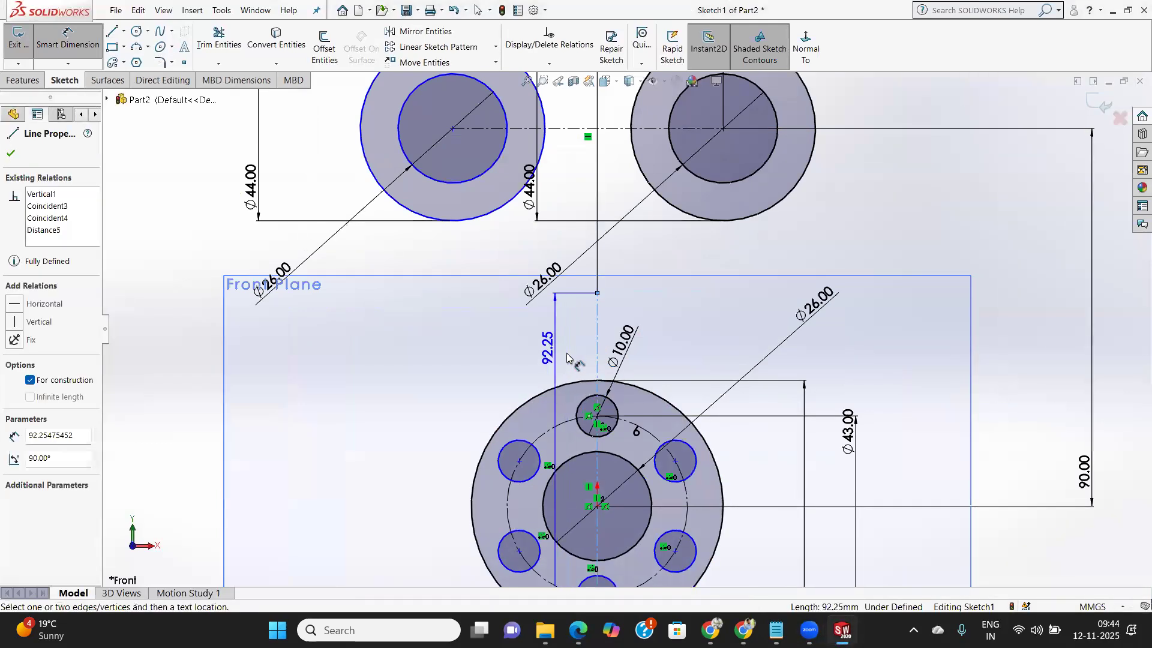
{"action": "left_click", "coordinate": [453, 128]}
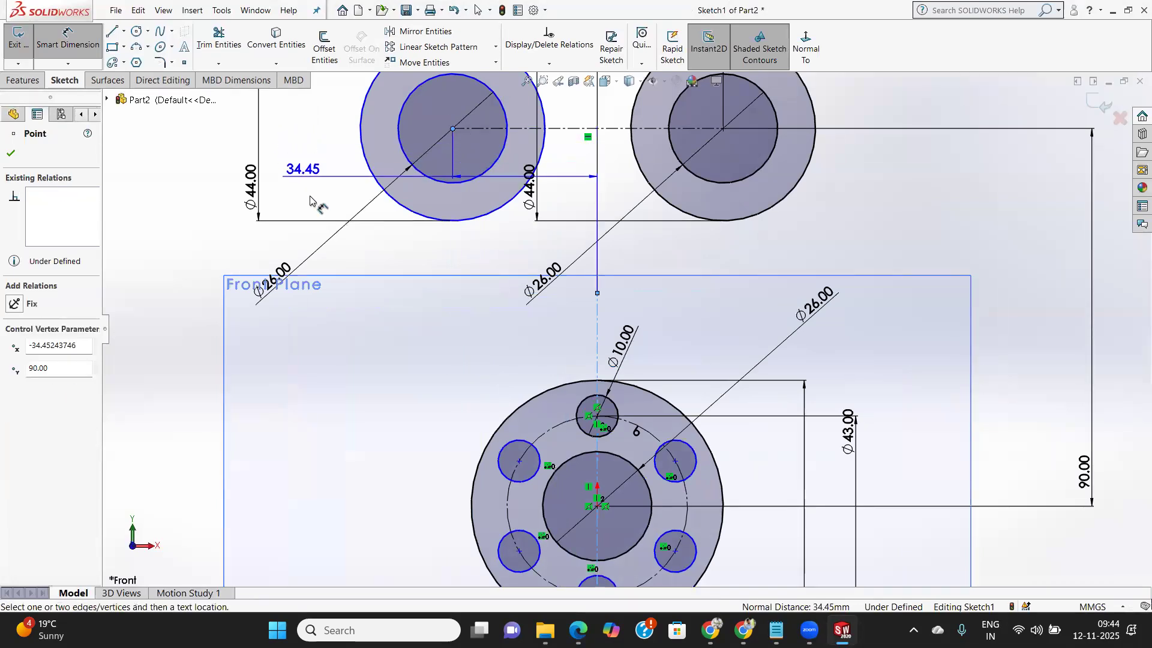
{"action": "scroll", "coordinate": [359, 271], "scroll_direction": "up", "scroll_amount": 1}
{"action": "scroll", "coordinate": [447, 265], "scroll_direction": "up", "scroll_amount": 3}
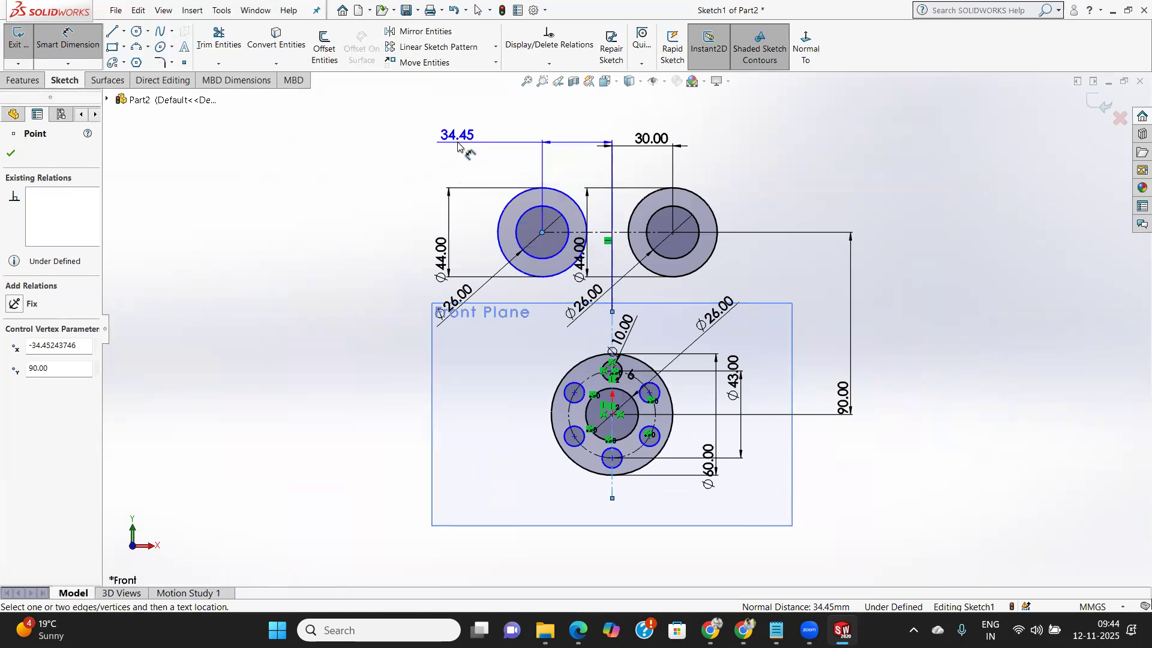
{"action": "left_click", "coordinate": [458, 148]}
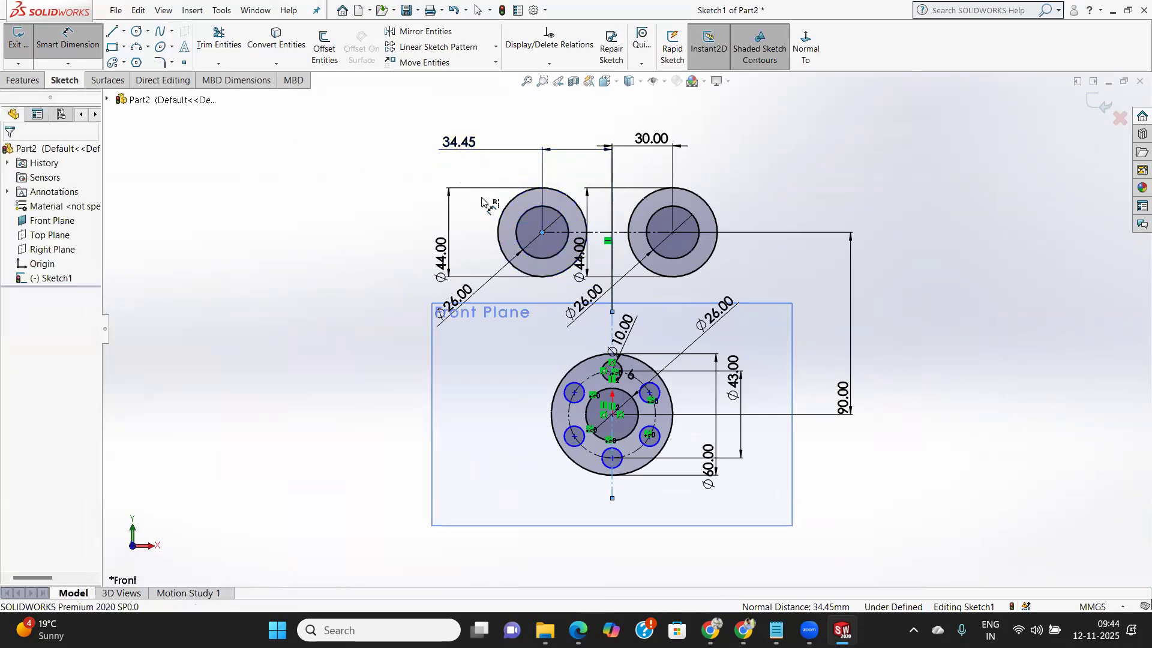
{"action": "type", "text": "42"}
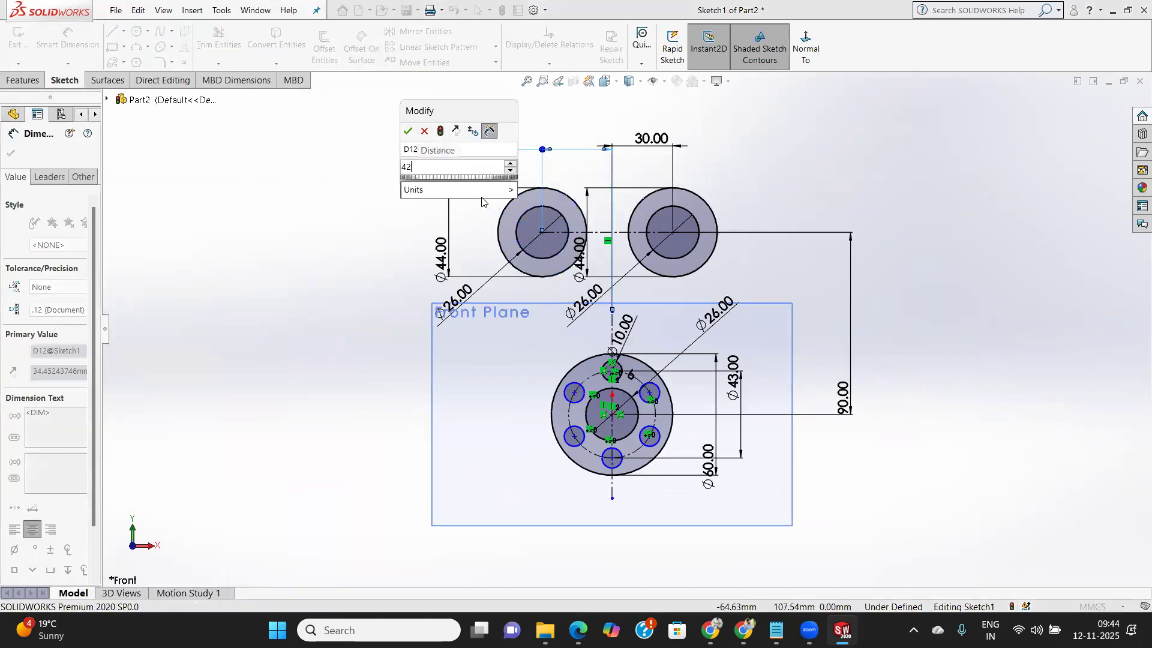
{"action": "key", "text": "Return"}
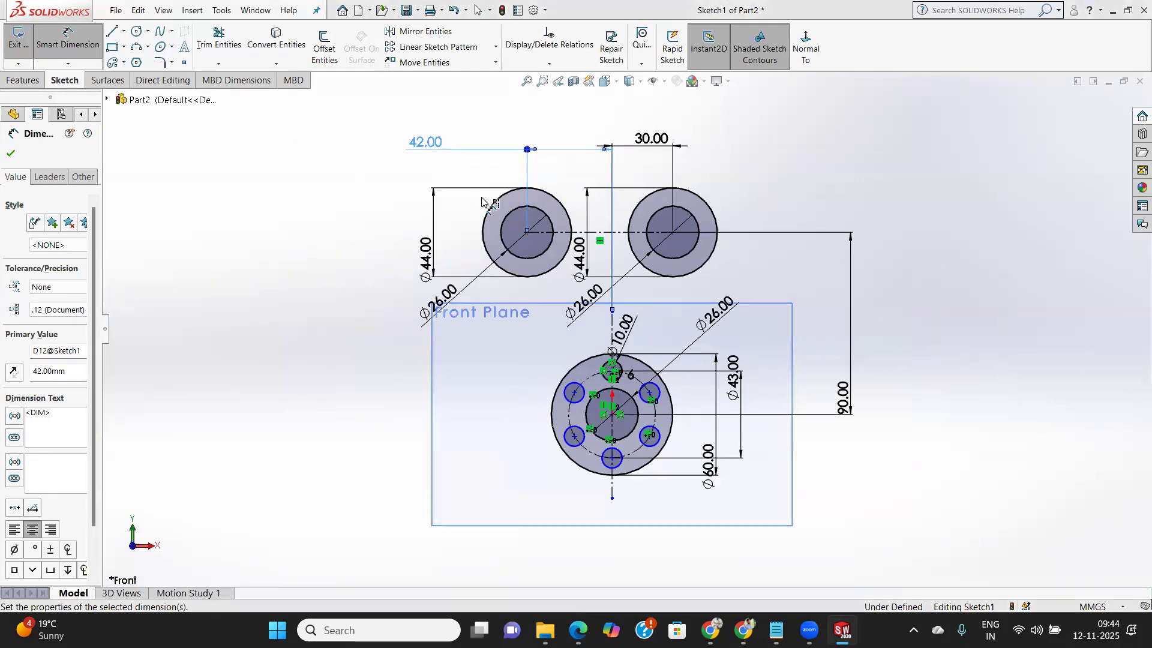
Shrink the SOLIDWORKS window so that the Eye drawing in the PDF shows beside the sketch.
{"action": "key", "text": "alt+Tab"}
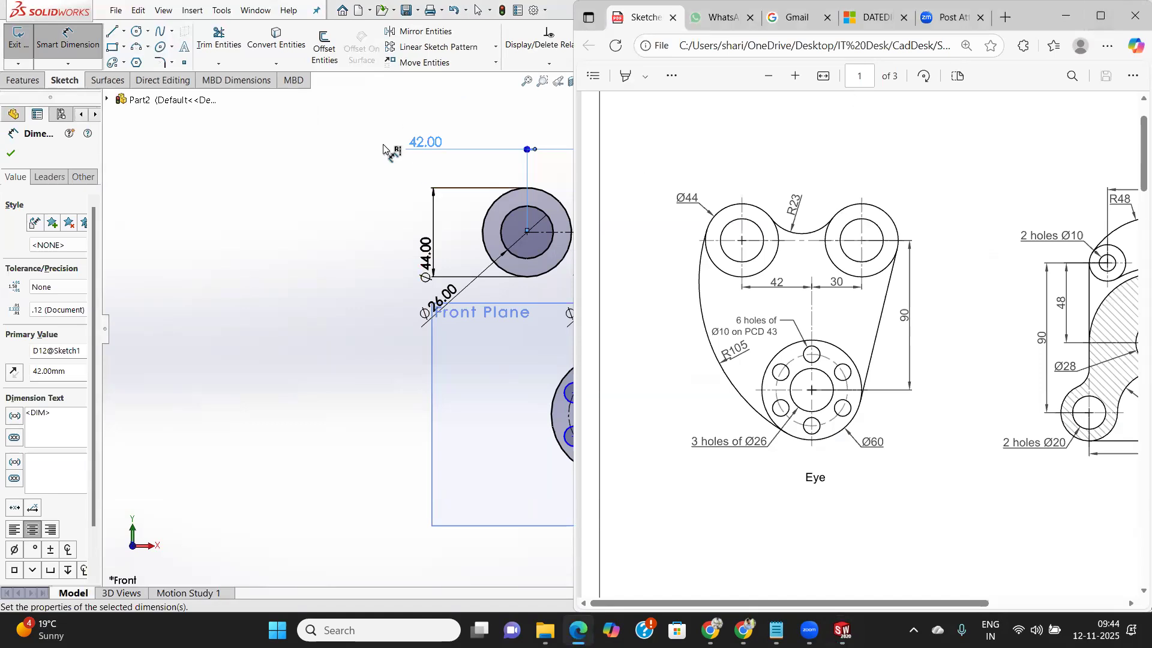
{"action": "left_click", "coordinate": [365, 168]}
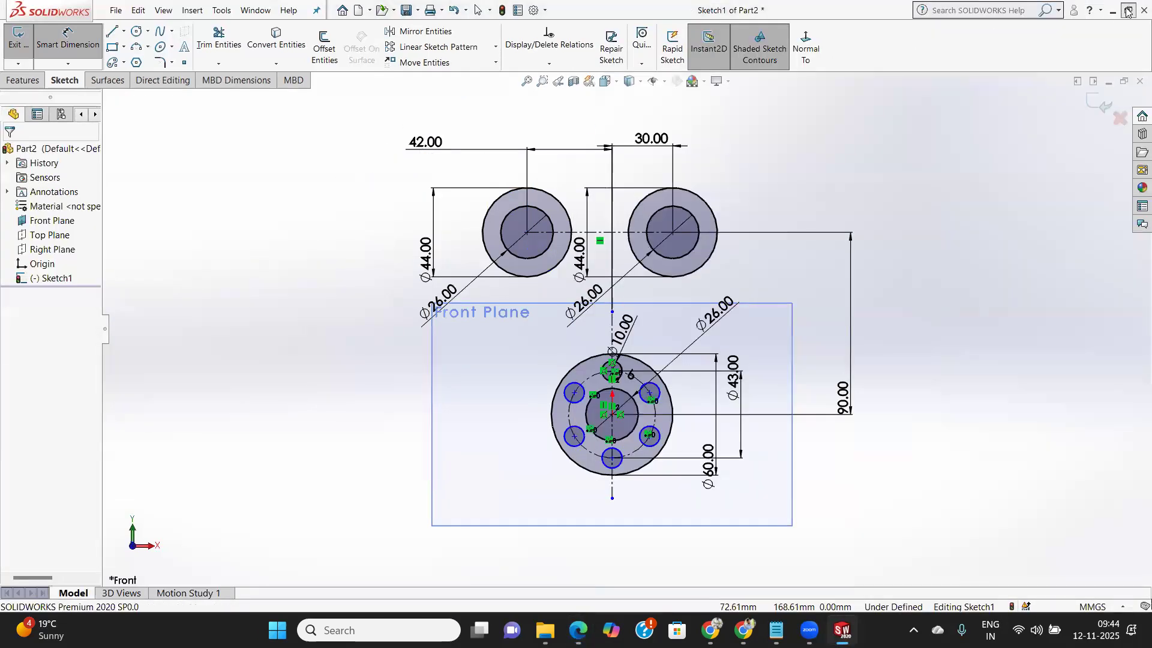
{"action": "left_click", "coordinate": [1127, 11]}
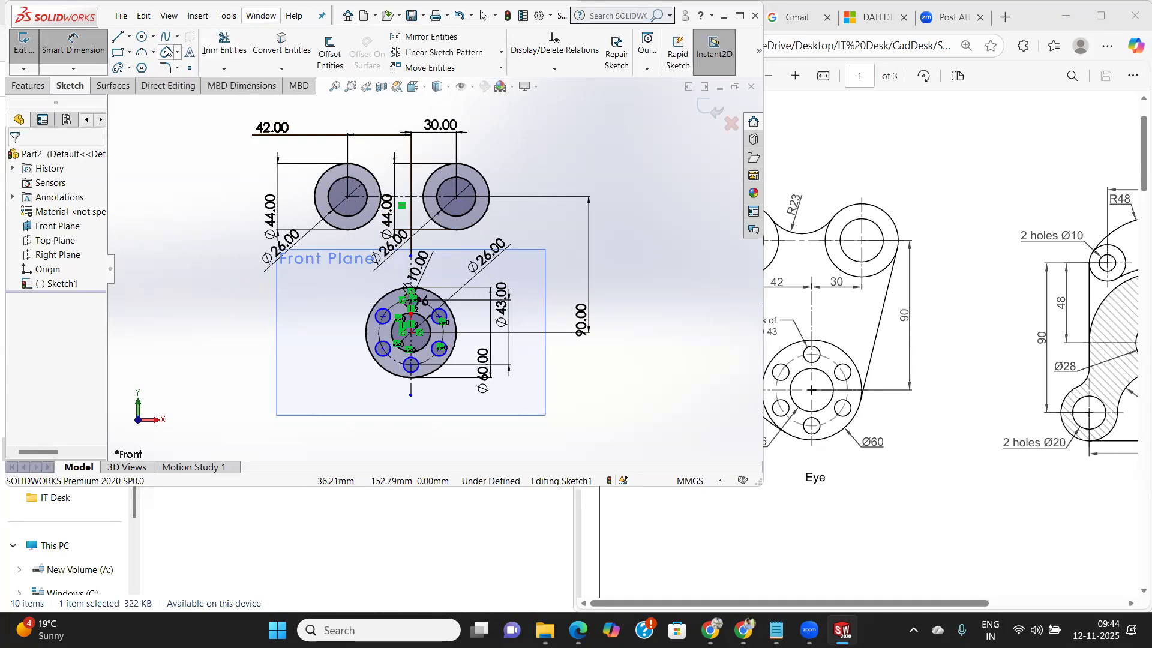
Draw a three-point arc of about 29 mm radius, bulging downward, between the facing sides of the two upper 44 mm circles.
{"action": "left_click", "coordinate": [145, 54]}
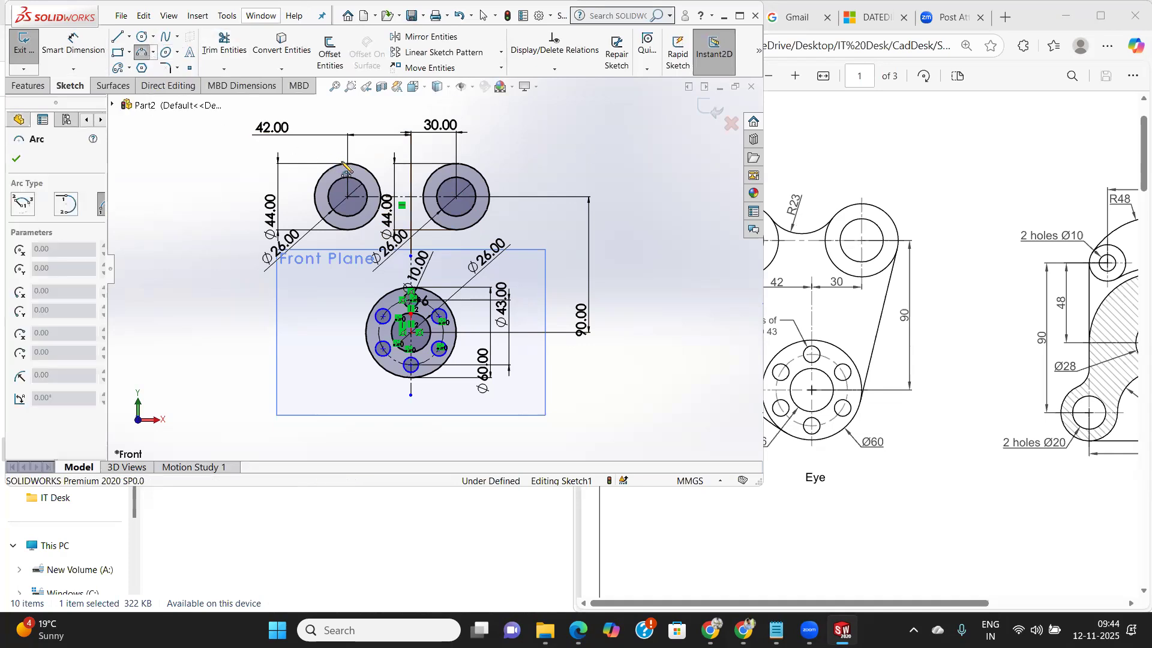
{"action": "left_click", "coordinate": [369, 172]}
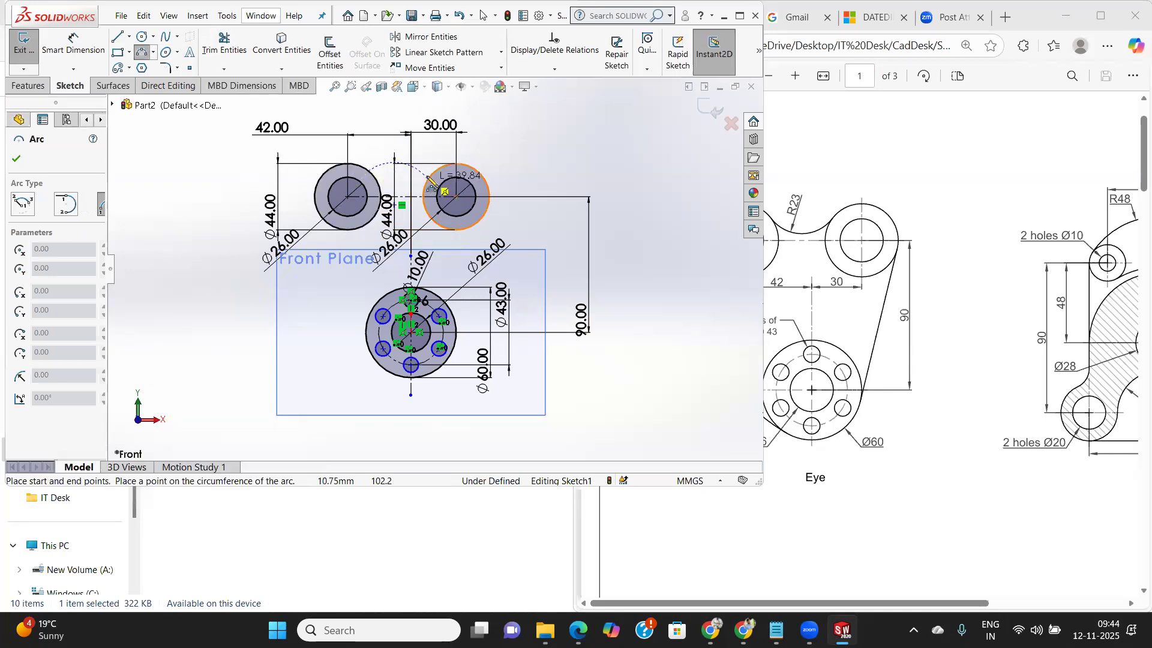
{"action": "left_click", "coordinate": [429, 177]}
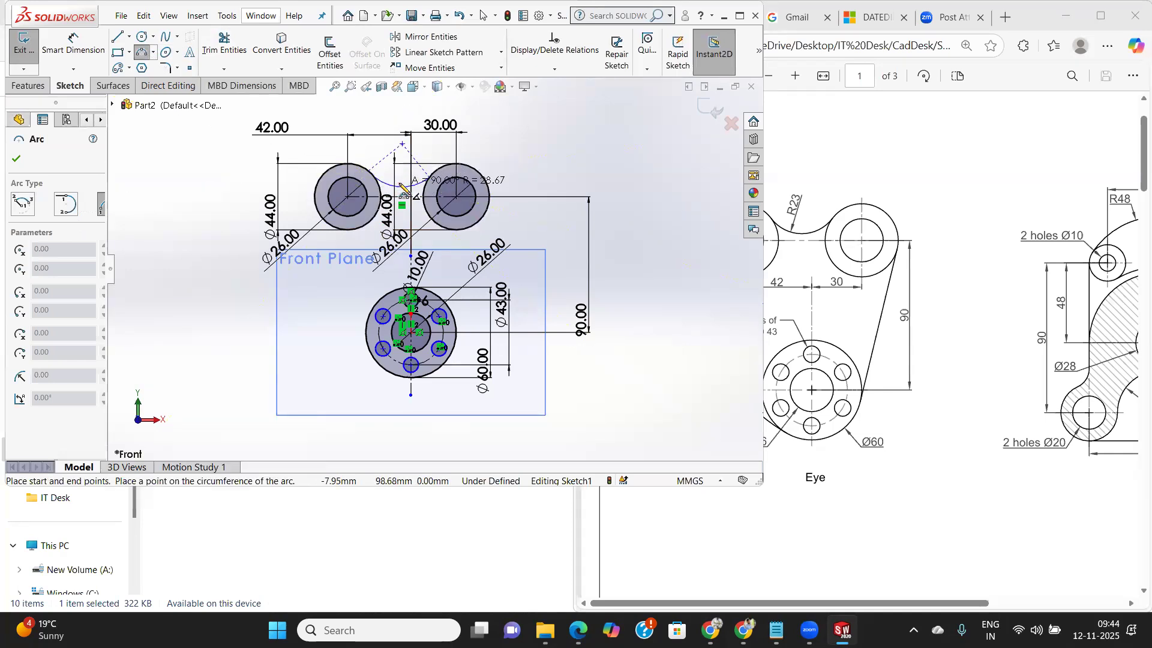
{"action": "left_click", "coordinate": [397, 188]}
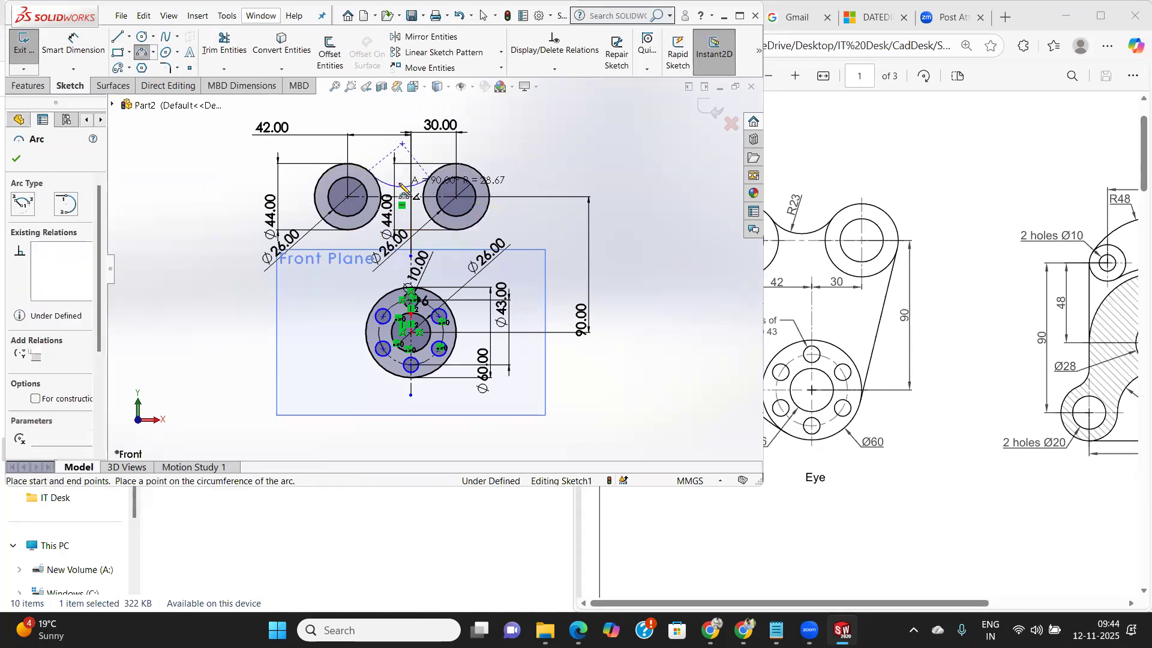
{"action": "left_click", "coordinate": [17, 159]}
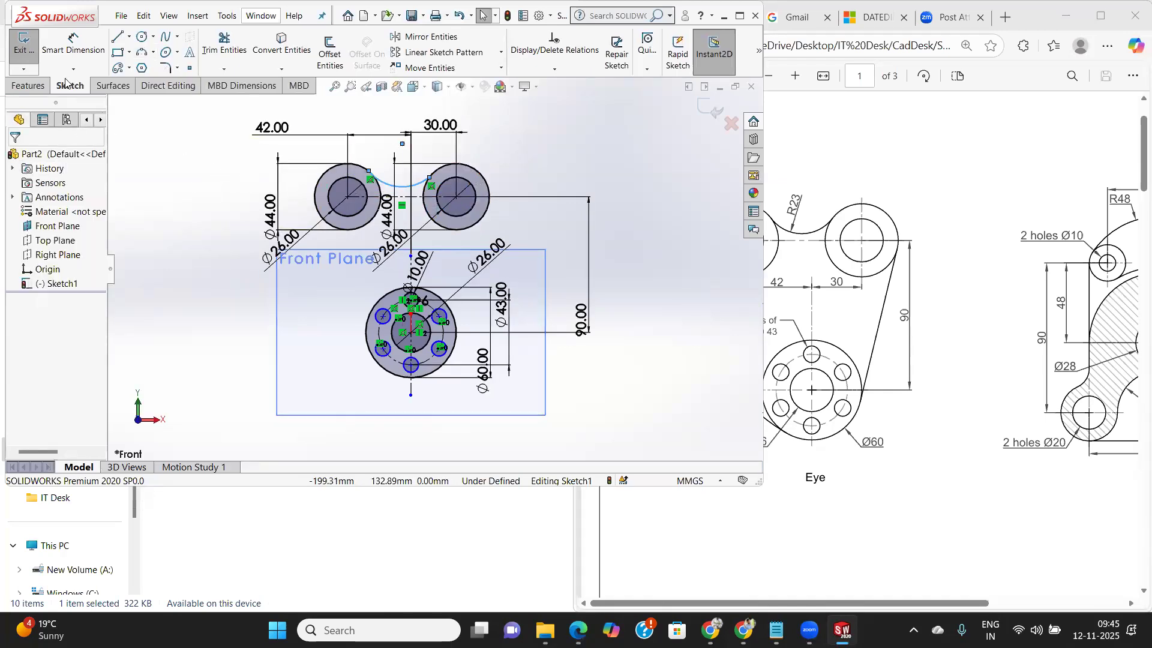
Dimension the radius of the arc between the upper circles as 23 mm, following the Eye drawing.
{"action": "left_click", "coordinate": [73, 45]}
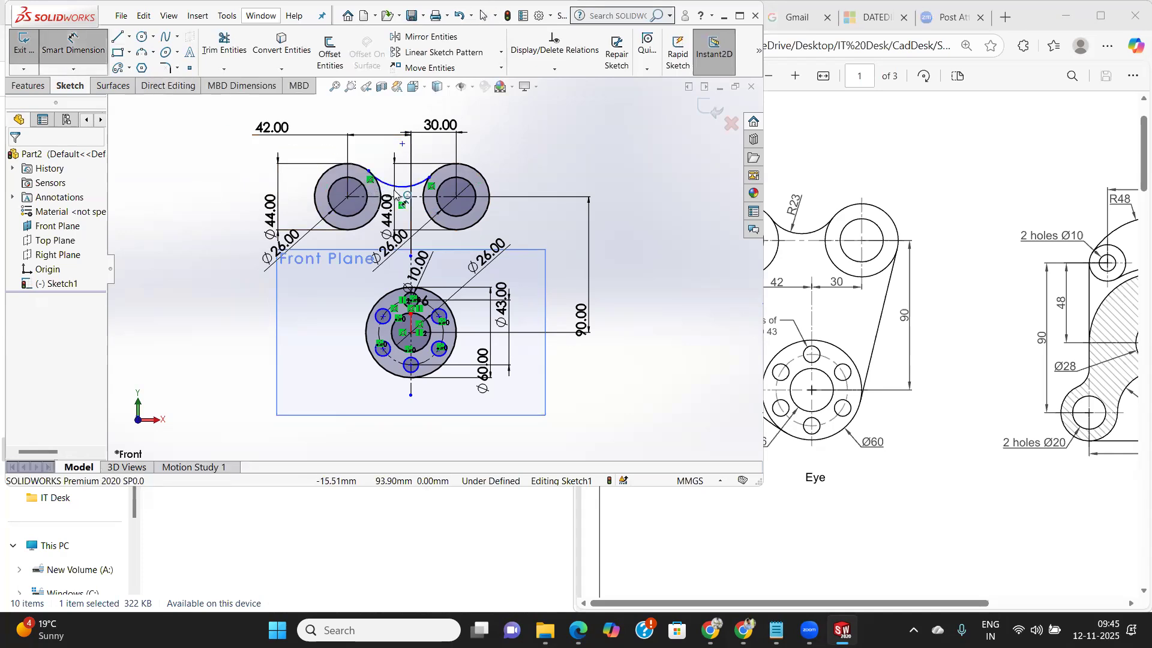
{"action": "left_click", "coordinate": [400, 189]}
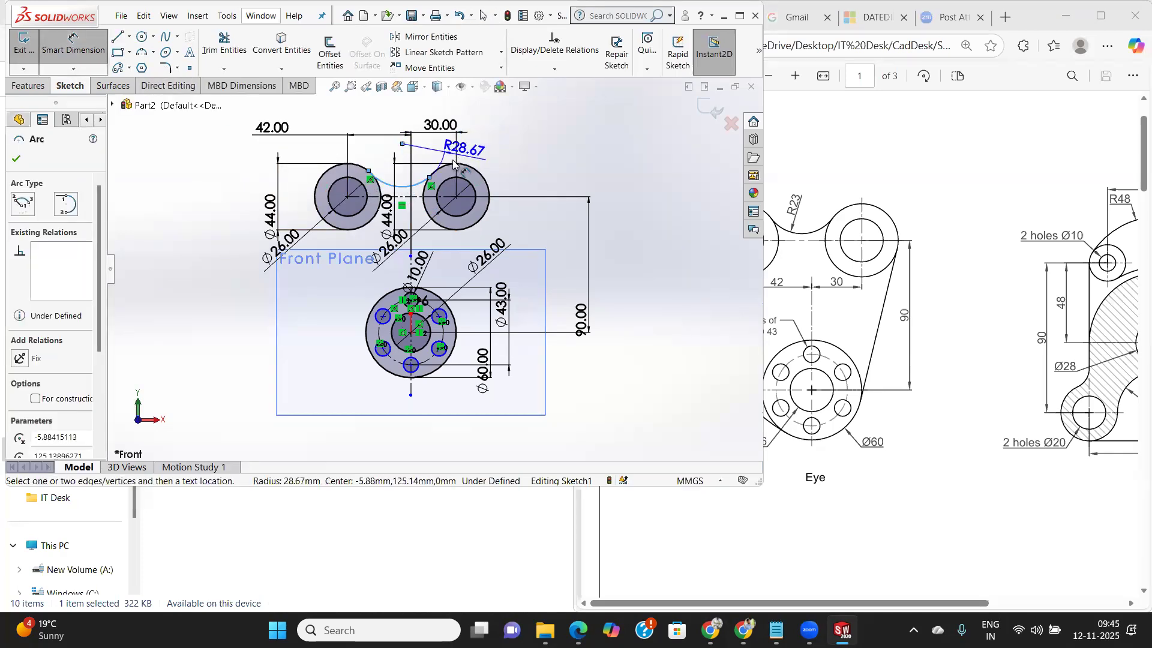
{"action": "left_click", "coordinate": [398, 168]}
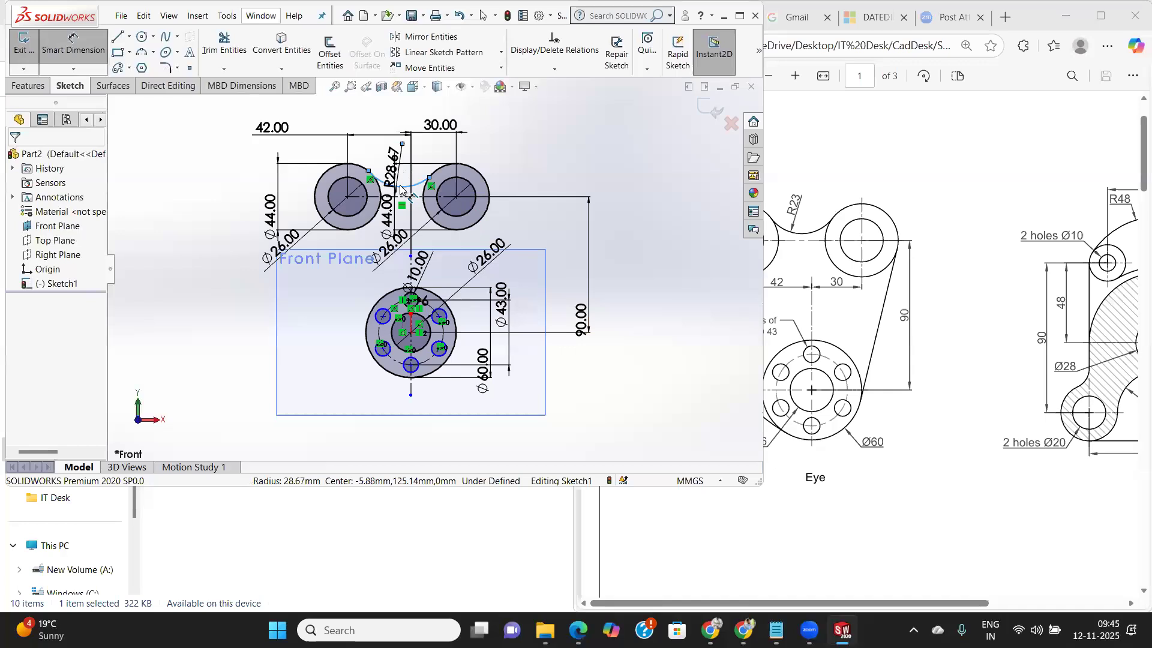
{"action": "type", "text": "23"}
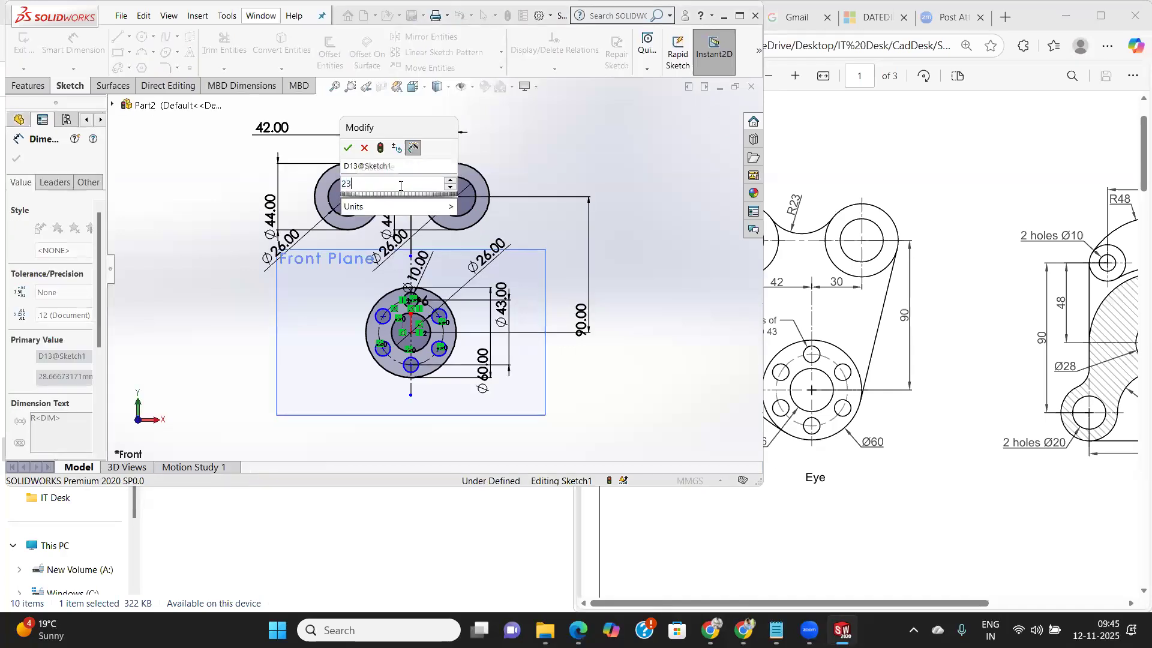
{"action": "key", "text": "Return"}
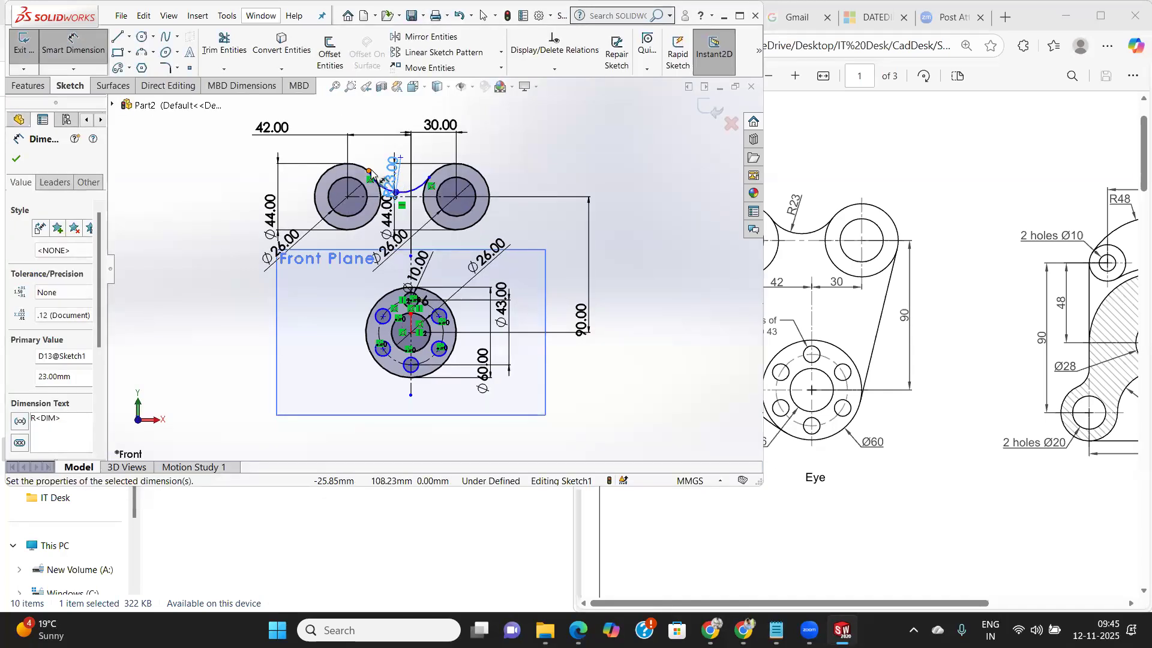
{"action": "scroll", "coordinate": [372, 177], "scroll_direction": "down", "scroll_amount": 8}
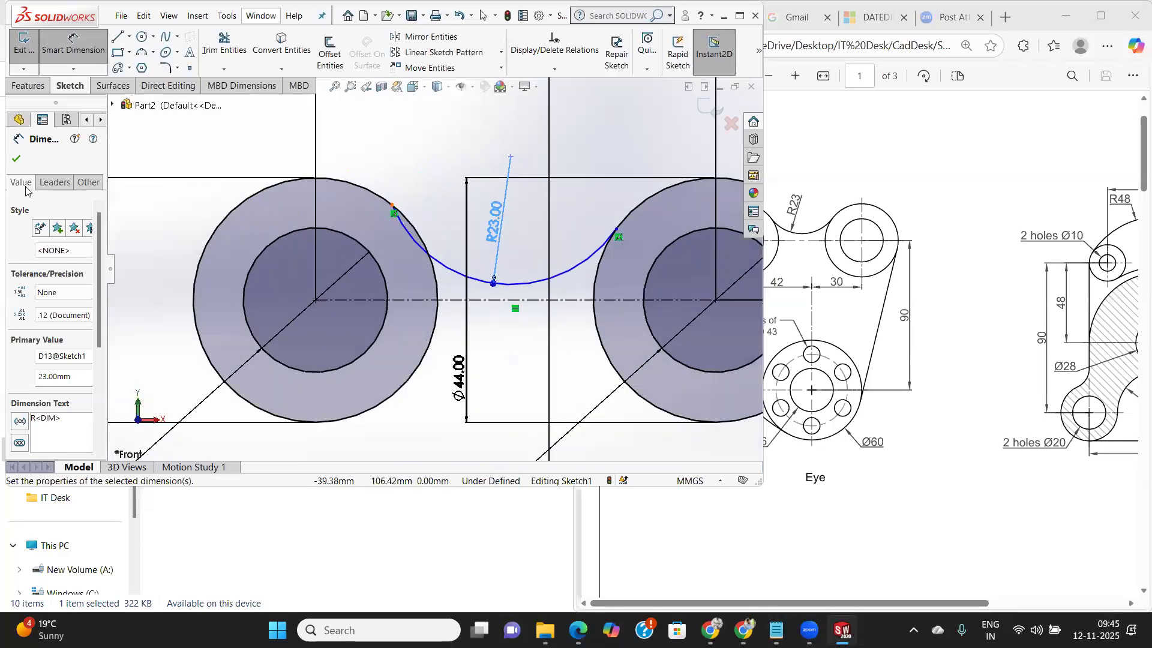
{"action": "left_click", "coordinate": [16, 158]}
Add a tangent relation between the upper left 44 mm circle and the connecting arc.
{"action": "left_click", "coordinate": [436, 282]}
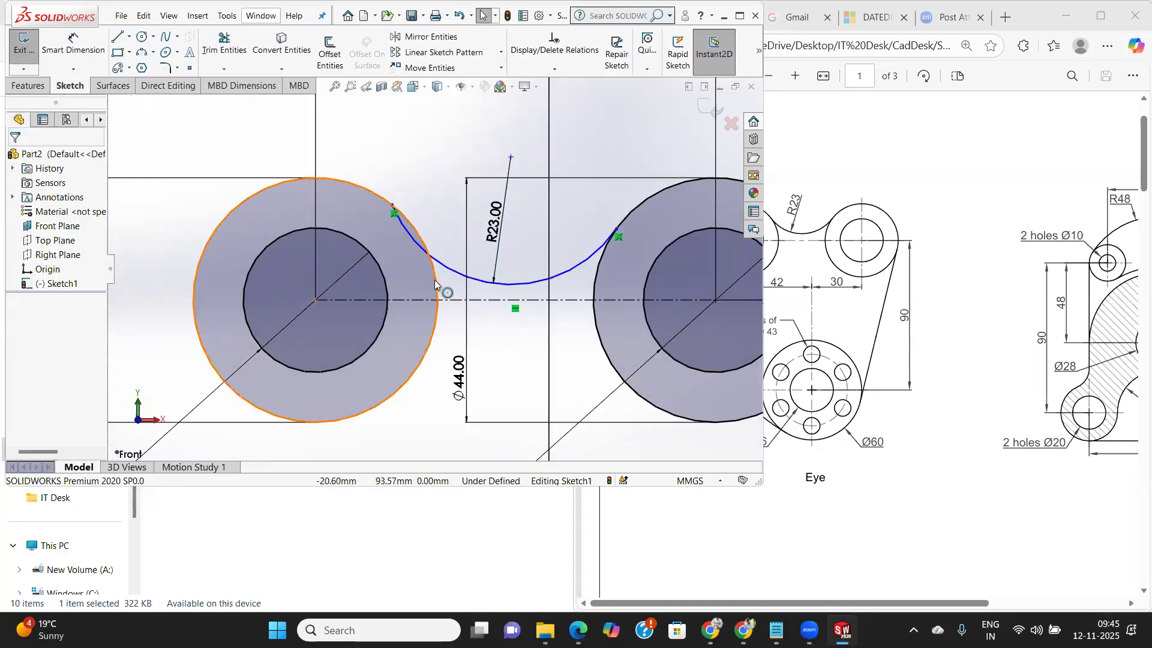
{"action": "left_click", "coordinate": [415, 247], "text": "ctrl"}
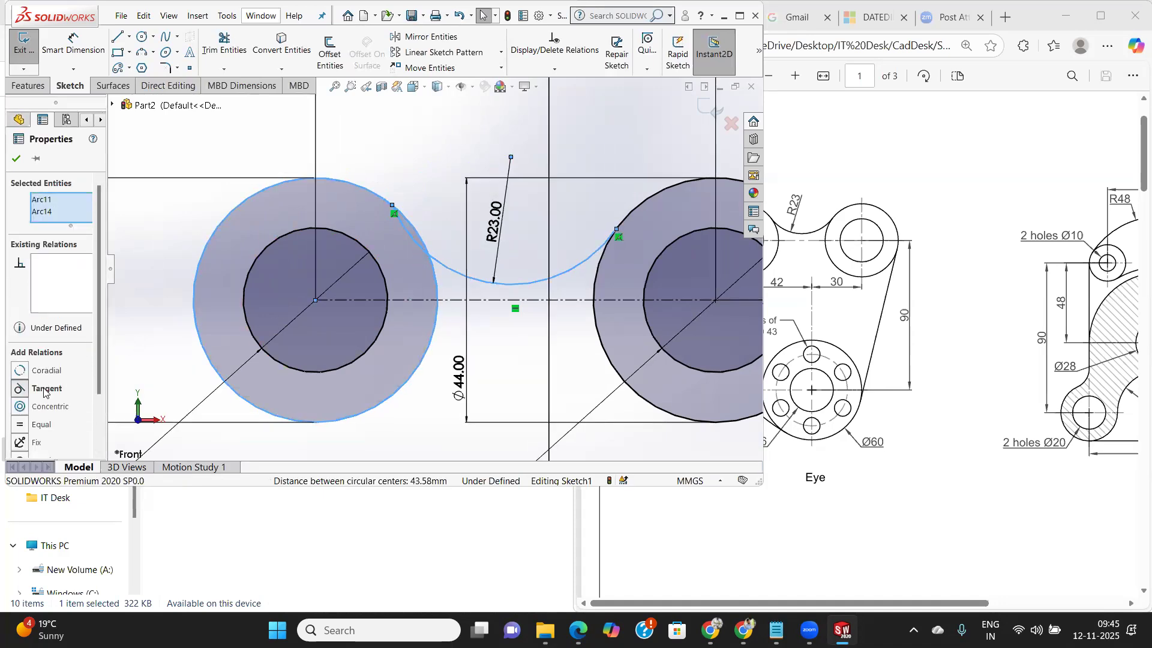
{"action": "left_click", "coordinate": [44, 390]}
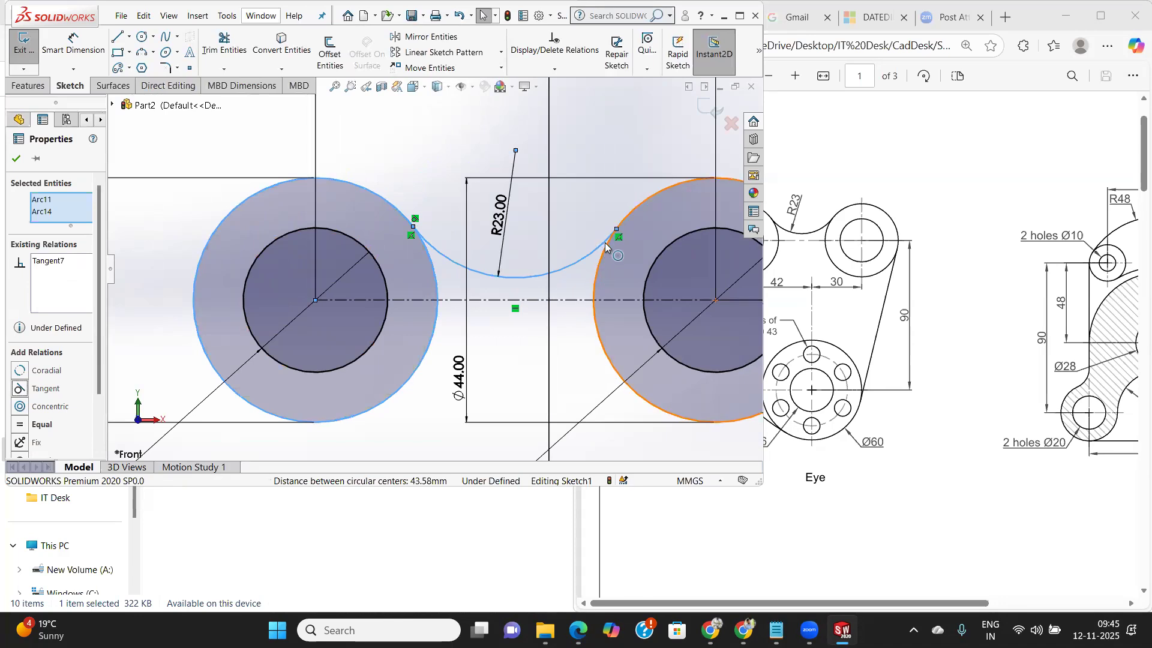
Add a tangent relation between the upper right 44 mm circle and the connecting arc.
{"action": "left_click", "coordinate": [601, 259]}
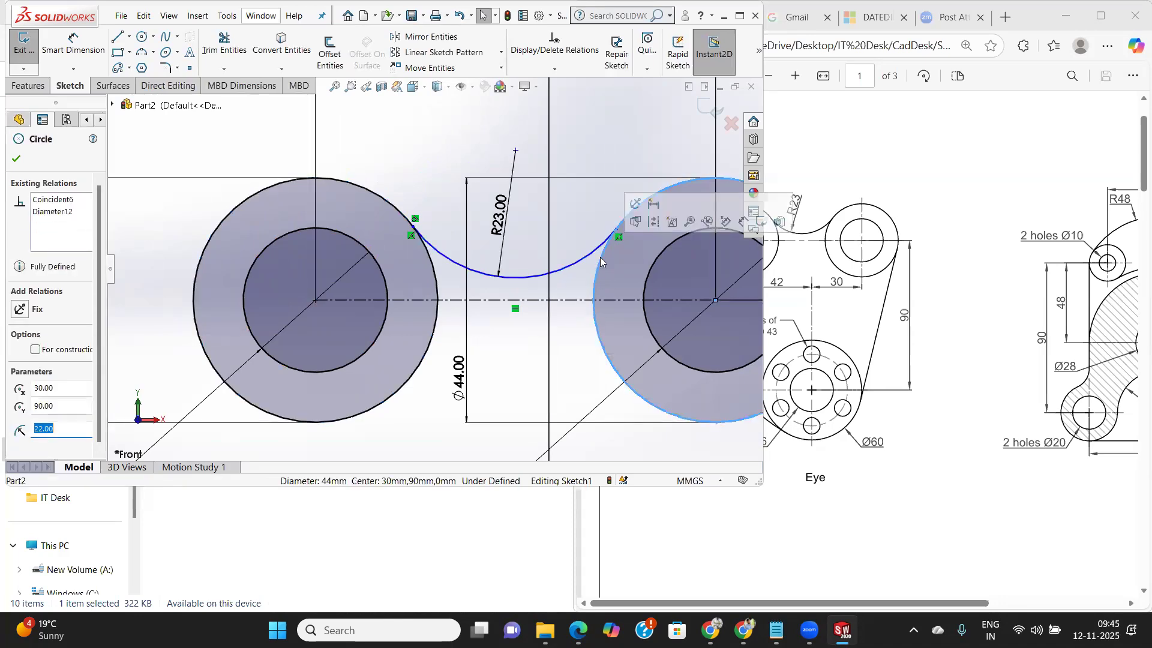
{"action": "left_click", "coordinate": [17, 160]}
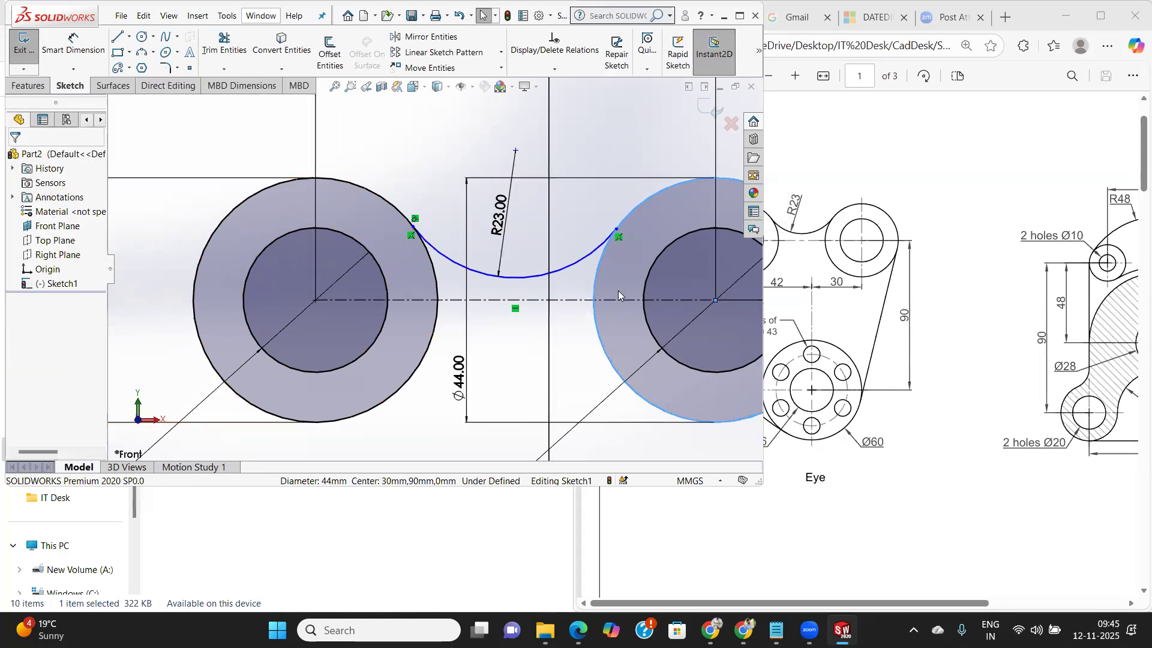
{"action": "left_click", "coordinate": [599, 266]}
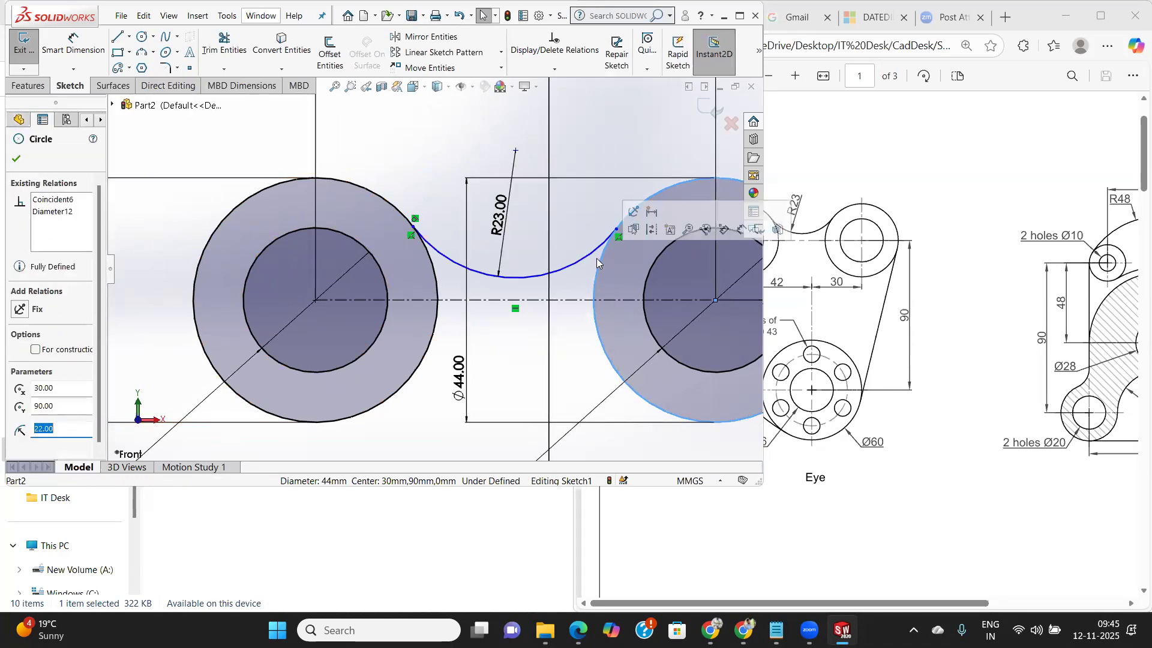
{"action": "left_click", "coordinate": [577, 284], "text": "ctrl"}
{"action": "left_click", "coordinate": [48, 389]}
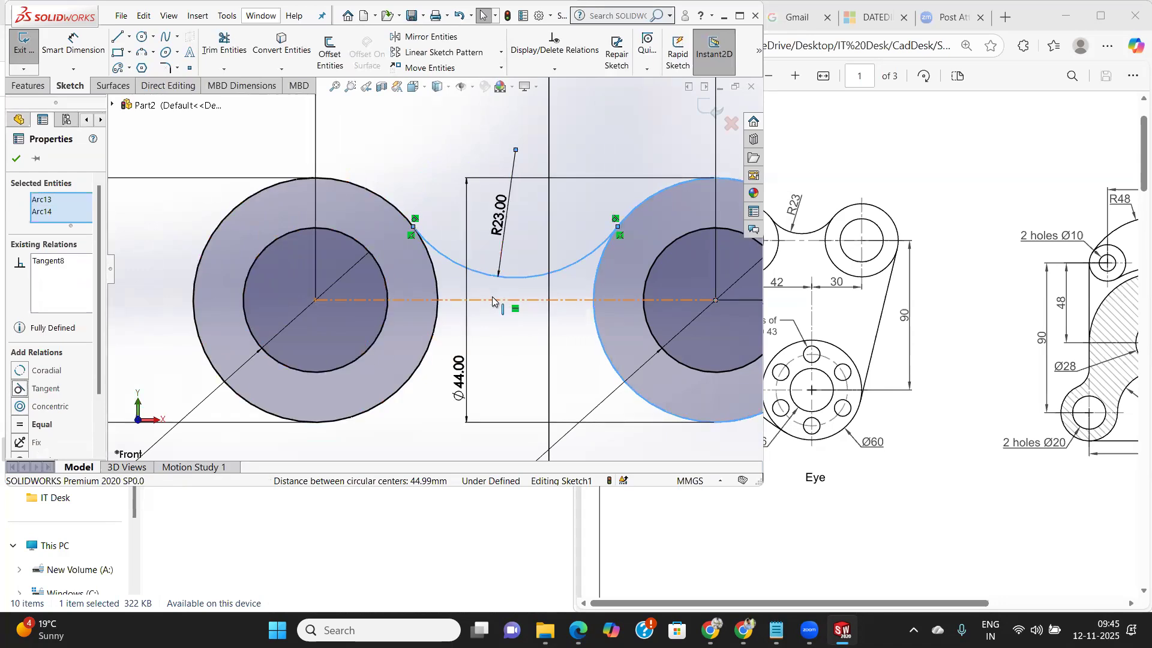
Draw a line tangent to the right sides of the lower 60 mm circle and the upper right 44 mm circle.
{"action": "scroll", "coordinate": [493, 294], "scroll_direction": "up", "scroll_amount": 3}
{"action": "scroll", "coordinate": [444, 272], "scroll_direction": "up", "scroll_amount": 5}
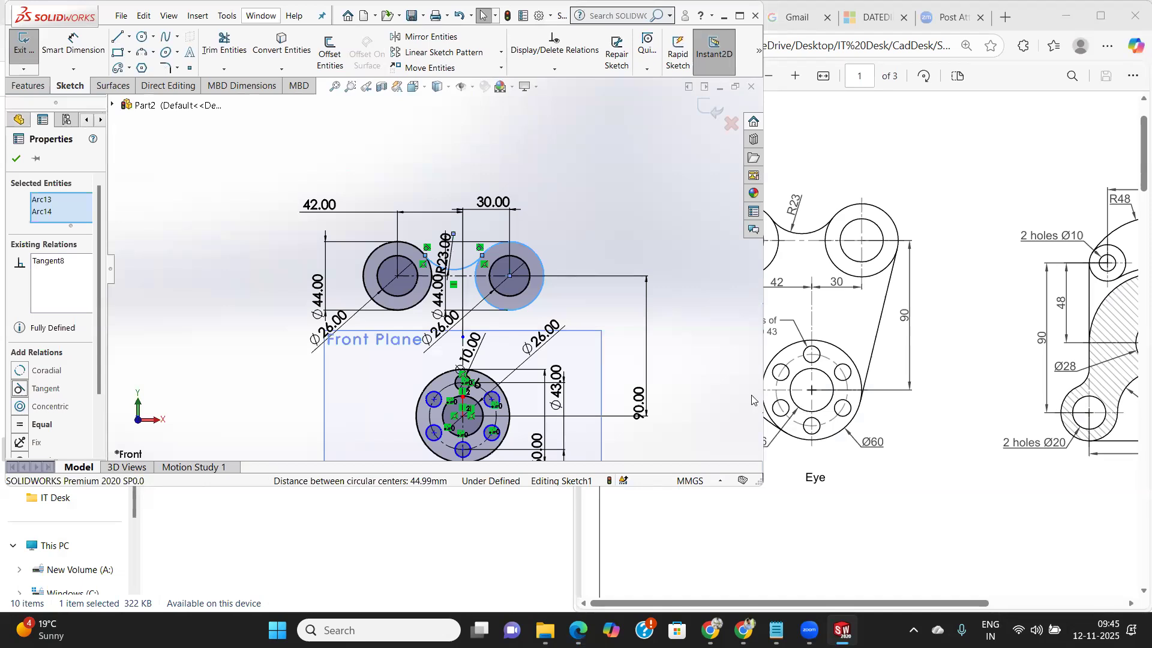
{"action": "left_click", "coordinate": [118, 37]}
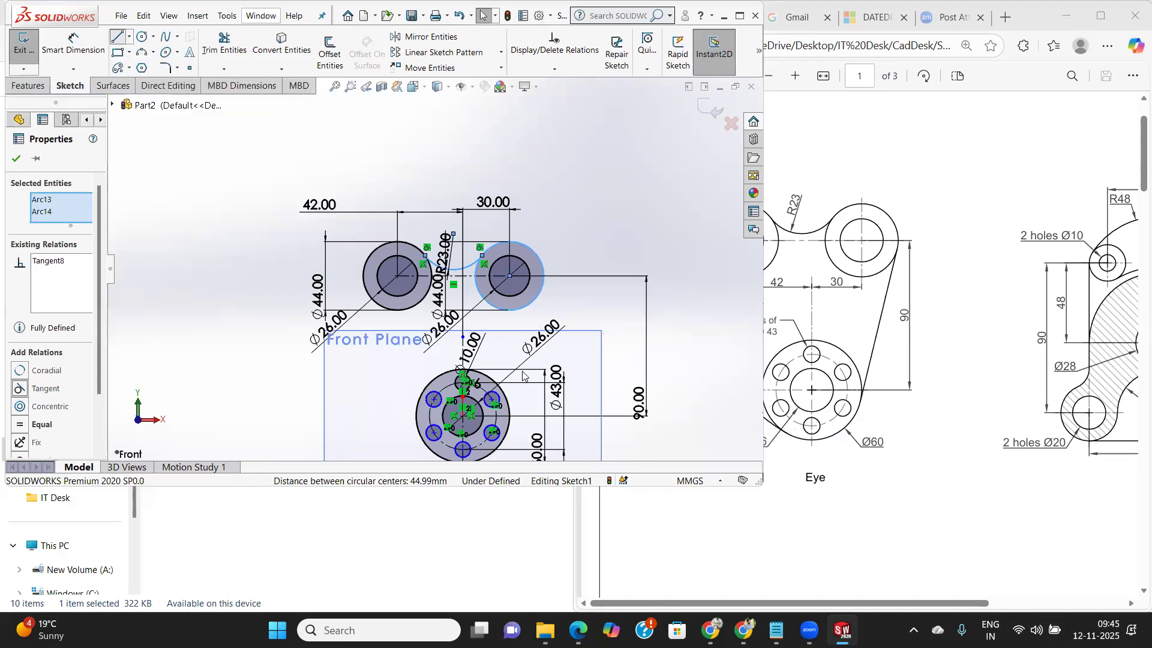
{"action": "scroll", "coordinate": [513, 419], "scroll_direction": "down", "scroll_amount": 4}
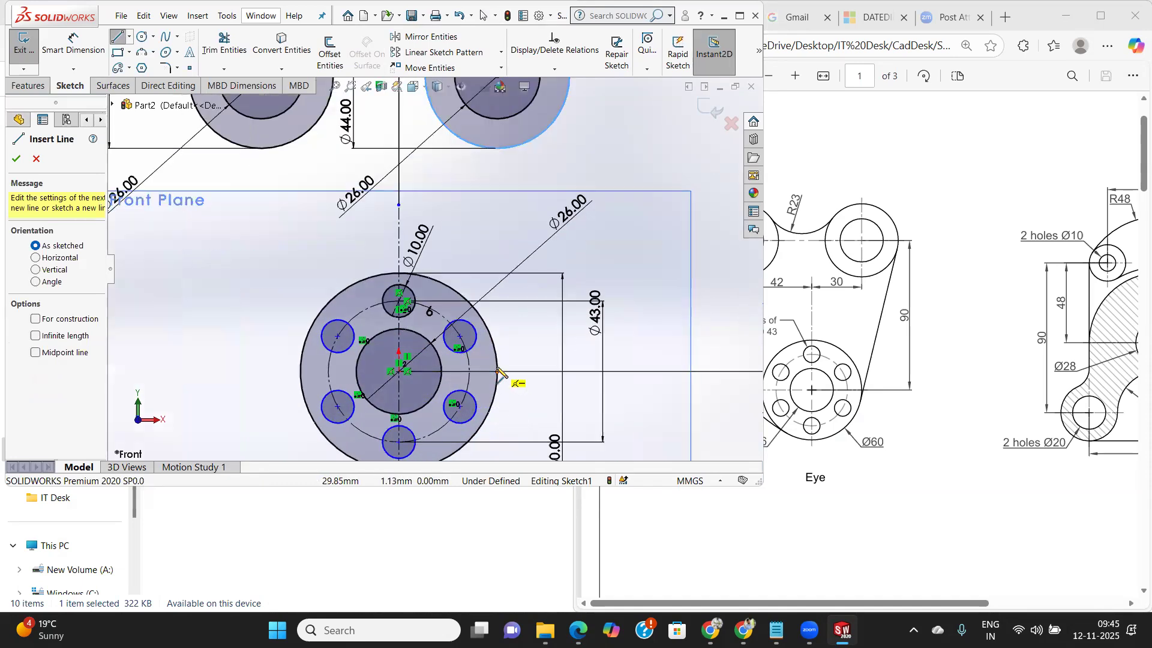
{"action": "left_click", "coordinate": [499, 371]}
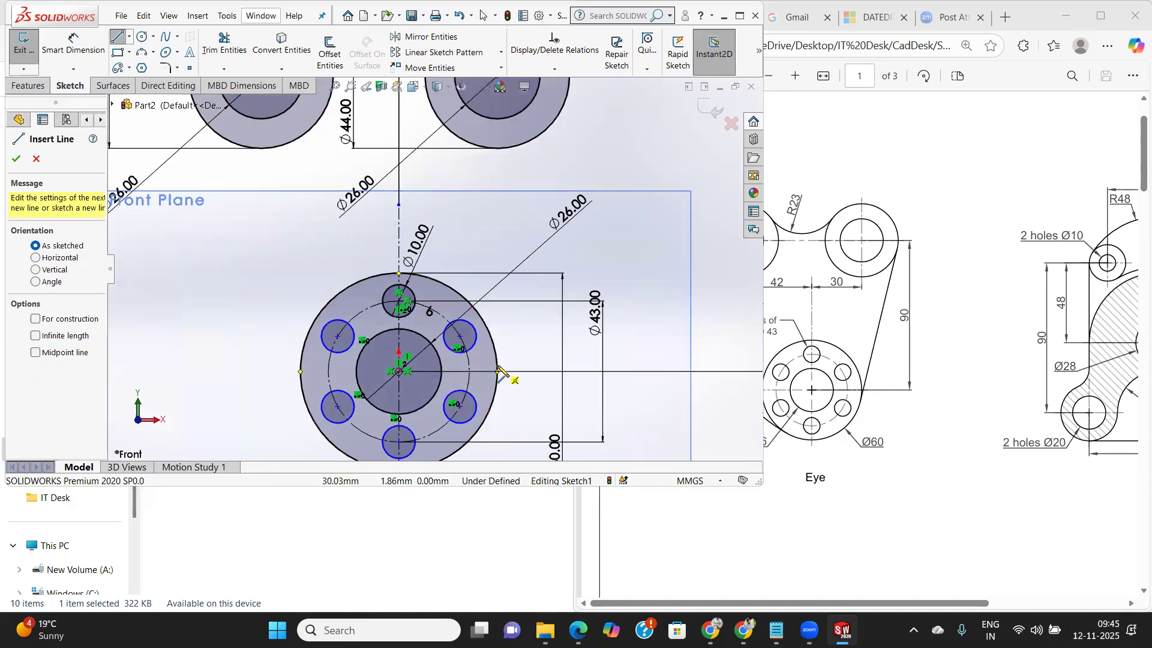
{"action": "left_click", "coordinate": [567, 94]}
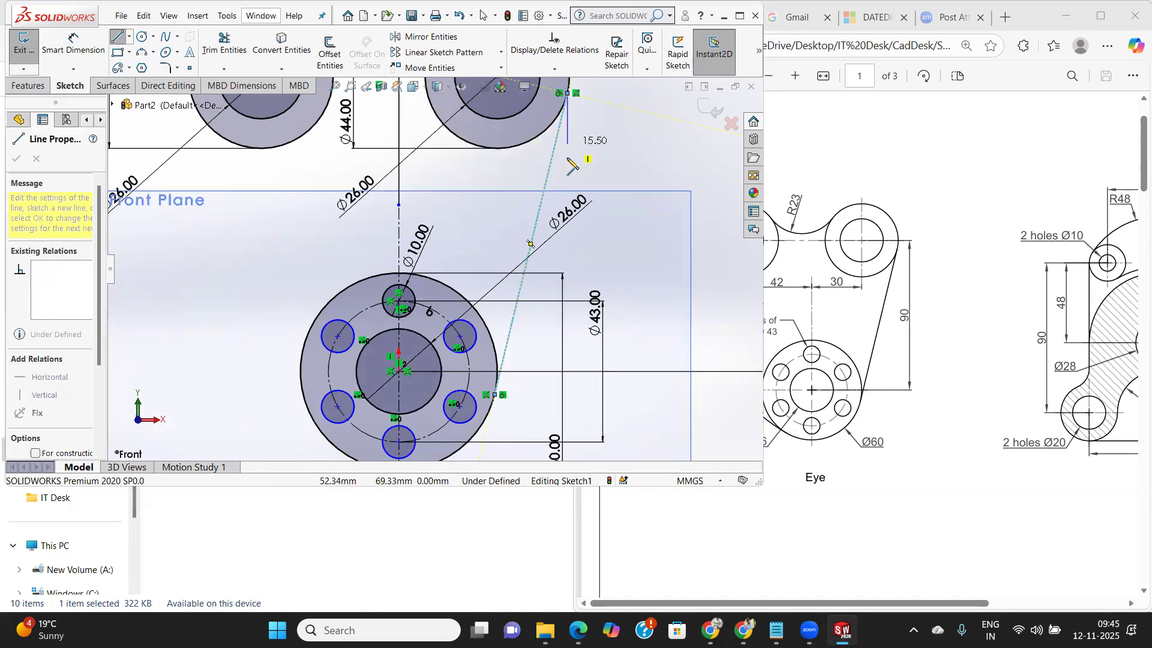
{"action": "right_click", "coordinate": [602, 162]}
{"action": "left_click", "coordinate": [632, 163]}
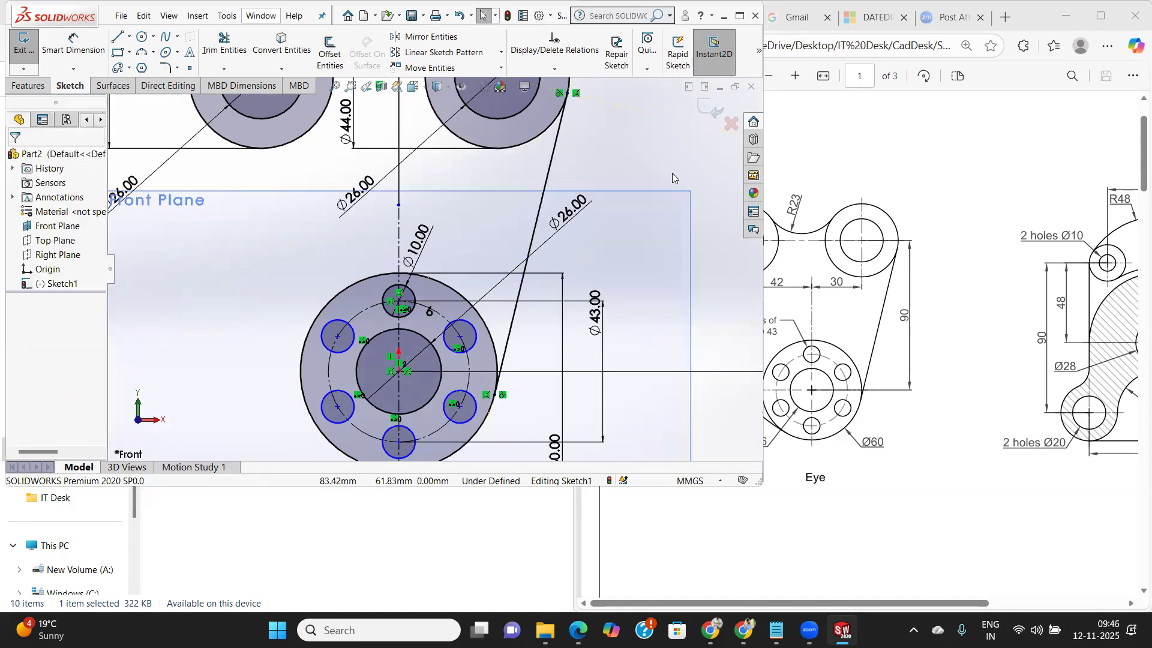
Check the relations of the right-hand line with the lower 60 mm circle and with the upper right 44 mm circle.
{"action": "left_click", "coordinate": [490, 343]}
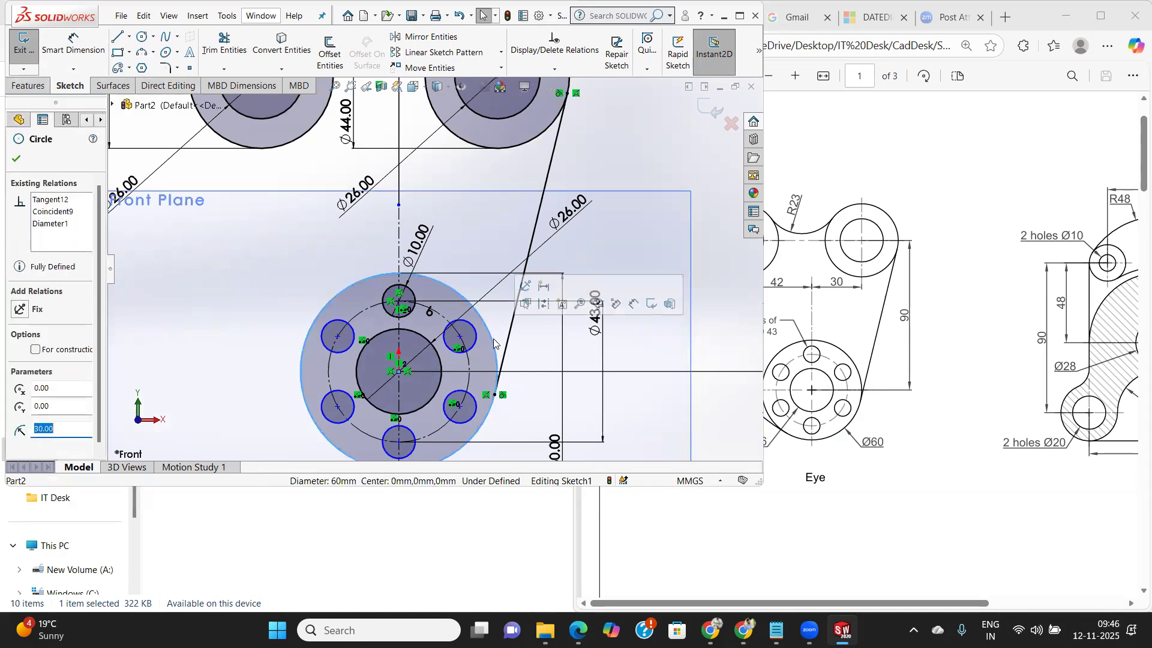
{"action": "left_click", "coordinate": [18, 159]}
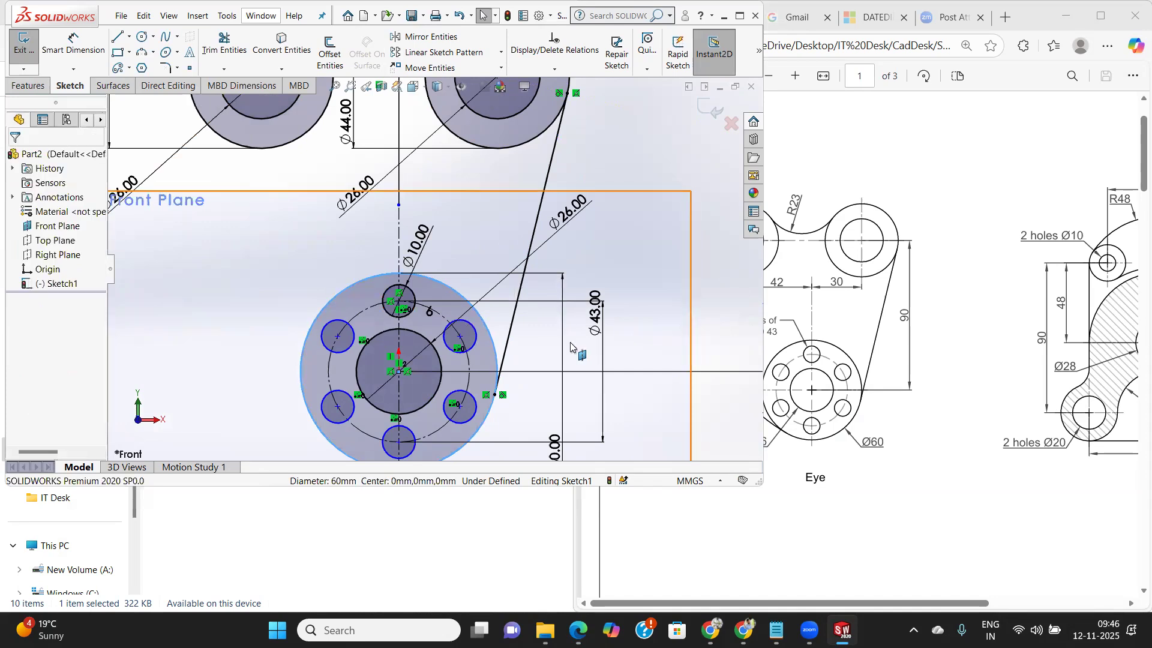
{"action": "left_click", "coordinate": [509, 343], "text": "ctrl"}
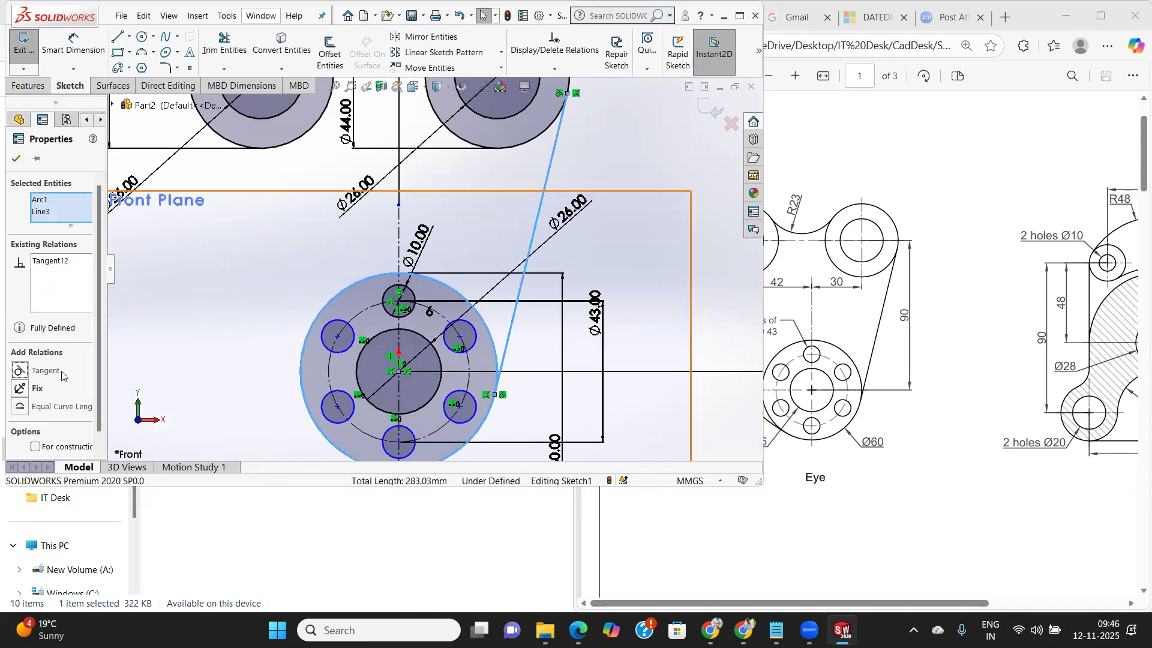
{"action": "scroll", "coordinate": [541, 287], "scroll_direction": "down", "scroll_amount": 3}
{"action": "scroll", "coordinate": [510, 192], "scroll_direction": "up", "scroll_amount": 3}
{"action": "scroll", "coordinate": [510, 192], "scroll_direction": "up", "scroll_amount": 2}
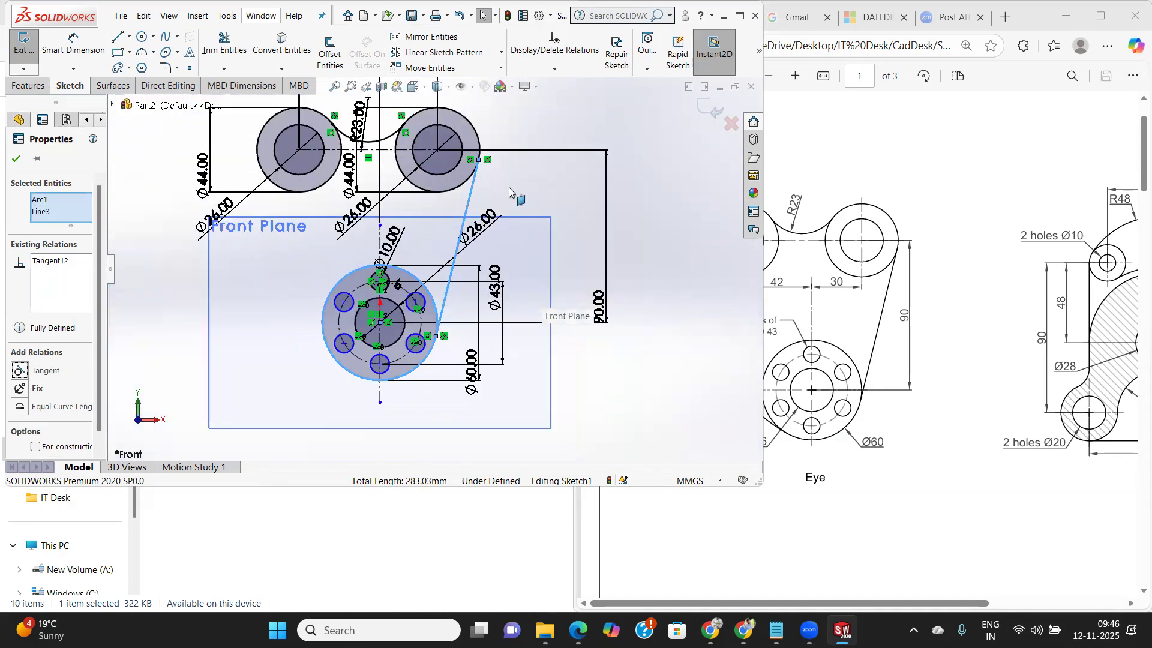
{"action": "scroll", "coordinate": [463, 159], "scroll_direction": "down", "scroll_amount": 5}
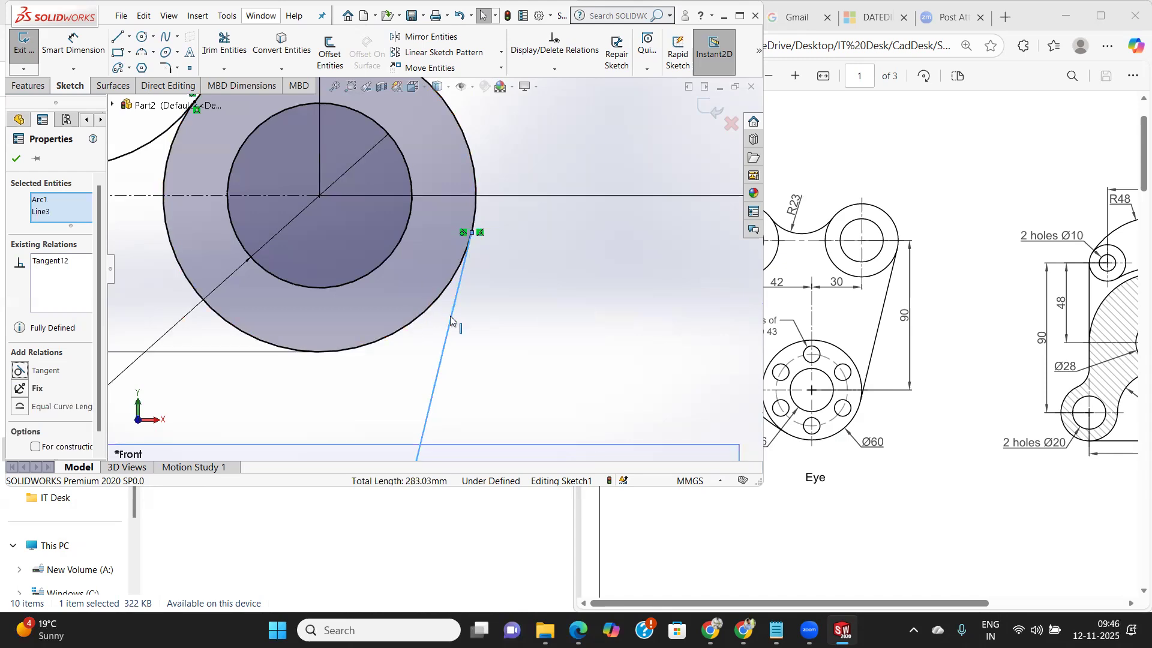
{"action": "left_click", "coordinate": [17, 158]}
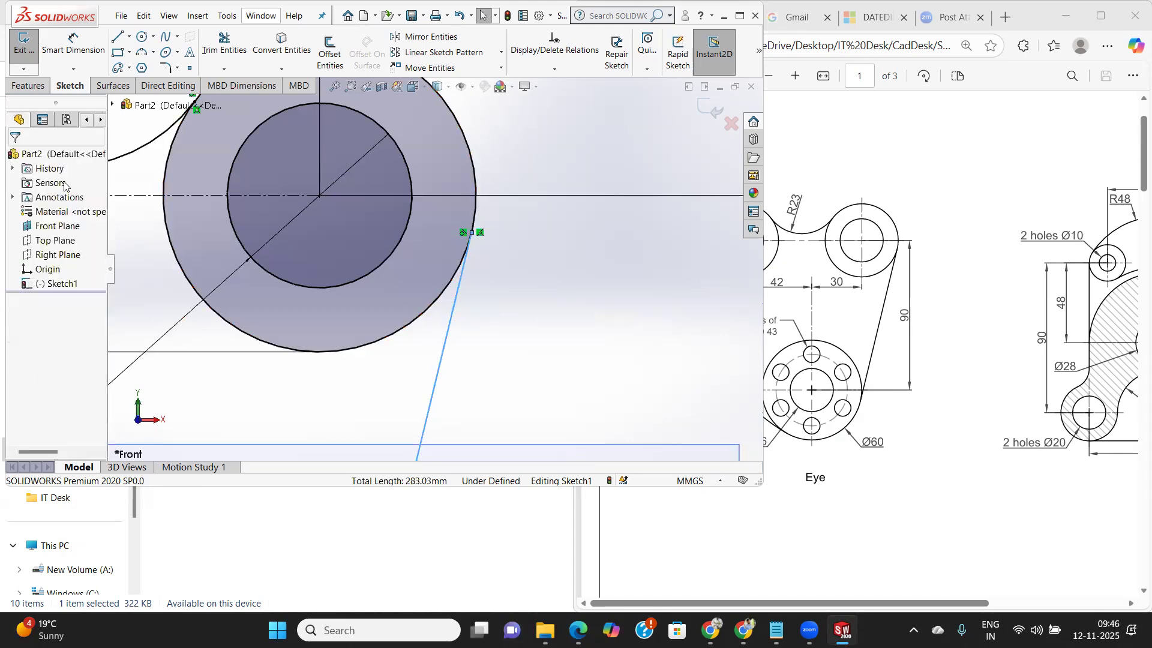
{"action": "left_click", "coordinate": [443, 311]}
{"action": "left_click", "coordinate": [455, 318]}
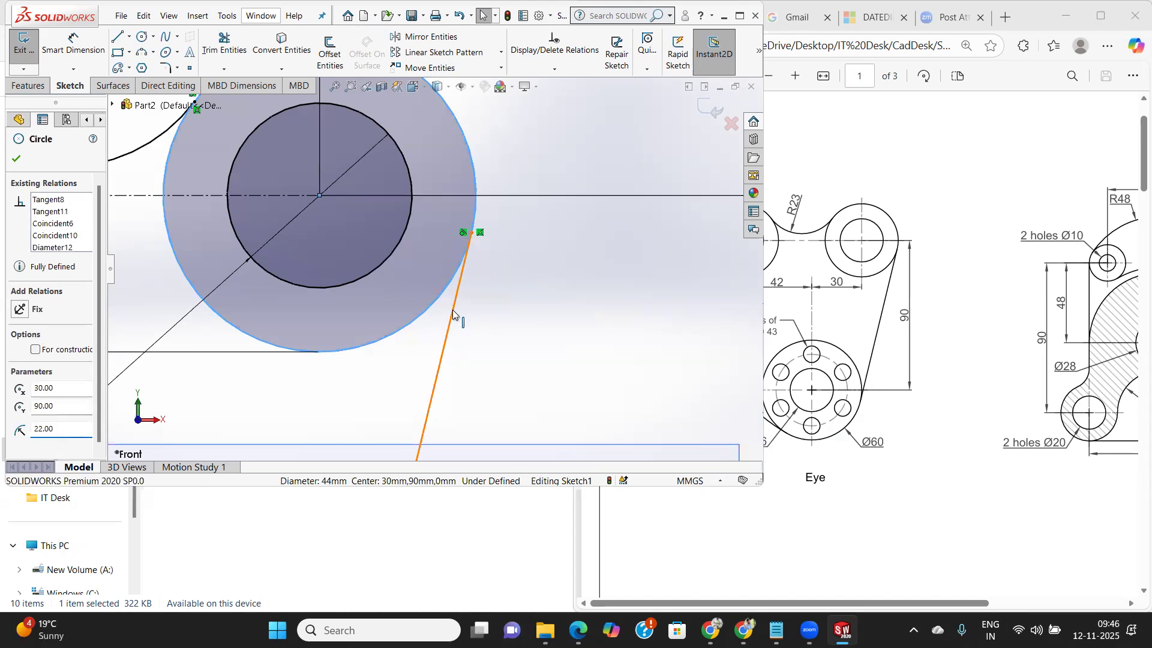
{"action": "left_click", "coordinate": [378, 317], "text": "ctrl"}
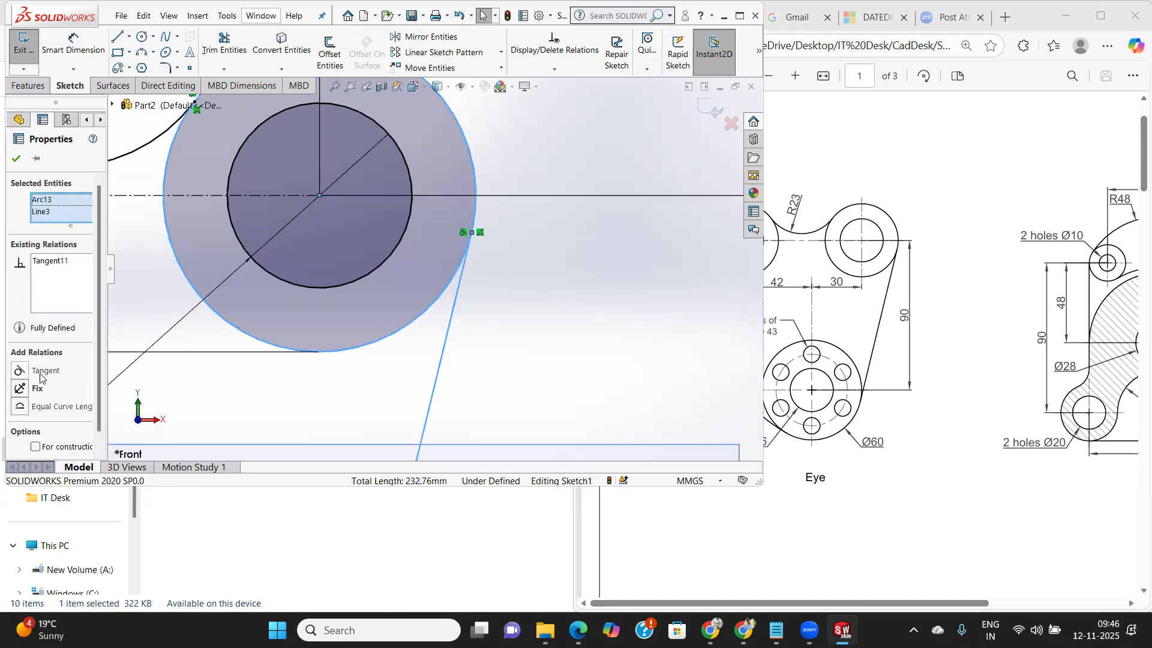
Draw a three-point arc of about 125 mm radius from the lower 60 mm circle's left side to the upper left 44 mm circle.
{"action": "scroll", "coordinate": [479, 364], "scroll_direction": "up", "scroll_amount": 6}
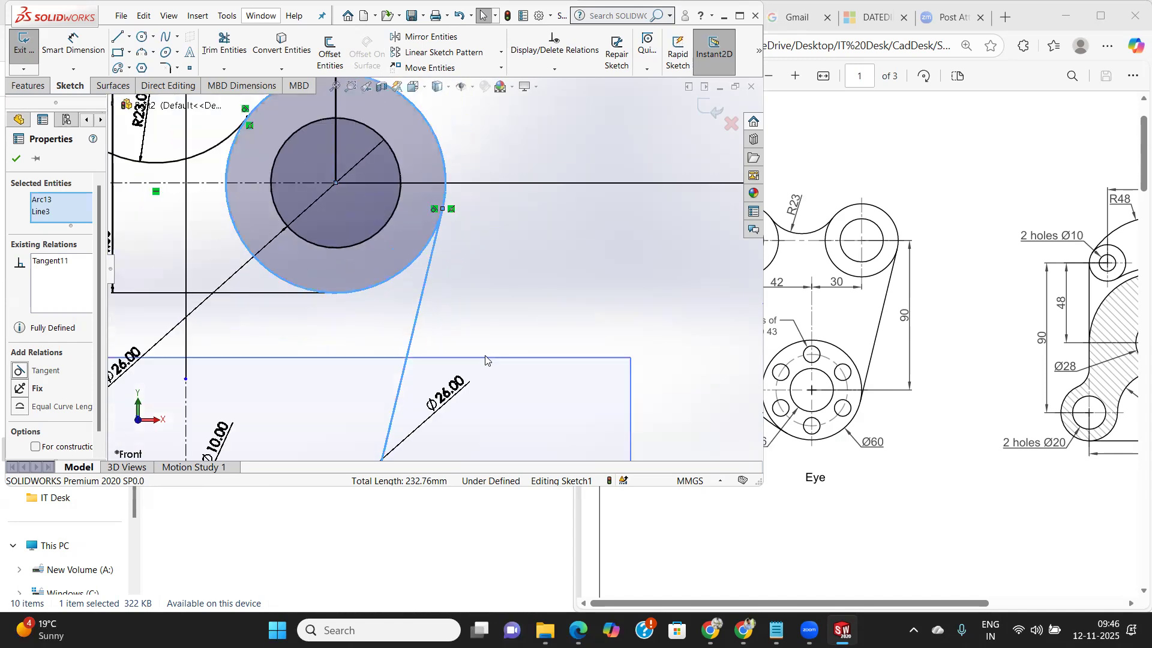
{"action": "left_click", "coordinate": [16, 159]}
{"action": "left_click", "coordinate": [933, 449]}
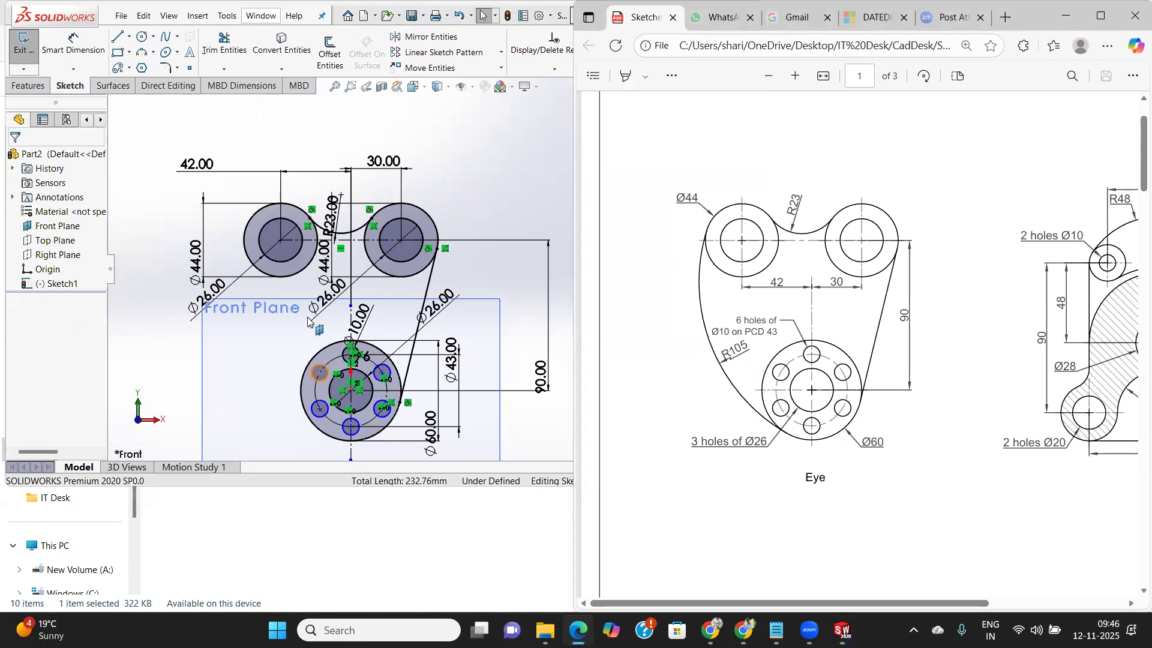
{"action": "left_click", "coordinate": [141, 52]}
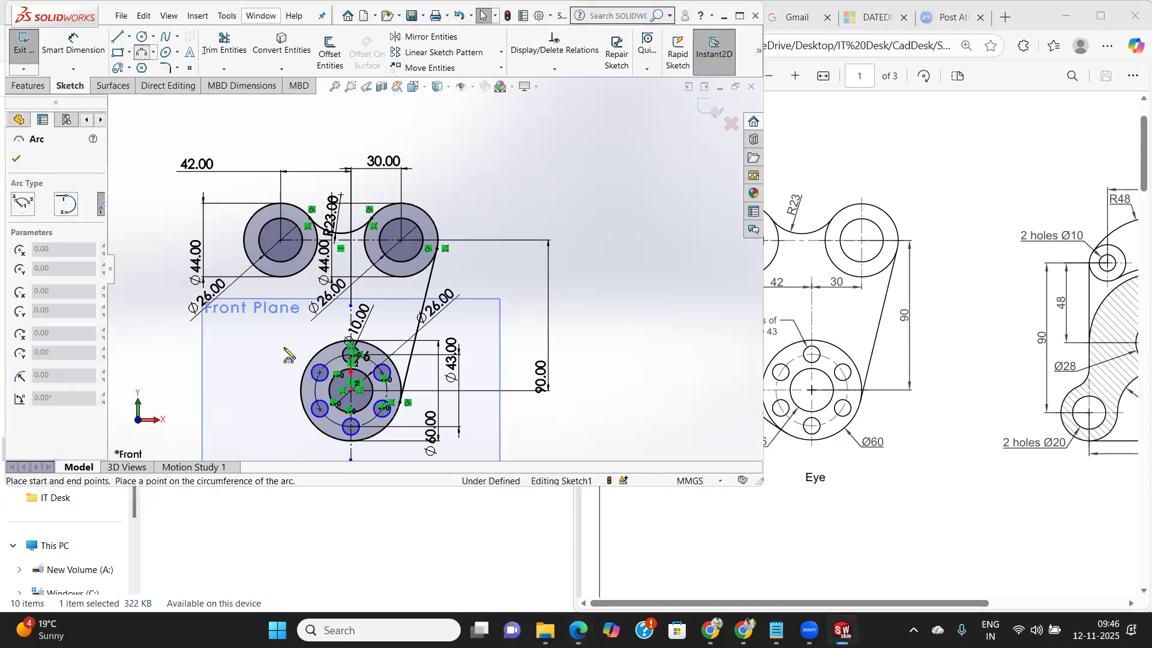
{"action": "left_click", "coordinate": [313, 427]}
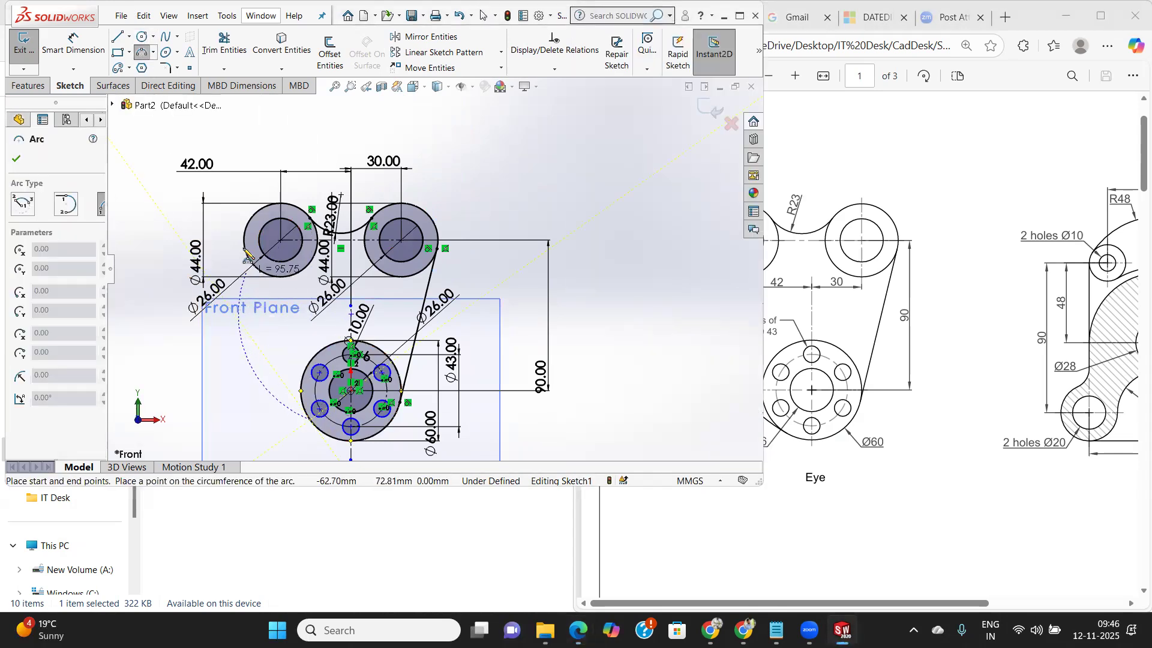
{"action": "left_click", "coordinate": [245, 239]}
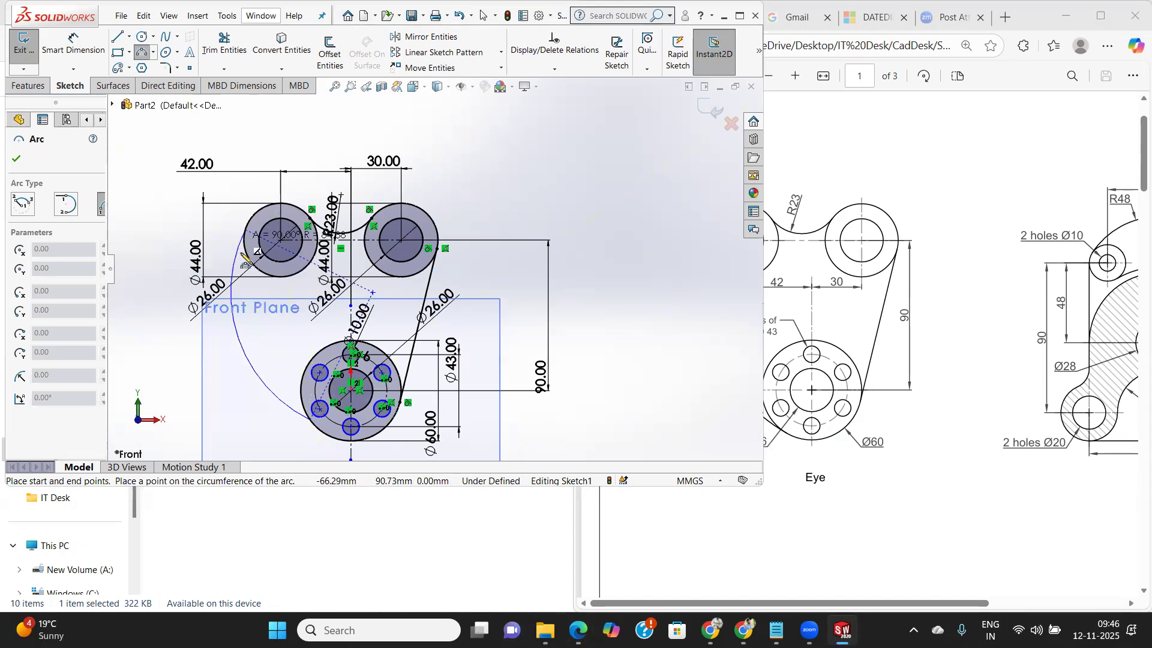
{"action": "left_click", "coordinate": [253, 333]}
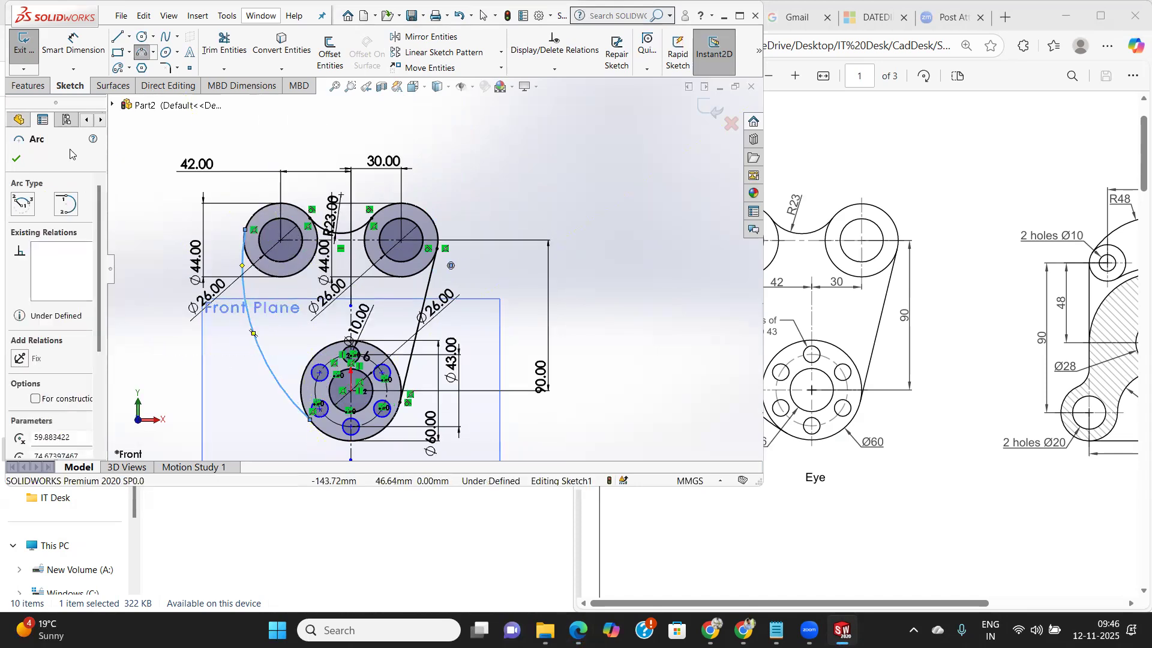
{"action": "left_click", "coordinate": [16, 158]}
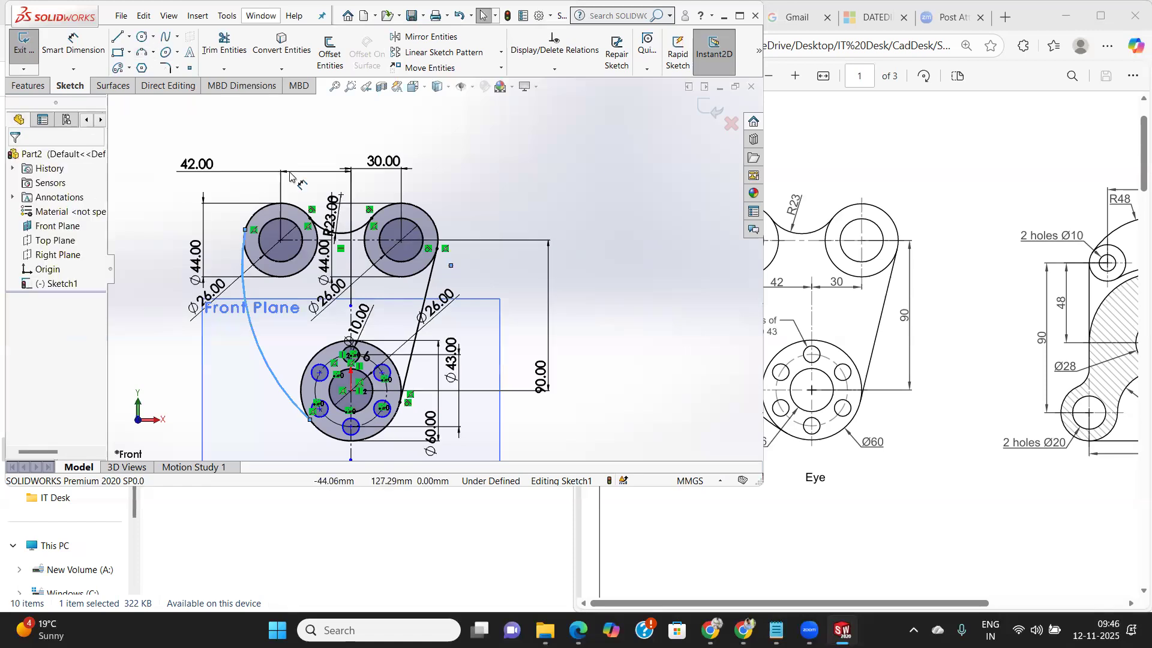
Dimension the left-hand outline arc with a radius of 105 mm.
{"action": "left_click", "coordinate": [855, 318]}
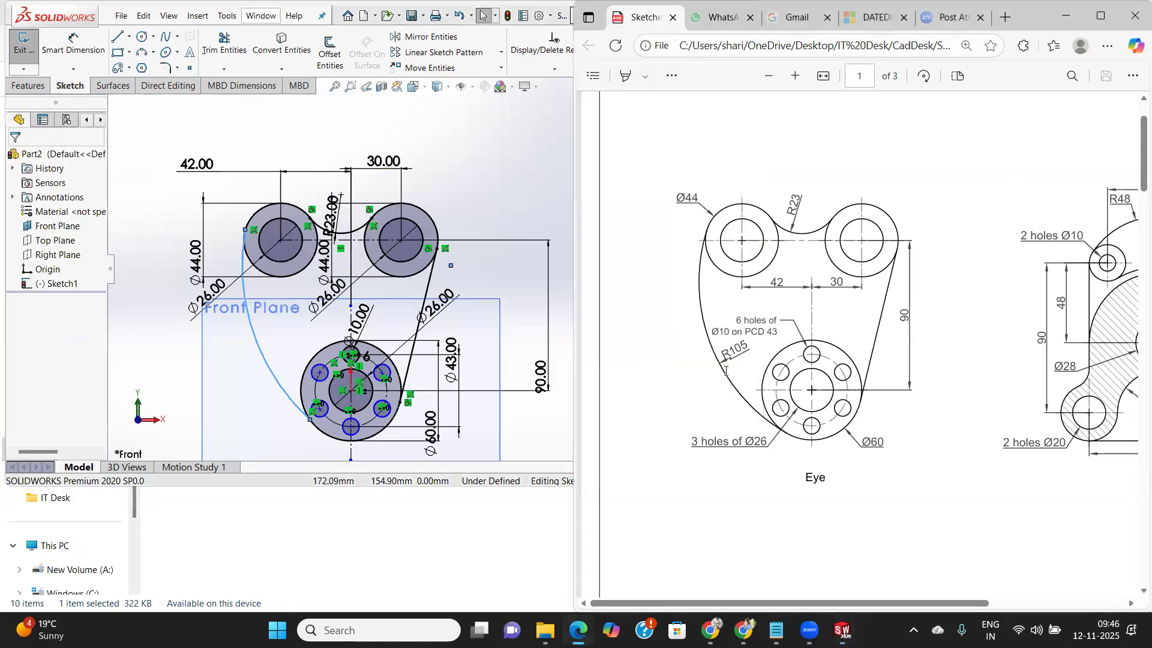
{"action": "left_click", "coordinate": [73, 45]}
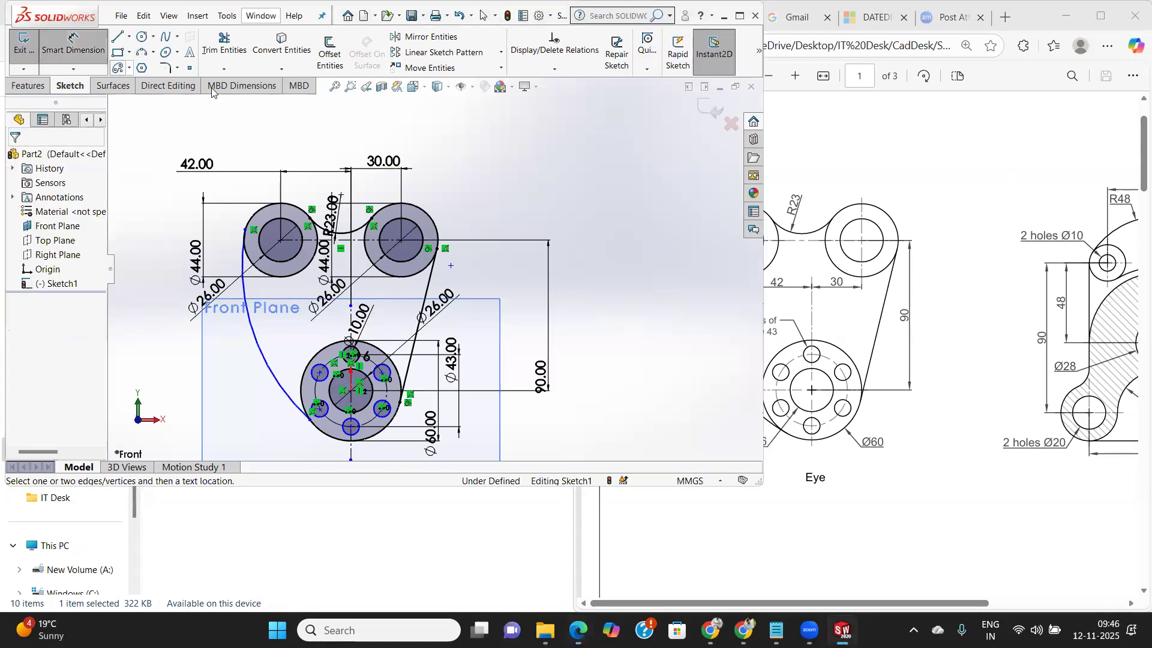
{"action": "left_click", "coordinate": [259, 354]}
{"action": "left_click", "coordinate": [267, 345]}
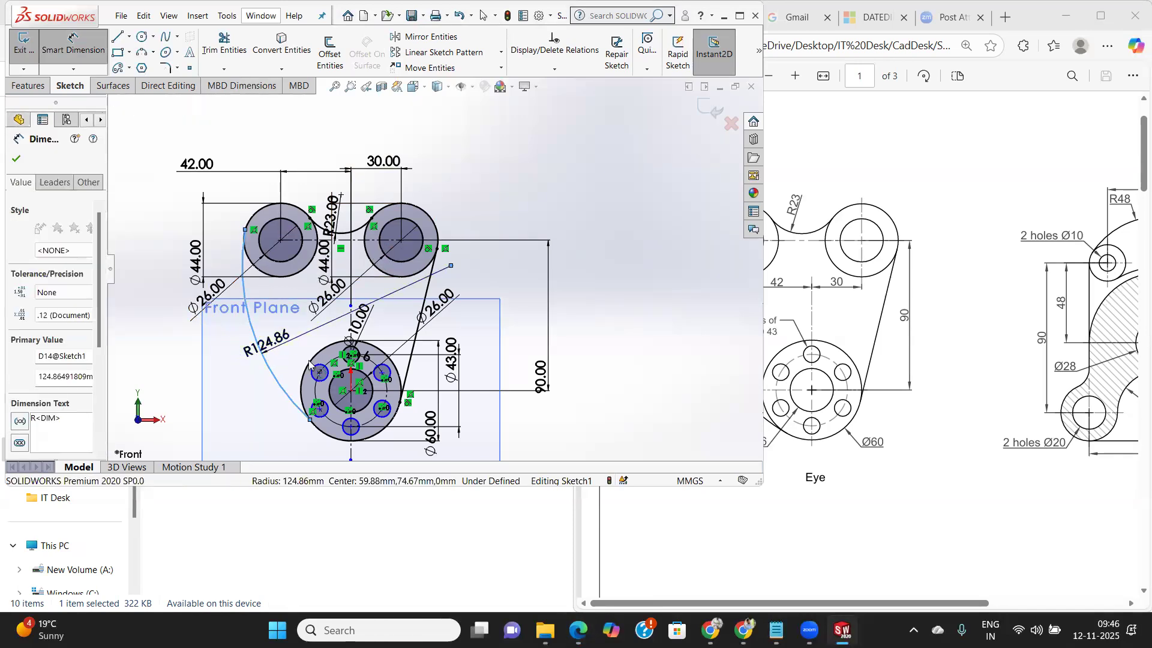
{"action": "type", "text": "90"}
{"action": "key", "text": "Return"}
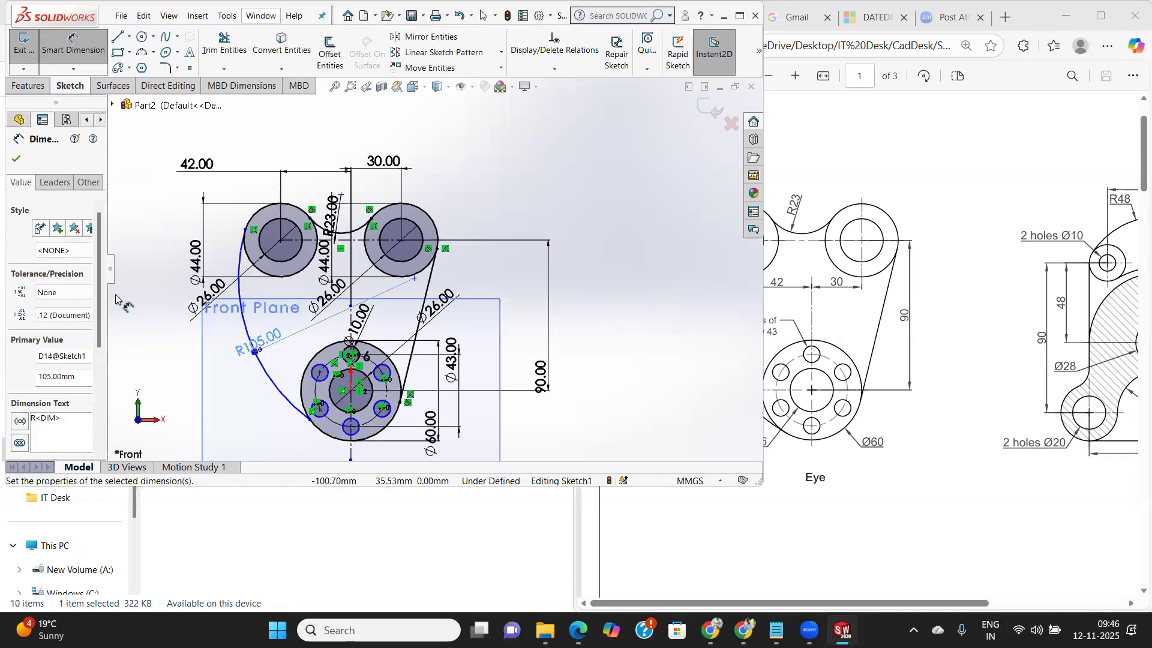
{"action": "left_click", "coordinate": [17, 159]}
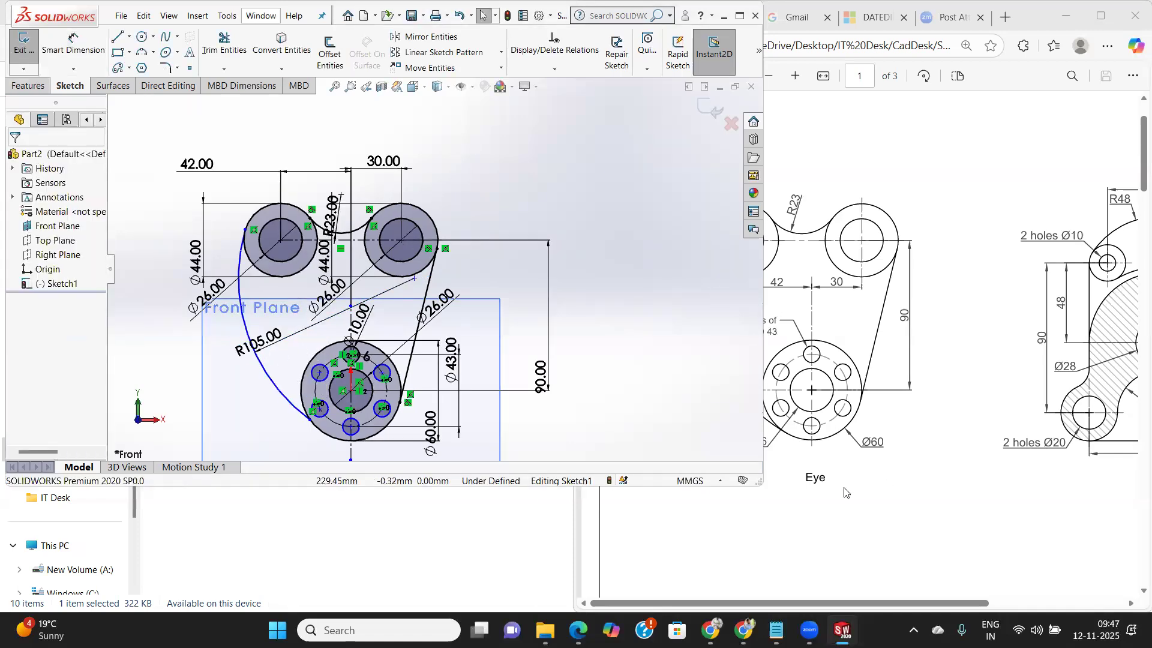
Add a tangent relation between the lower 60 mm circle and the left-hand outline arc.
{"action": "scroll", "coordinate": [282, 414], "scroll_direction": "down", "scroll_amount": 6}
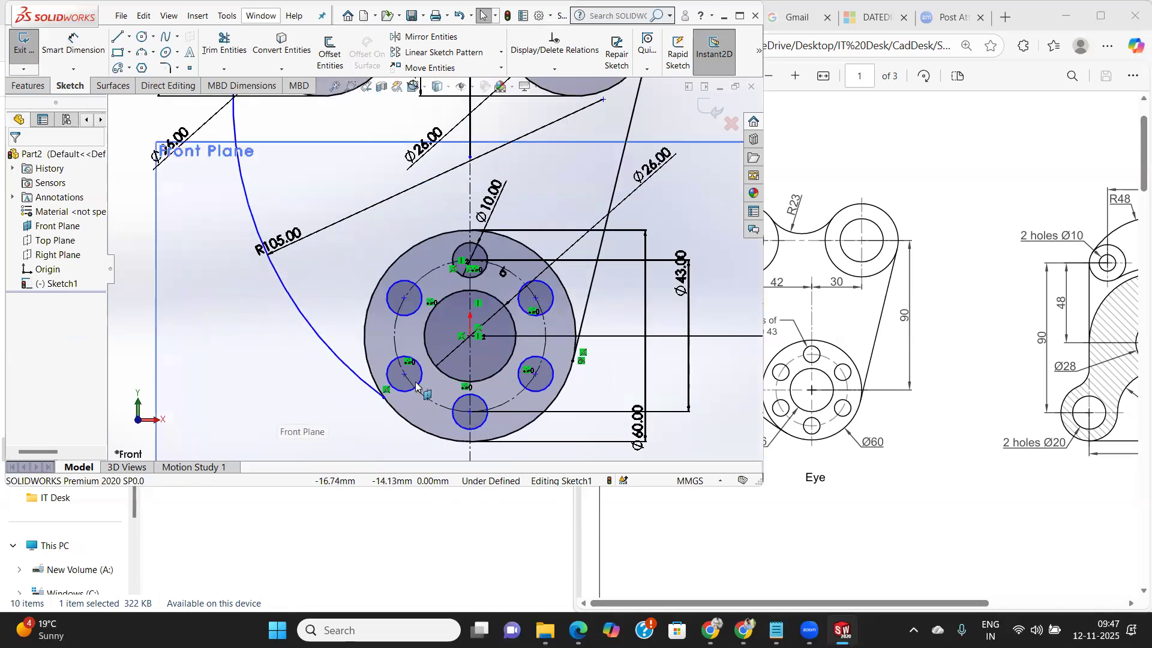
{"action": "left_click", "coordinate": [287, 403]}
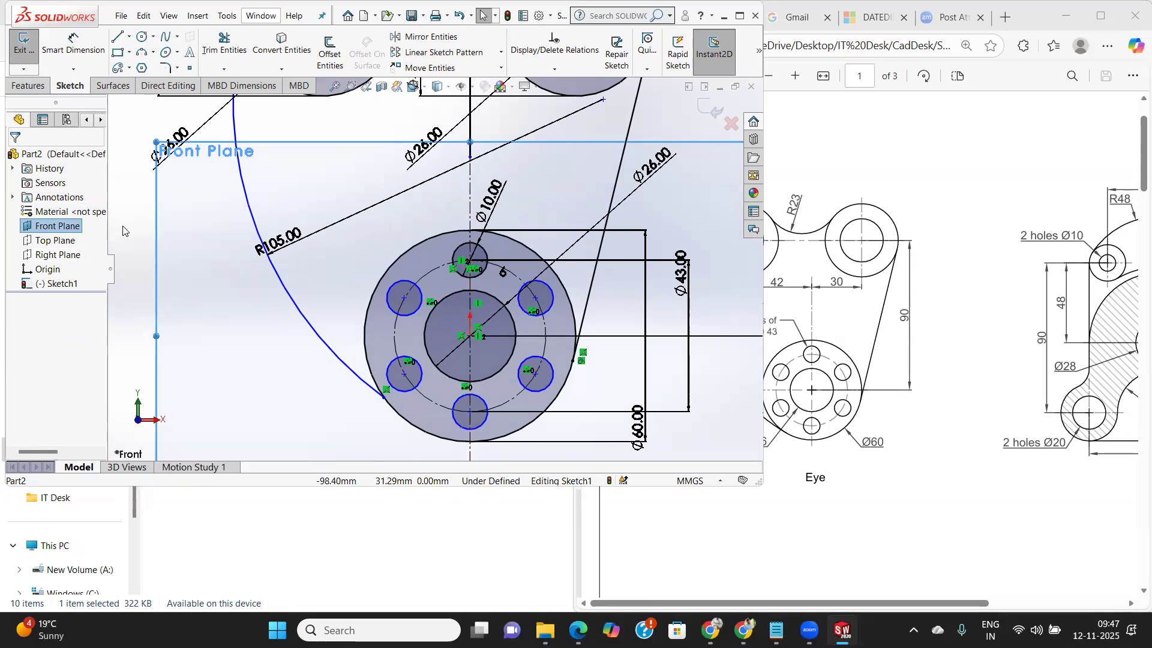
{"action": "key", "text": "Escape"}
{"action": "left_click", "coordinate": [365, 333]}
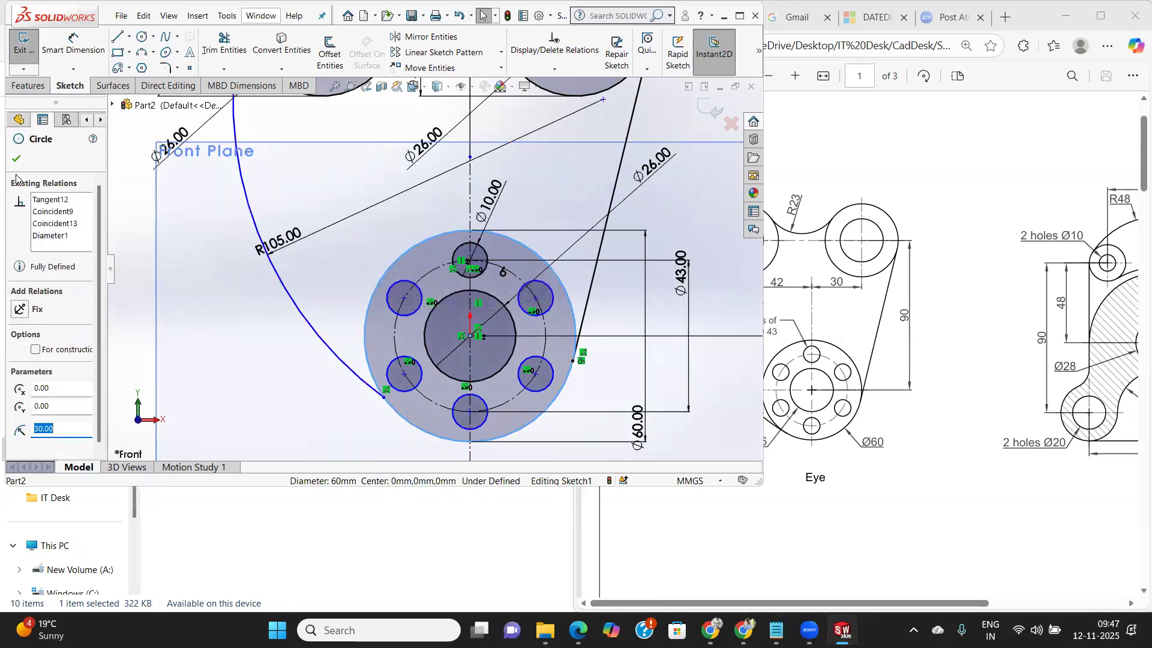
{"action": "key", "text": "Escape"}
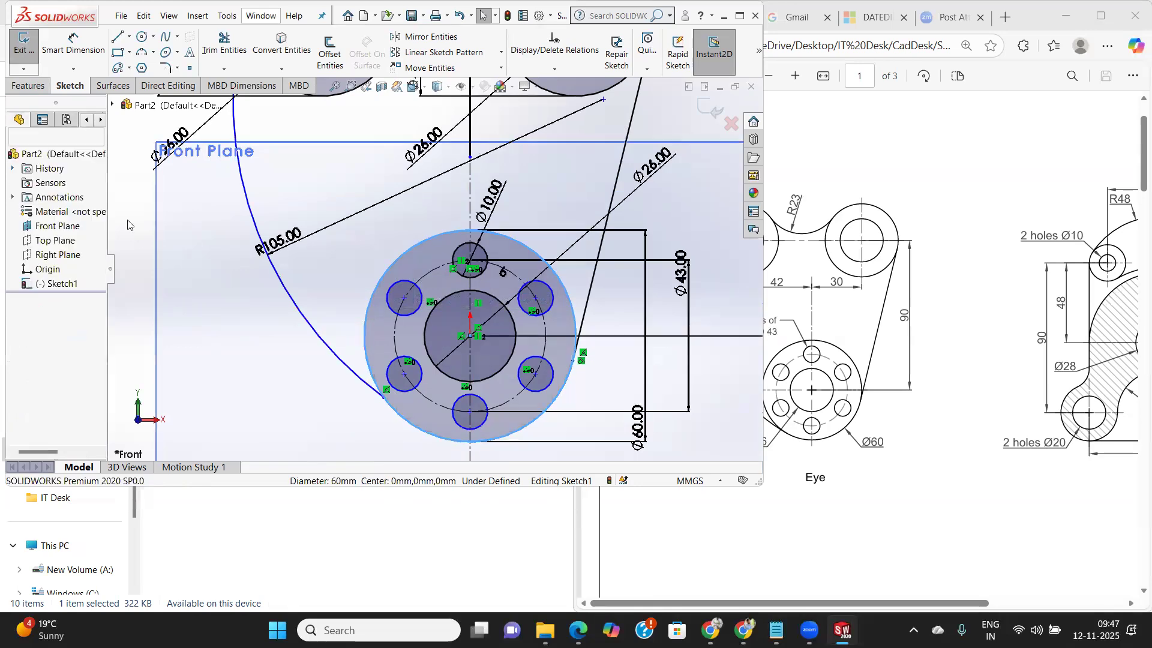
{"action": "left_click", "coordinate": [318, 342], "text": "ctrl"}
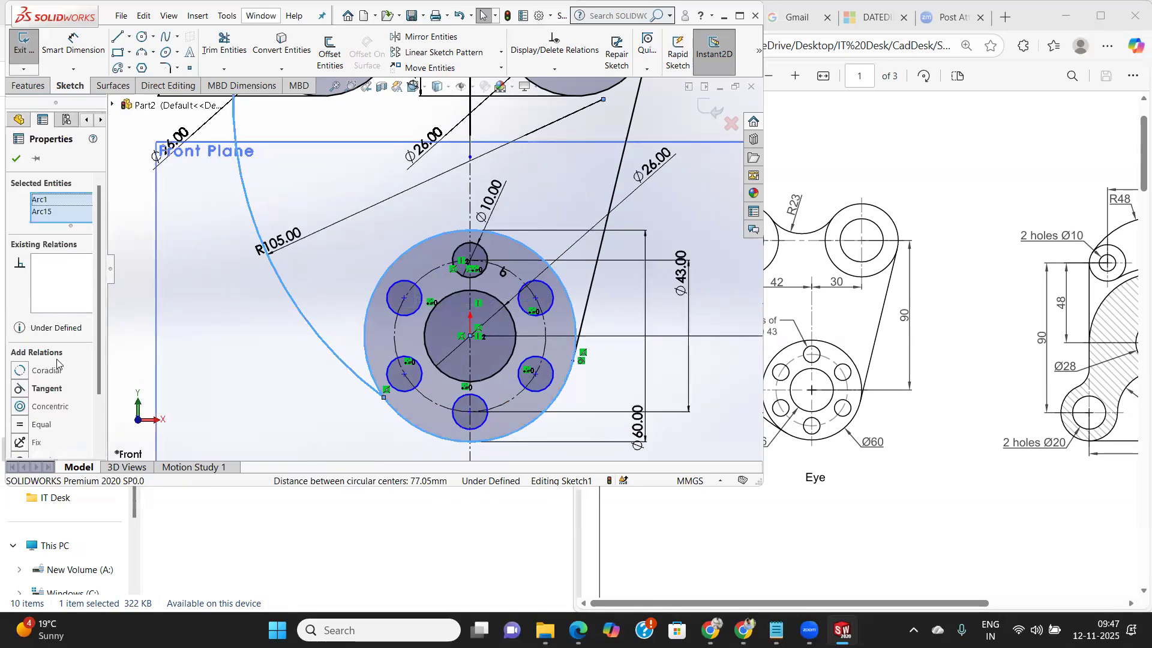
{"action": "left_click", "coordinate": [46, 389]}
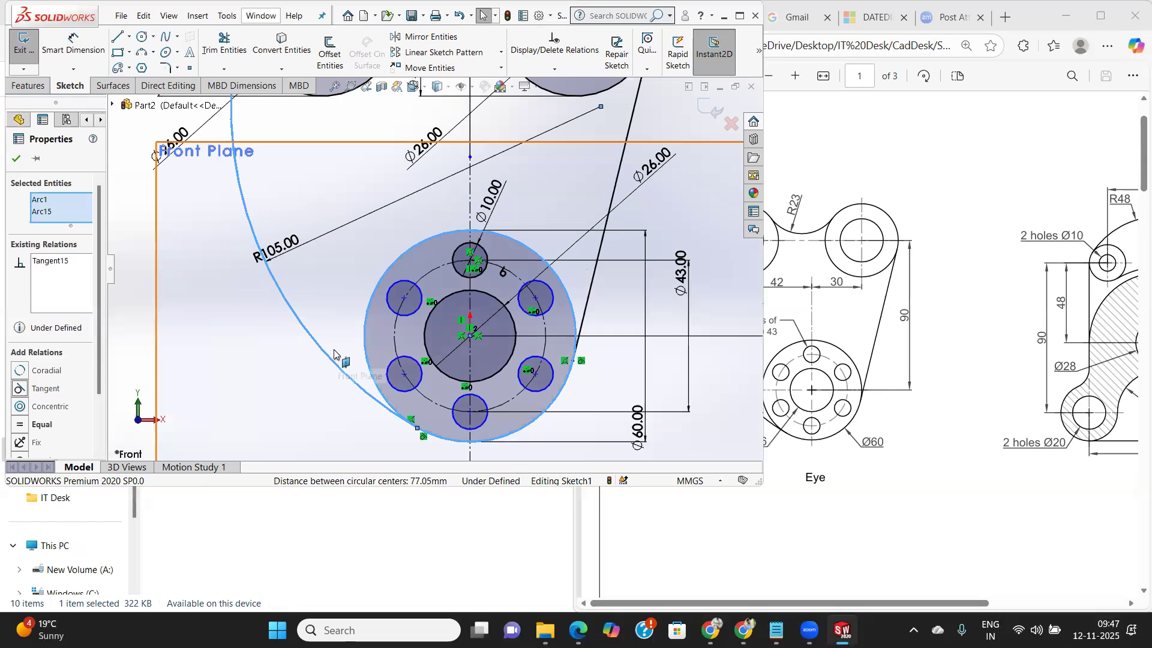
{"action": "scroll", "coordinate": [334, 350], "scroll_direction": "up", "scroll_amount": 2}
{"action": "scroll", "coordinate": [334, 346], "scroll_direction": "down", "scroll_amount": 1}
{"action": "left_click", "coordinate": [16, 158]}
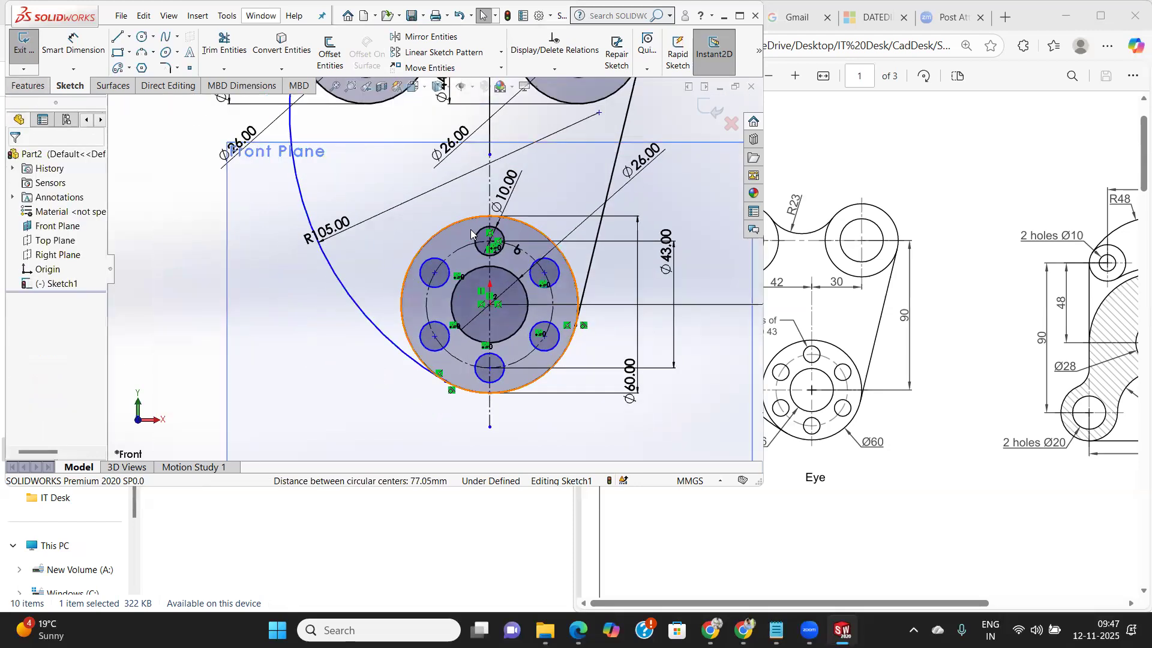
Maximize the modelling window and add a tangent relation between the upper left 44 mm circle and the left-hand outline arc.
{"action": "scroll", "coordinate": [456, 239], "scroll_direction": "down", "scroll_amount": 1}
{"action": "scroll", "coordinate": [435, 239], "scroll_direction": "up", "scroll_amount": 2}
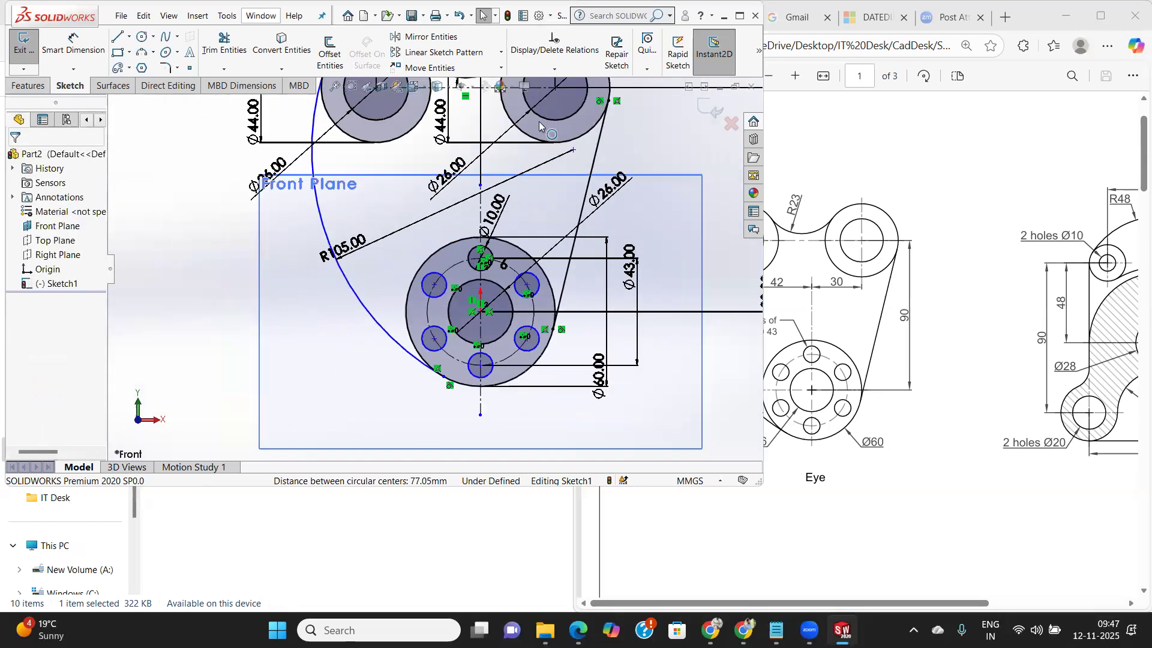
{"action": "left_click", "coordinate": [742, 15]}
{"action": "scroll", "coordinate": [673, 256], "scroll_direction": "down", "scroll_amount": 2}
{"action": "scroll", "coordinate": [677, 256], "scroll_direction": "up", "scroll_amount": 2}
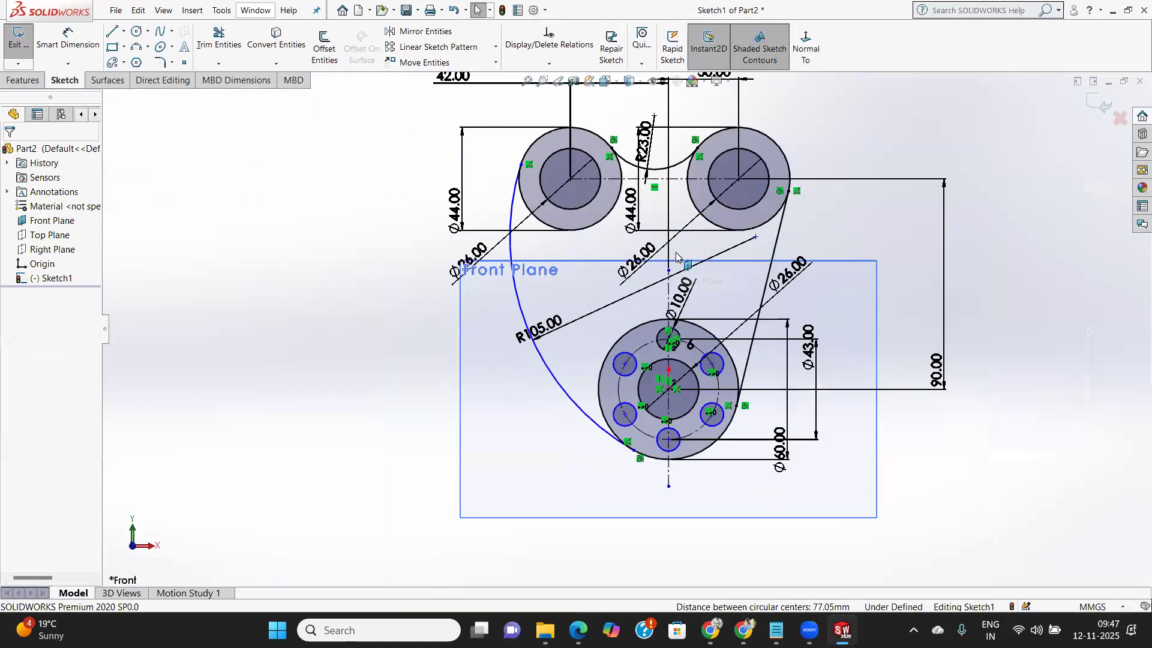
{"action": "scroll", "coordinate": [543, 198], "scroll_direction": "down", "scroll_amount": 3}
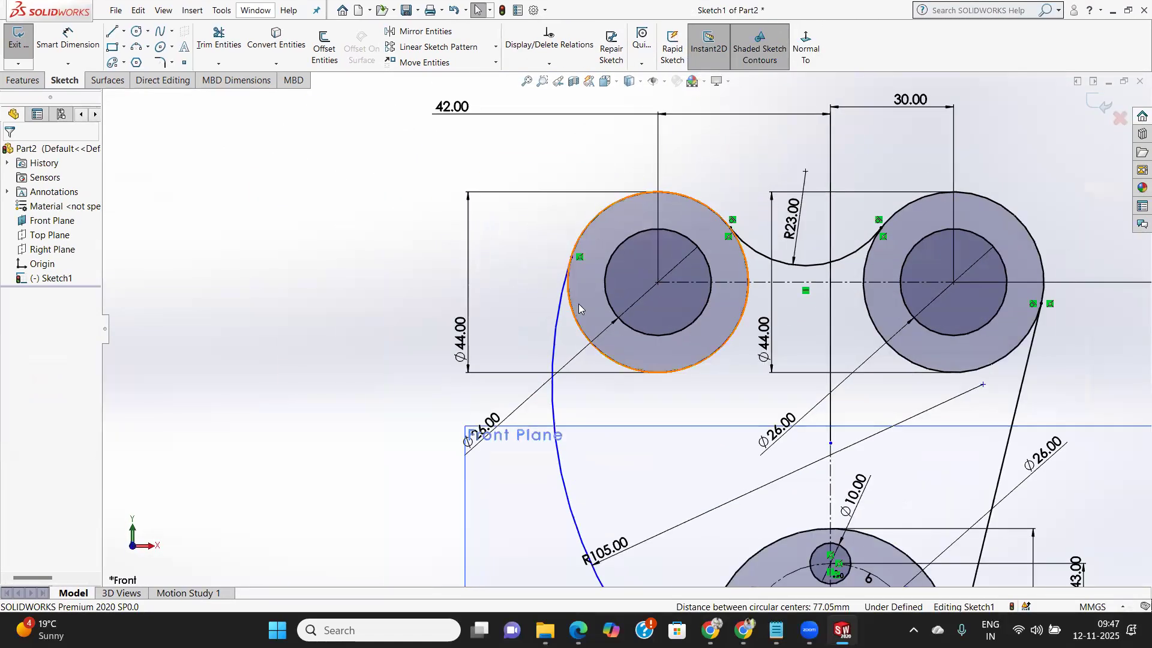
{"action": "left_click", "coordinate": [574, 311]}
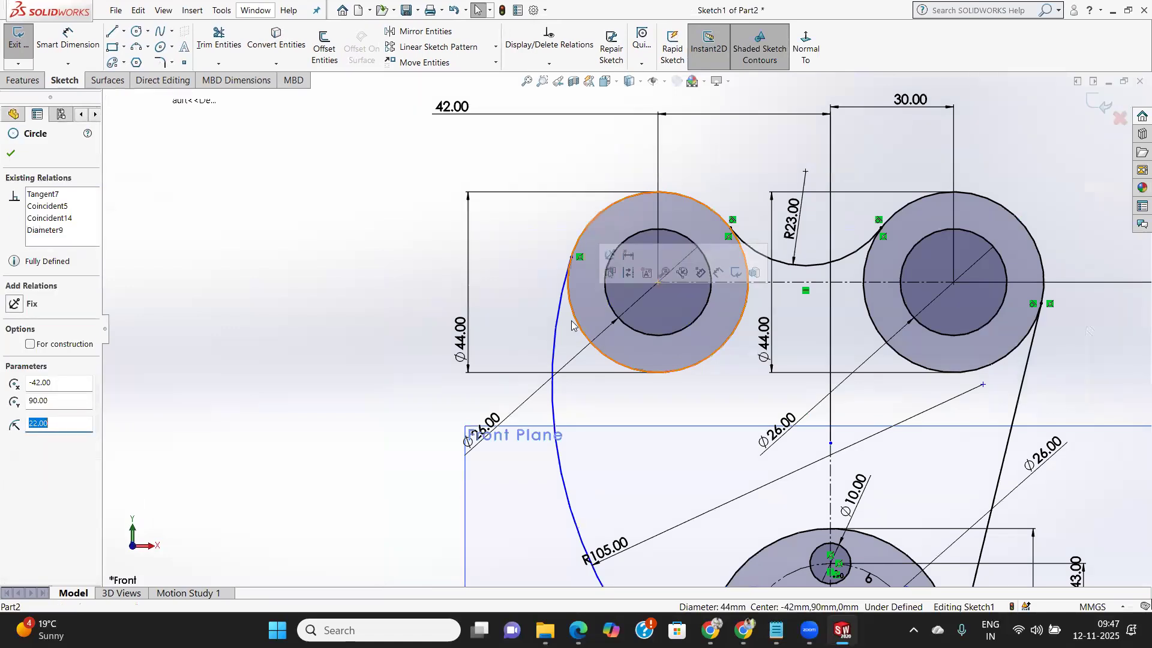
{"action": "left_click", "coordinate": [552, 335], "text": "ctrl"}
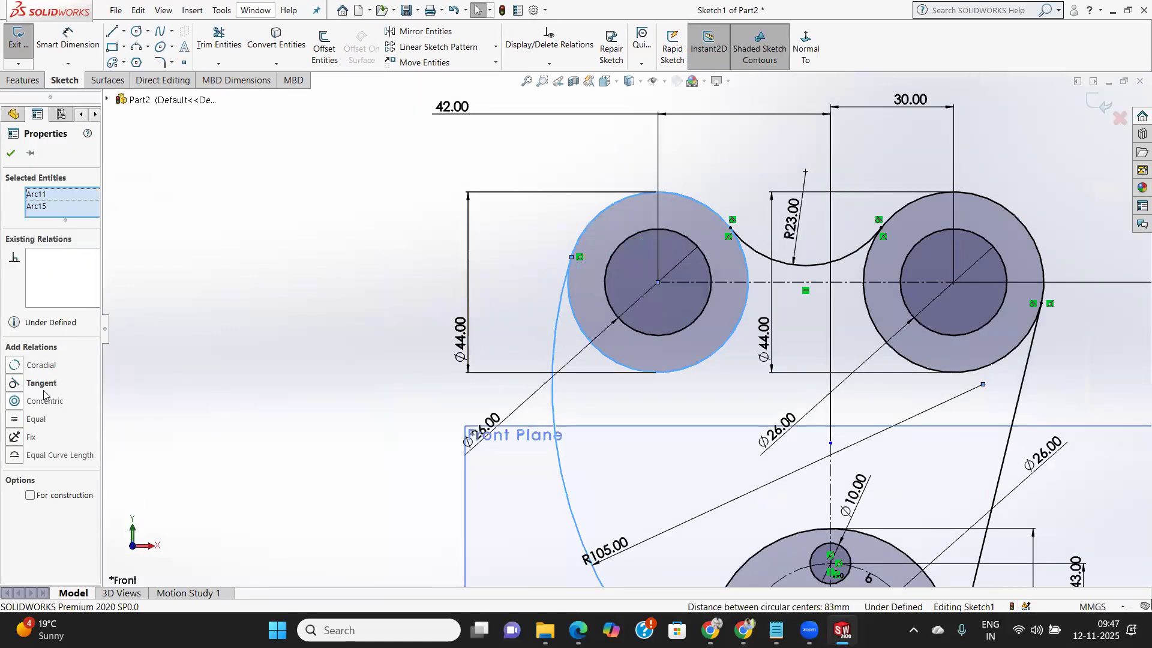
{"action": "left_click", "coordinate": [41, 382]}
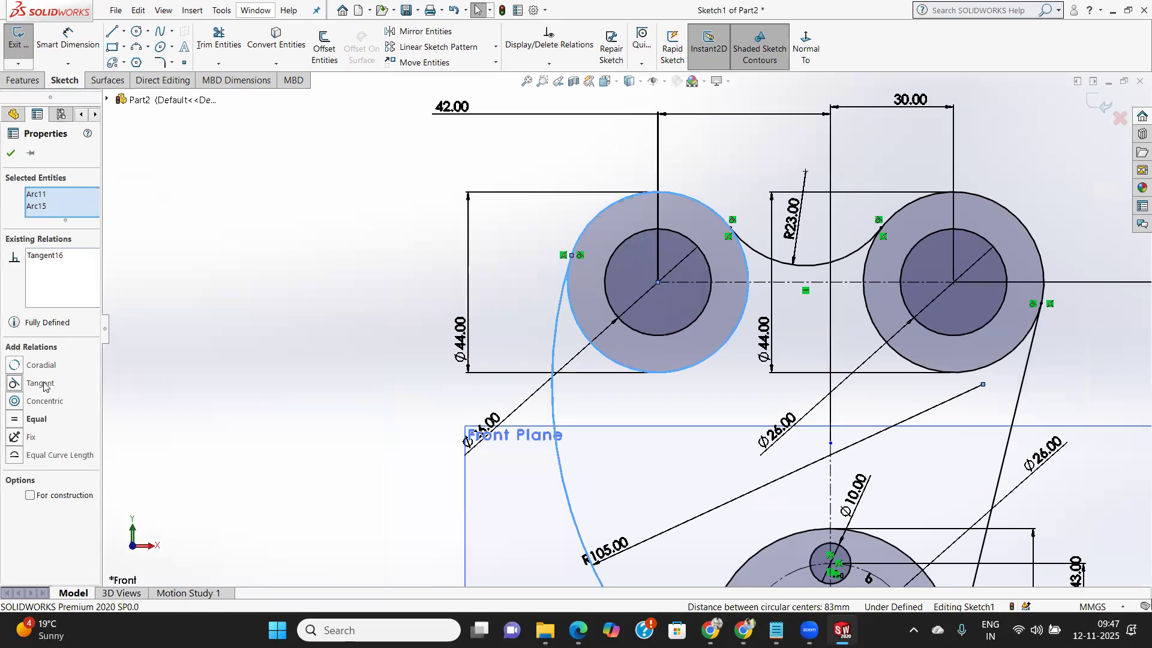
{"action": "left_click", "coordinate": [11, 153]}
{"action": "scroll", "coordinate": [596, 249], "scroll_direction": "up", "scroll_amount": 5}
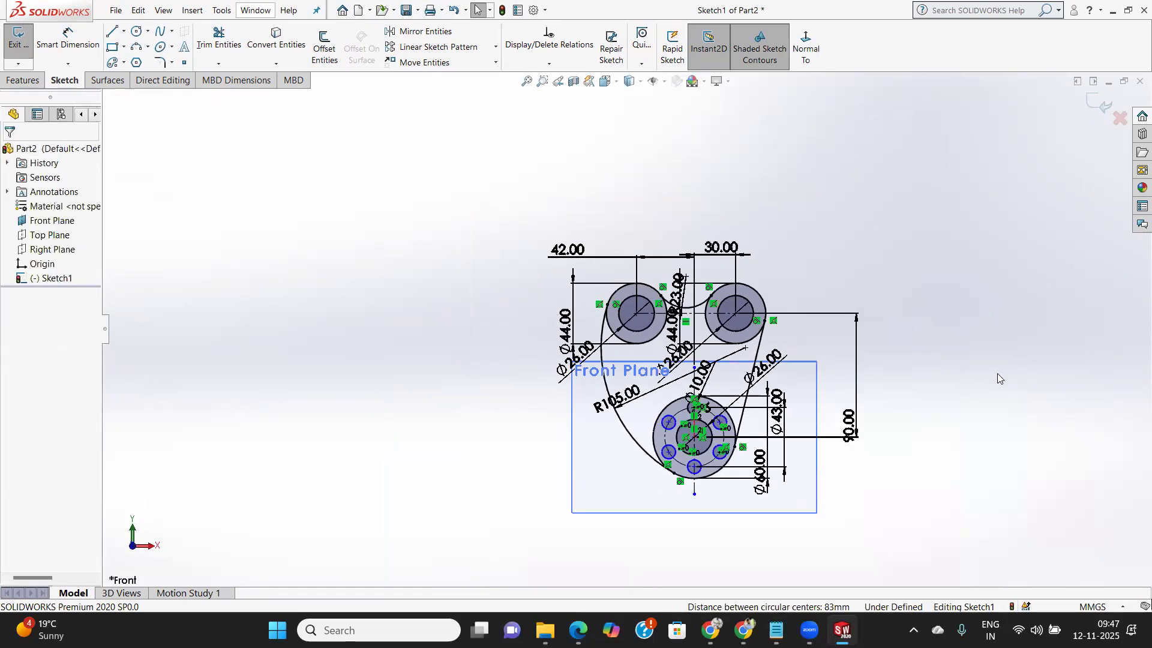
{"action": "scroll", "coordinate": [993, 383], "scroll_direction": "down", "scroll_amount": 3}
{"action": "scroll", "coordinate": [162, 277], "scroll_direction": "up", "scroll_amount": 3}
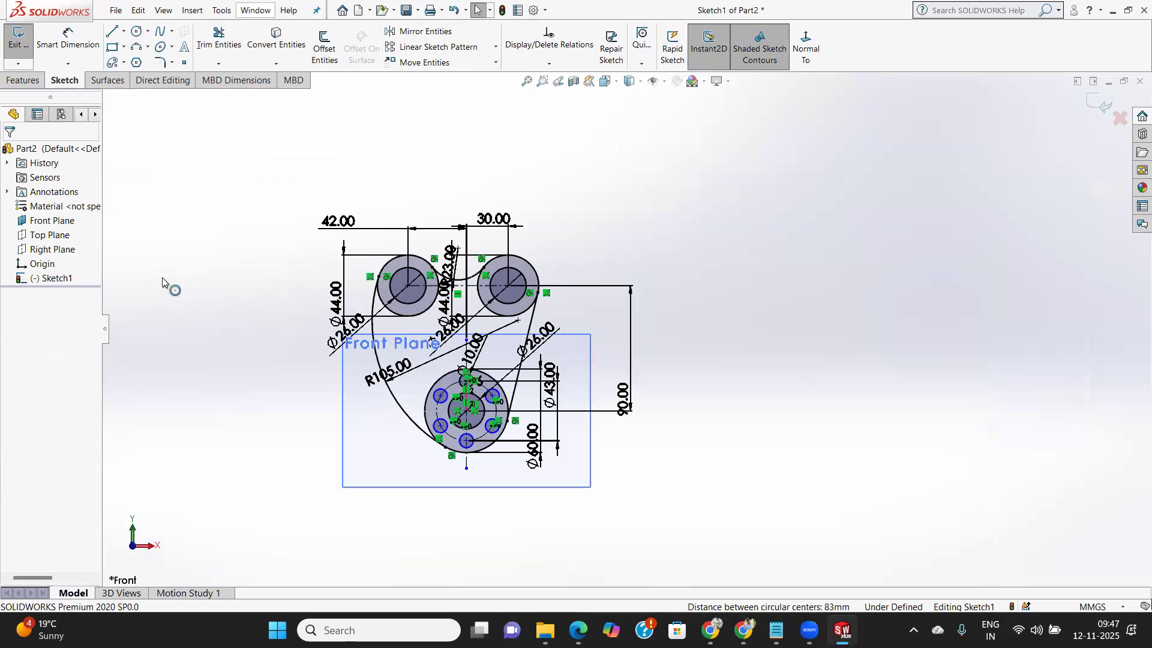
{"action": "scroll", "coordinate": [654, 331], "scroll_direction": "down", "scroll_amount": 3}
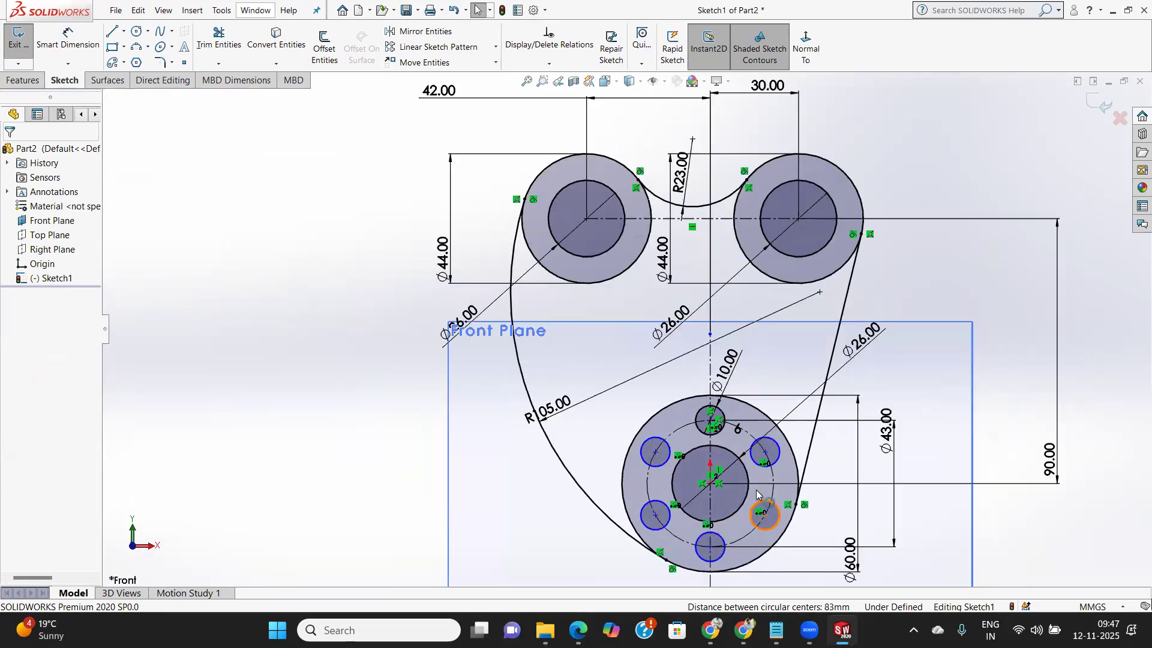
{"action": "left_click", "coordinate": [406, 11]}
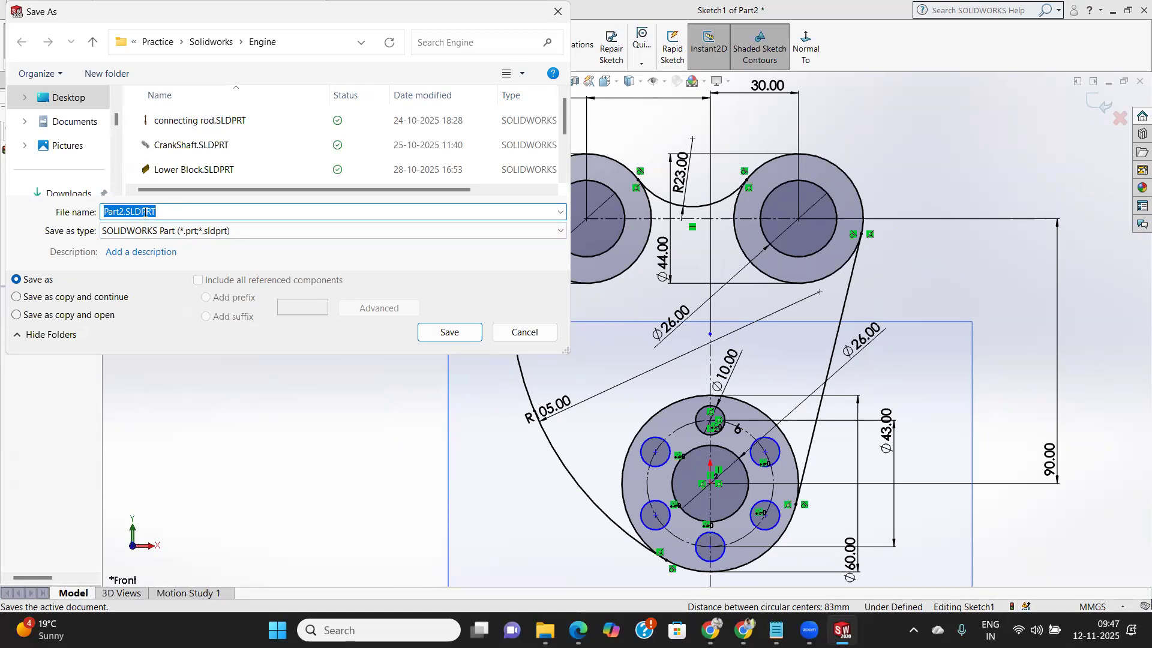
{"action": "left_click", "coordinate": [552, 15]}
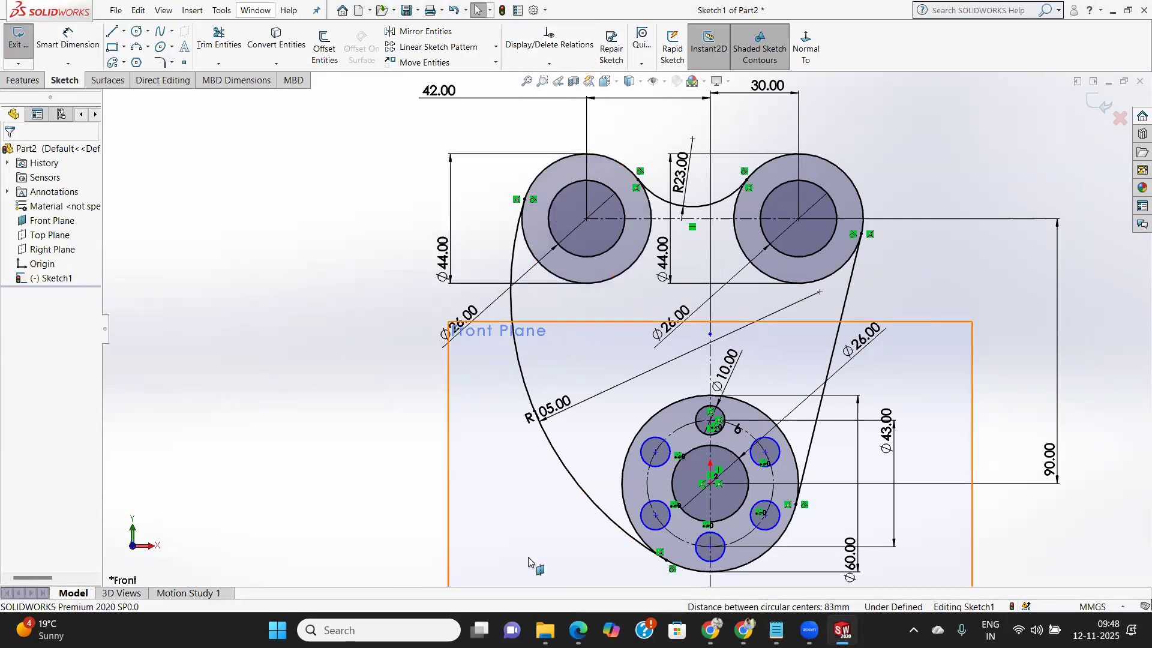
Switch to the Sketcher Module PDF in Edge, maximize it and examine the Frame exercise drawing and its dimensions.
{"action": "mouse_move", "coordinate": [579, 630]}
{"action": "left_click", "coordinate": [577, 558]}
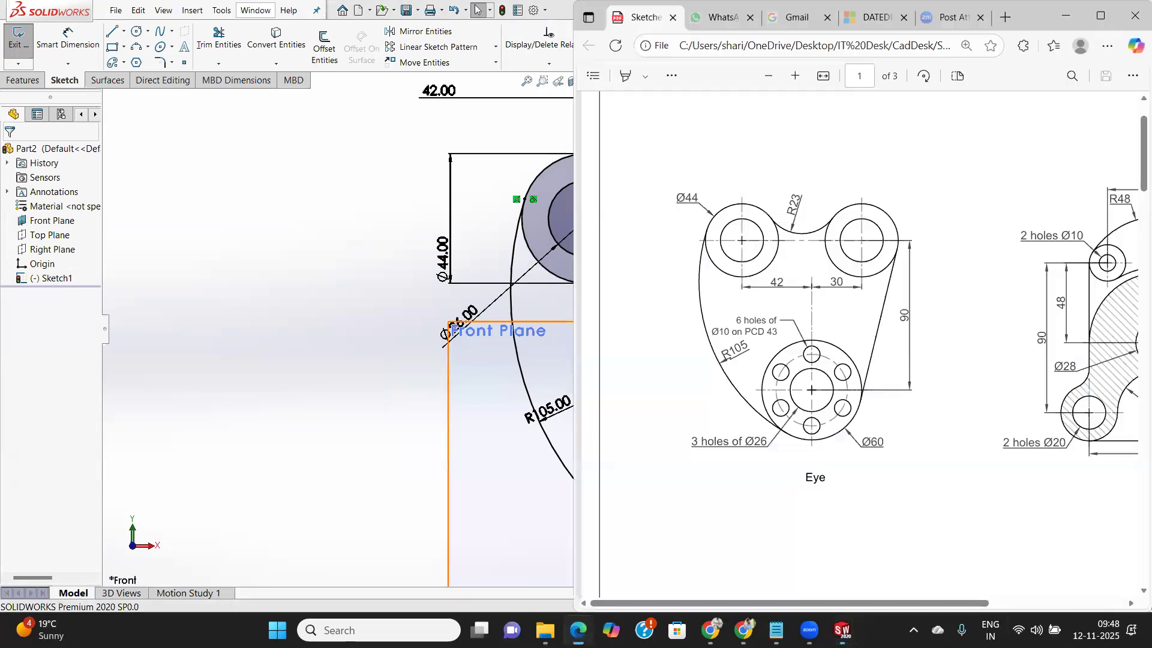
{"action": "left_click", "coordinate": [1096, 15]}
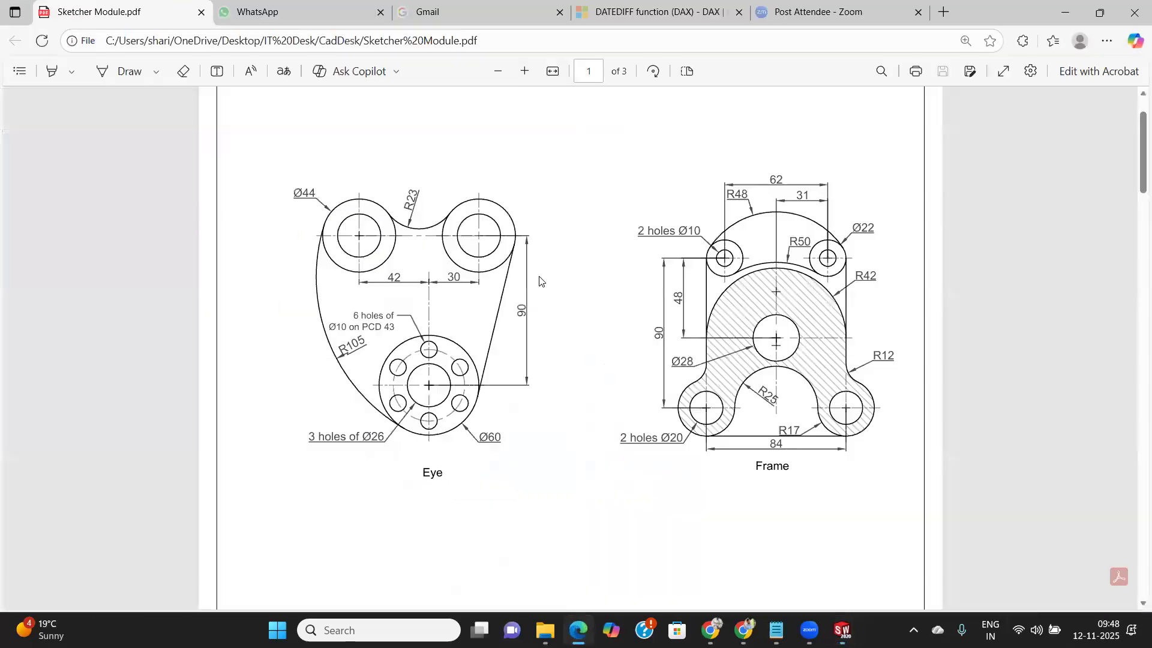
{"action": "scroll", "coordinate": [810, 252], "scroll_direction": "down", "scroll_amount": 3}
{"action": "scroll", "coordinate": [787, 211], "scroll_direction": "up", "scroll_amount": 3}
{"action": "scroll", "coordinate": [796, 329], "scroll_direction": "down", "scroll_amount": 2}
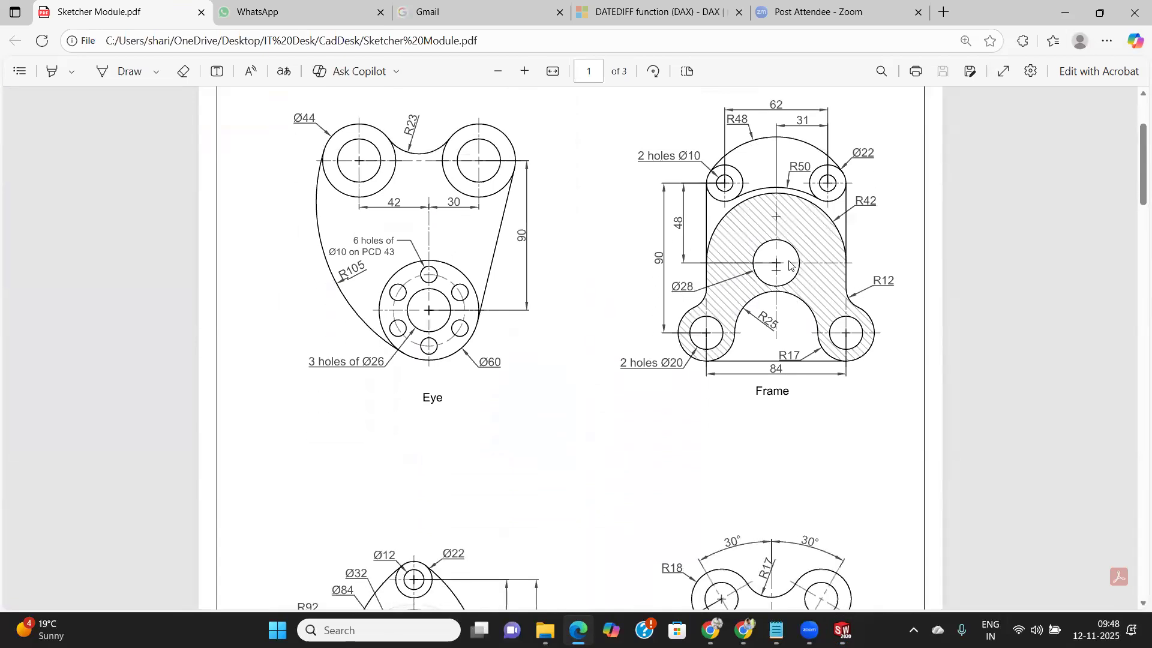
{"action": "scroll", "coordinate": [790, 265], "scroll_direction": "down", "scroll_amount": 2}
{"action": "scroll", "coordinate": [798, 259], "scroll_direction": "up", "scroll_amount": 4}
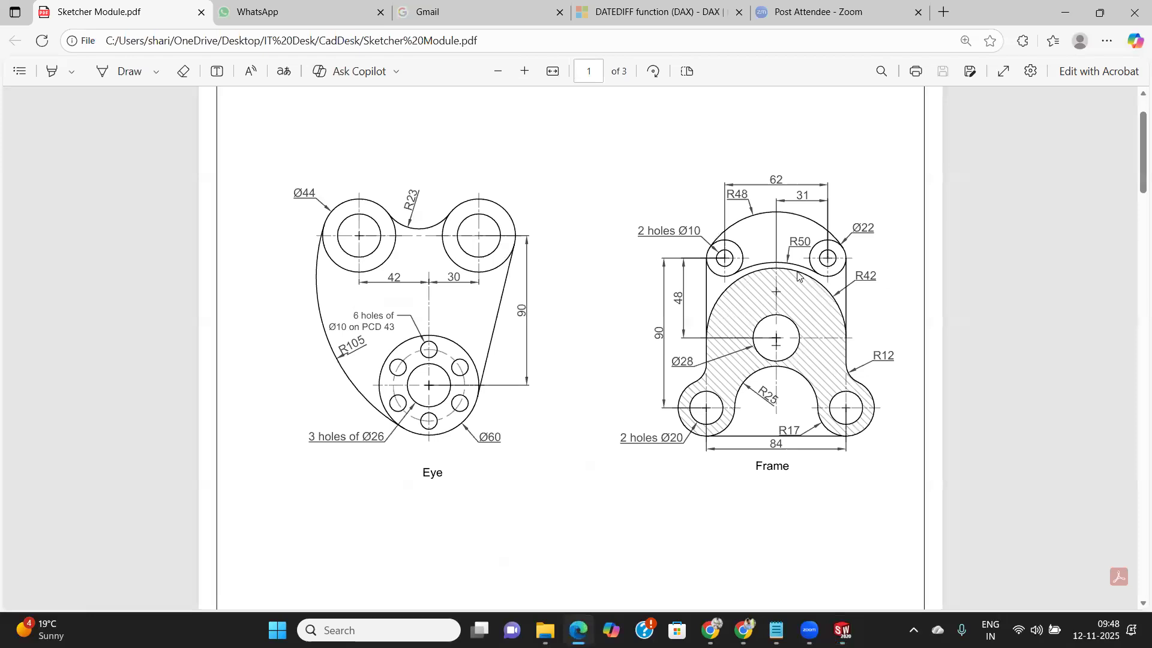